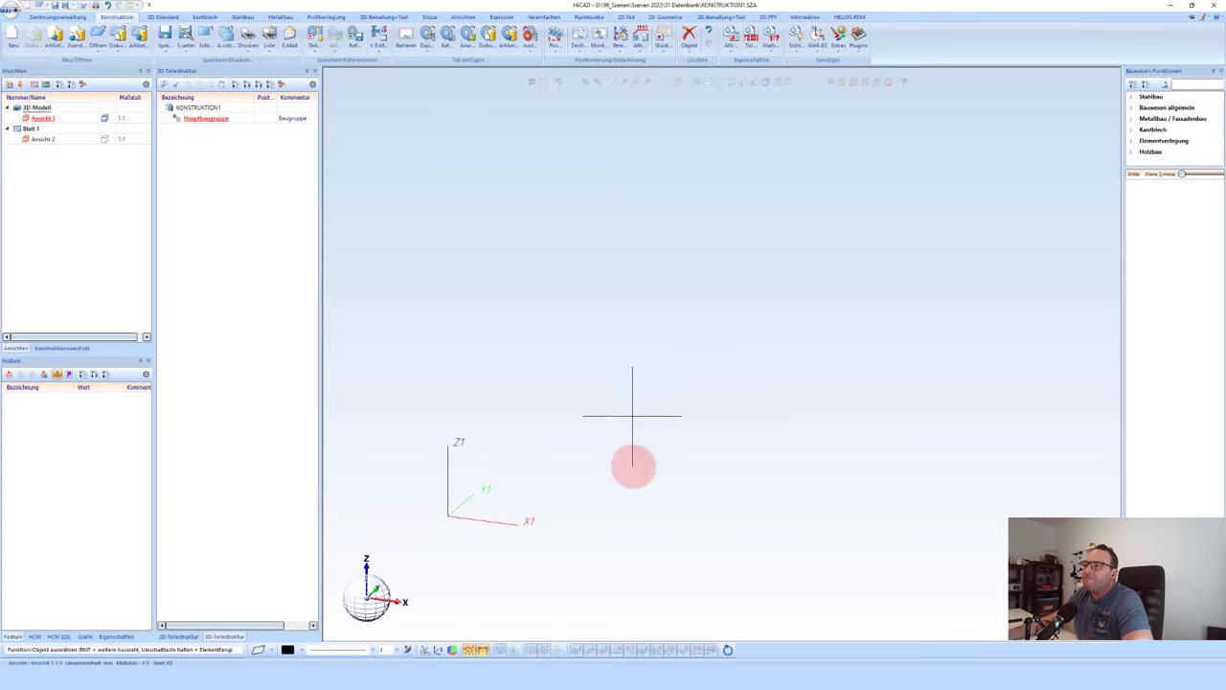
Step: Open the Projekt eingeben form via Neu (Projekt) on the Zeichnungsverwaltung tab
click(72, 19)
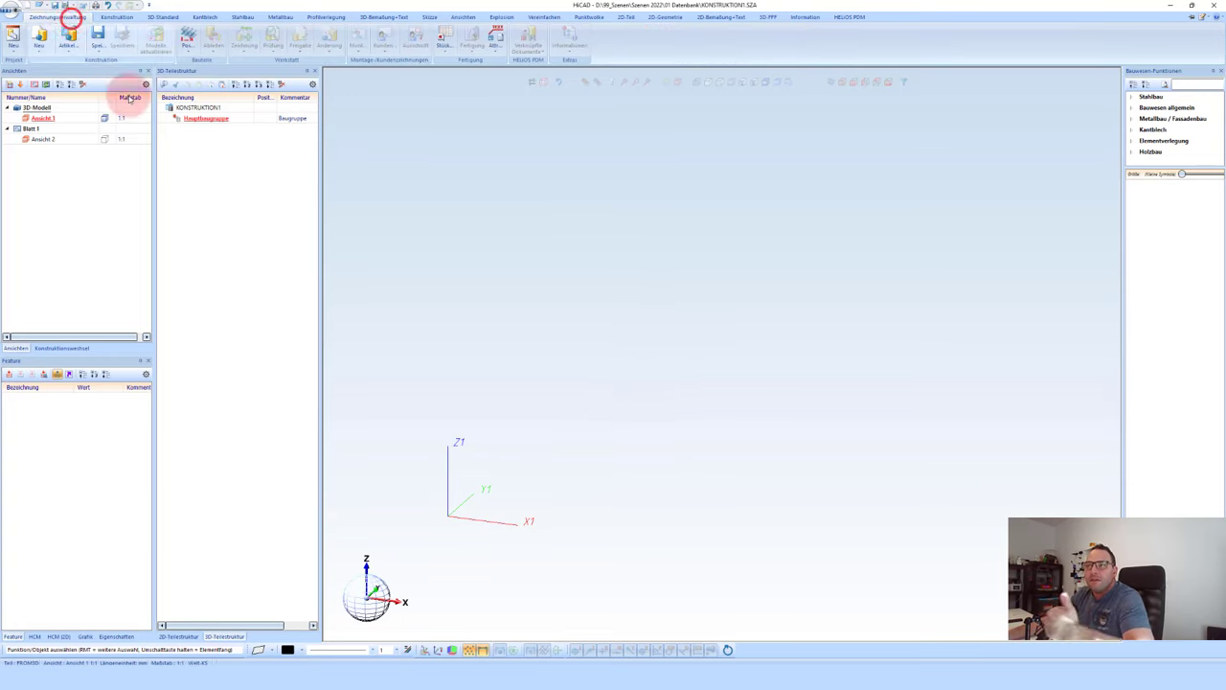
click(14, 37)
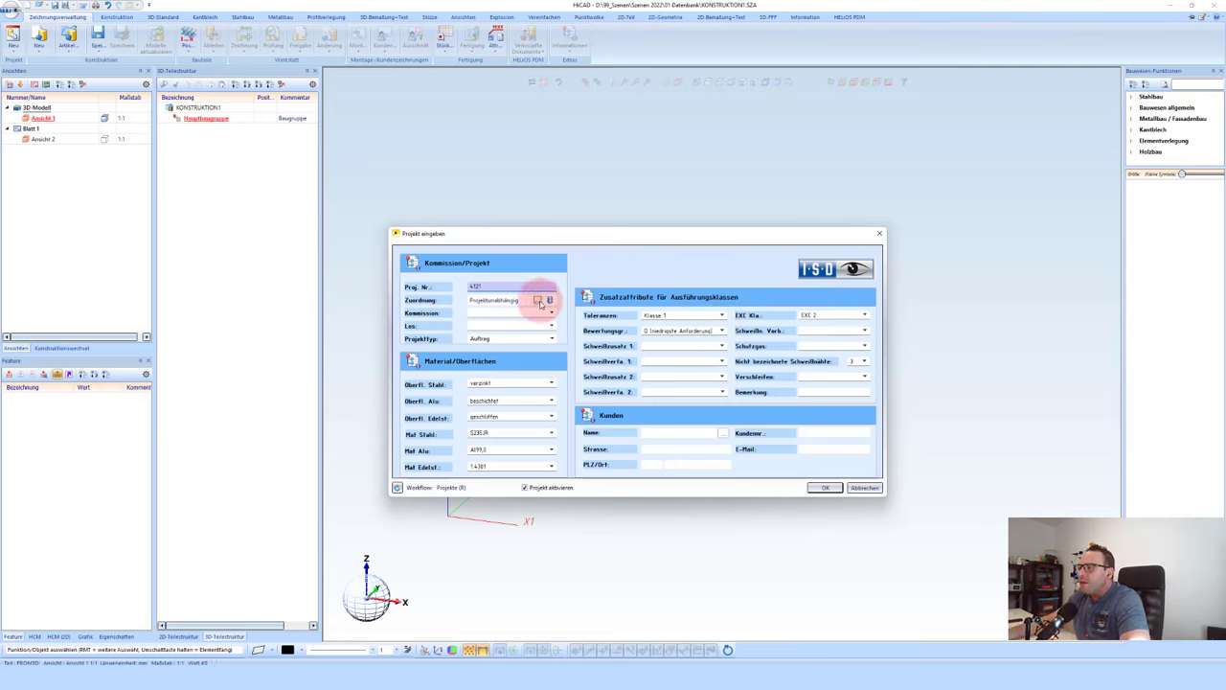
Step: Assign the new project to the 05 Webinar project group
click(539, 300)
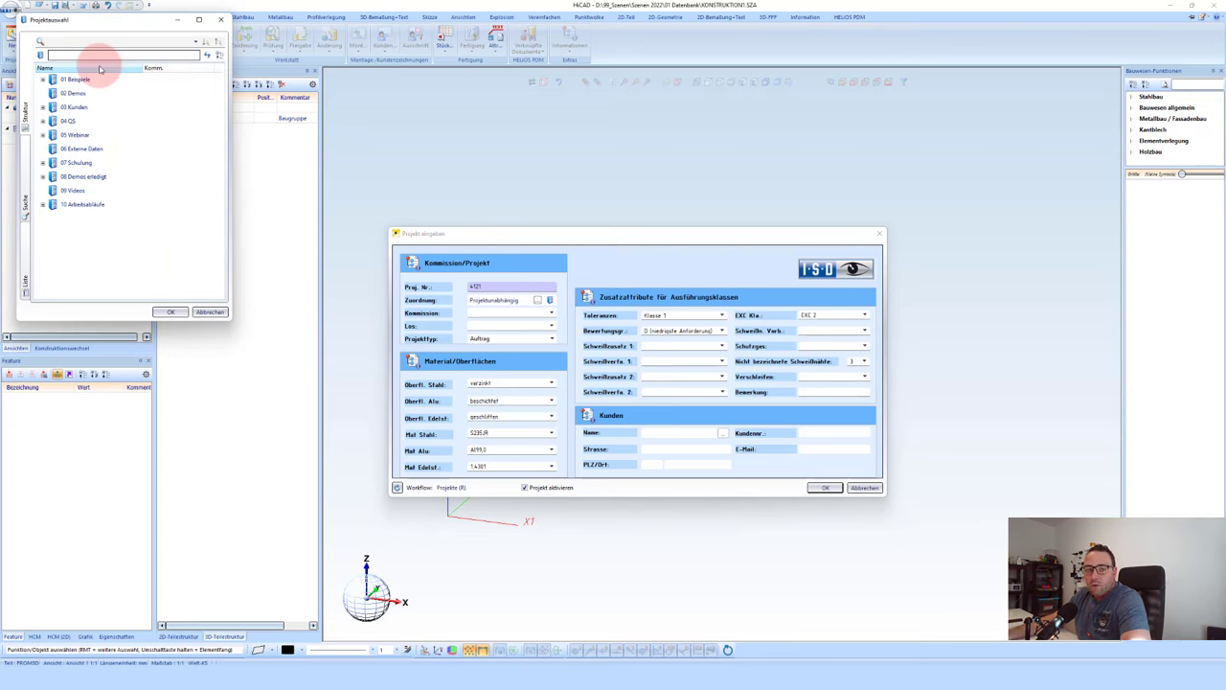
click(69, 135)
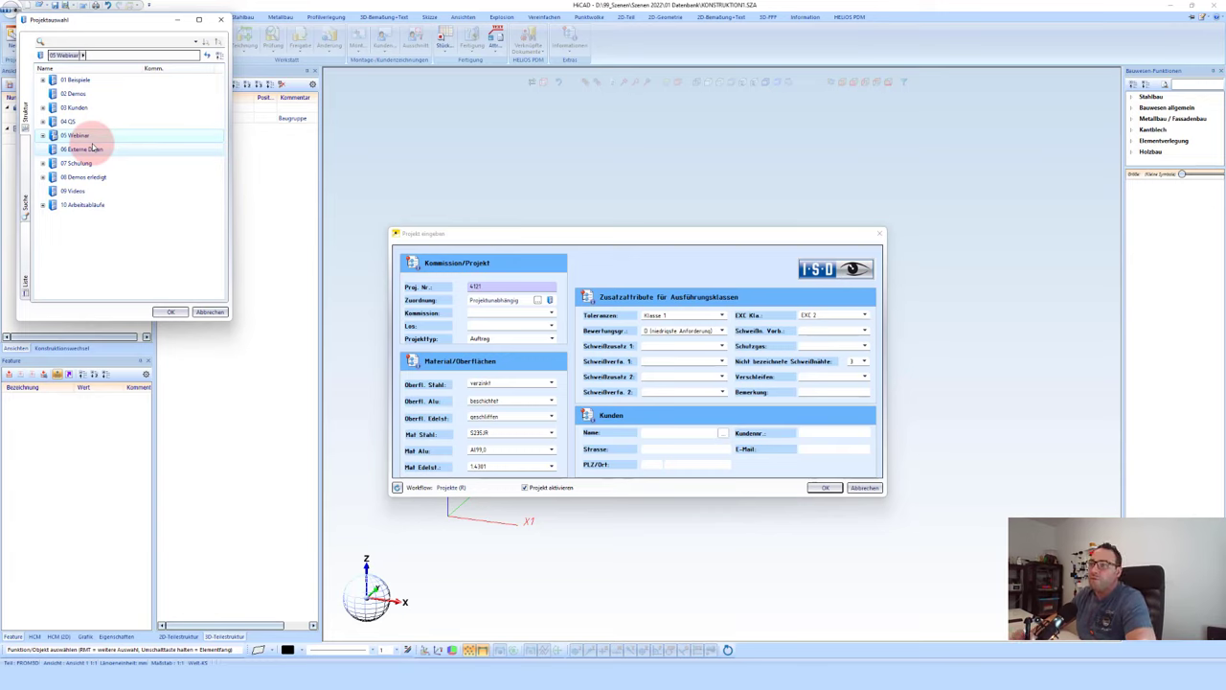
click(170, 312)
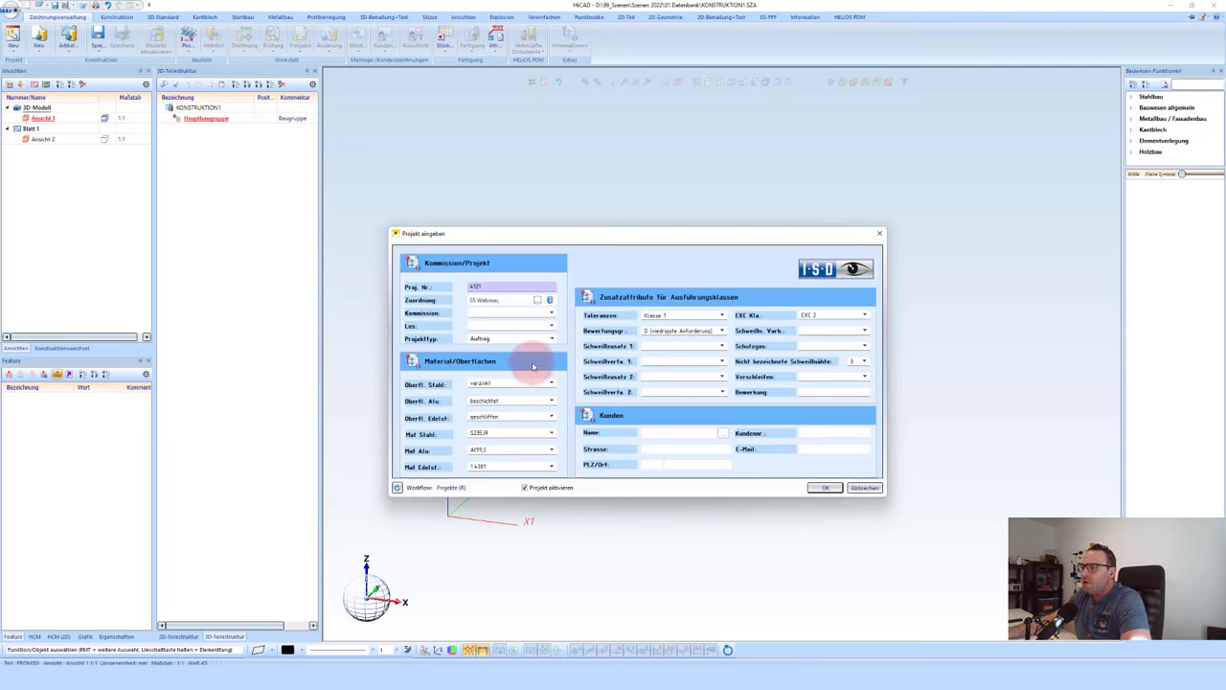
Step: Keep beschichtet as the aluminium surface finish and adjust the neighbouring project fields
click(552, 401)
click(552, 401)
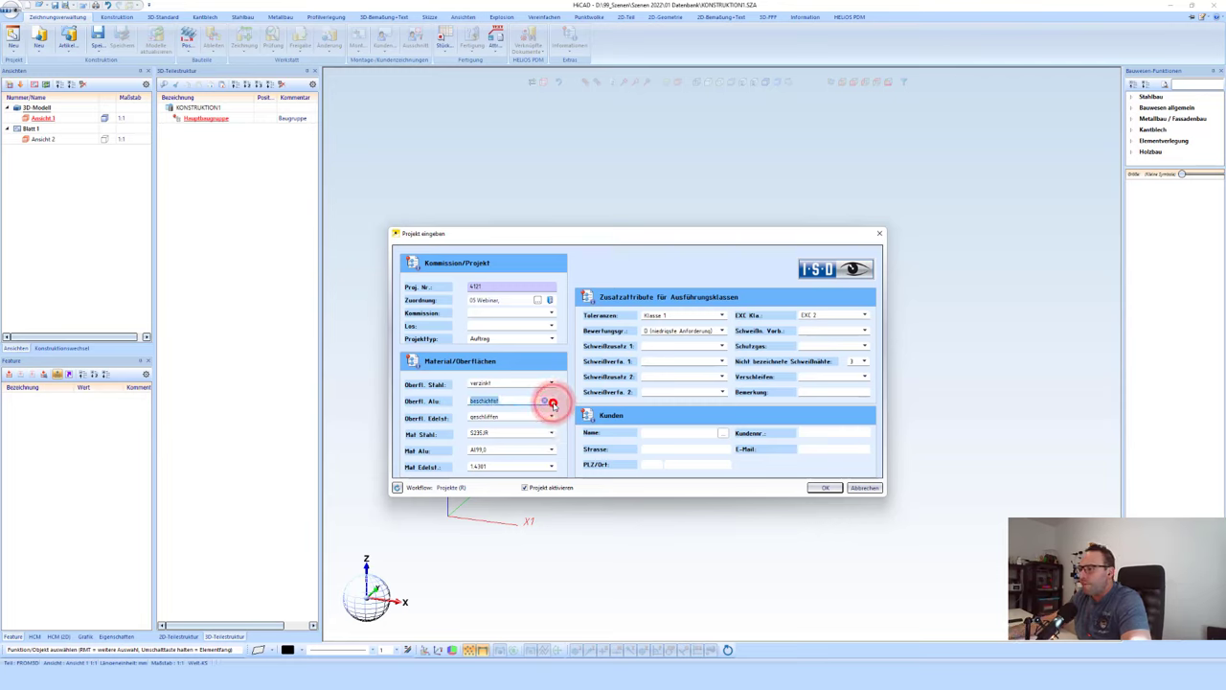
click(677, 348)
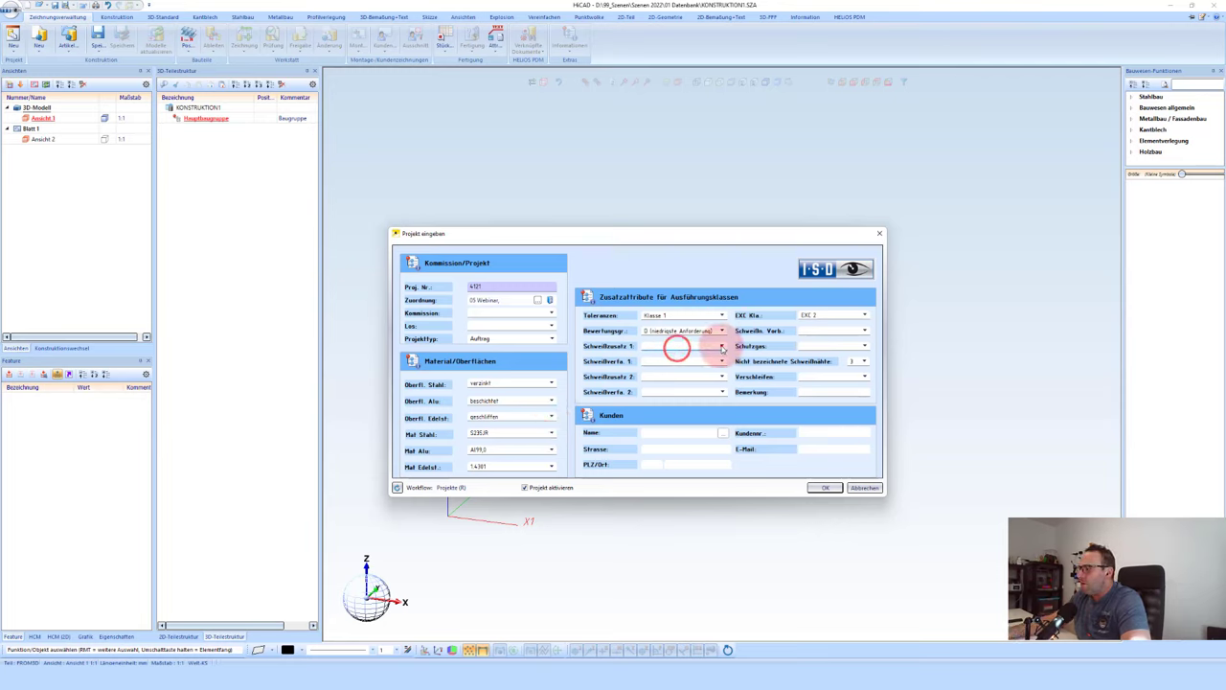
click(720, 346)
click(866, 383)
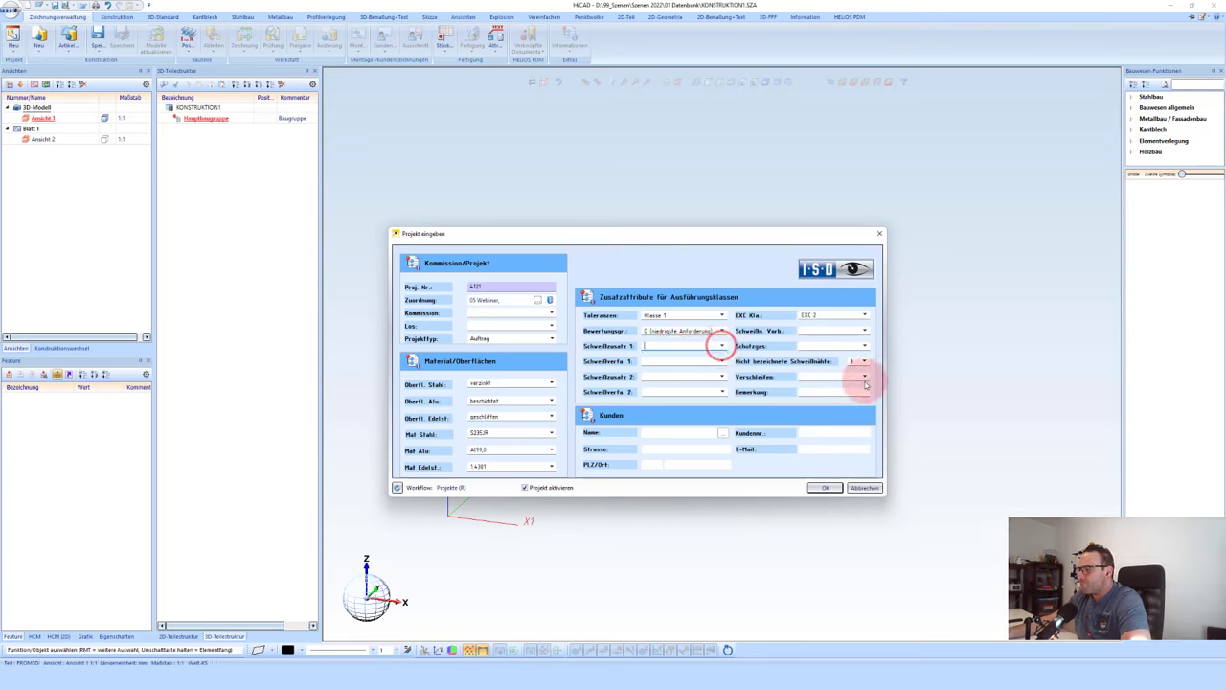
Step: Fill in the customer details from a customer search and confirm project 4121
click(722, 433)
click(268, 452)
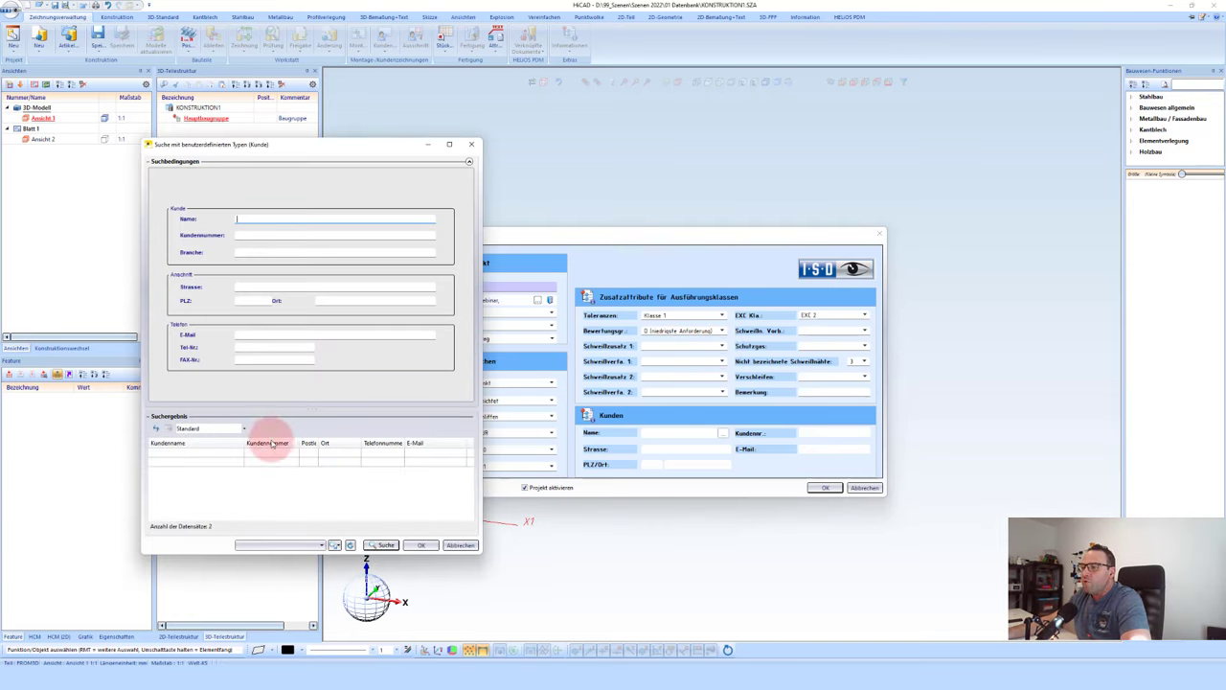
click(415, 543)
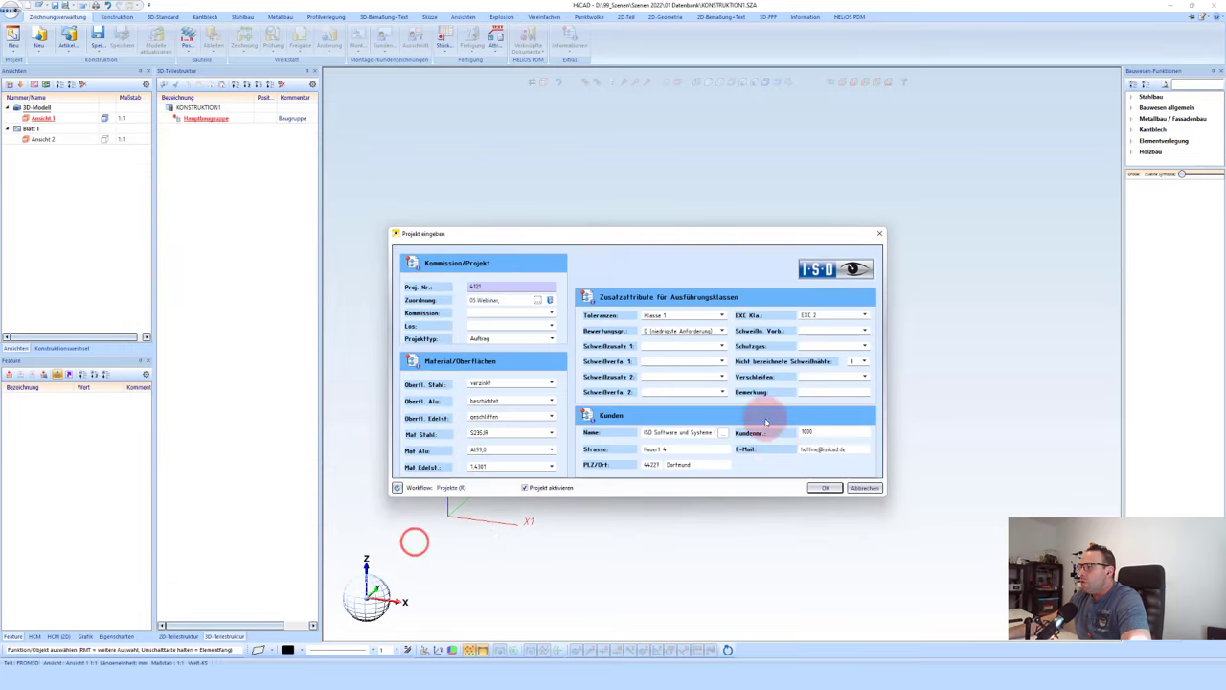
click(824, 487)
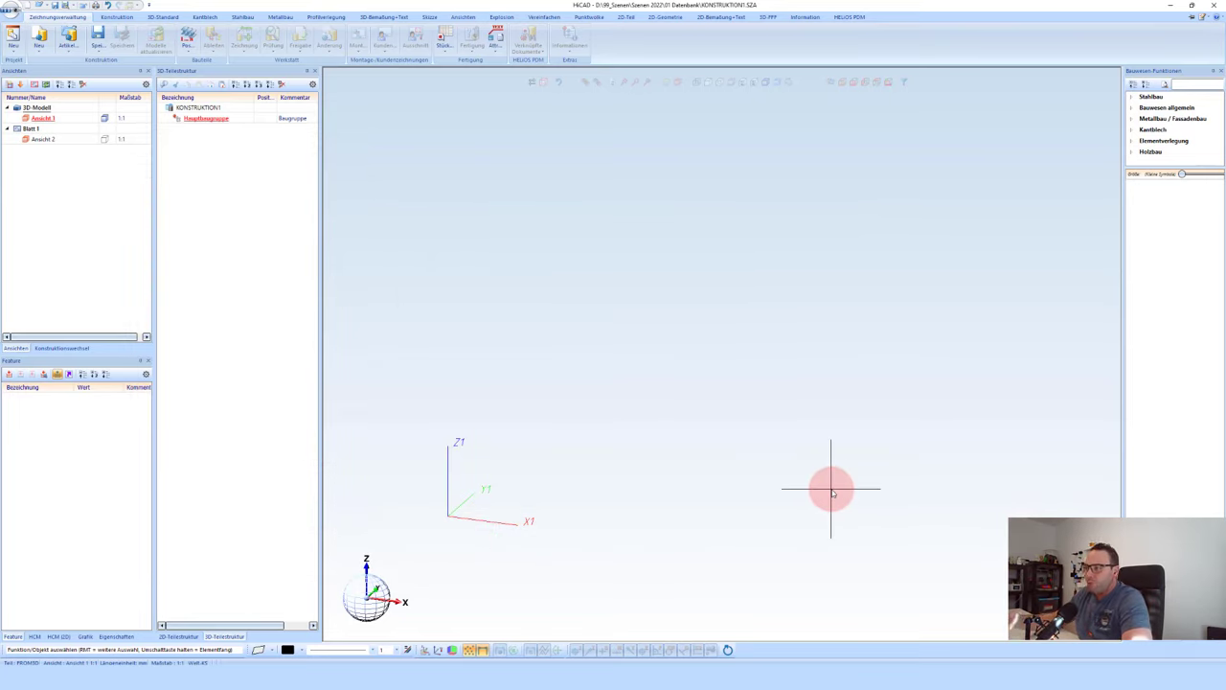
Step: Discard the old construction unsaved, accept the part master data, and name the document 3D-Modell
click(13, 40)
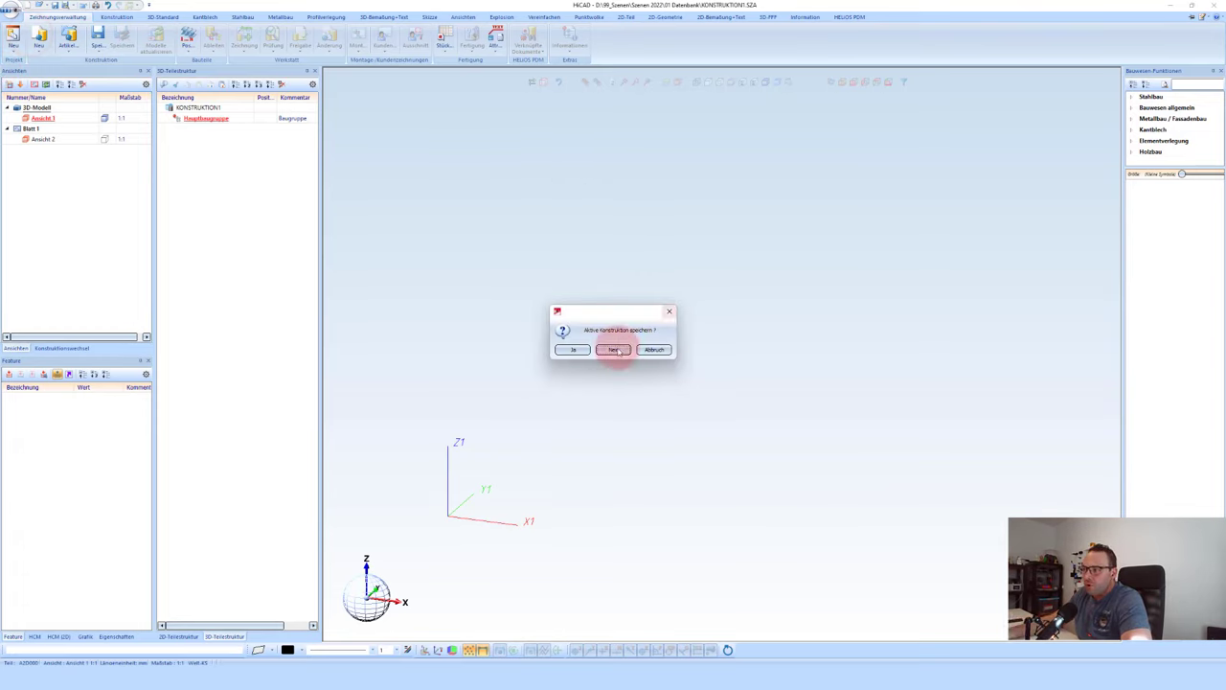
click(613, 349)
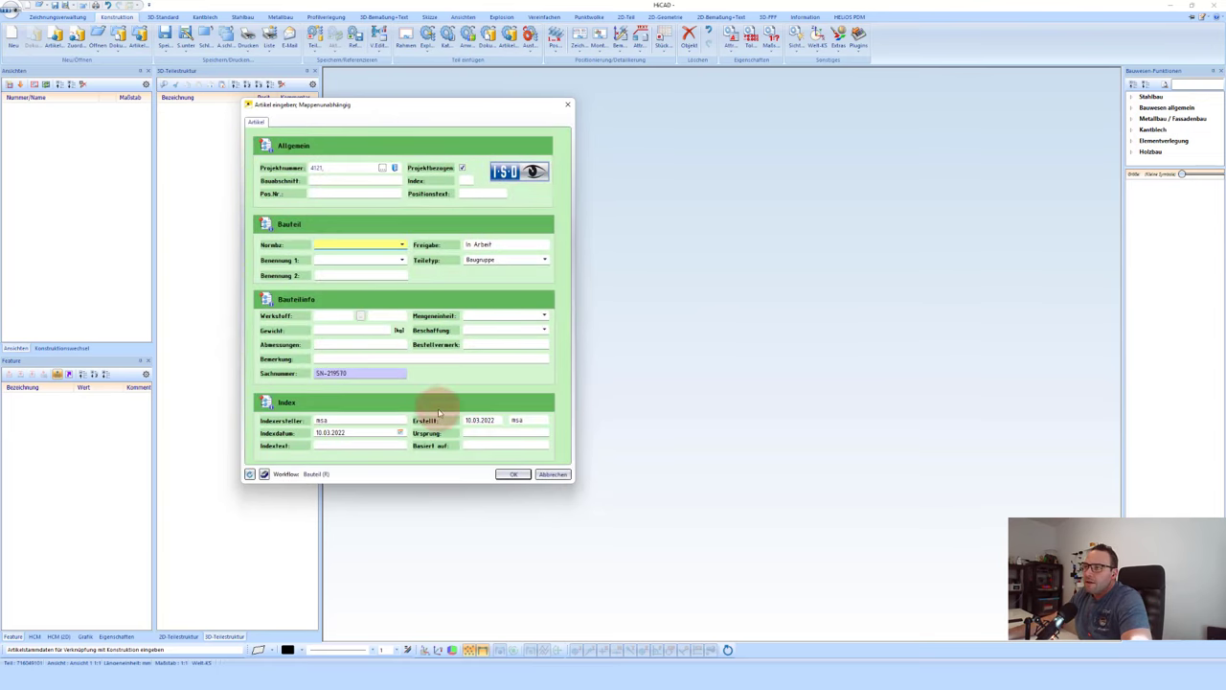
click(515, 475)
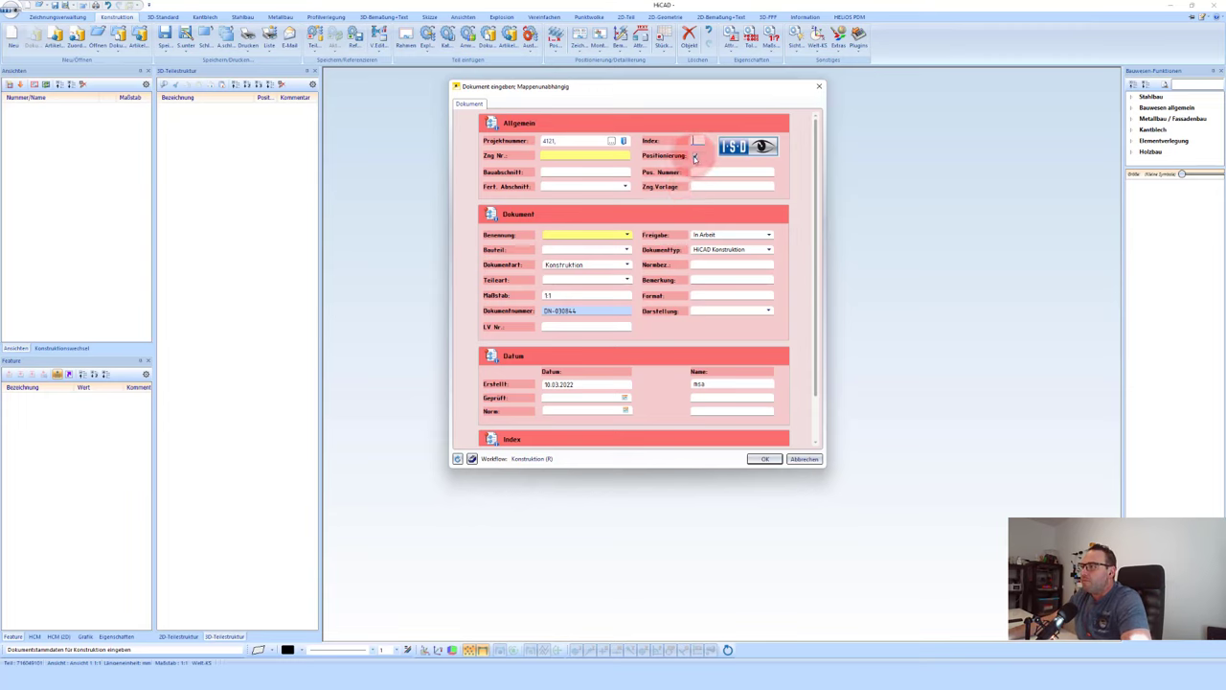
click(630, 235)
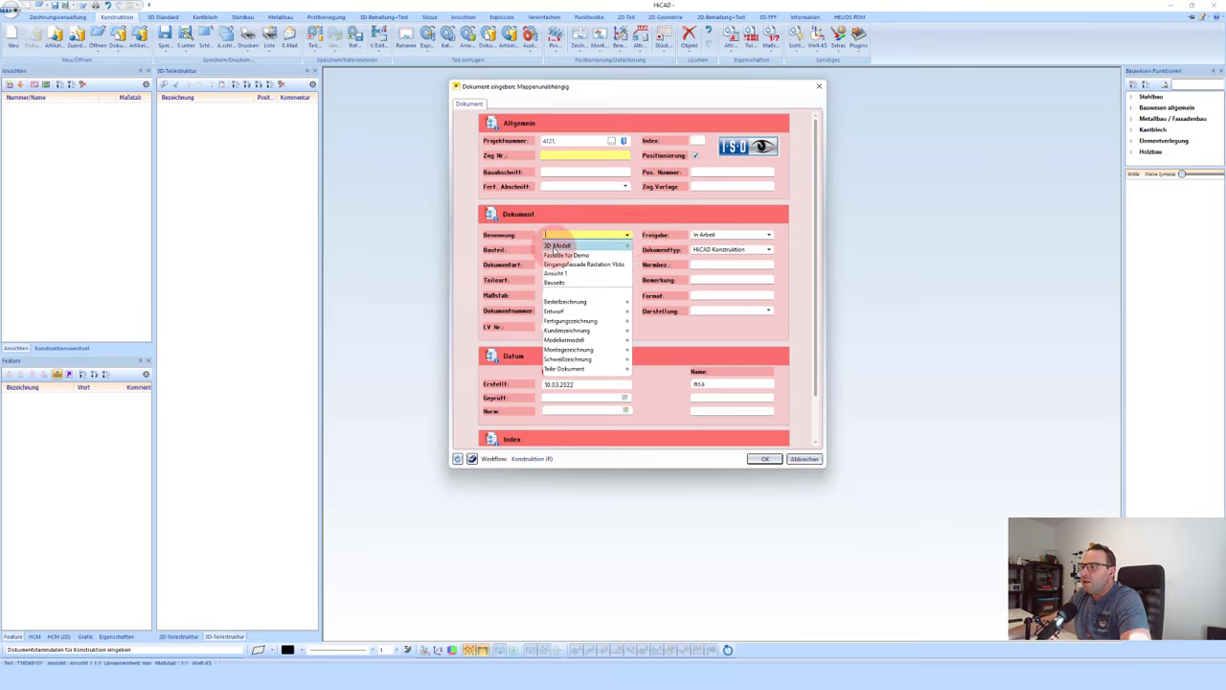
click(553, 246)
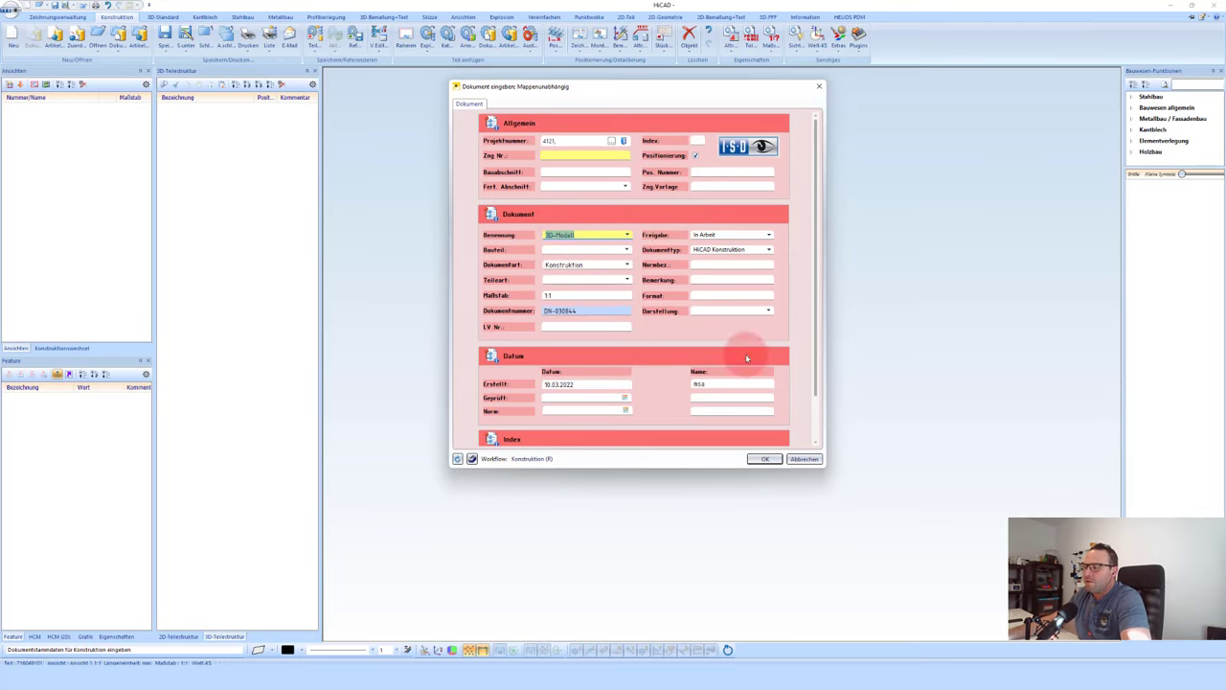
click(765, 459)
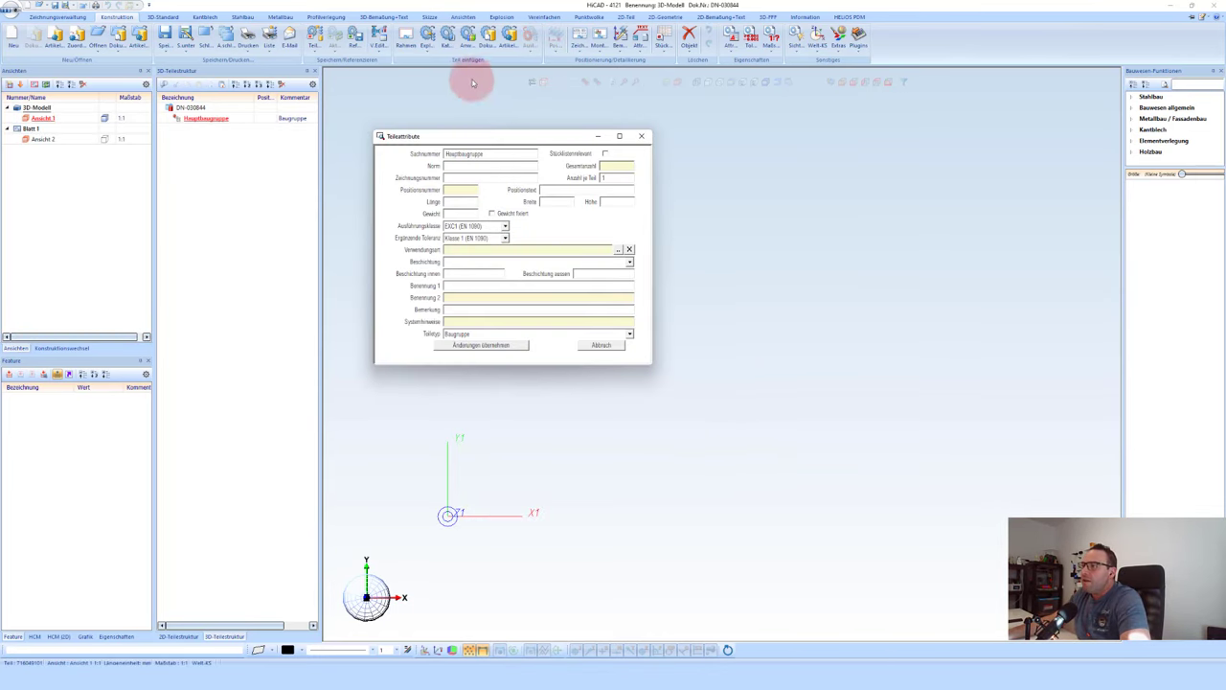
Step: Replace the Sachnummer Hauptbaugruppe with Gesamtmodell in Teileattribute and apply the change
double_click(498, 153)
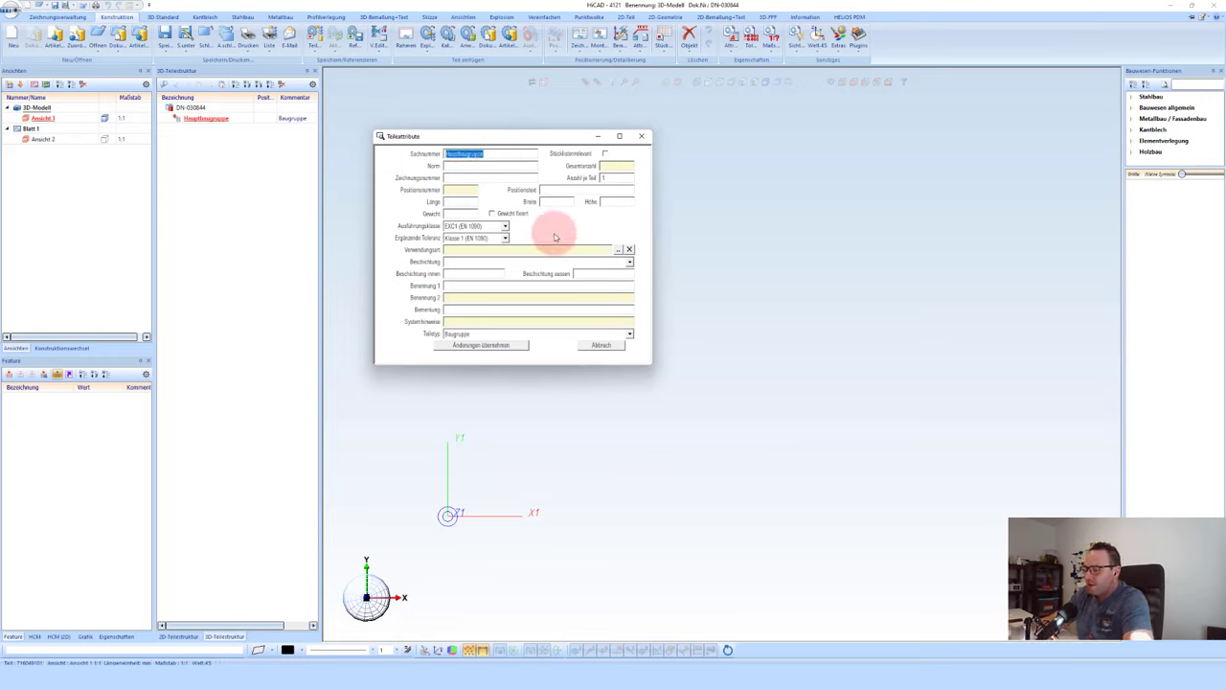
text(6)
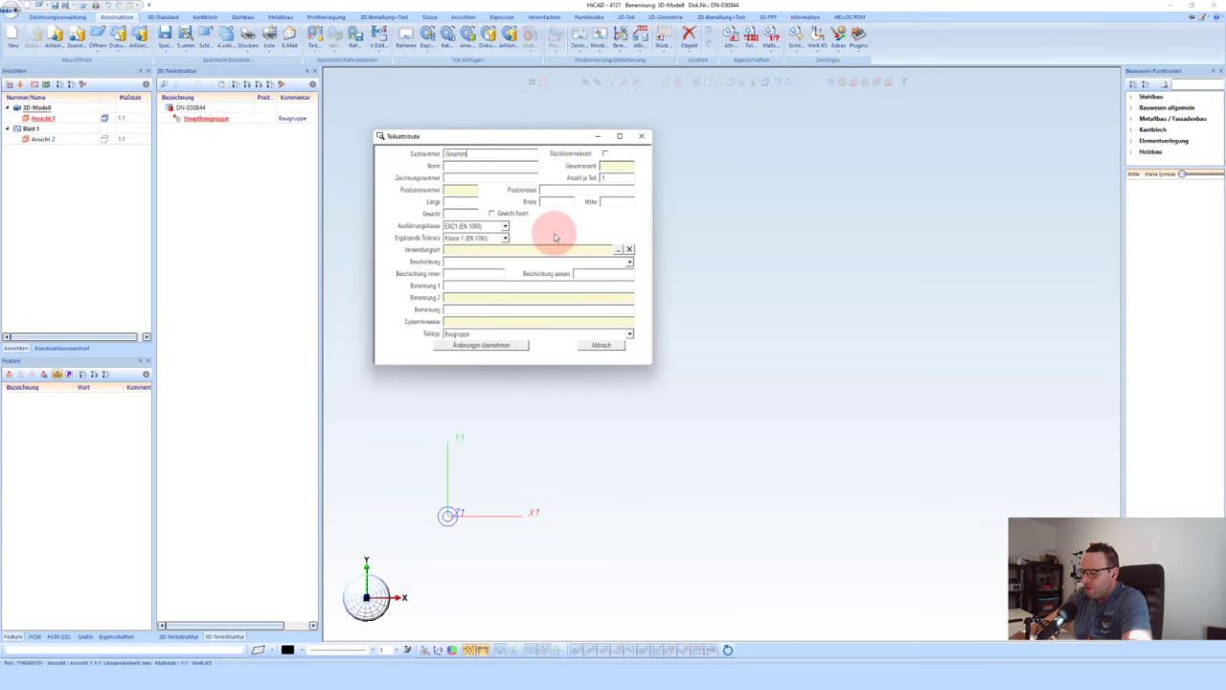
click(515, 346)
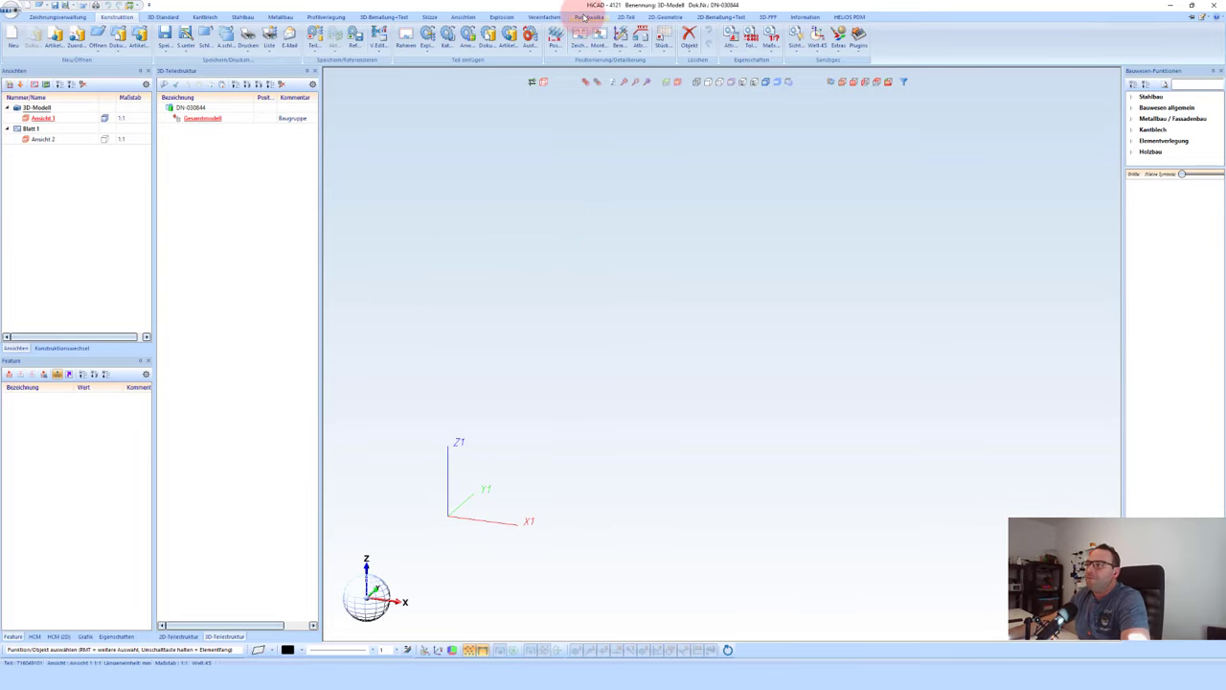
Step: Insert the point-cloud project file from Kundendaten (E:) > Punktwolke Arbeitsverzeichnis
click(584, 17)
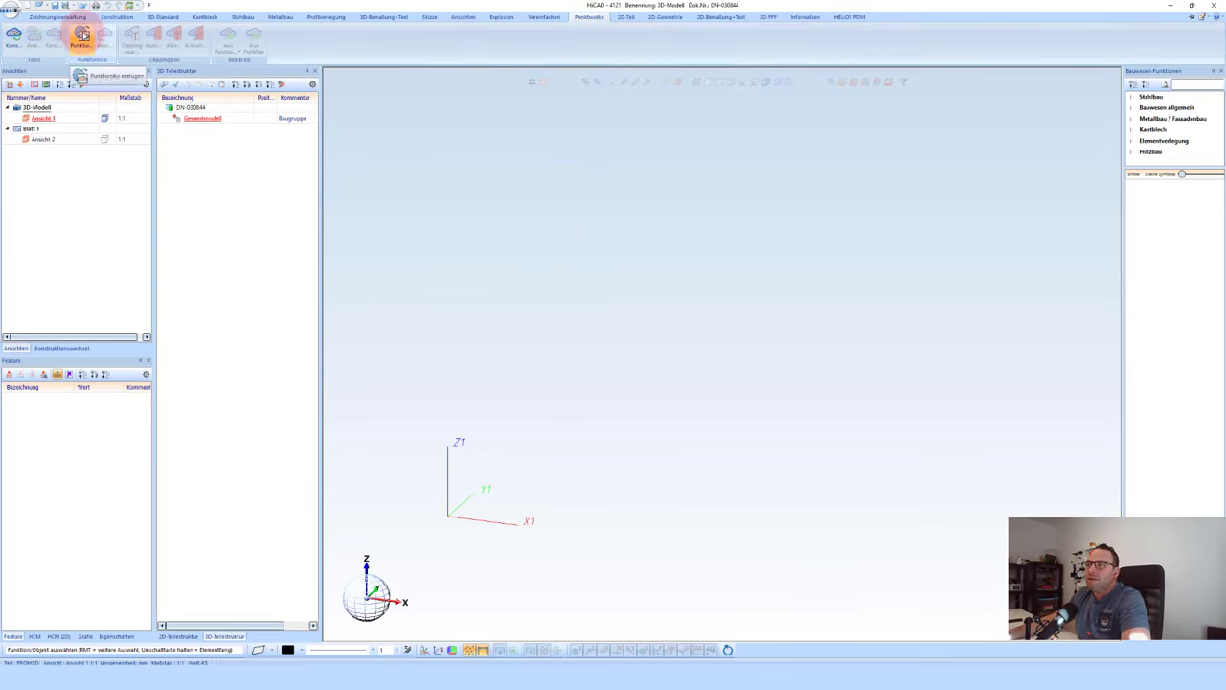
click(82, 35)
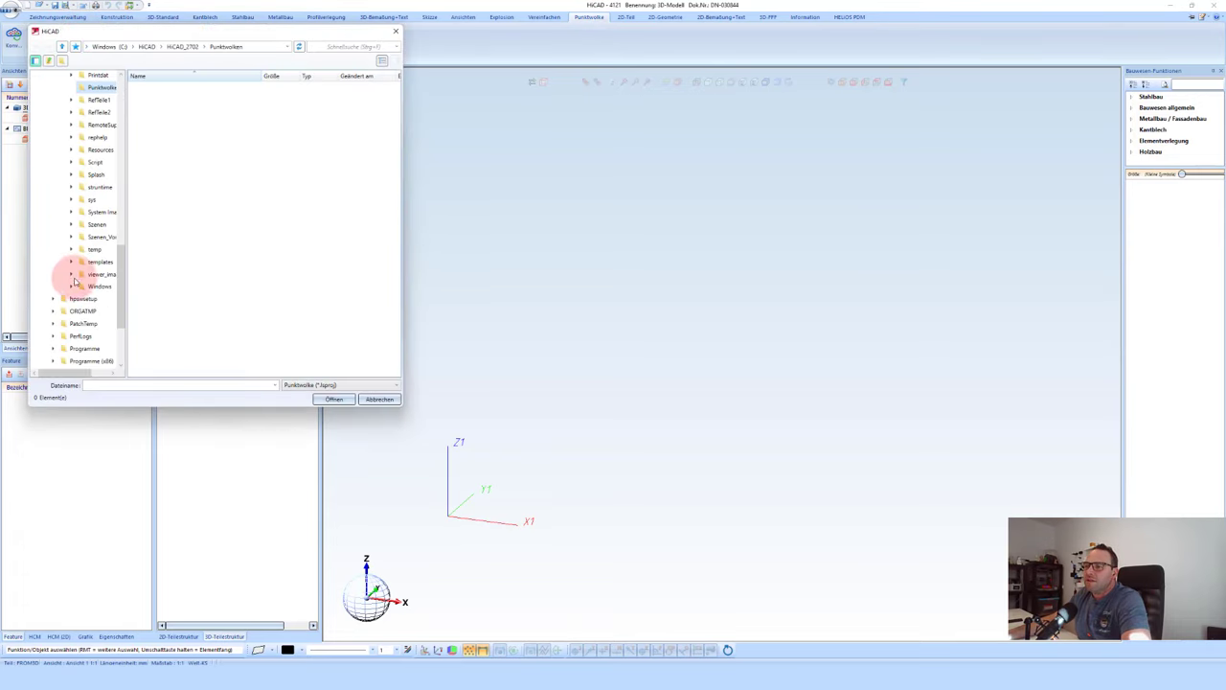
scroll(81, 306, down, 3)
scroll(81, 326, down, 1)
click(77, 317)
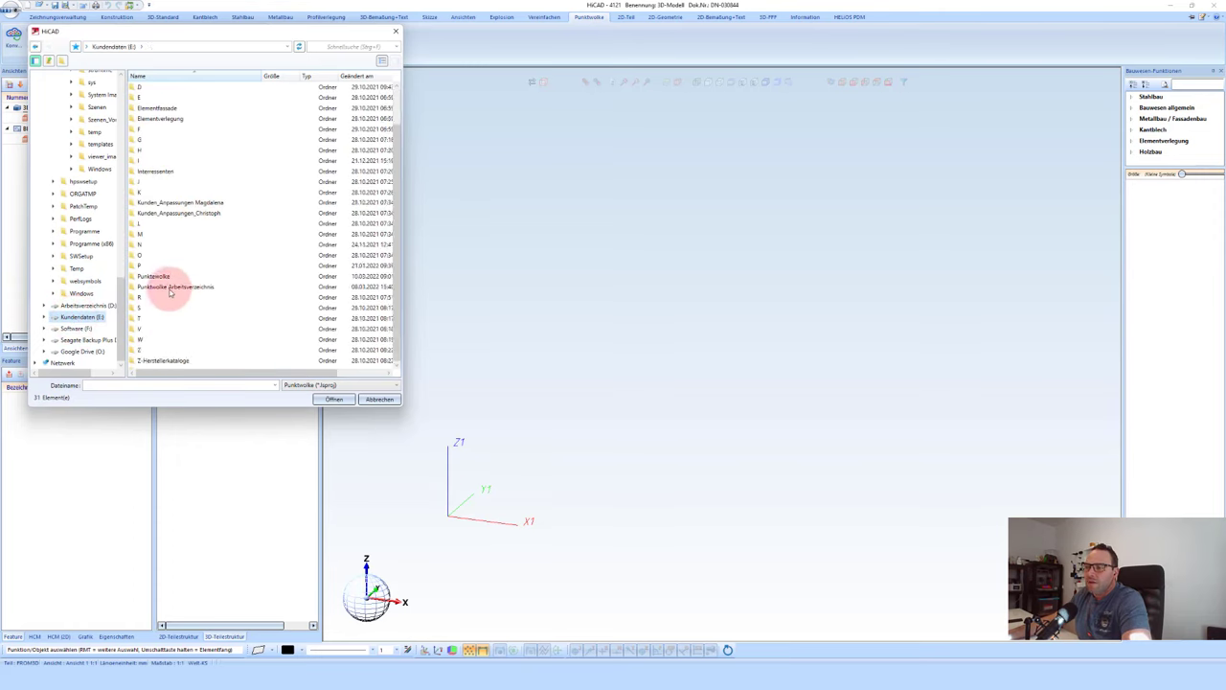
double_click(158, 102)
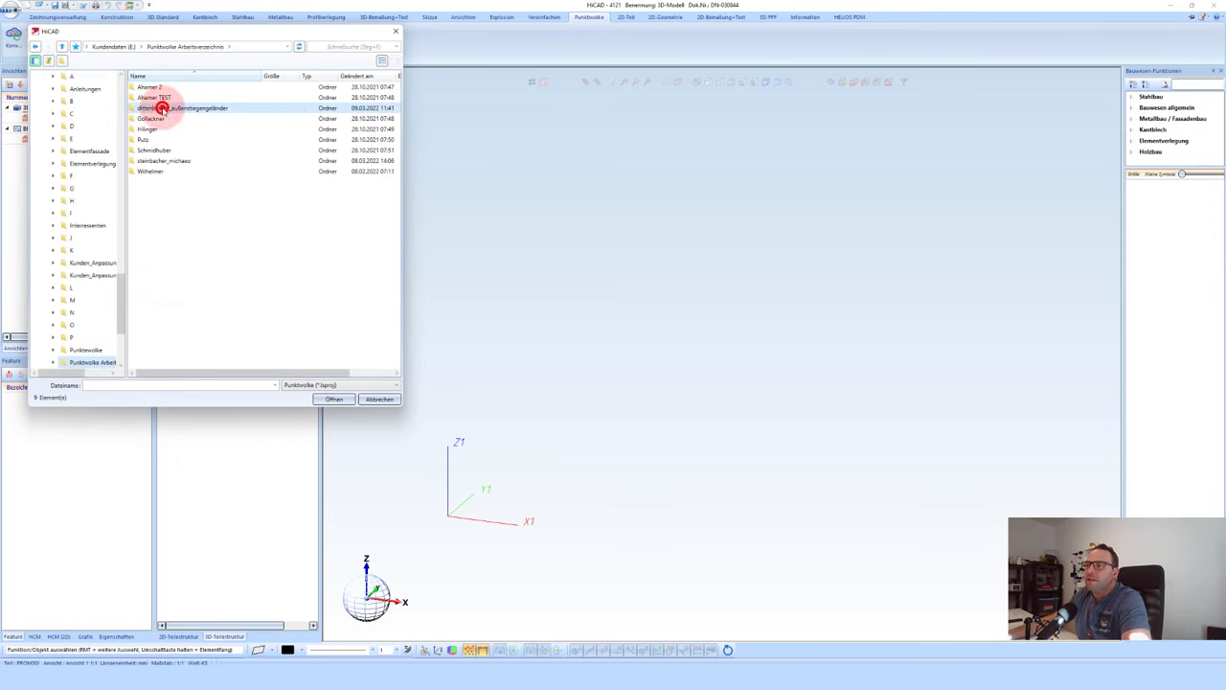
double_click(158, 128)
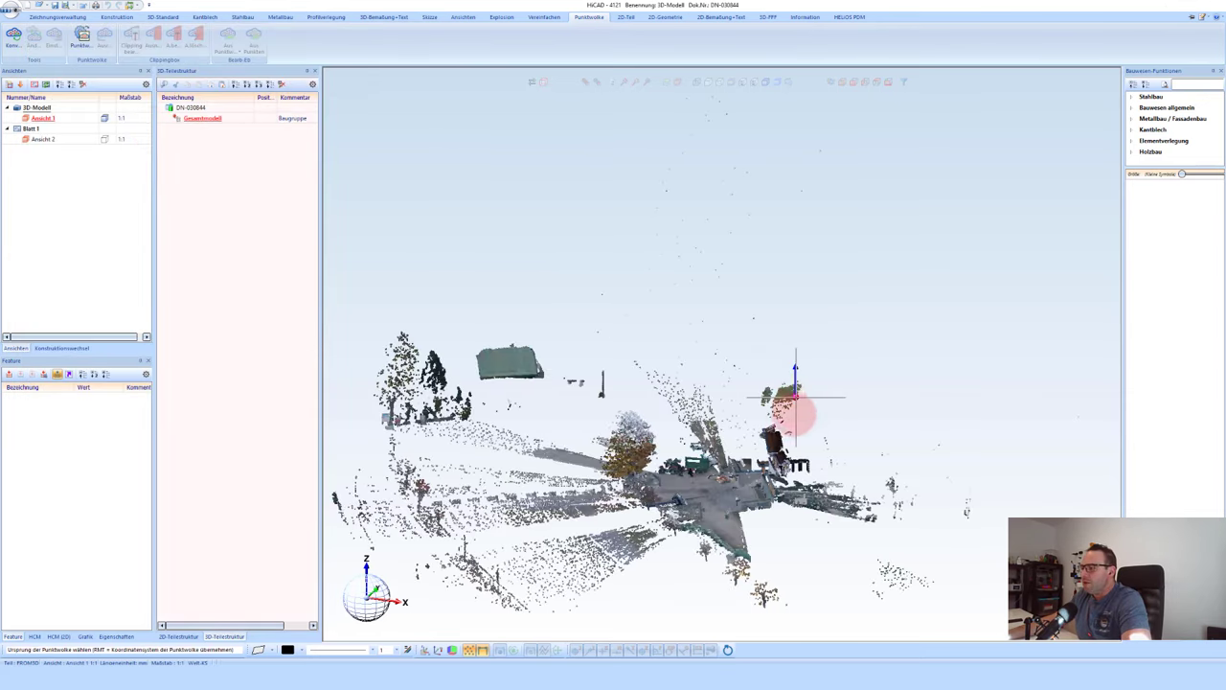
scroll(781, 507, up, 3)
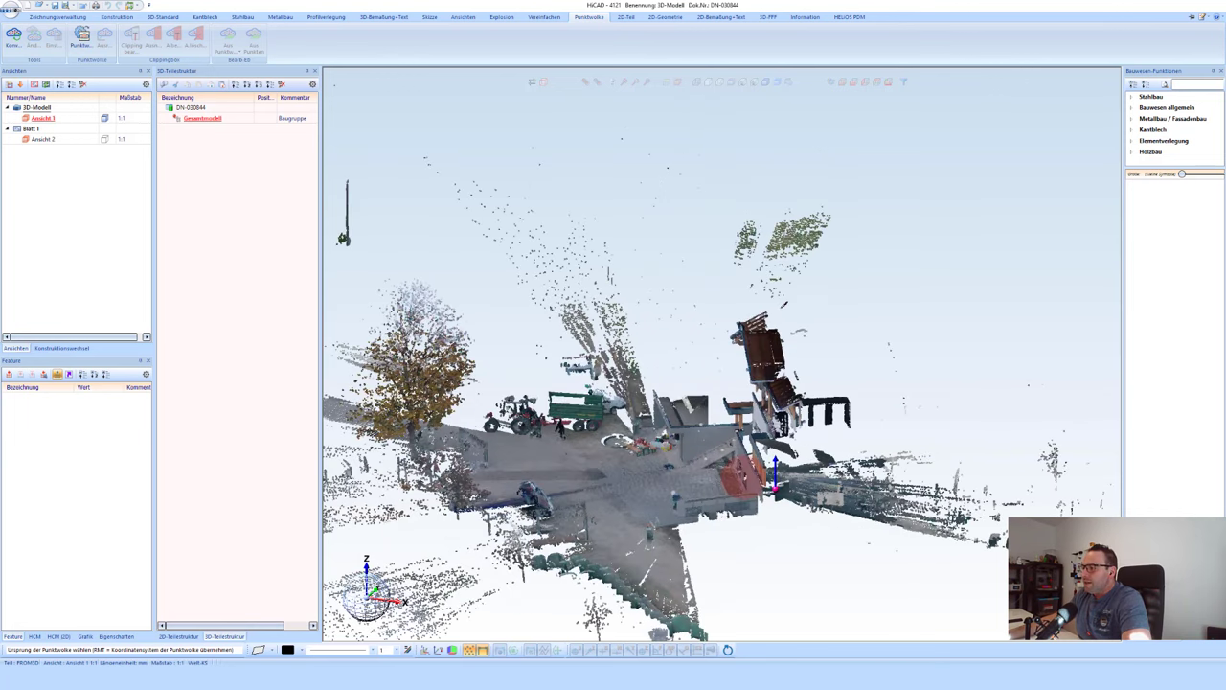
scroll(767, 491, up, 3)
scroll(748, 469, up, 3)
scroll(738, 460, up, 2)
scroll(733, 431, up, 2)
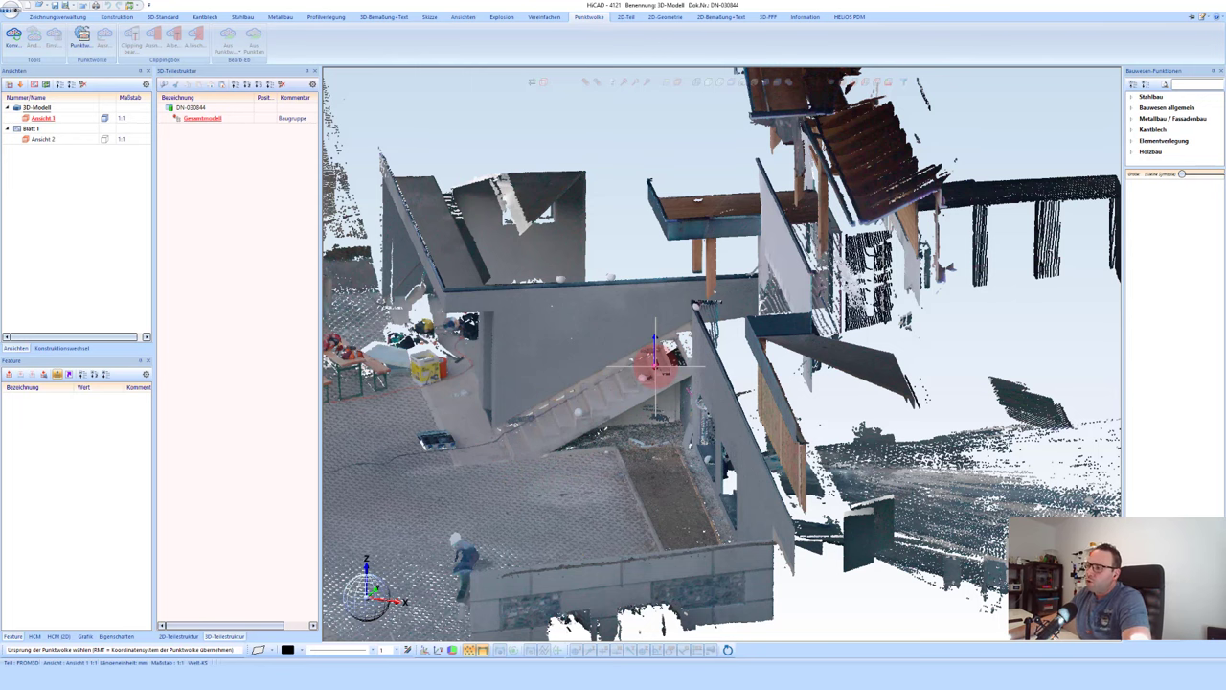
click(709, 378)
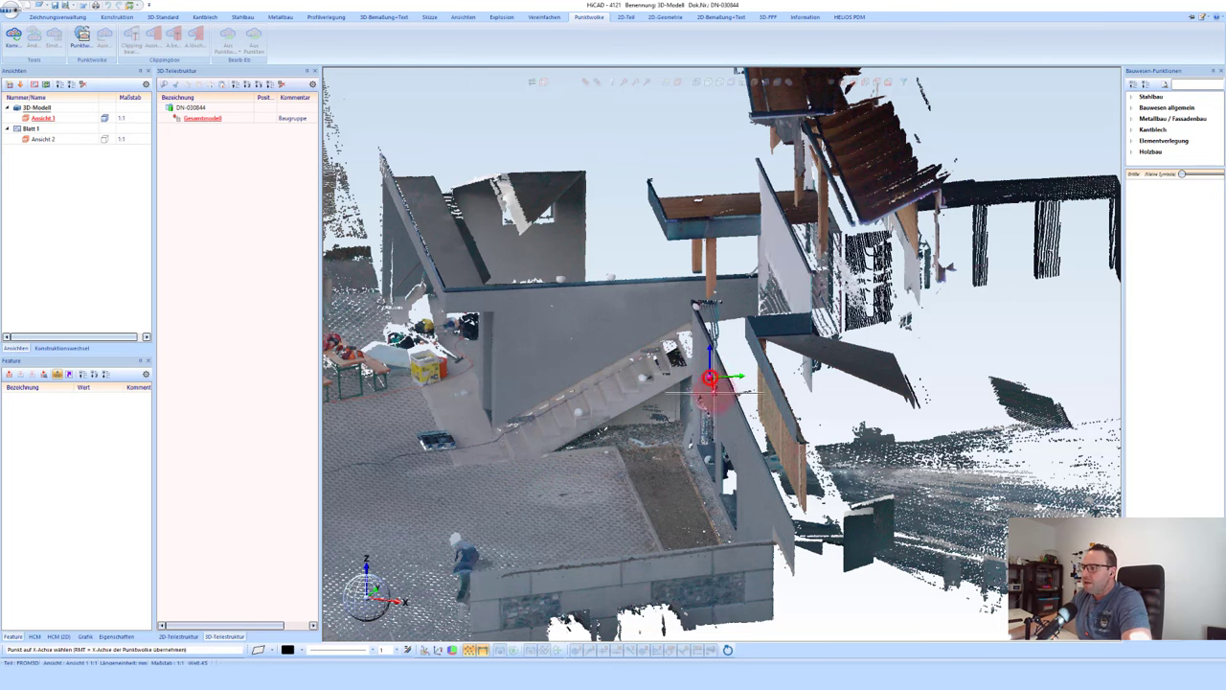
click(740, 441)
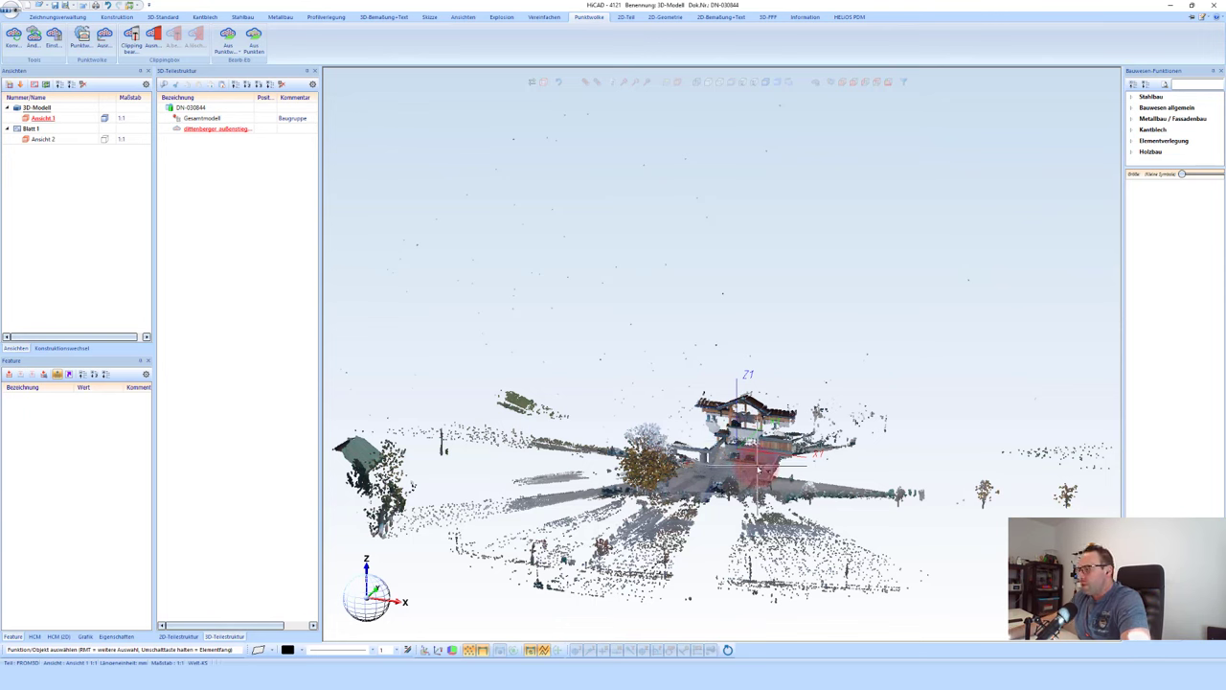
middle_drag(757, 470, 737, 450)
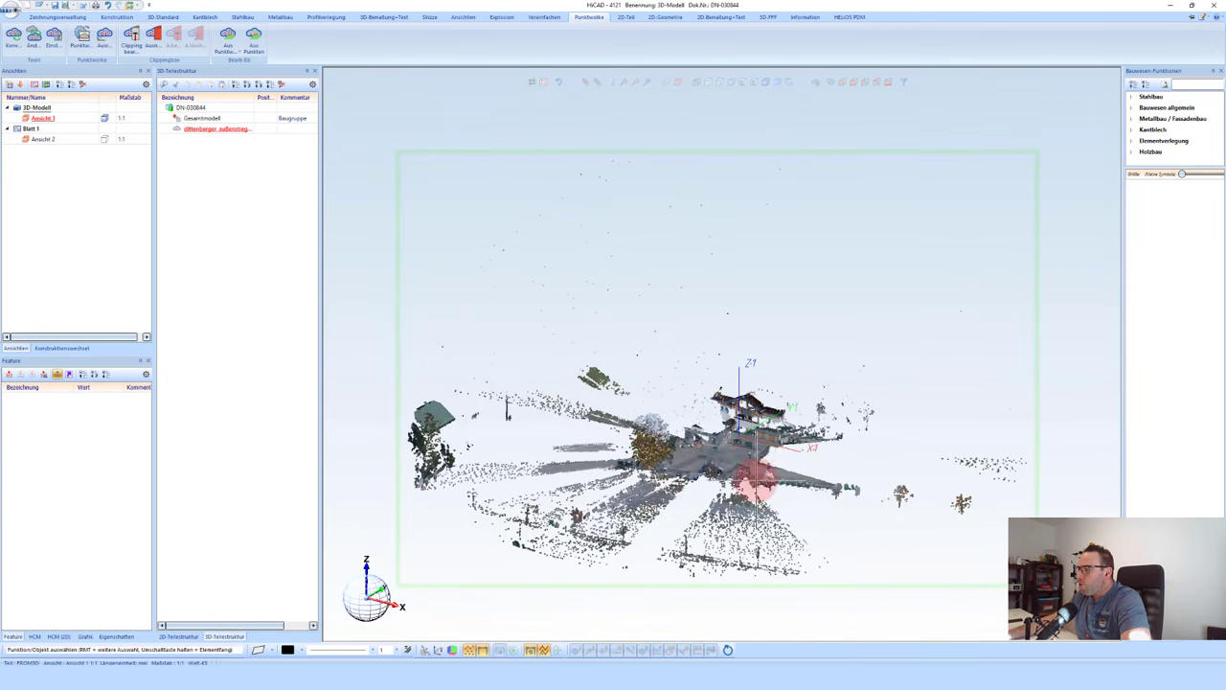
scroll(757, 474, up, 3)
scroll(757, 451, down, 3)
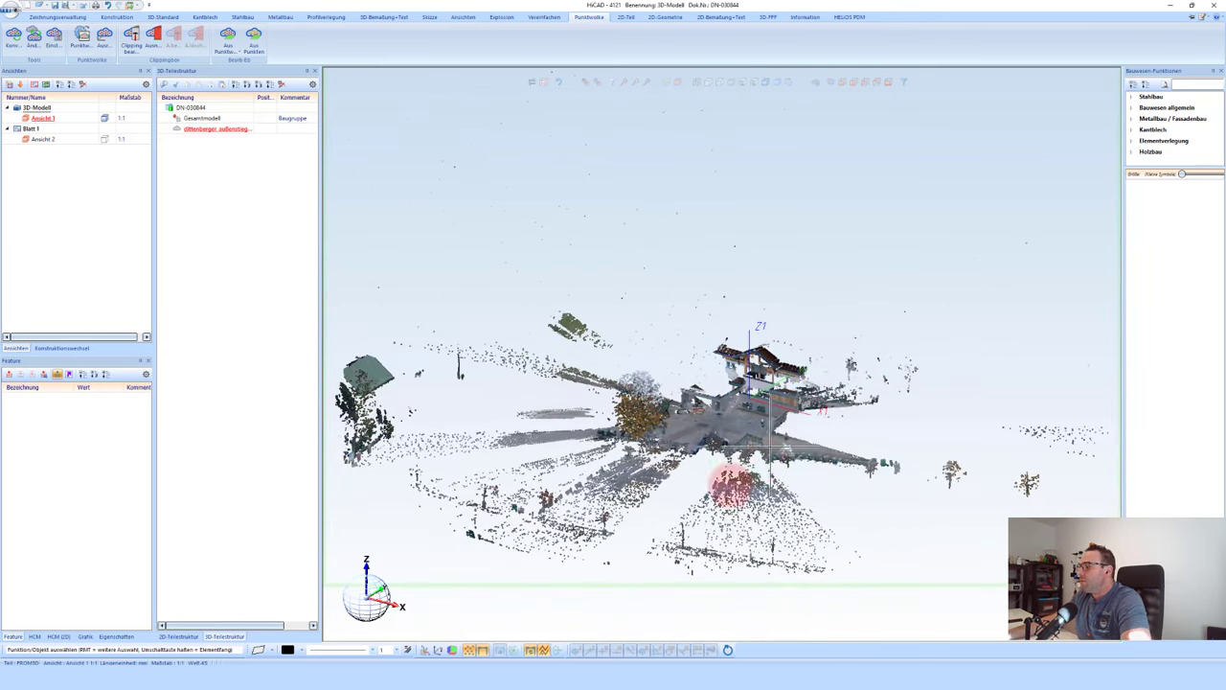
middle_drag(795, 405, 808, 384)
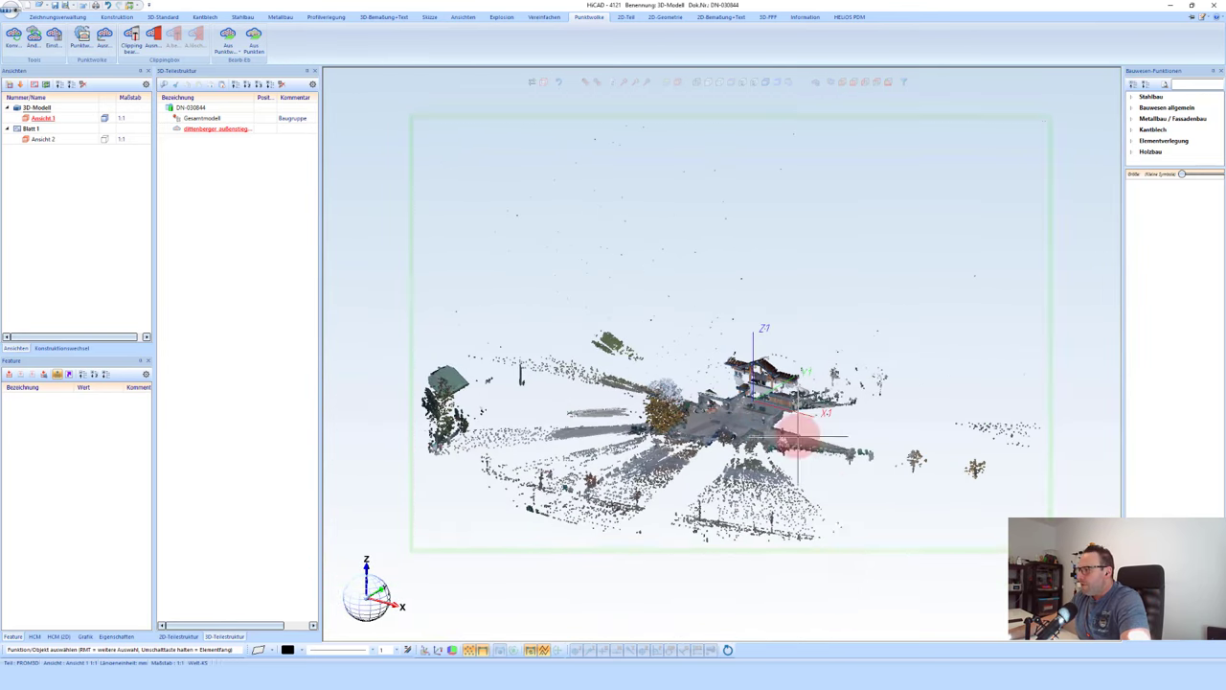
scroll(794, 431, up, 3)
scroll(775, 419, up, 4)
scroll(692, 399, up, 2)
scroll(635, 328, up, 2)
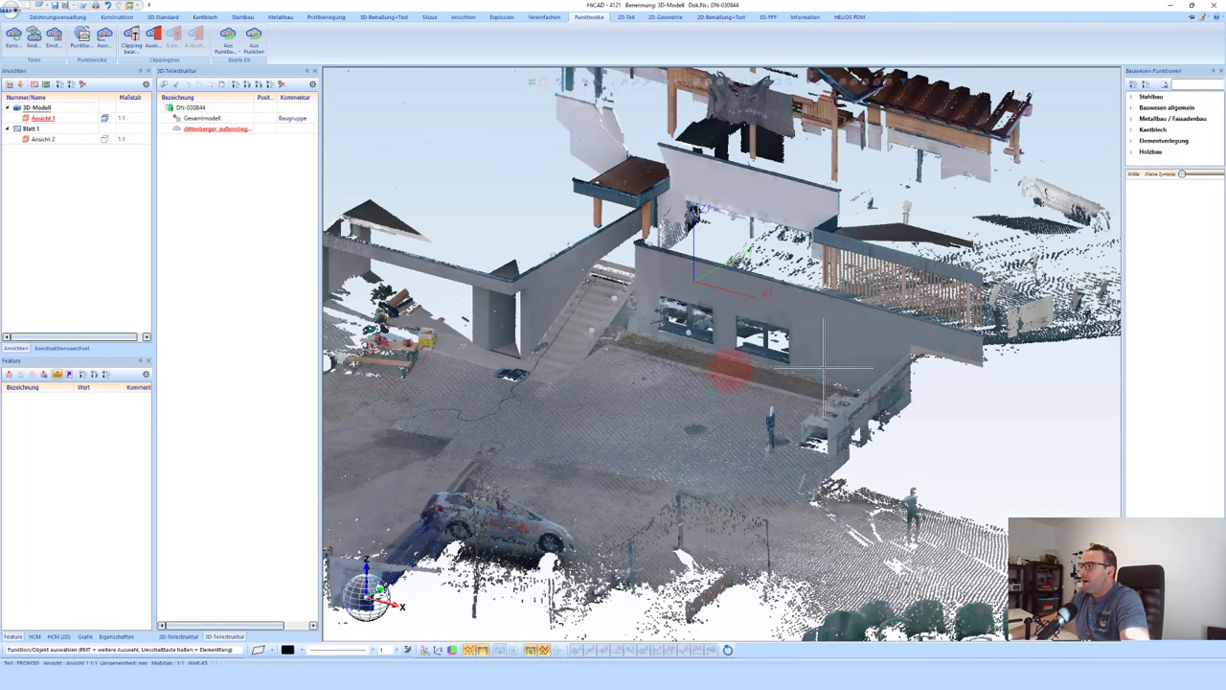
scroll(725, 369, down, 3)
scroll(725, 366, down, 3)
click(215, 135)
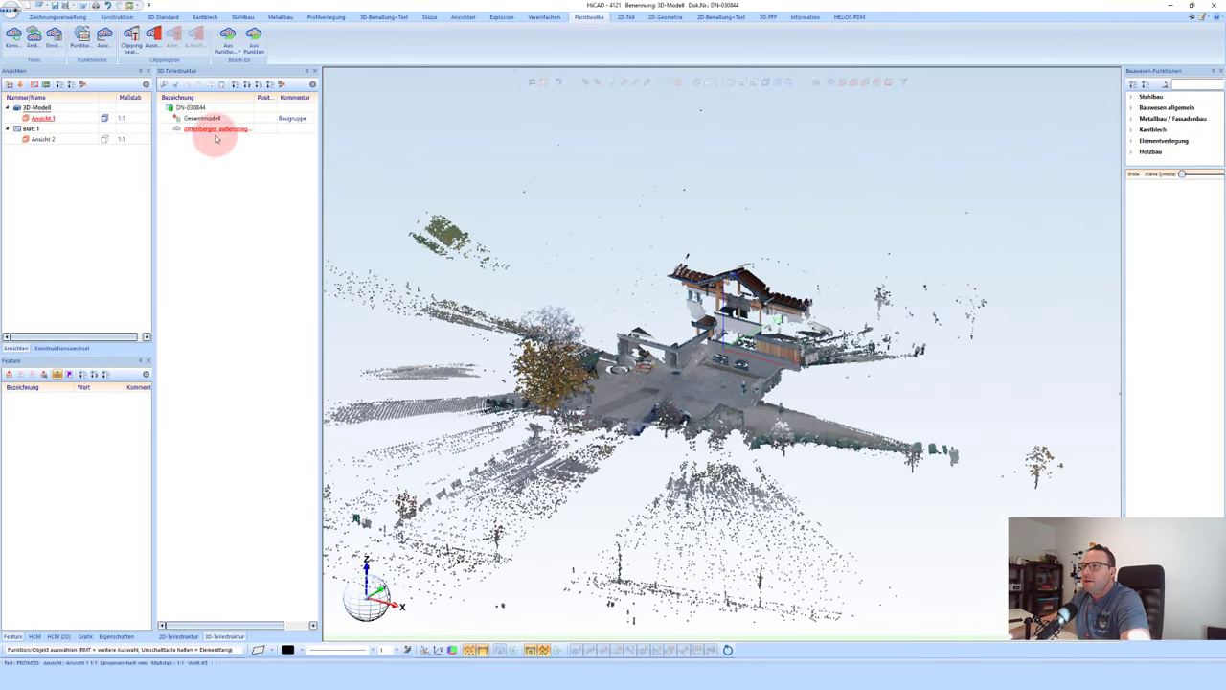
Step: Start editing the point cloud's clipping box and try moving its right face
right_click(214, 132)
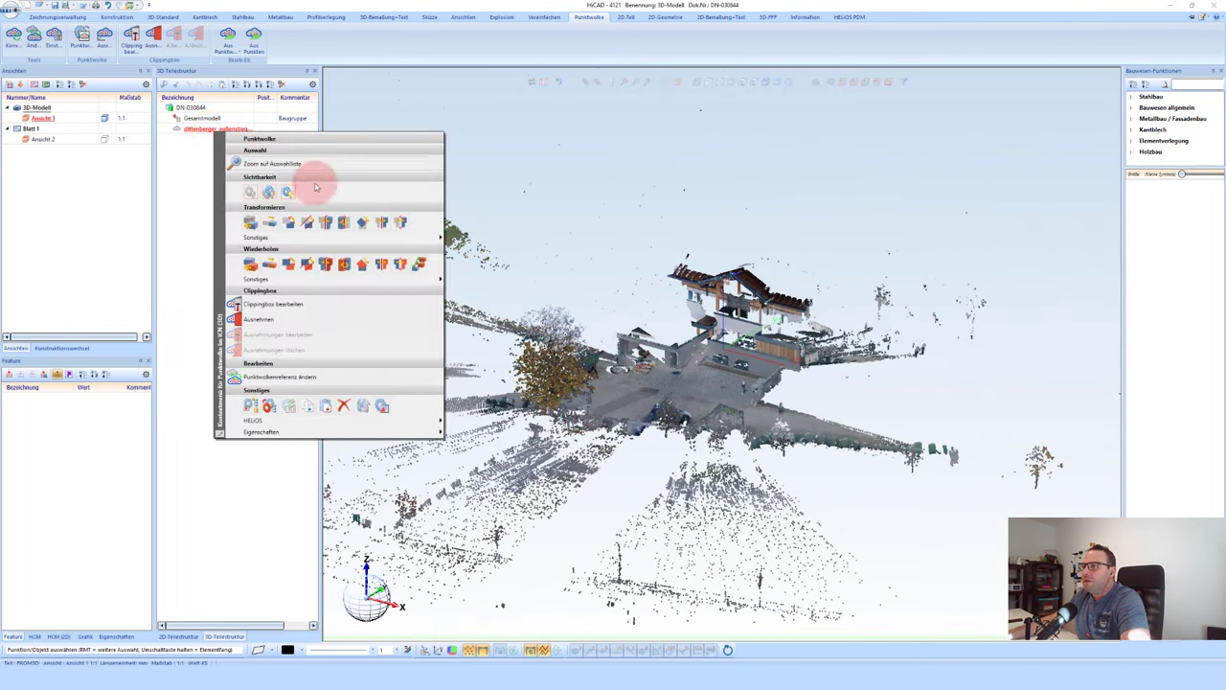
click(316, 305)
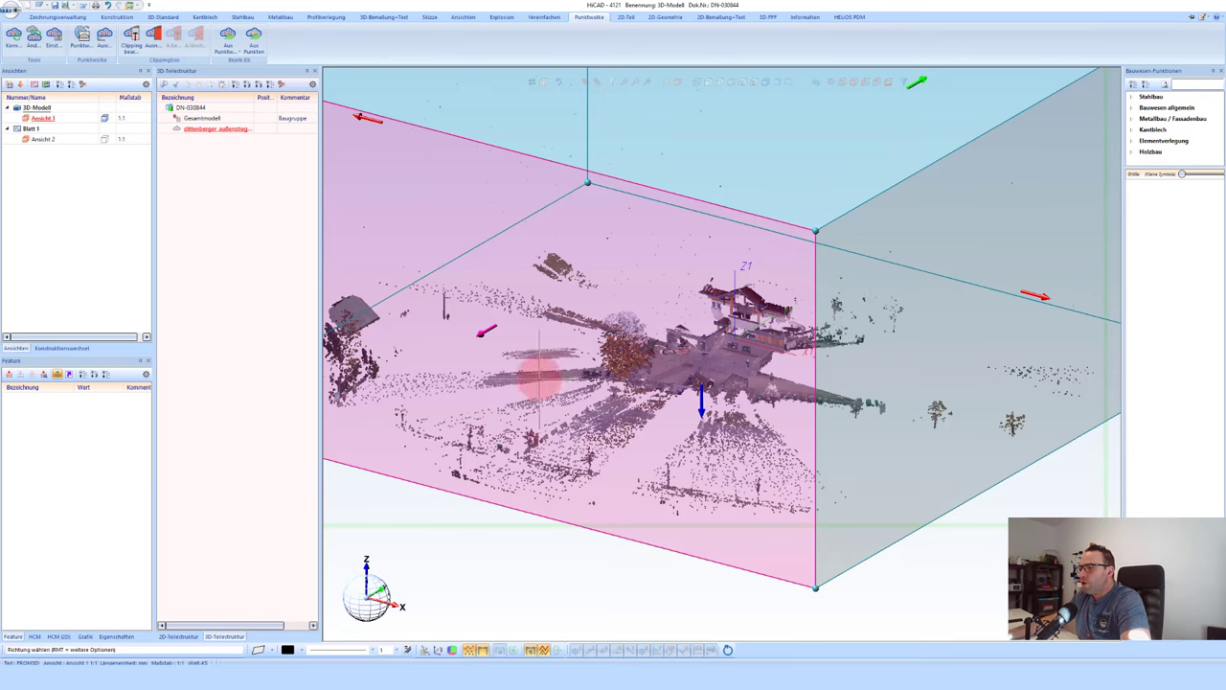
drag(815, 230, 728, 206)
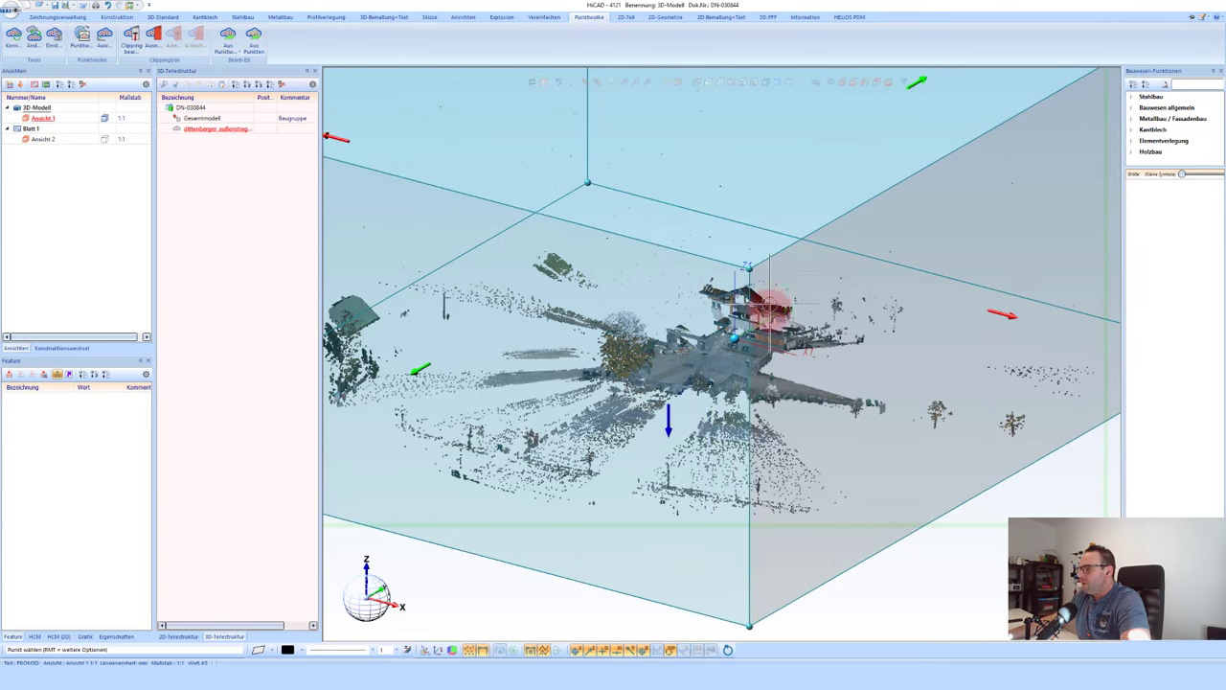
mouse_move(728, 206)
mouse_down()
mouse_move(897, 253)
mouse_move(830, 293)
mouse_up()
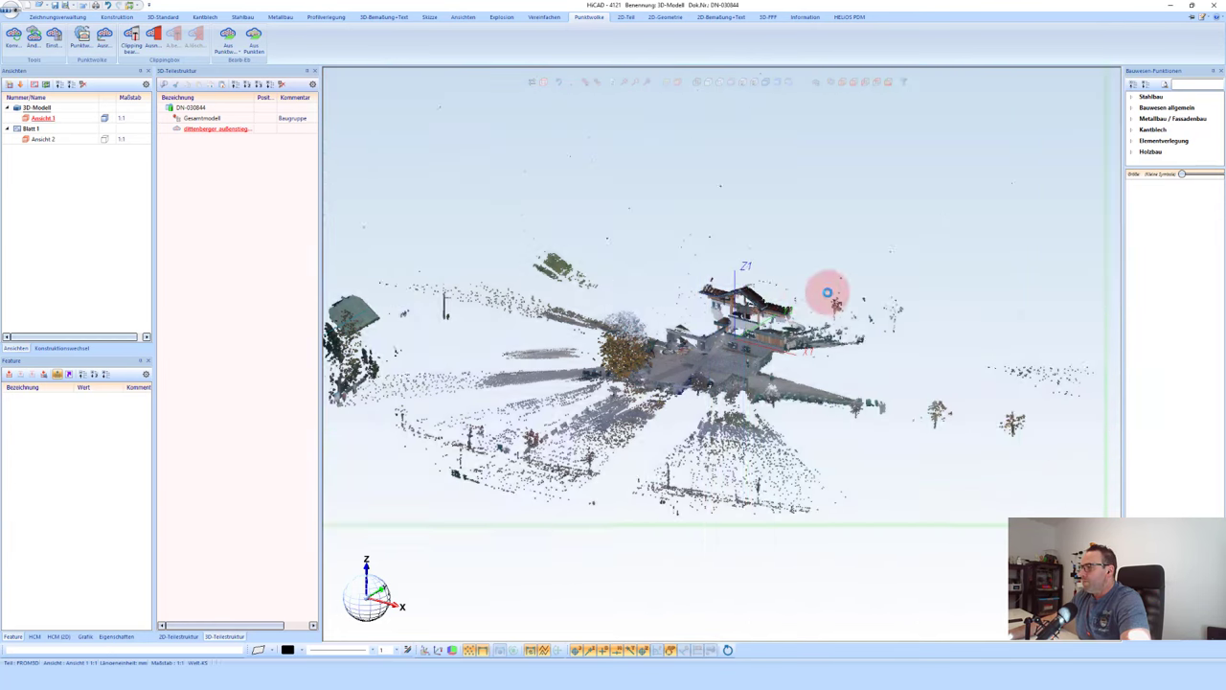
Step: Shrink the clipping box from the left, right and top sides and apply the crop
click(131, 35)
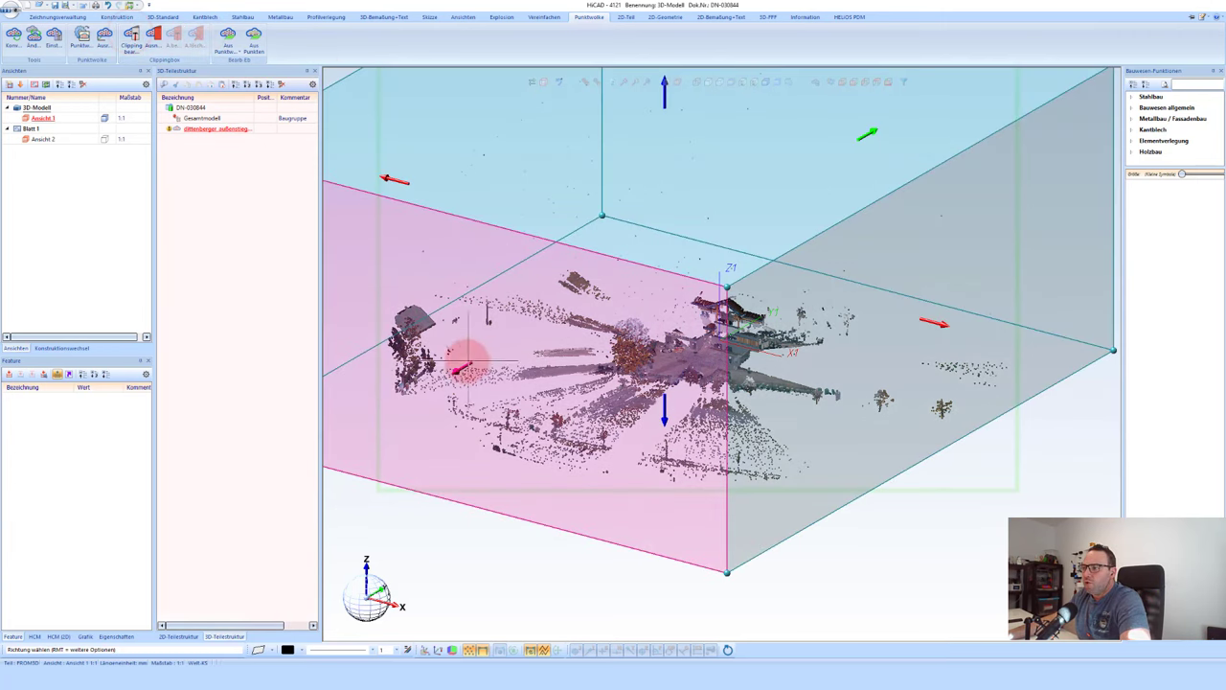
drag(458, 367, 693, 266)
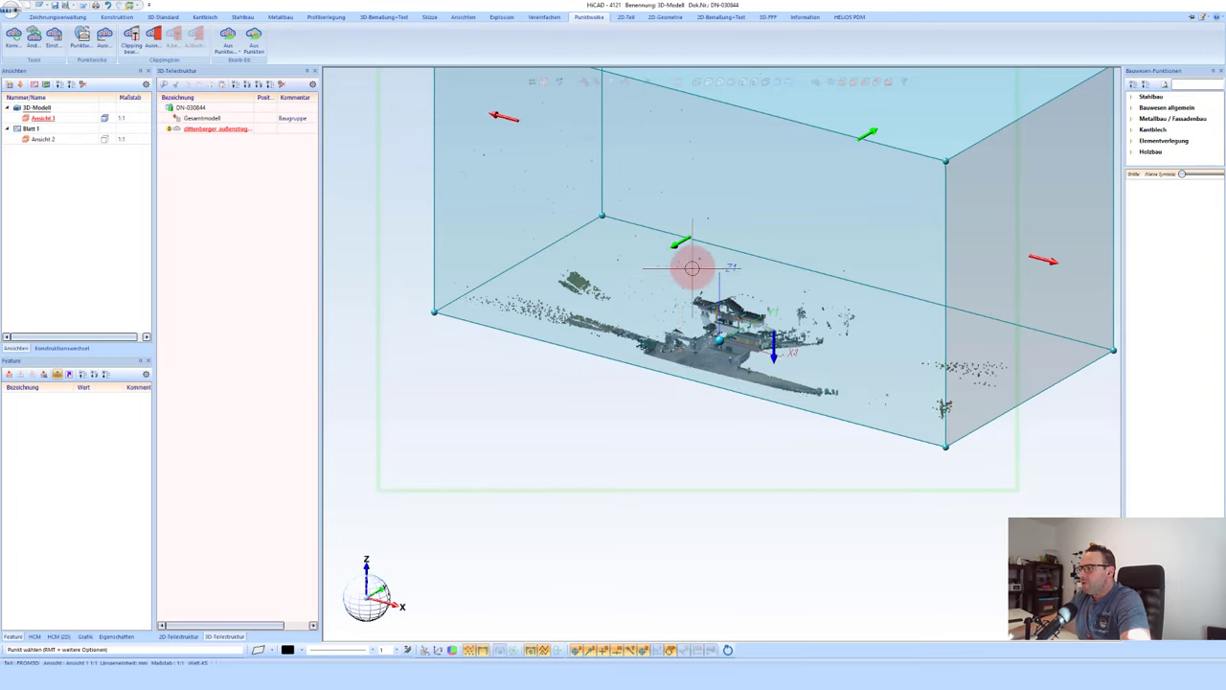
click(694, 266)
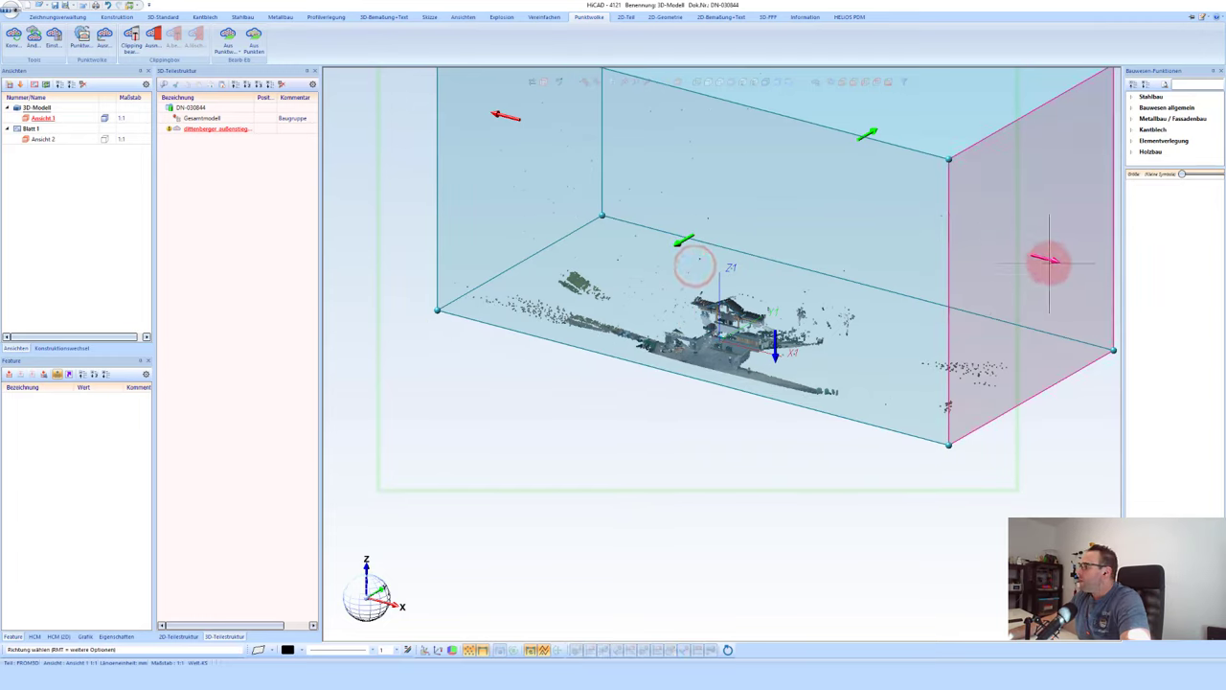
click(1049, 264)
drag(980, 266, 799, 274)
click(800, 274)
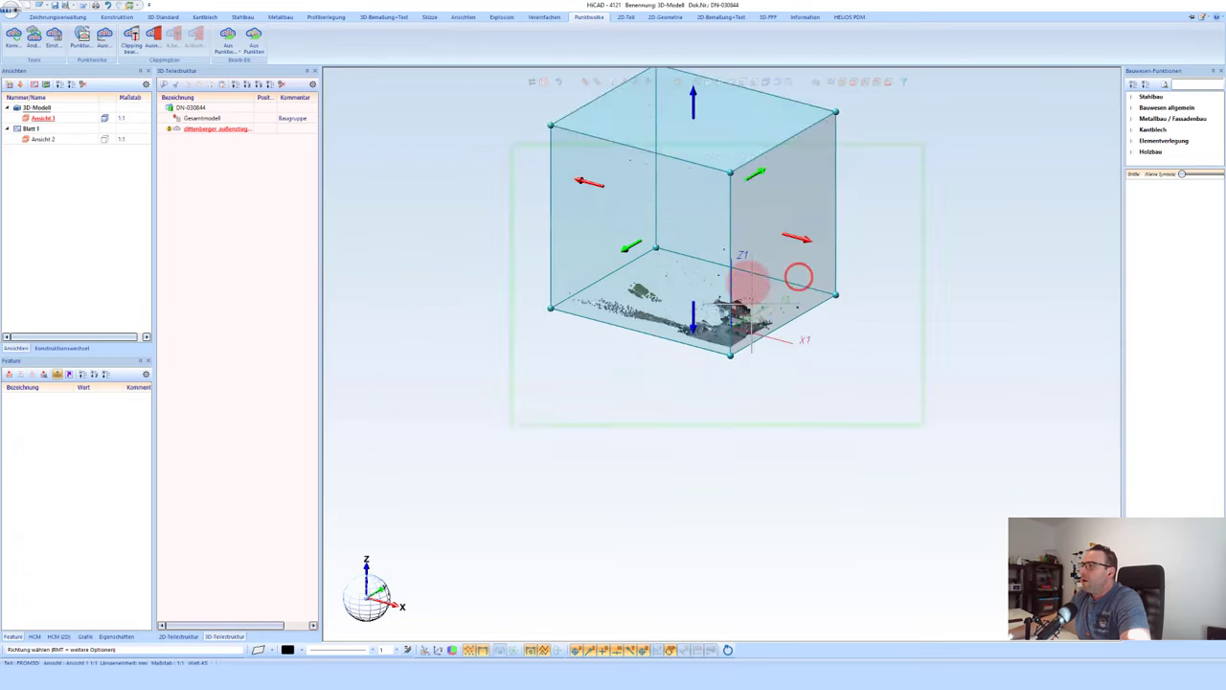
click(709, 154)
drag(709, 154, 769, 270)
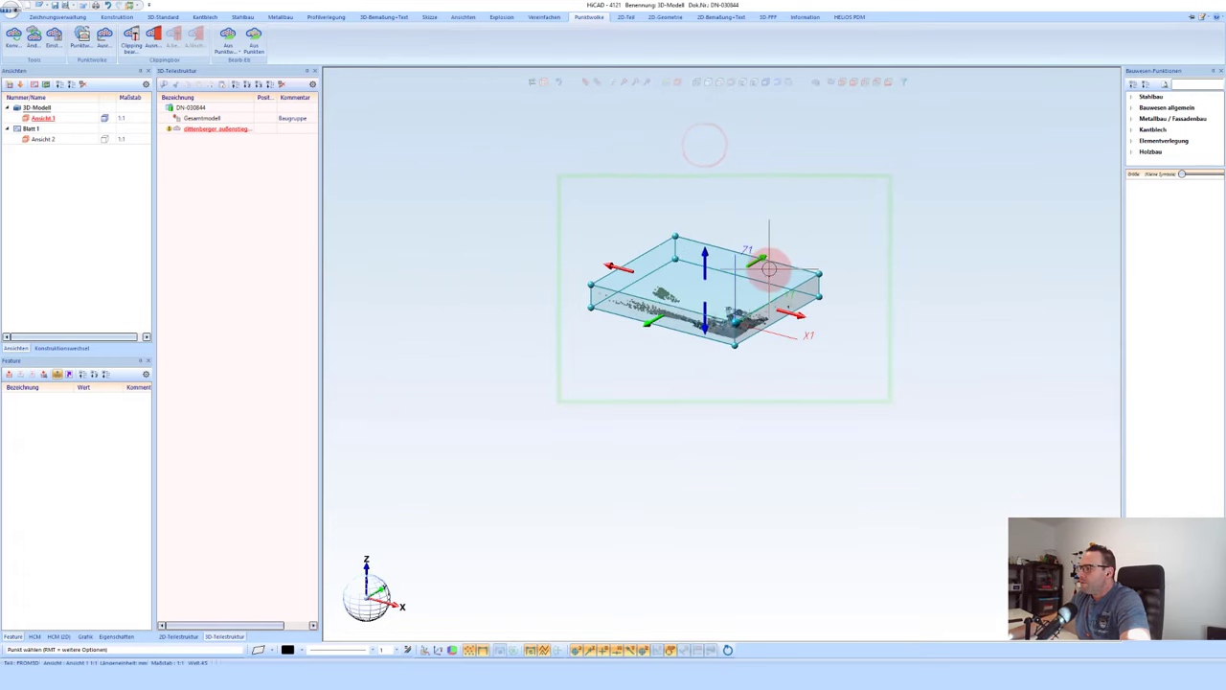
click(614, 268)
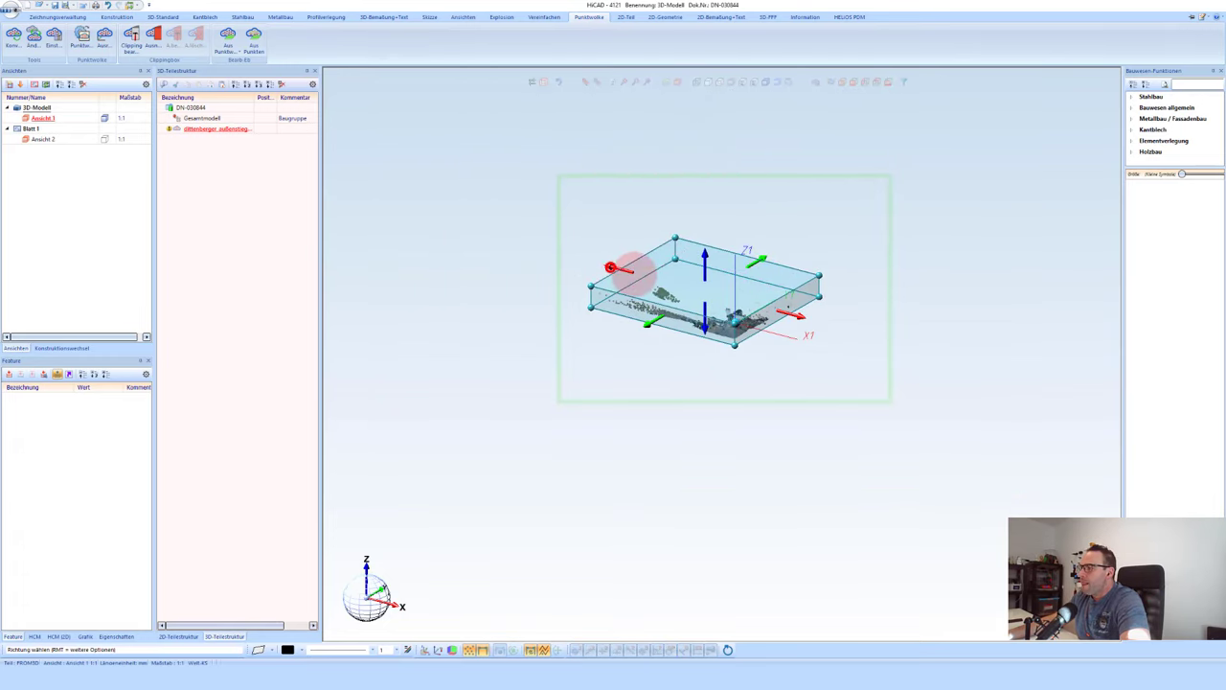
drag(614, 267, 717, 284)
click(694, 255)
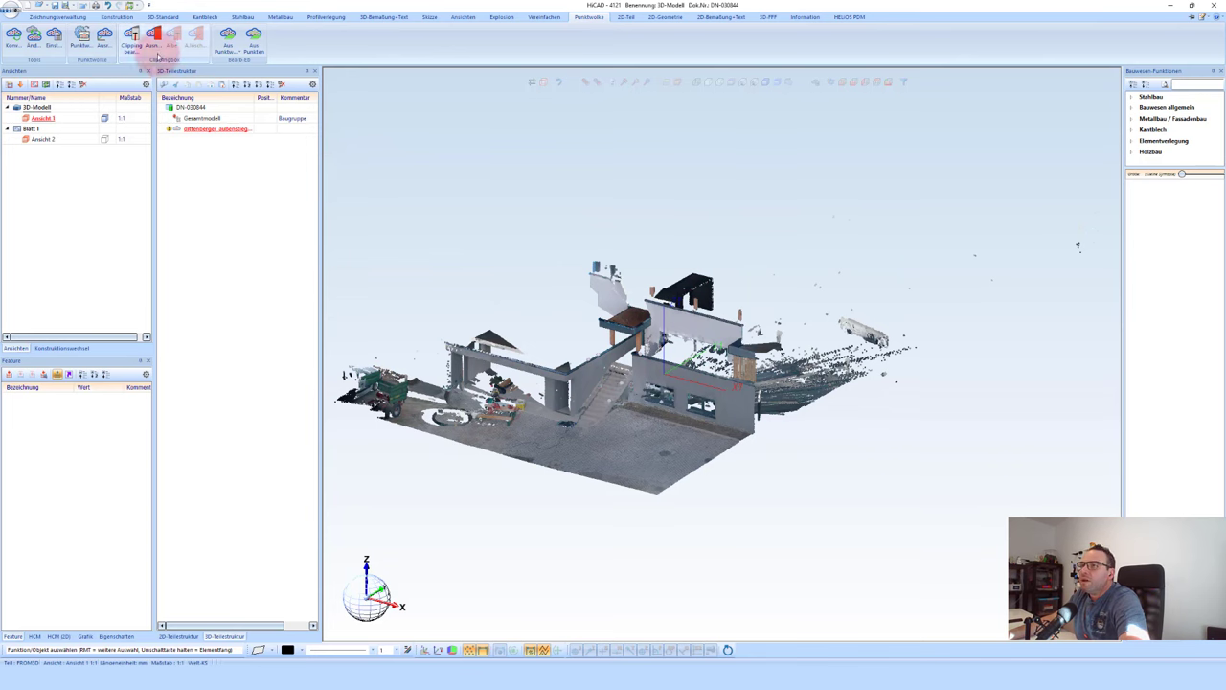
Step: Tighten the crop further by pulling in the far, right and left faces
click(133, 36)
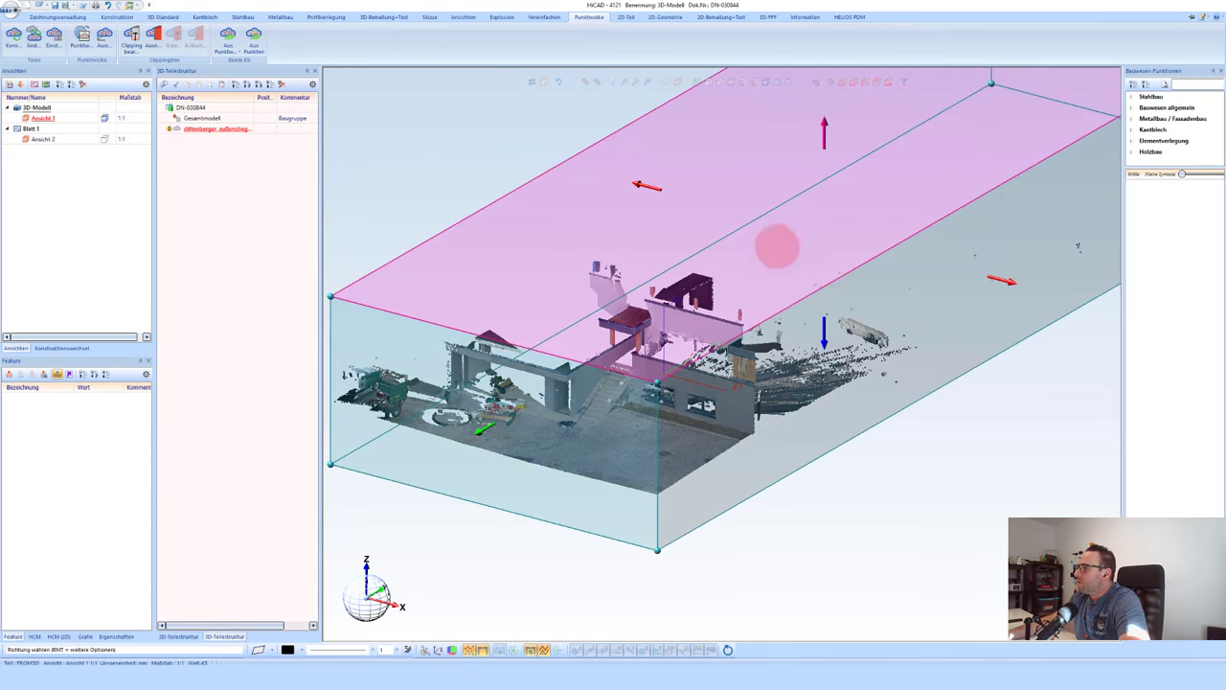
scroll(778, 243, down, 2)
drag(1032, 109, 724, 289)
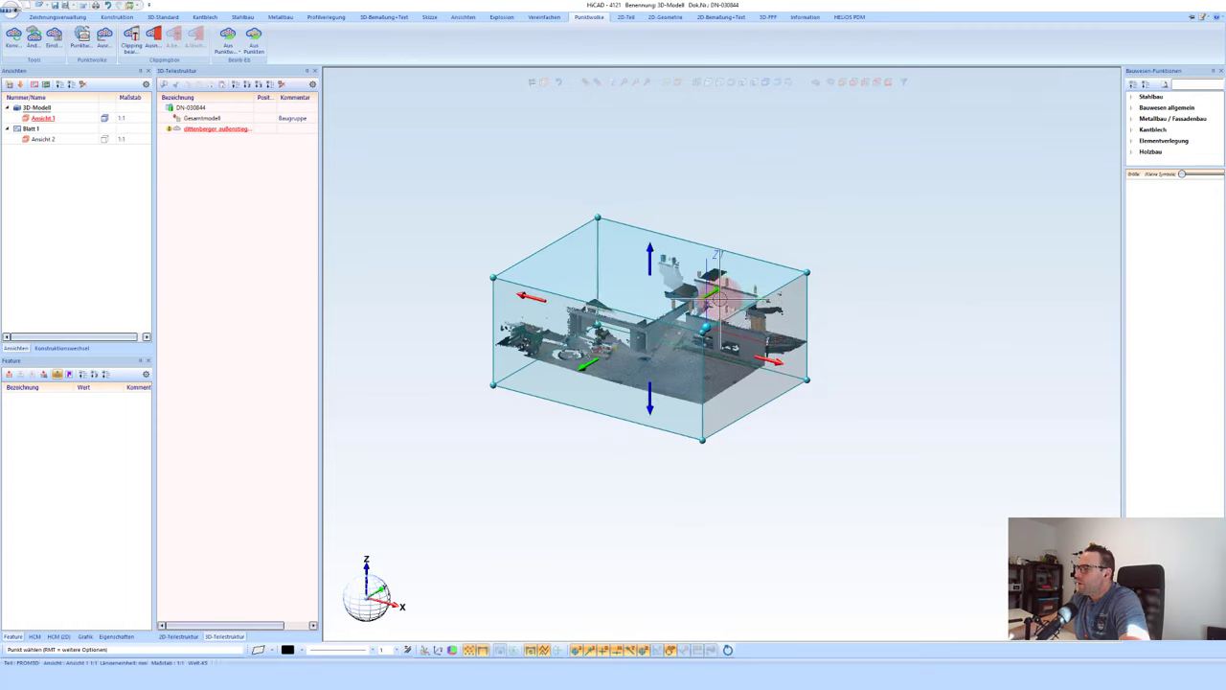
drag(726, 292, 708, 304)
click(517, 298)
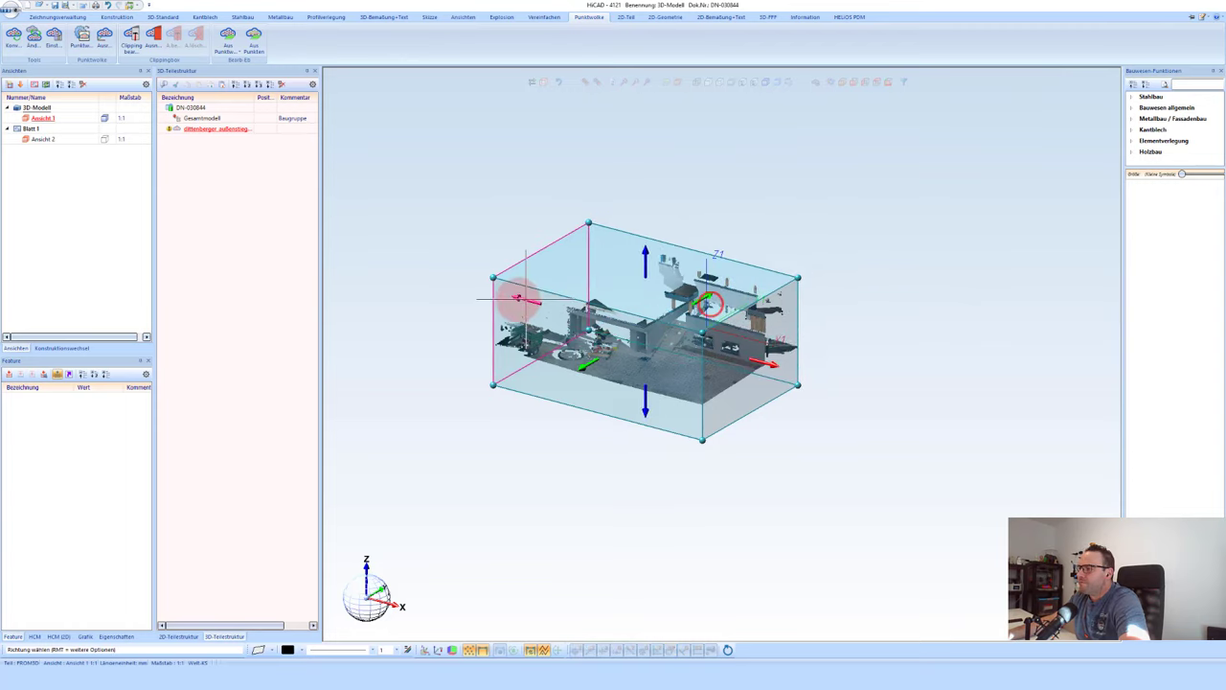
drag(525, 305, 601, 325)
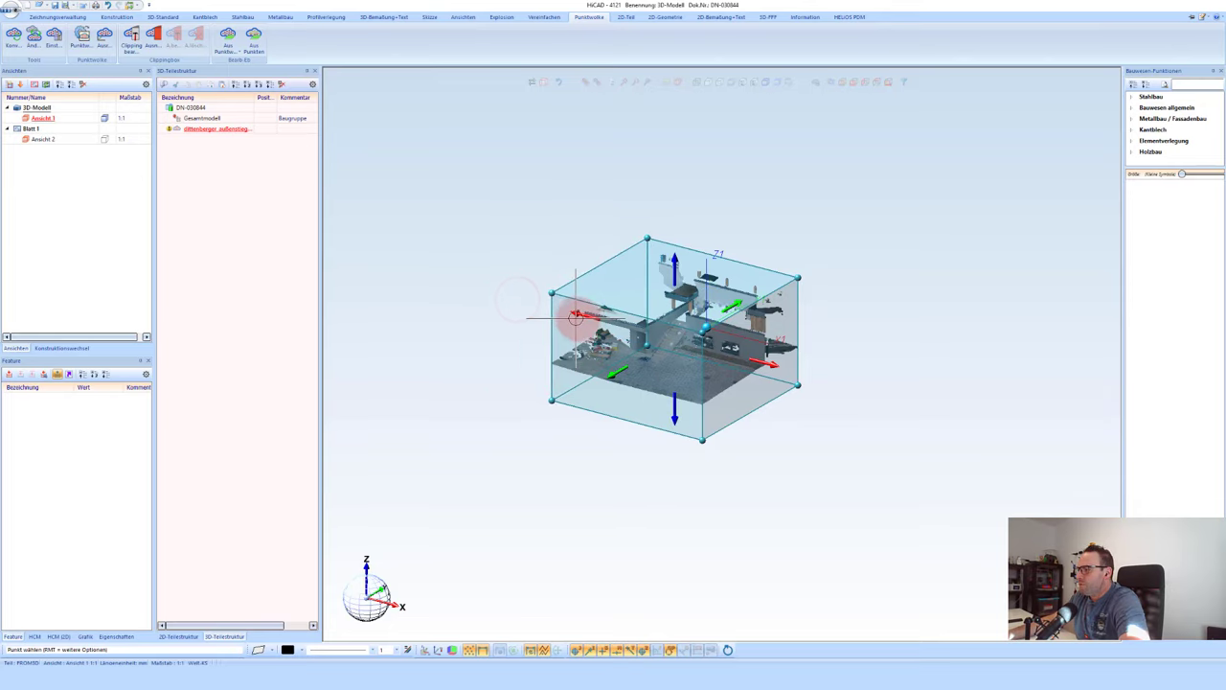
click(788, 197)
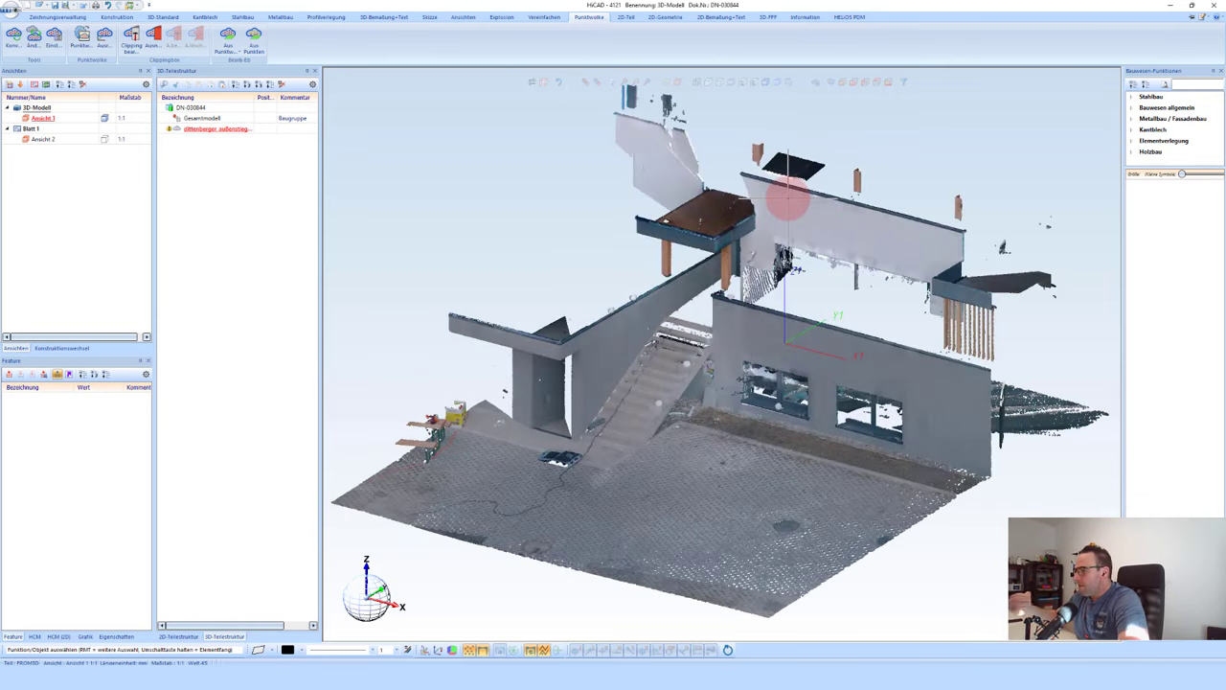
Step: Push the clipping box's right face outward to include the balcony railing and terrace
scroll(787, 197, down, 2)
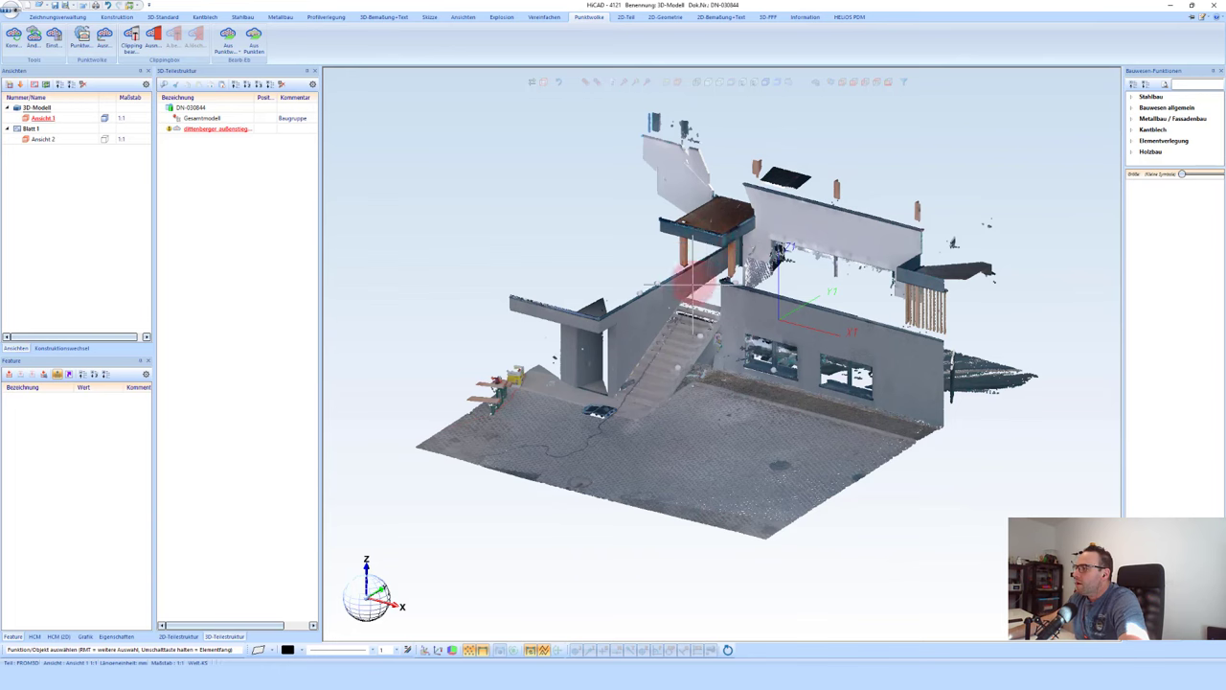
click(216, 129)
right_click(255, 147)
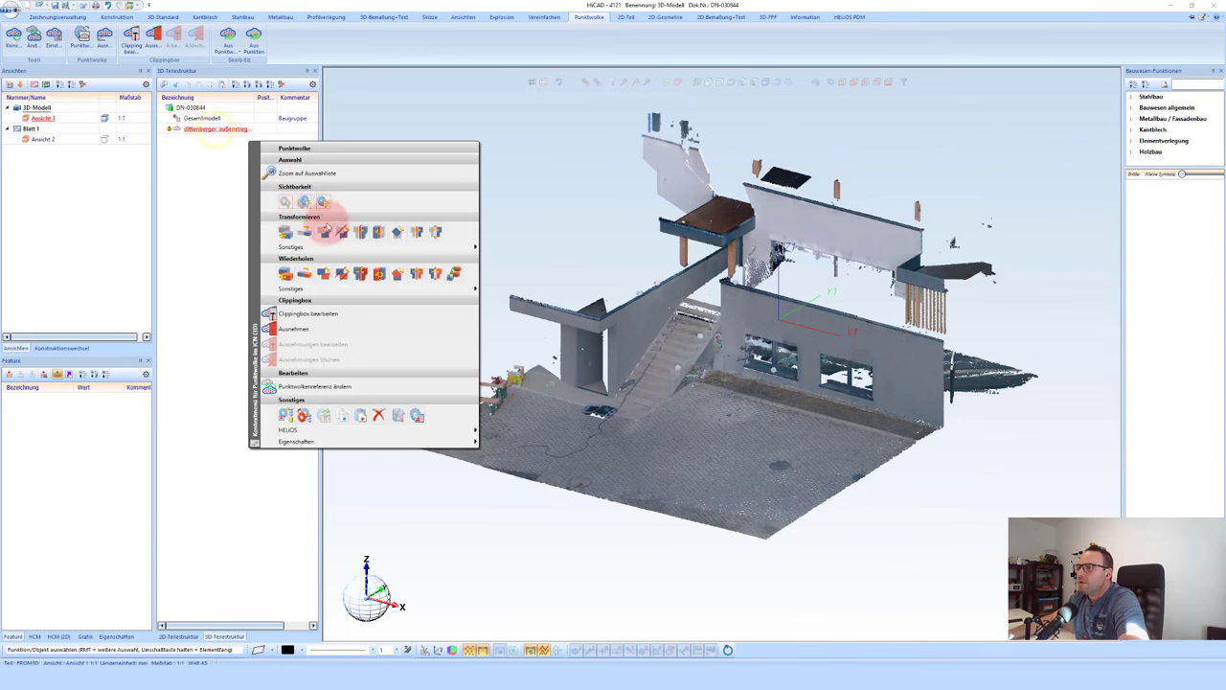
click(309, 314)
drag(920, 414, 1020, 452)
click(594, 421)
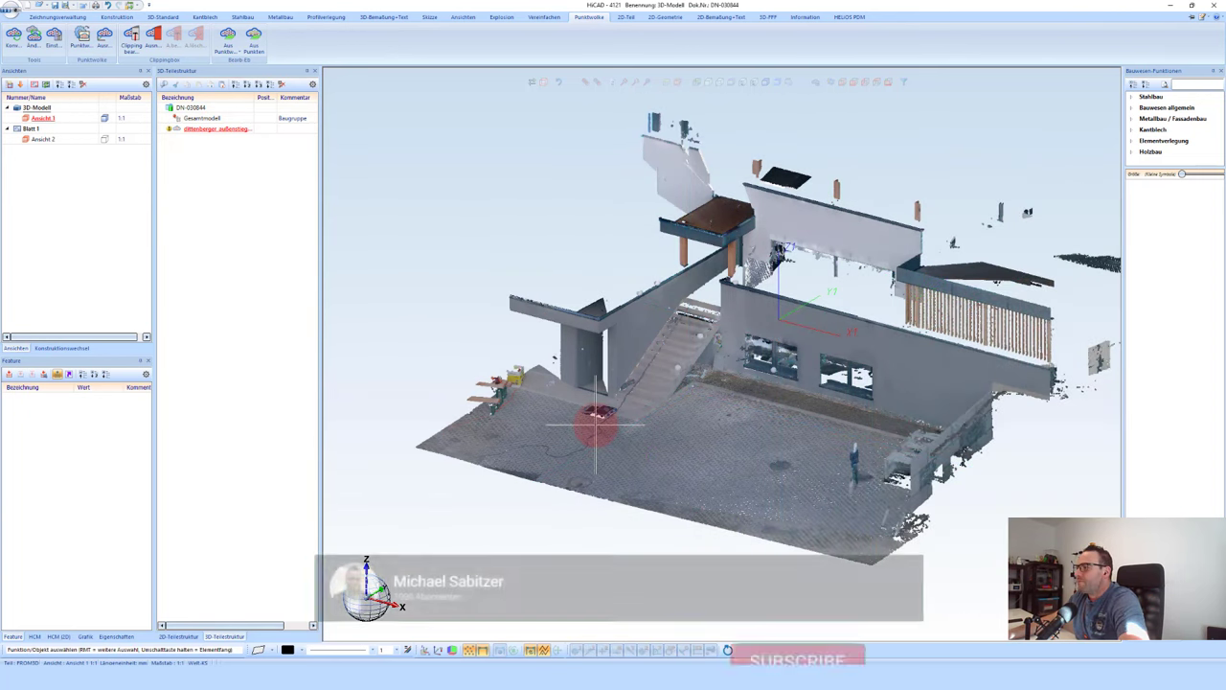
Step: Orbit and zoom in to inspect the wall top, then fit the whole building in view
middle_drag(547, 296, 686, 458)
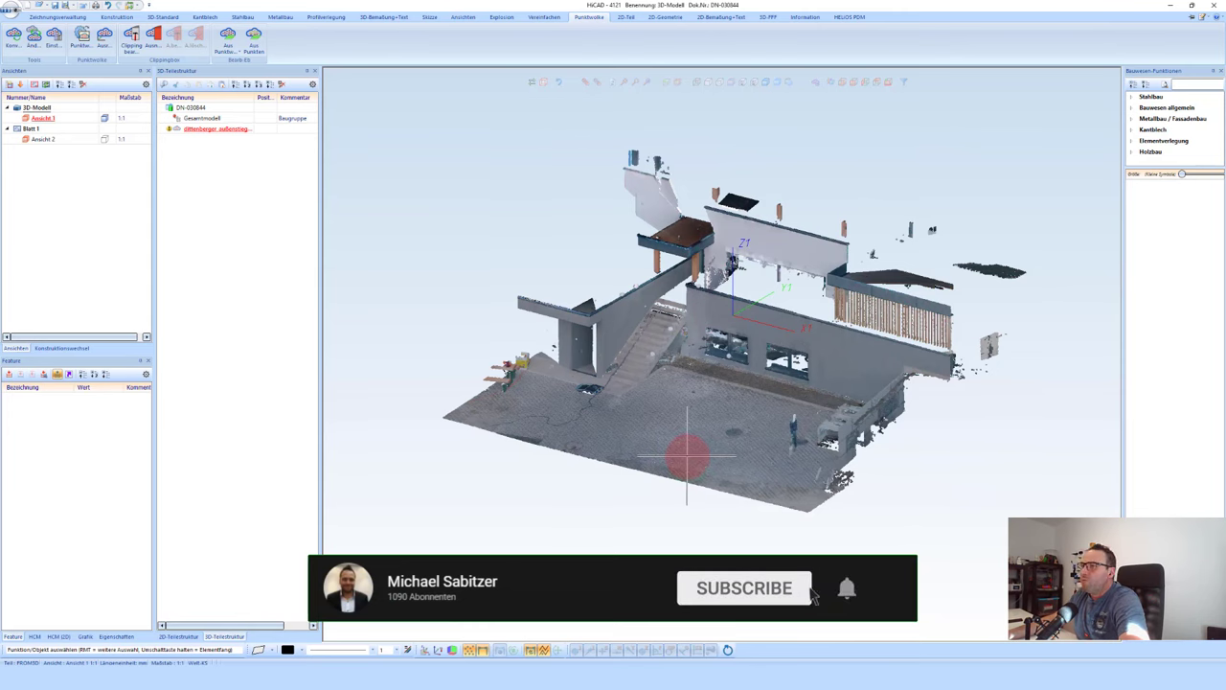
scroll(718, 288, up, 1)
scroll(684, 260, up, 1)
scroll(670, 246, up, 1)
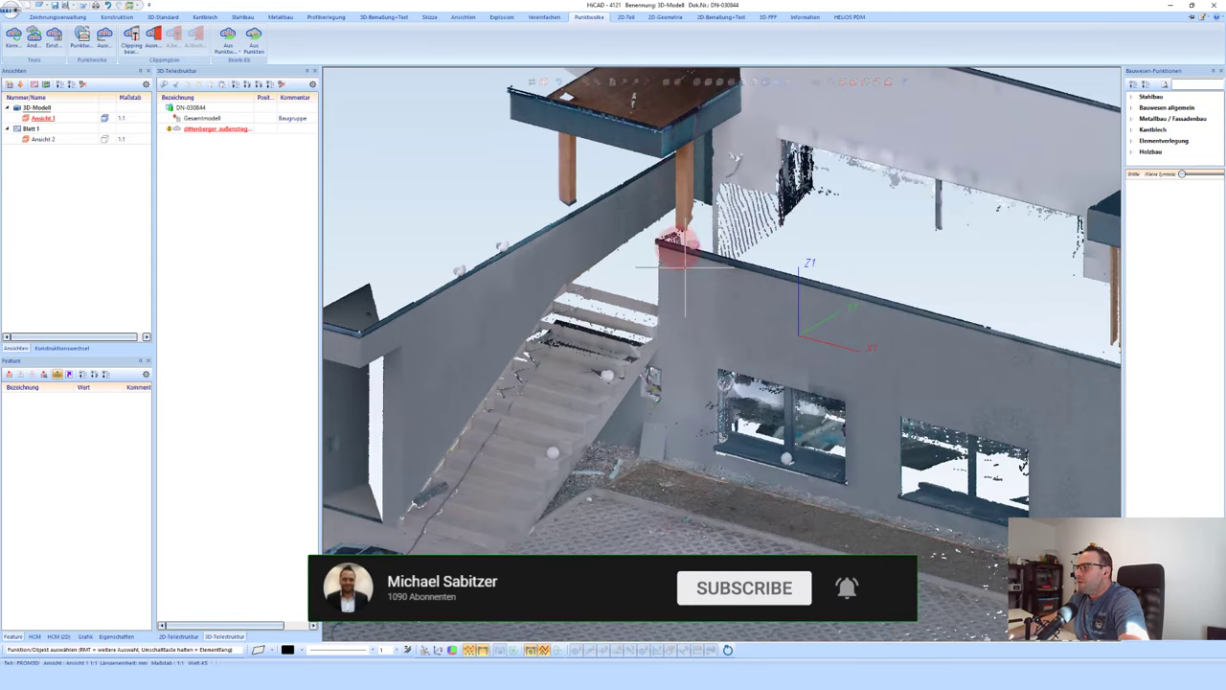
scroll(670, 234, up, 1)
scroll(672, 235, up, 1)
scroll(658, 239, up, 1)
scroll(665, 241, up, 1)
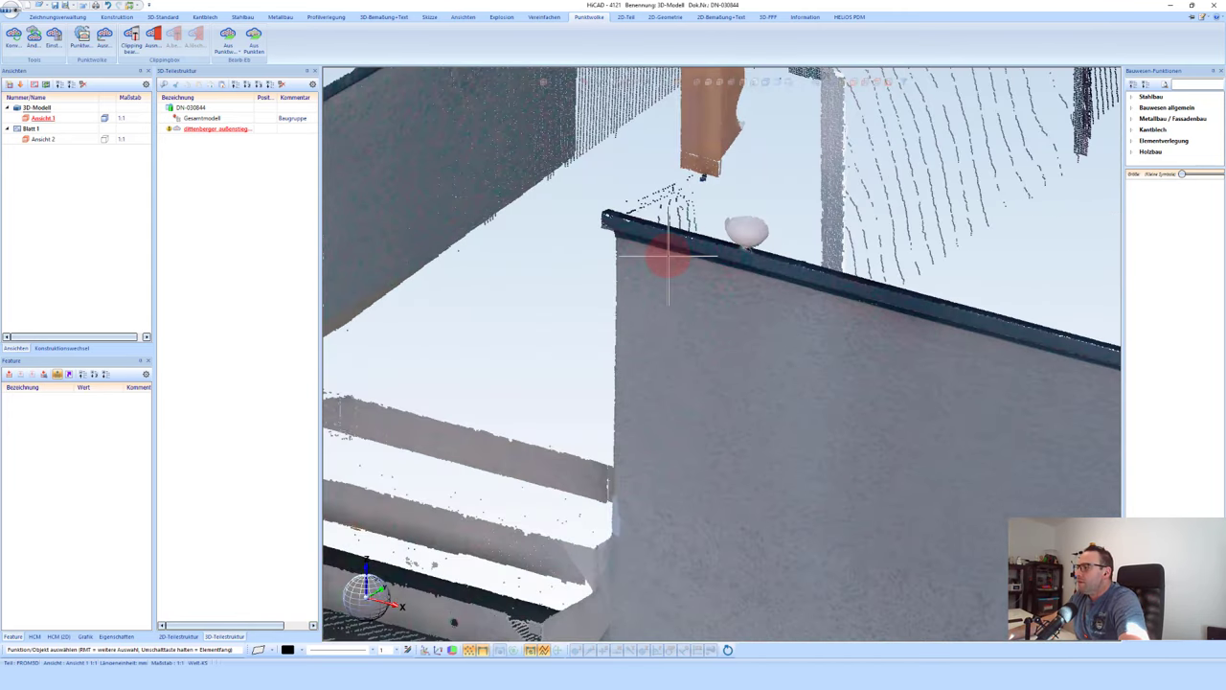
scroll(652, 259, up, 1)
scroll(623, 268, up, 1)
scroll(602, 269, up, 1)
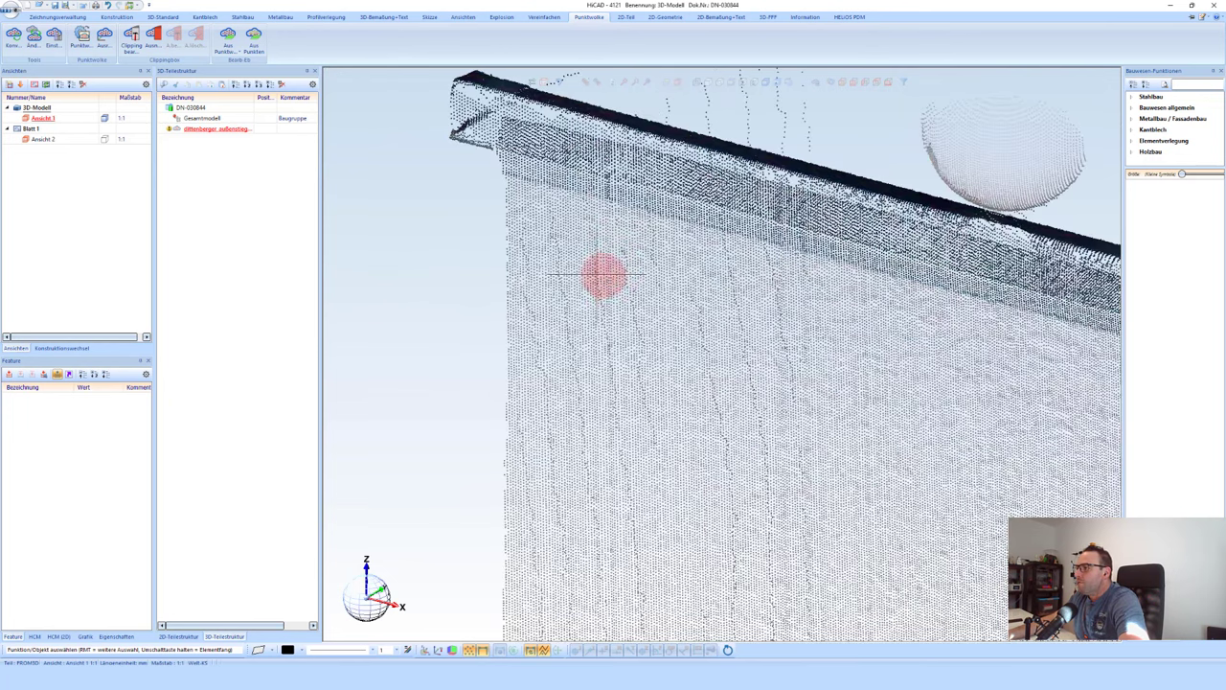
scroll(599, 276, down, 1)
key(Home)
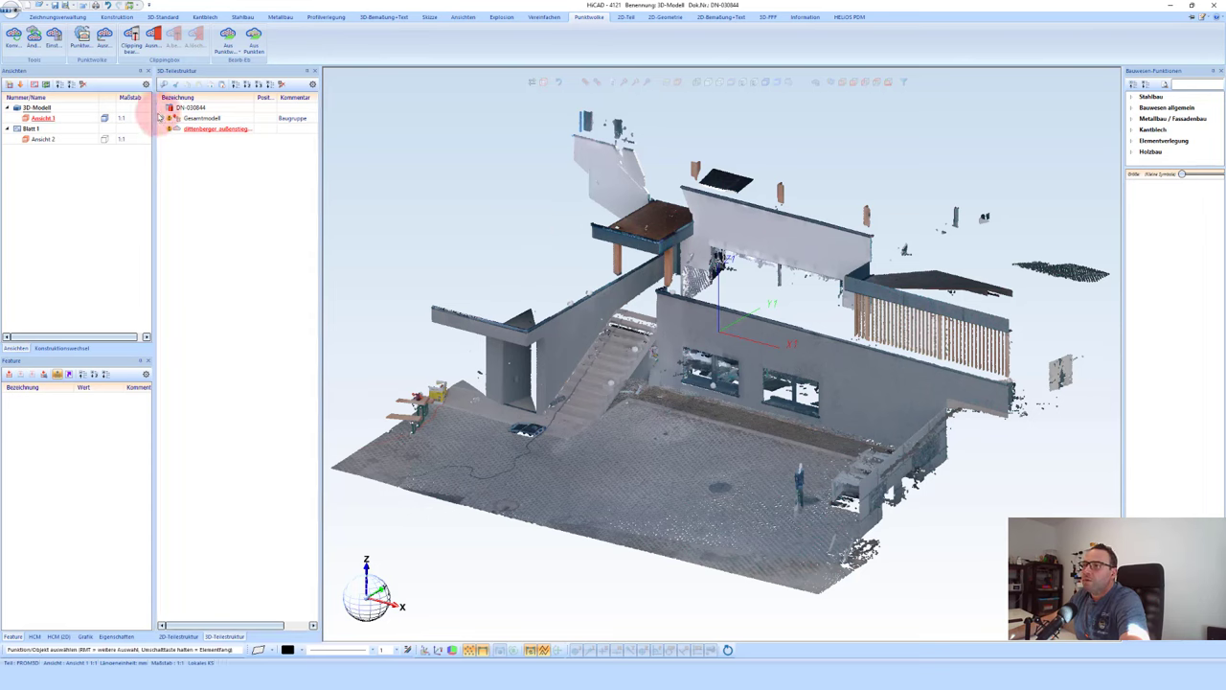
Step: Name the assembly PW and move the point cloud into it
click(162, 118)
double_click(192, 128)
text(PW)
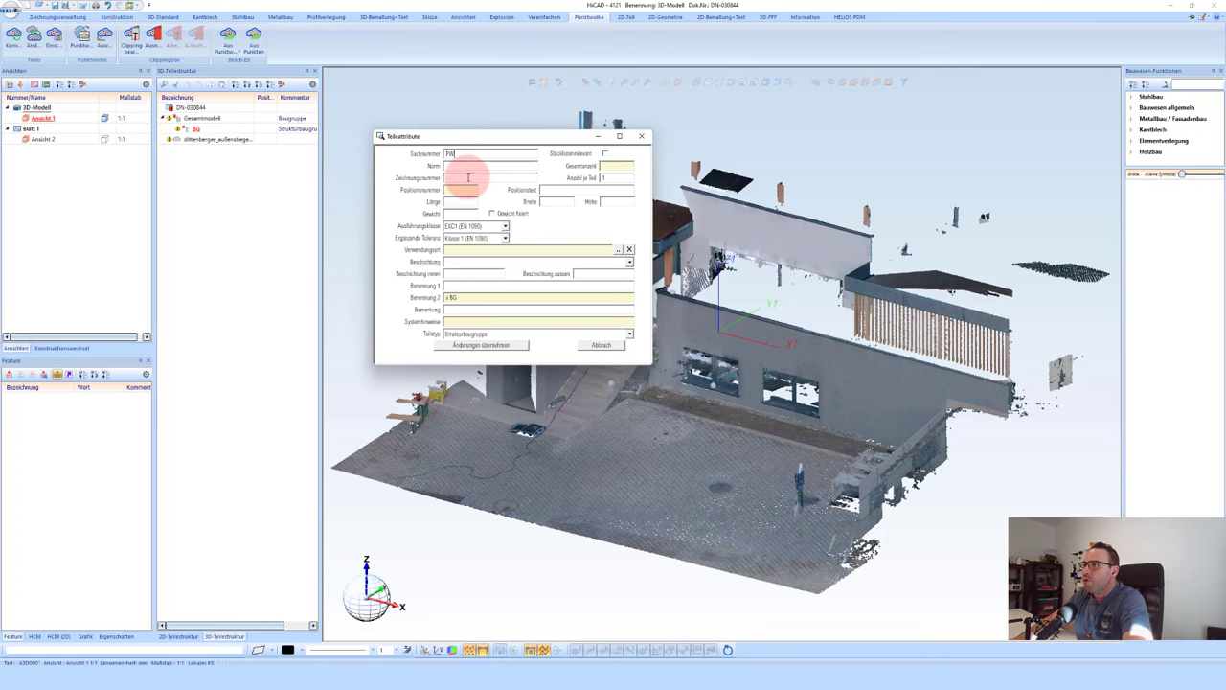
key(Return)
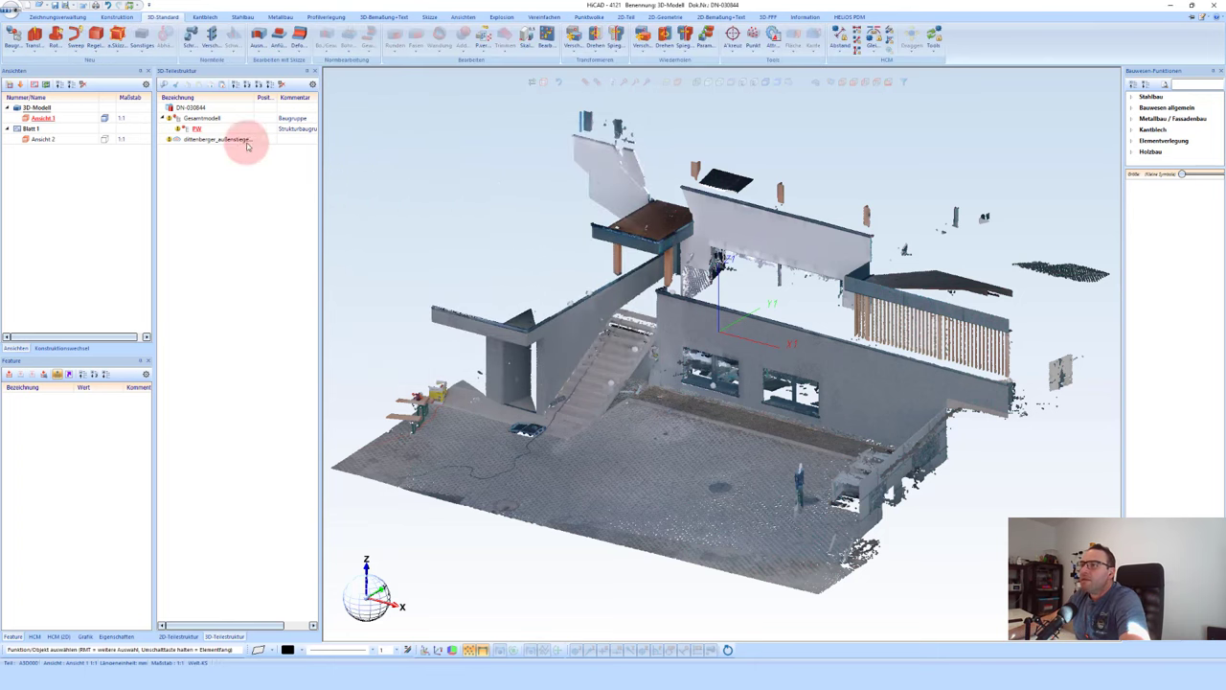
drag(195, 142, 193, 131)
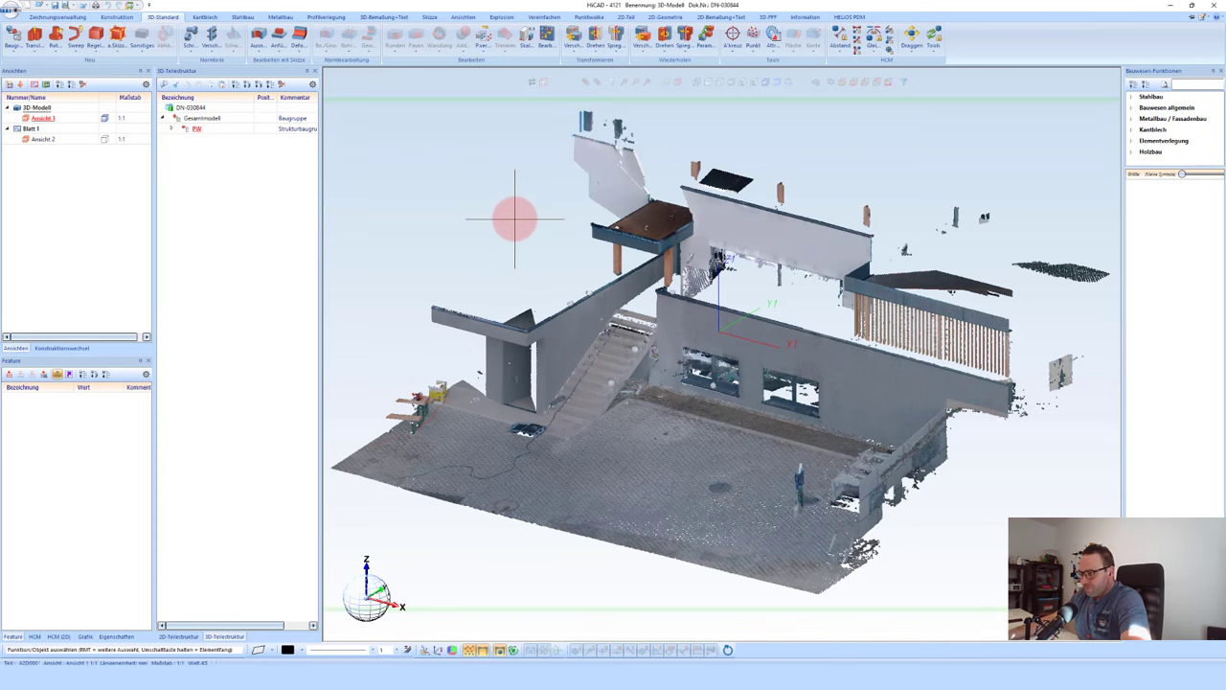
scroll(613, 384, up, 2)
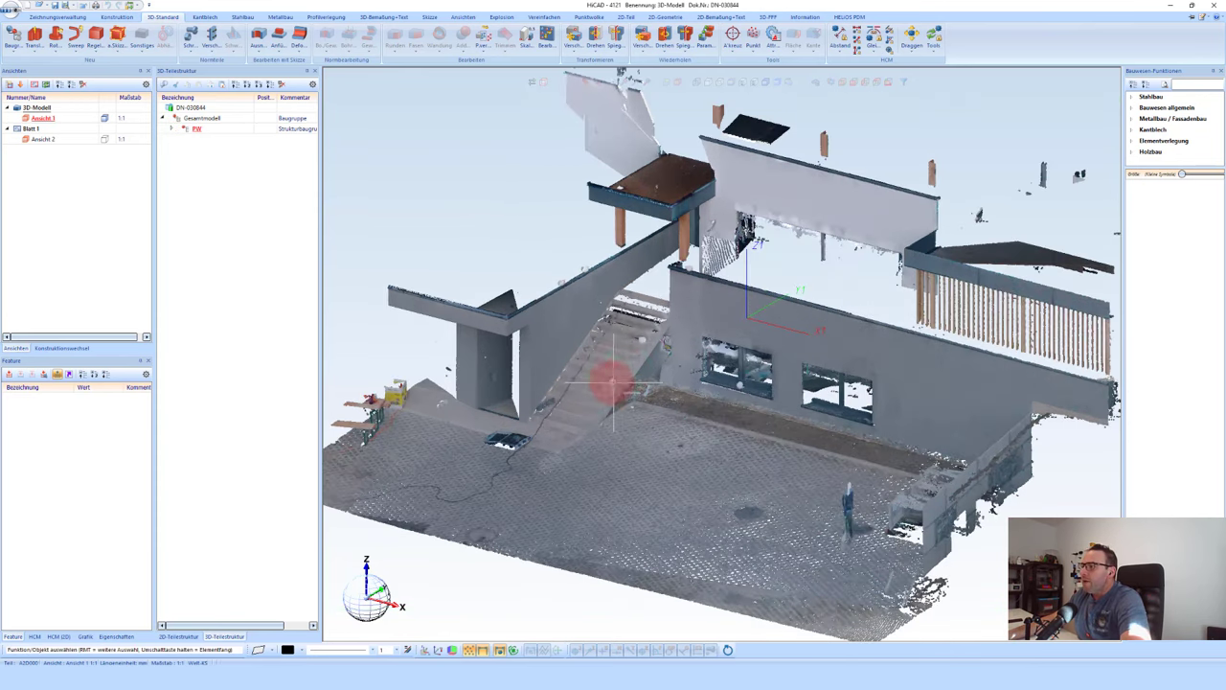
middle_drag(627, 373, 613, 351)
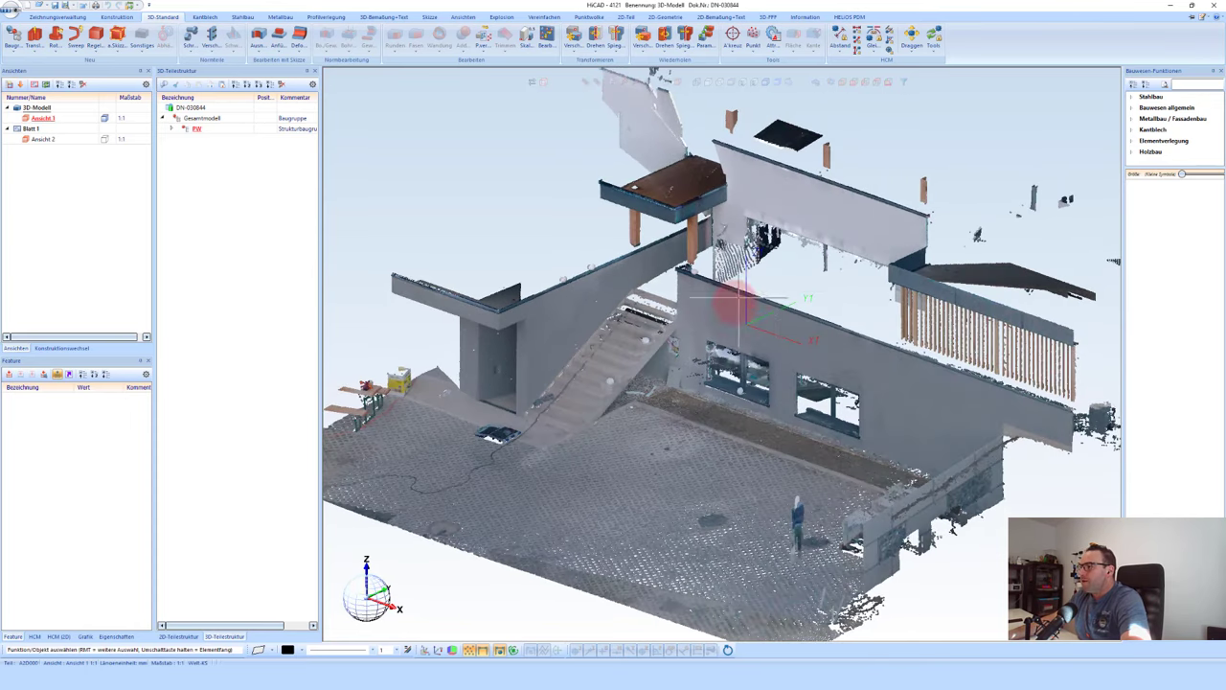
scroll(554, 224, up, 1)
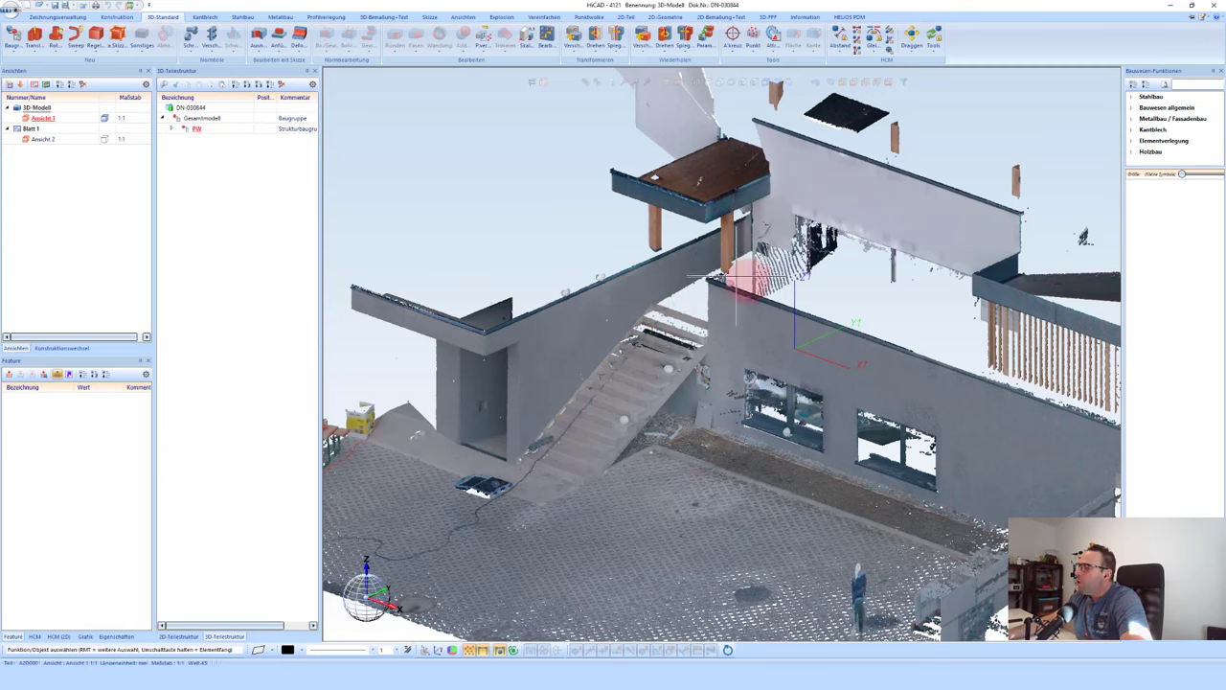
scroll(643, 335, down, 1)
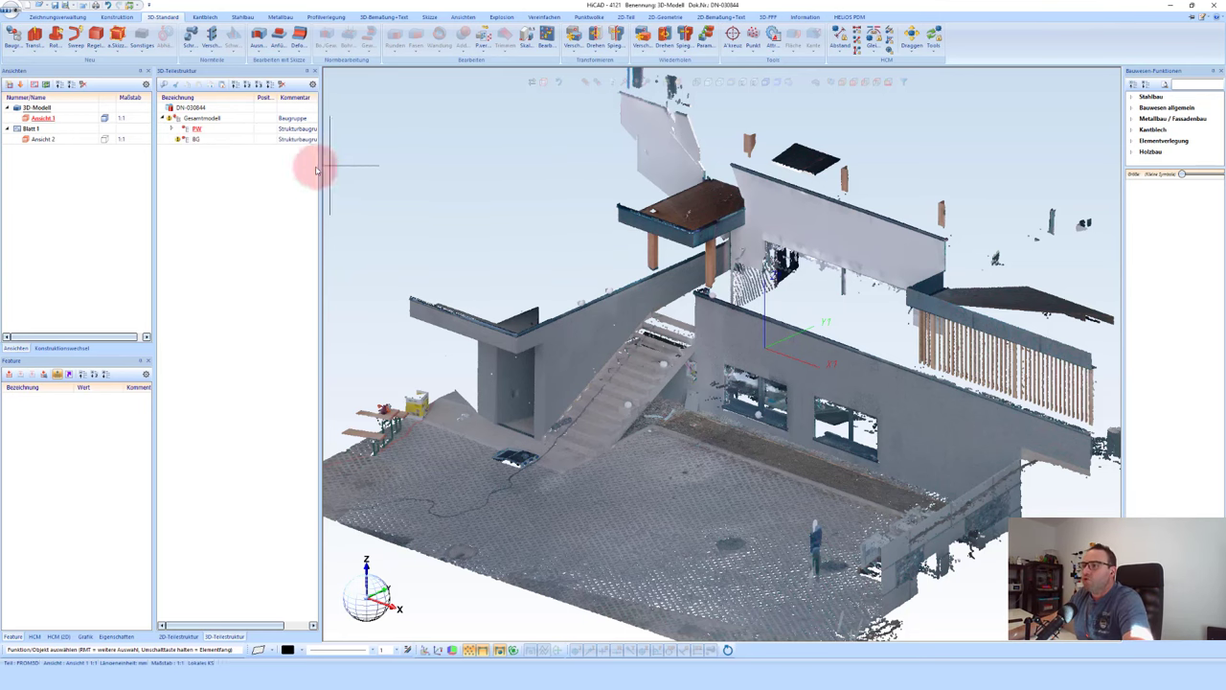
Step: Rename the BG assembly to Geländer
double_click(196, 141)
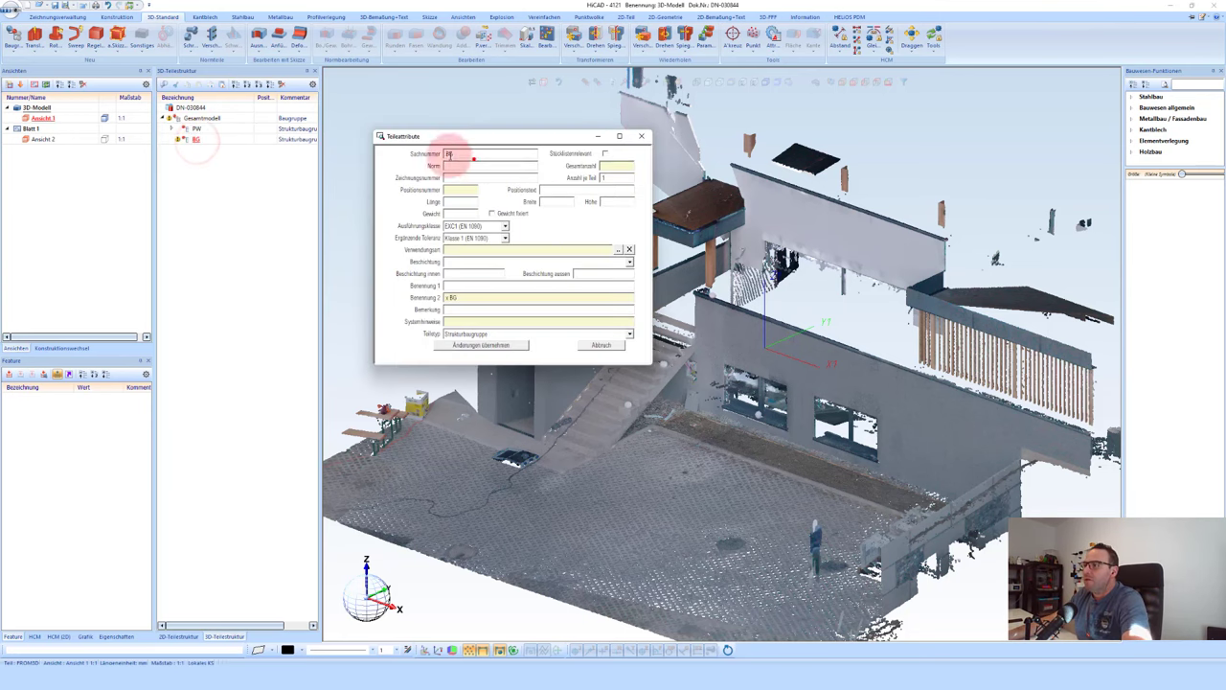
double_click(451, 155)
text(eländer)
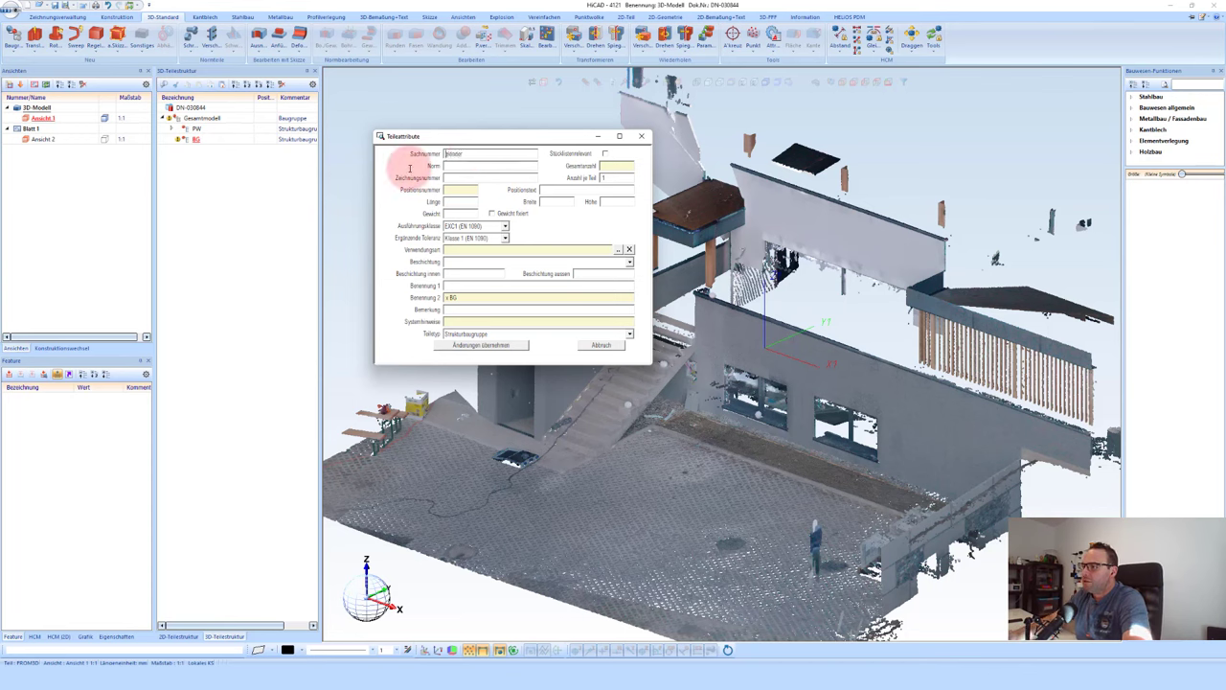
click(490, 344)
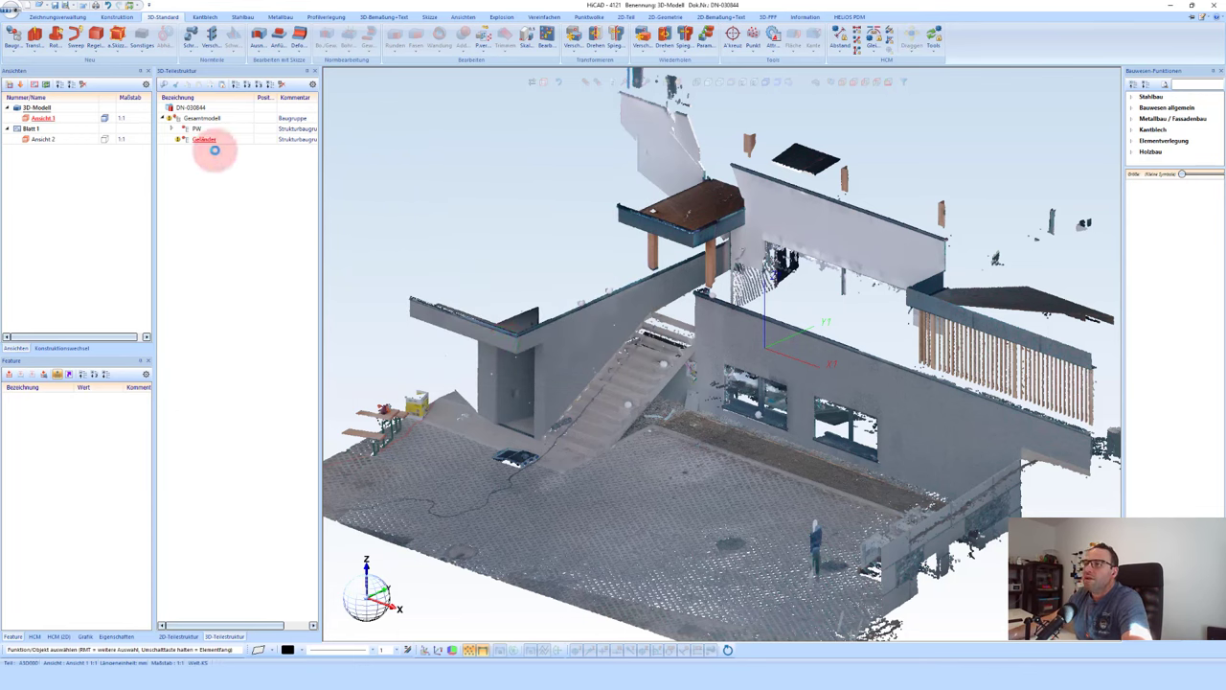
Step: Add another assembly named Vordach under Gesamtmodell
click(201, 151)
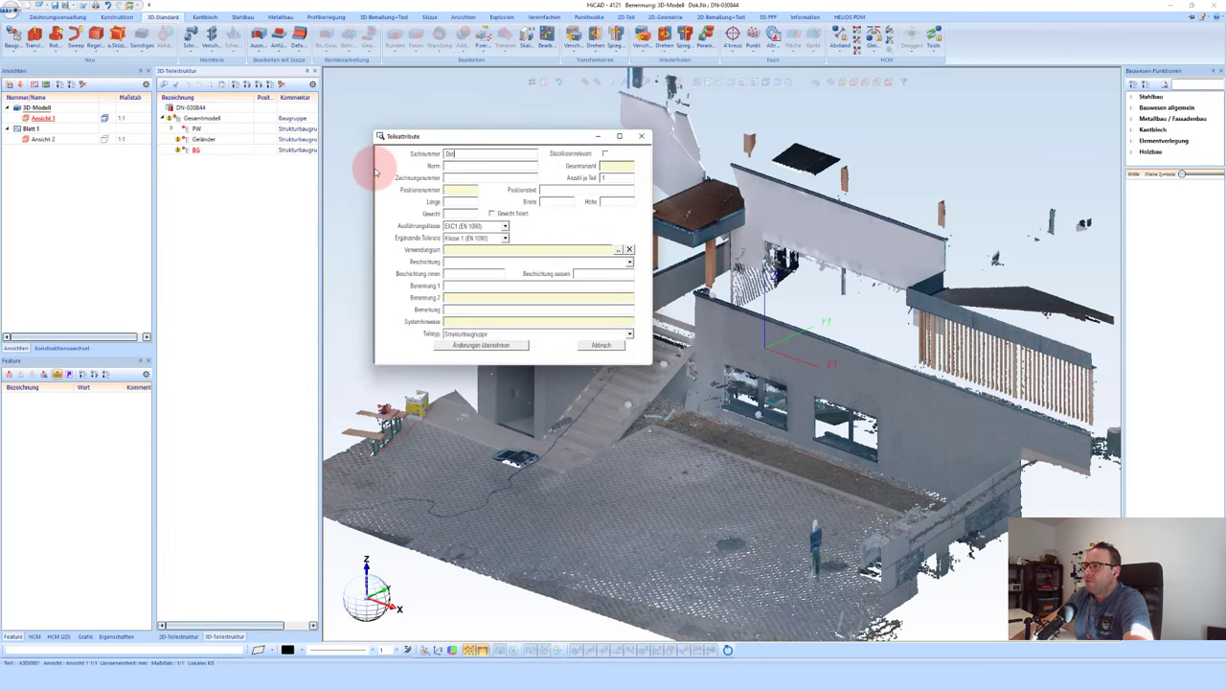
text(Vordach)
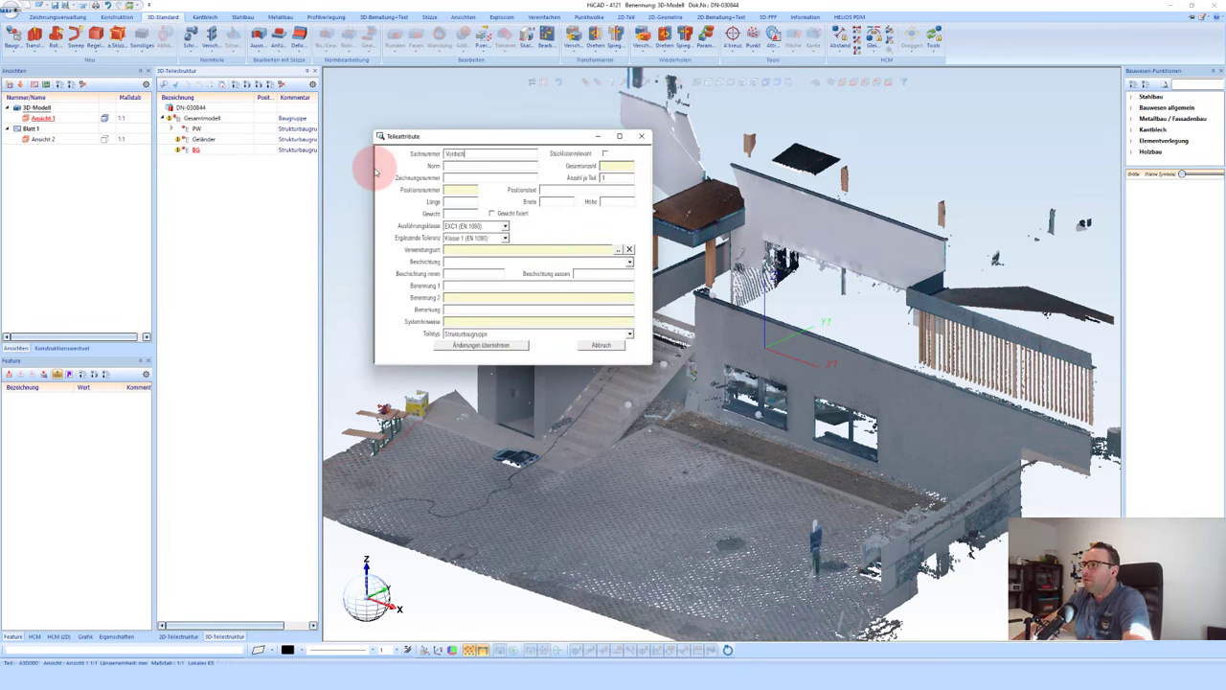
key(Return)
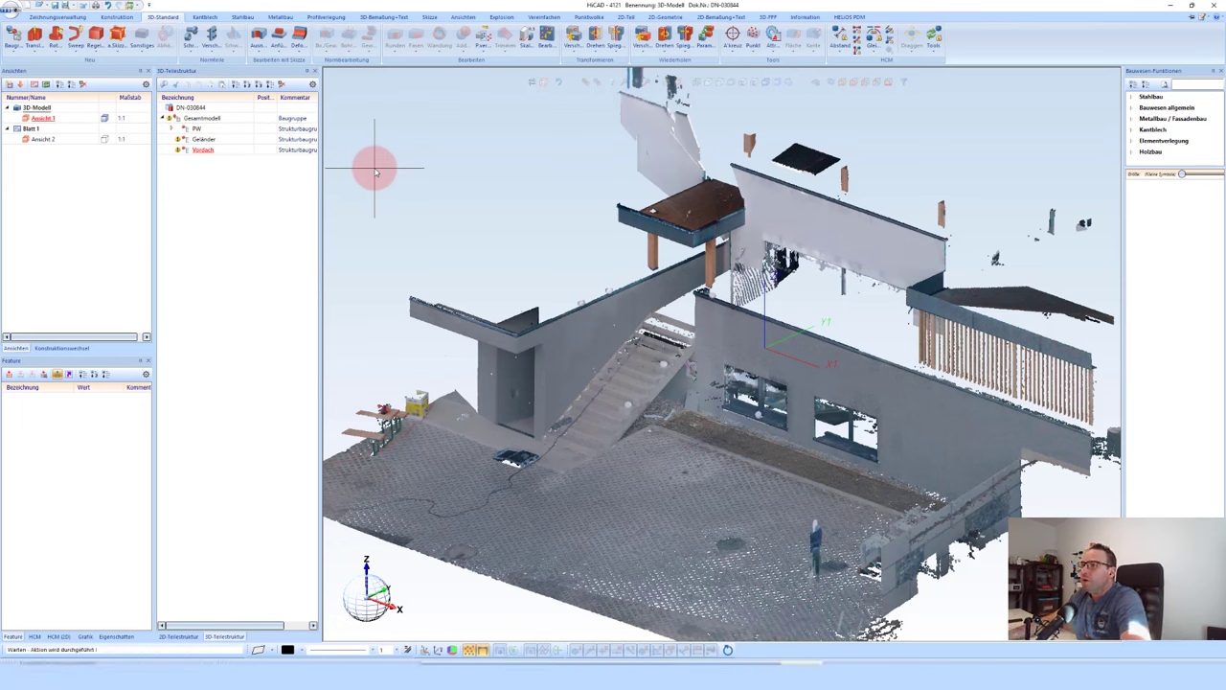
scroll(605, 384, up, 2)
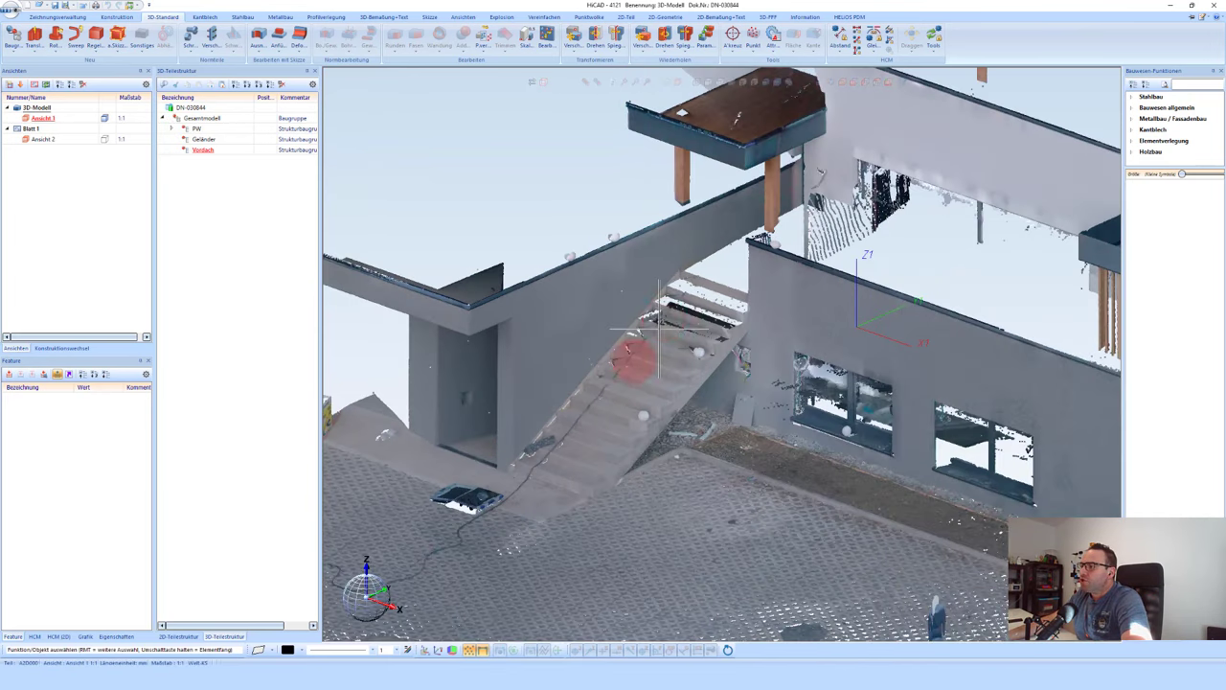
scroll(547, 416, up, 1)
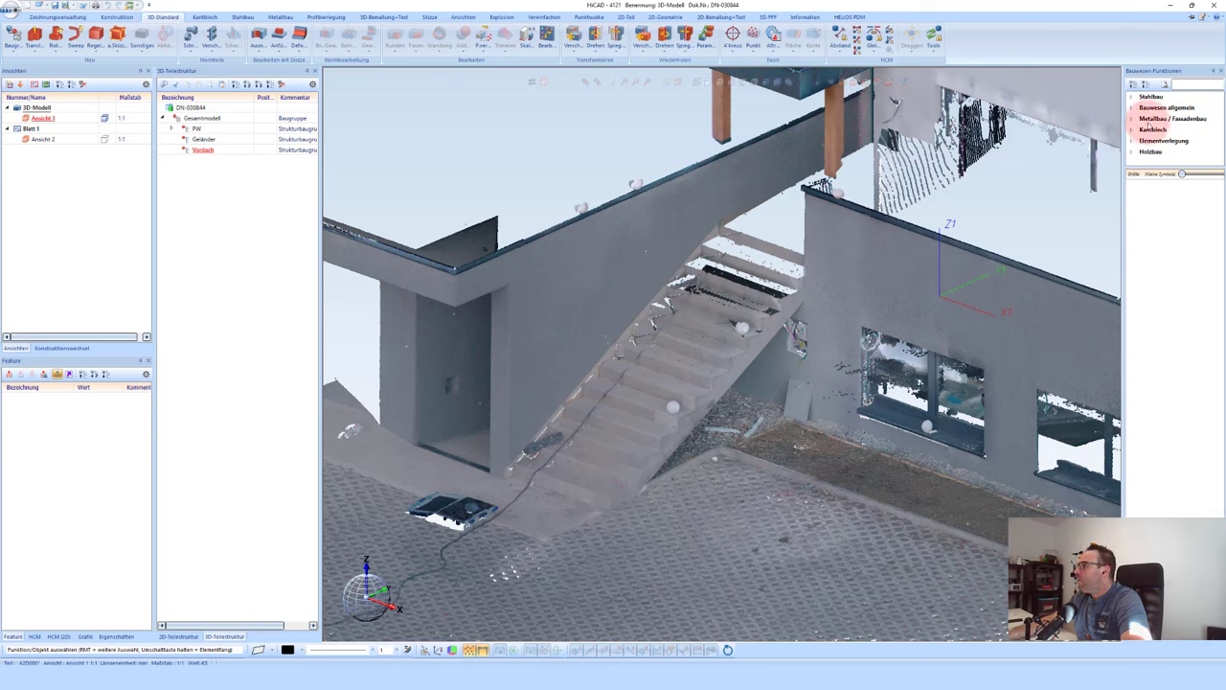
Step: Create a new 3D-Skizze with its plane fixed at the staircase wall
click(1152, 96)
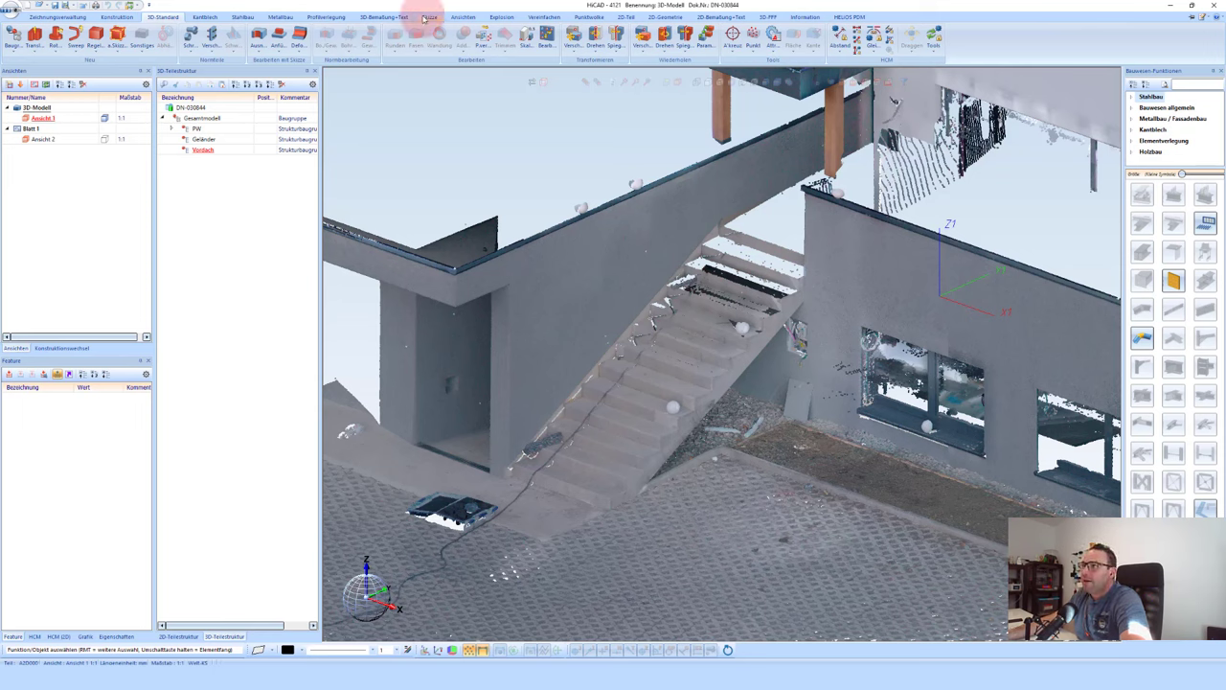
click(426, 17)
click(36, 36)
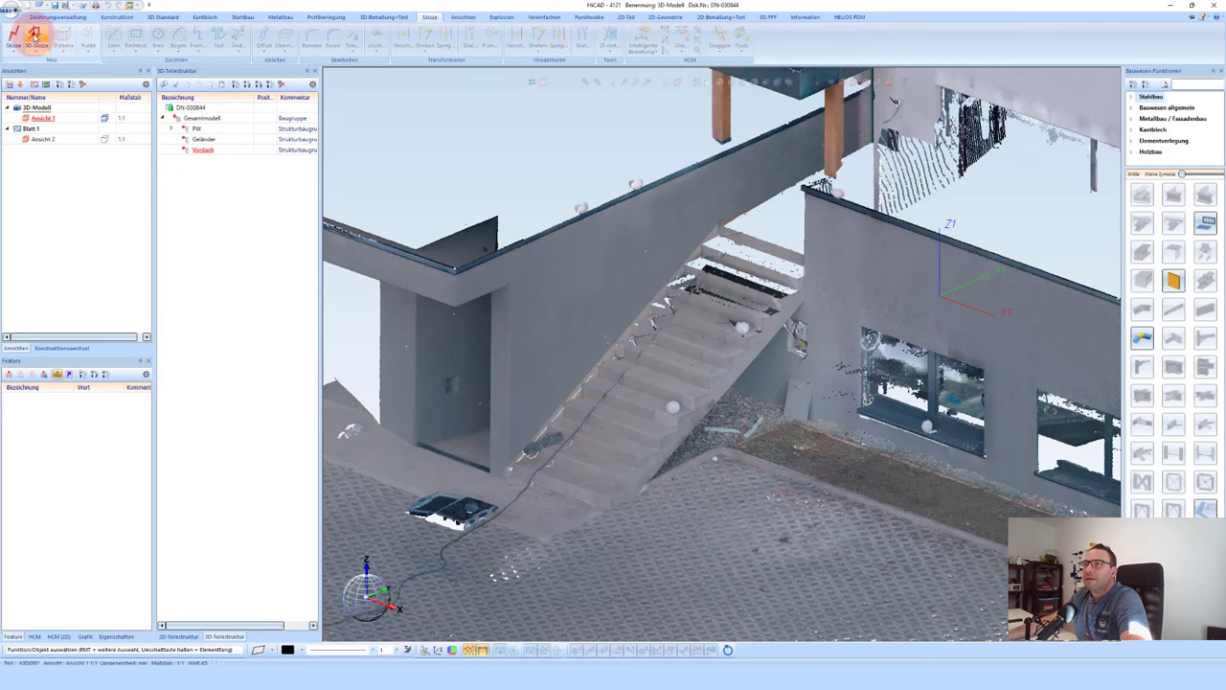
scroll(596, 233, down, 2)
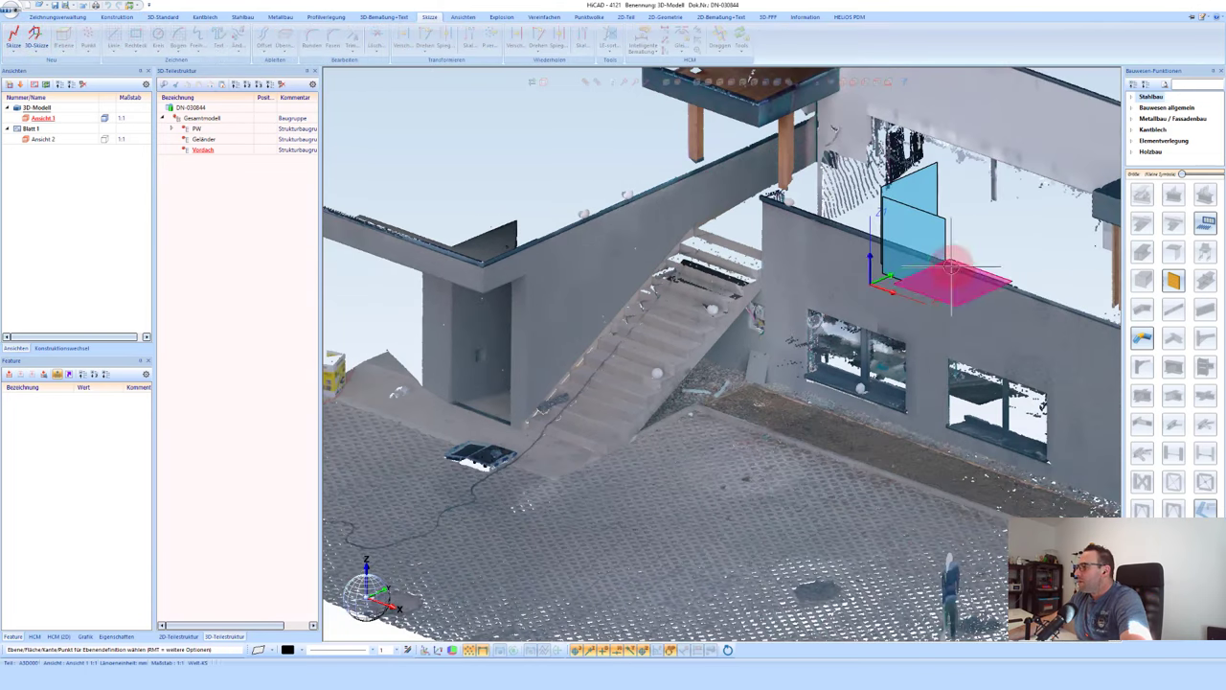
click(920, 204)
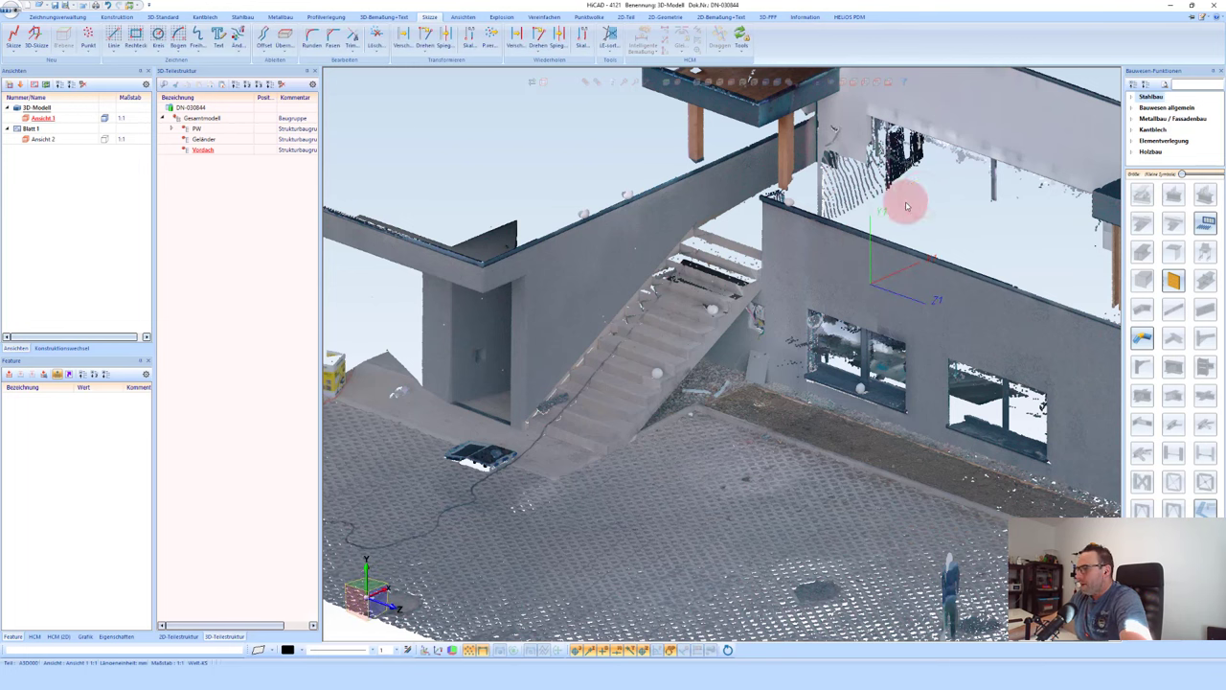
Step: Start the Linie tool and zoom into the bottom stair corner
click(113, 35)
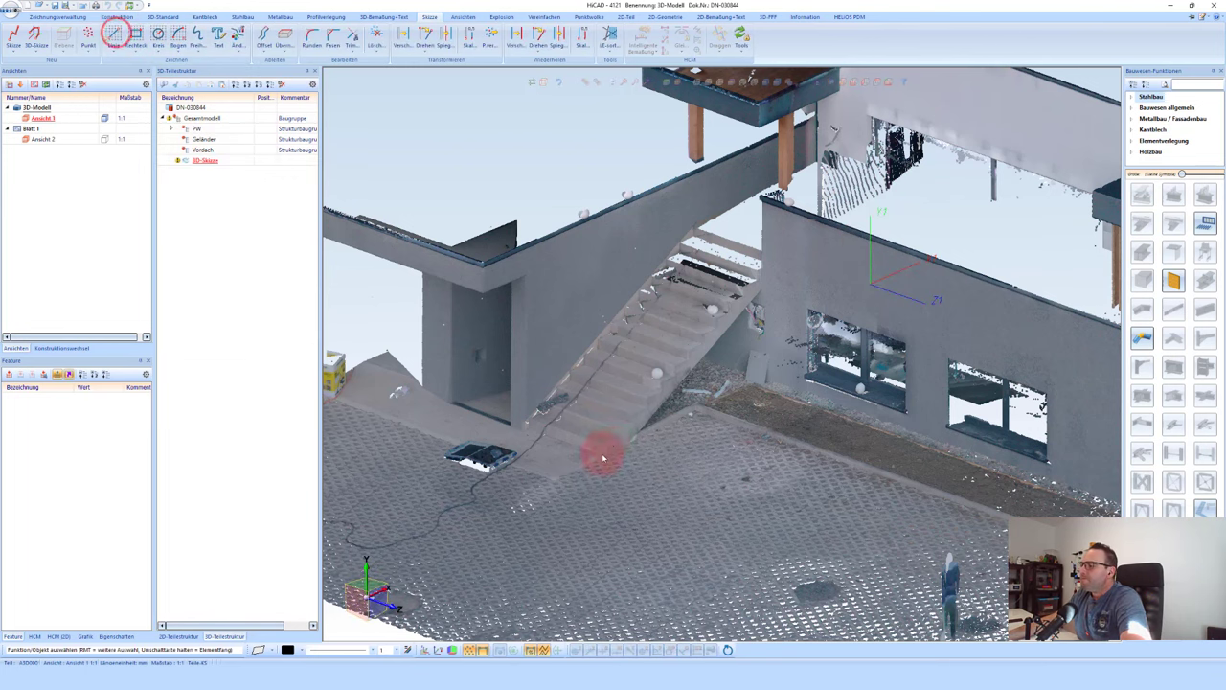
scroll(604, 458, up, 2)
scroll(603, 455, up, 2)
scroll(602, 446, up, 2)
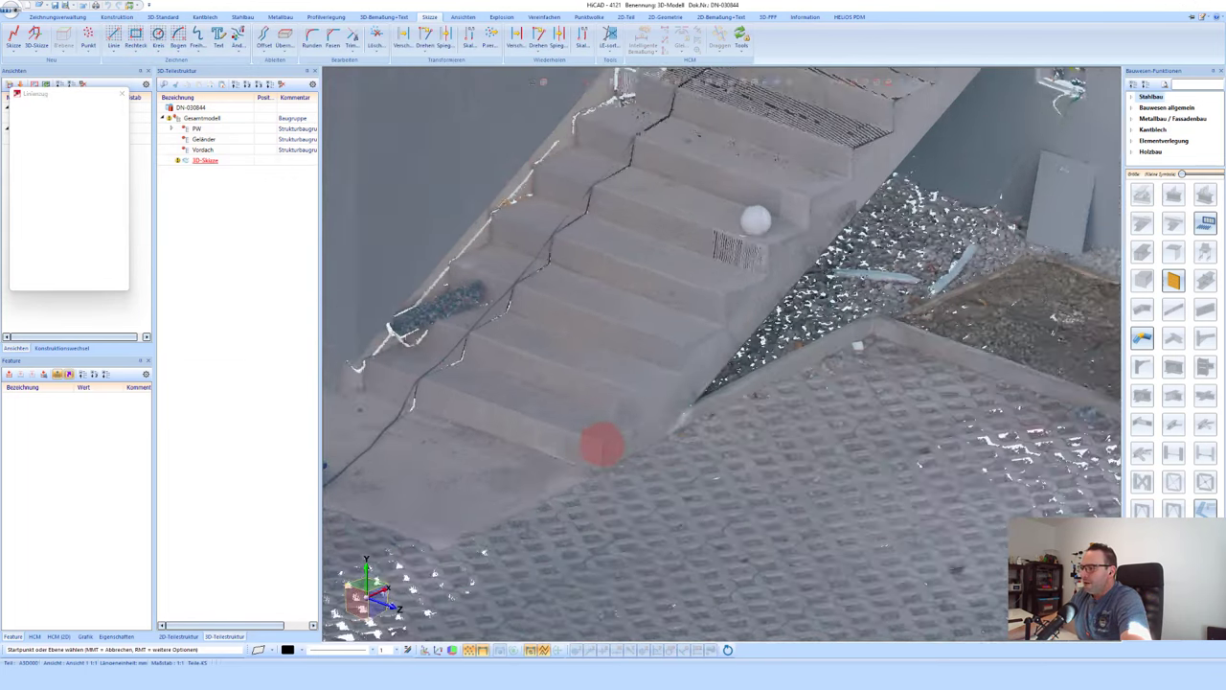
scroll(602, 445, up, 2)
scroll(602, 444, up, 2)
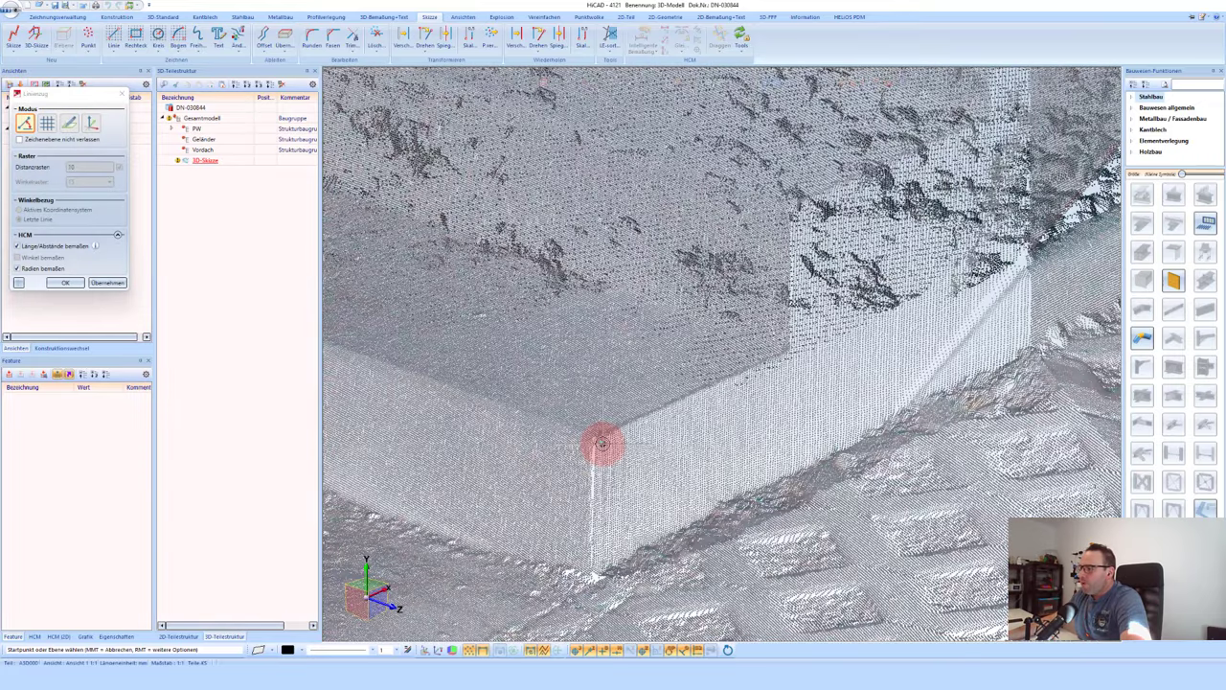
scroll(601, 444, up, 2)
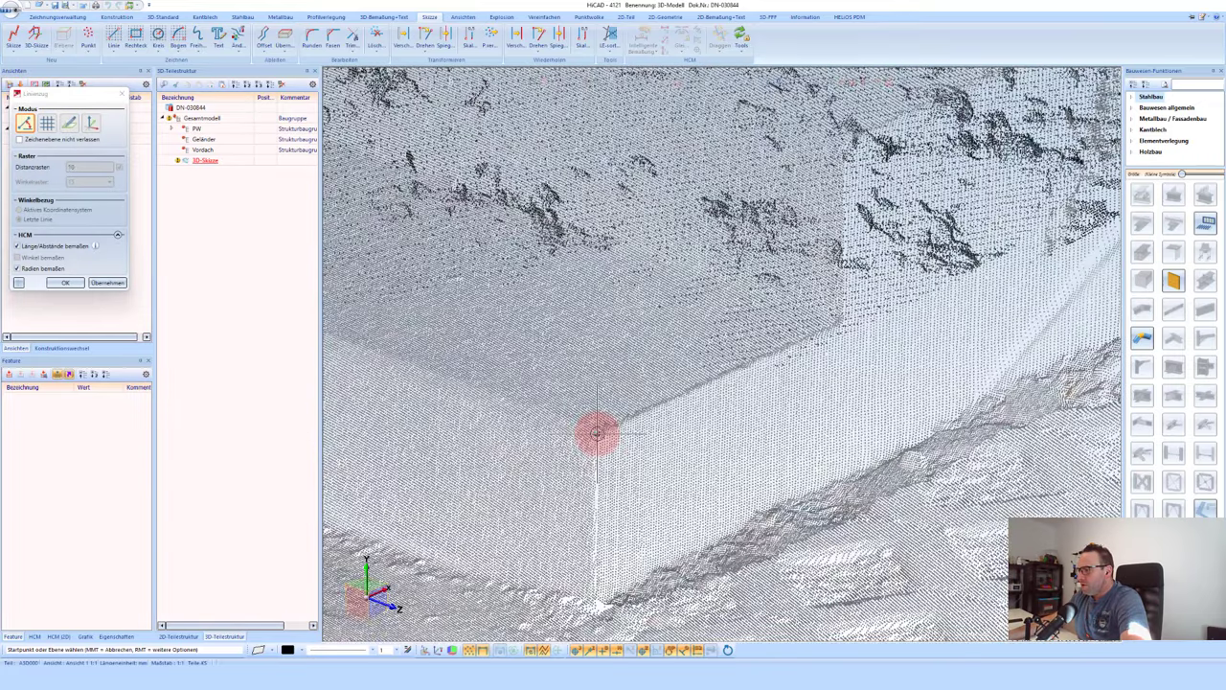
scroll(596, 434, up, 2)
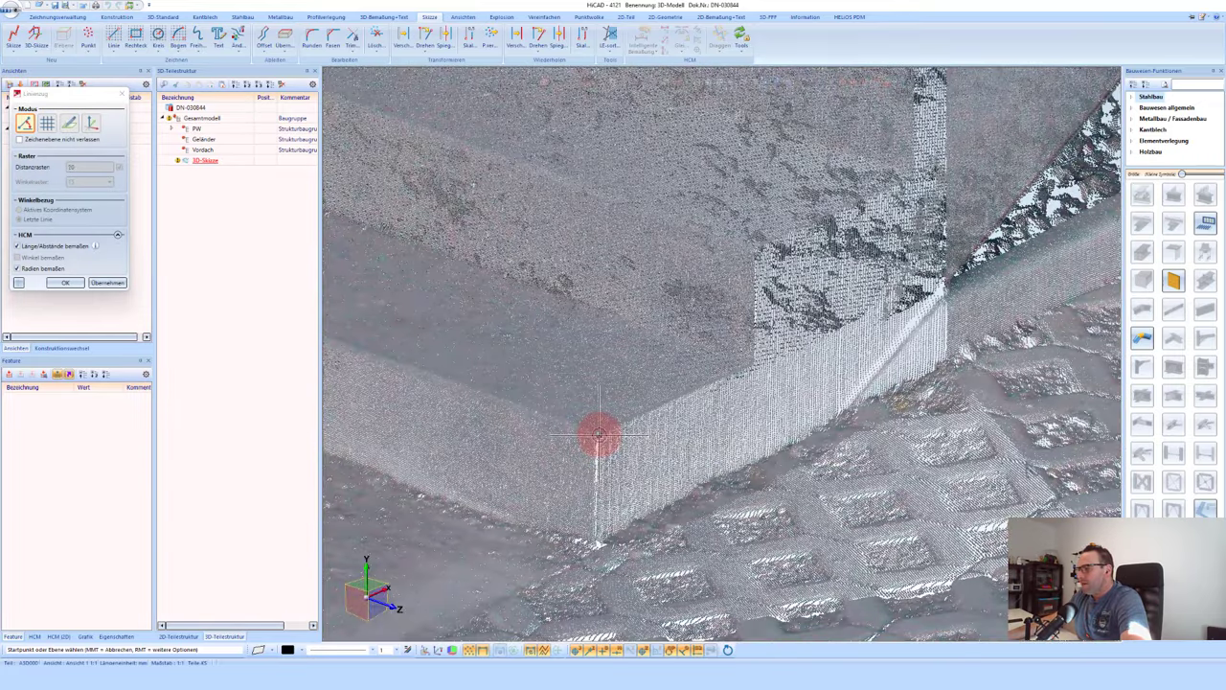
Step: Draw a 3D sketch line from the bottom stair corner to the top stair edge
scroll(598, 434, up, 2)
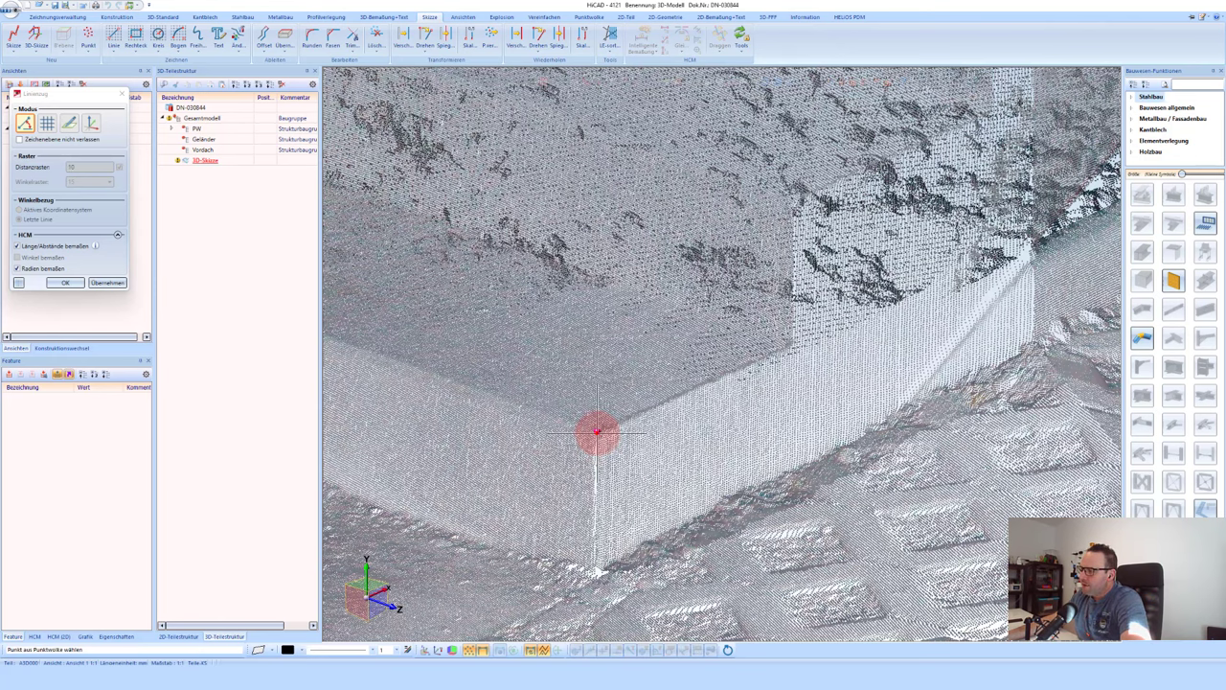
click(596, 433)
scroll(542, 433, down, 2)
scroll(508, 453, down, 2)
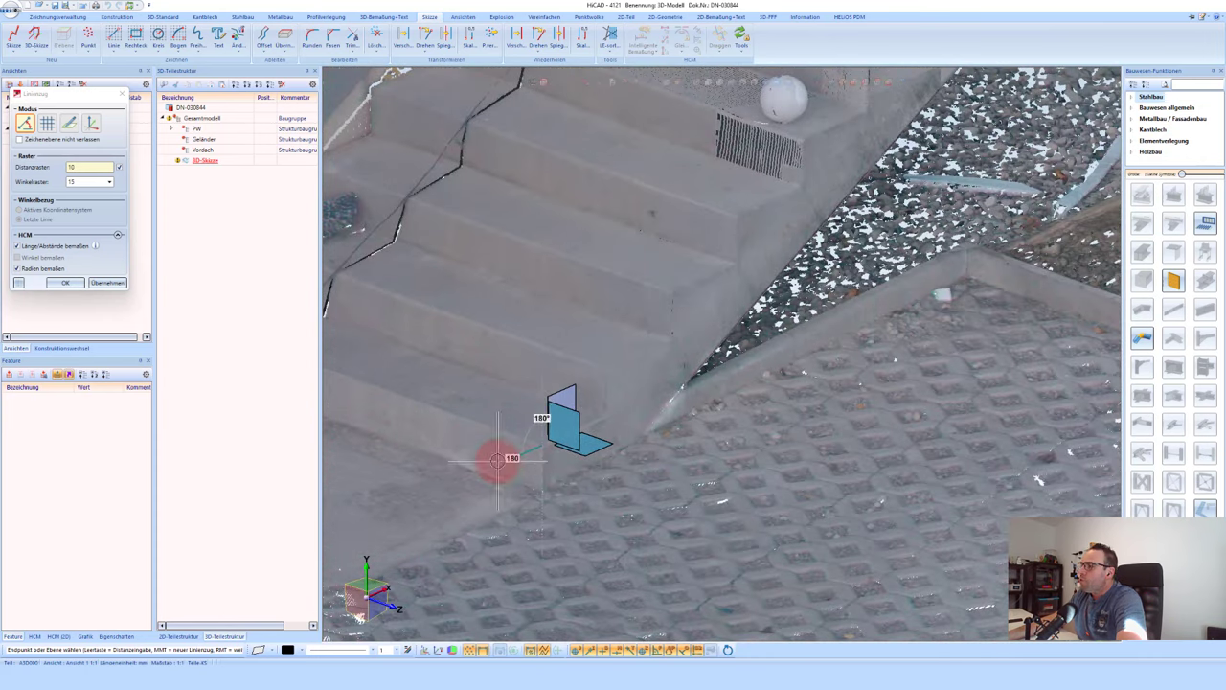
scroll(496, 460, down, 2)
scroll(495, 454, down, 2)
scroll(504, 451, down, 2)
scroll(726, 248, down, 1)
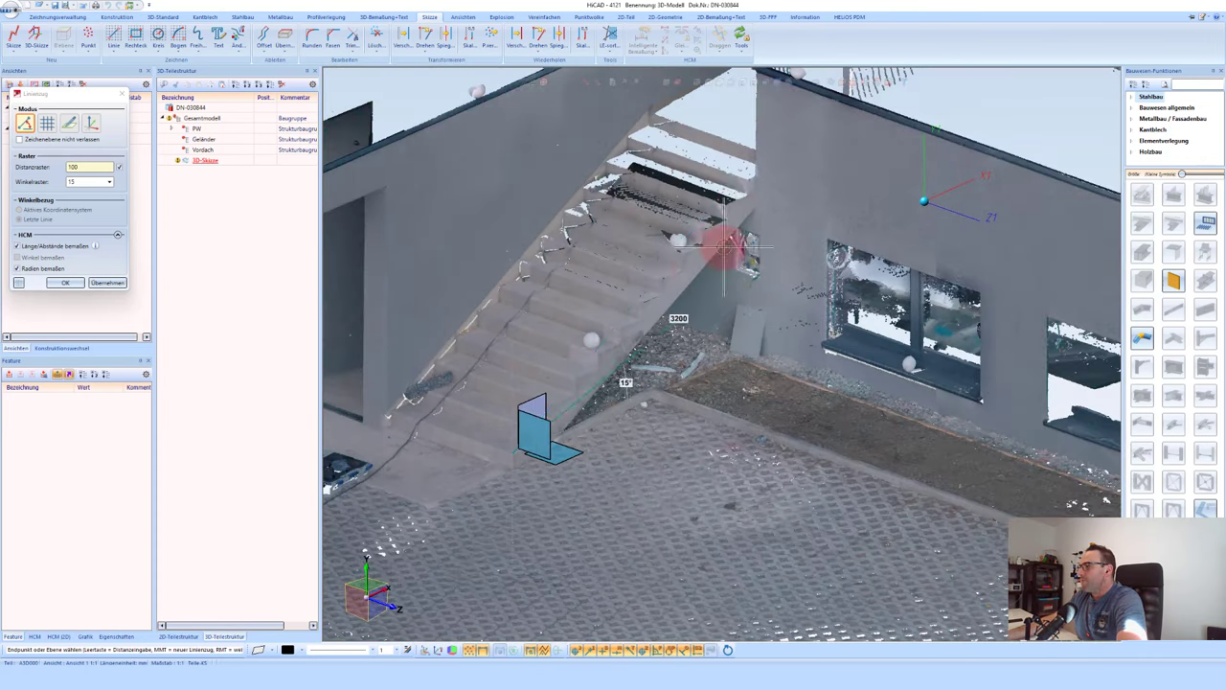
scroll(757, 158, up, 1)
scroll(748, 164, up, 1)
scroll(745, 177, up, 1)
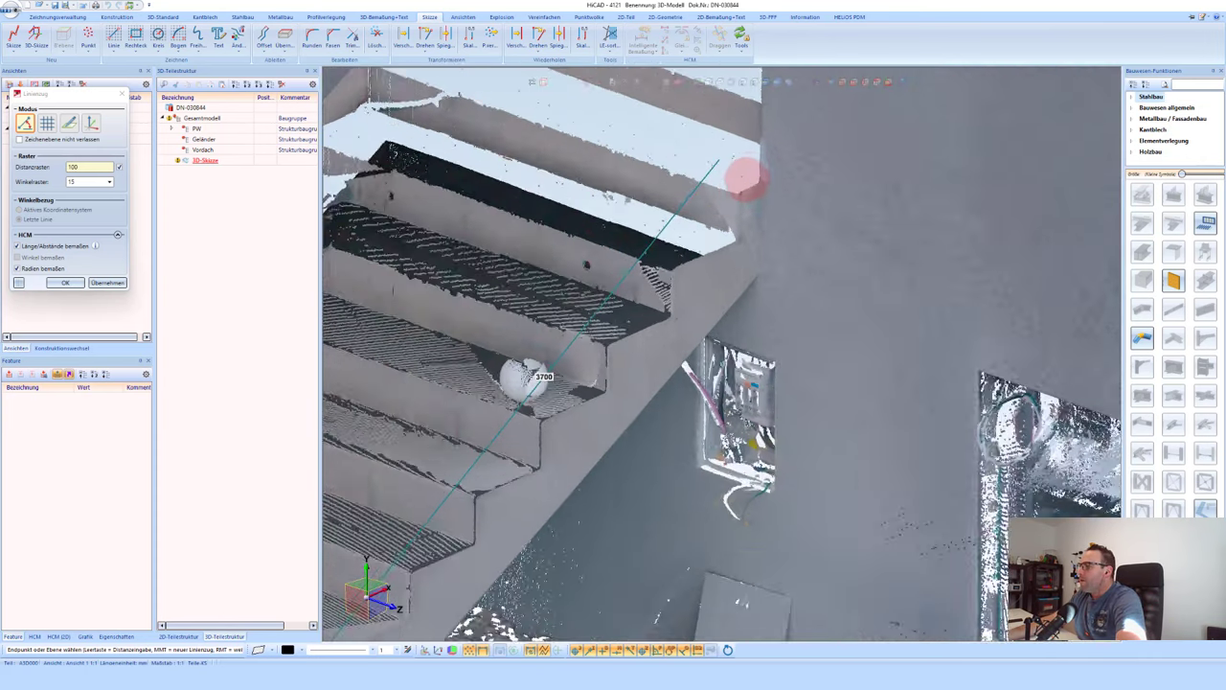
scroll(741, 187, up, 1)
scroll(736, 199, up, 2)
scroll(728, 210, up, 1)
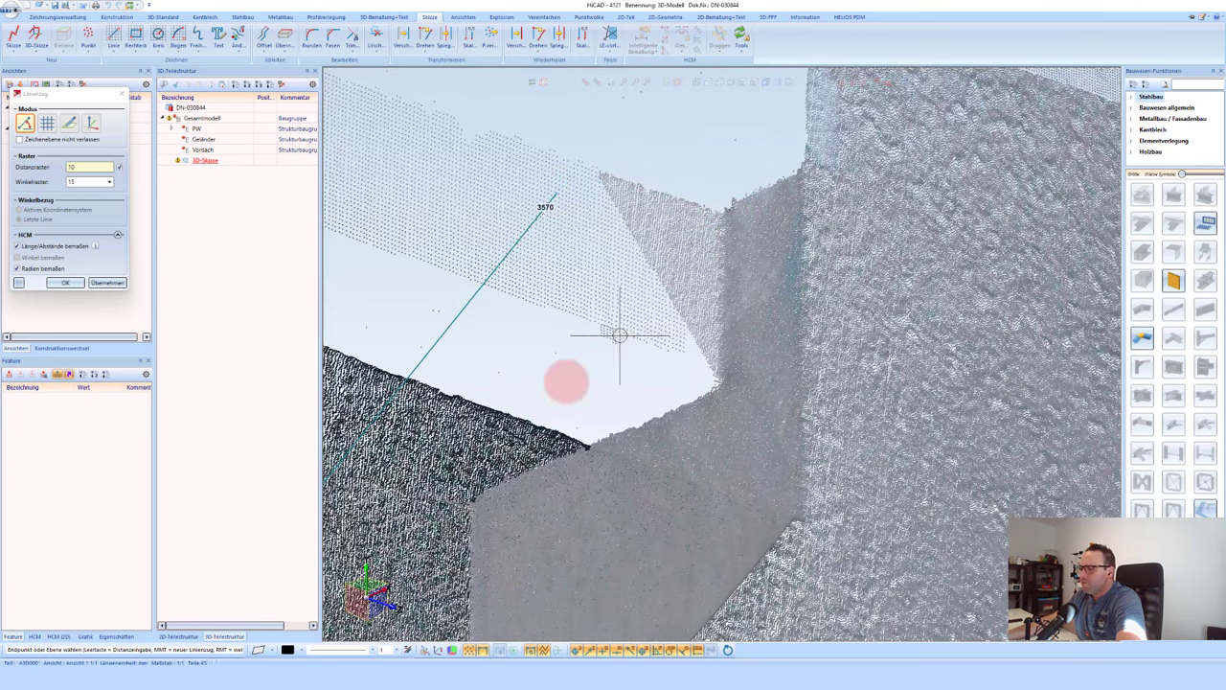
scroll(575, 403, up, 1)
scroll(569, 419, up, 1)
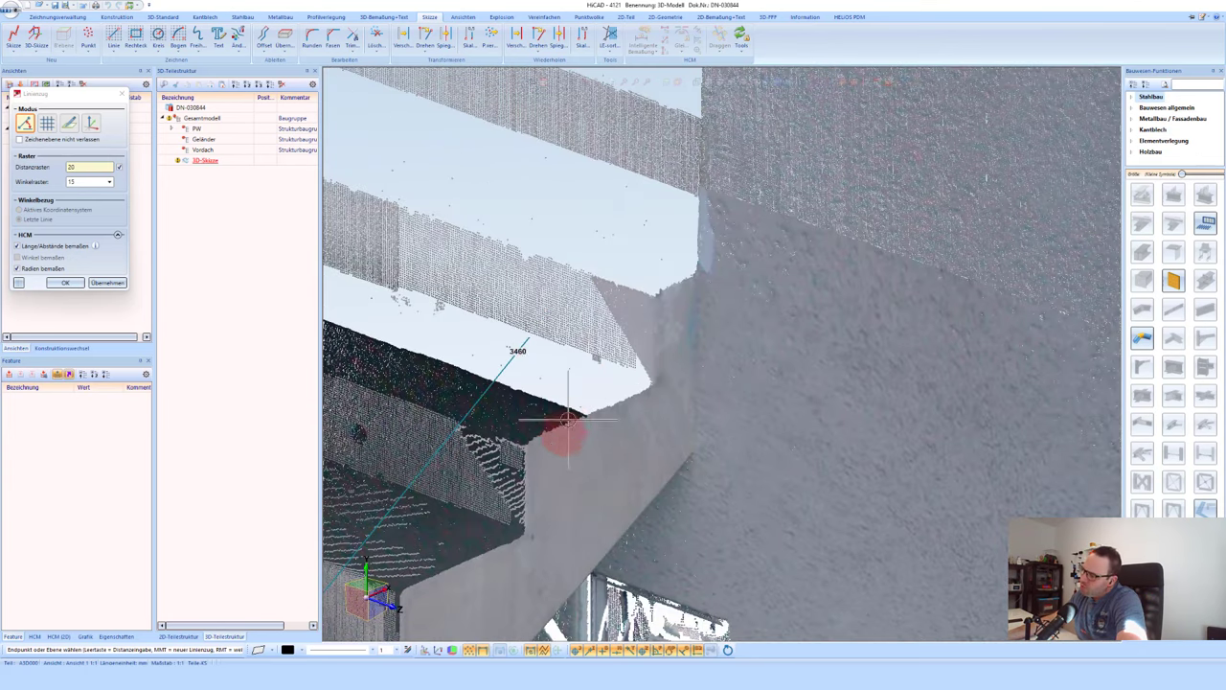
click(526, 445)
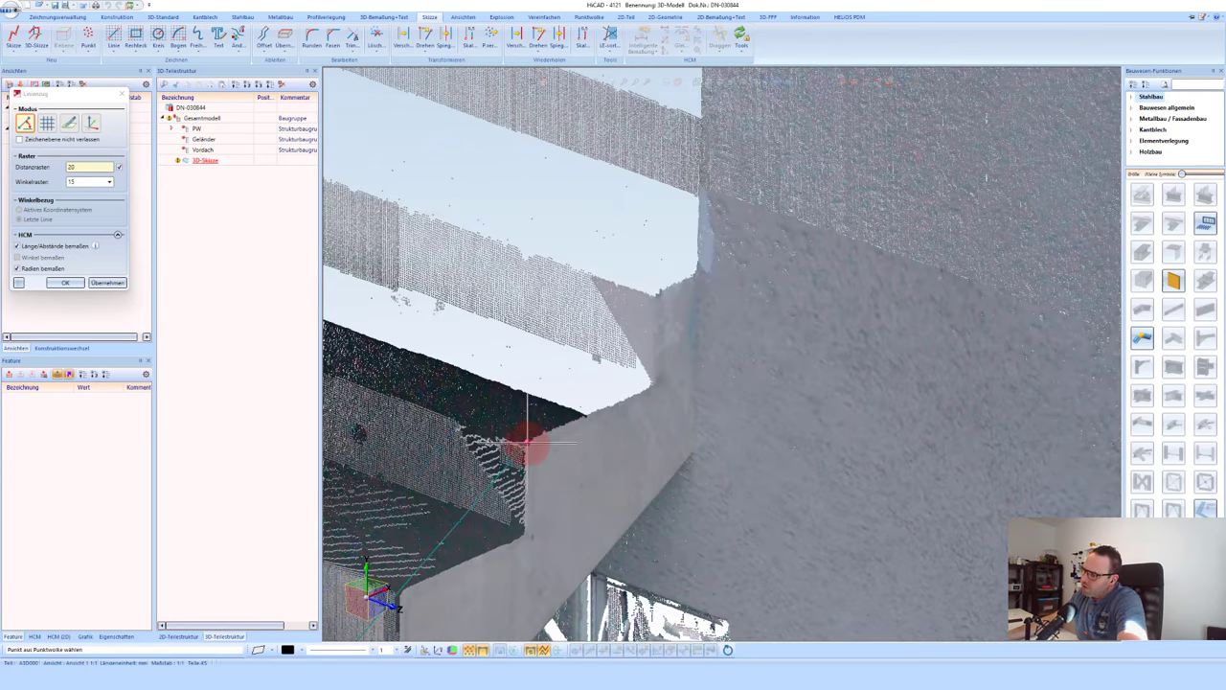
click(567, 423)
scroll(622, 357, down, 2)
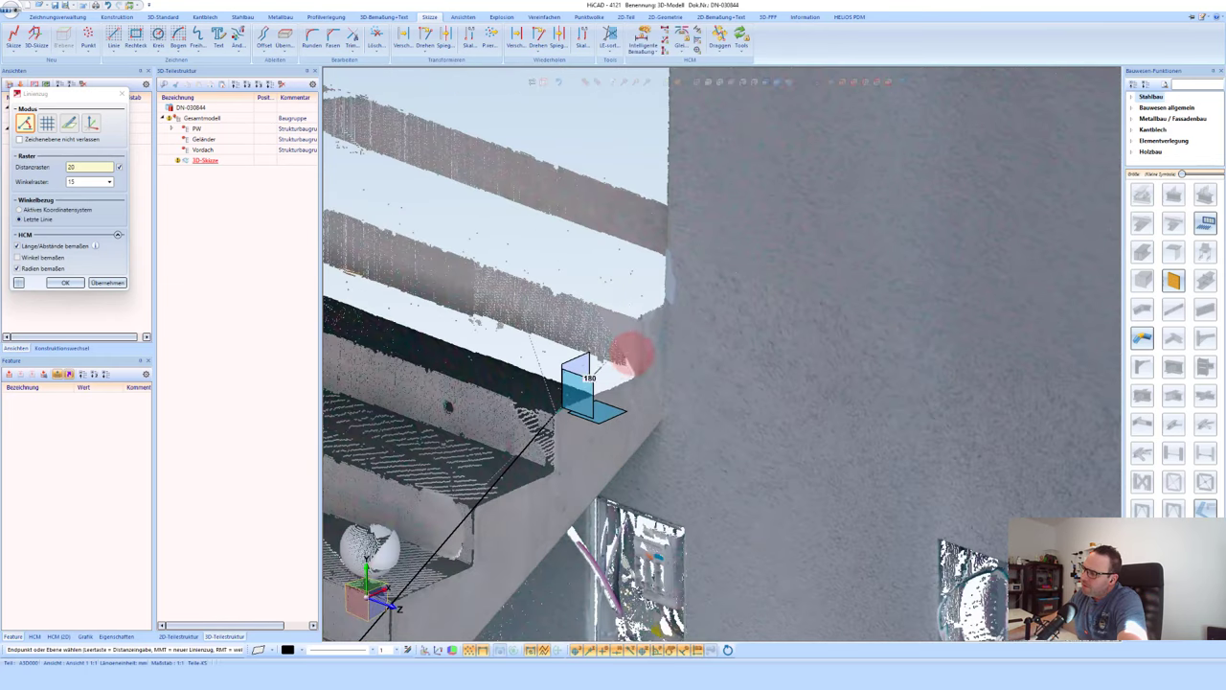
middle_click(640, 364)
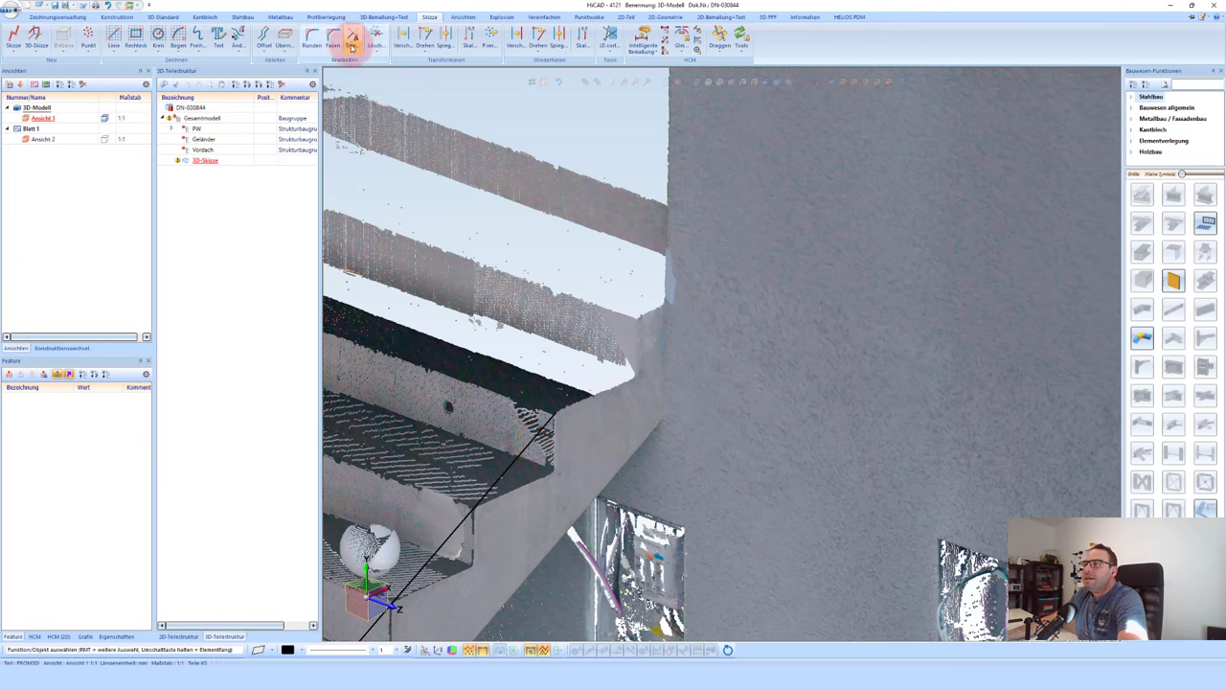
click(352, 40)
click(378, 136)
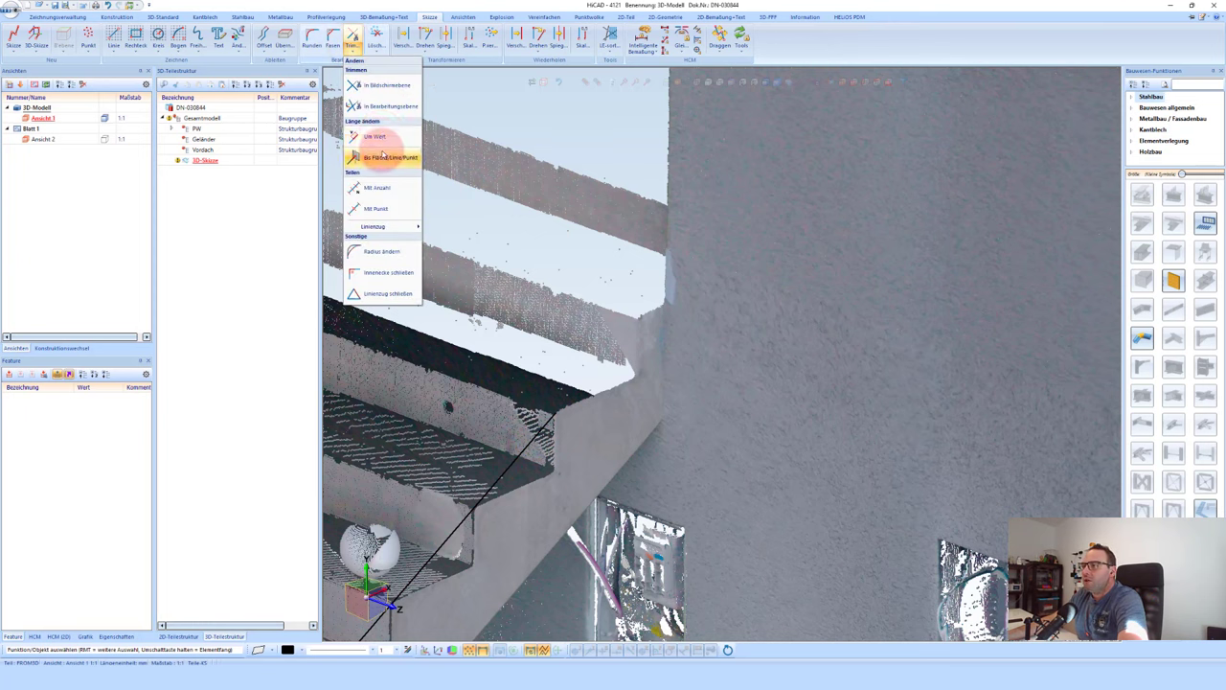
click(641, 324)
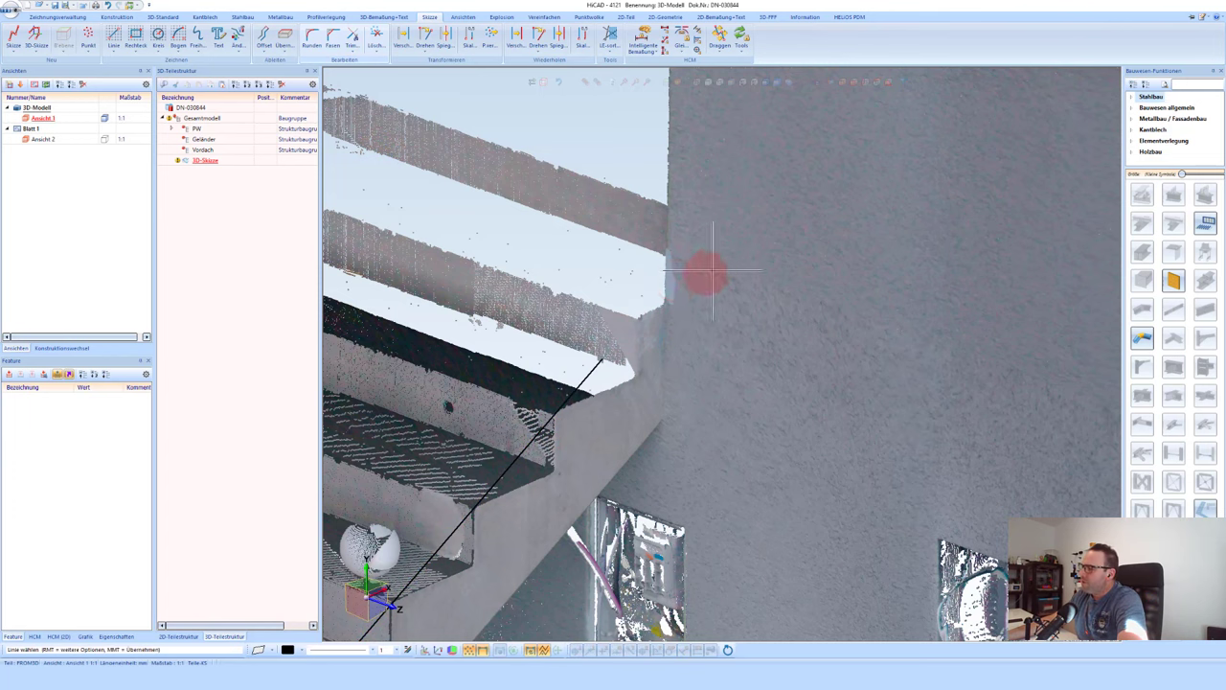
mouse_move(670, 334)
middle_down()
mouse_move(566, 308)
mouse_move(641, 345)
mouse_move(622, 315)
mouse_move(652, 326)
mouse_move(649, 252)
mouse_move(479, 509)
middle_up()
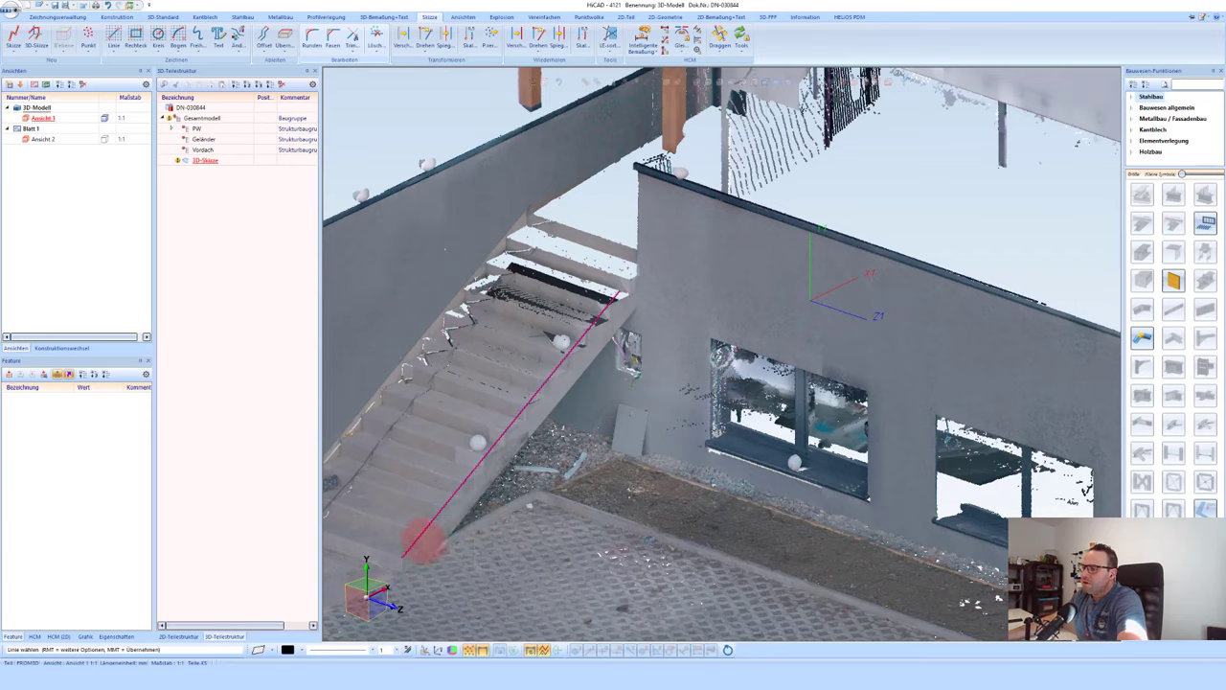
middle_drag(422, 539, 475, 439)
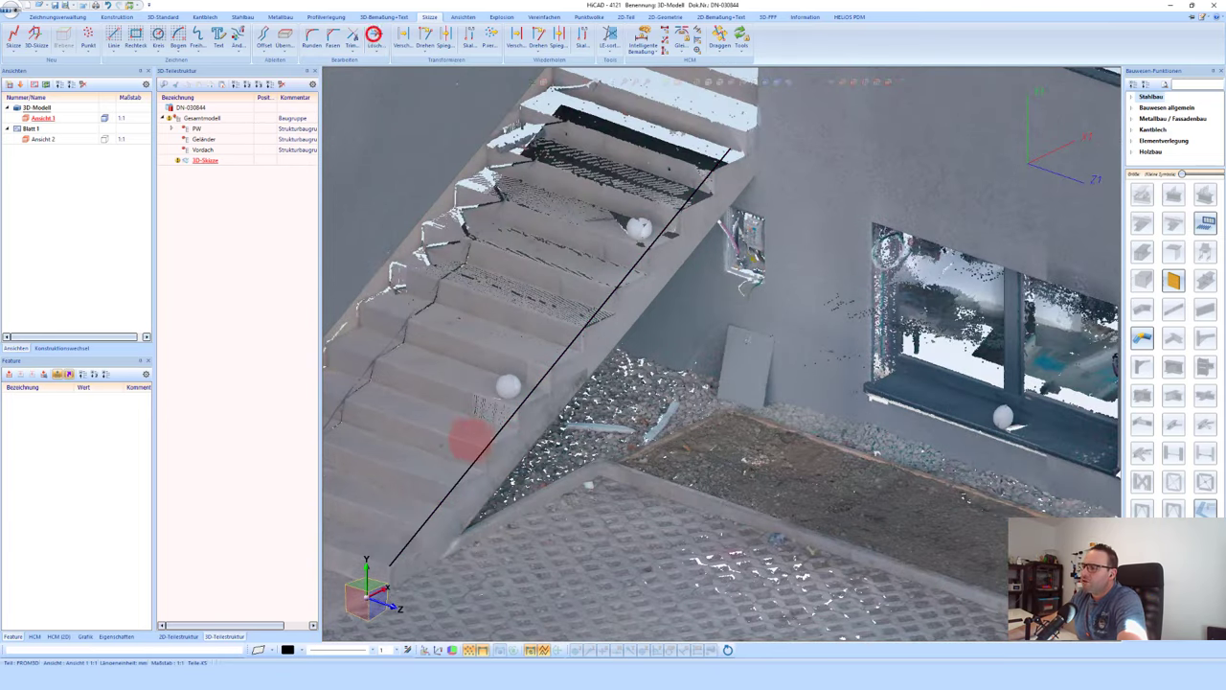
Step: Delete the existing stair sketch line with Löschen
click(374, 35)
click(488, 439)
middle_click(622, 358)
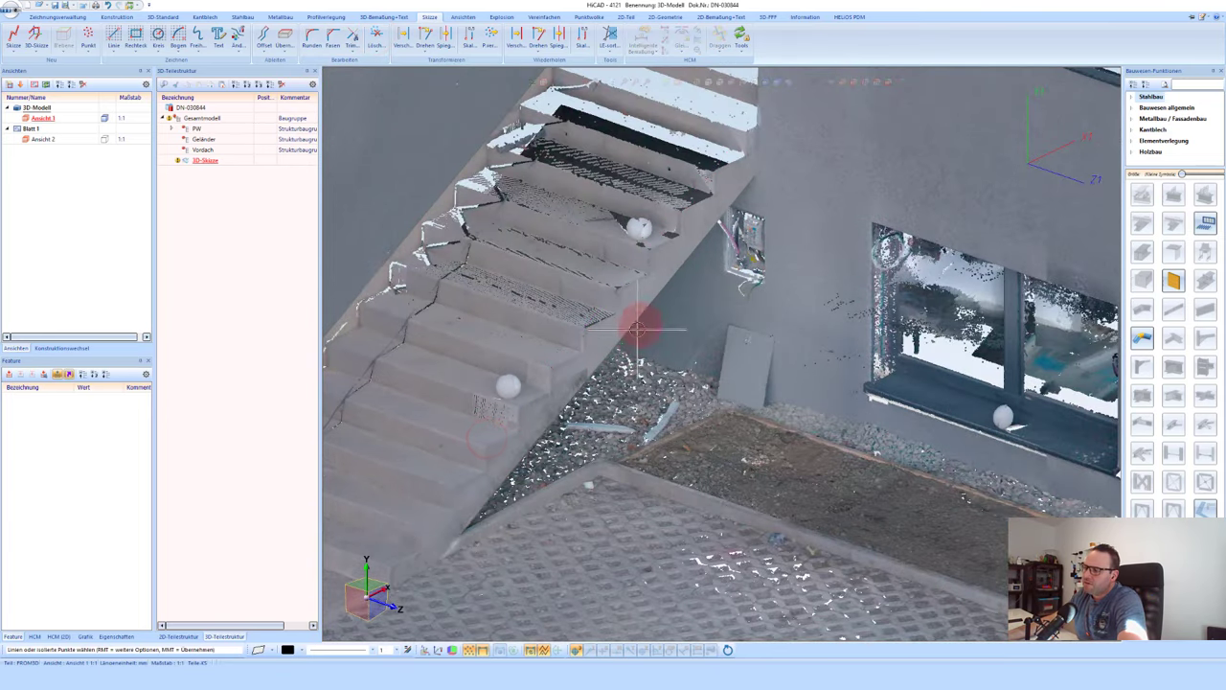
mouse_move(638, 323)
middle_down()
mouse_move(425, 479)
mouse_move(488, 482)
middle_up()
Step: Draw a new line from the stair foot to the wall corner, snapped to point-cloud points
click(114, 36)
scroll(487, 482, up, 2)
scroll(479, 479, up, 2)
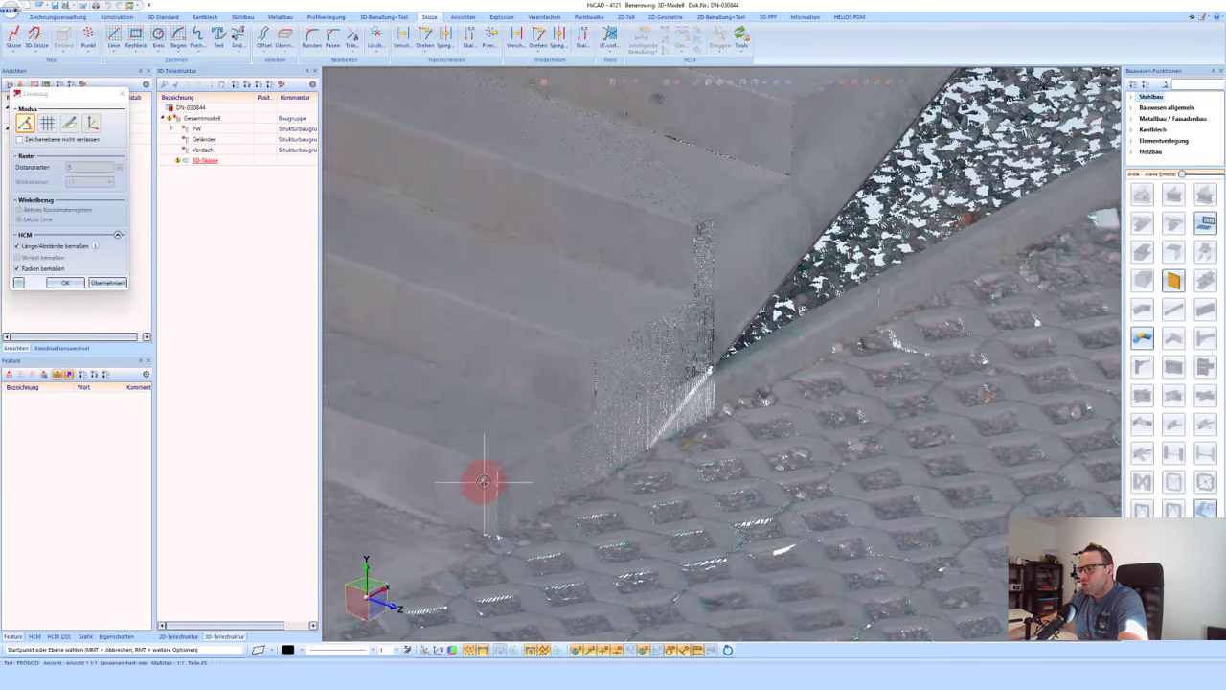
scroll(479, 479, up, 2)
scroll(498, 466, up, 2)
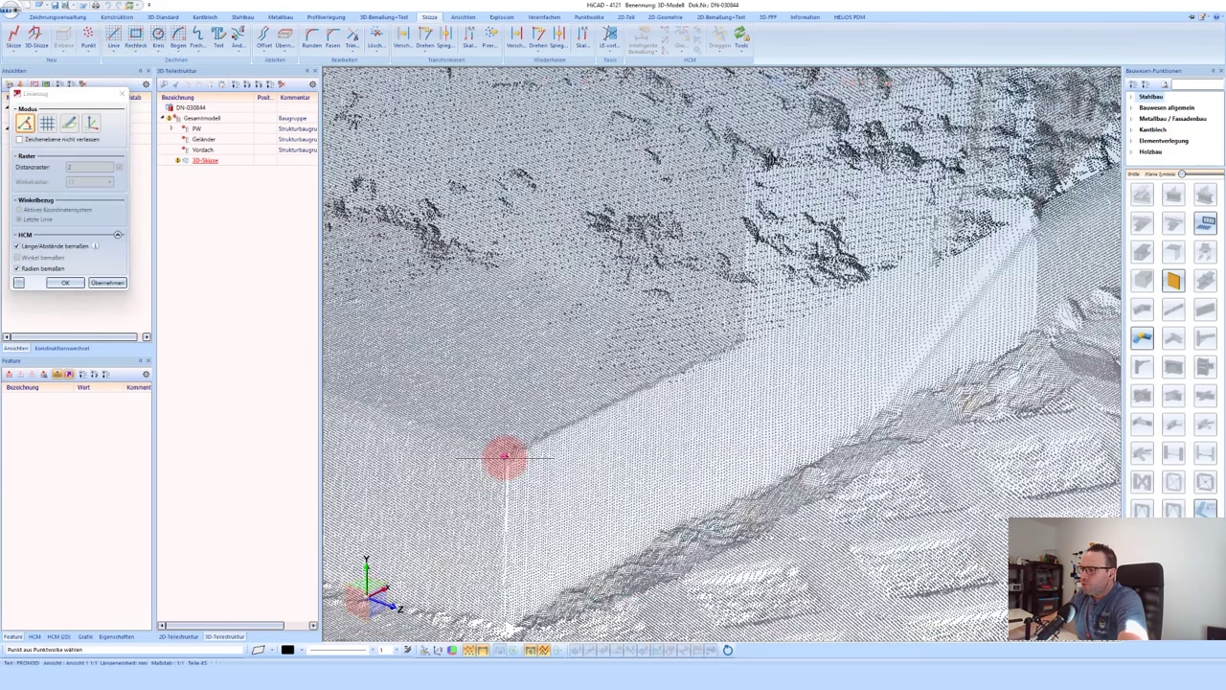
click(506, 456)
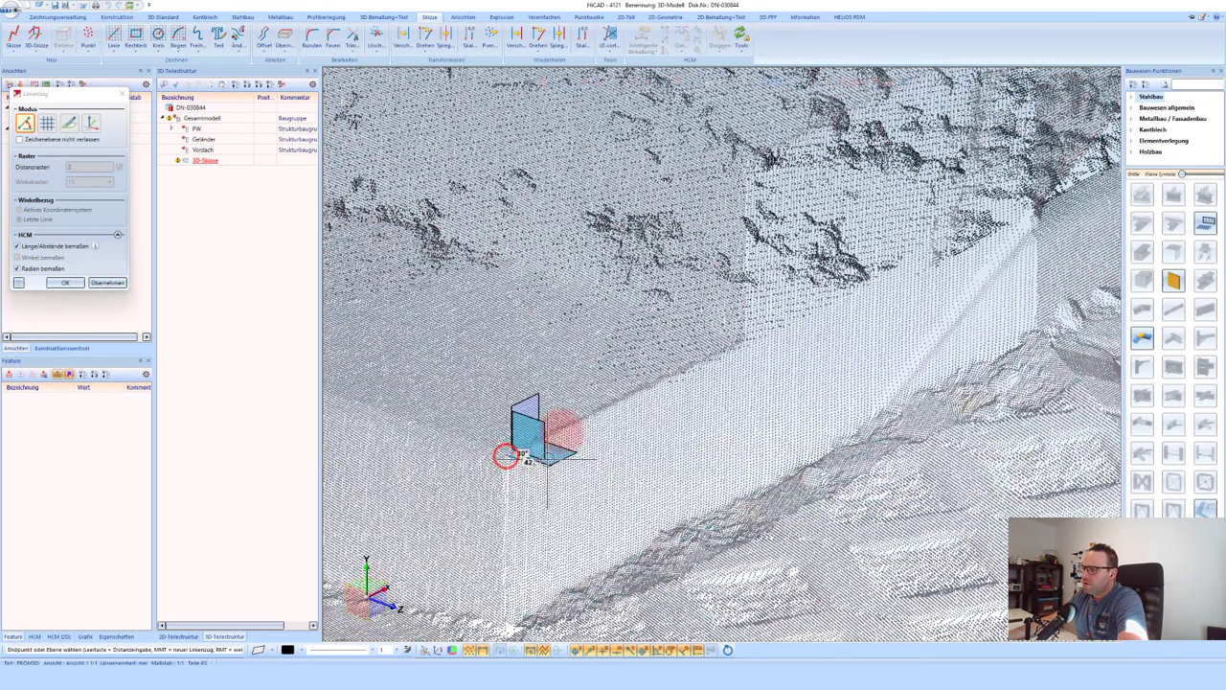
scroll(466, 501, up, 1)
scroll(466, 501, up, 2)
scroll(441, 519, up, 2)
scroll(441, 519, down, 2)
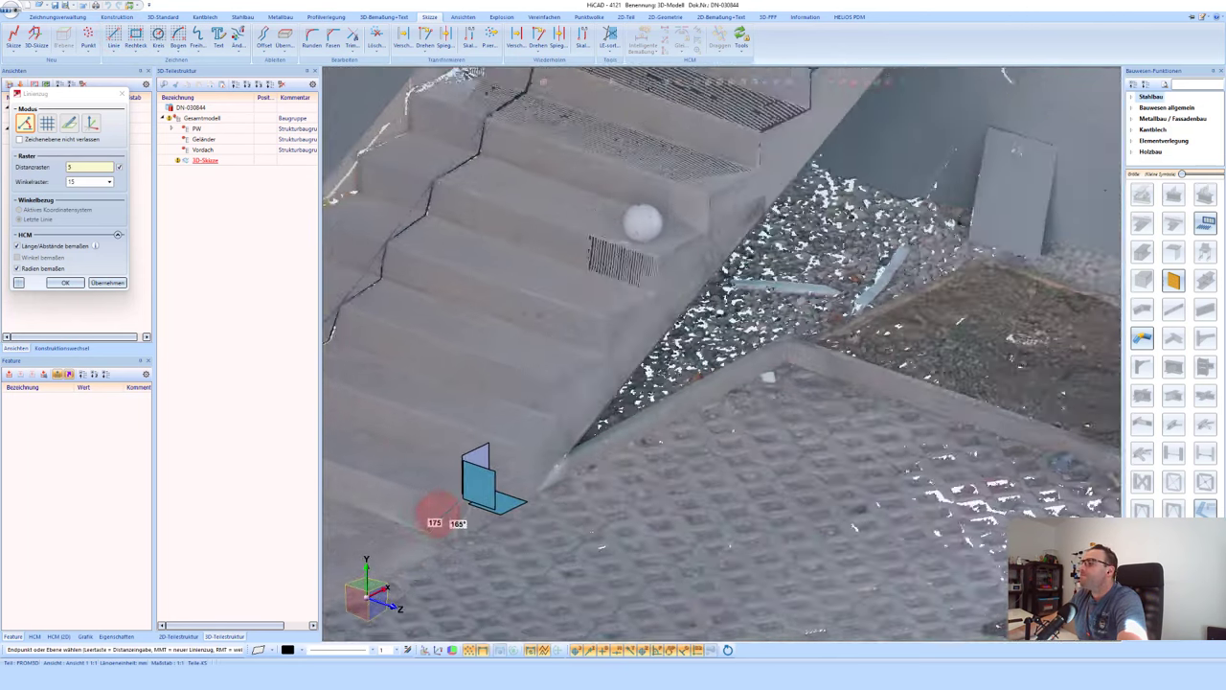
scroll(438, 507, down, 2)
scroll(438, 507, down, 2)
scroll(752, 175, up, 1)
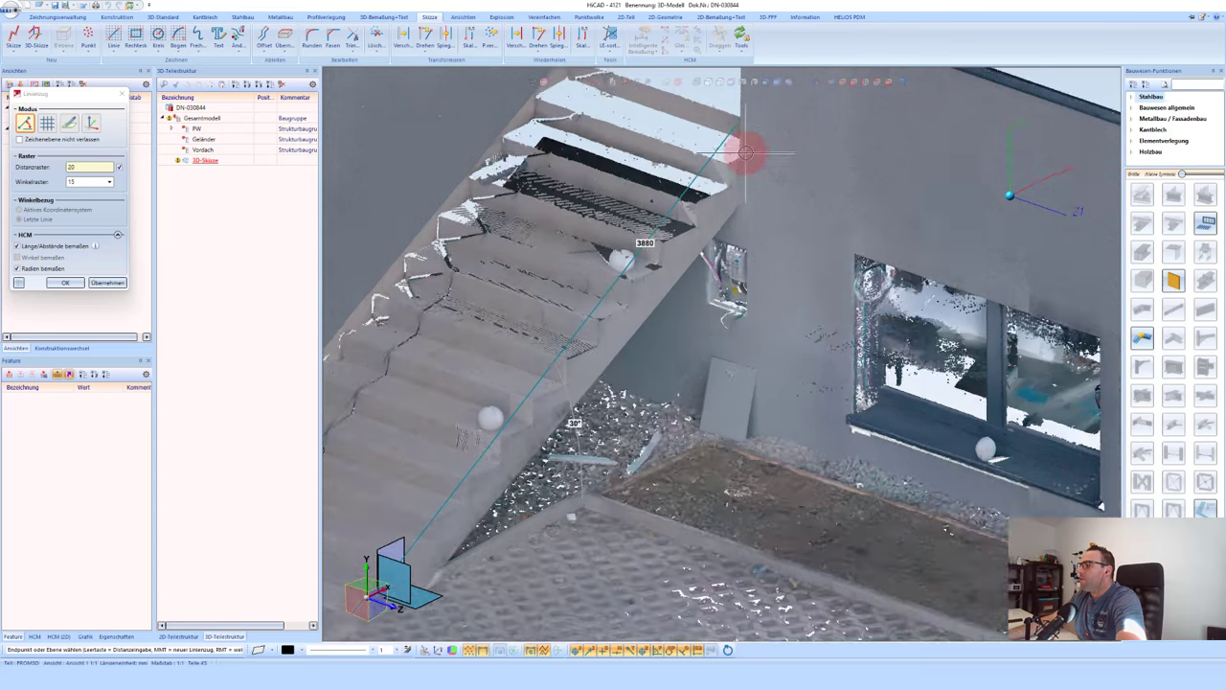
scroll(745, 153, up, 1)
scroll(734, 157, up, 2)
scroll(726, 156, up, 2)
scroll(720, 169, up, 1)
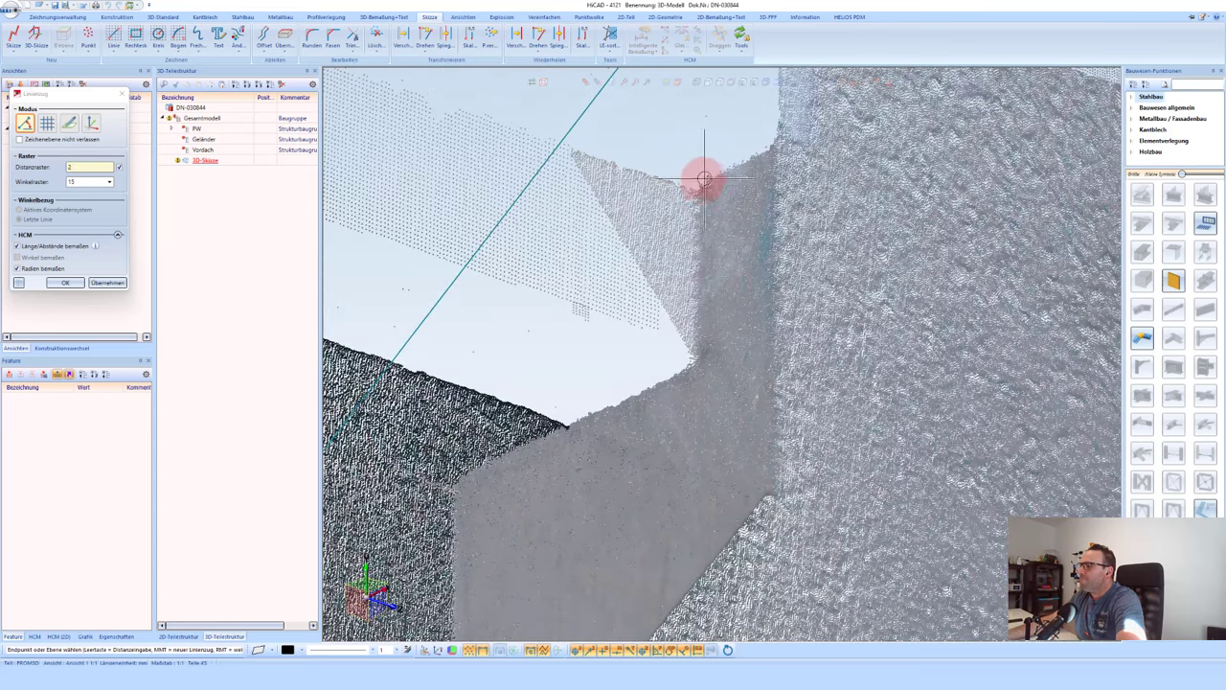
click(702, 187)
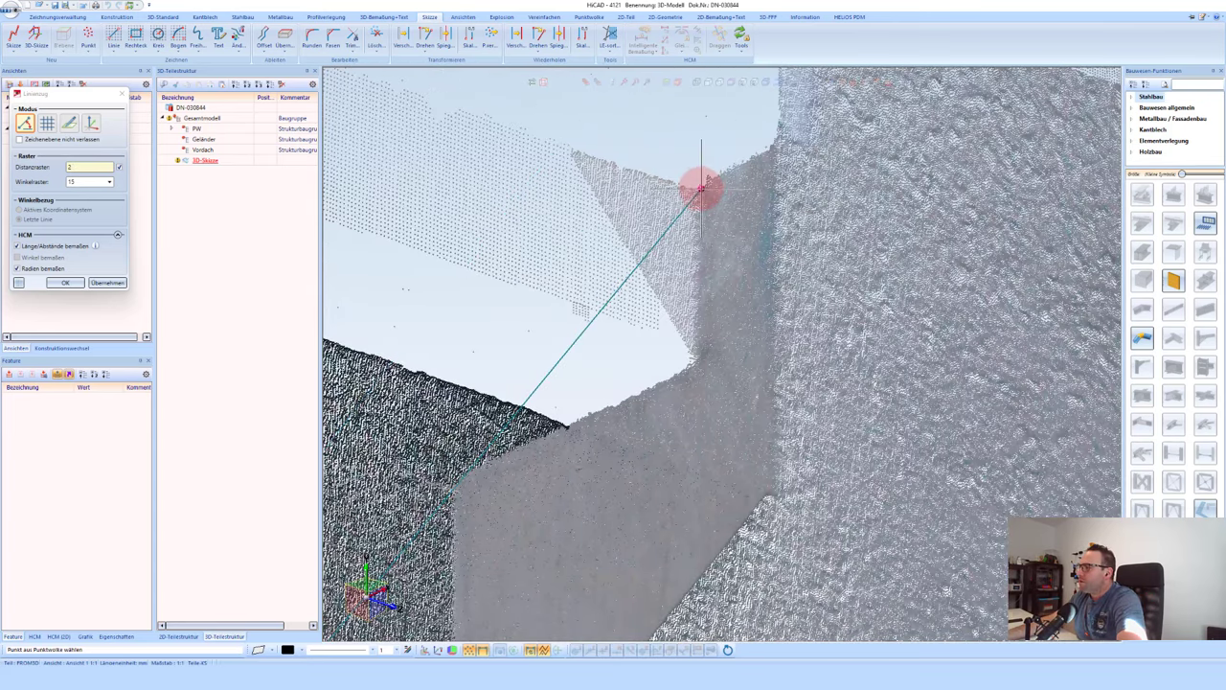
click(703, 186)
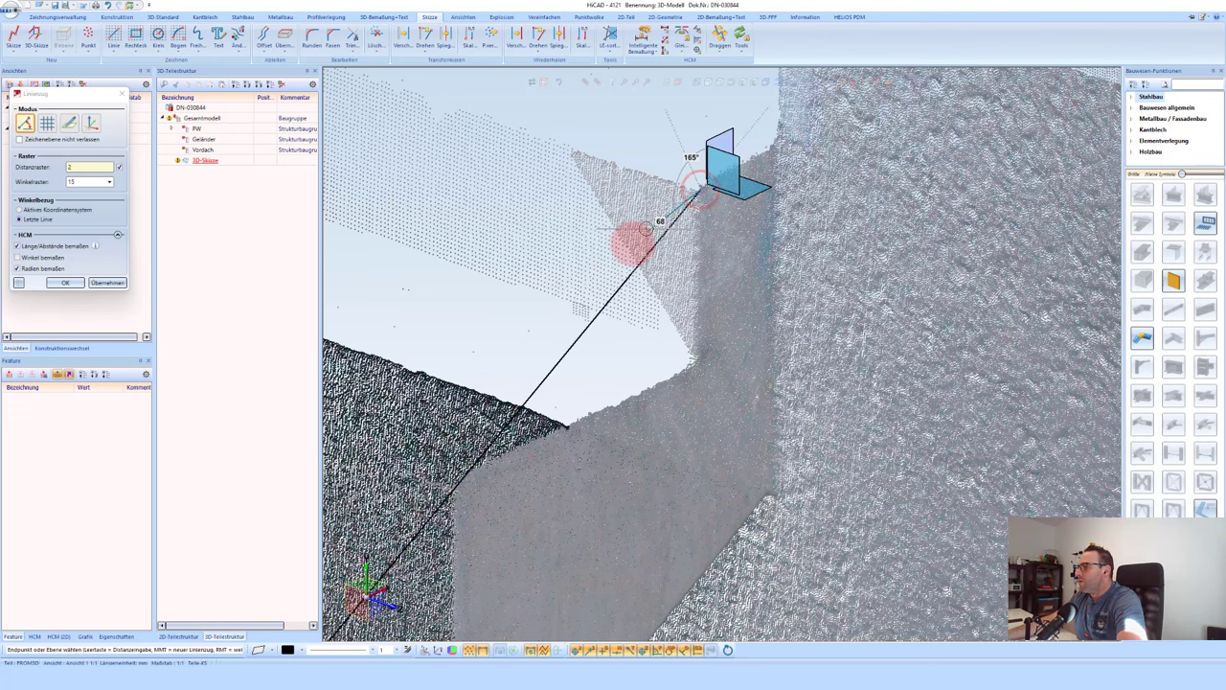
scroll(635, 240, down, 1)
mouse_move(700, 242)
middle_down()
mouse_move(665, 227)
mouse_move(686, 207)
mouse_move(698, 219)
mouse_move(646, 137)
middle_up()
Step: Extend the stair sketch line with Bis Fläche/Linie/Punkt to a point-cloud point on the wall
middle_click(646, 137)
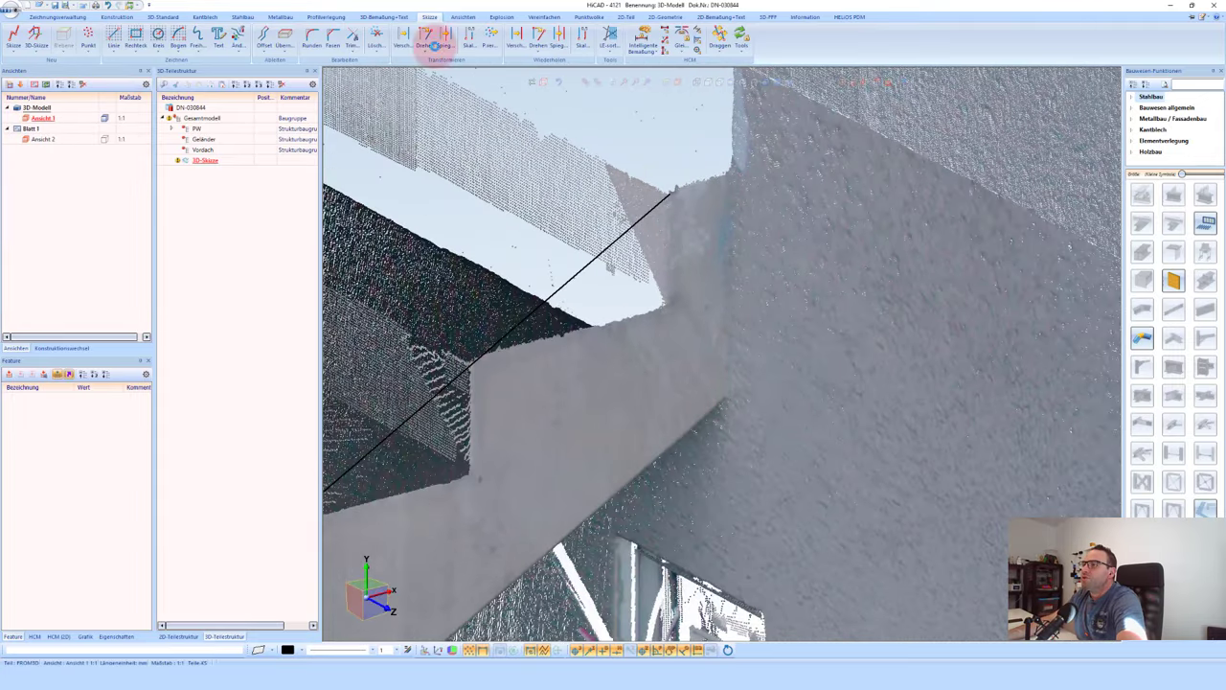
click(351, 43)
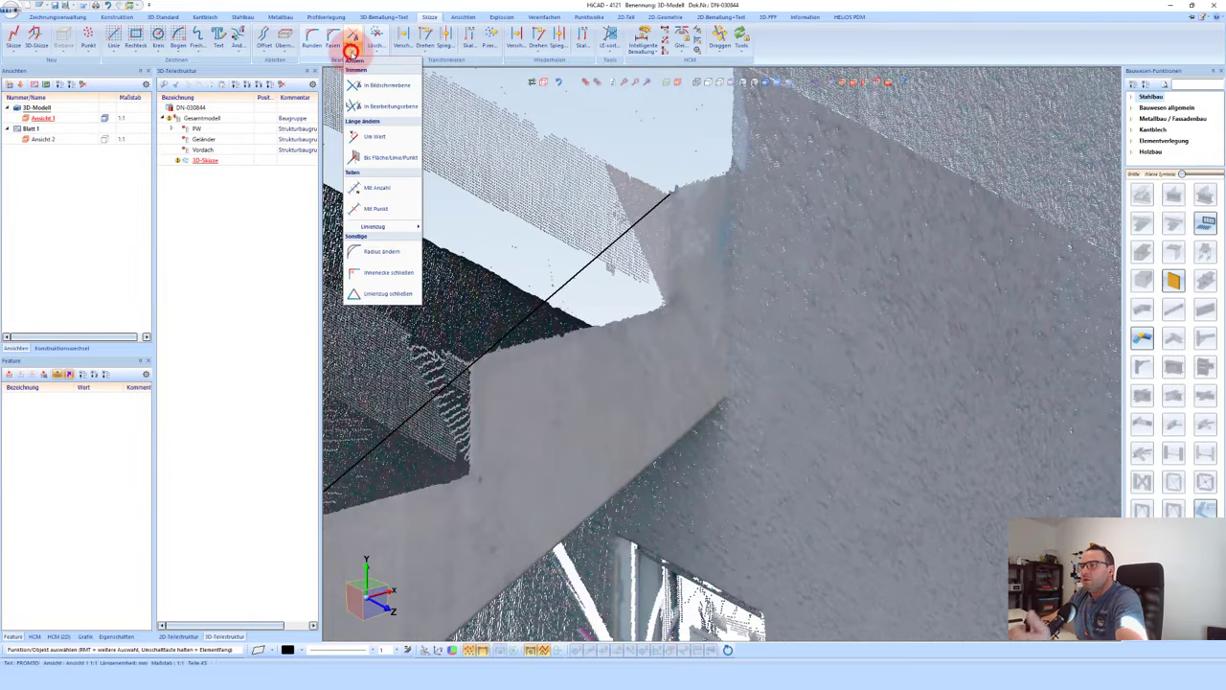
click(379, 157)
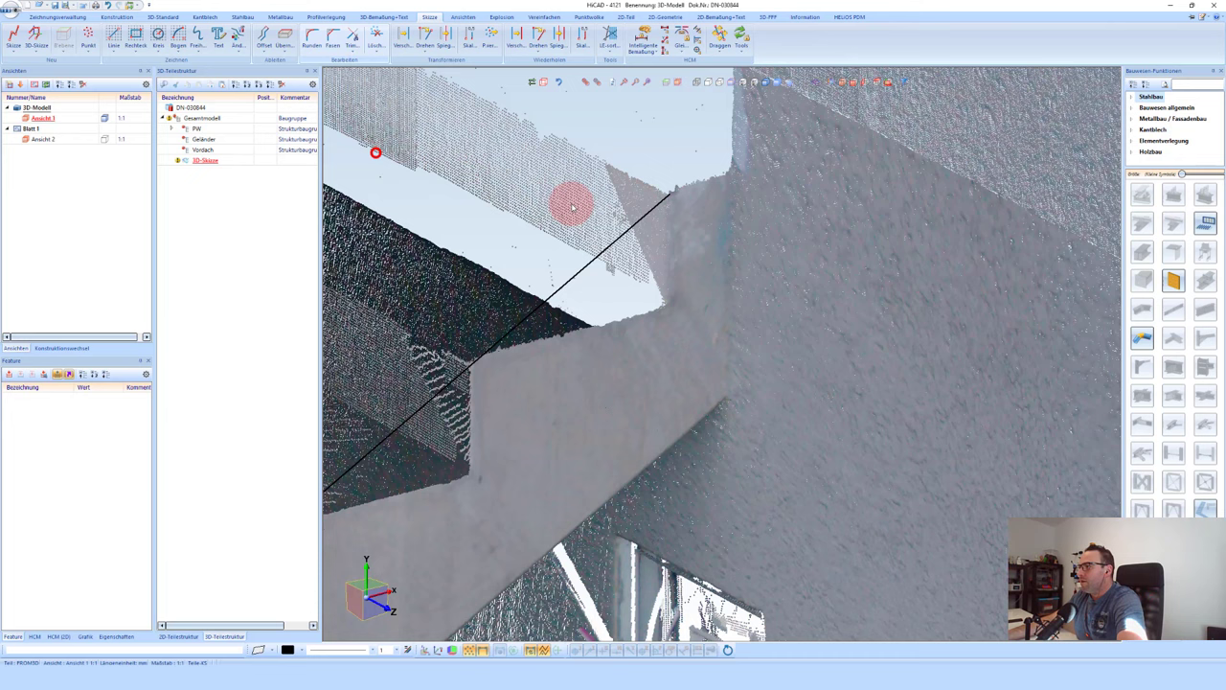
click(649, 205)
click(742, 151)
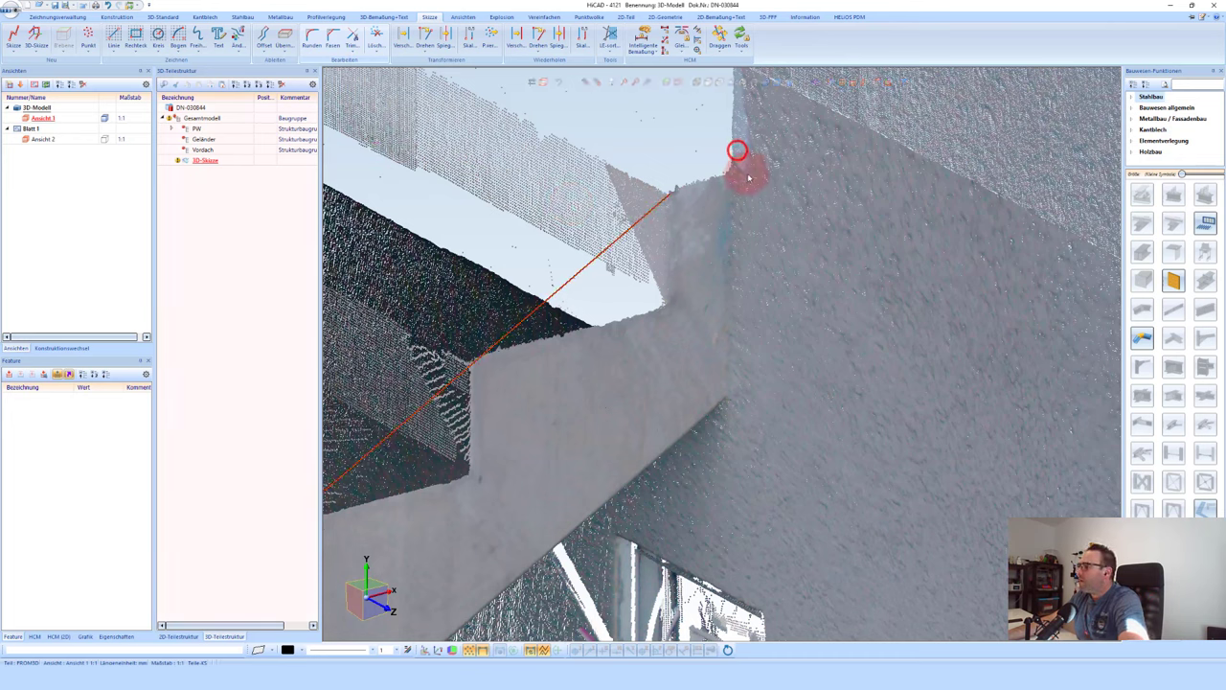
mouse_move(750, 177)
middle_down()
mouse_move(780, 224)
mouse_move(540, 350)
mouse_move(566, 333)
middle_up()
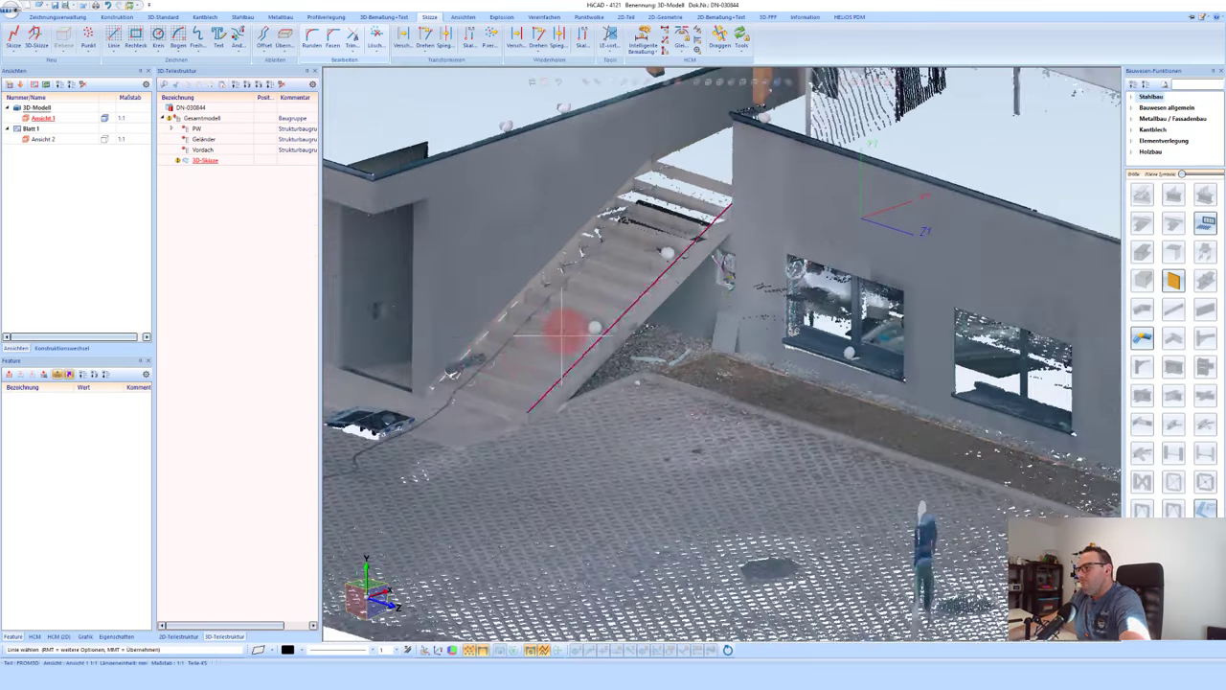
scroll(451, 384, up, 2)
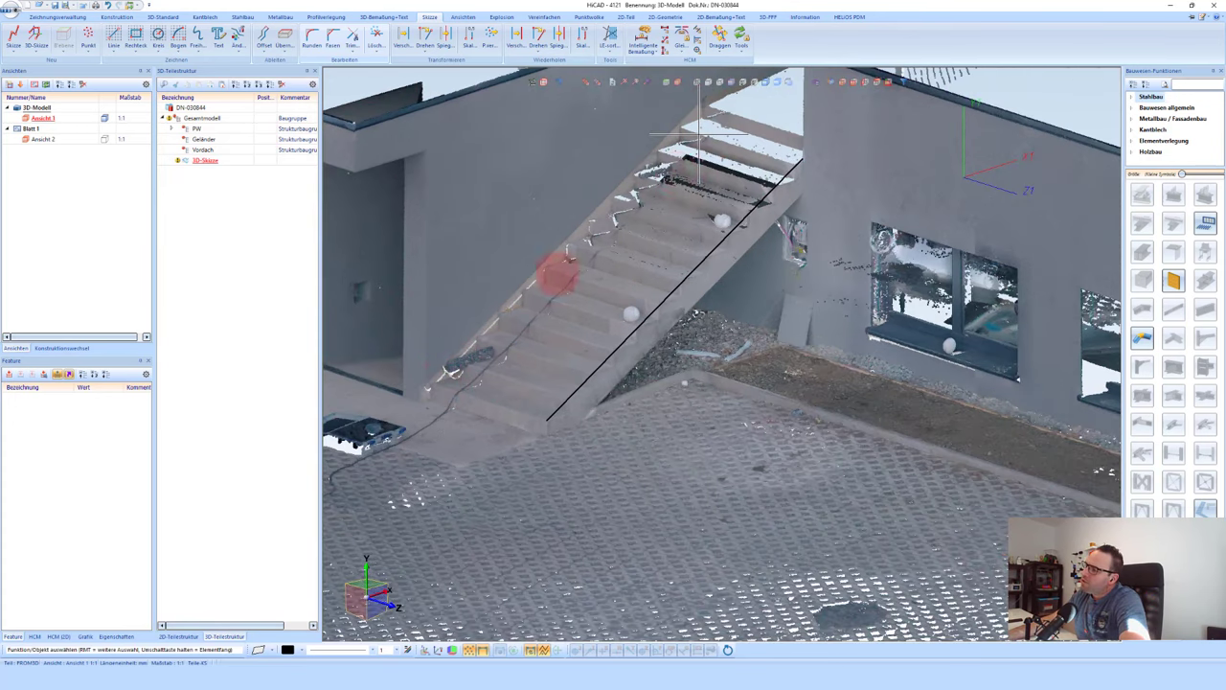
scroll(537, 288, down, 3)
scroll(528, 274, up, 5)
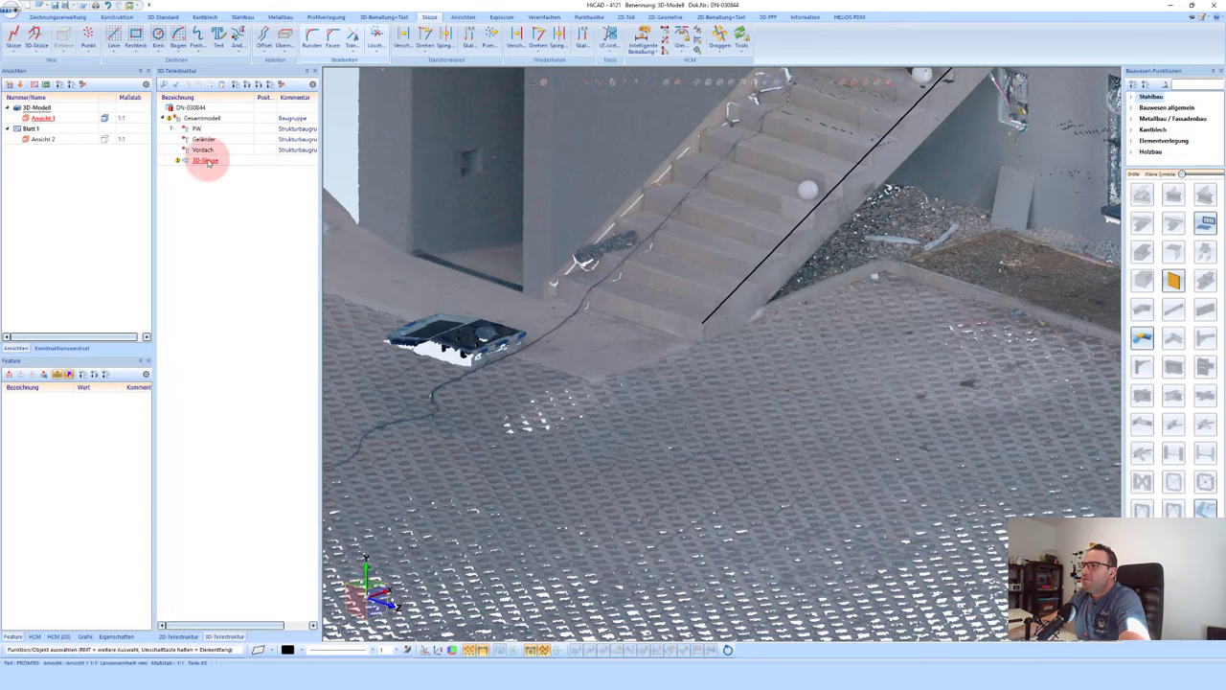
Step: Repeat the 3D-Skizze as a translated copy via Wiederholen and confirm the settings
right_click(207, 161)
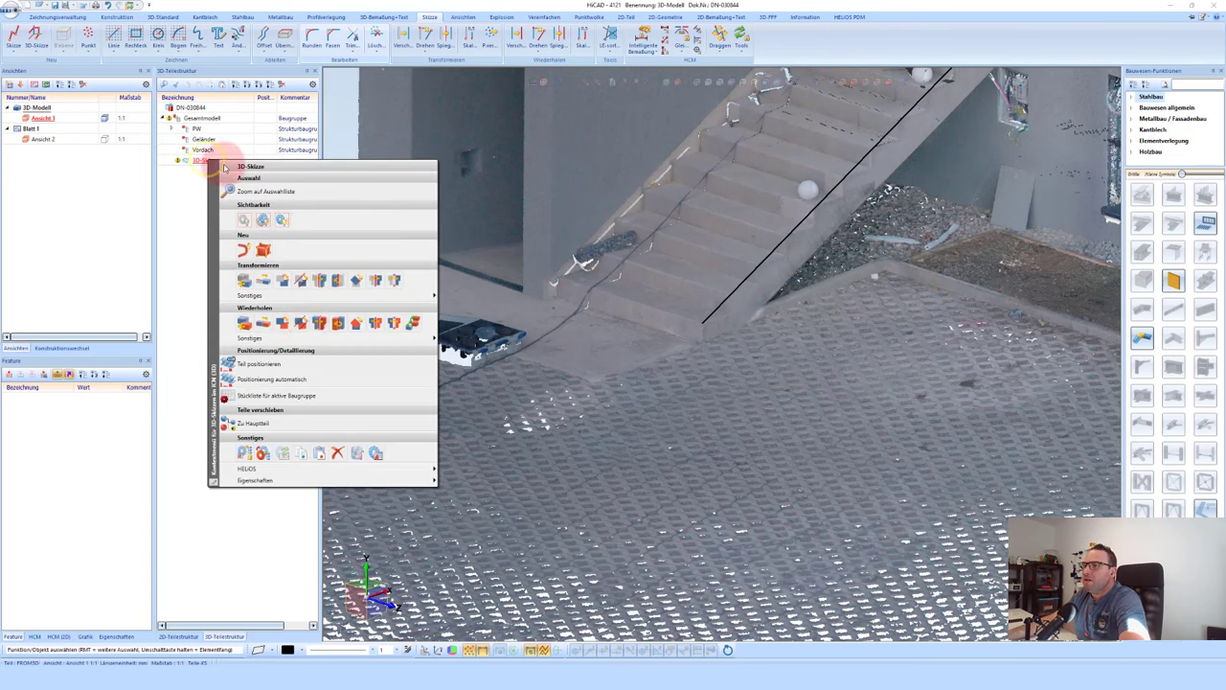
click(241, 326)
click(736, 413)
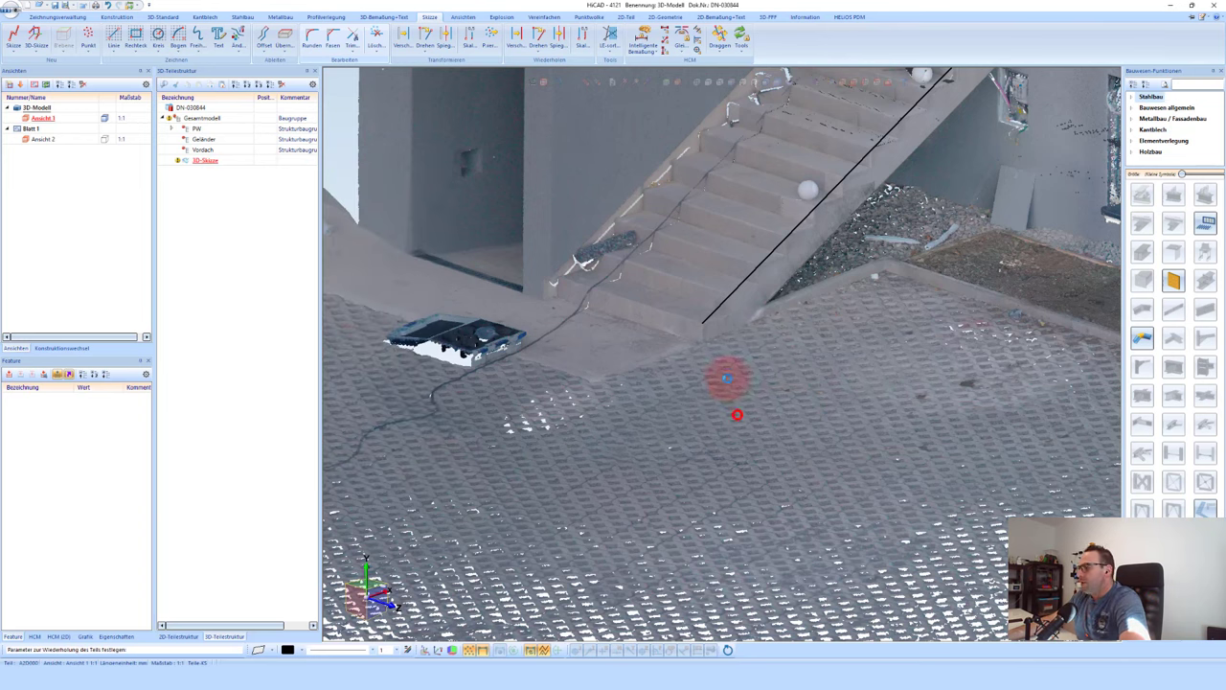
Step: Shift the copied line from the stair corner to the opposite wall and check it
scroll(632, 304, up, 1)
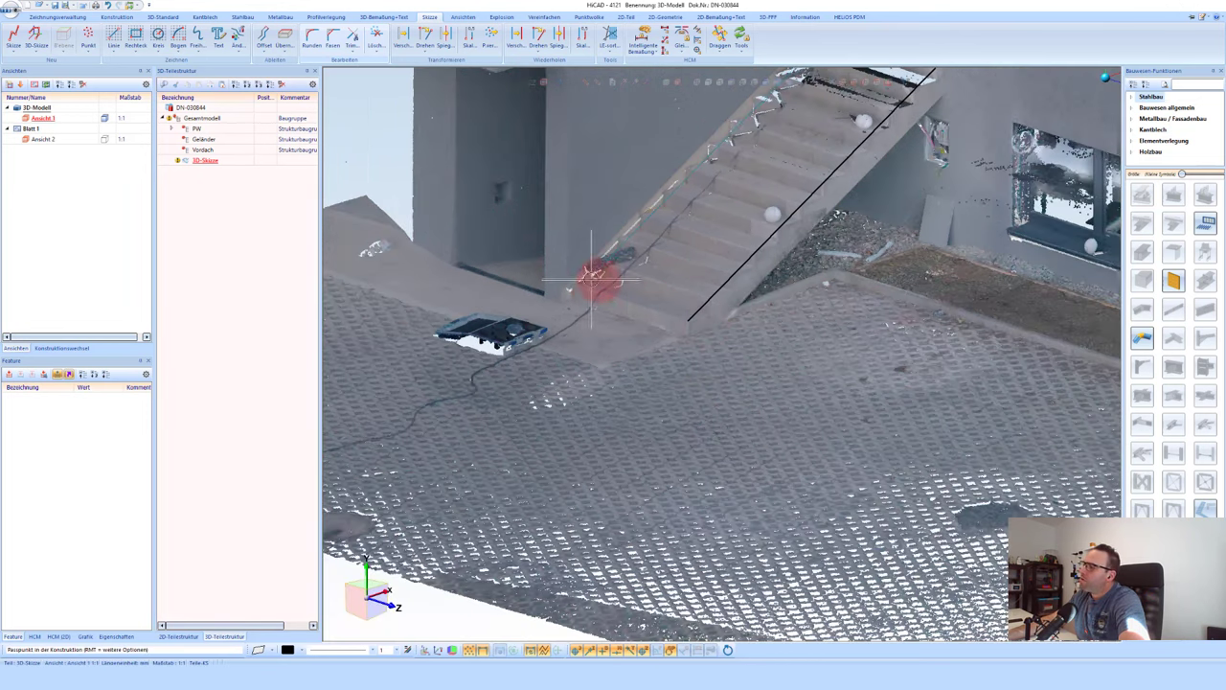
scroll(597, 277, up, 1)
scroll(581, 277, up, 1)
scroll(562, 277, up, 1)
scroll(558, 287, up, 1)
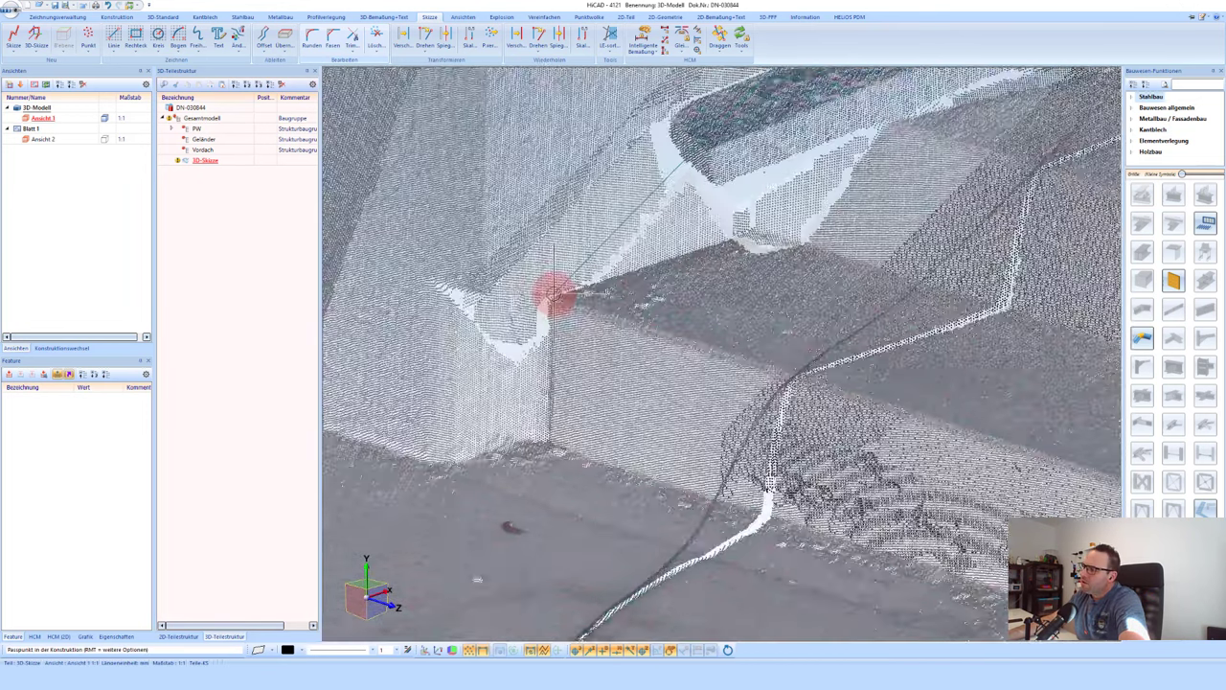
scroll(553, 297, up, 1)
click(551, 304)
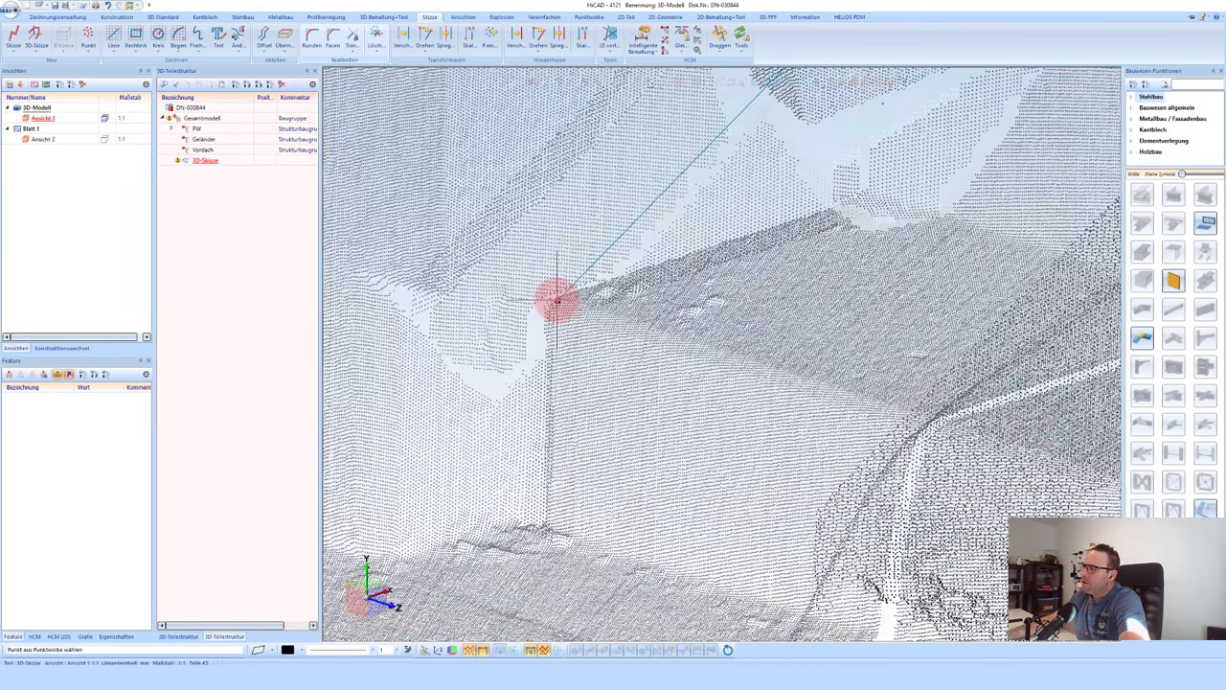
click(588, 316)
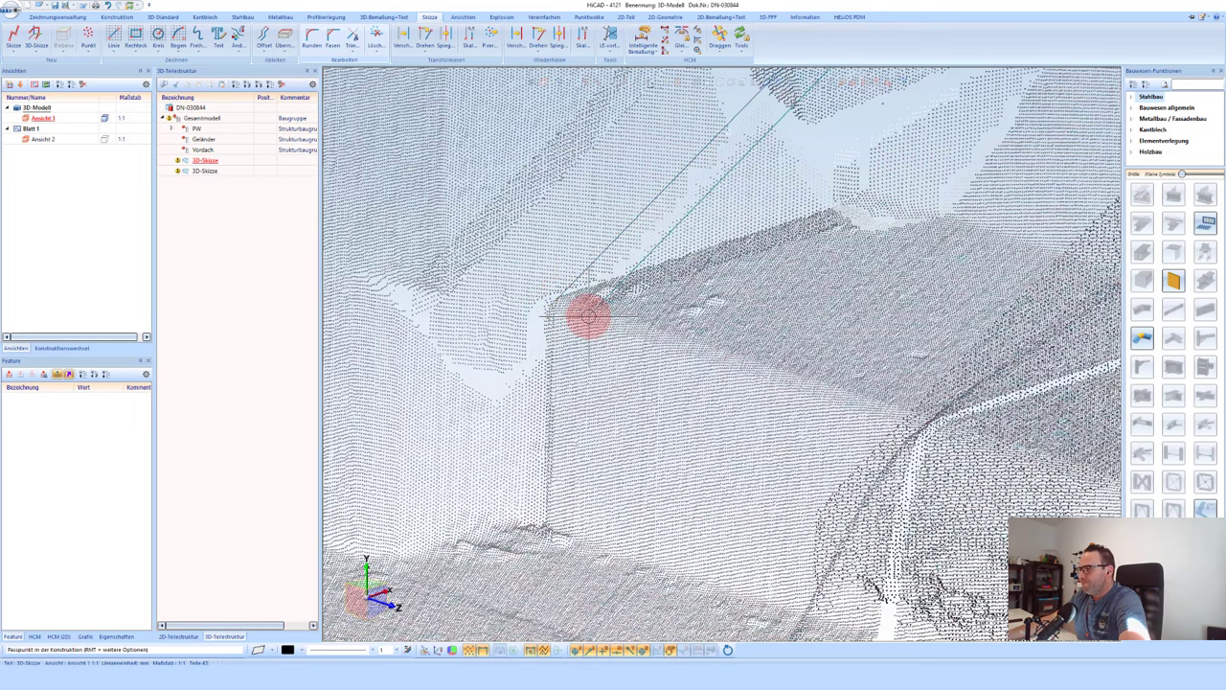
scroll(620, 324, down, 2)
scroll(619, 324, down, 1)
scroll(620, 326, down, 1)
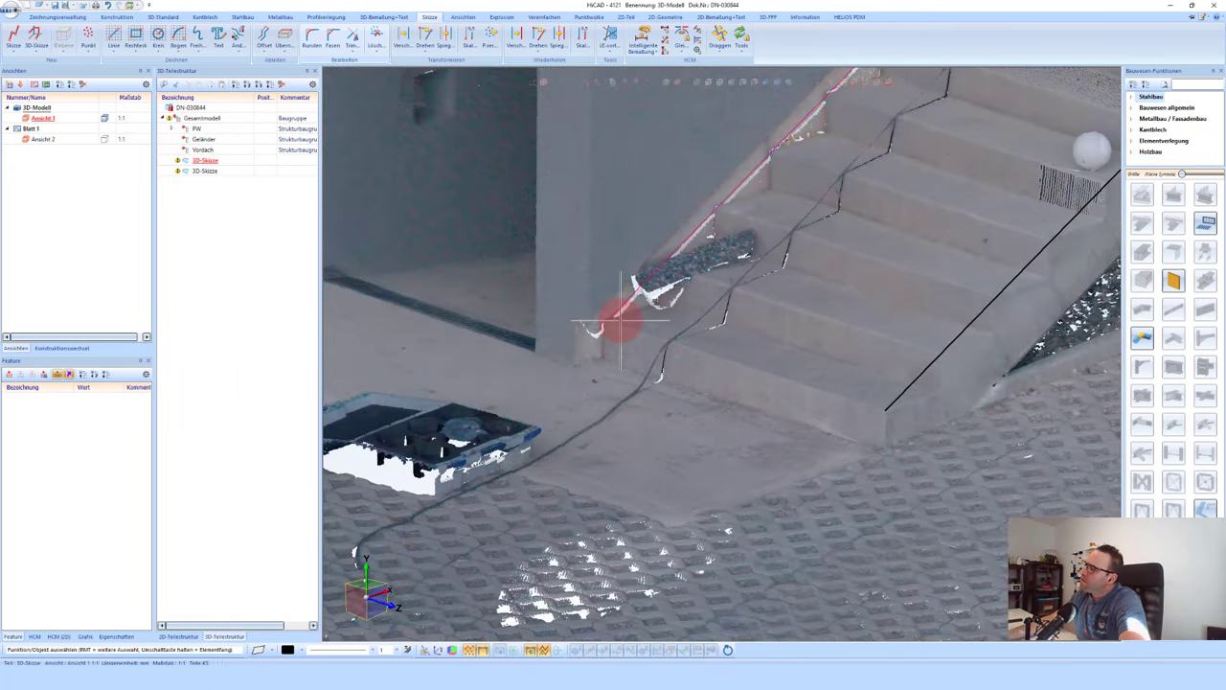
mouse_move(620, 321)
middle_down()
mouse_move(638, 307)
mouse_move(677, 316)
mouse_move(645, 325)
mouse_move(629, 297)
mouse_move(584, 337)
mouse_move(575, 362)
middle_up()
scroll(575, 362, down, 2)
Step: Pick the stair edge for a railing, then cancel the Geländerkonfigurator without creating it
scroll(575, 362, down, 2)
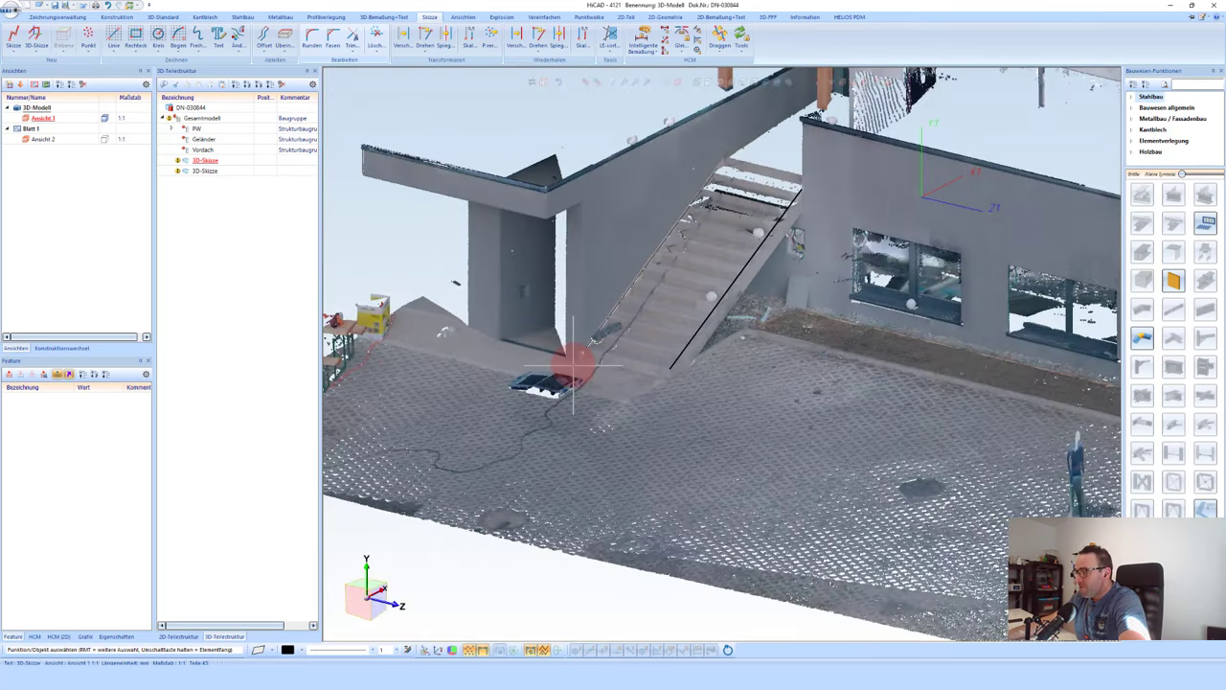
scroll(755, 142, up, 2)
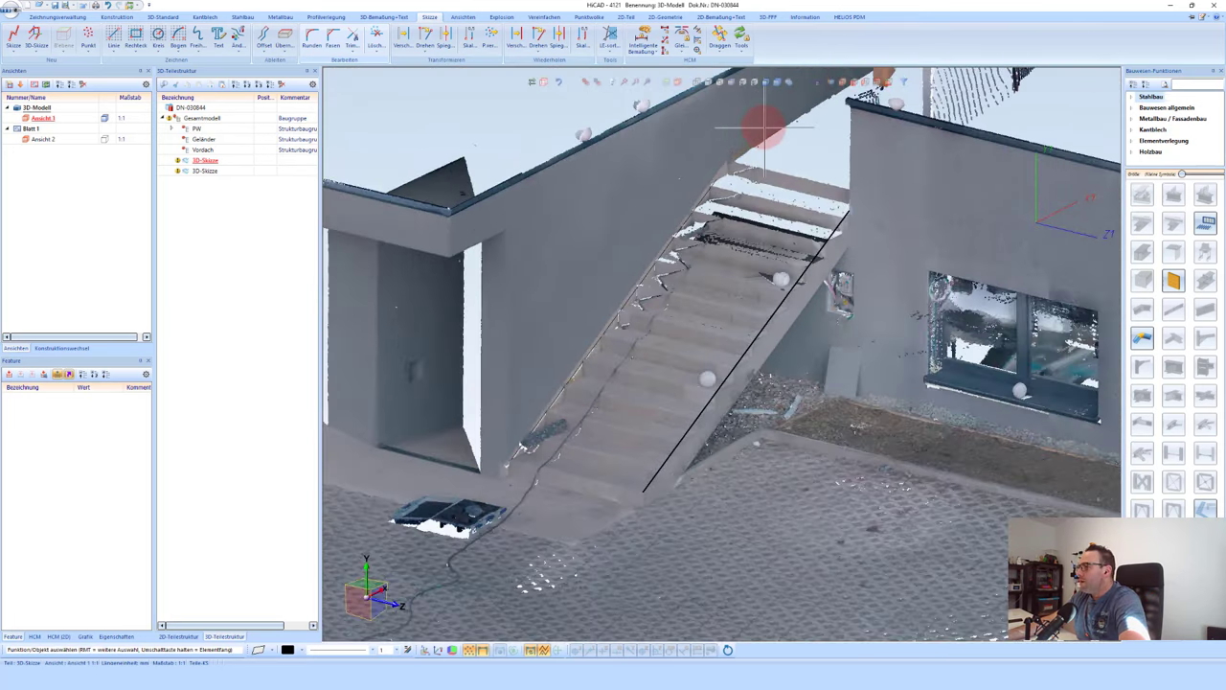
scroll(763, 127, up, 2)
scroll(618, 306, down, 2)
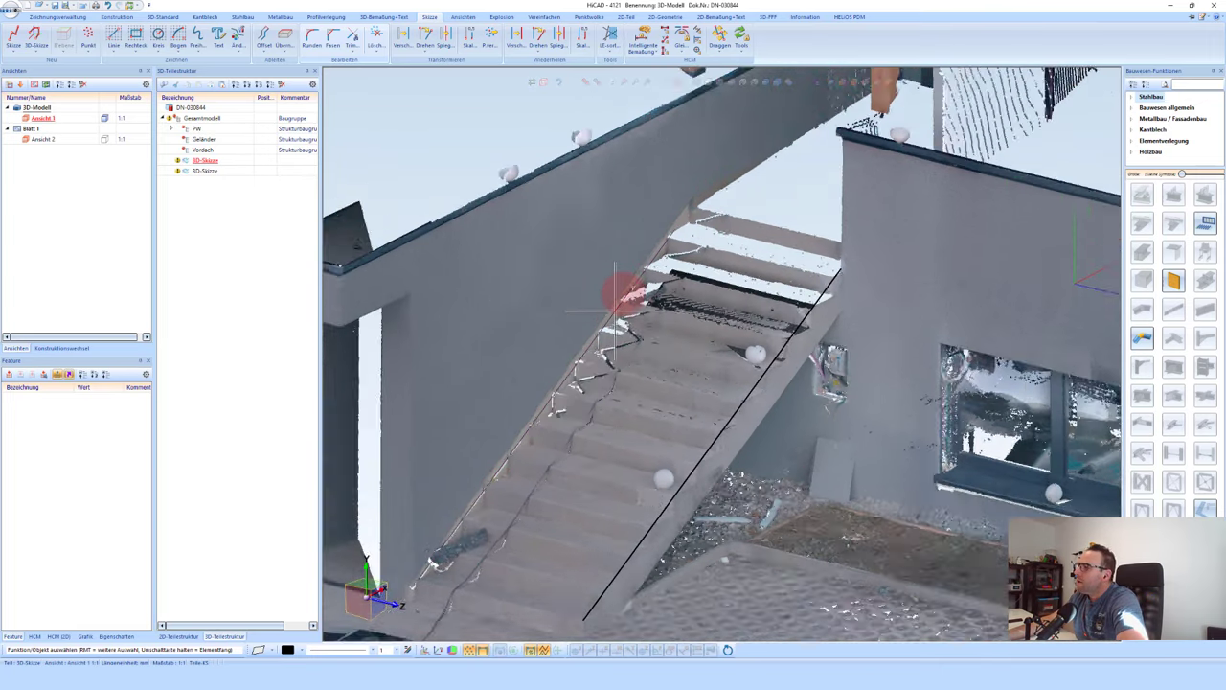
scroll(624, 287, down, 2)
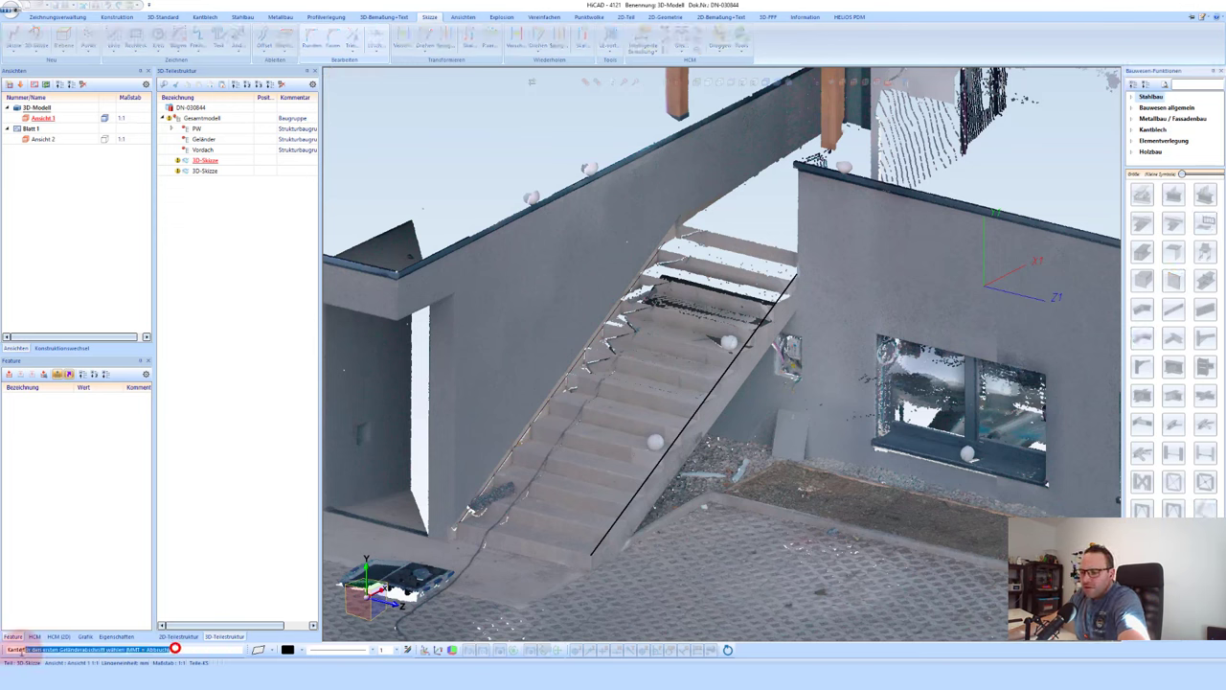
click(610, 520)
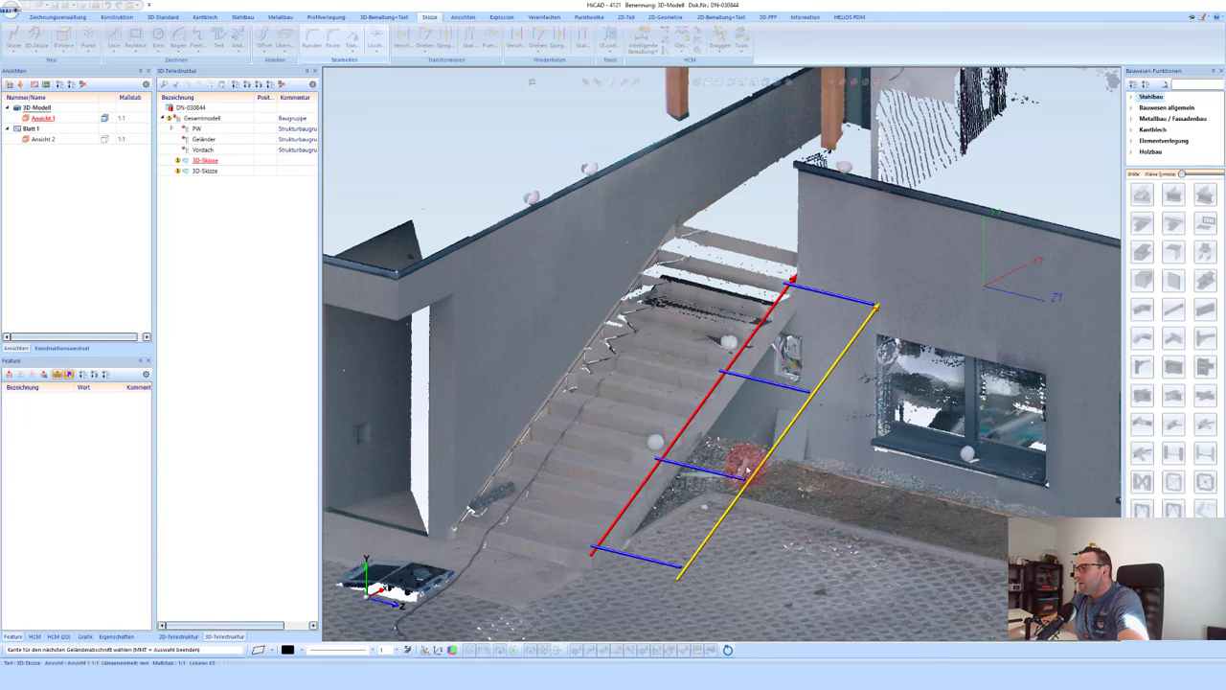
middle_click(713, 419)
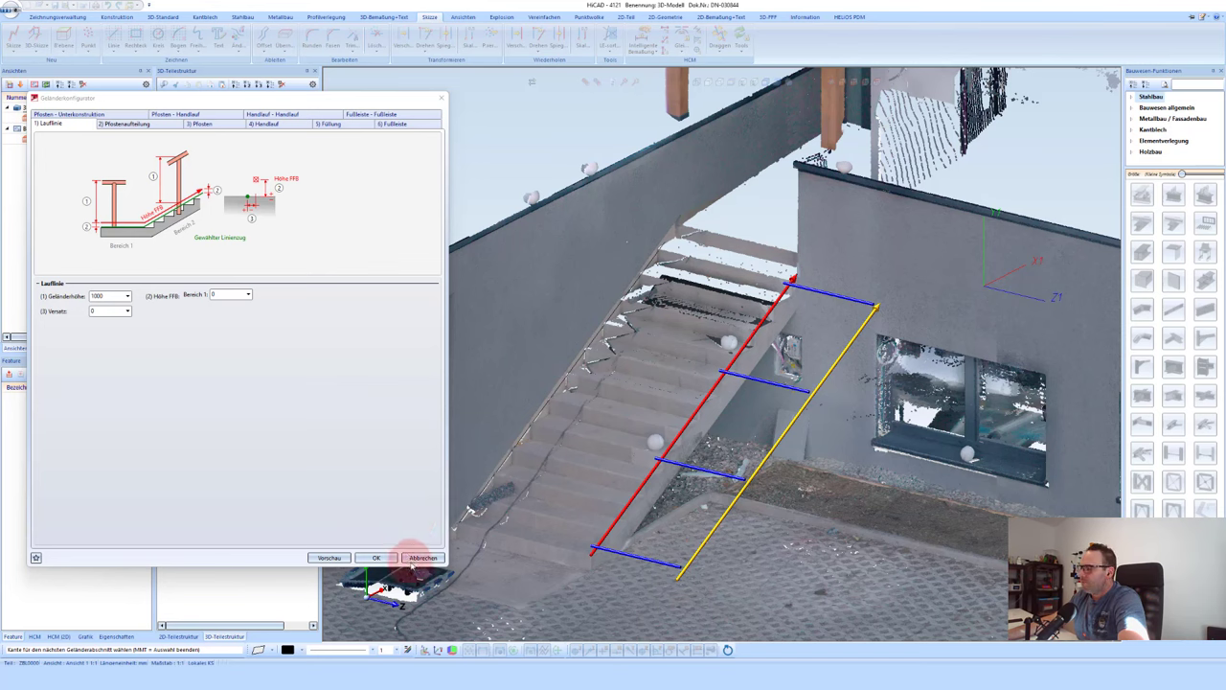
click(427, 561)
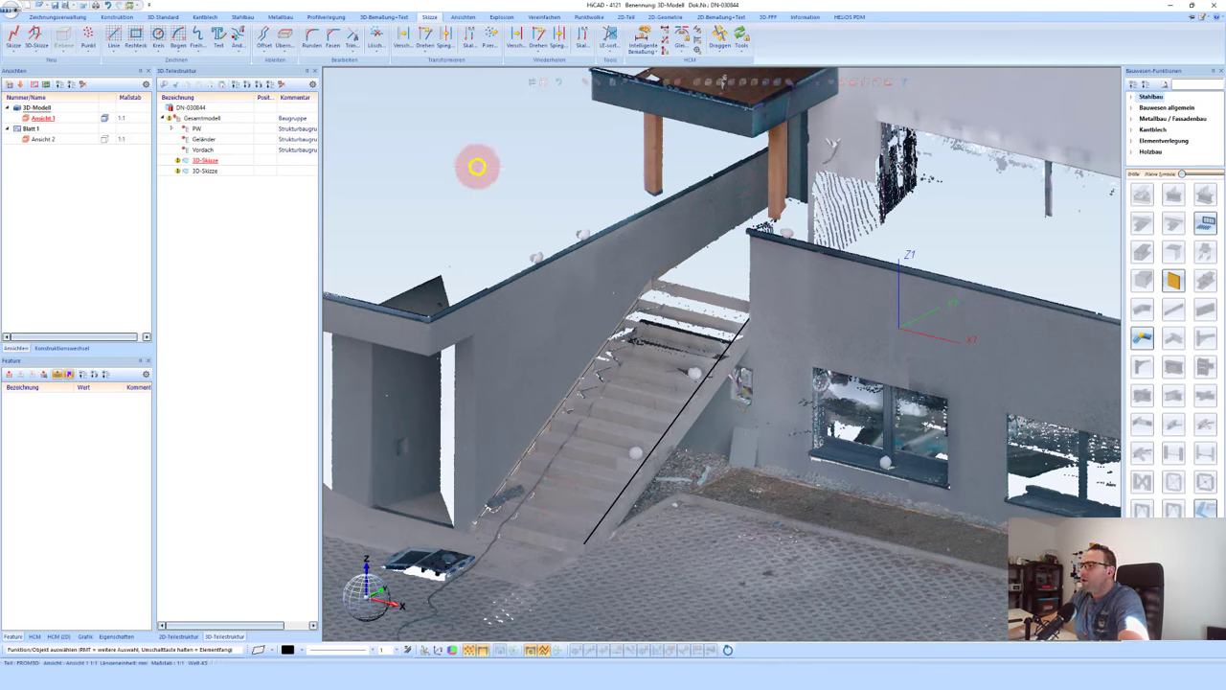
Step: Pick the stair's outer edge as the first railing section, opening the Geländerkonfigurator at height 1000
right_click(543, 204)
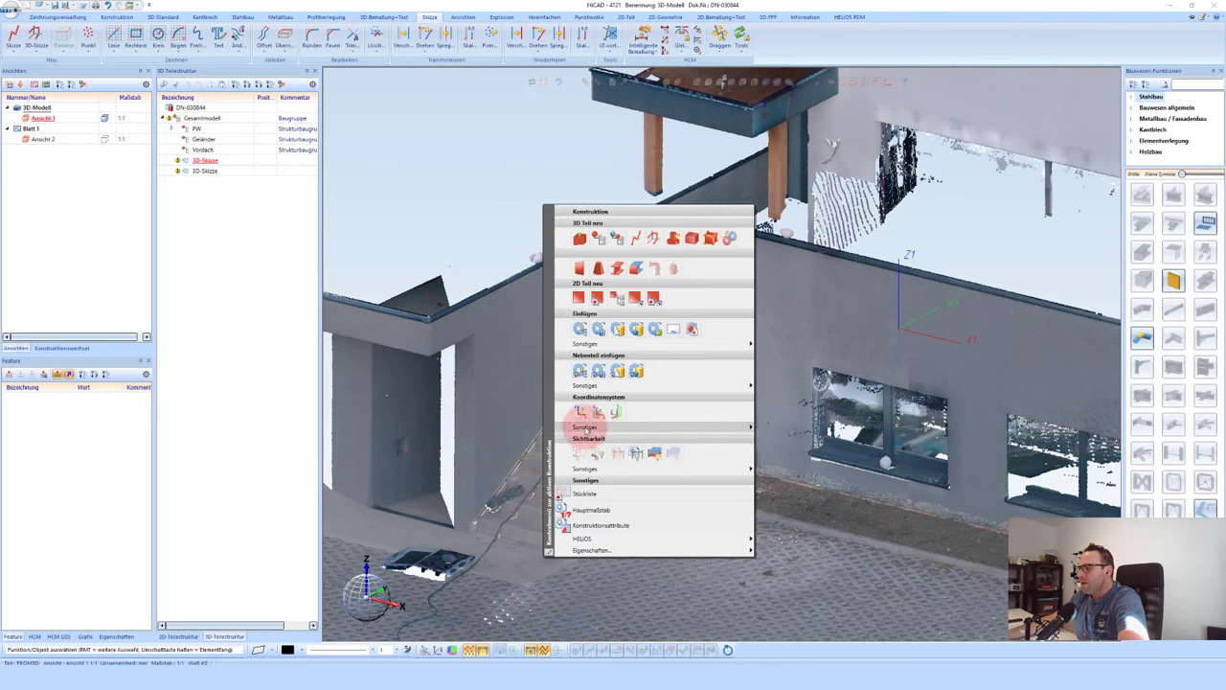
click(484, 204)
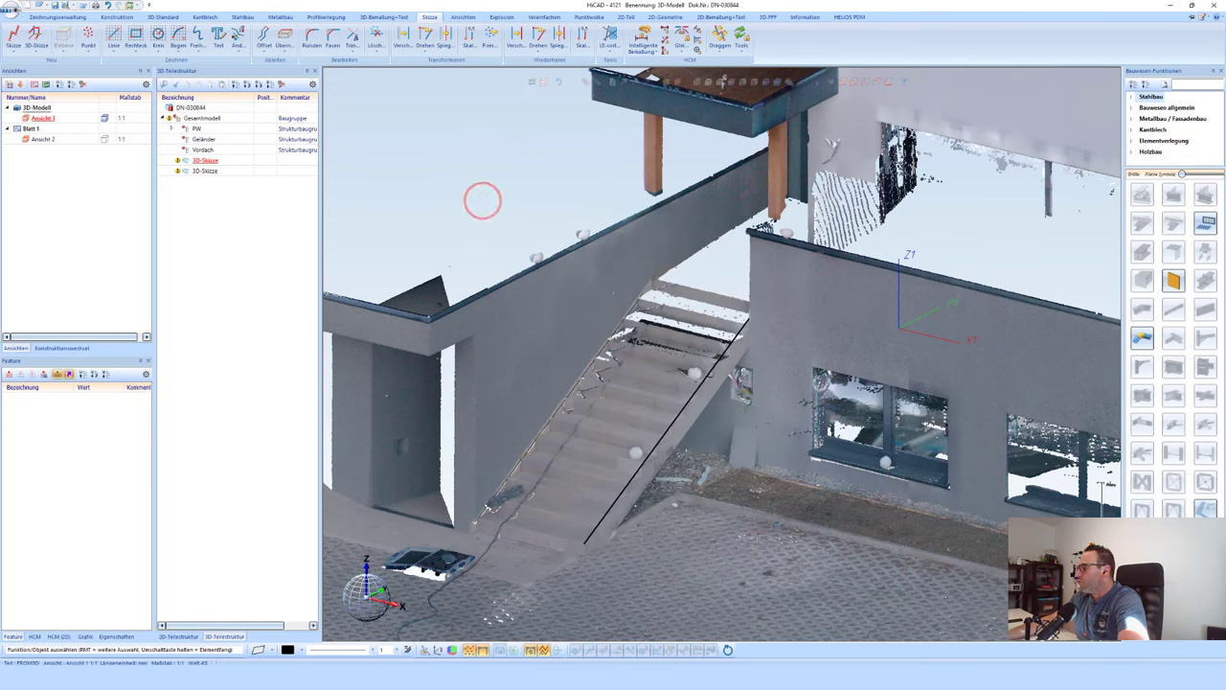
click(594, 527)
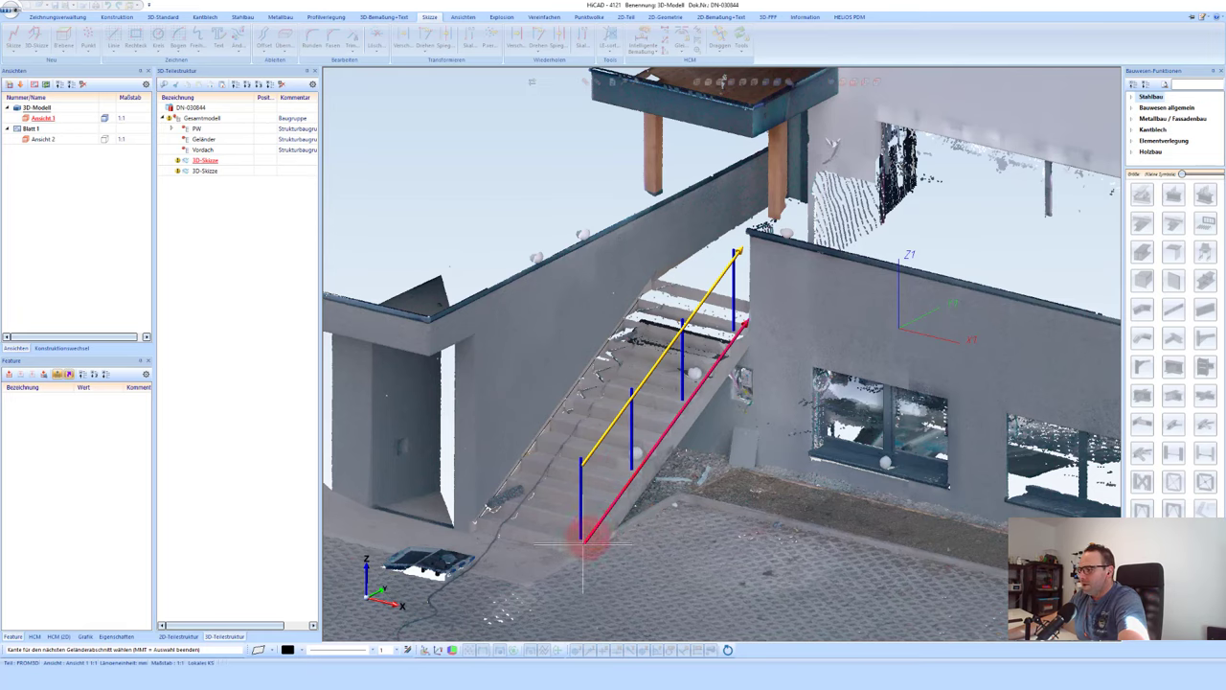
scroll(583, 528, up, 1)
scroll(589, 527, up, 1)
scroll(600, 523, up, 1)
scroll(599, 522, down, 1)
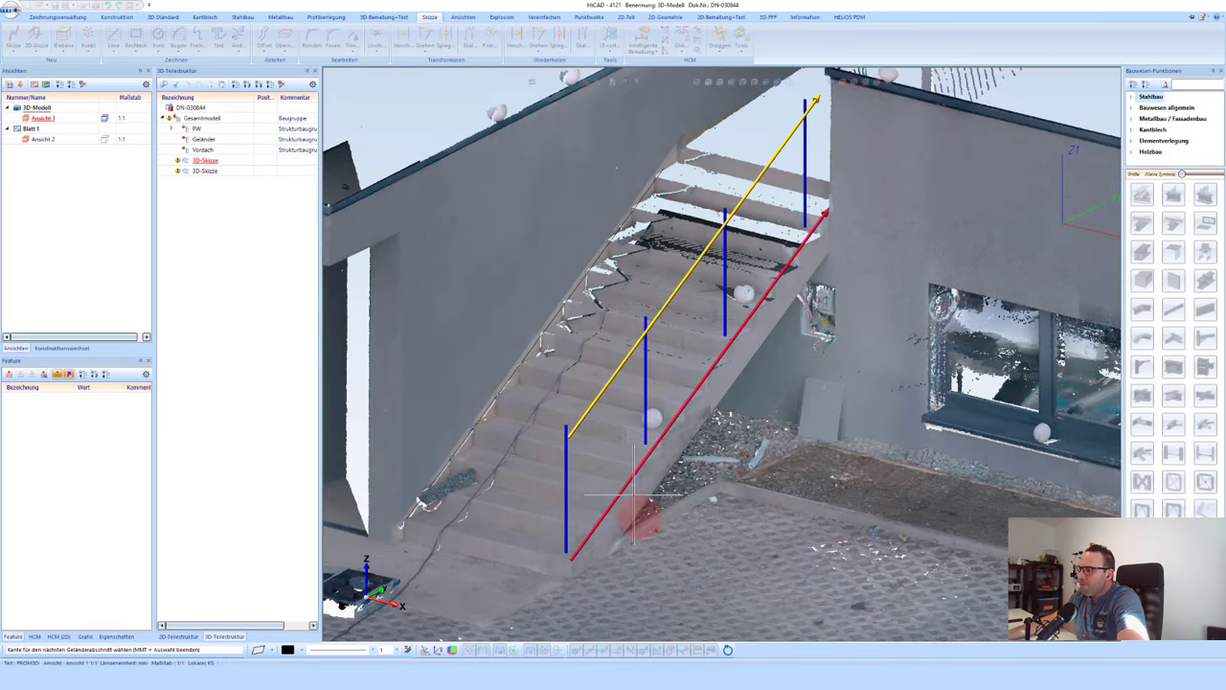
middle_click(678, 528)
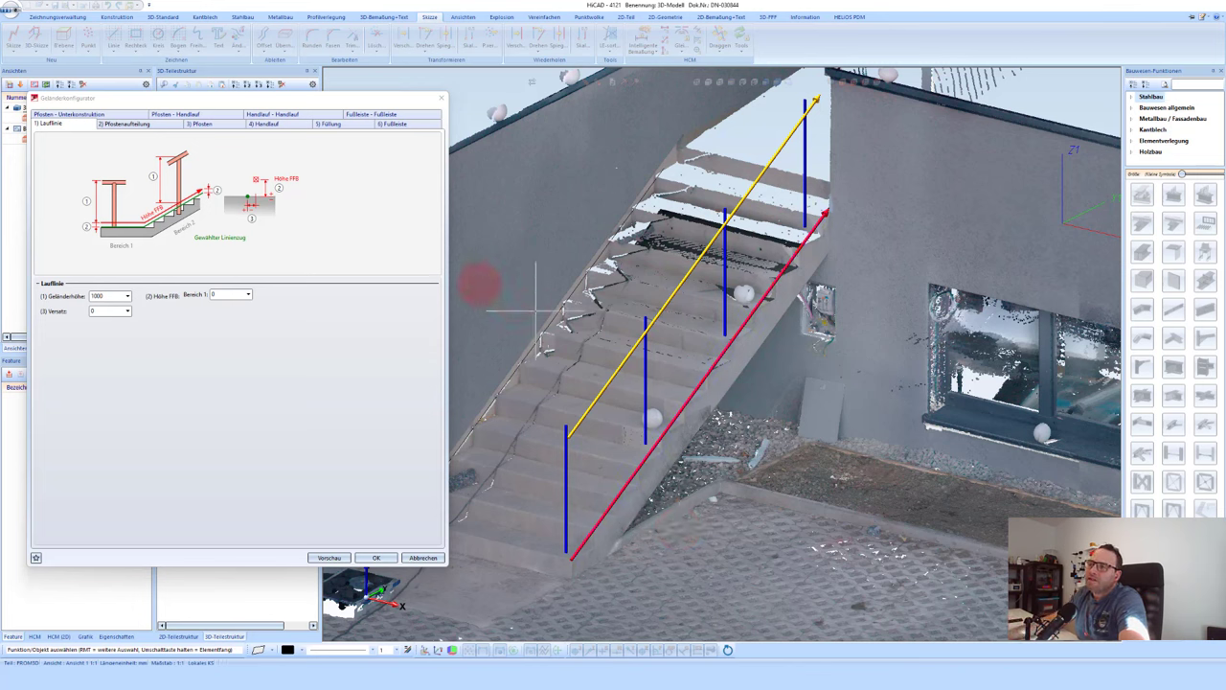
Step: Load the 'Geländer Seitlich Treppe Beton' preset and check its -80 offset and post base plates
click(35, 556)
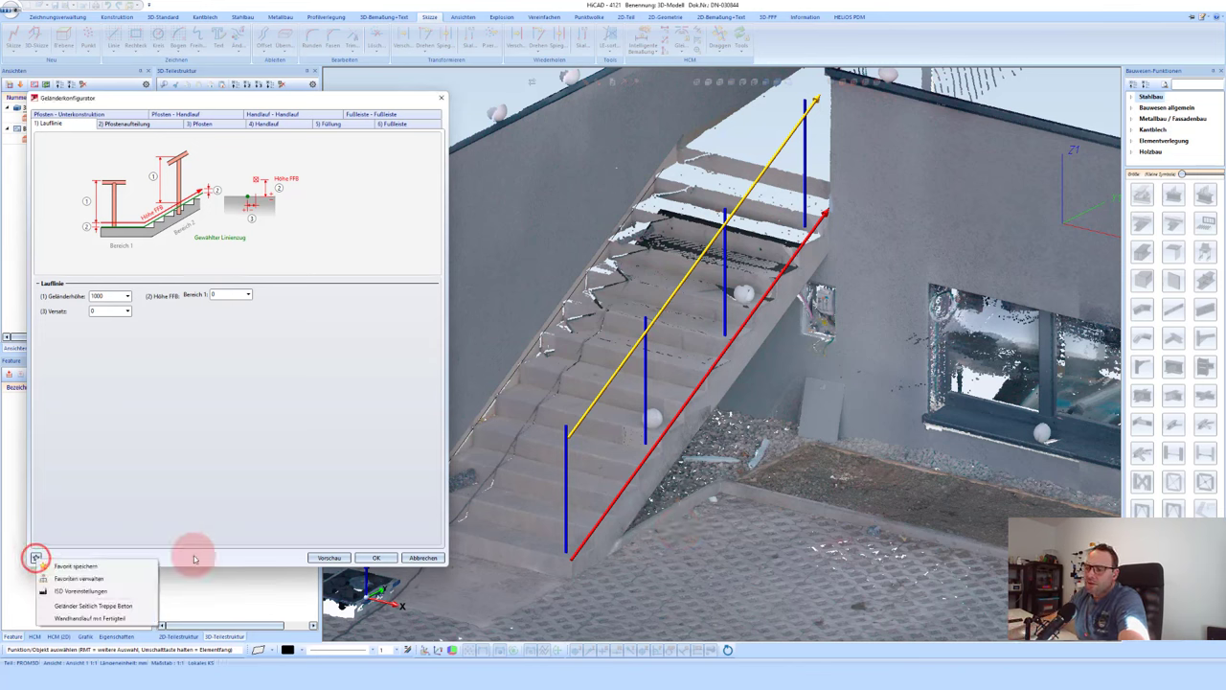
click(111, 607)
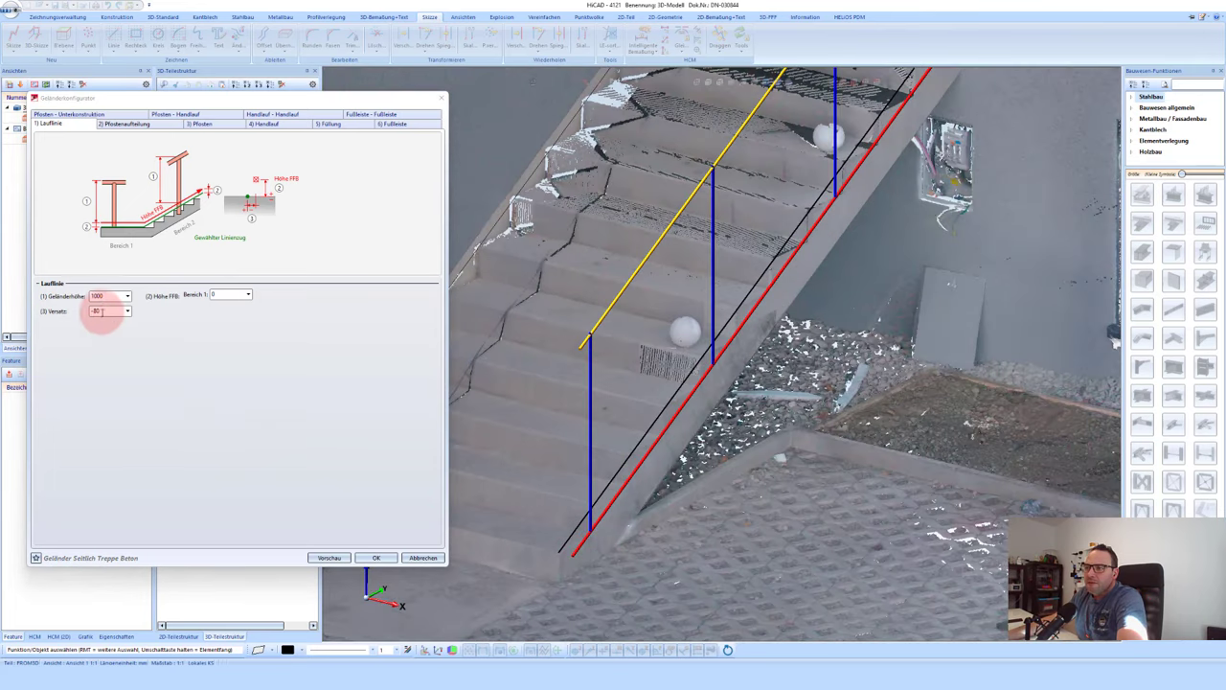
click(110, 311)
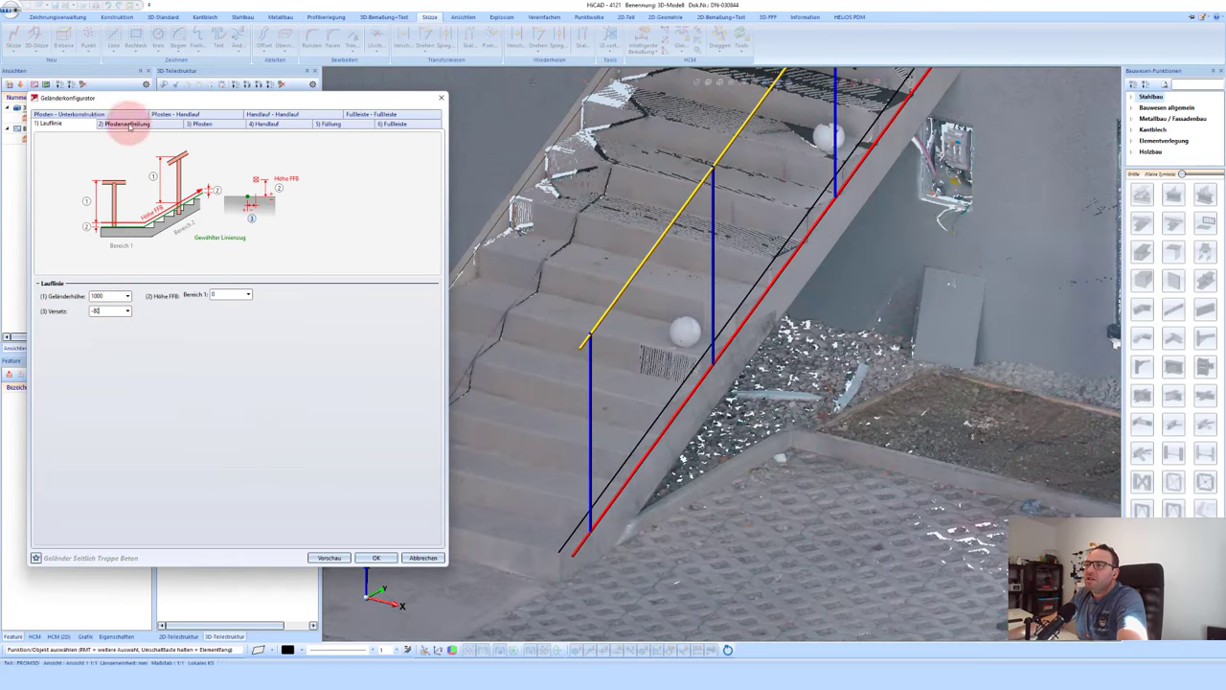
click(85, 114)
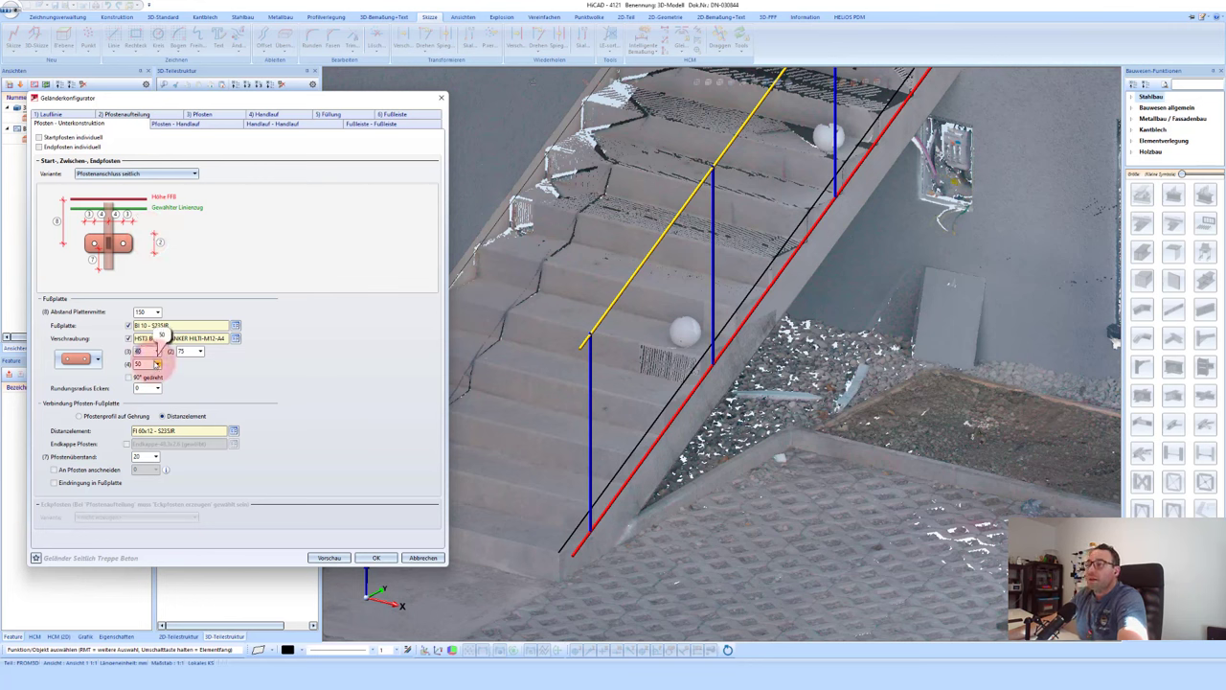
Step: Keep vertical infill bars with rails, review the post-handrail connection, and accept the configuration
click(337, 116)
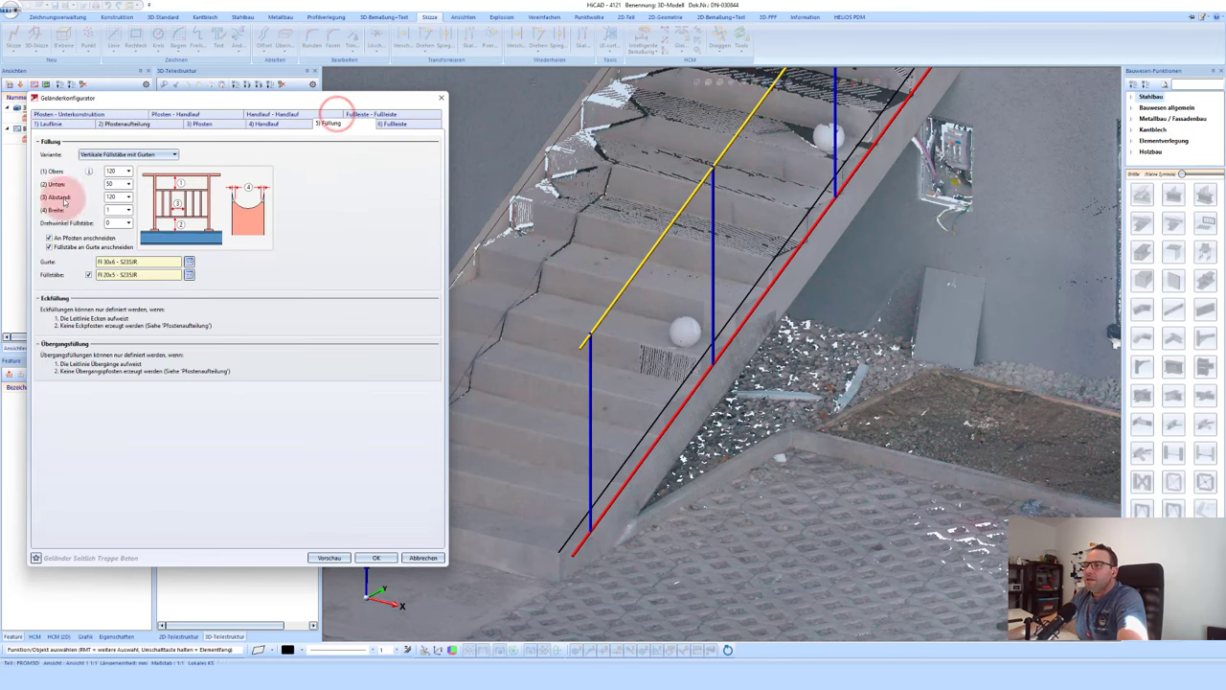
click(123, 156)
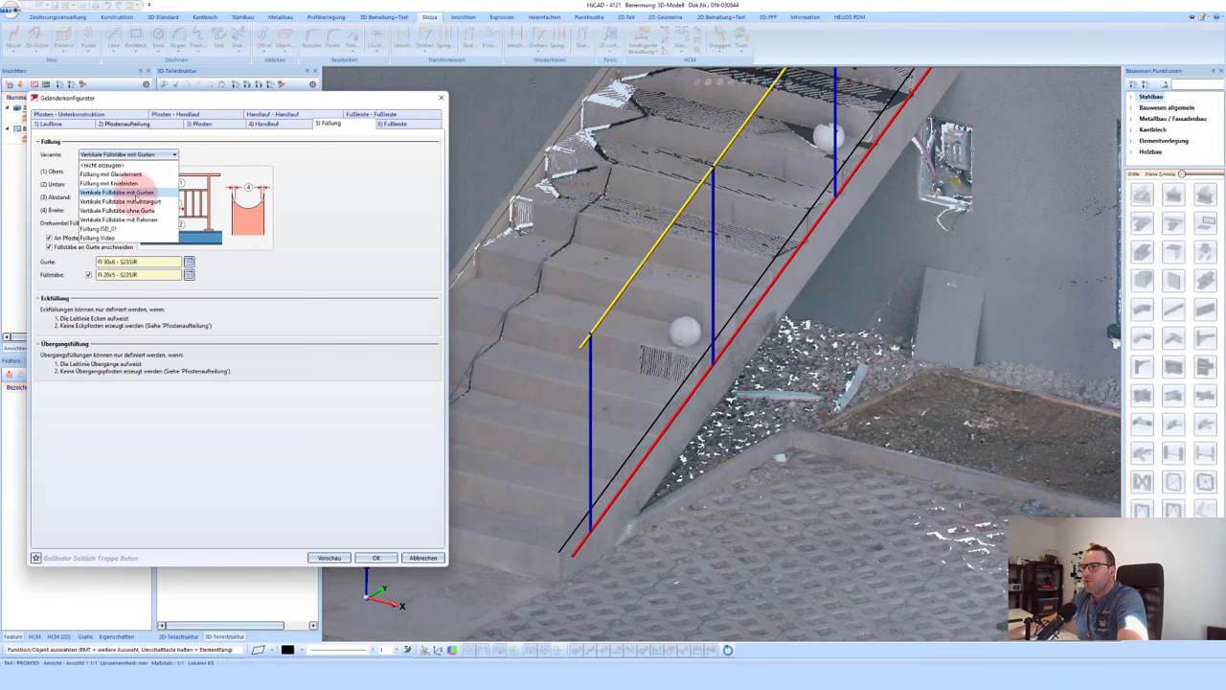
click(342, 197)
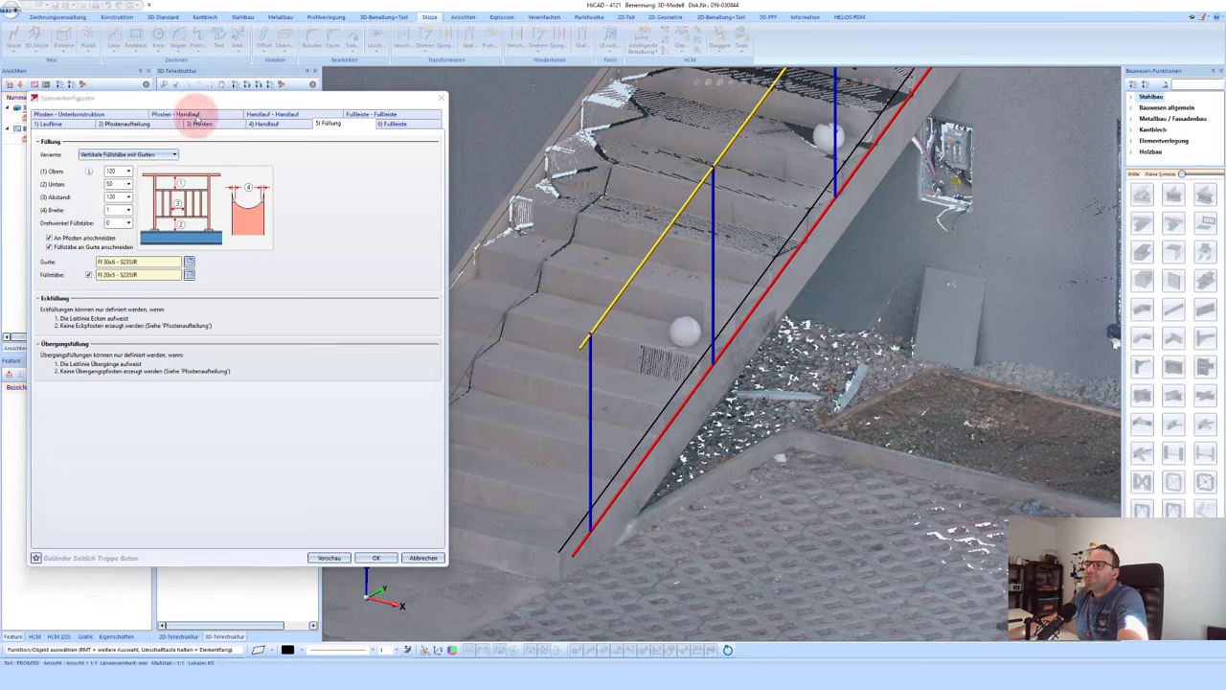
click(202, 116)
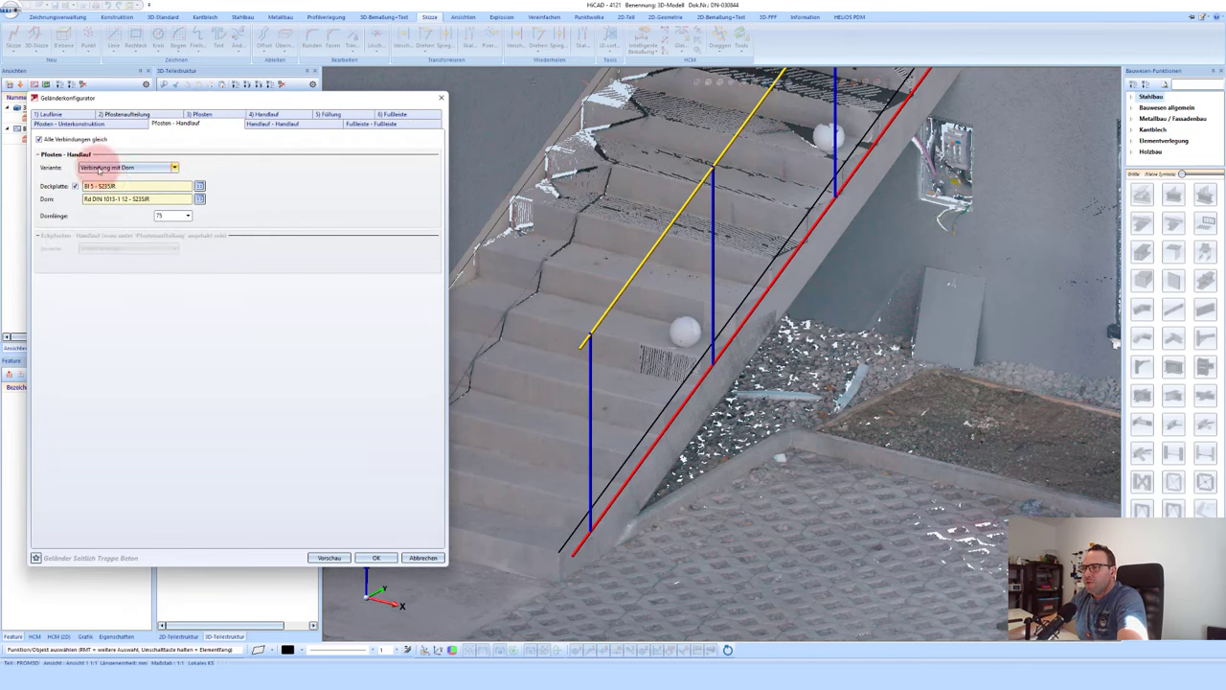
scroll(570, 376, down, 1)
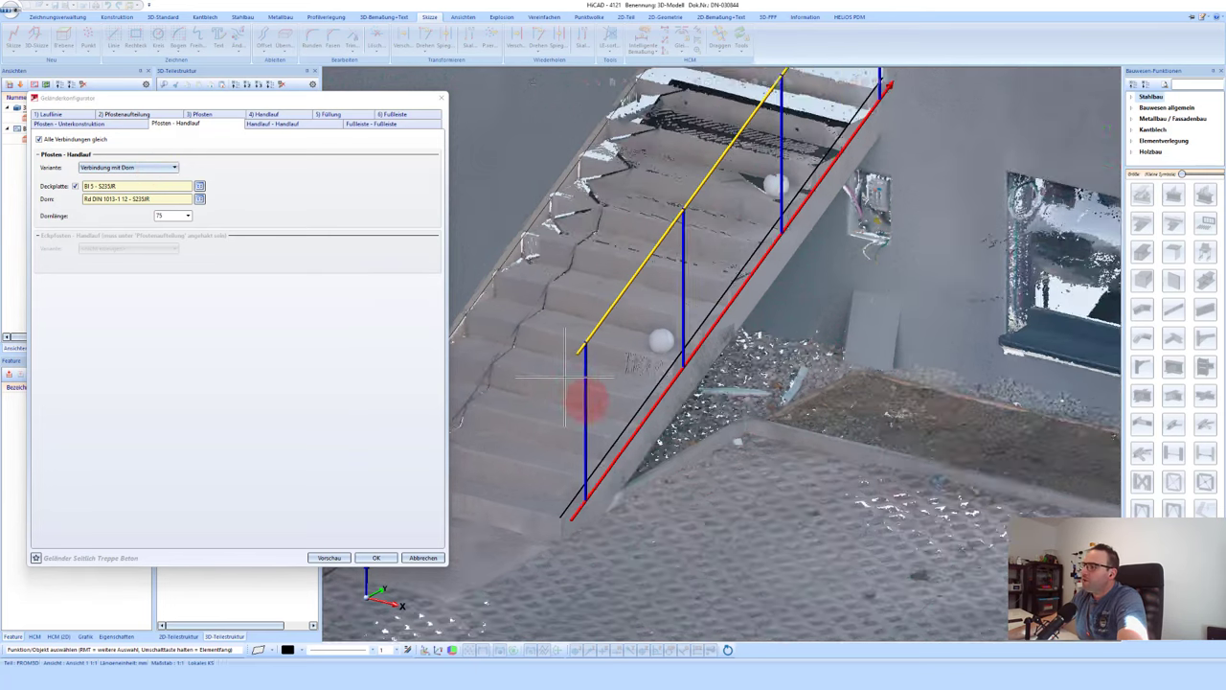
scroll(570, 375, down, 3)
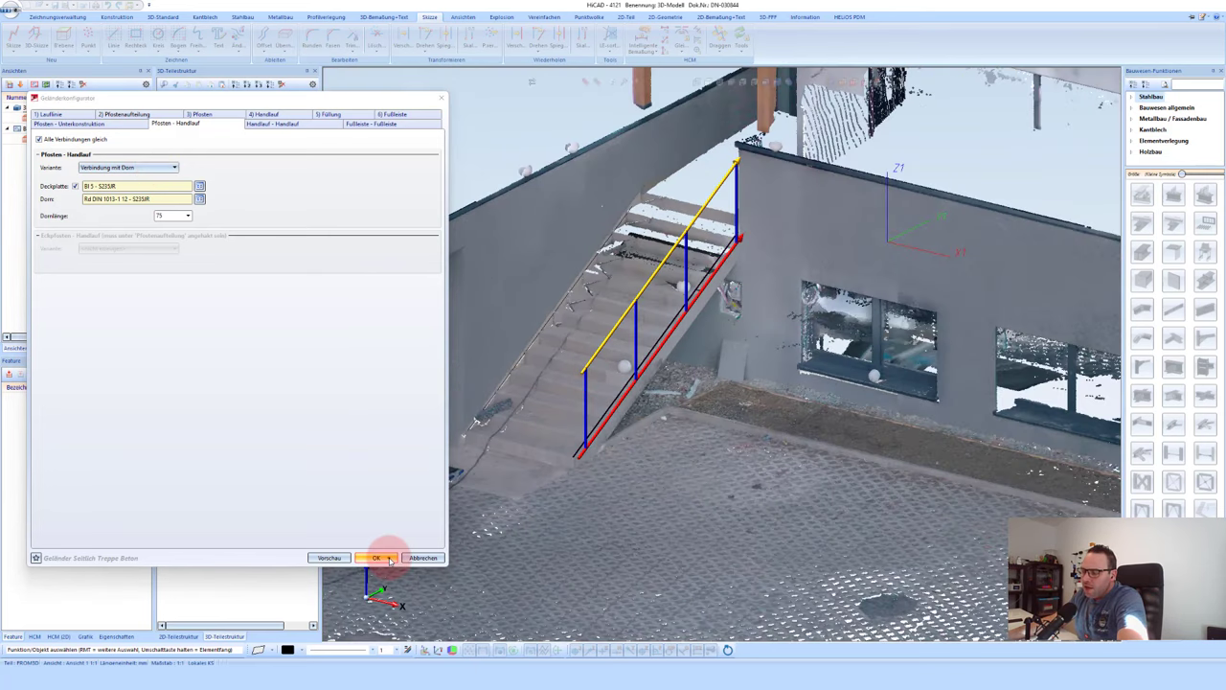
click(389, 559)
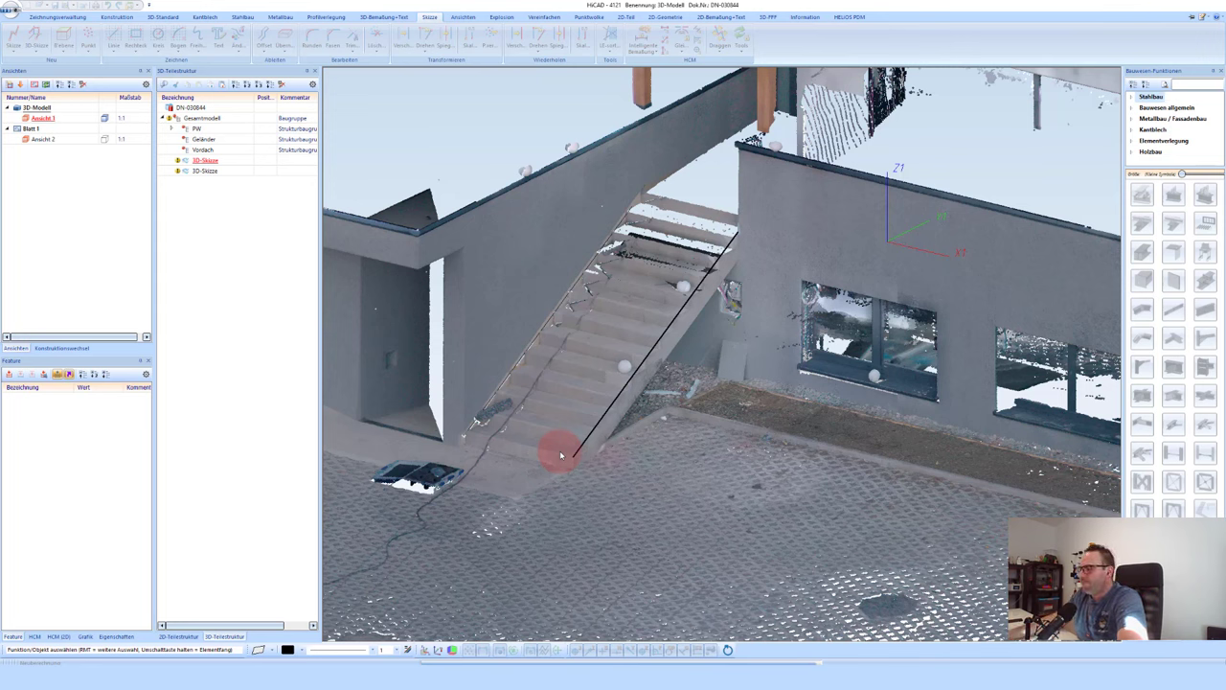
Step: Create the railing along the stair edge and inspect its lower end
click(607, 463)
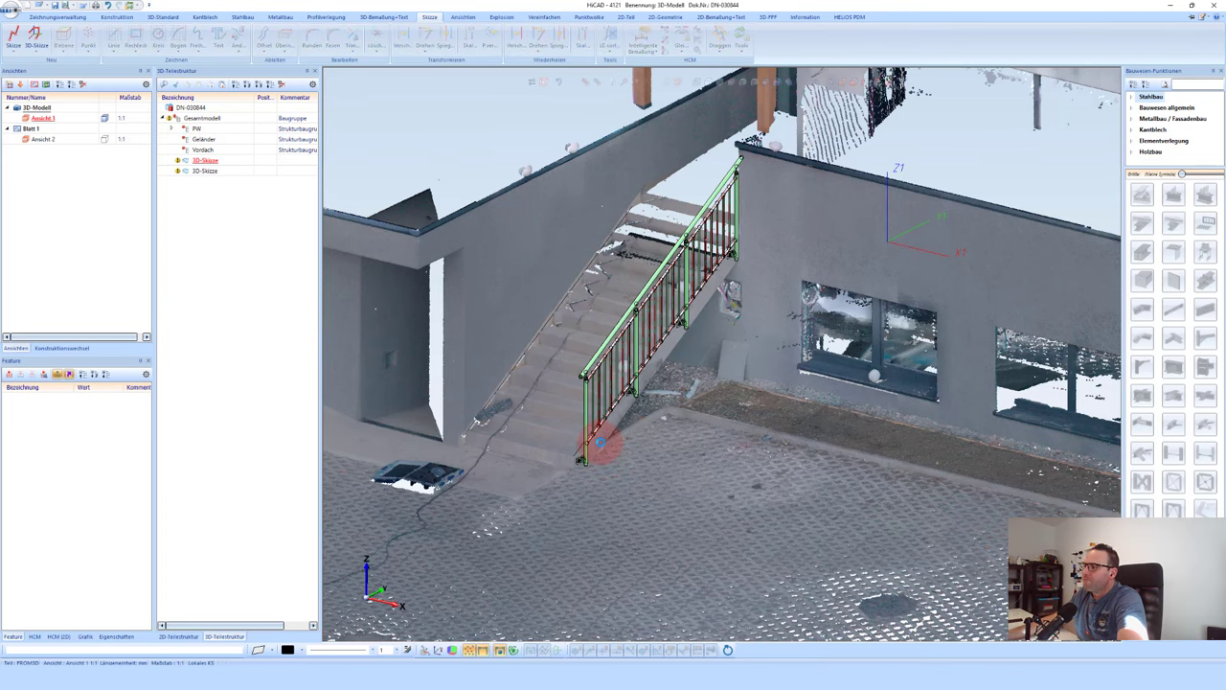
scroll(600, 444, up, 1)
scroll(599, 444, up, 1)
scroll(594, 443, up, 1)
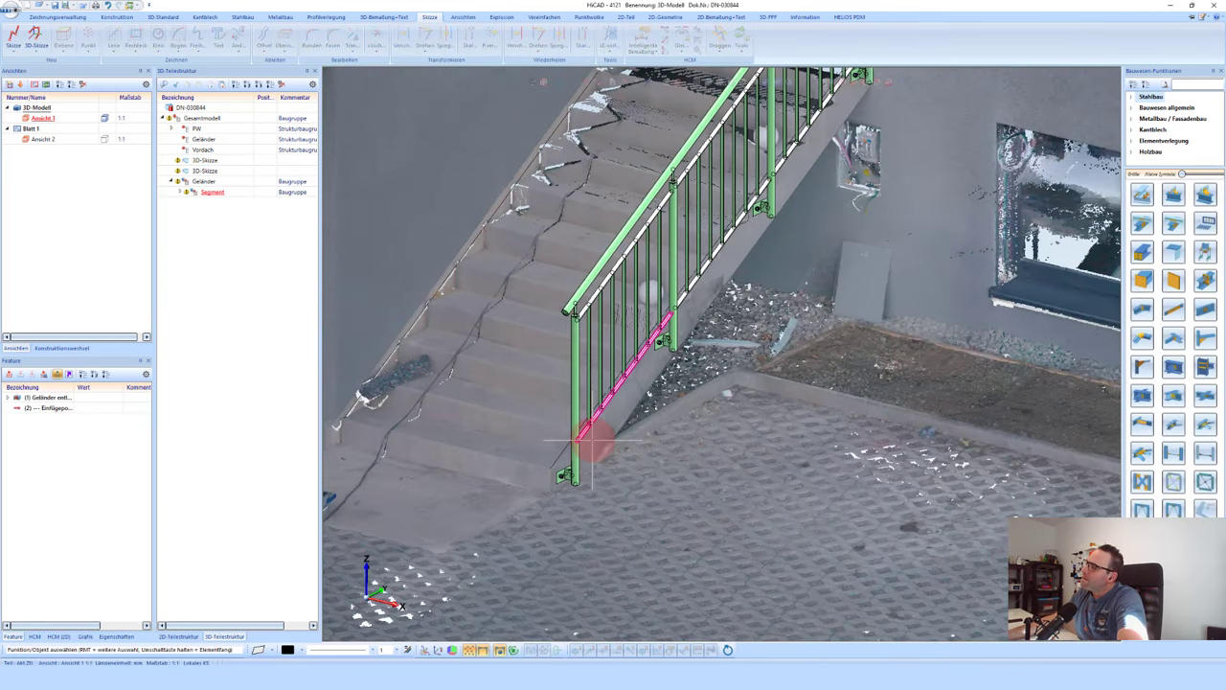
scroll(596, 445, up, 2)
scroll(604, 426, up, 1)
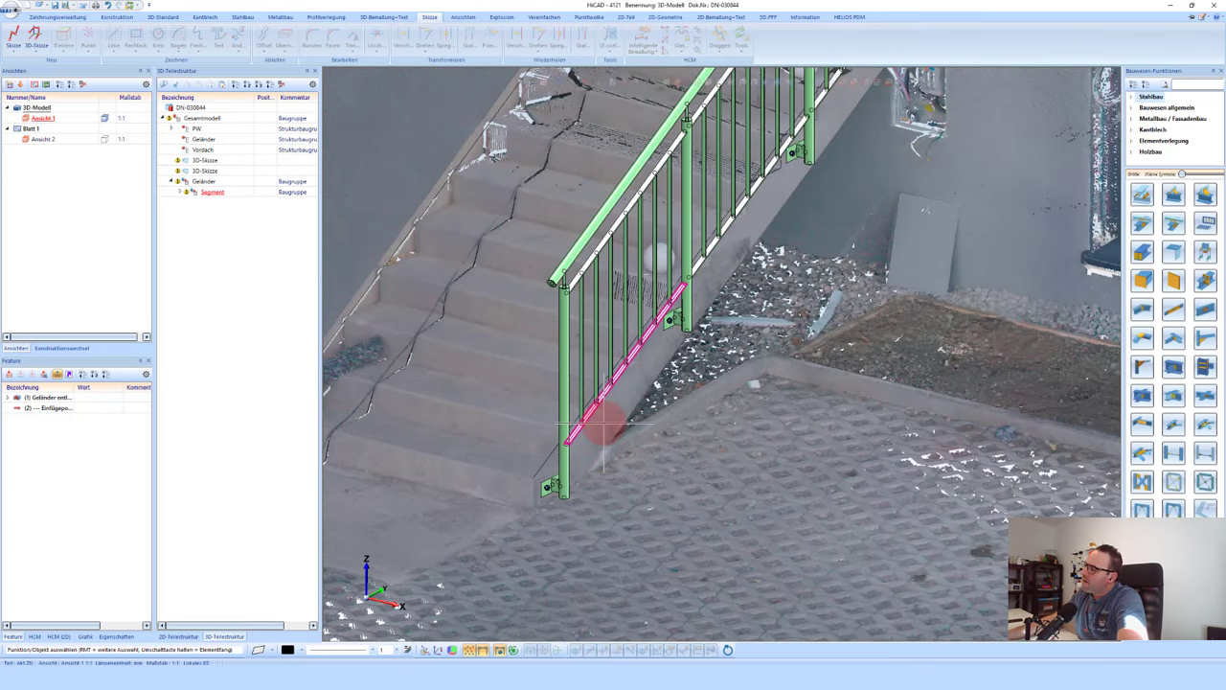
middle_drag(604, 426, 682, 369)
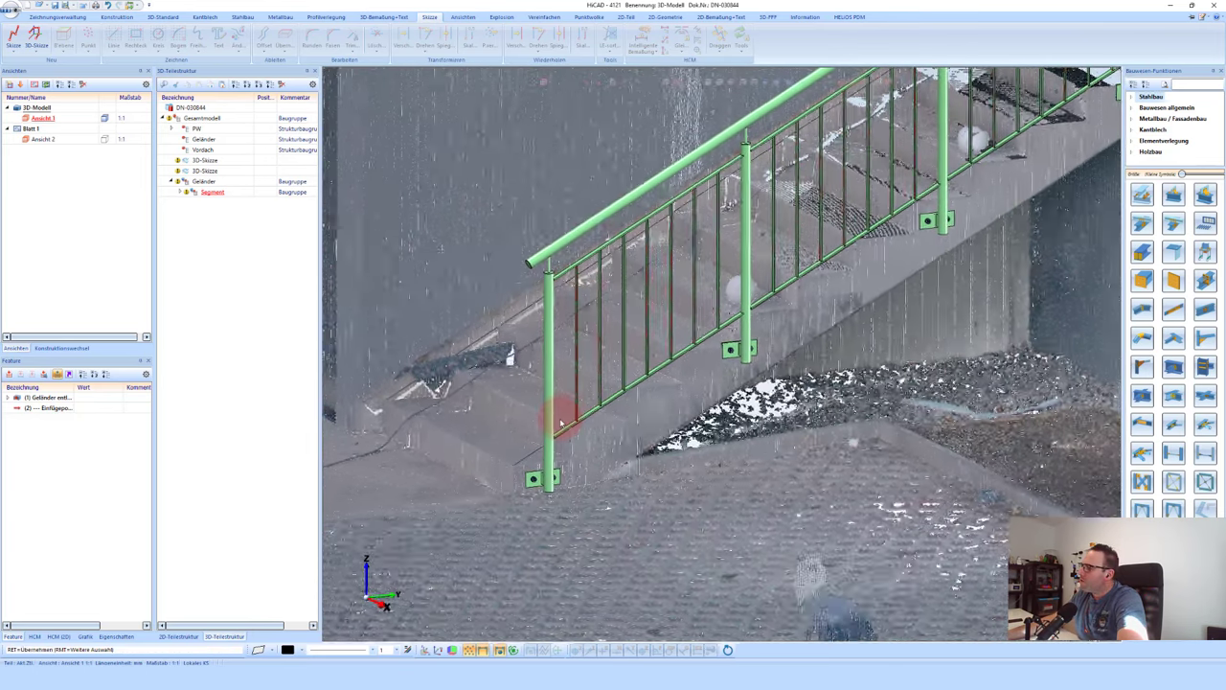
scroll(767, 321, up, 1)
scroll(776, 336, up, 1)
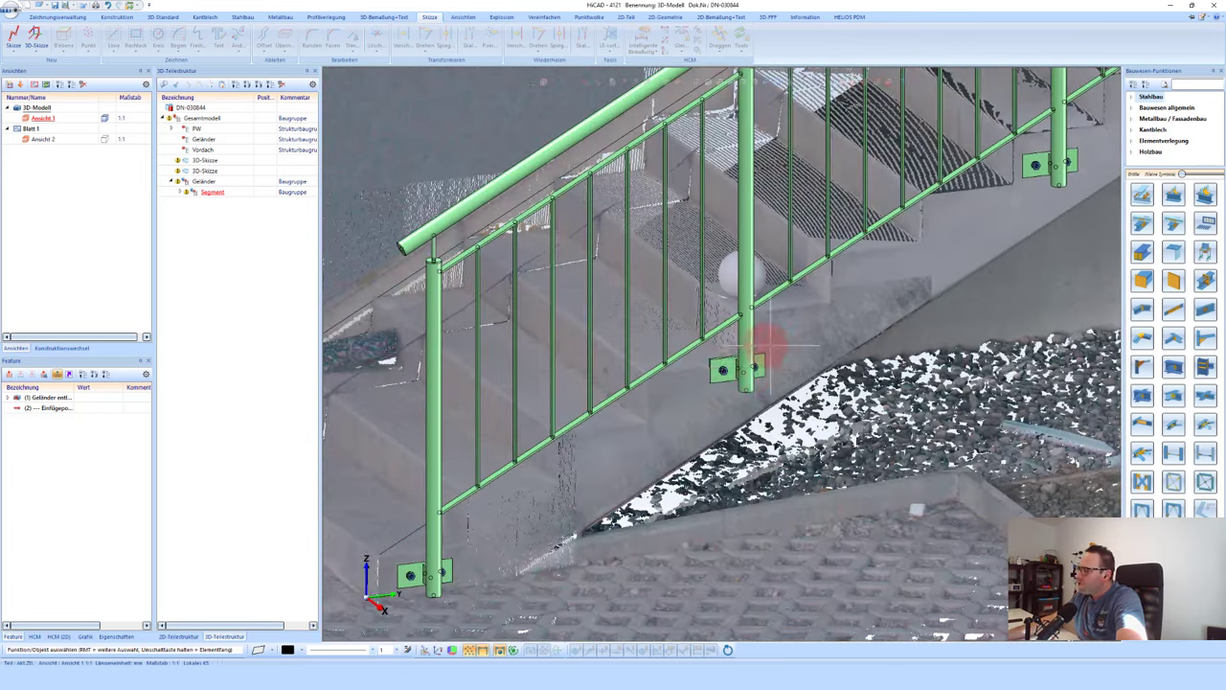
scroll(670, 389, down, 1)
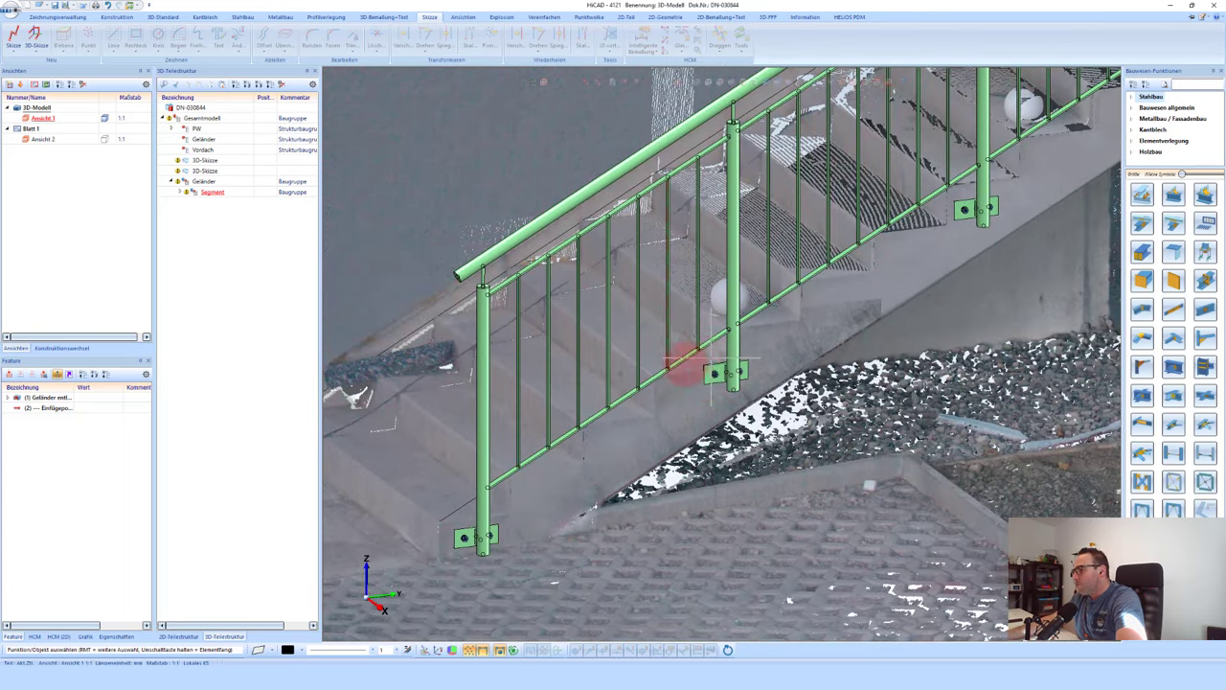
scroll(681, 367, down, 1)
Step: Orbit around the finished railing and select the Geländer feature in the Feature panel
middle_drag(635, 384, 977, 186)
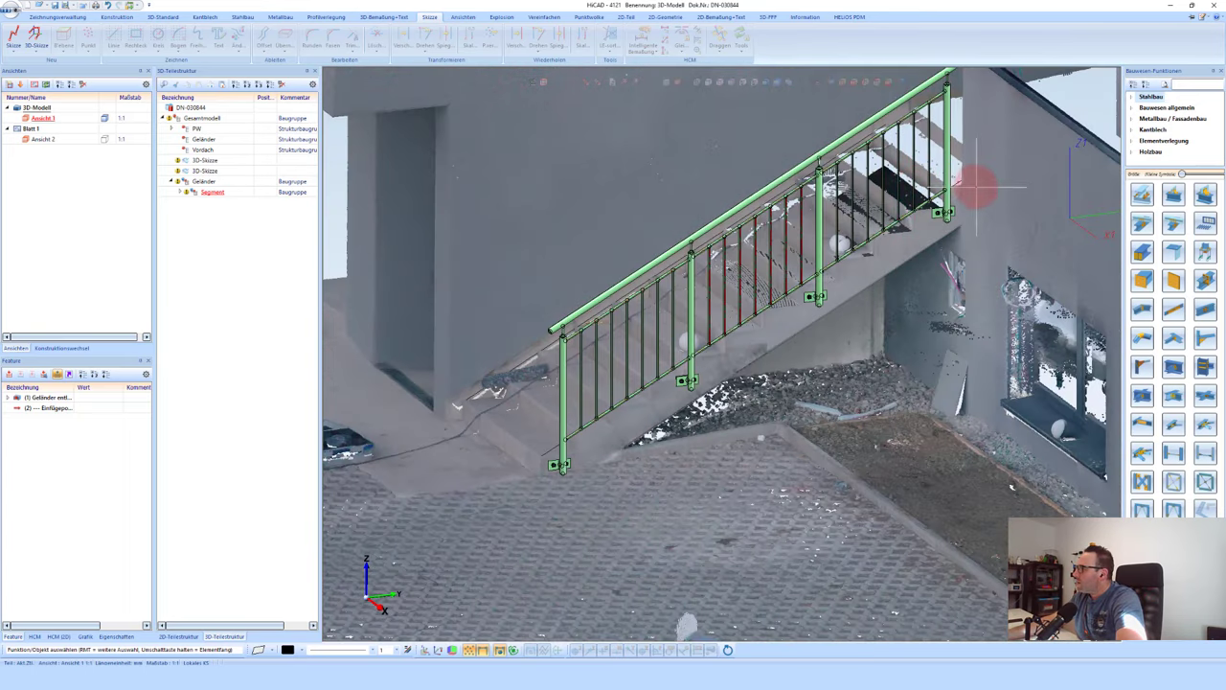
scroll(968, 192, up, 1)
scroll(963, 196, up, 1)
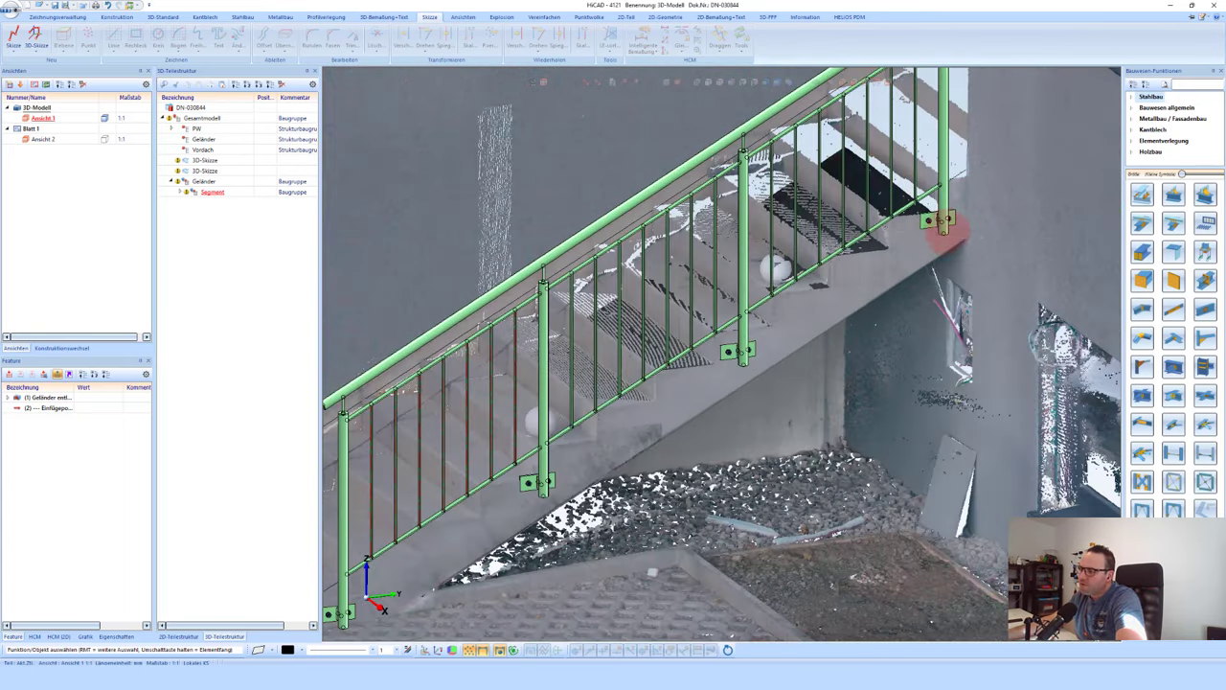
middle_drag(909, 252, 618, 398)
click(50, 398)
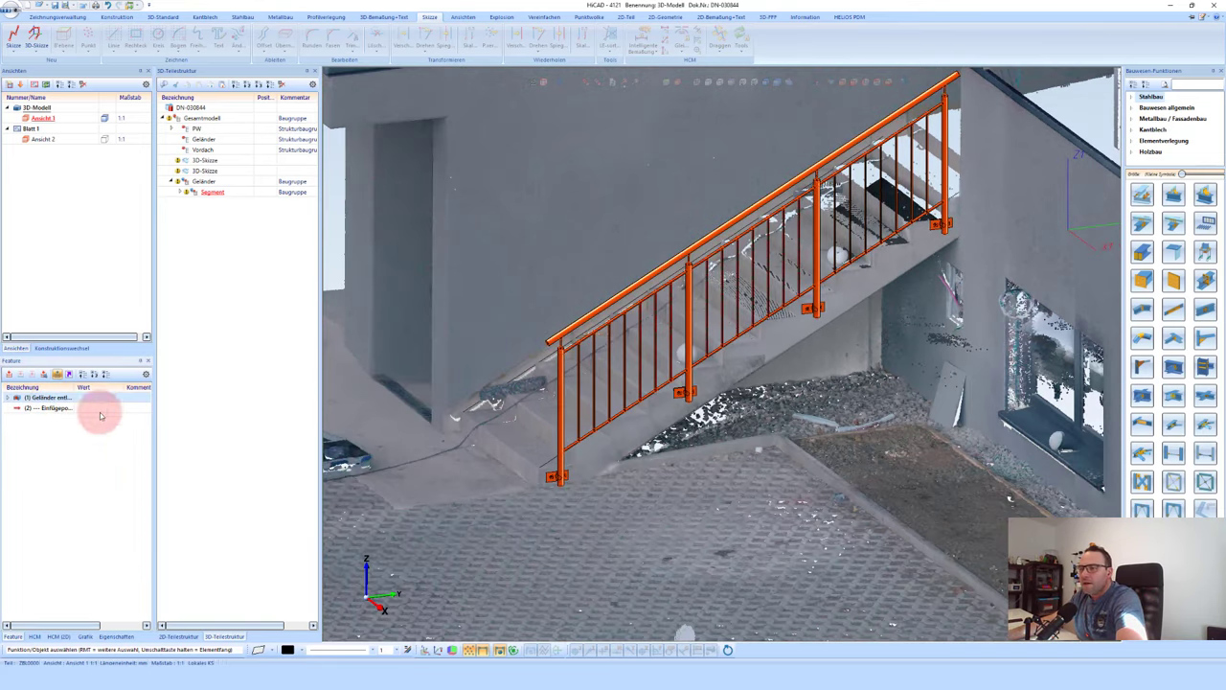
click(63, 398)
Step: Set the railing's Pfostenaufteilung to Individuell, giving Segment 1 posts 150 end distances
double_click(63, 397)
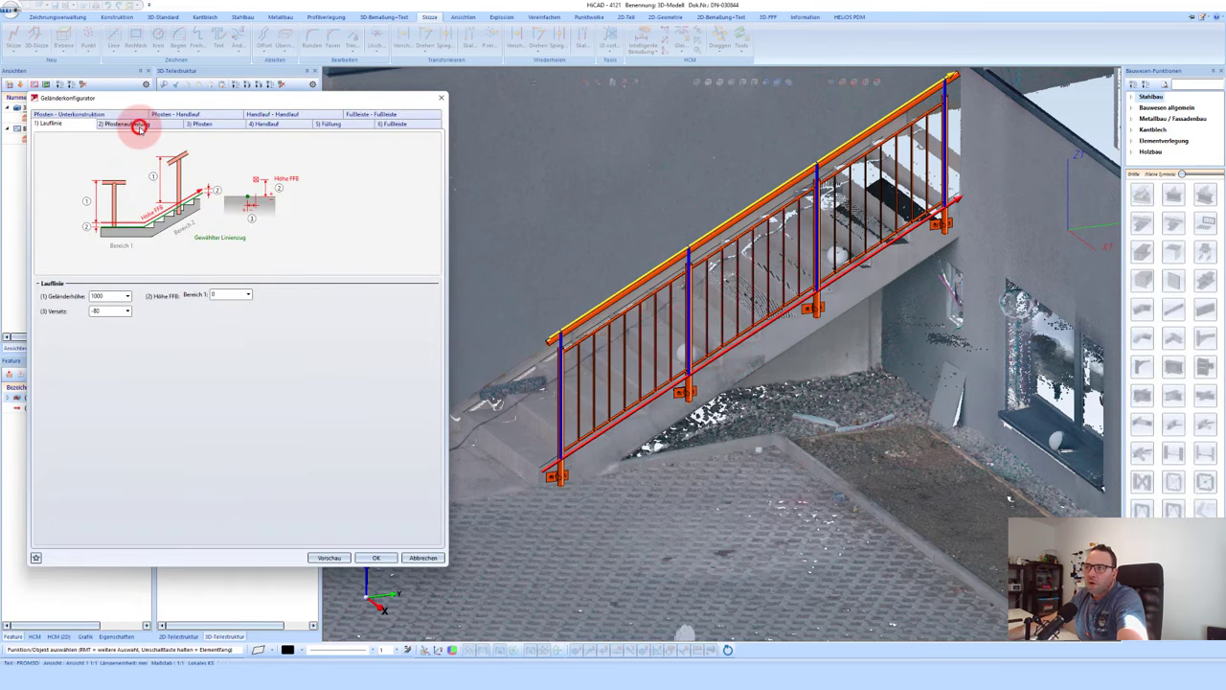
click(140, 124)
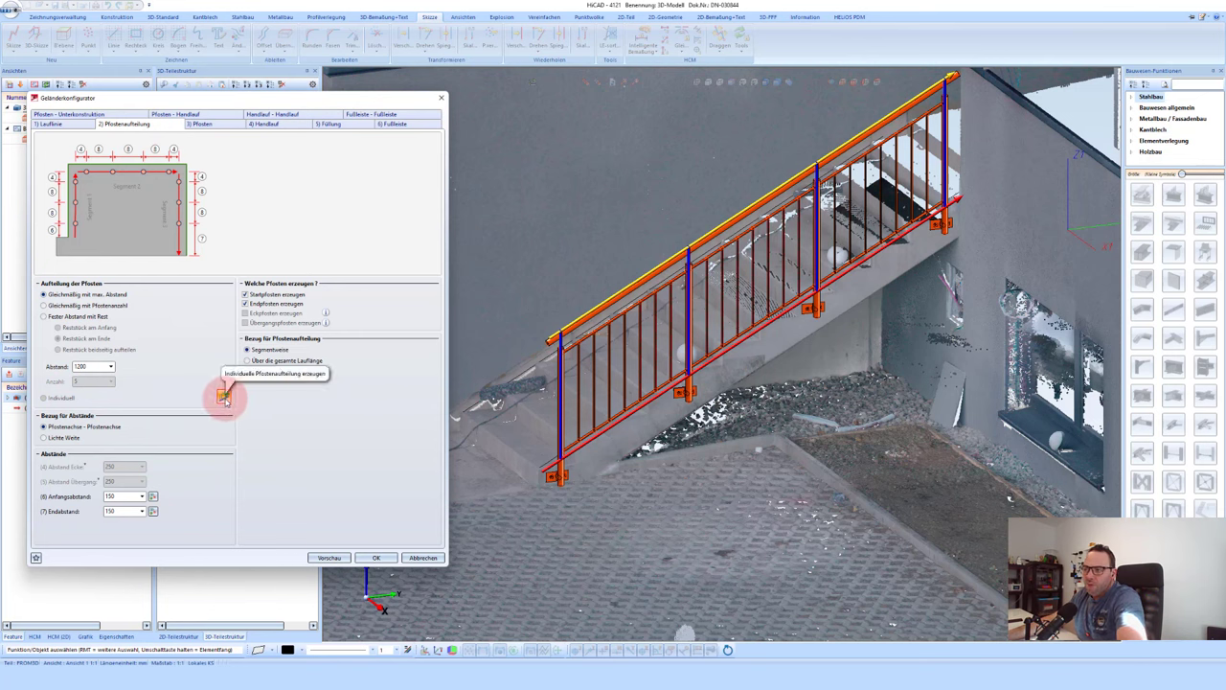
click(224, 396)
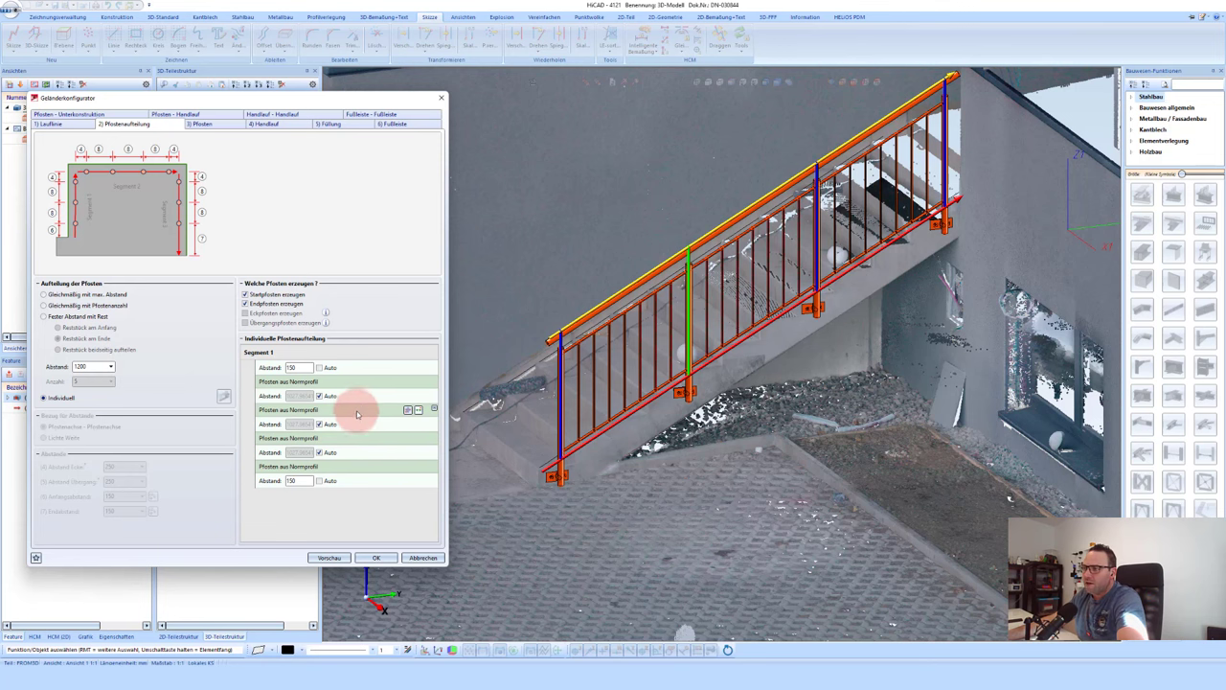
Step: Move the first intermediate railing post onto a point picked in the scan
scroll(728, 393, up, 1)
scroll(728, 393, up, 2)
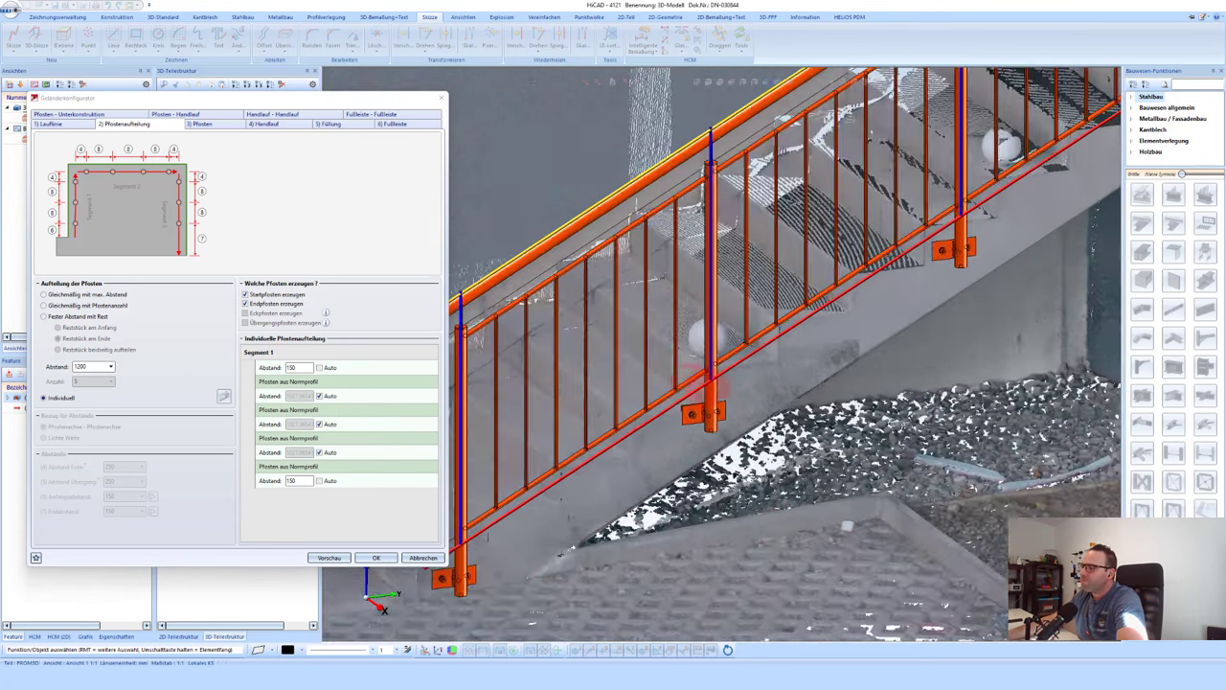
scroll(728, 393, up, 2)
scroll(747, 393, up, 2)
scroll(761, 397, down, 1)
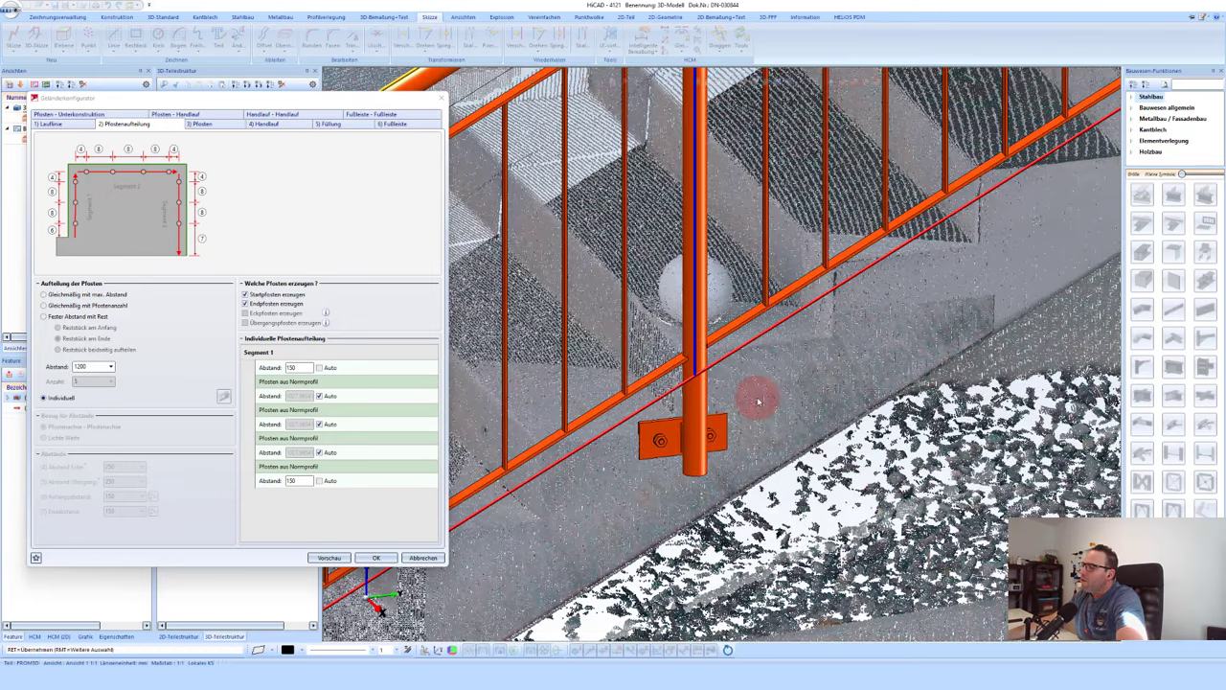
scroll(738, 393, down, 1)
scroll(731, 386, down, 2)
scroll(730, 383, up, 1)
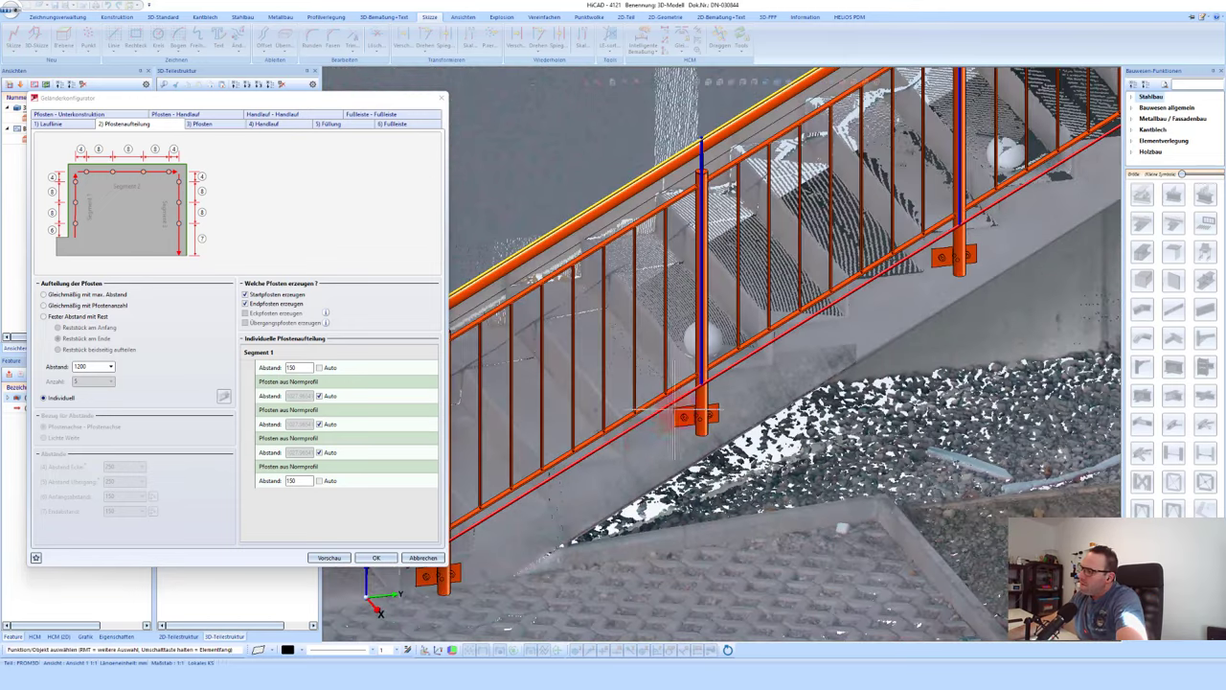
scroll(736, 383, up, 1)
scroll(741, 384, up, 1)
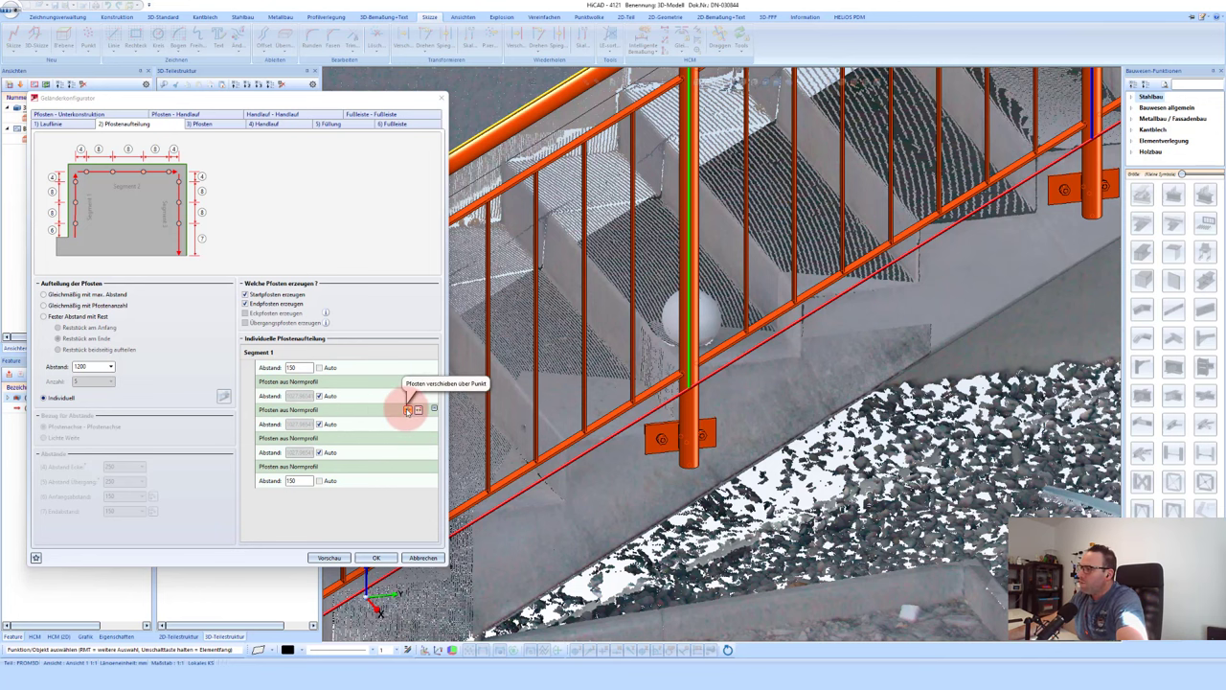
click(407, 409)
scroll(751, 365, up, 2)
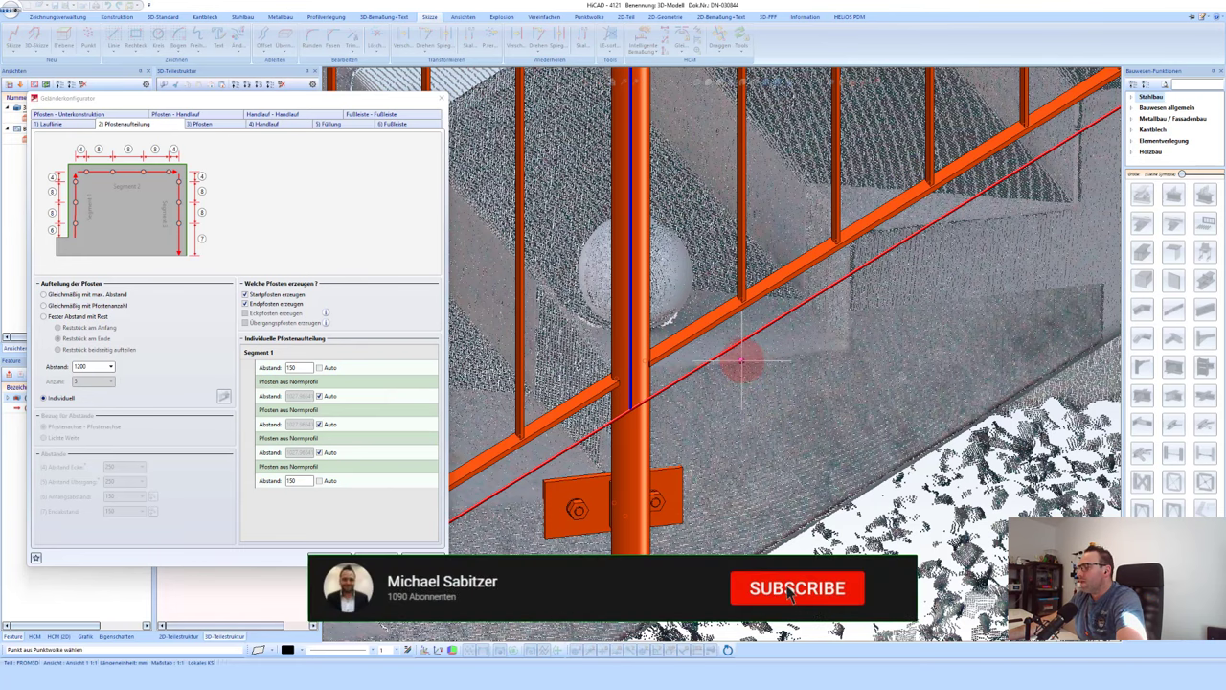
click(746, 363)
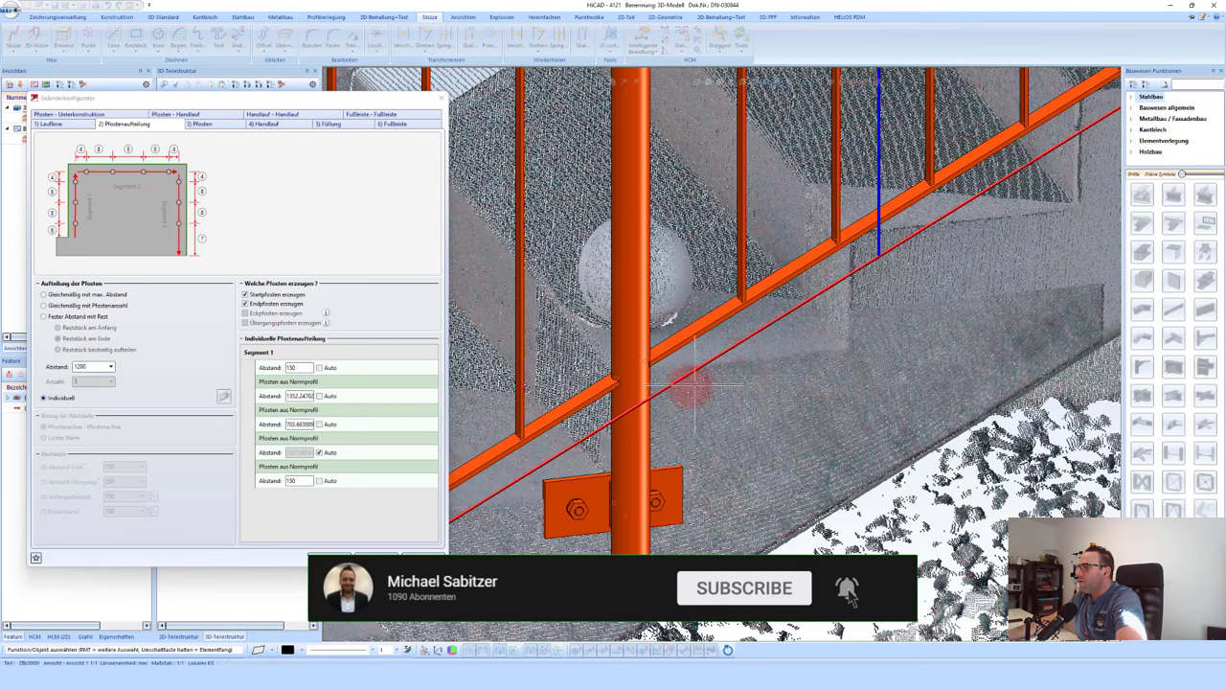
scroll(734, 369, down, 1)
scroll(734, 369, up, 1)
scroll(734, 369, down, 1)
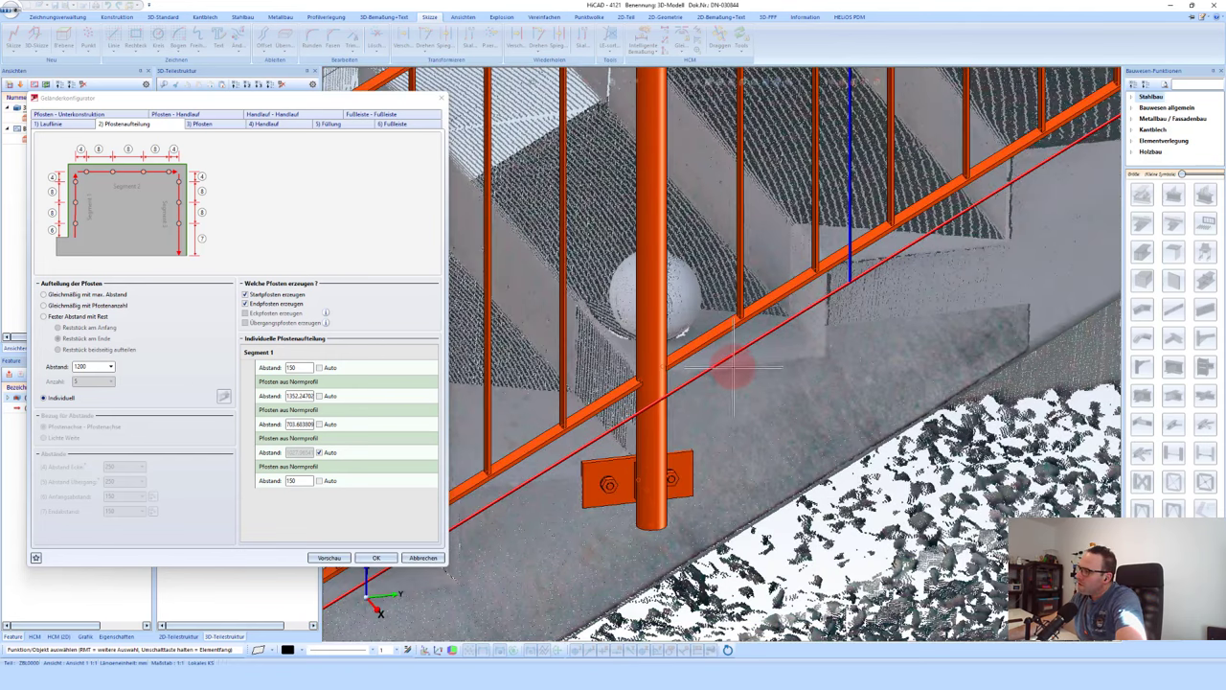
mouse_move(408, 410)
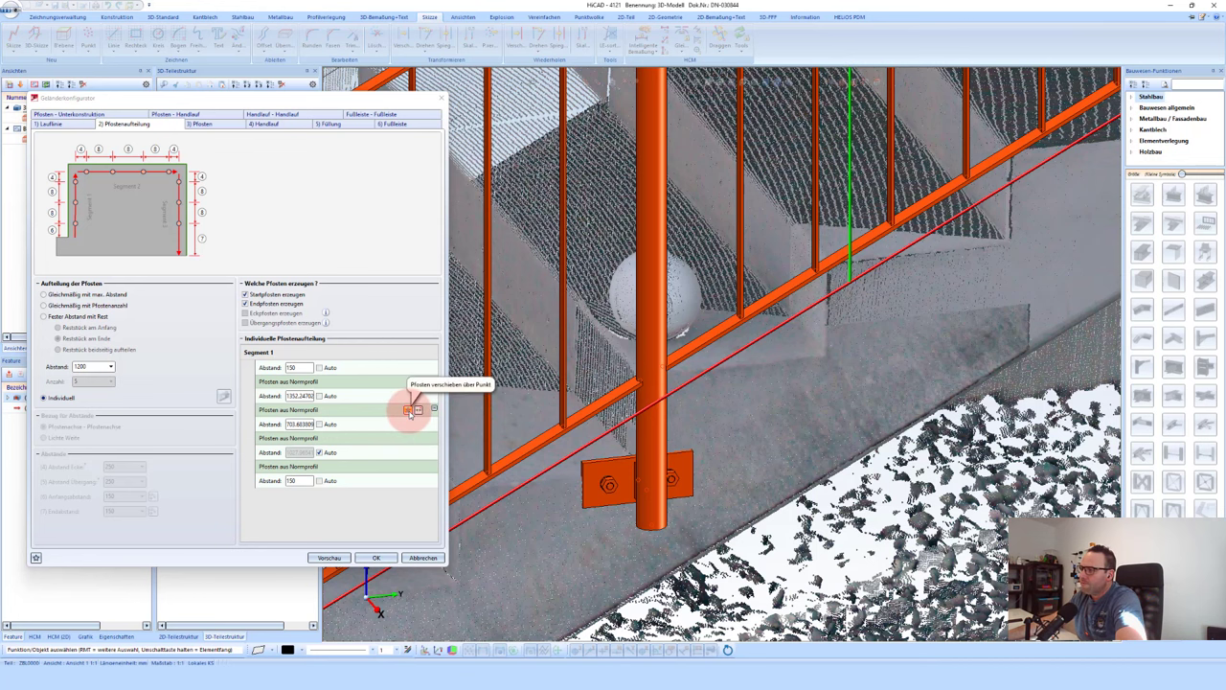
Step: Move the next post onto a scan point and orbit to check the post positions
click(409, 410)
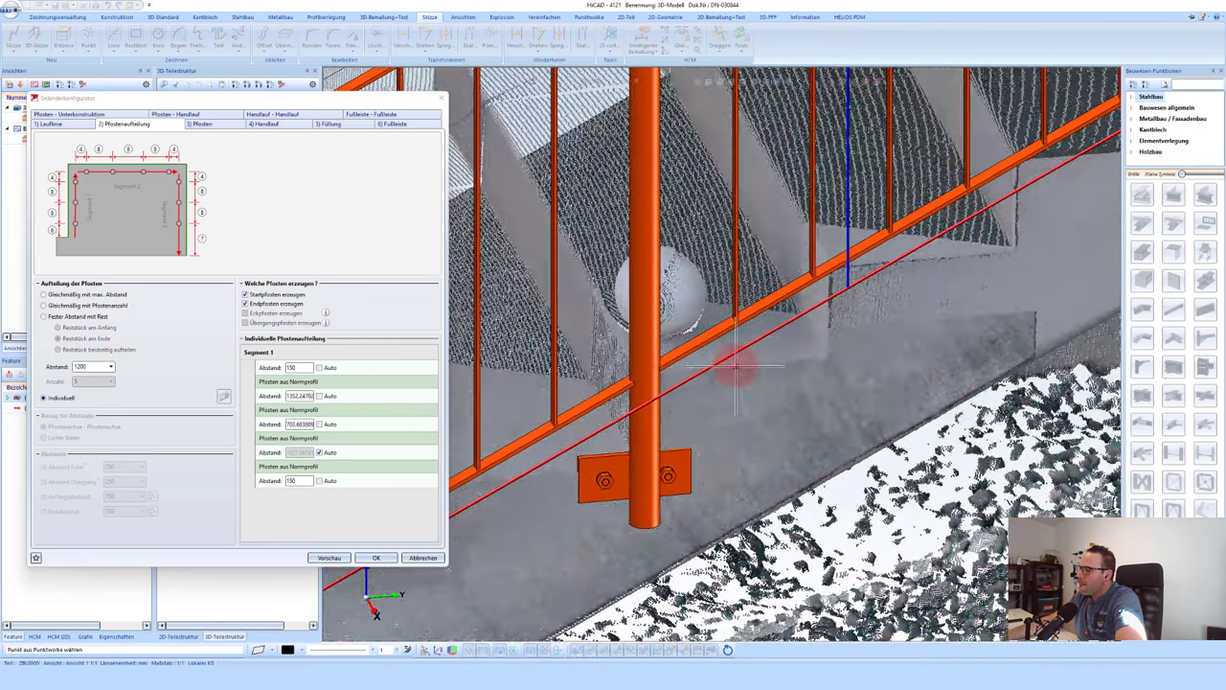
click(738, 372)
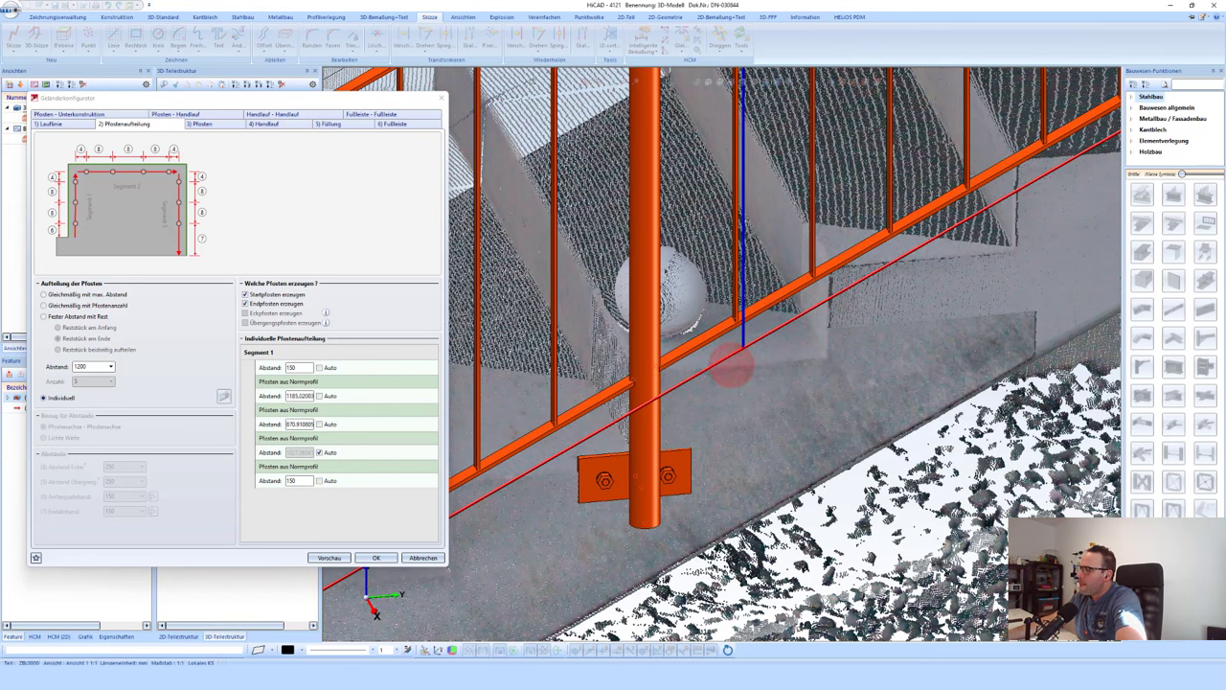
scroll(714, 384, down, 1)
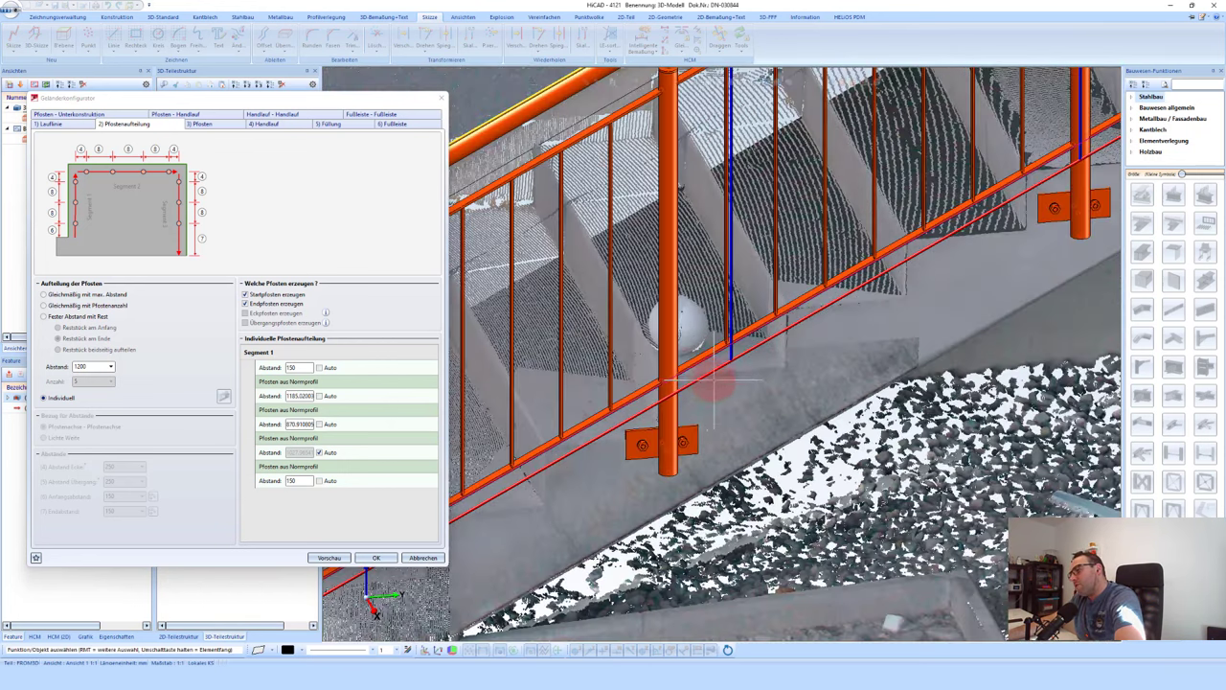
scroll(690, 379, down, 1)
scroll(671, 375, down, 1)
middle_drag(666, 377, 849, 301)
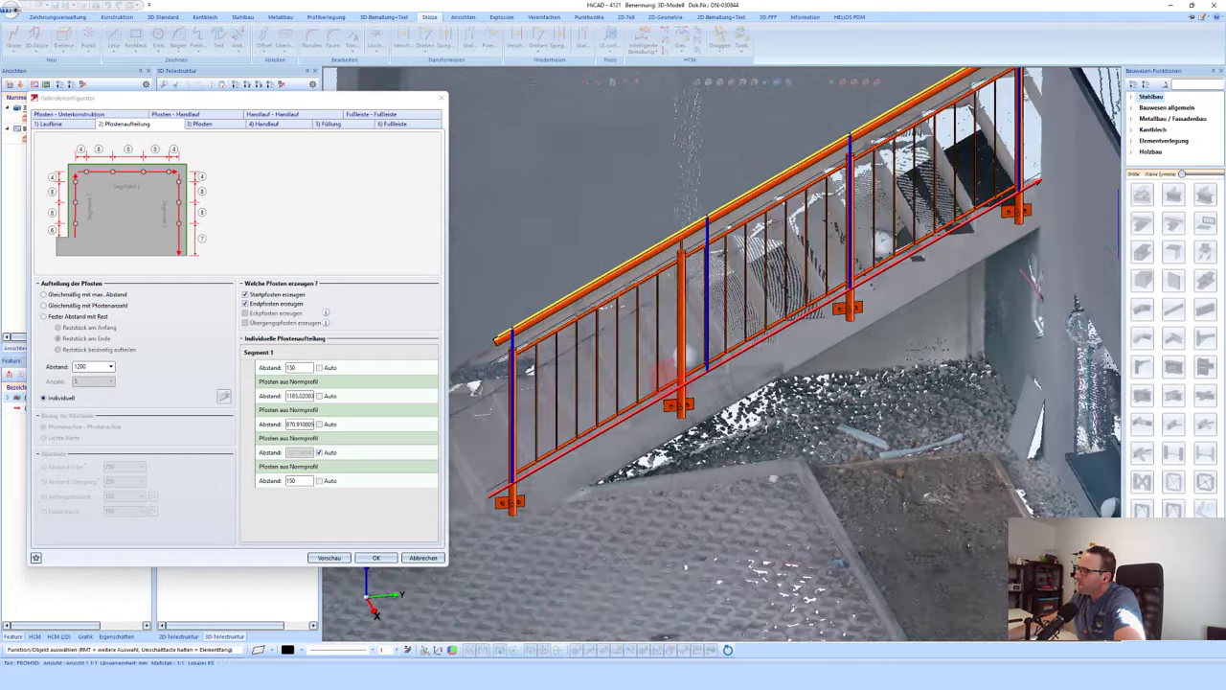
scroll(849, 301, up, 1)
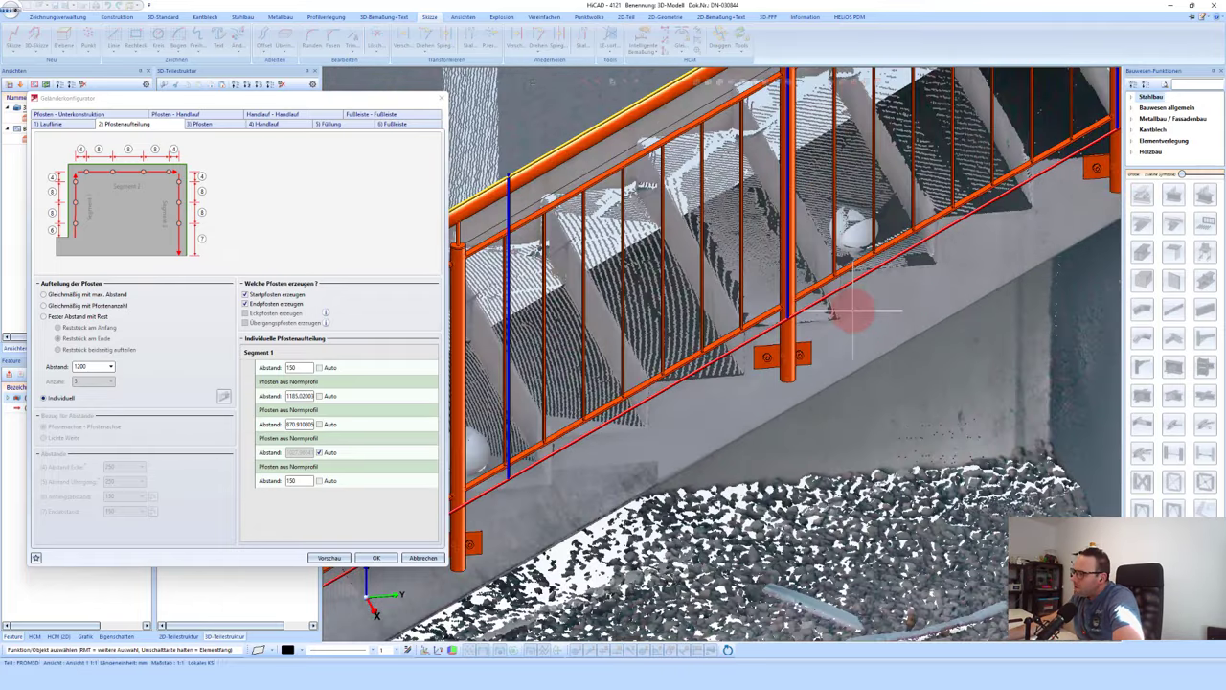
middle_drag(836, 334, 996, 230)
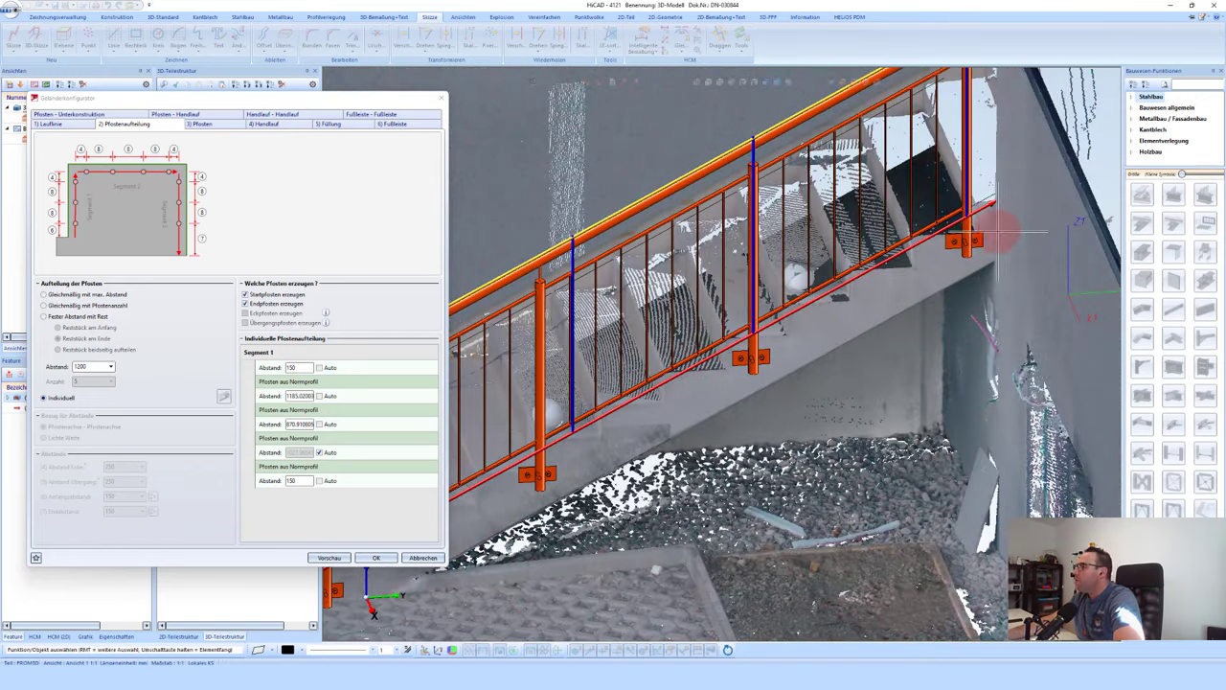
scroll(996, 230, up, 2)
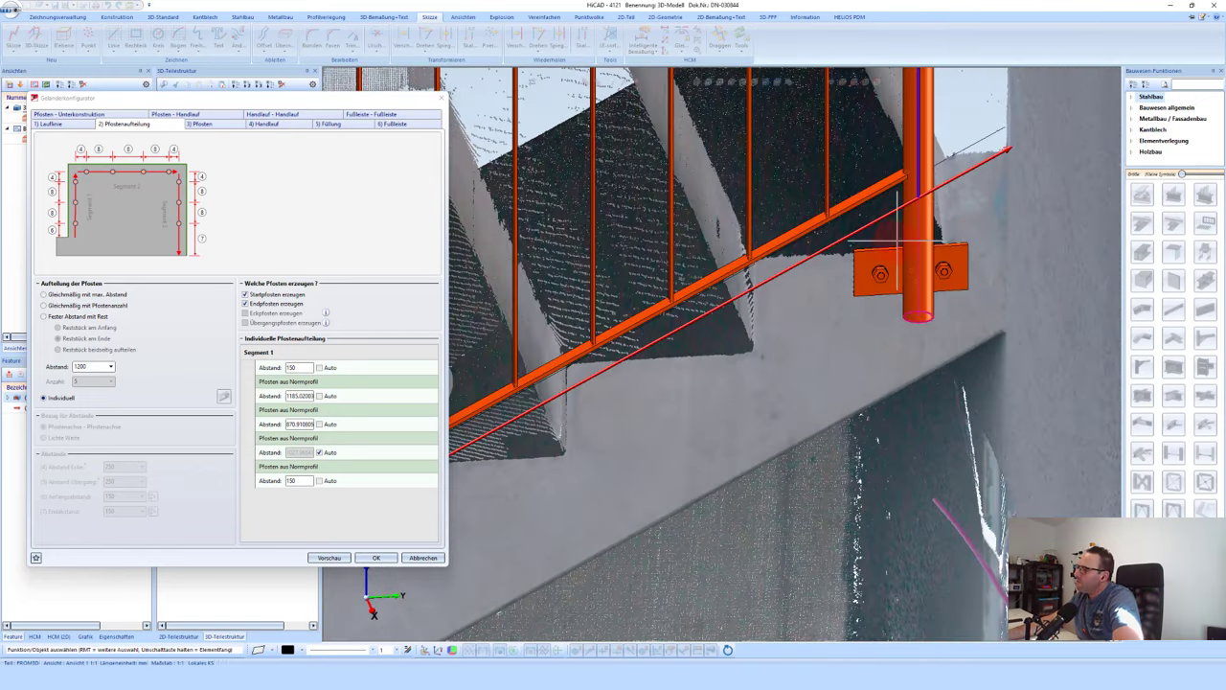
scroll(944, 257, down, 2)
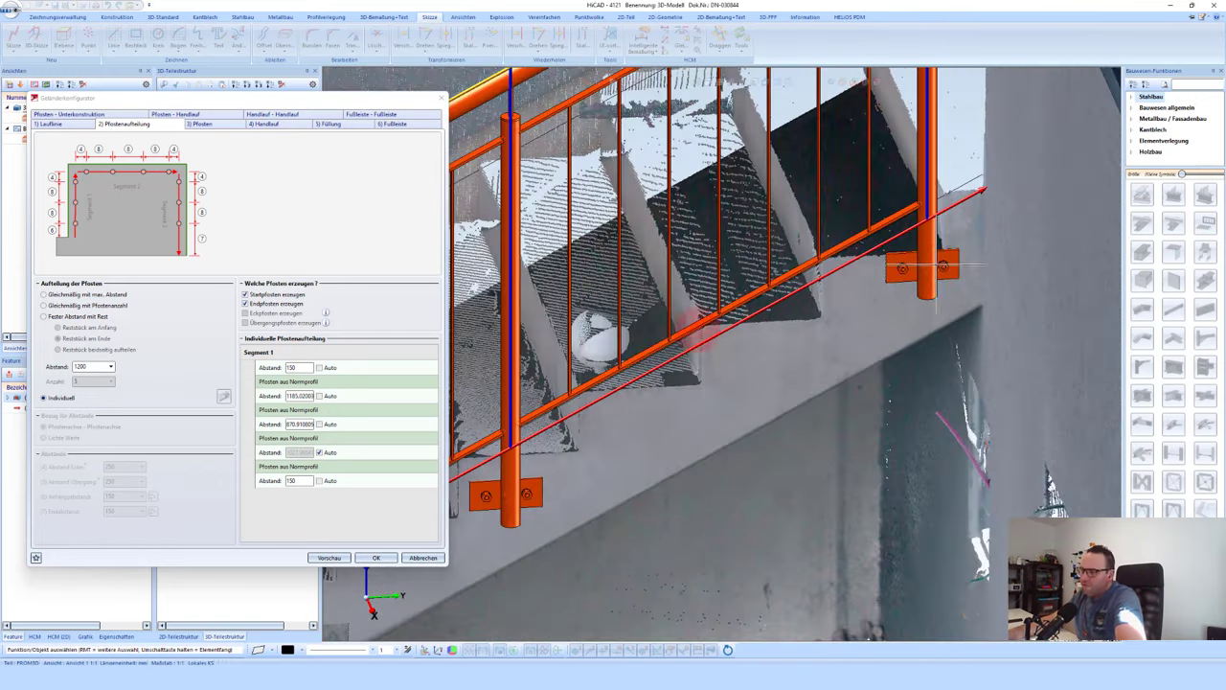
Step: Set the last post's distance to 250, preview it, and apply the railing
double_click(288, 484)
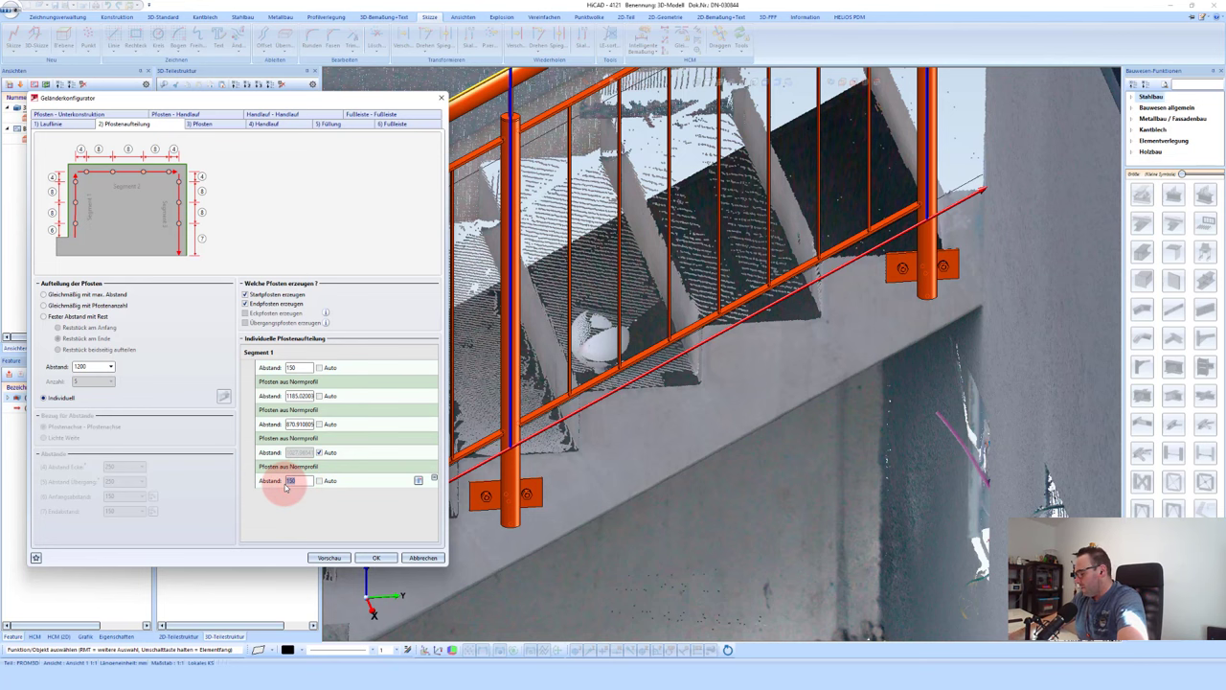
text(200)
click(297, 367)
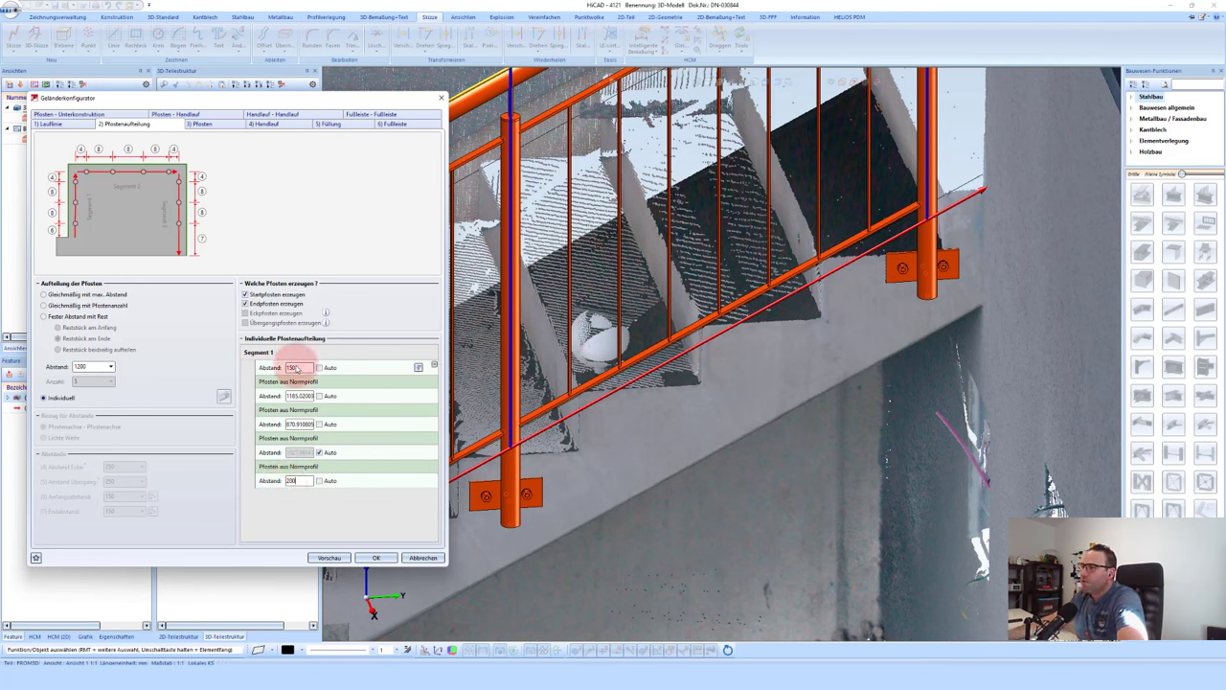
click(627, 399)
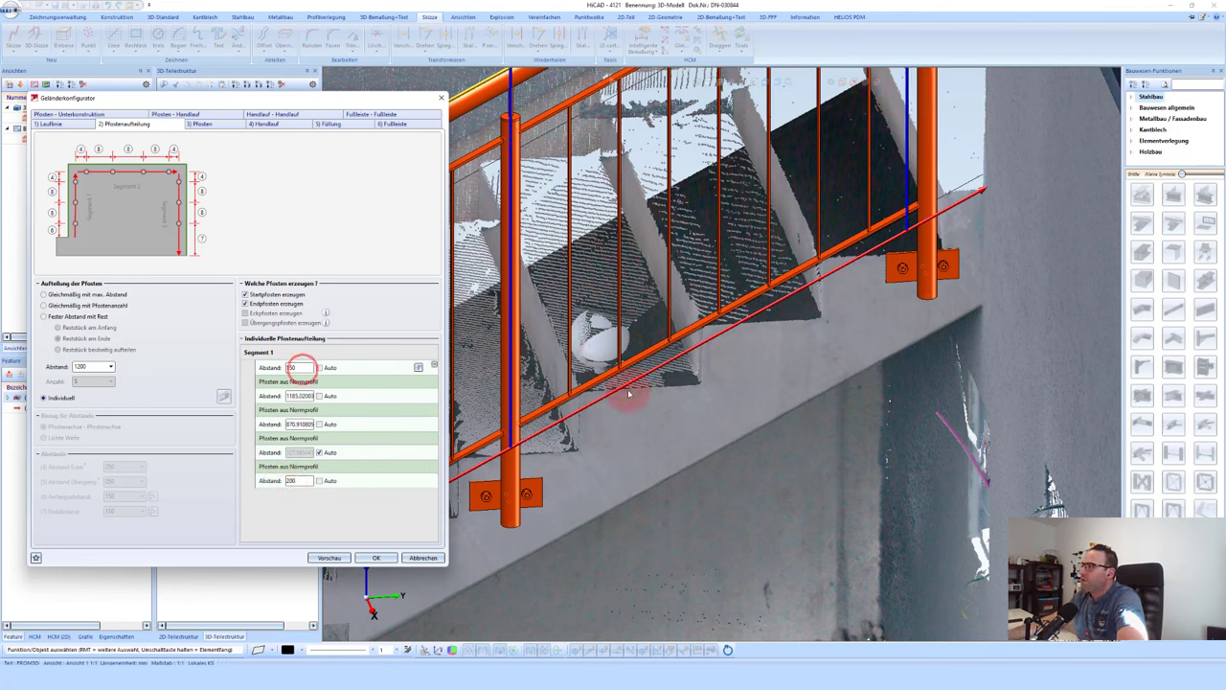
double_click(290, 481)
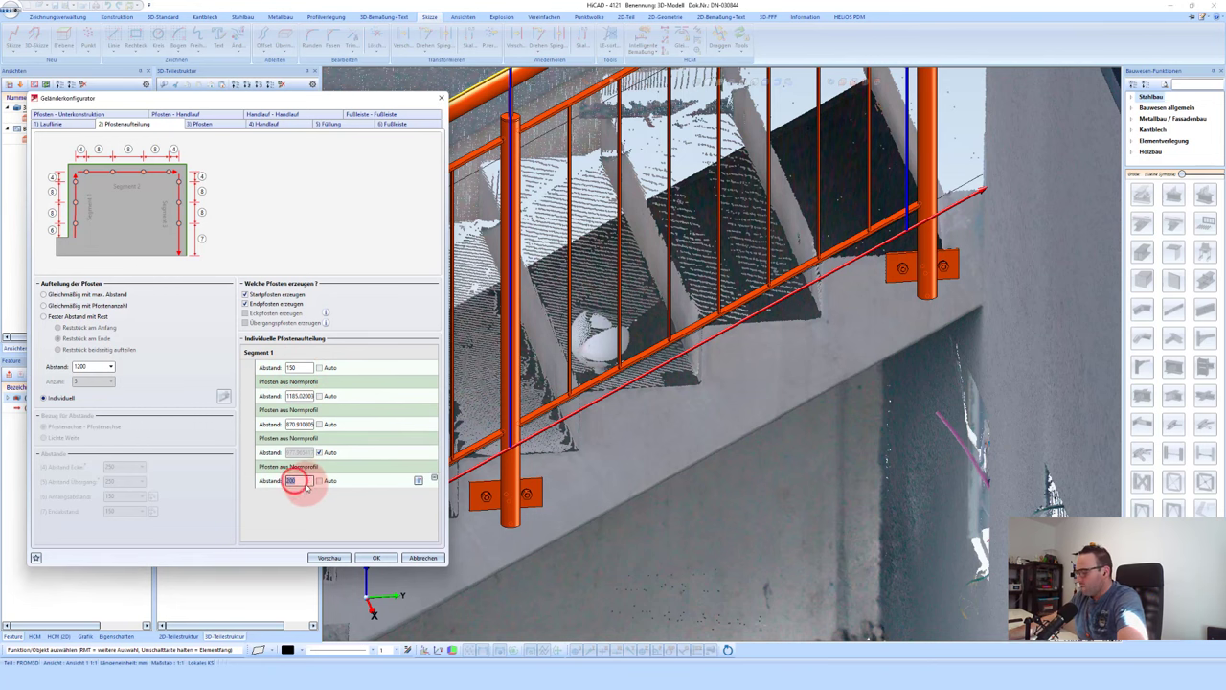
text(250)
click(875, 323)
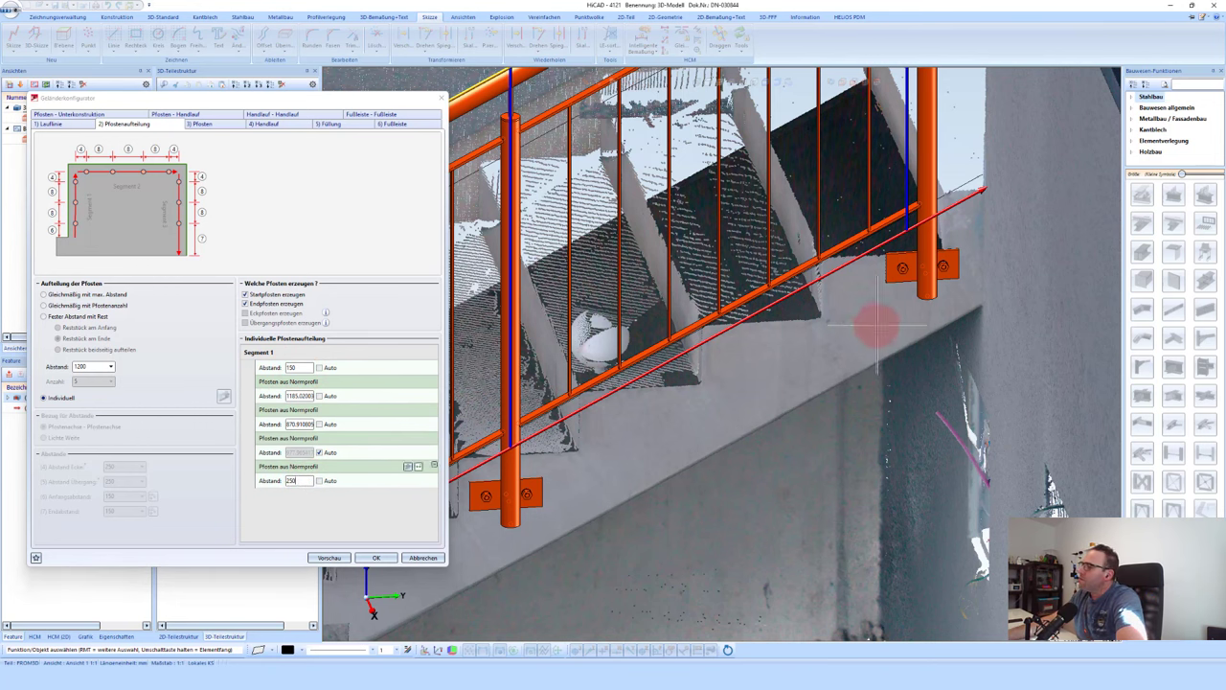
click(835, 347)
middle_drag(861, 316, 854, 329)
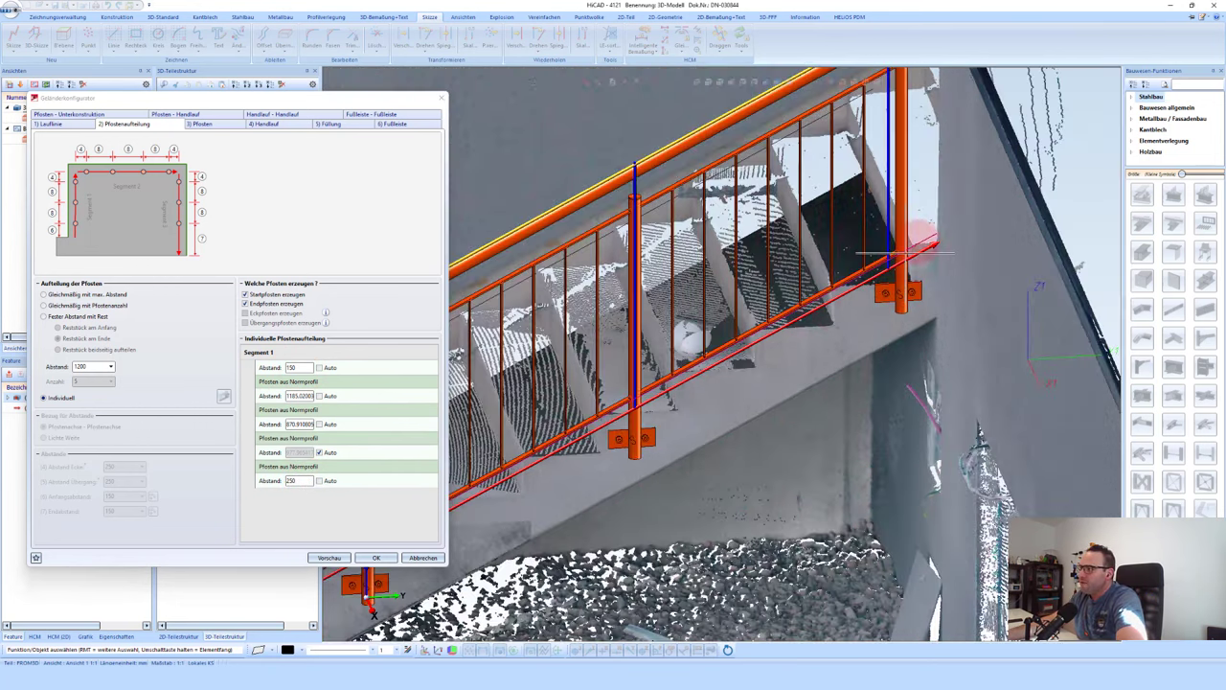
click(287, 529)
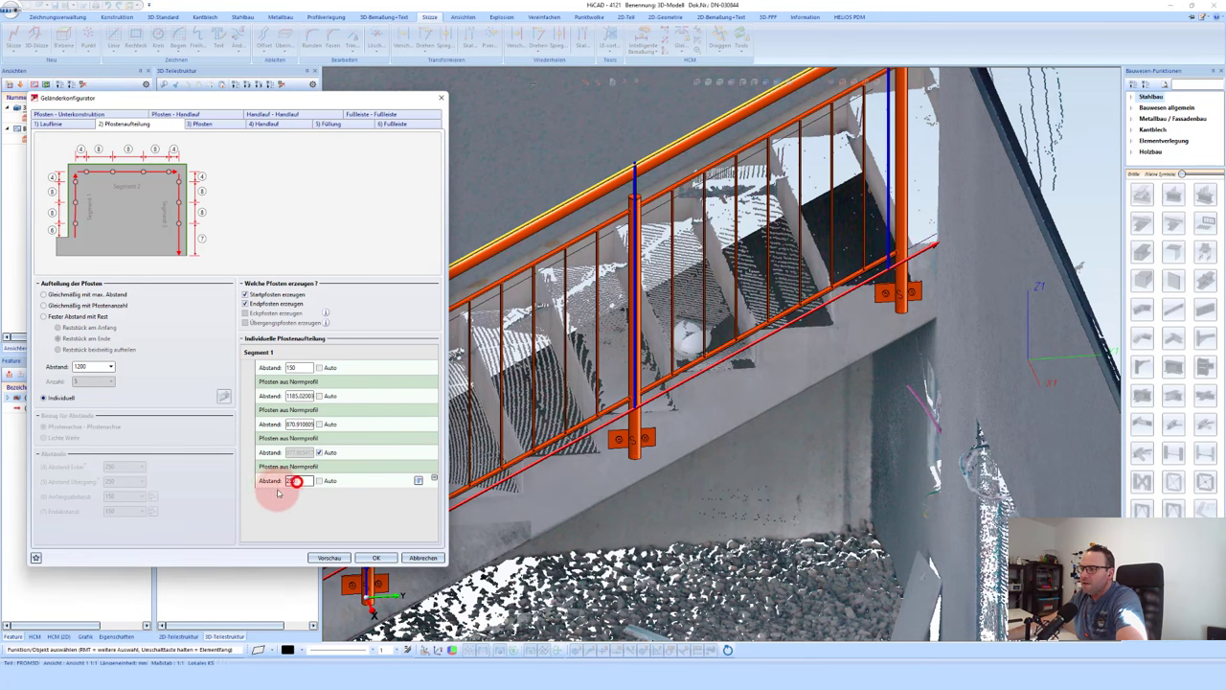
mouse_move(945, 383)
middle_down()
mouse_move(915, 362)
mouse_move(592, 503)
middle_up()
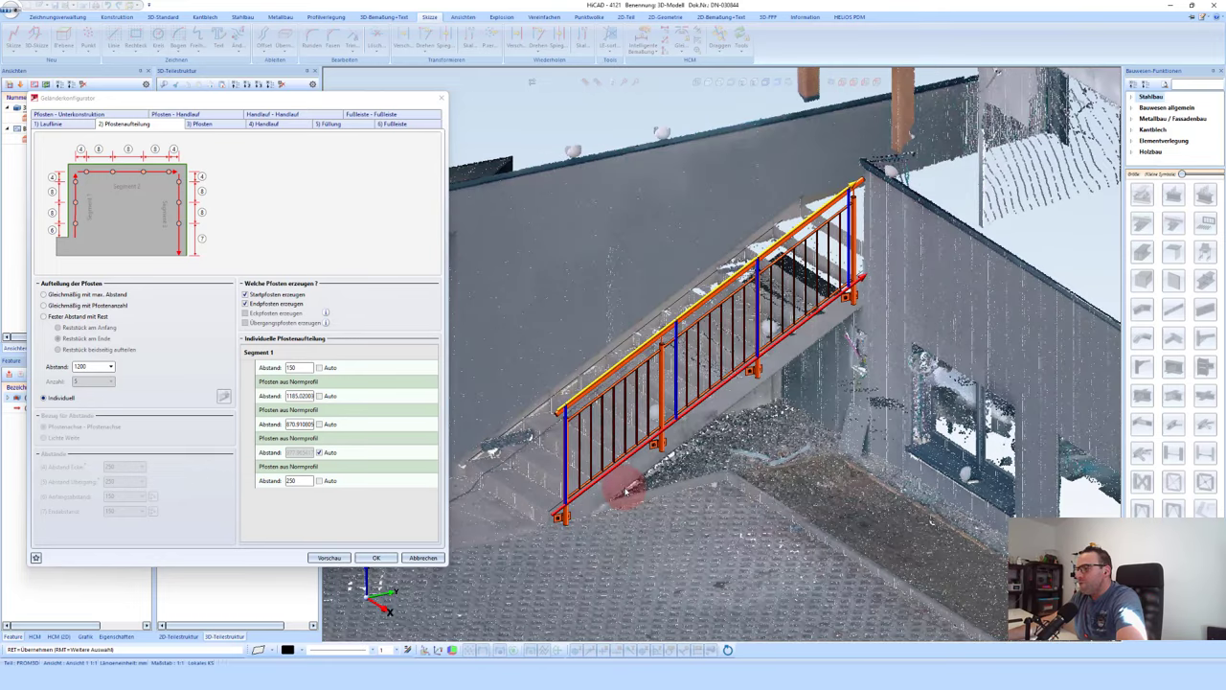
click(377, 559)
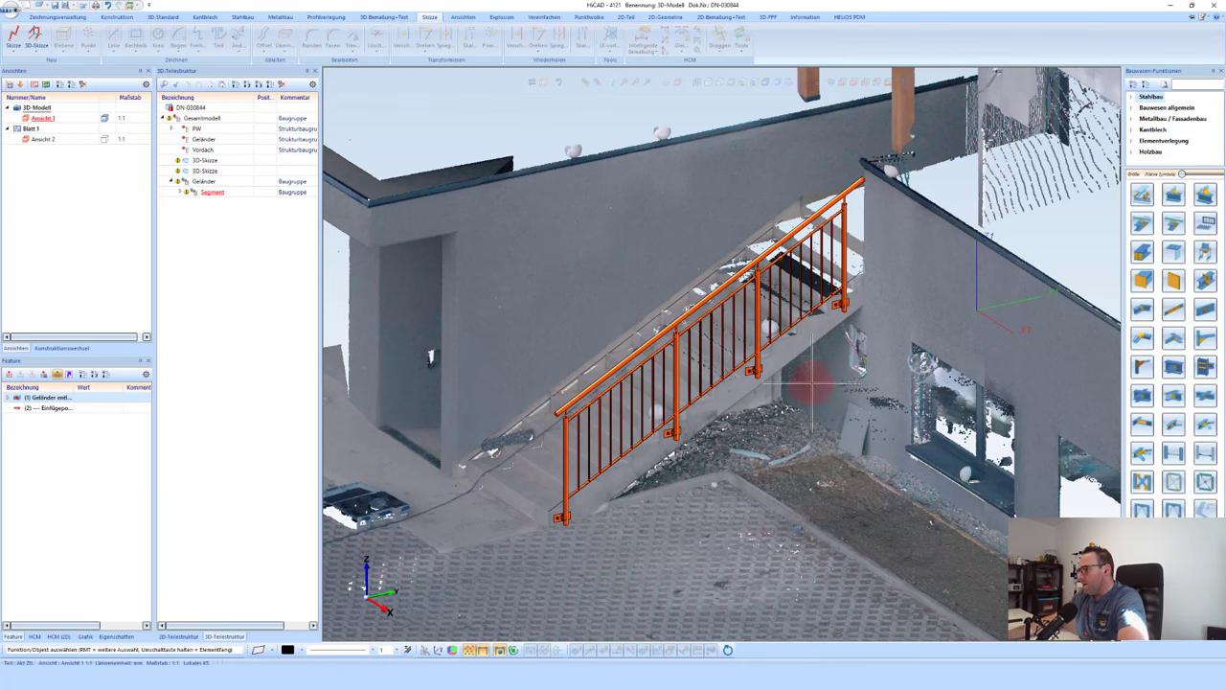
Step: Zoom to the middle post bracket and place the mounting plate behind the post
scroll(848, 316, up, 2)
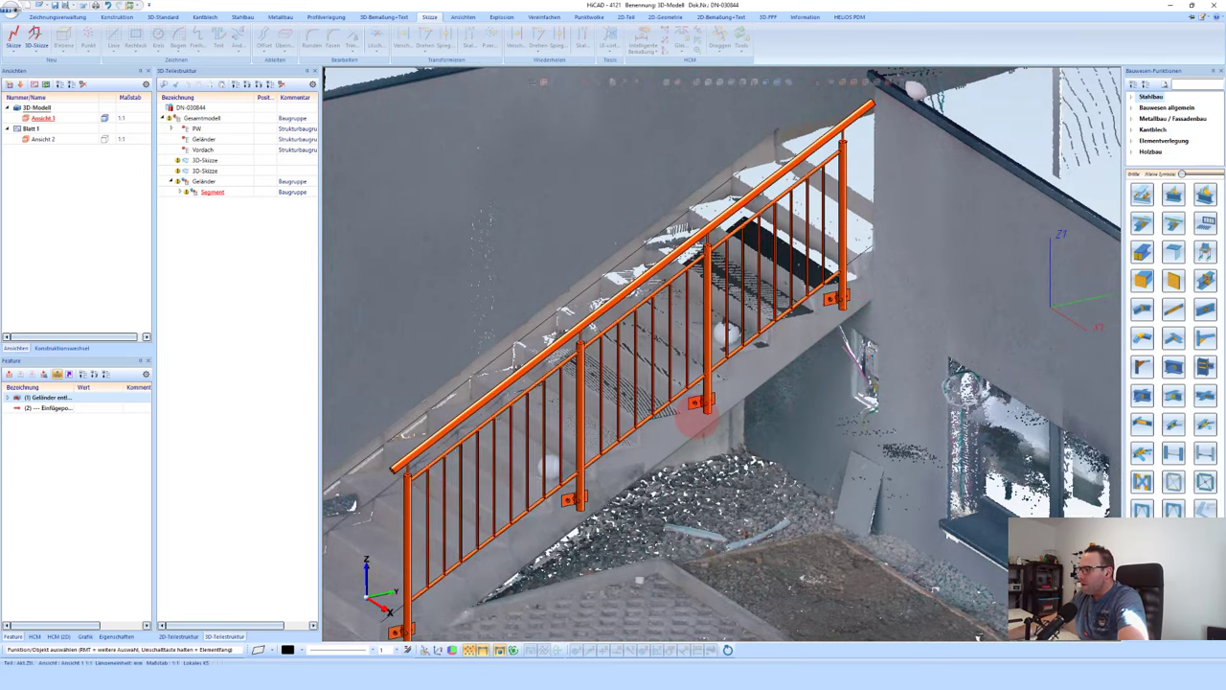
scroll(699, 421, up, 2)
scroll(699, 421, up, 2)
scroll(699, 386, down, 1)
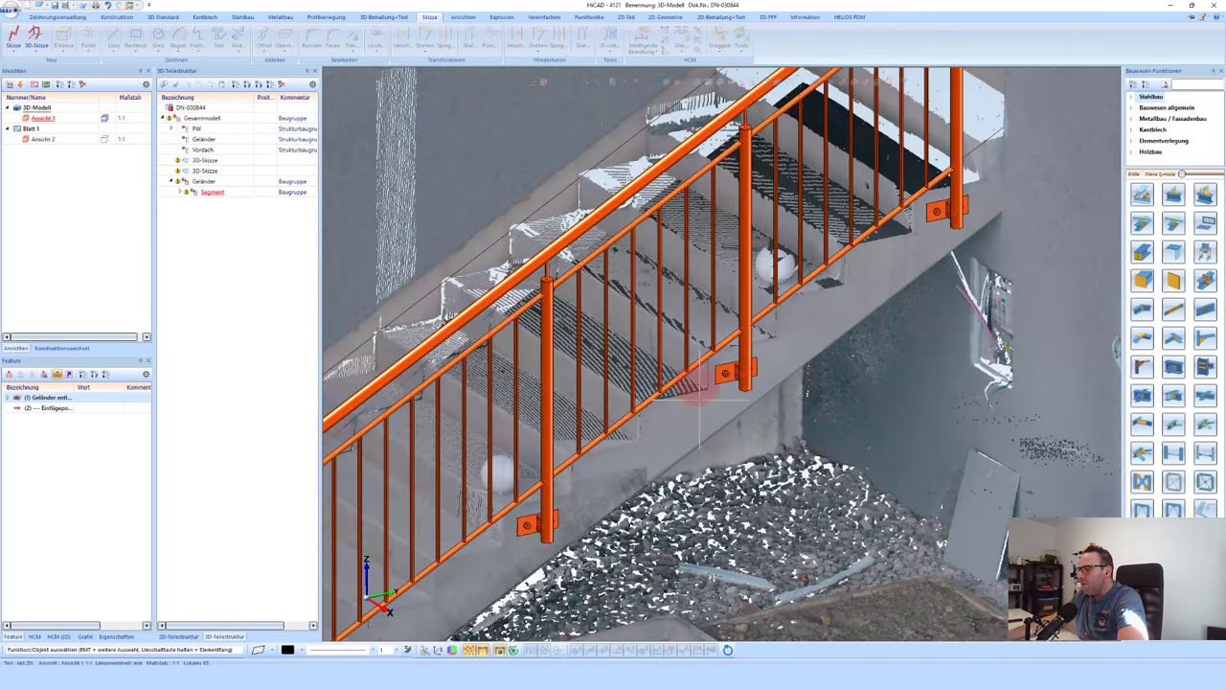
scroll(701, 391, down, 1)
scroll(702, 395, down, 1)
scroll(707, 402, down, 1)
scroll(486, 565, up, 1)
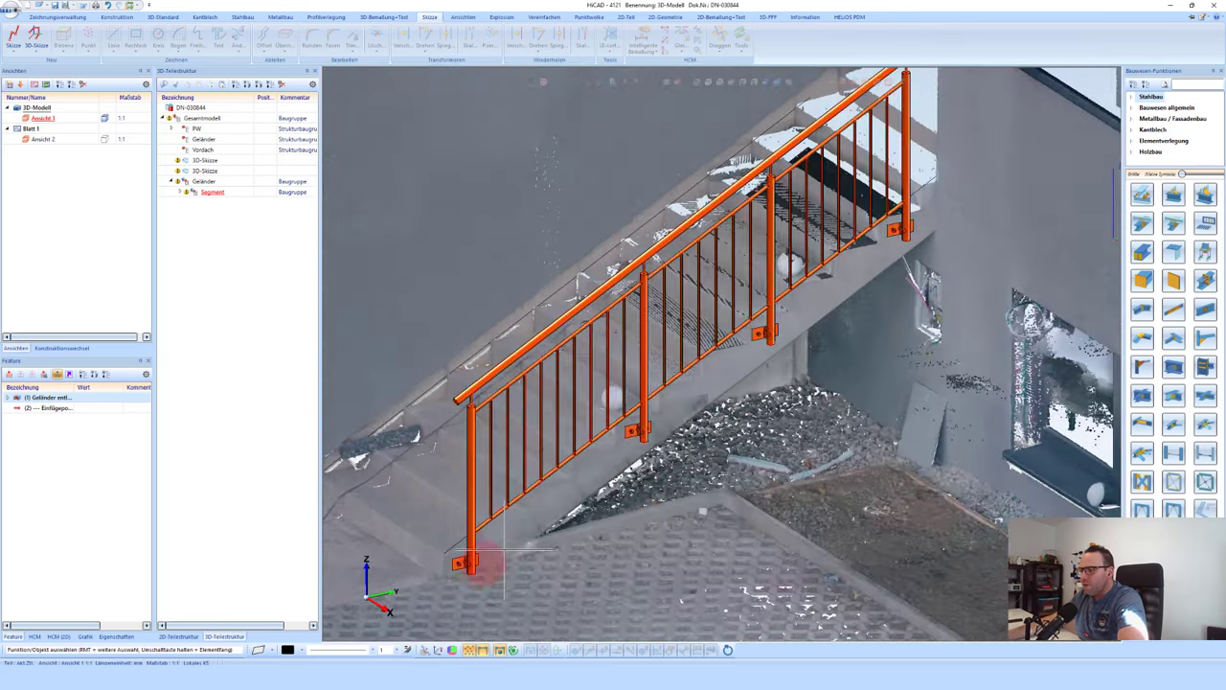
scroll(486, 564, up, 2)
scroll(737, 351, up, 2)
scroll(742, 347, up, 1)
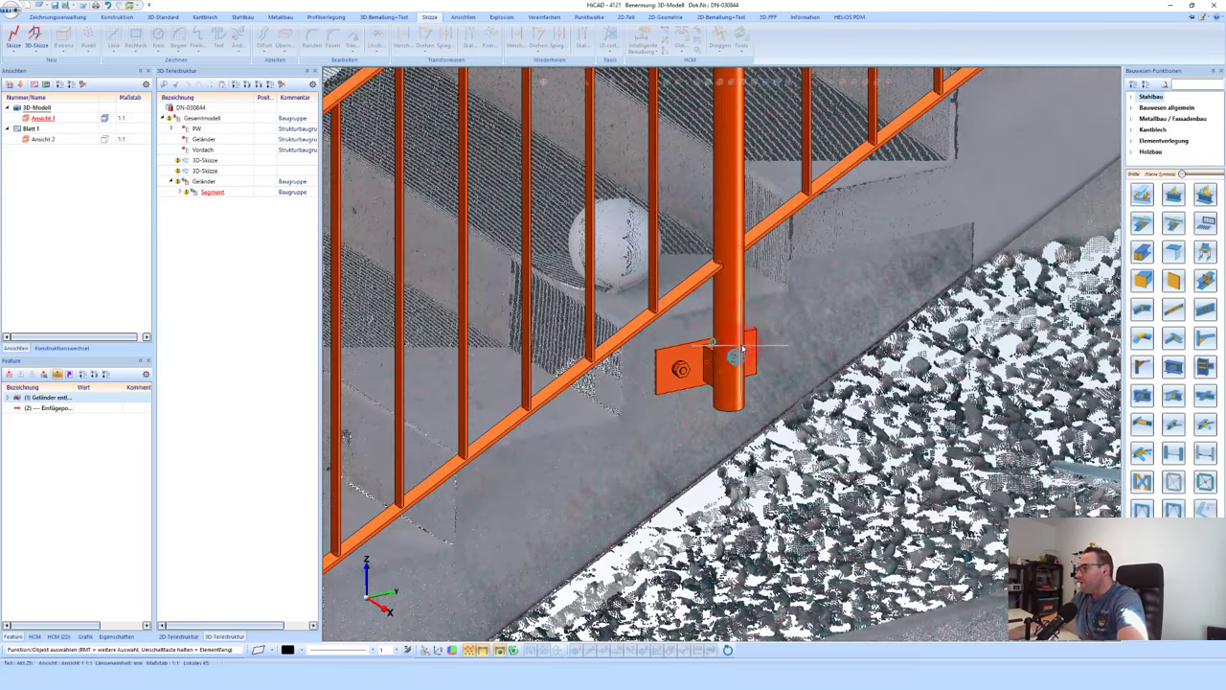
scroll(733, 324, up, 1)
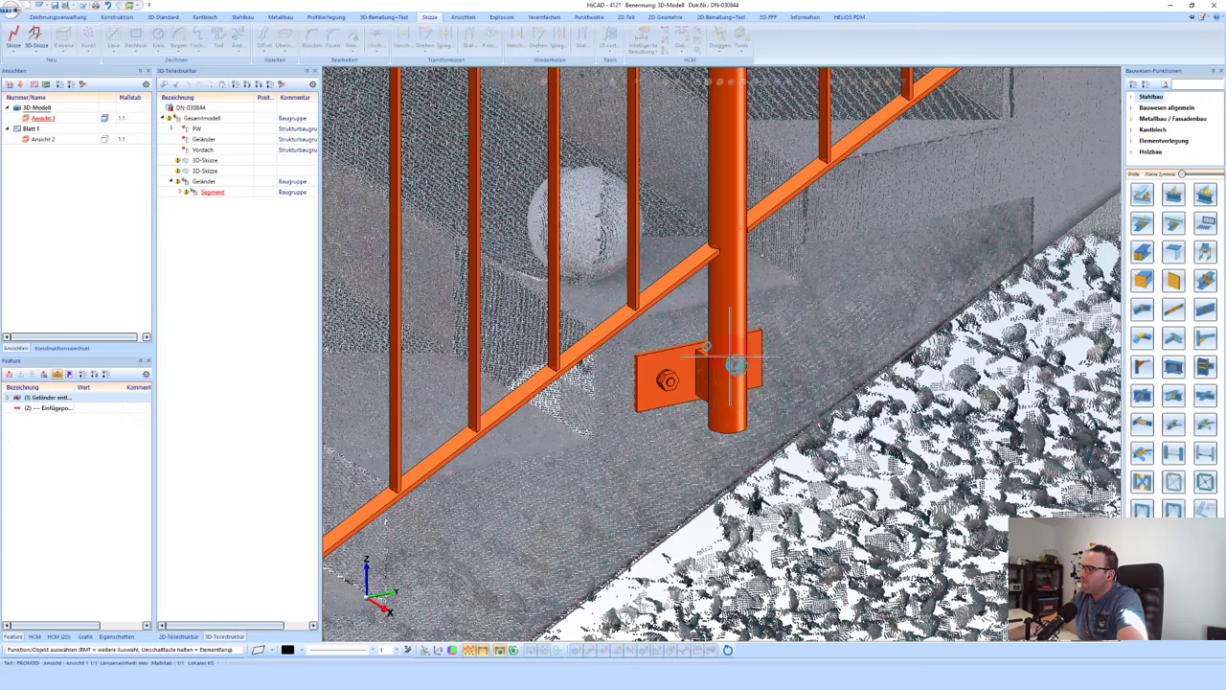
click(739, 364)
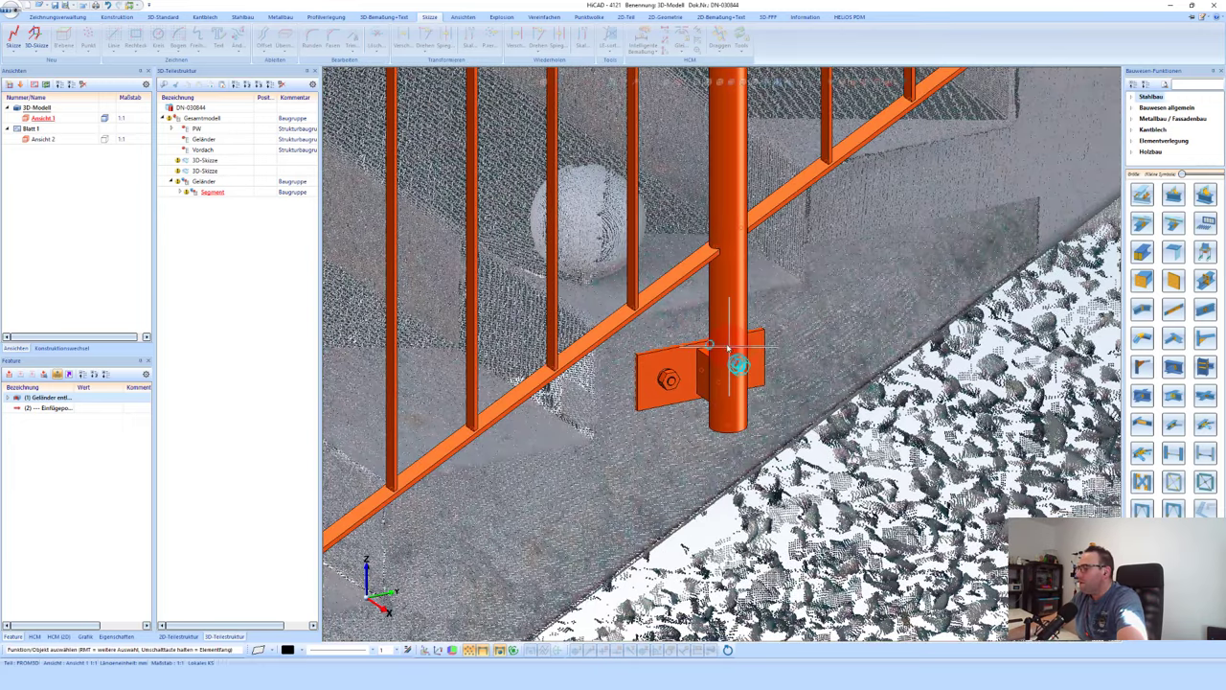
middle_drag(731, 347, 752, 551)
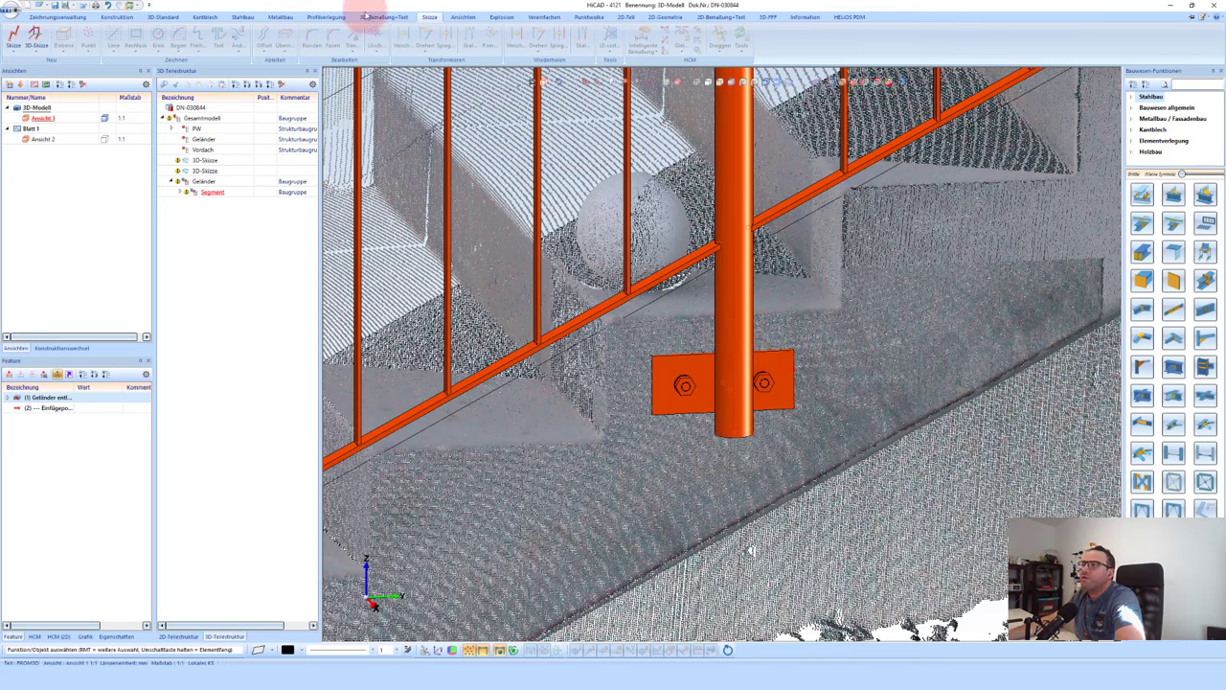
Step: Shift the base plate's points 75 along the post edge using a selection rectangle
click(163, 17)
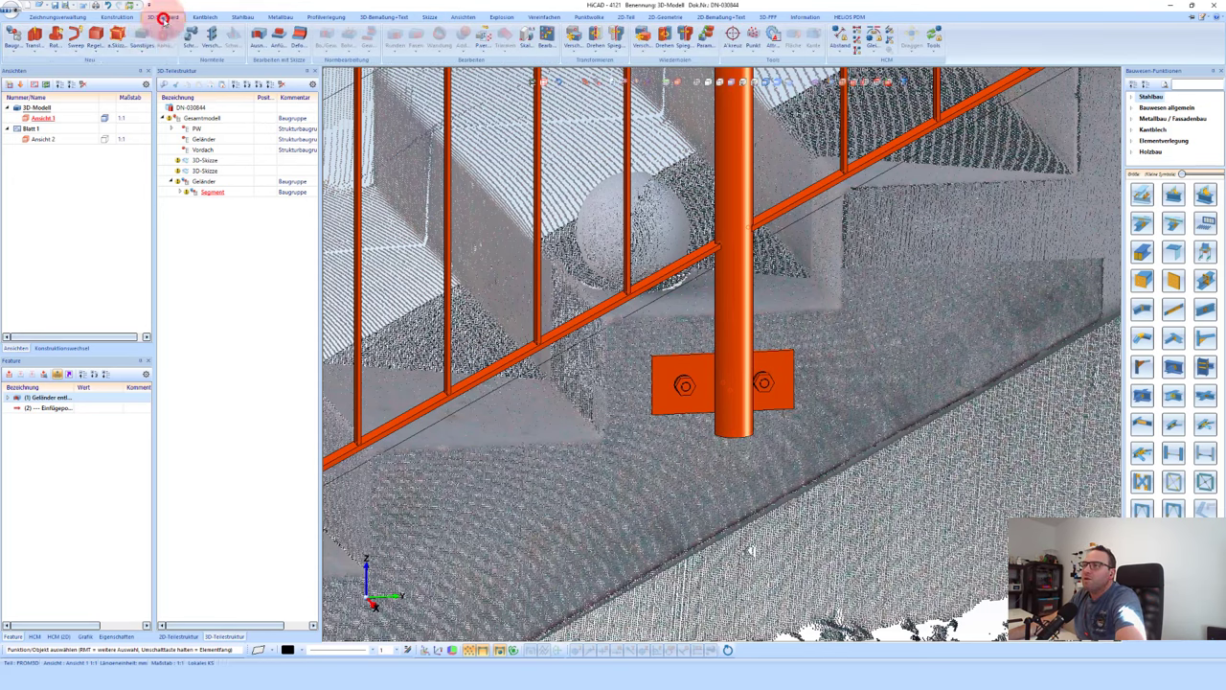
click(483, 46)
click(516, 84)
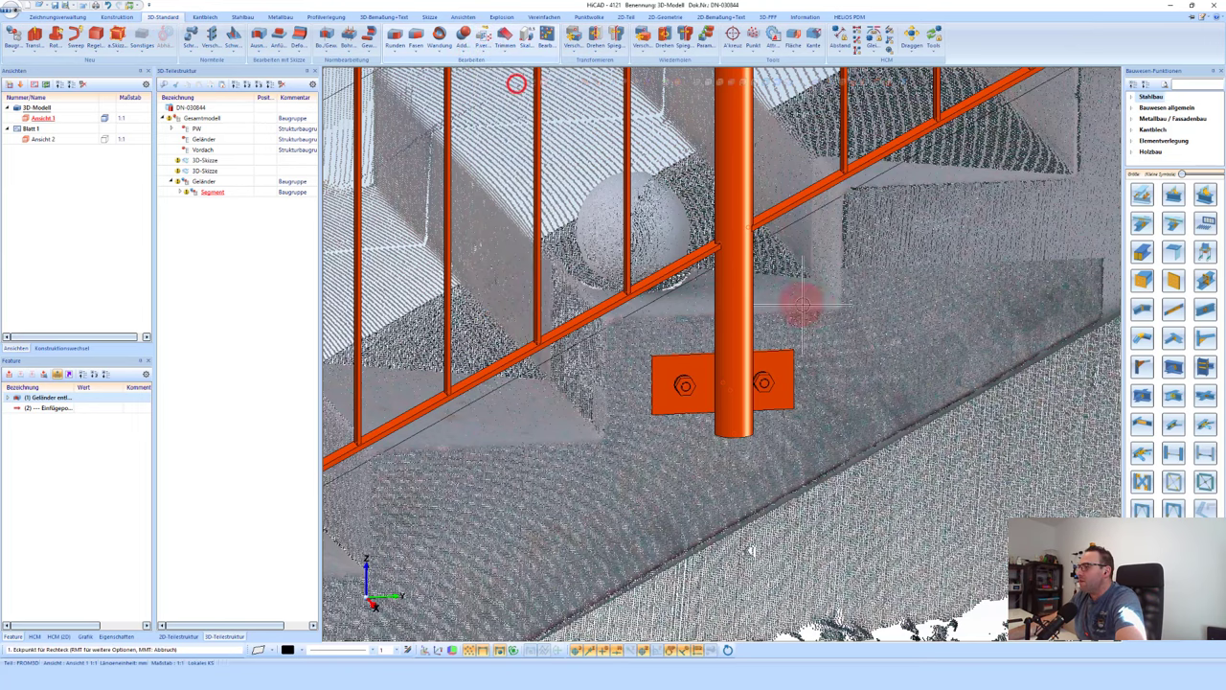
click(849, 308)
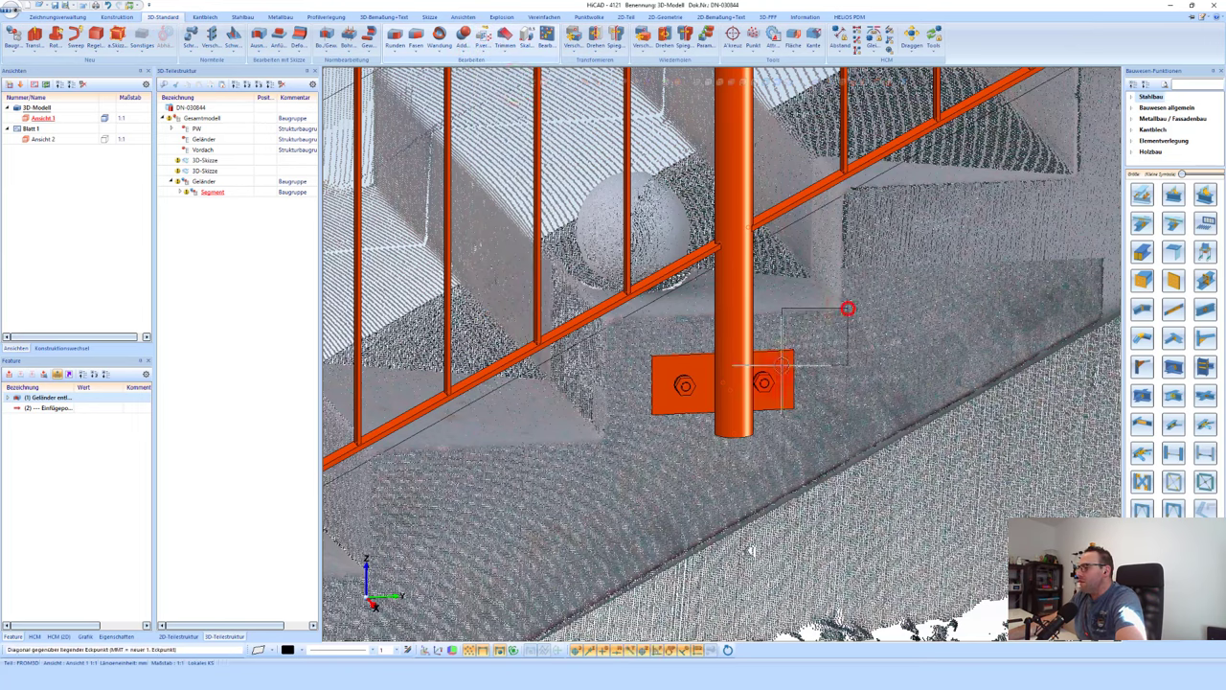
click(624, 450)
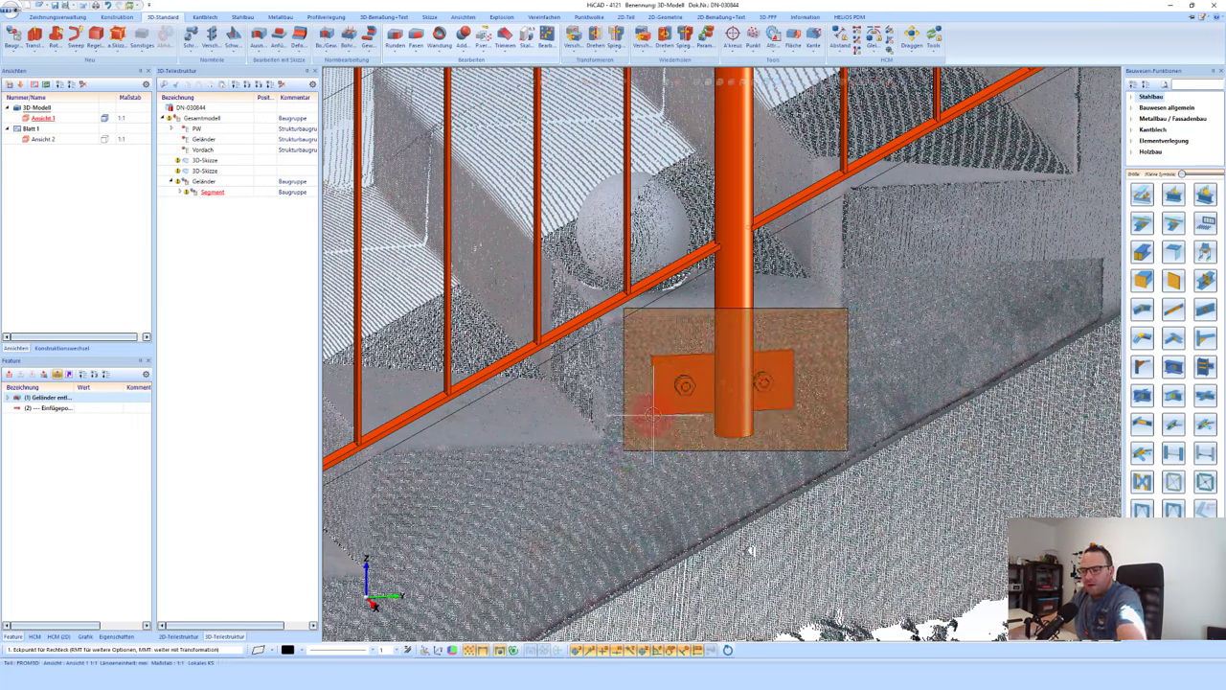
middle_click(659, 381)
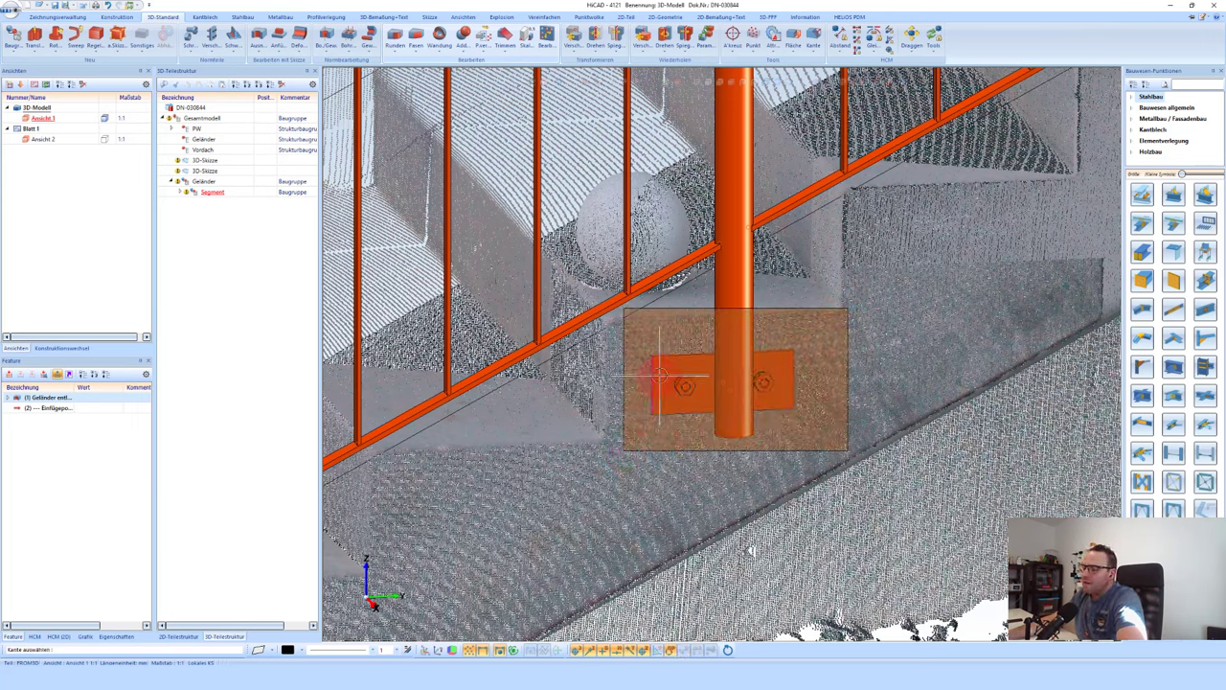
click(658, 376)
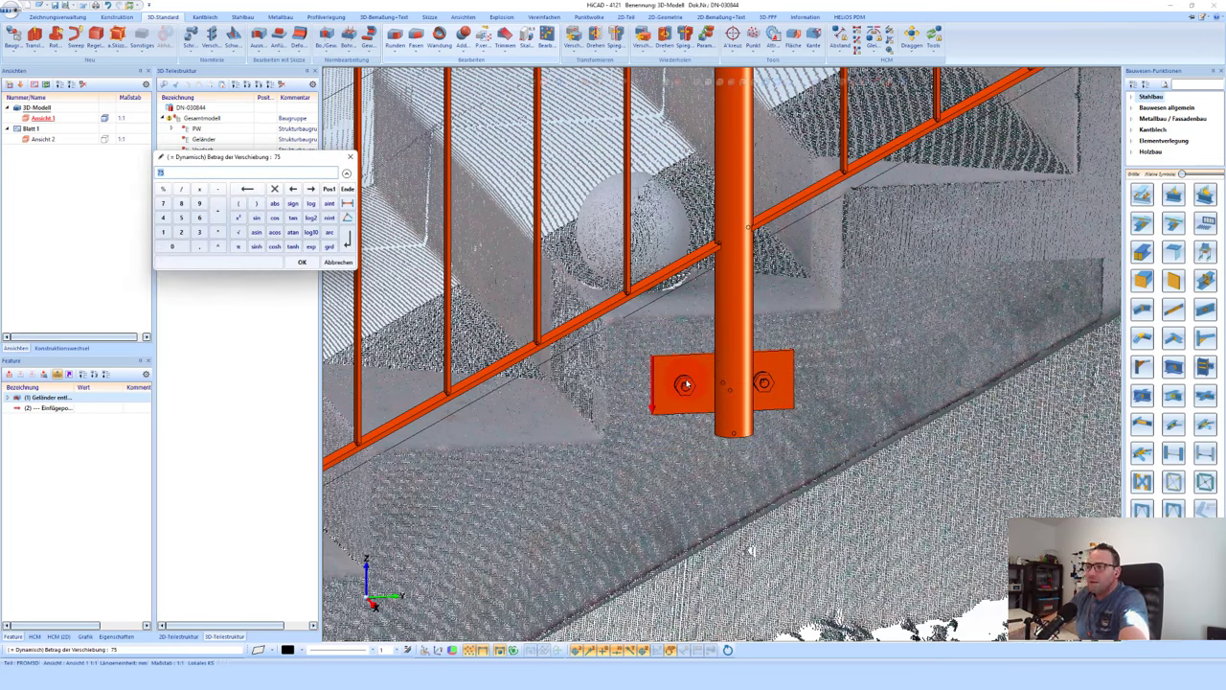
key(Return)
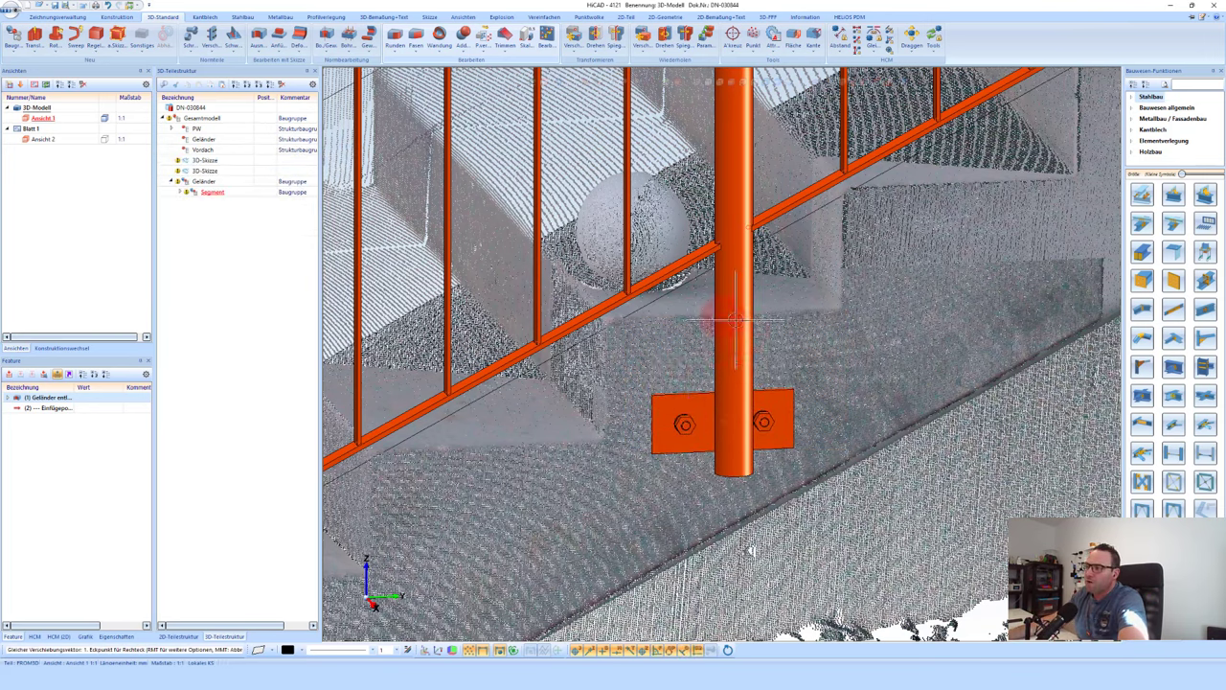
middle_click(716, 372)
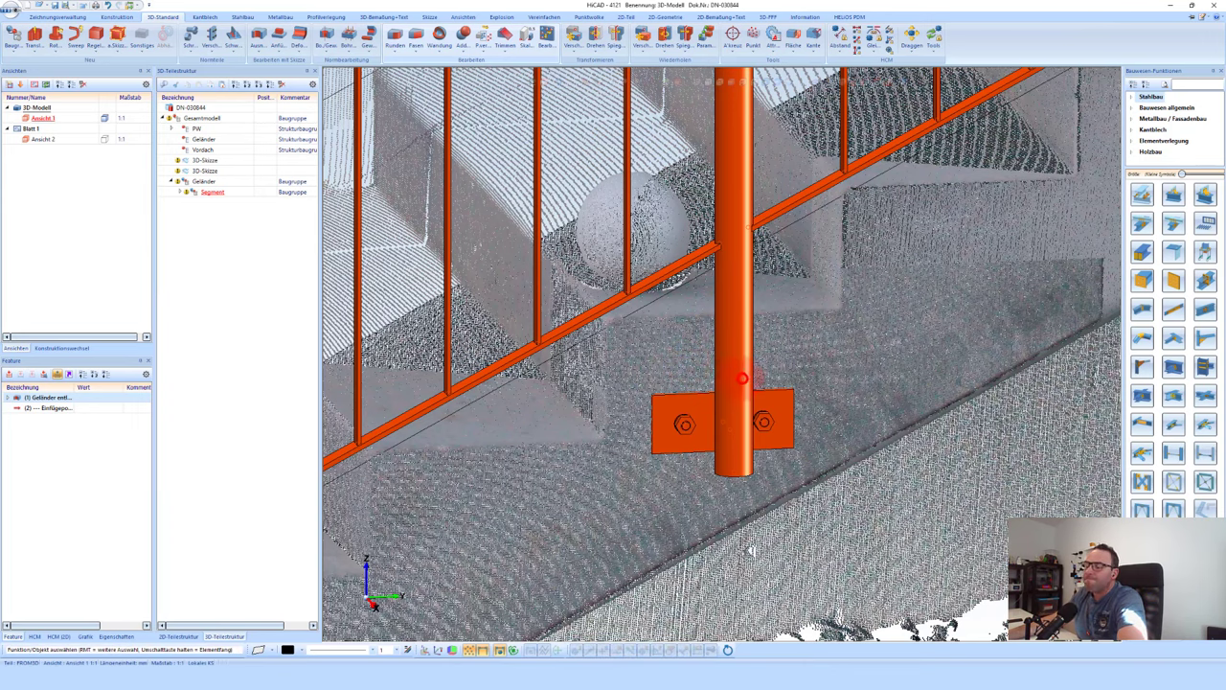
Step: Select the railing's new point-shift step in the history and orbit over the staircase
click(743, 378)
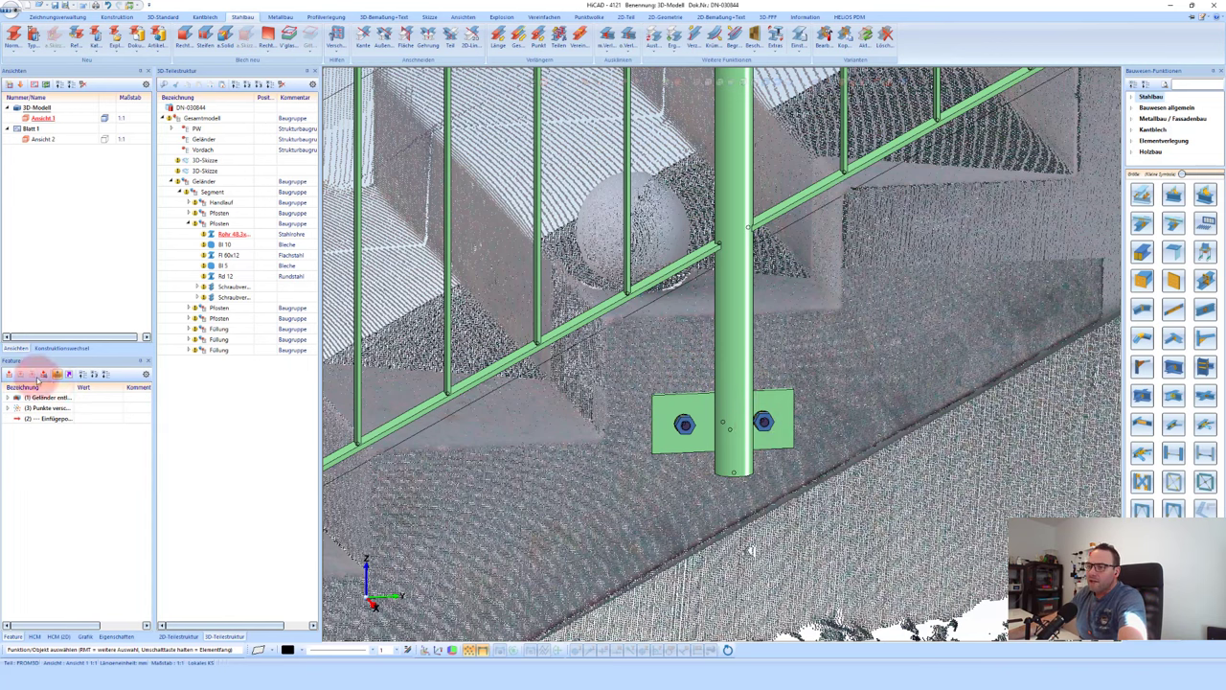
click(38, 408)
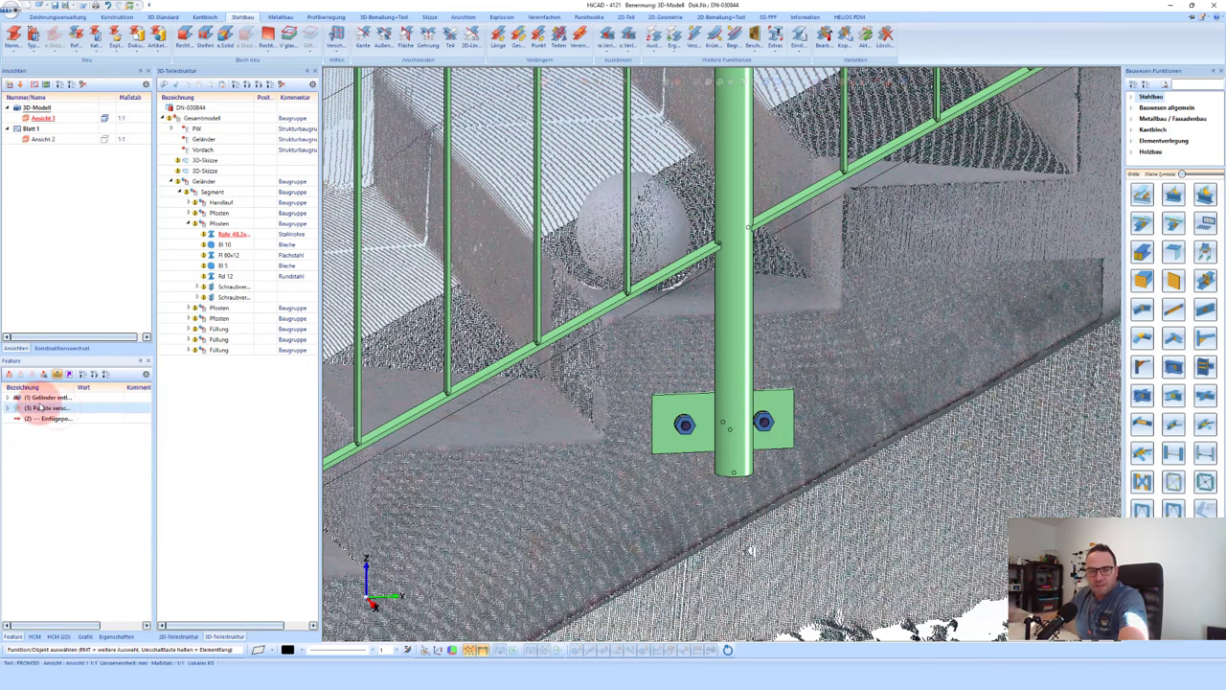
scroll(642, 347, down, 3)
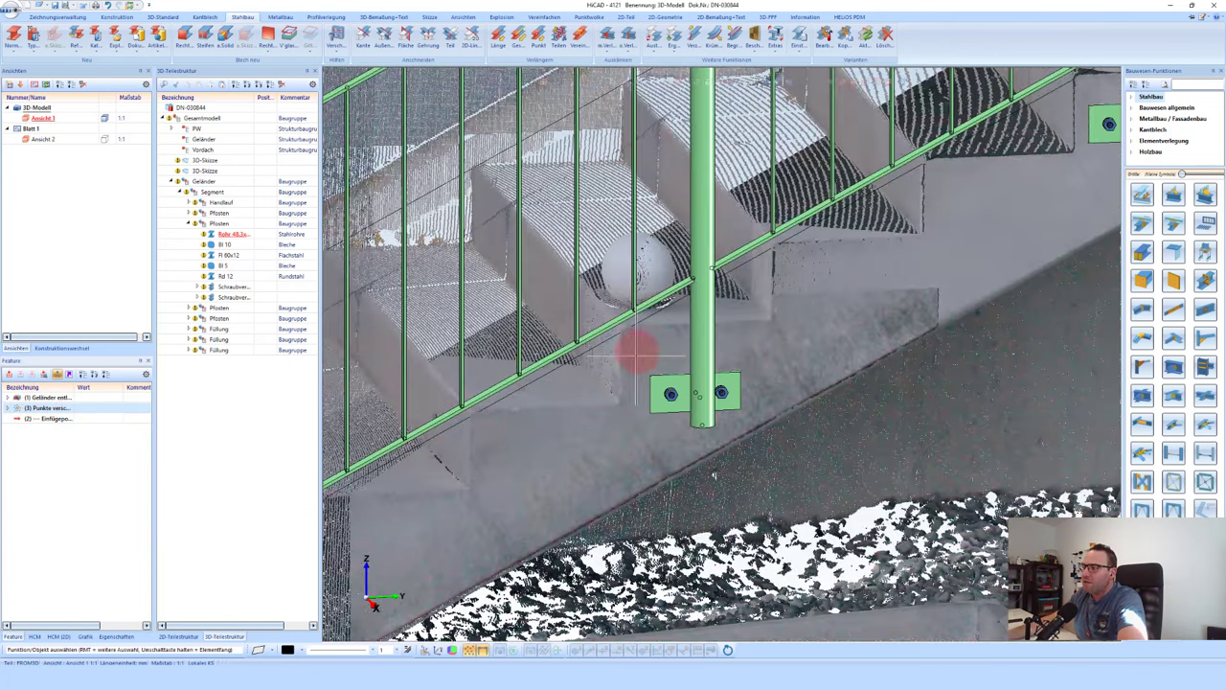
mouse_move(640, 352)
middle_down()
mouse_move(662, 367)
mouse_move(717, 350)
mouse_move(684, 356)
mouse_move(697, 370)
mouse_move(717, 355)
mouse_move(623, 205)
middle_up()
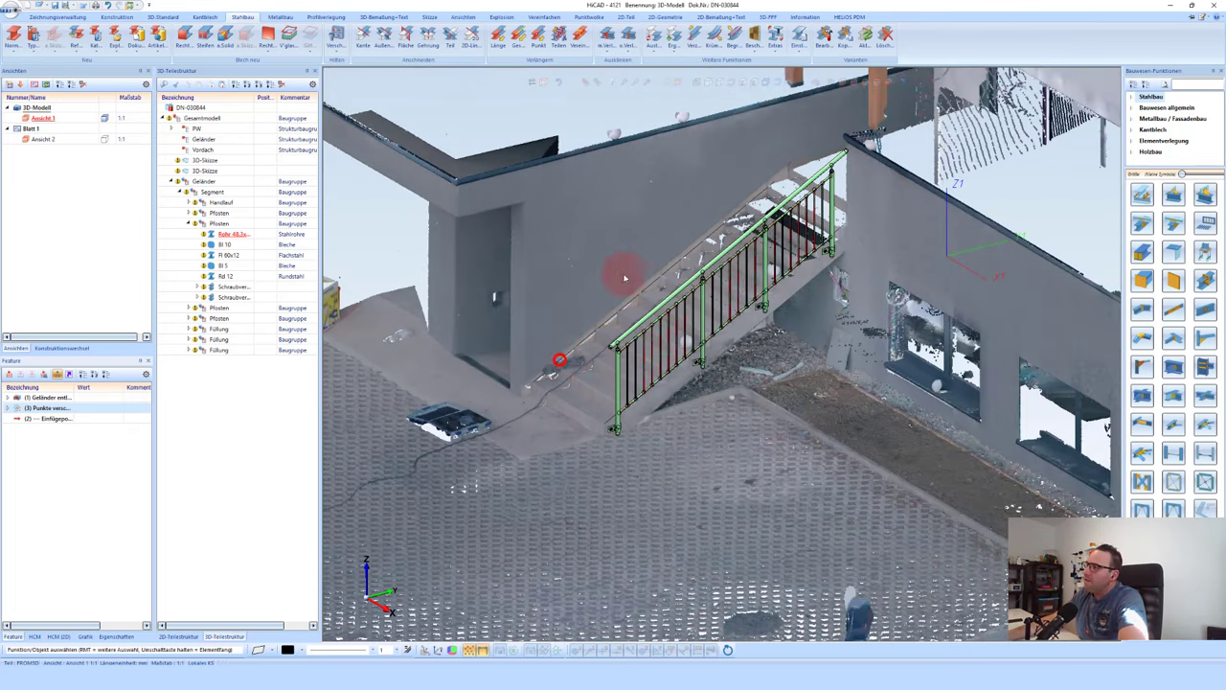
scroll(508, 351, up, 2)
scroll(515, 348, up, 2)
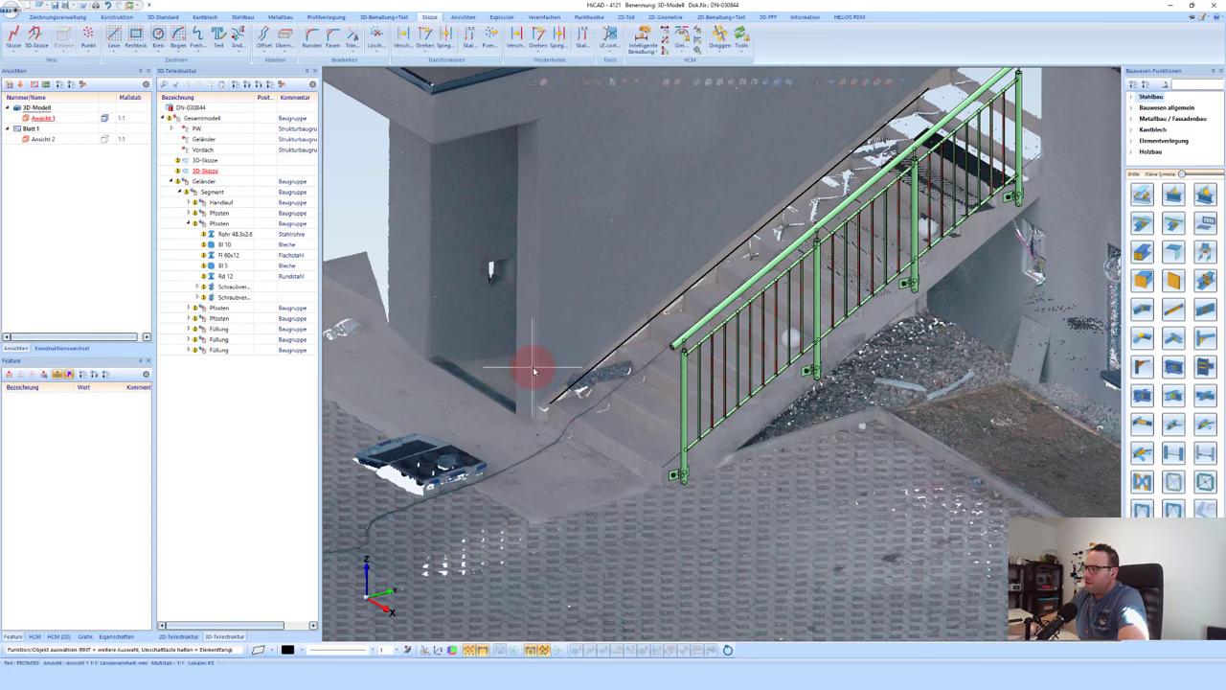
Step: Place a 3D sketch line on the wall-side stair edge and start transforming it
scroll(542, 403, up, 2)
scroll(541, 397, up, 2)
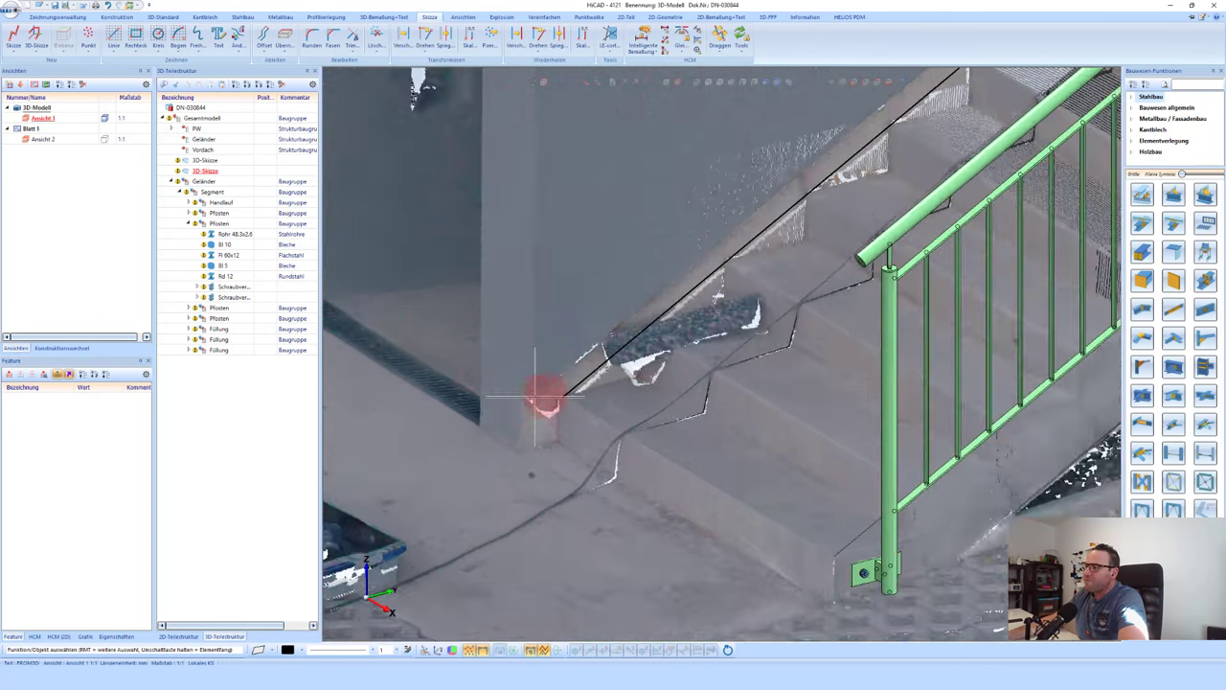
scroll(556, 394, up, 2)
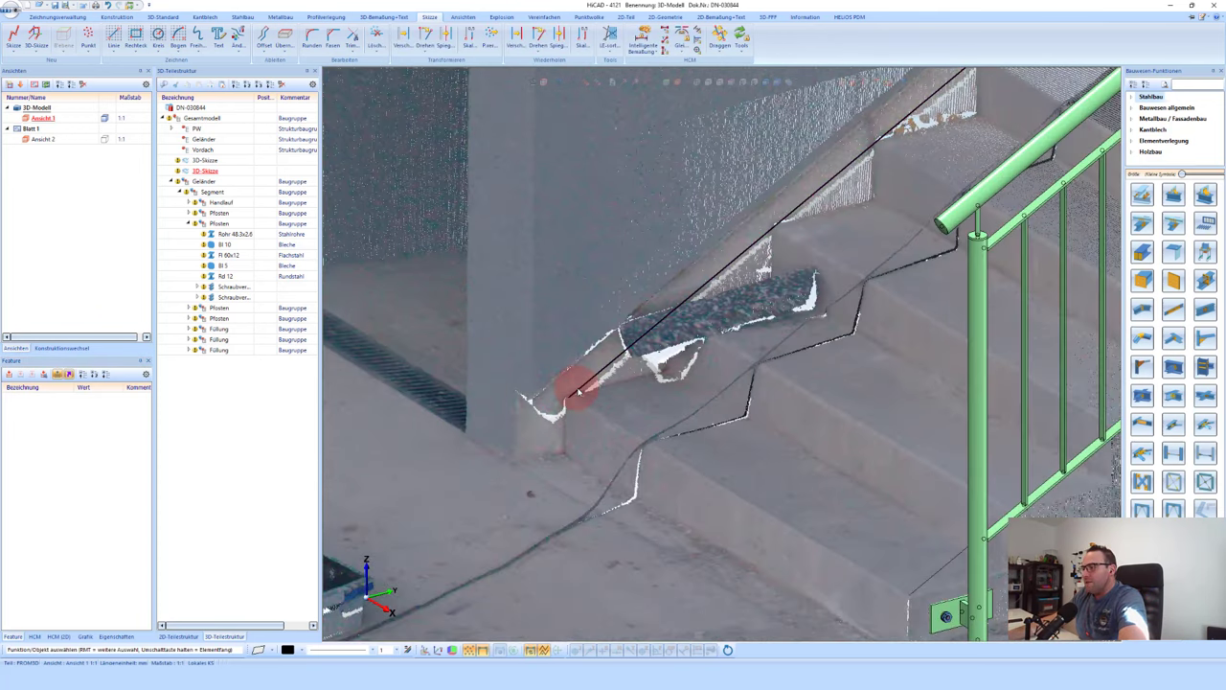
scroll(579, 376, up, 2)
scroll(585, 374, up, 2)
scroll(575, 388, up, 2)
scroll(522, 410, up, 2)
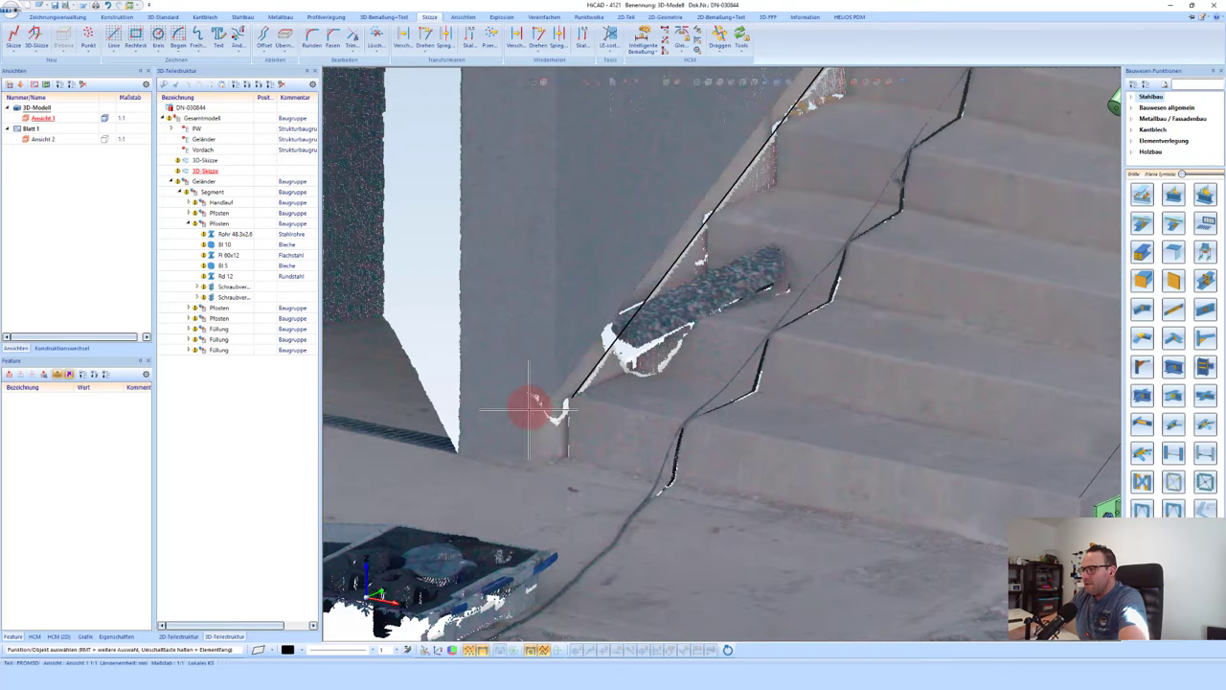
scroll(513, 395, up, 2)
scroll(575, 393, up, 2)
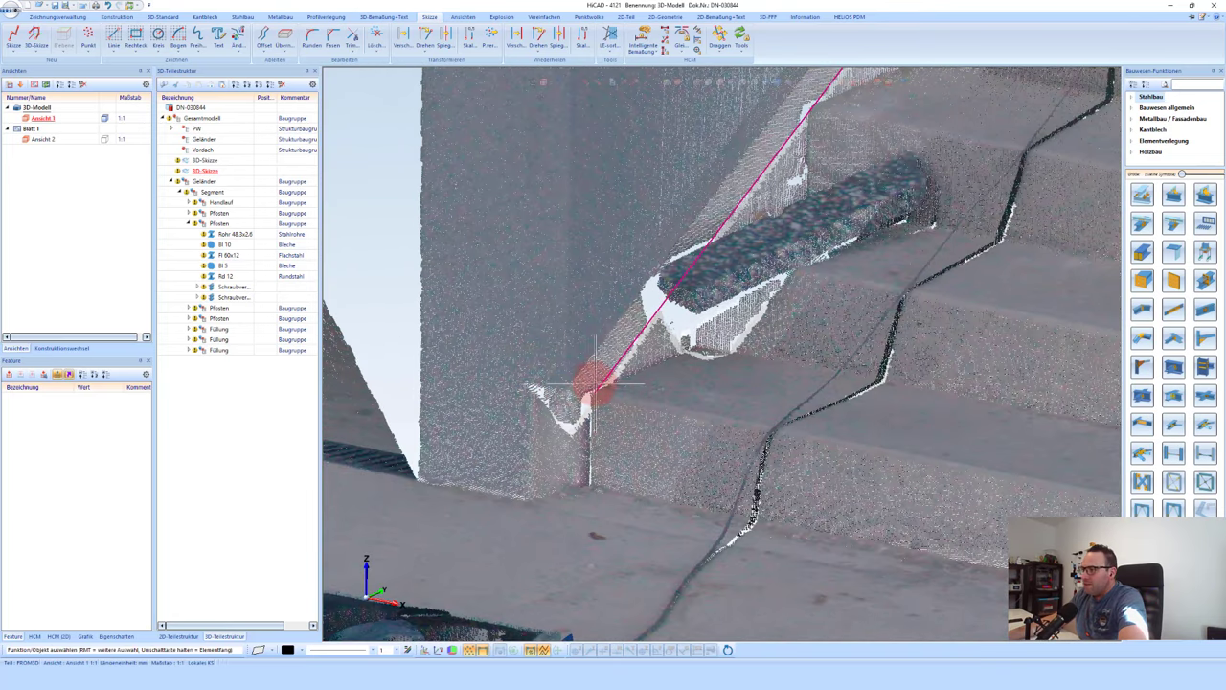
click(593, 384)
right_click(620, 386)
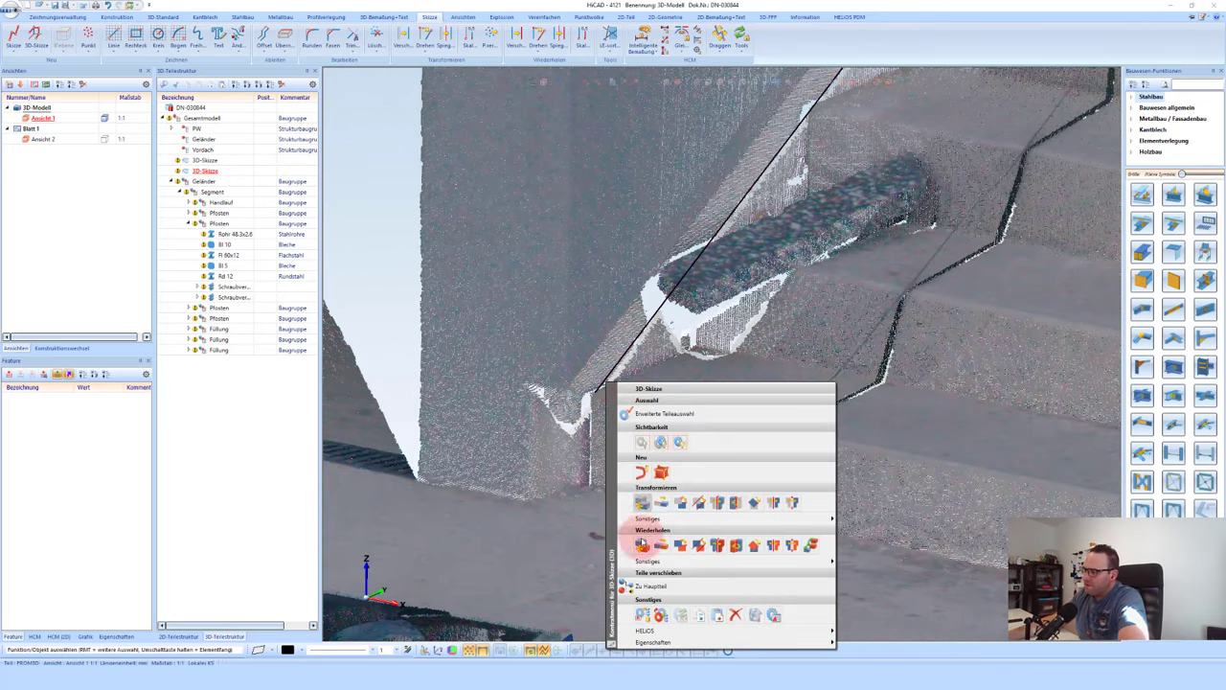
click(641, 505)
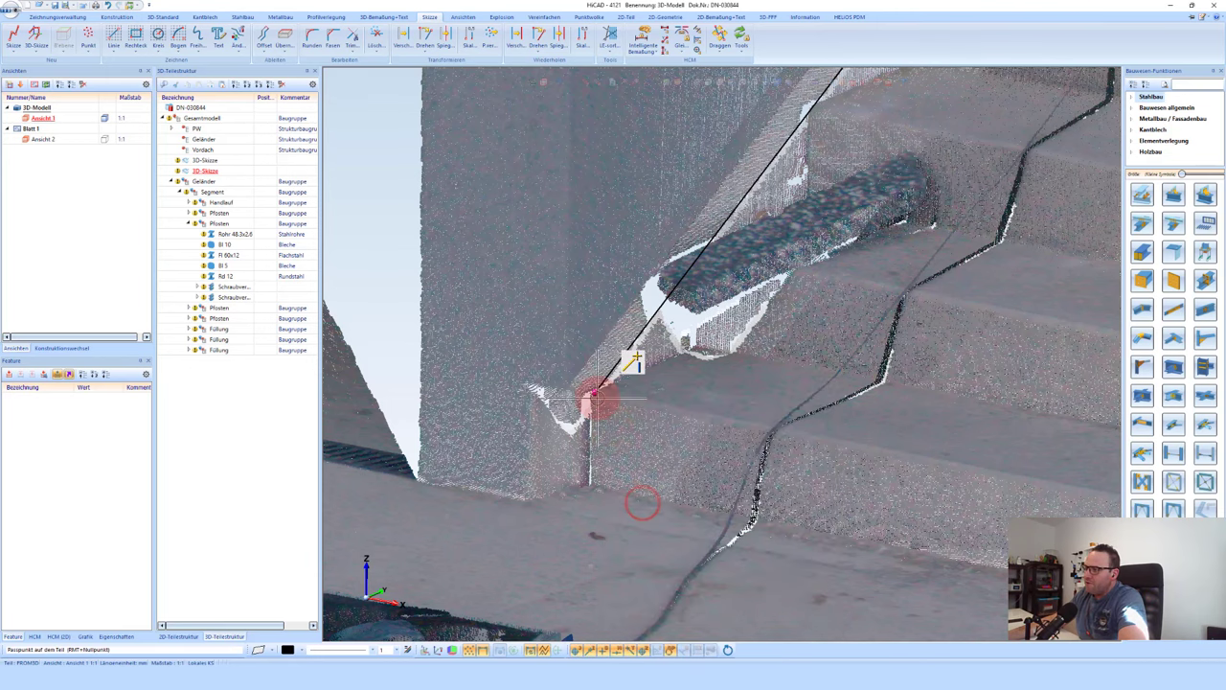
Step: Transform the line by picking the base-plate endpoint and a second point, confirming the length
right_click(625, 364)
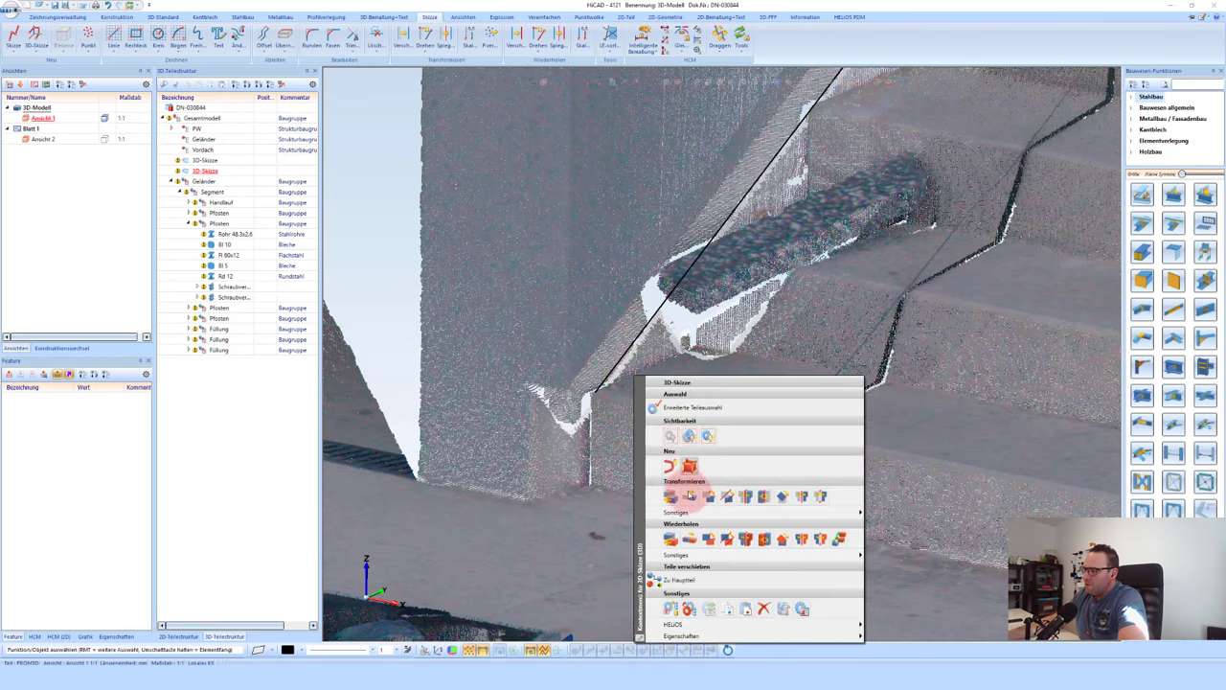
click(690, 494)
scroll(544, 395, down, 3)
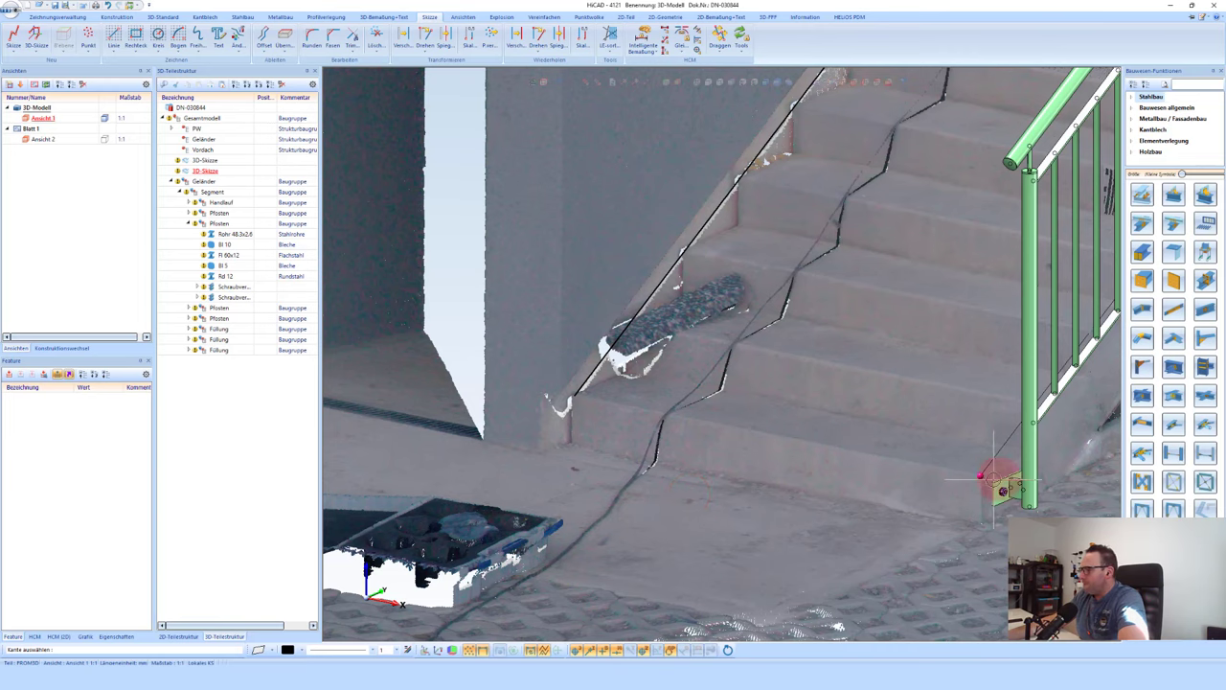
scroll(1006, 474, up, 5)
scroll(1013, 476, up, 2)
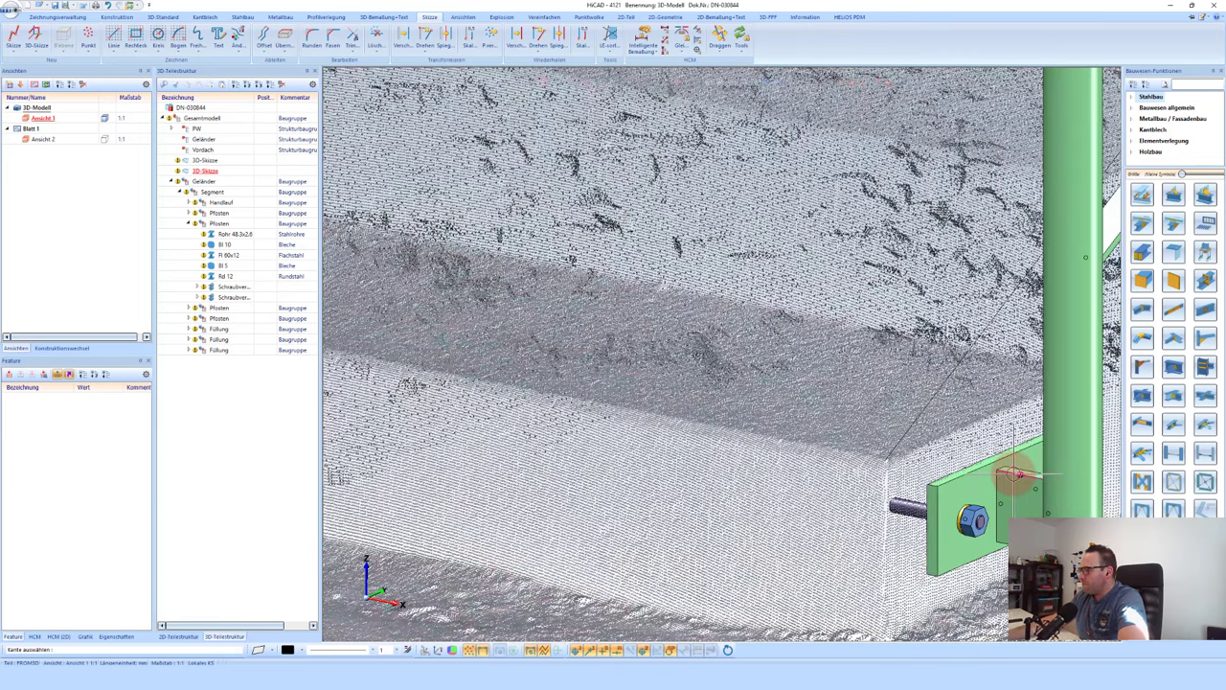
click(1016, 474)
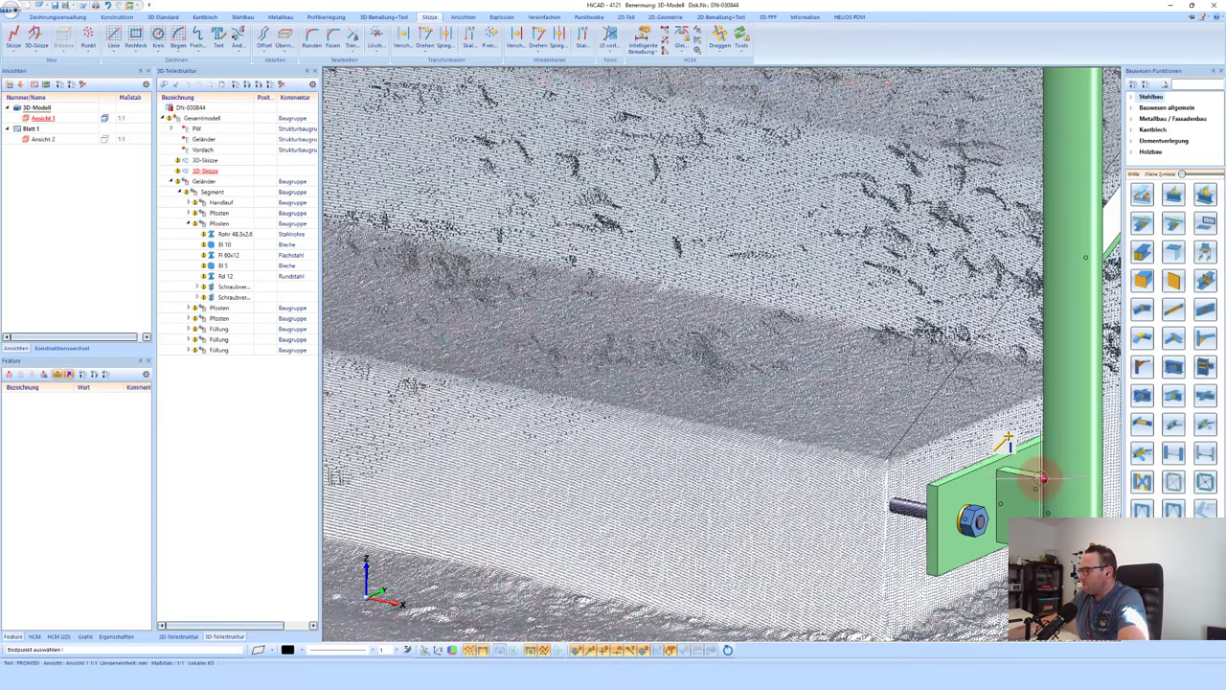
click(1042, 479)
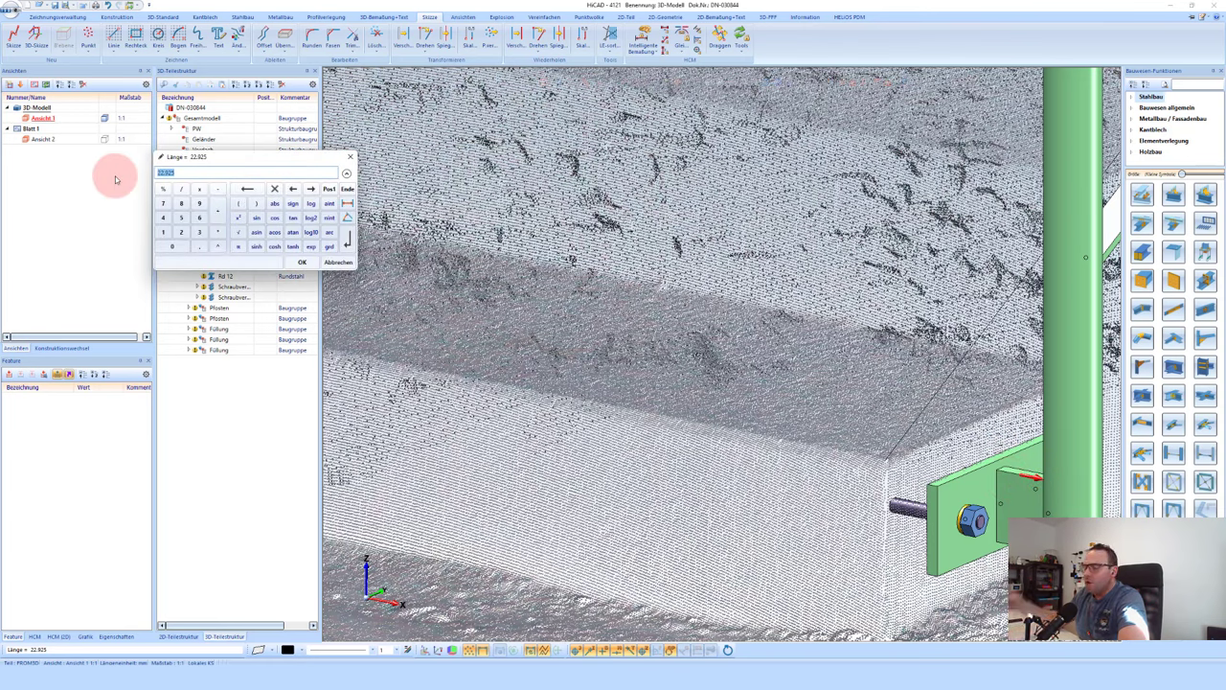
key(Return)
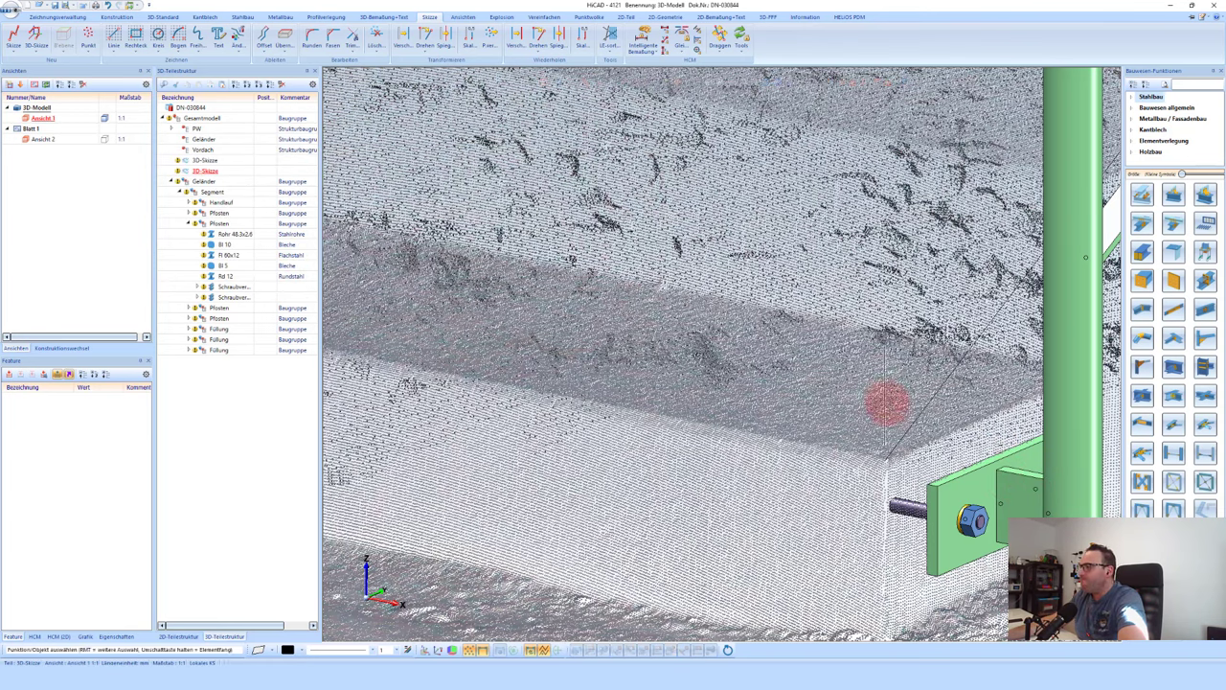
Step: Zoom out and orbit toward the wall-side stair edge to check the new line
scroll(886, 394, down, 3)
scroll(911, 416, down, 2)
scroll(802, 447, down, 2)
scroll(665, 387, down, 2)
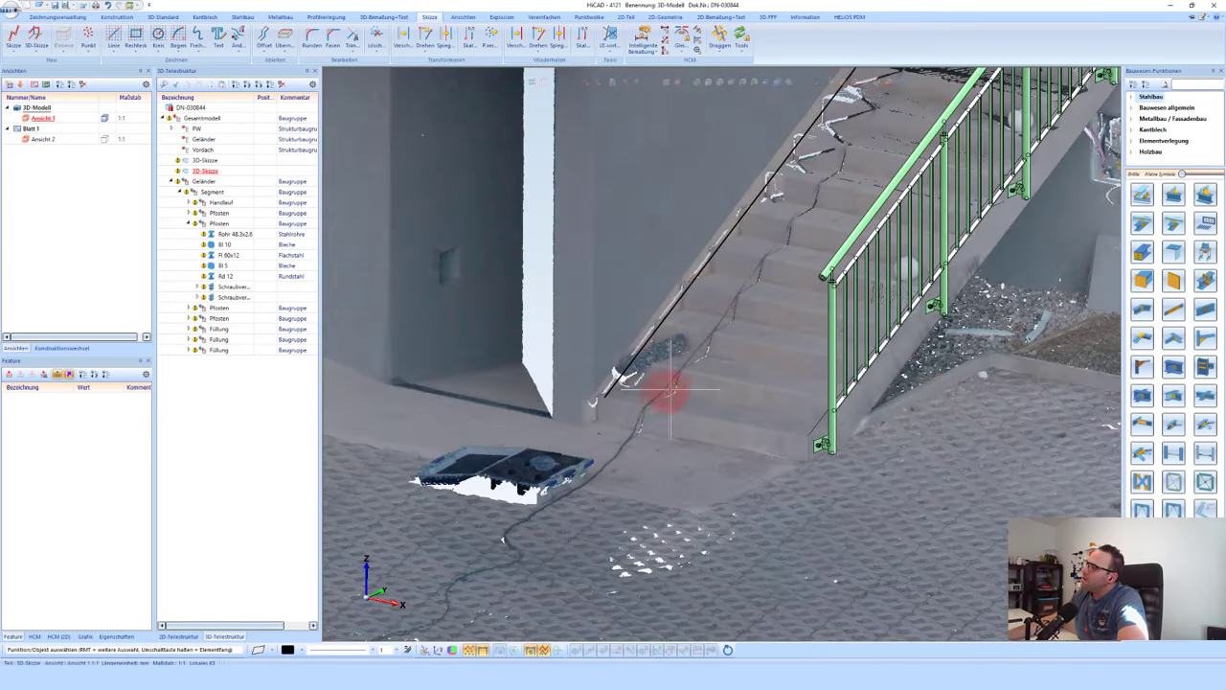
scroll(753, 282, down, 2)
scroll(780, 262, down, 2)
middle_drag(772, 261, 748, 266)
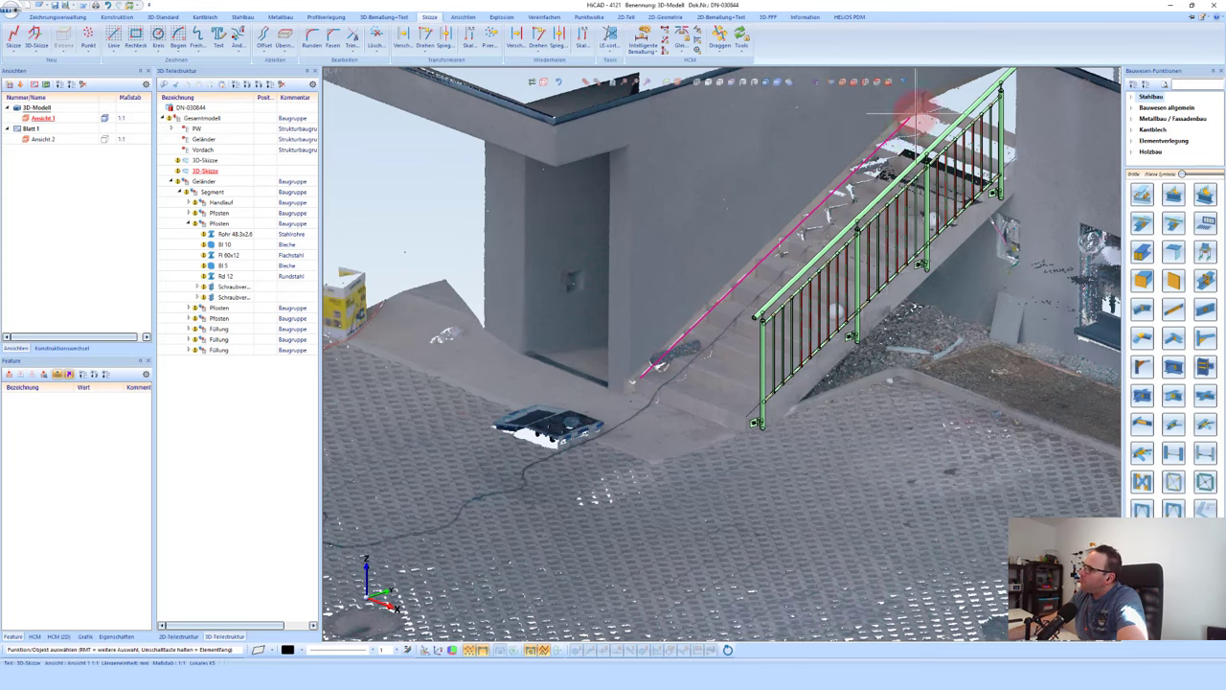
scroll(910, 120, up, 3)
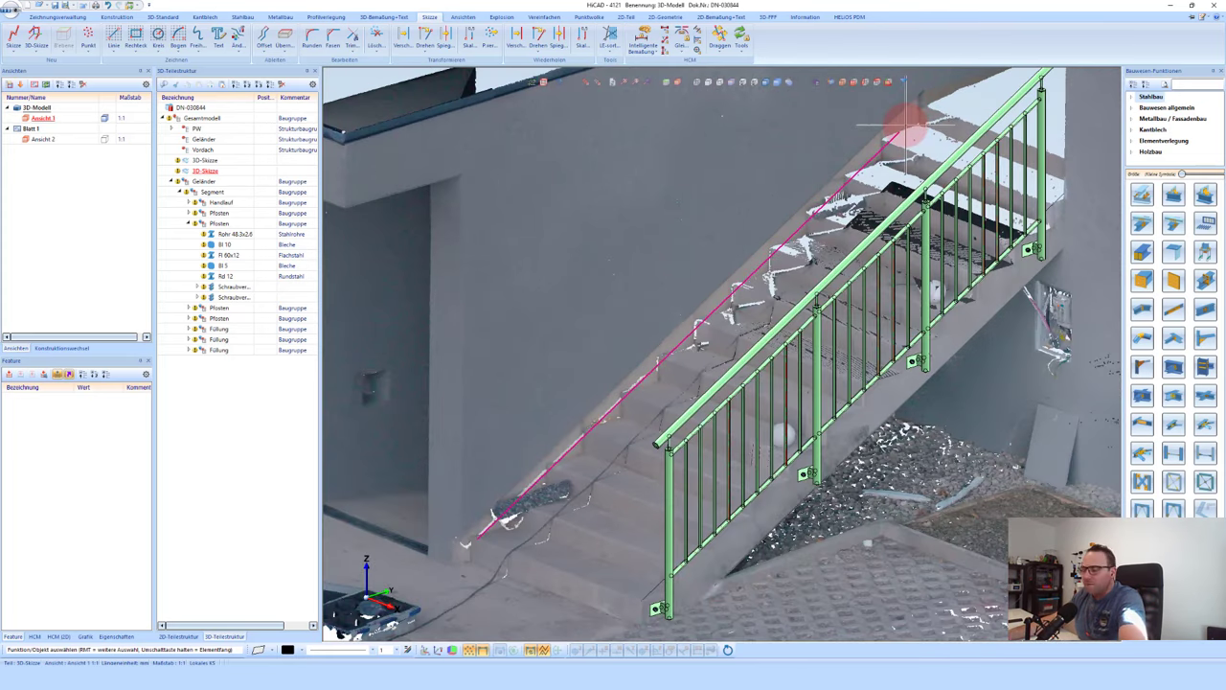
Step: Start a railing on the wall-side sketch edge and open the Geländerkonfigurator
click(906, 124)
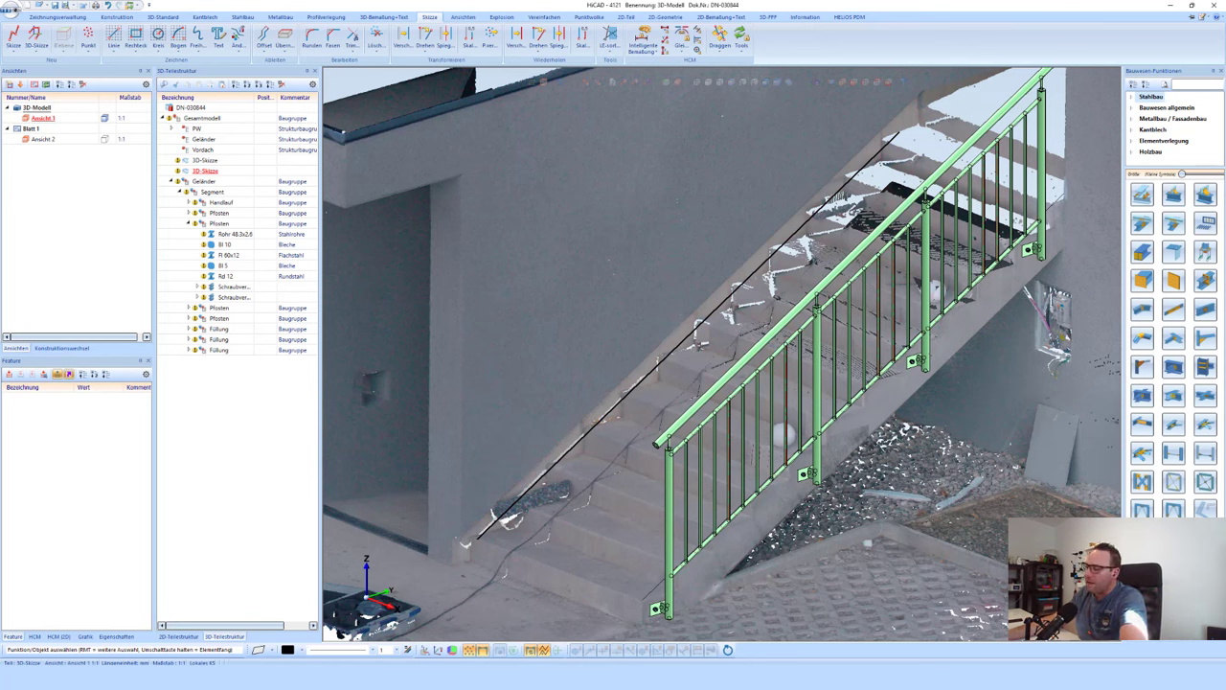
click(517, 539)
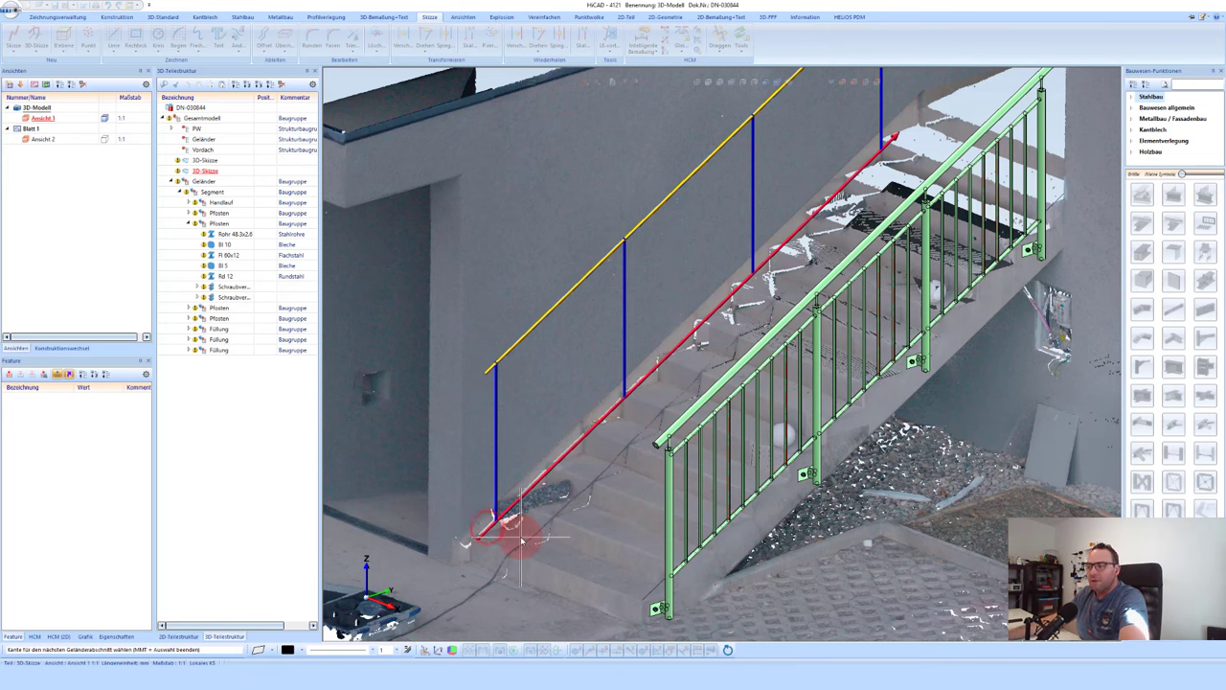
middle_click(579, 364)
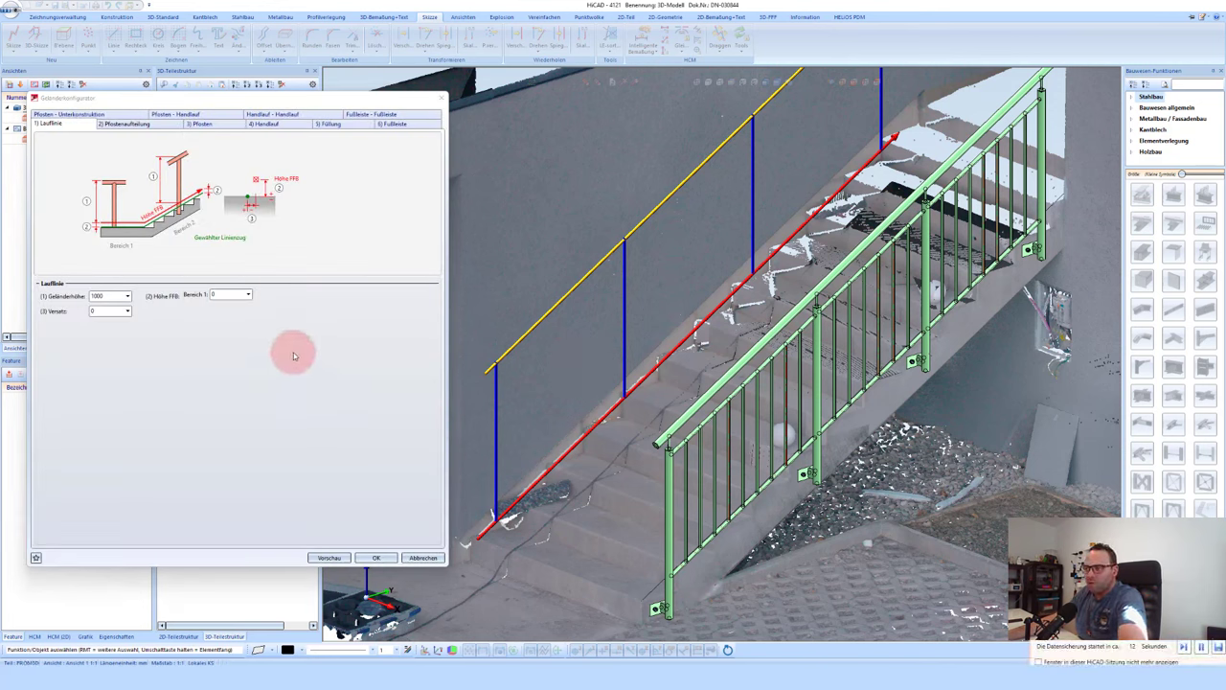
click(36, 559)
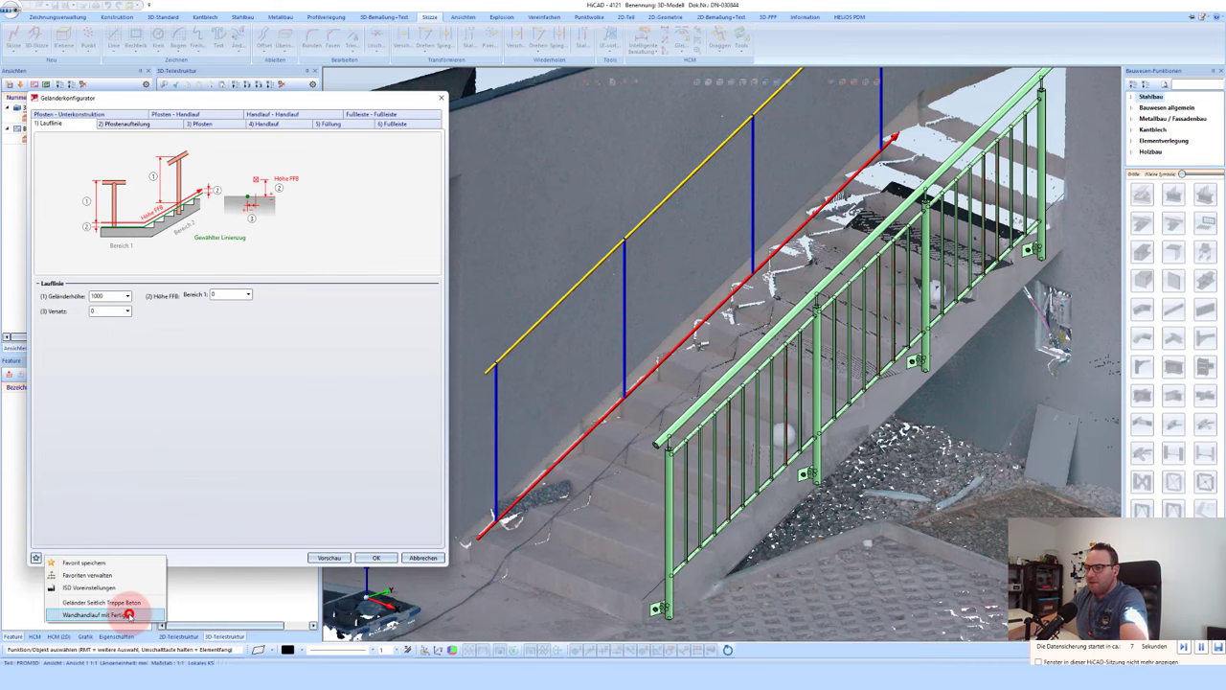
click(128, 614)
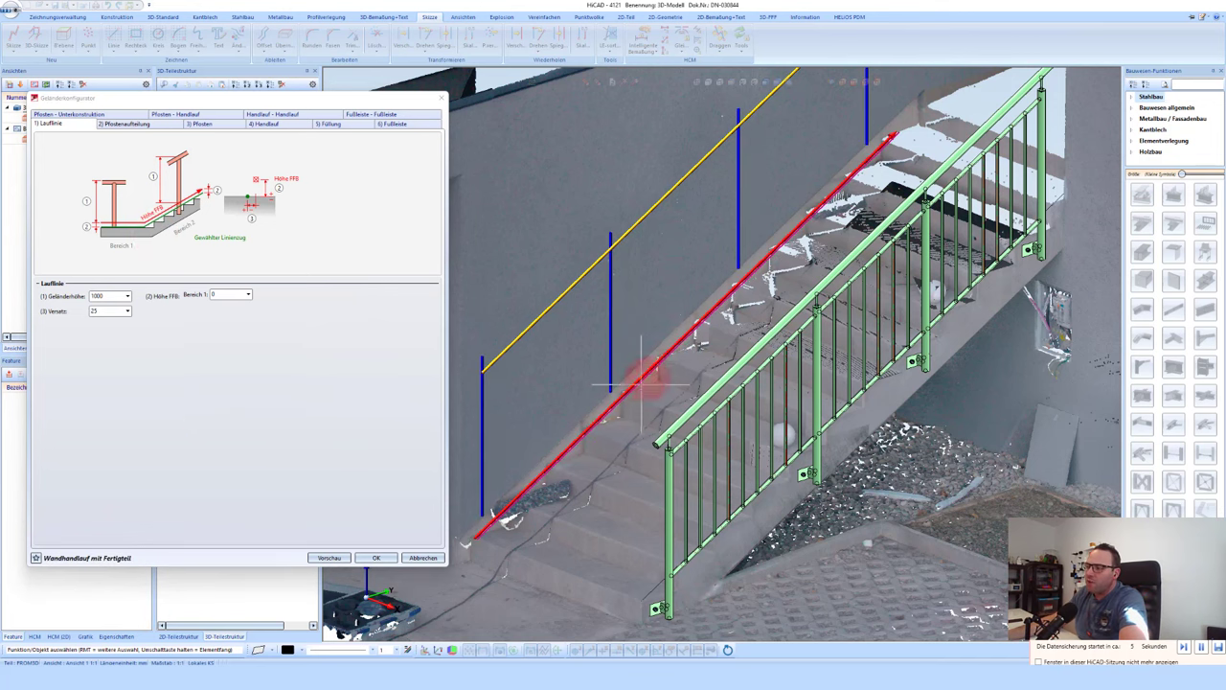
middle_drag(657, 356, 546, 471)
scroll(551, 469, up, 3)
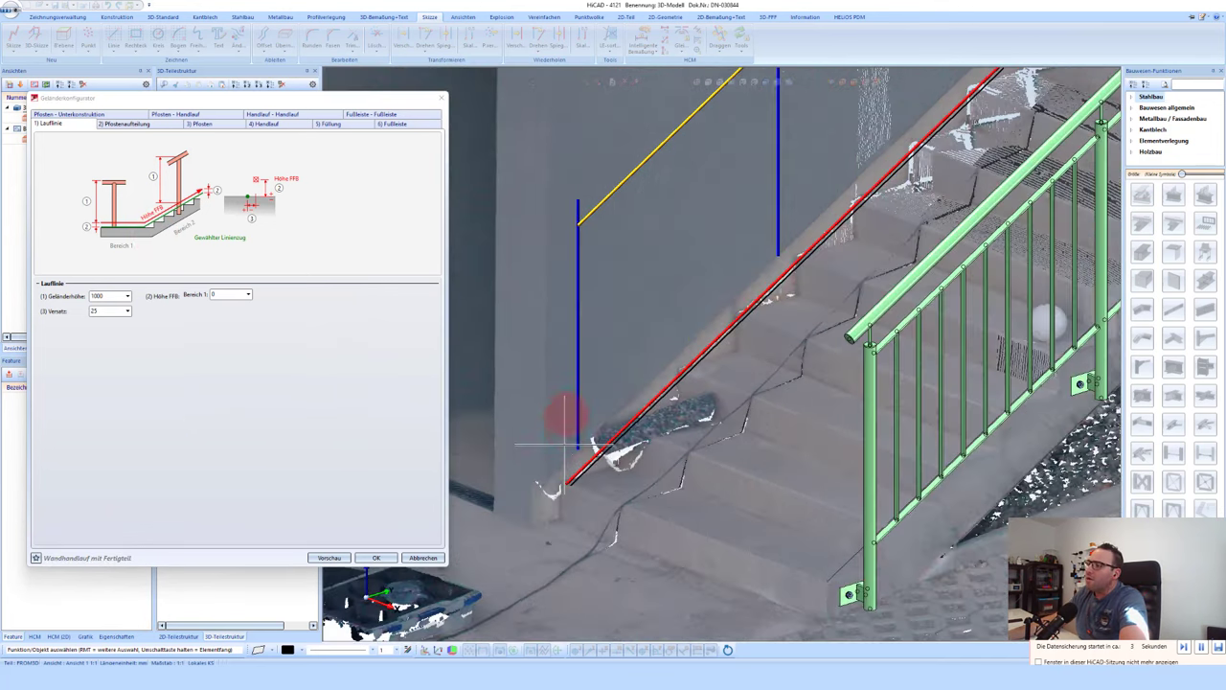
scroll(575, 422, up, 2)
mouse_move(581, 422)
middle_down()
mouse_move(617, 399)
mouse_move(632, 410)
mouse_move(606, 412)
mouse_move(537, 506)
mouse_move(588, 438)
middle_up()
click(100, 163)
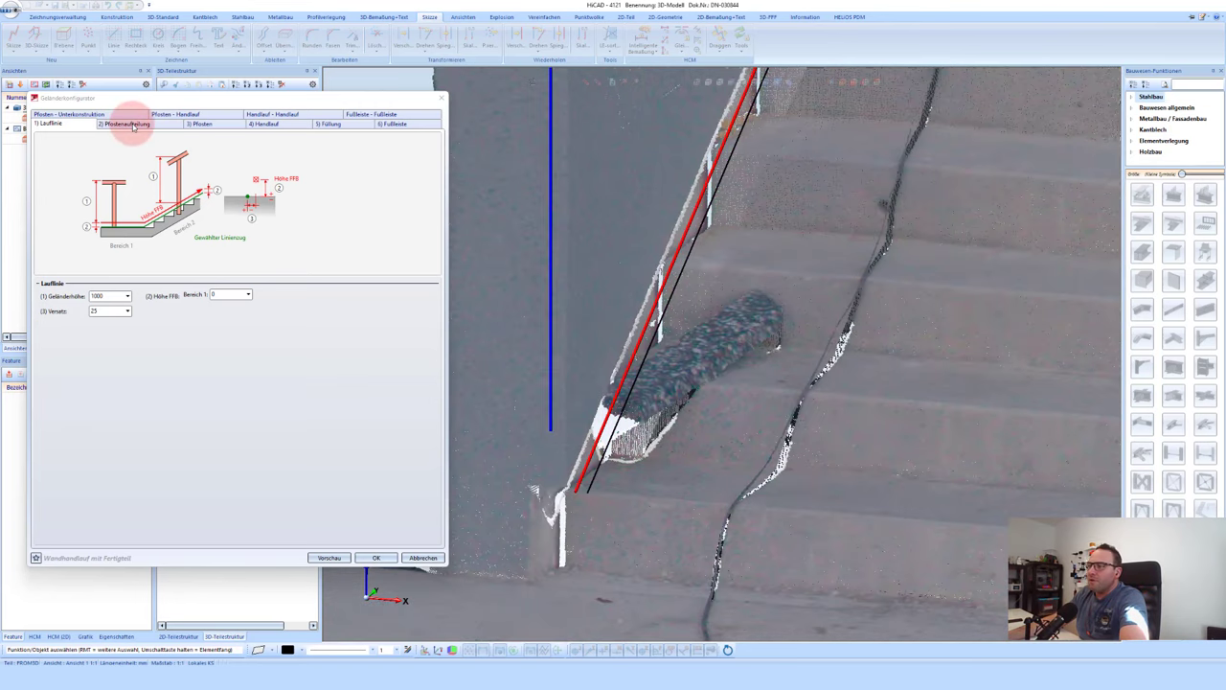
mouse_move(566, 401)
middle_down()
mouse_move(540, 398)
mouse_move(594, 430)
mouse_move(583, 430)
mouse_move(606, 316)
mouse_move(657, 320)
mouse_move(616, 336)
middle_up()
click(100, 312)
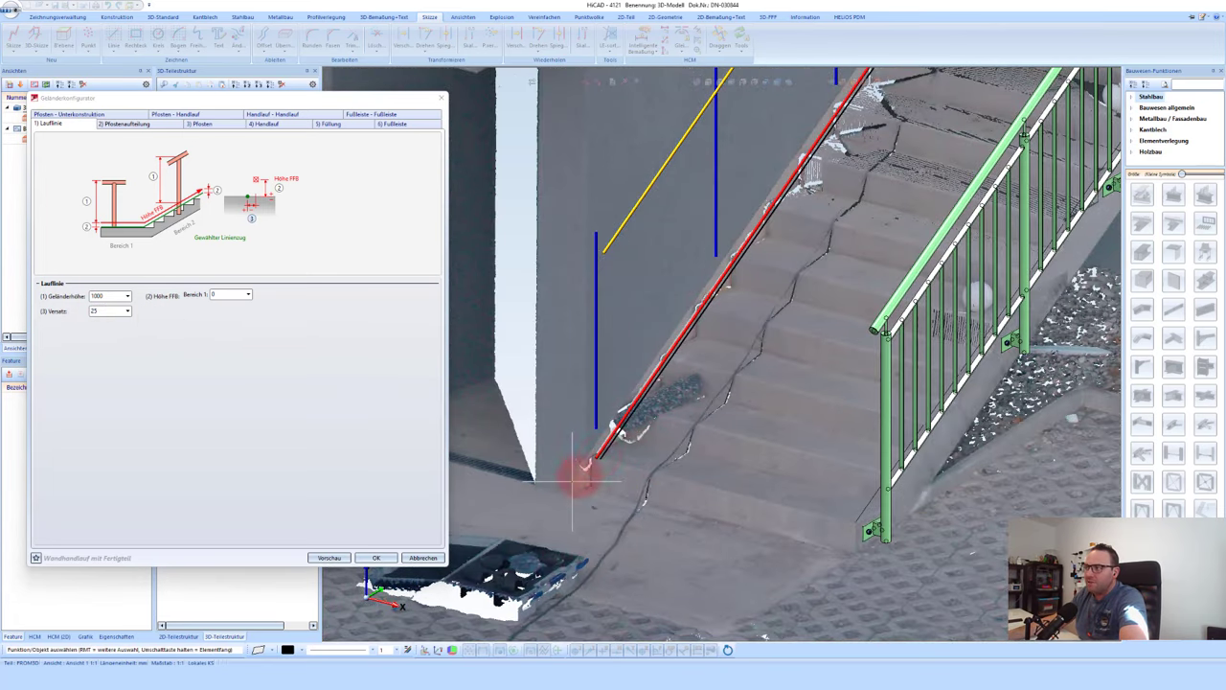
middle_drag(578, 471, 602, 447)
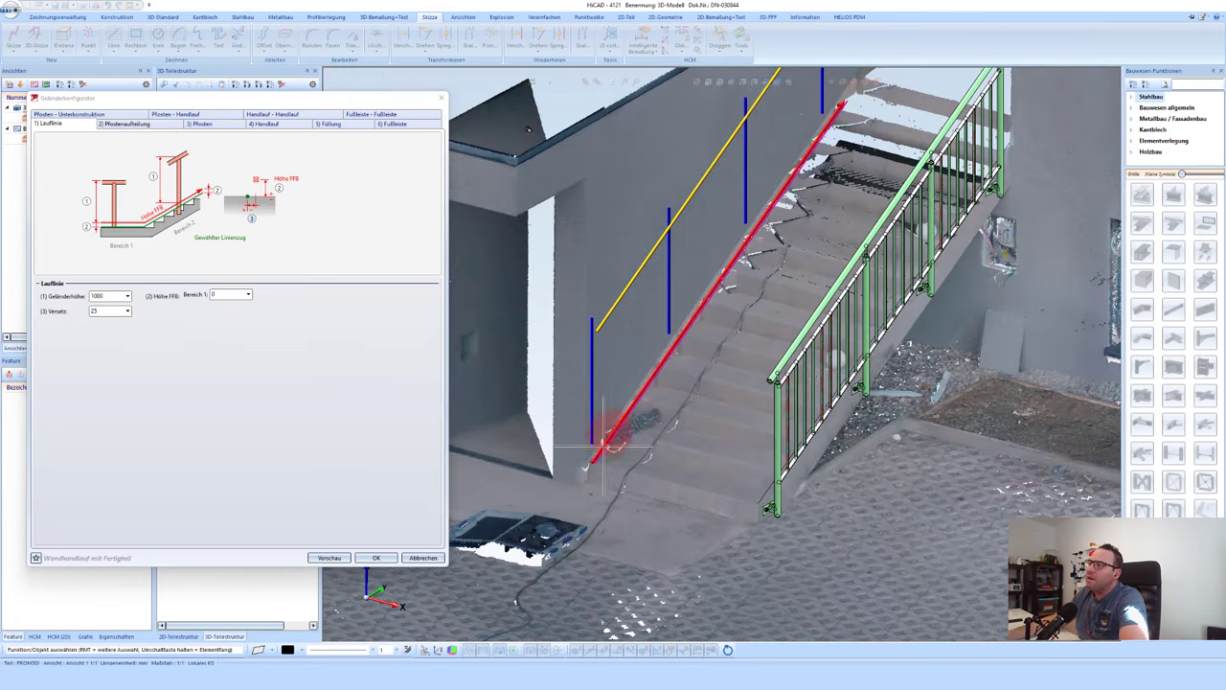
Step: Preview the wall handrail and orbit to inspect its lower end at the stair base
click(330, 558)
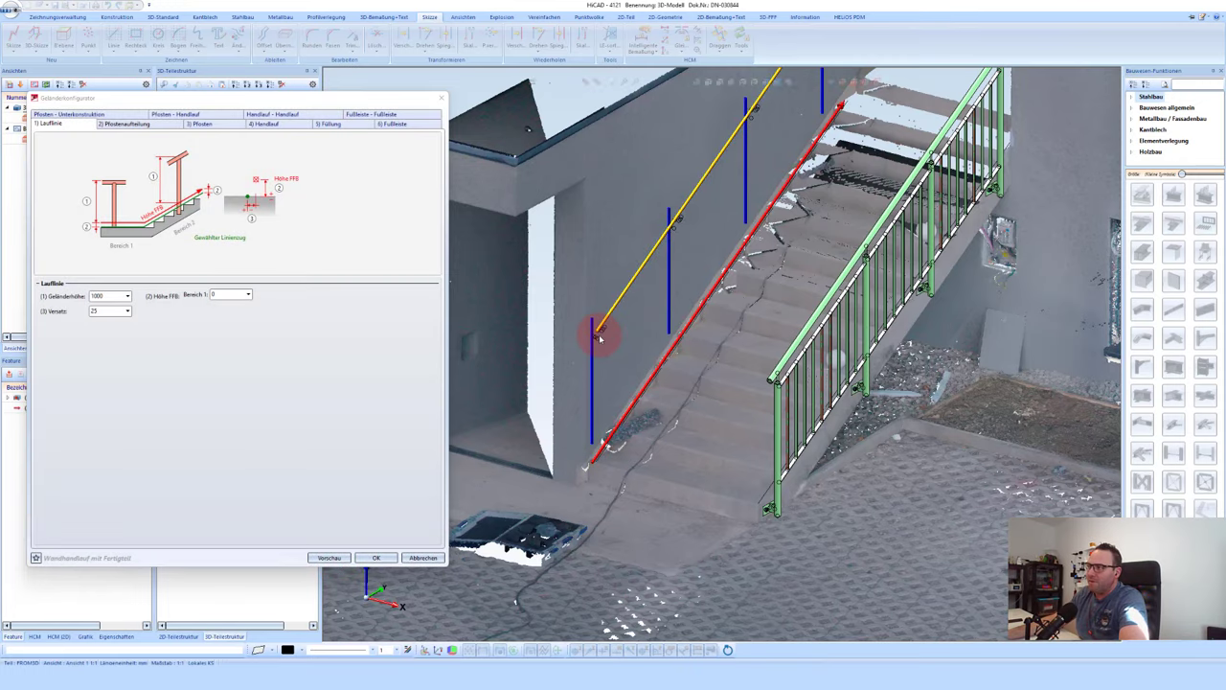
scroll(593, 335, up, 2)
scroll(581, 323, up, 2)
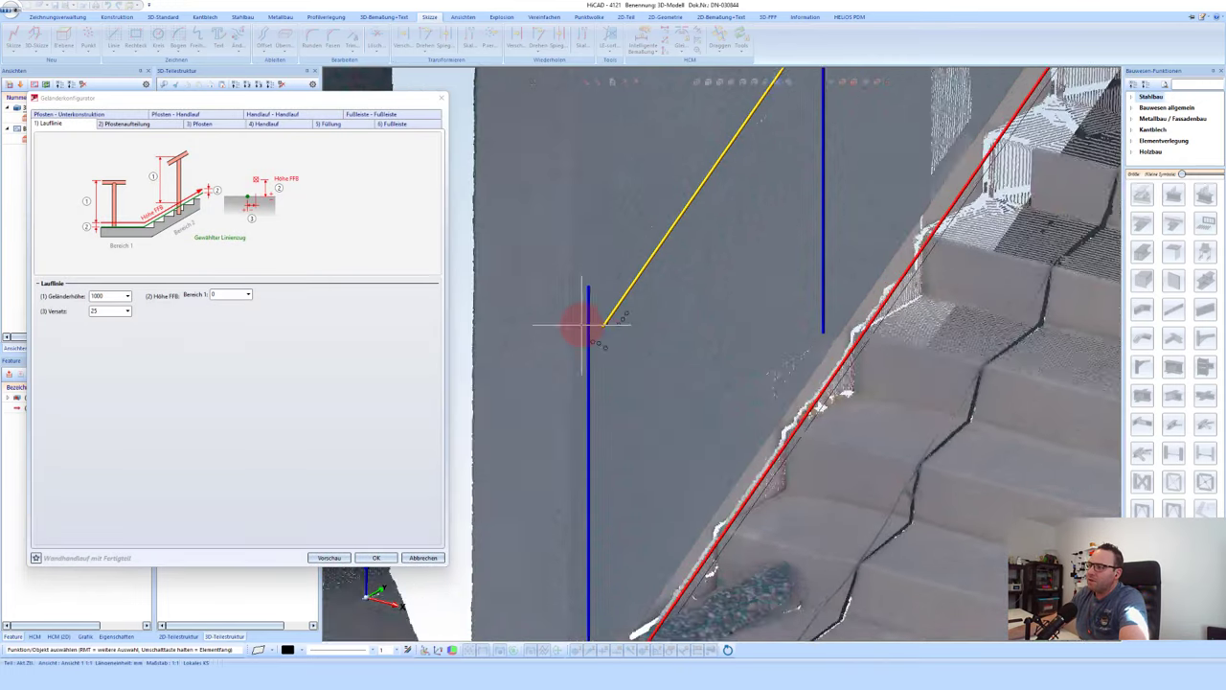
scroll(580, 323, up, 2)
middle_drag(629, 343, 657, 296)
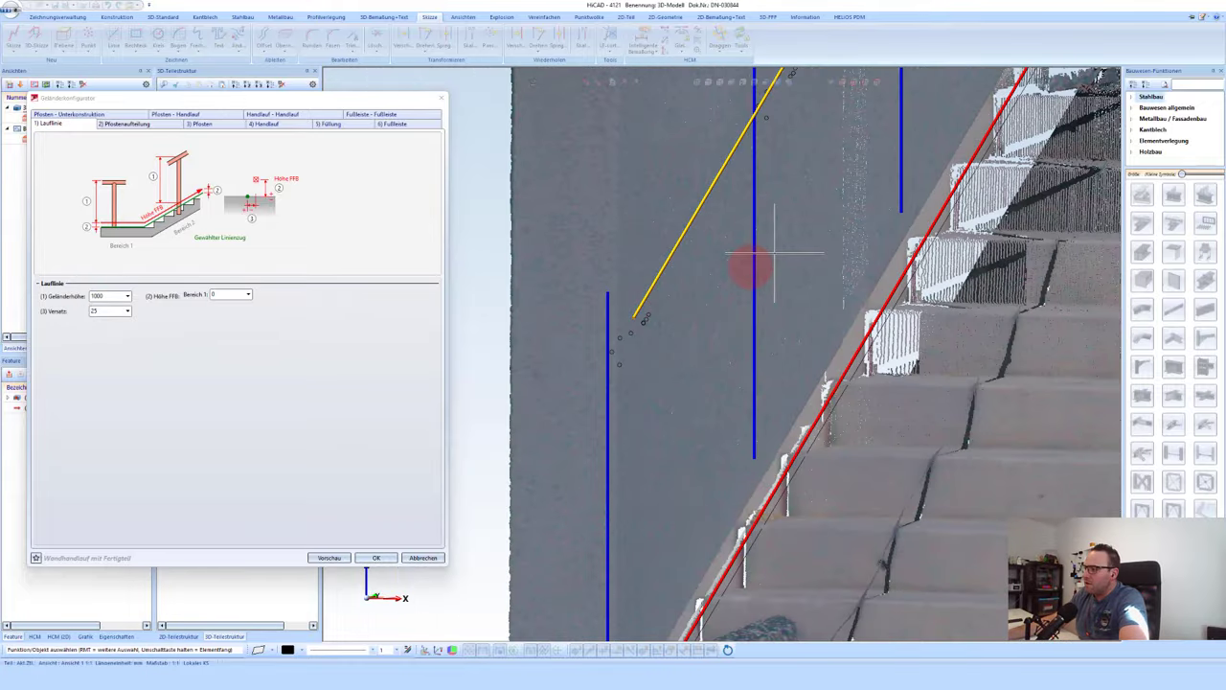
middle_drag(752, 265, 678, 487)
middle_drag(661, 548, 658, 503)
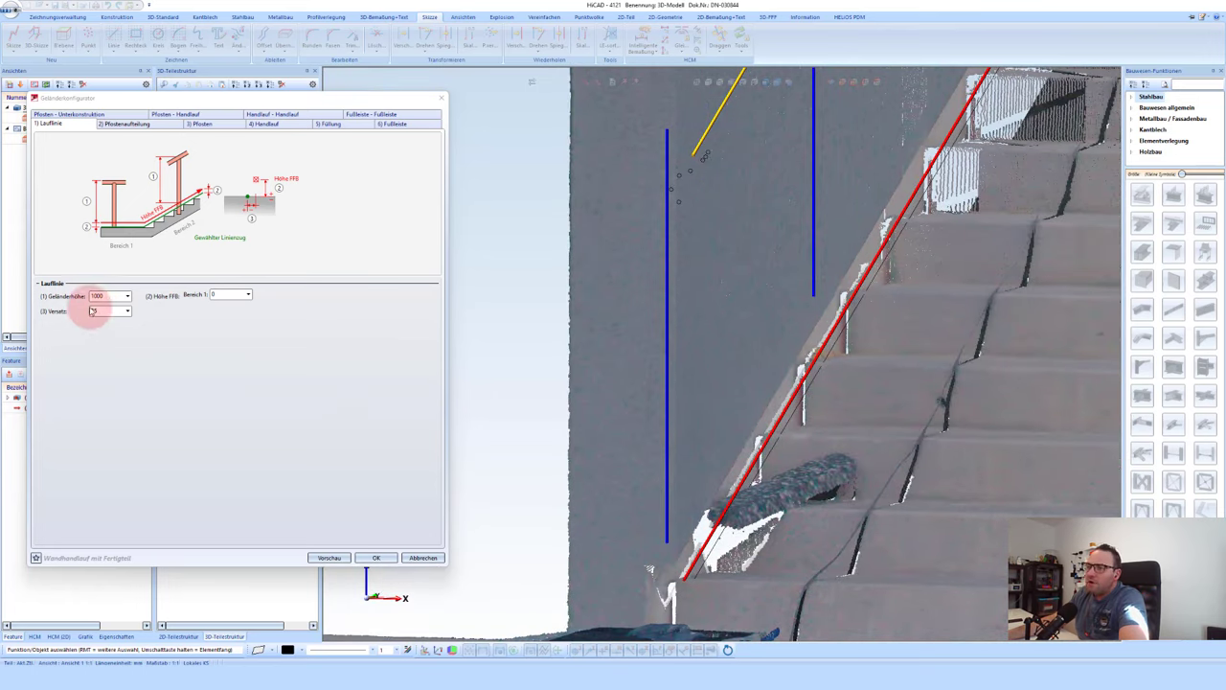
mouse_move(670, 412)
middle_down()
mouse_move(665, 383)
mouse_move(554, 356)
middle_up()
Step: Change the Versatz from 25 to 100, then to -100
double_click(114, 310)
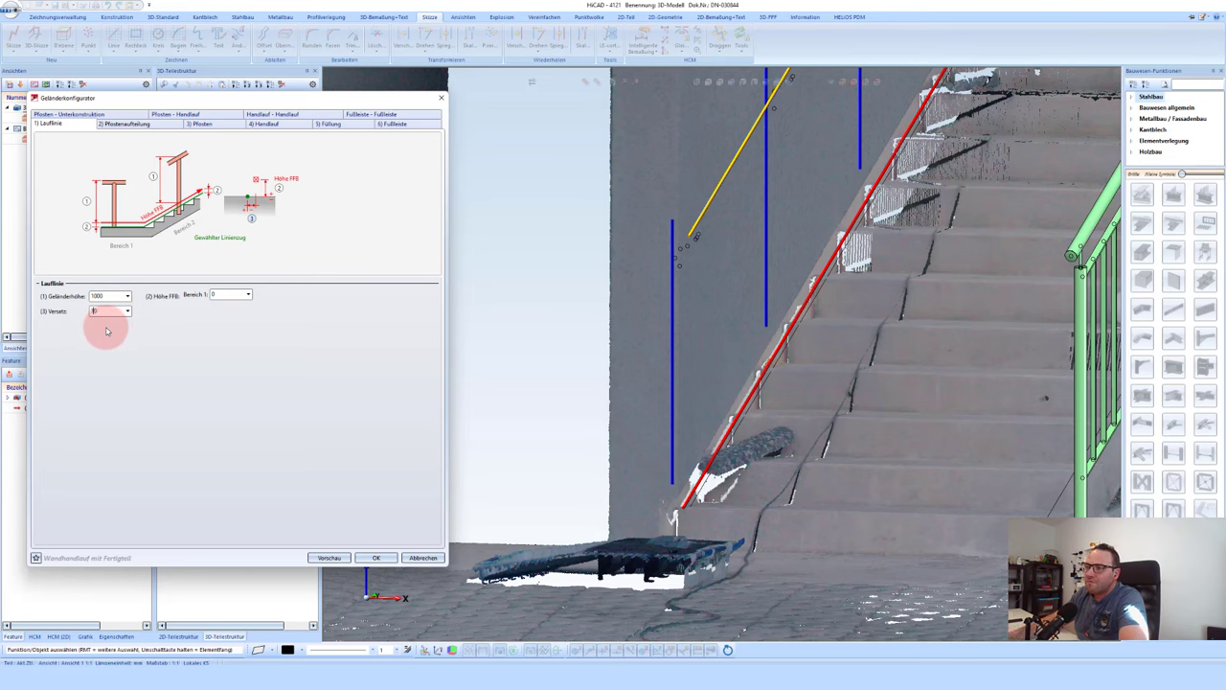
click(230, 299)
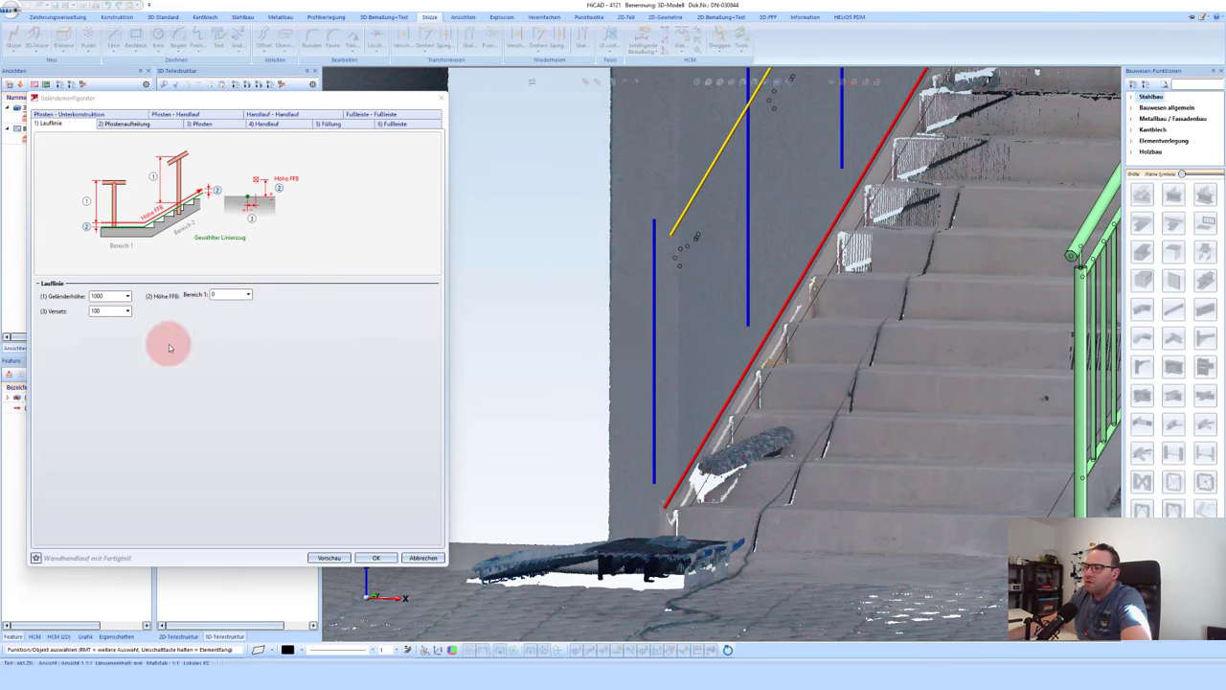
click(99, 312)
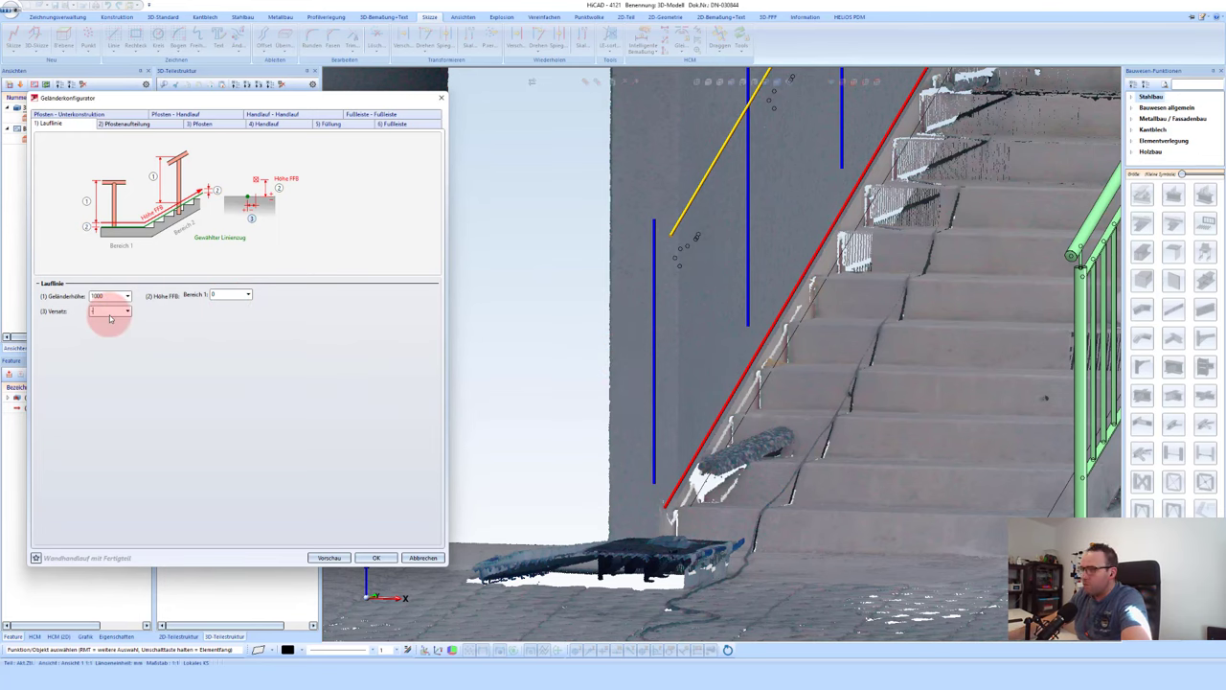
text(-10)
key(Return)
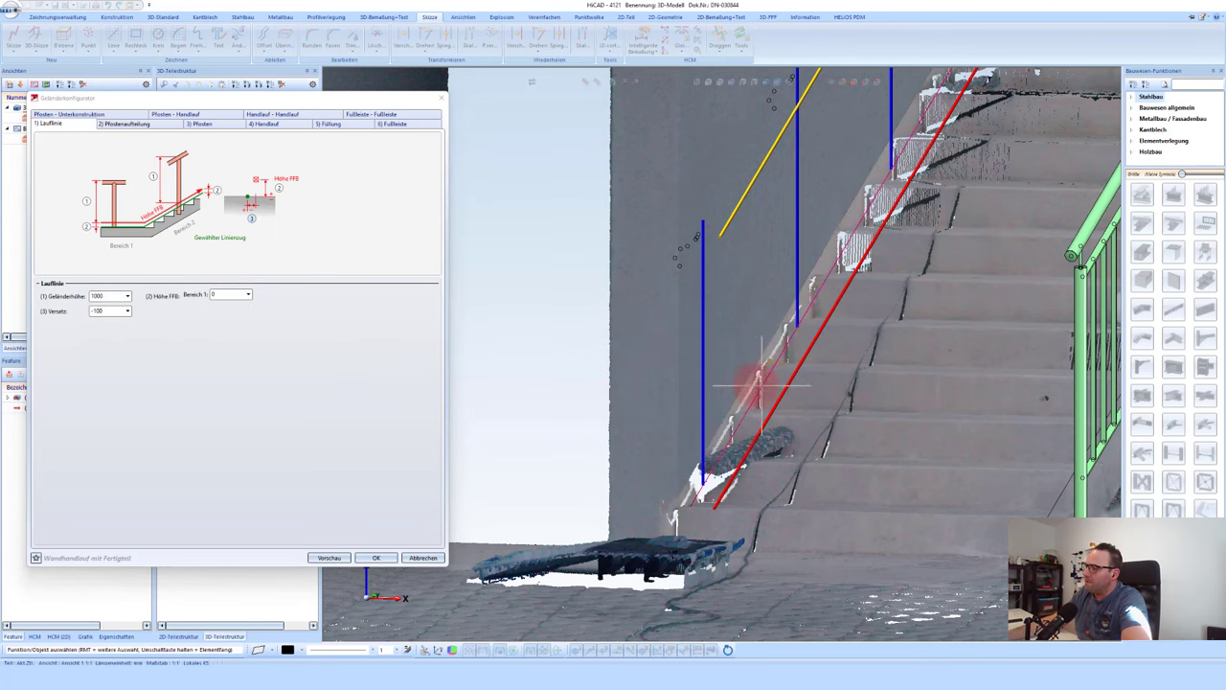
scroll(703, 493, up, 2)
scroll(701, 494, up, 2)
scroll(698, 495, up, 2)
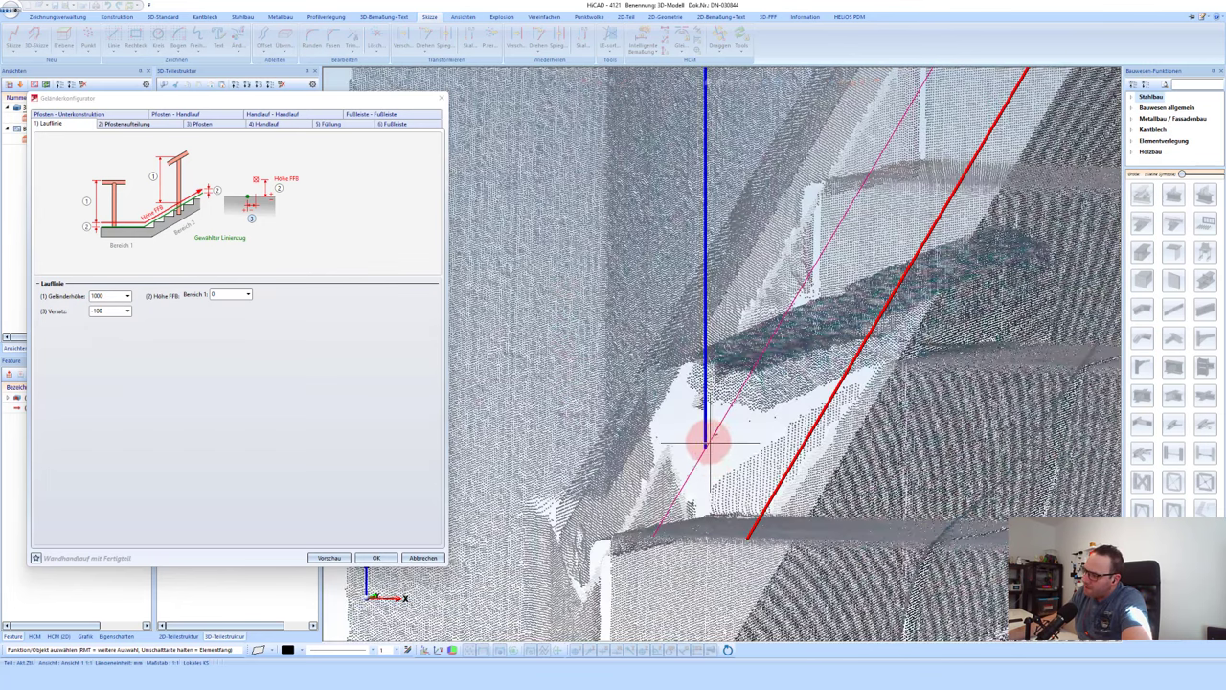
scroll(697, 495, down, 3)
scroll(697, 496, down, 2)
Step: Refresh the preview with the -100 offset and zoom in on the lower handrail bracket
scroll(697, 495, down, 2)
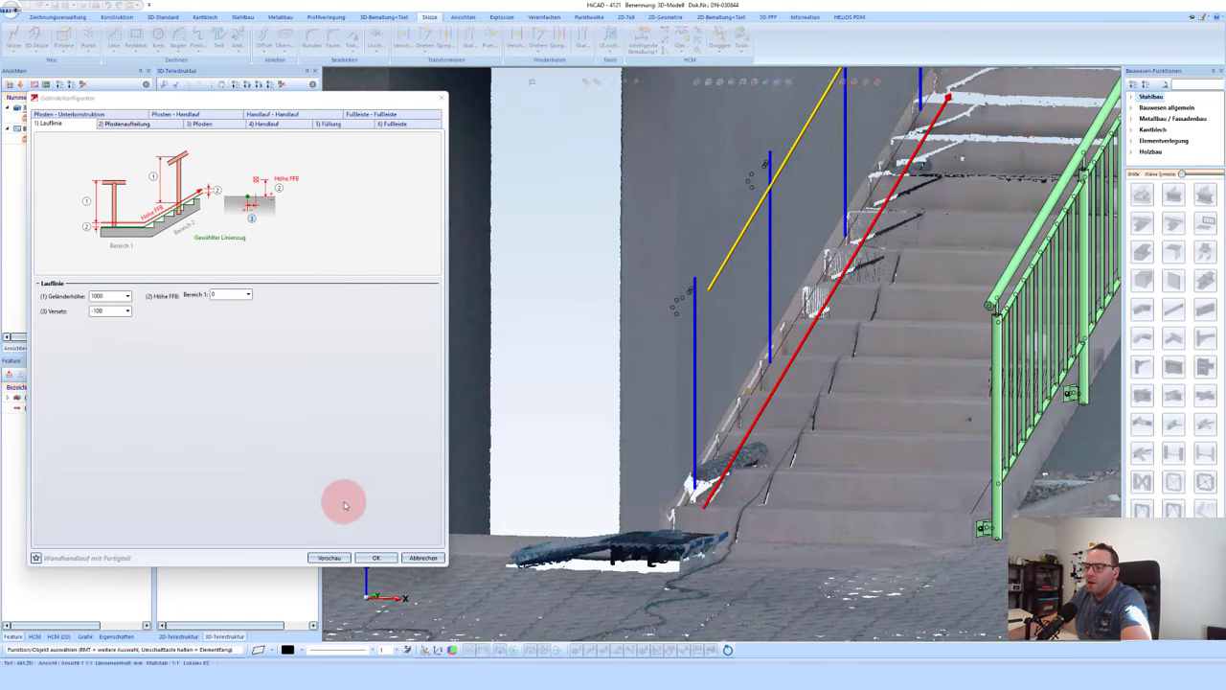
click(341, 558)
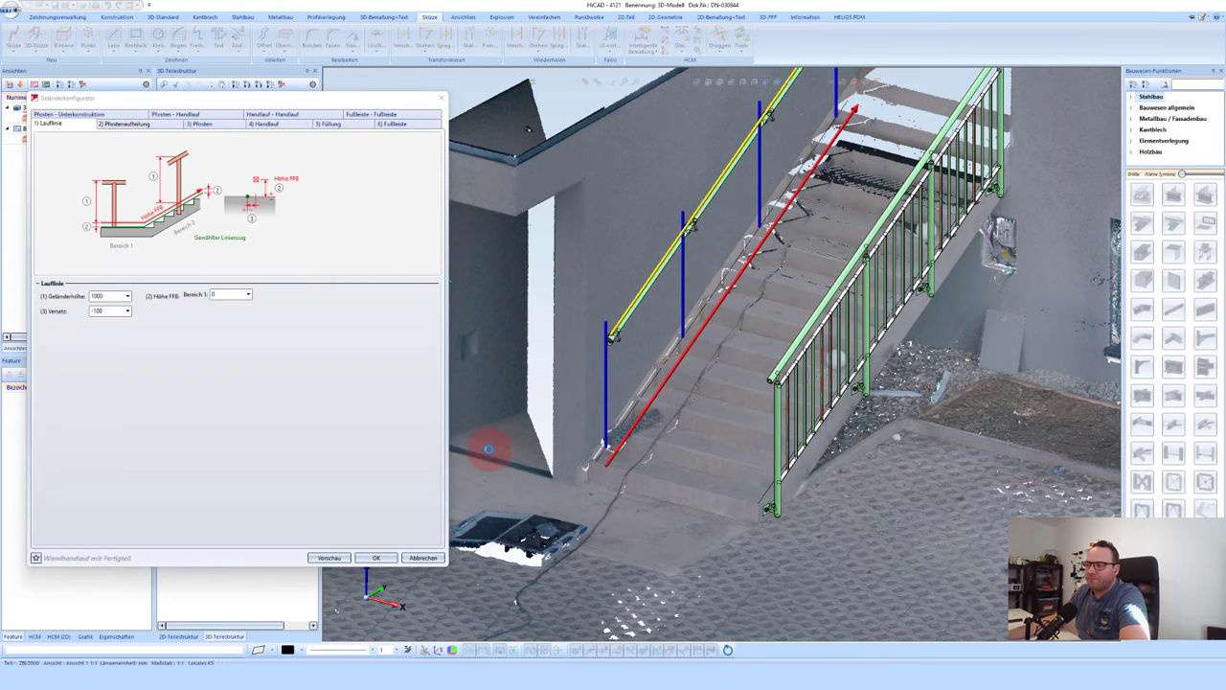
scroll(613, 336, up, 2)
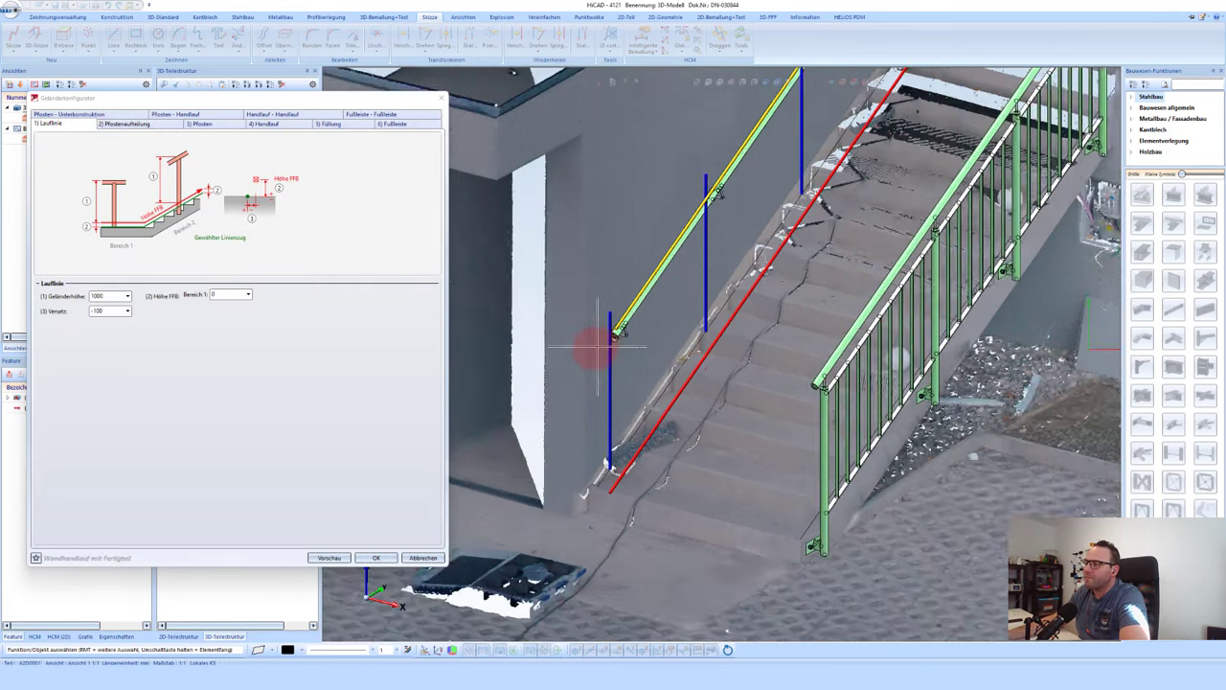
scroll(613, 335, up, 2)
scroll(613, 336, up, 2)
scroll(618, 340, up, 1)
scroll(622, 347, up, 2)
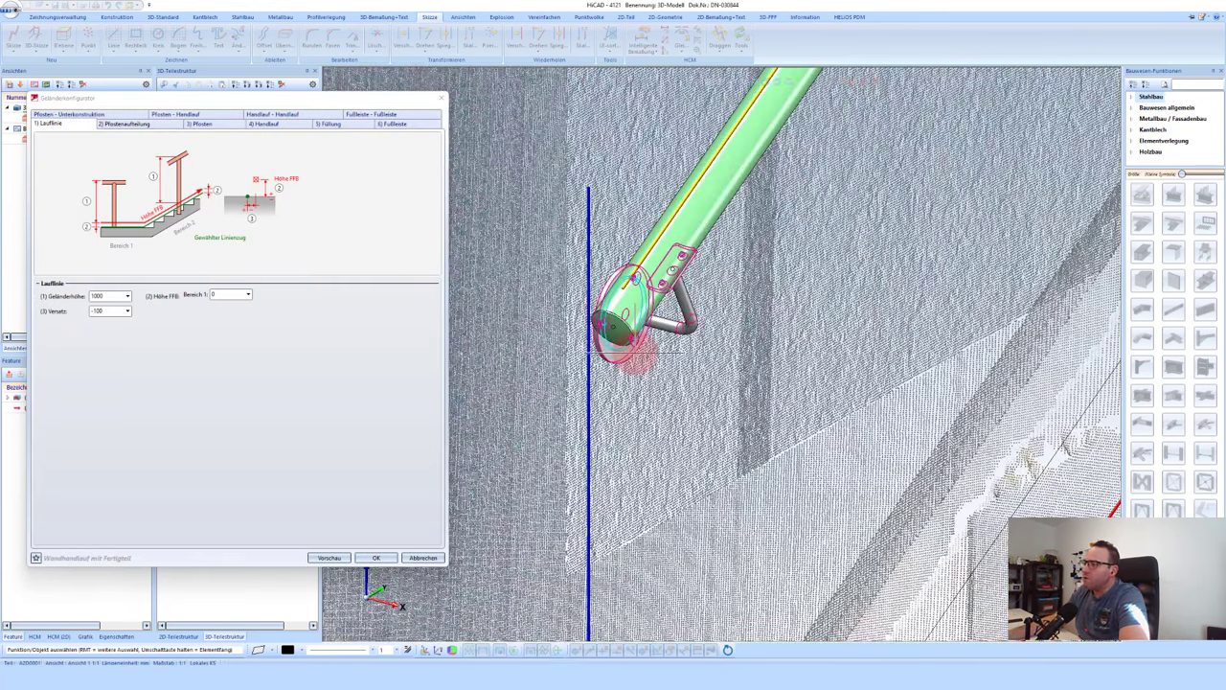
mouse_move(631, 352)
middle_down()
mouse_move(624, 287)
mouse_move(624, 328)
mouse_move(636, 290)
mouse_move(635, 329)
middle_up()
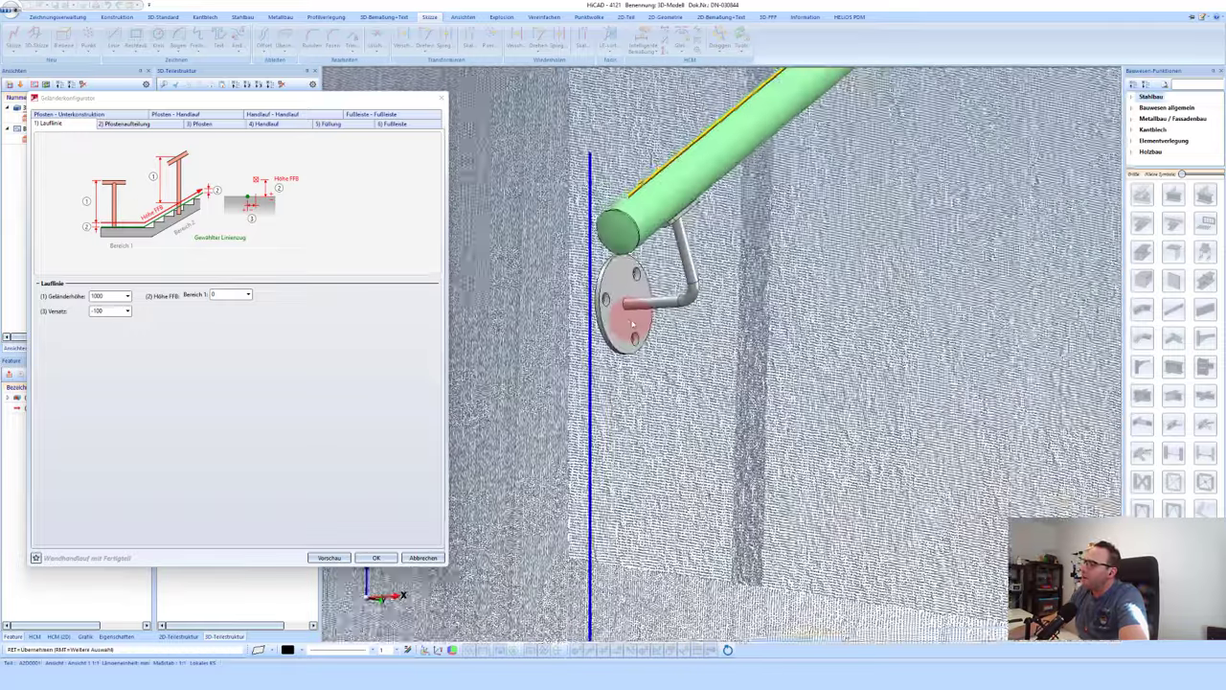
scroll(633, 331, up, 2)
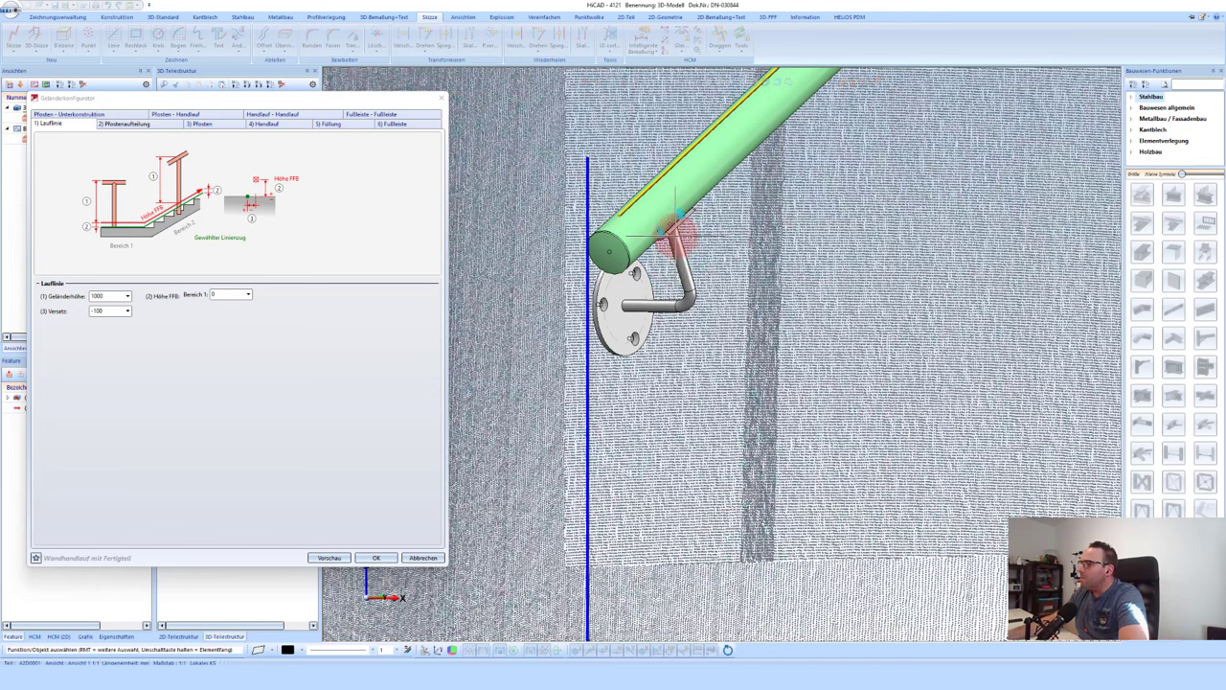
scroll(589, 342, down, 3)
scroll(597, 342, down, 2)
scroll(597, 342, down, 1)
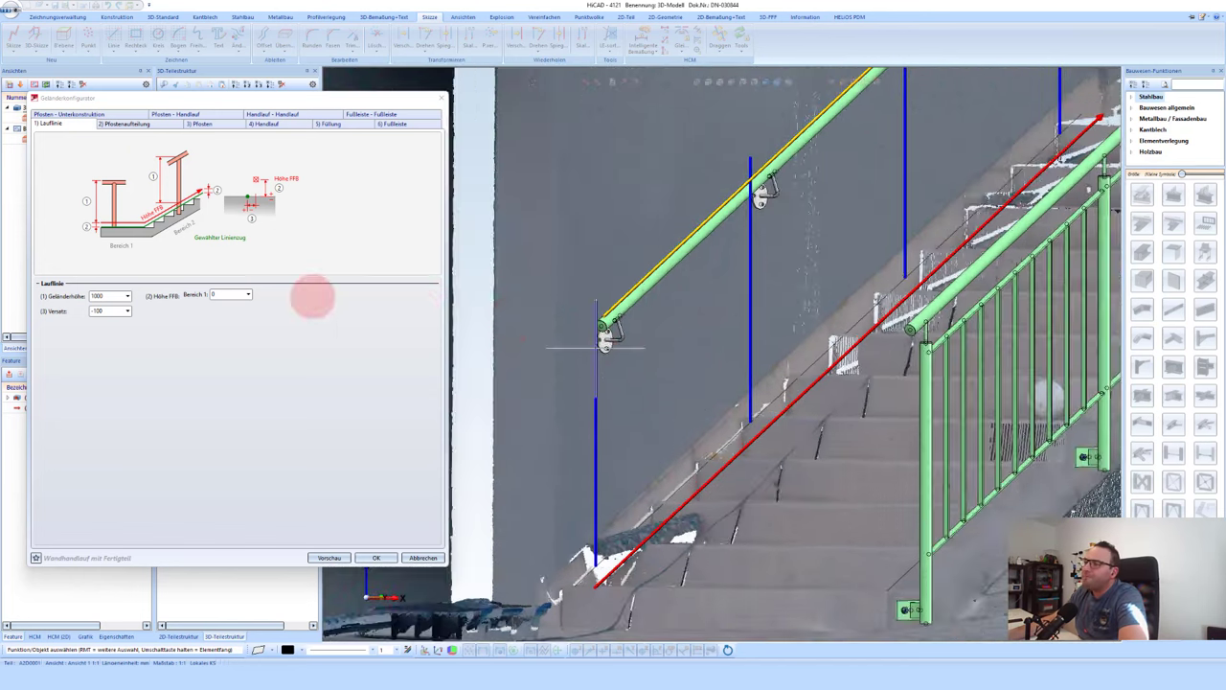
Step: Try Wandkonsole (Eigenfertigung), revert to Wandkonsole (Fertigteil) in Pfosten - Handlauf, and build the handrail
click(176, 115)
click(156, 169)
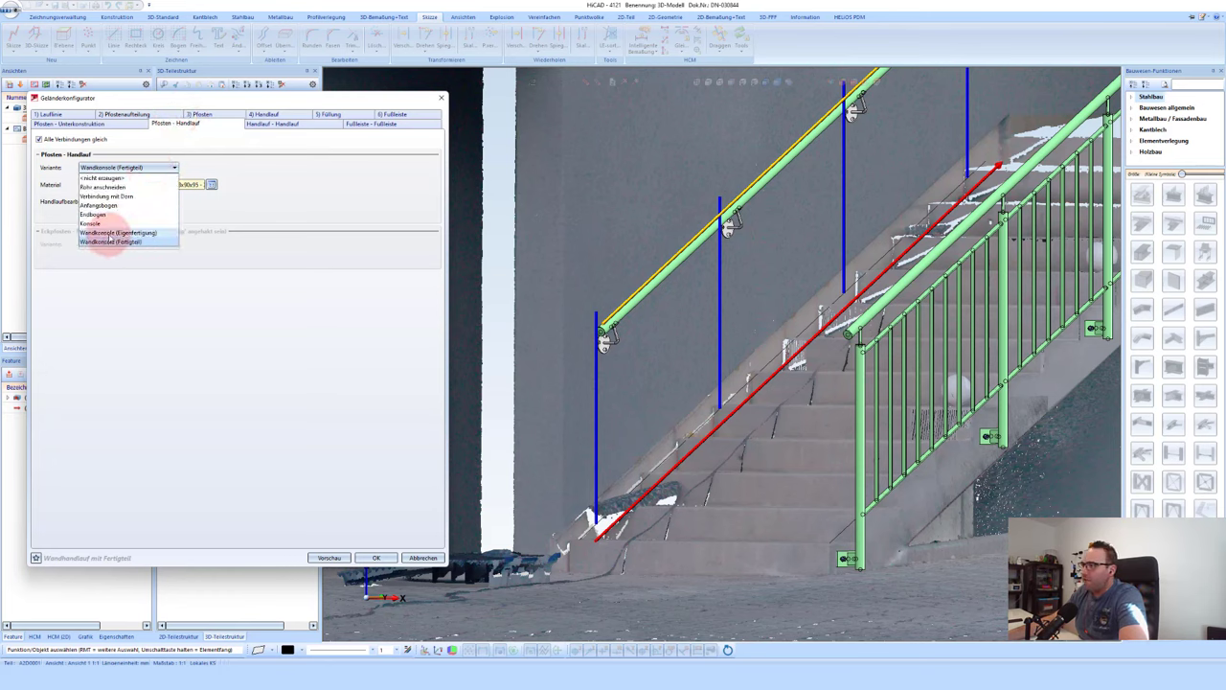
click(110, 234)
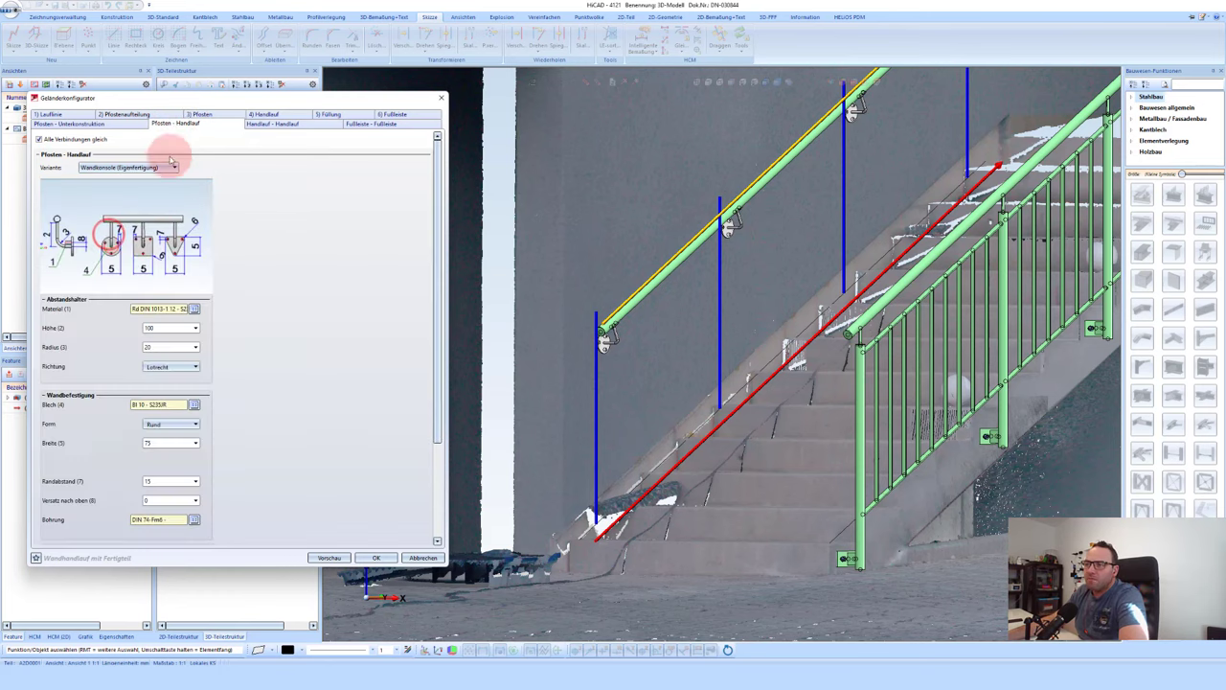
scroll(144, 288, down, 1)
scroll(187, 321, down, 1)
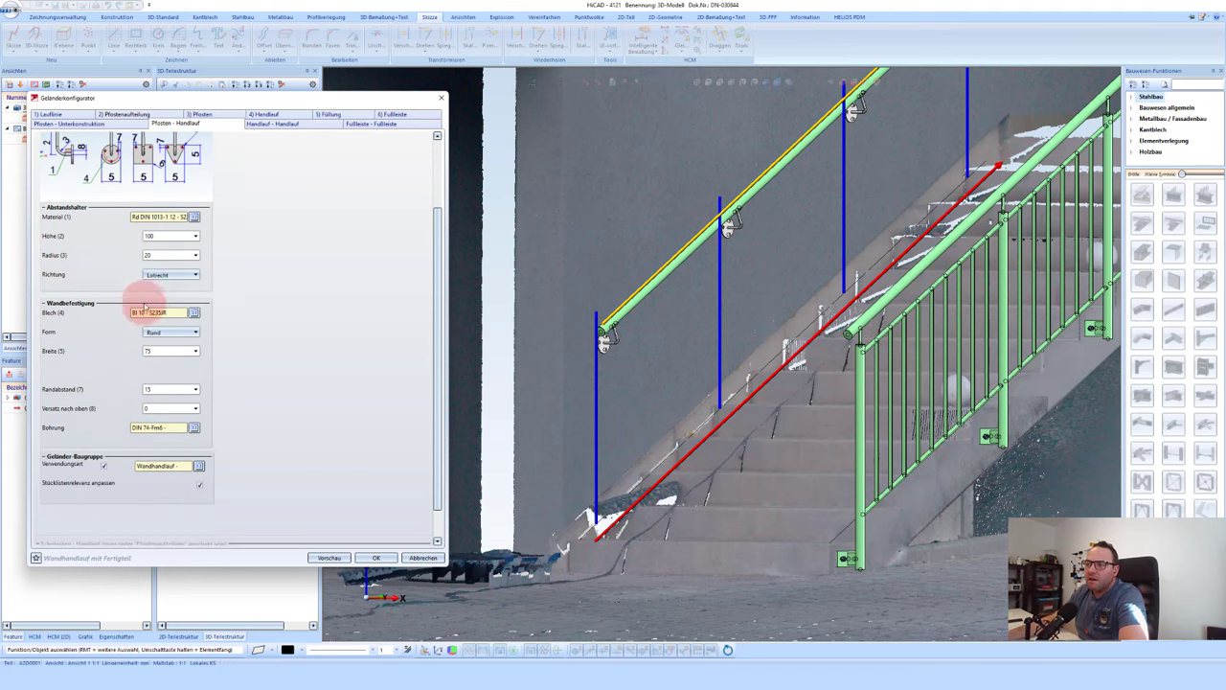
scroll(137, 320, down, 1)
scroll(162, 377, up, 3)
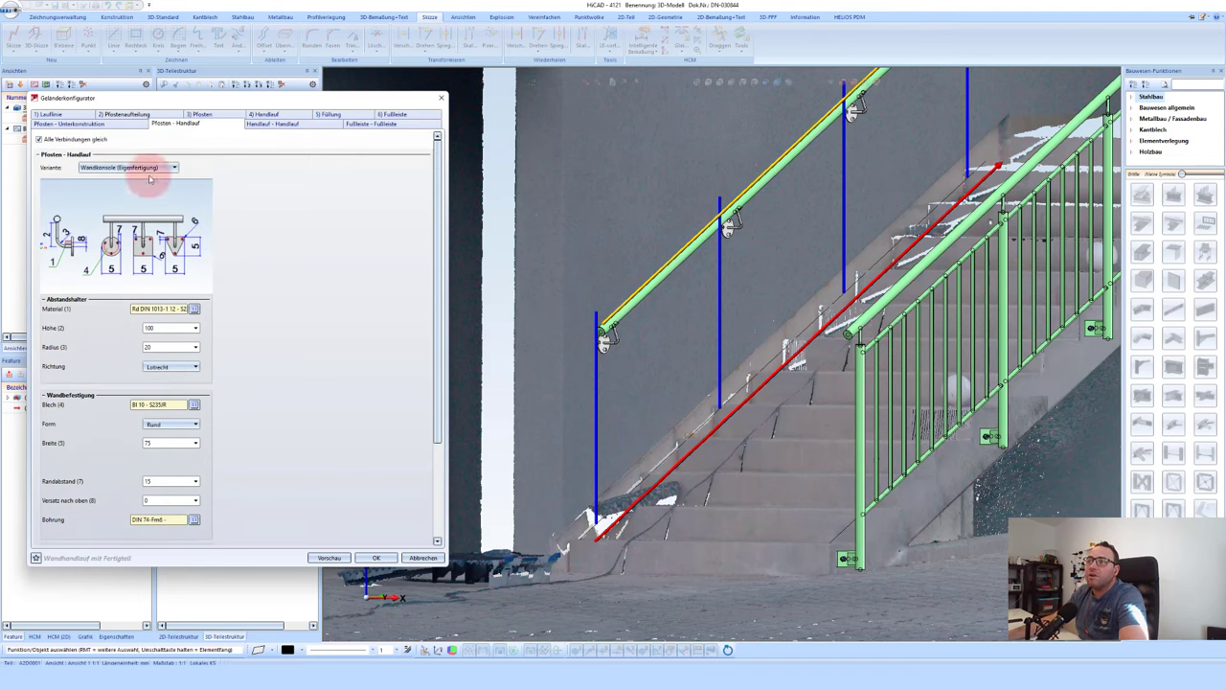
click(147, 168)
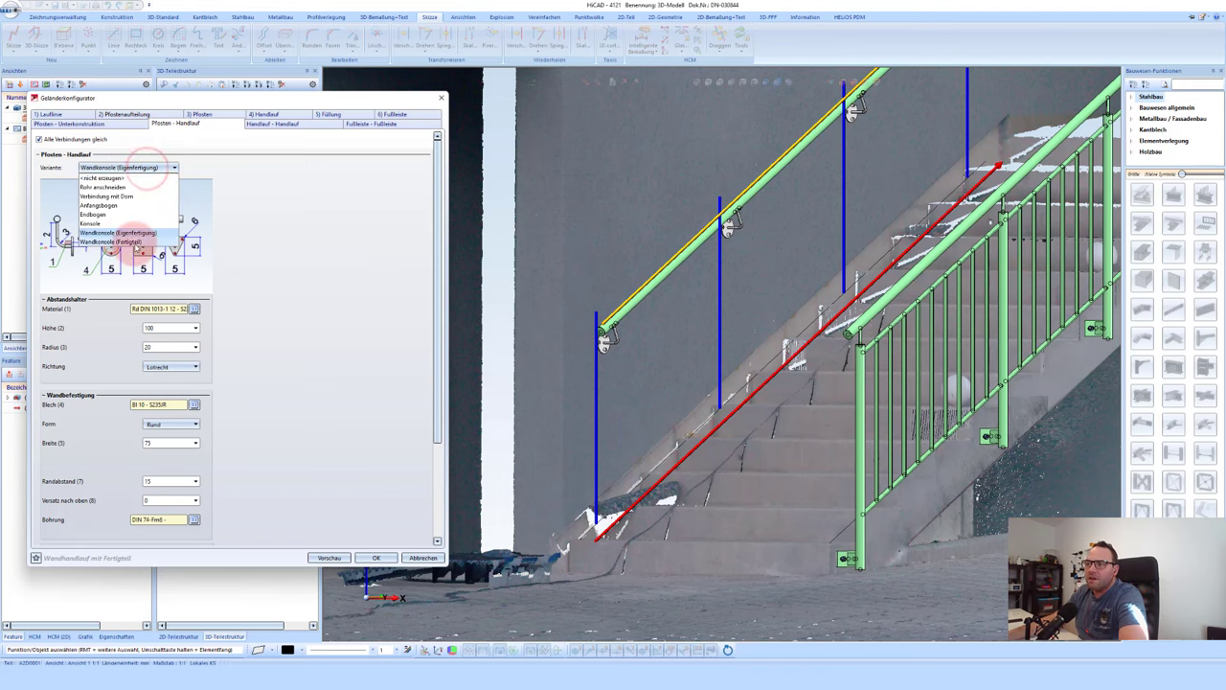
click(134, 244)
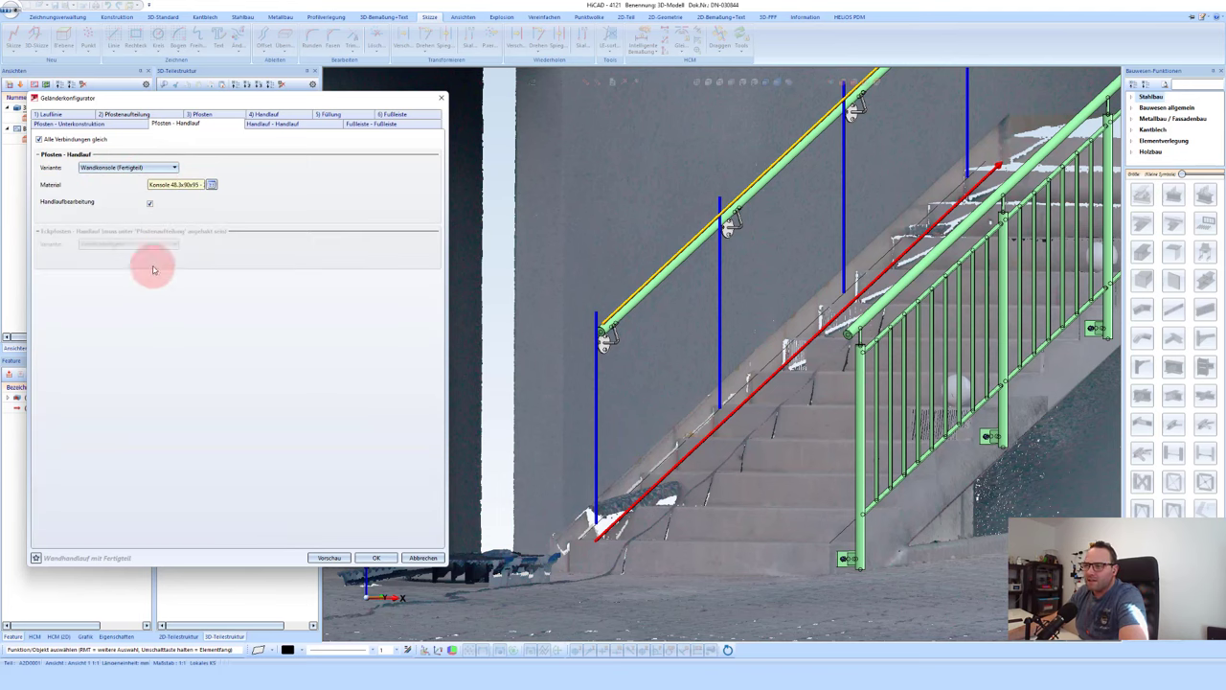
click(384, 559)
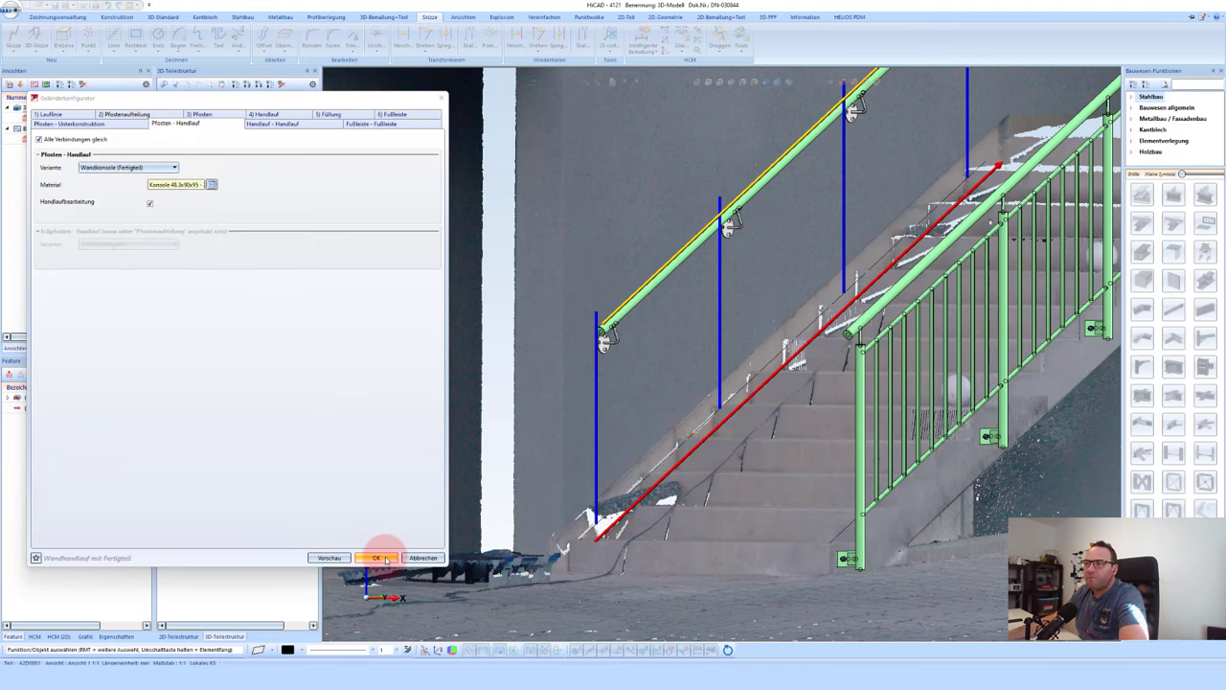
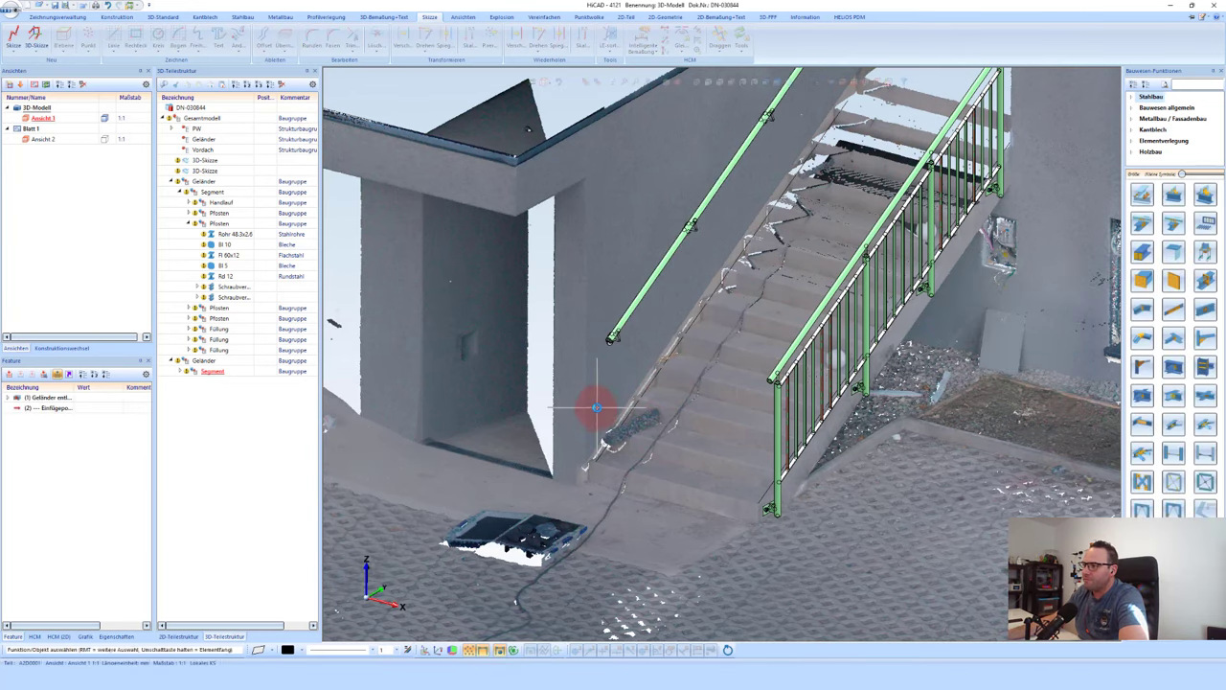
Step: Activate the 3D sketch and select its line along the stair edge
mouse_move(594, 410)
middle_down()
mouse_move(739, 213)
mouse_move(725, 260)
mouse_move(707, 282)
mouse_move(674, 274)
mouse_move(773, 165)
mouse_move(720, 274)
middle_up()
click(673, 344)
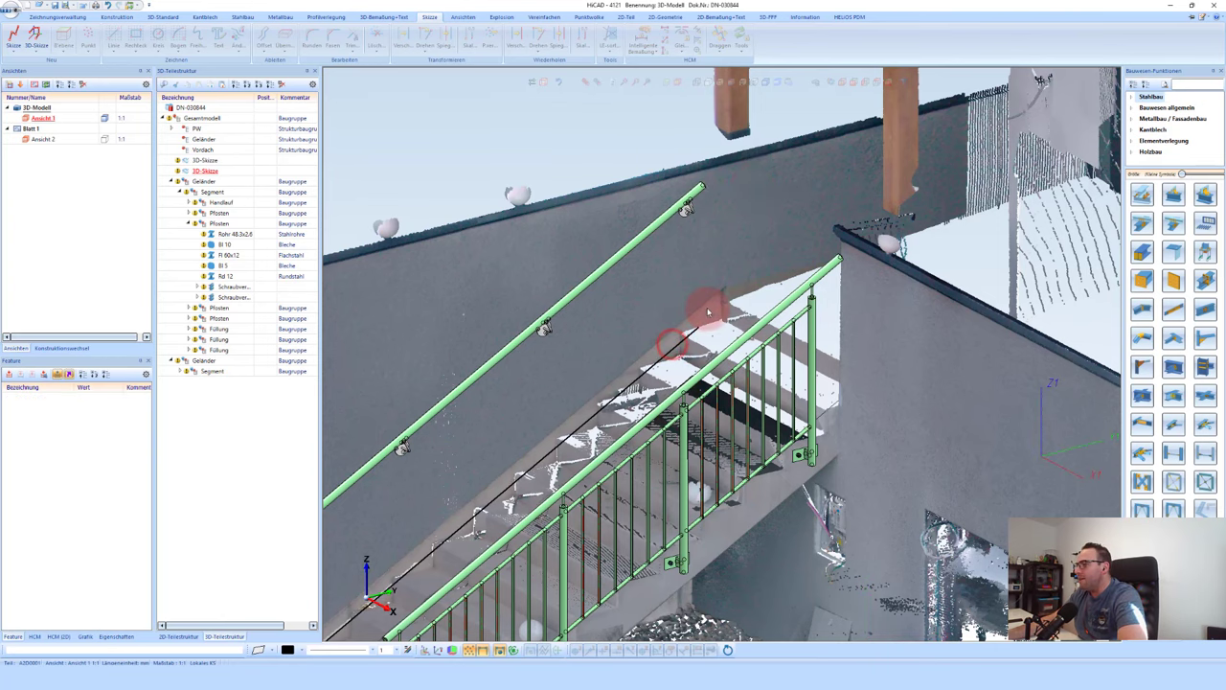
middle_drag(703, 247, 693, 205)
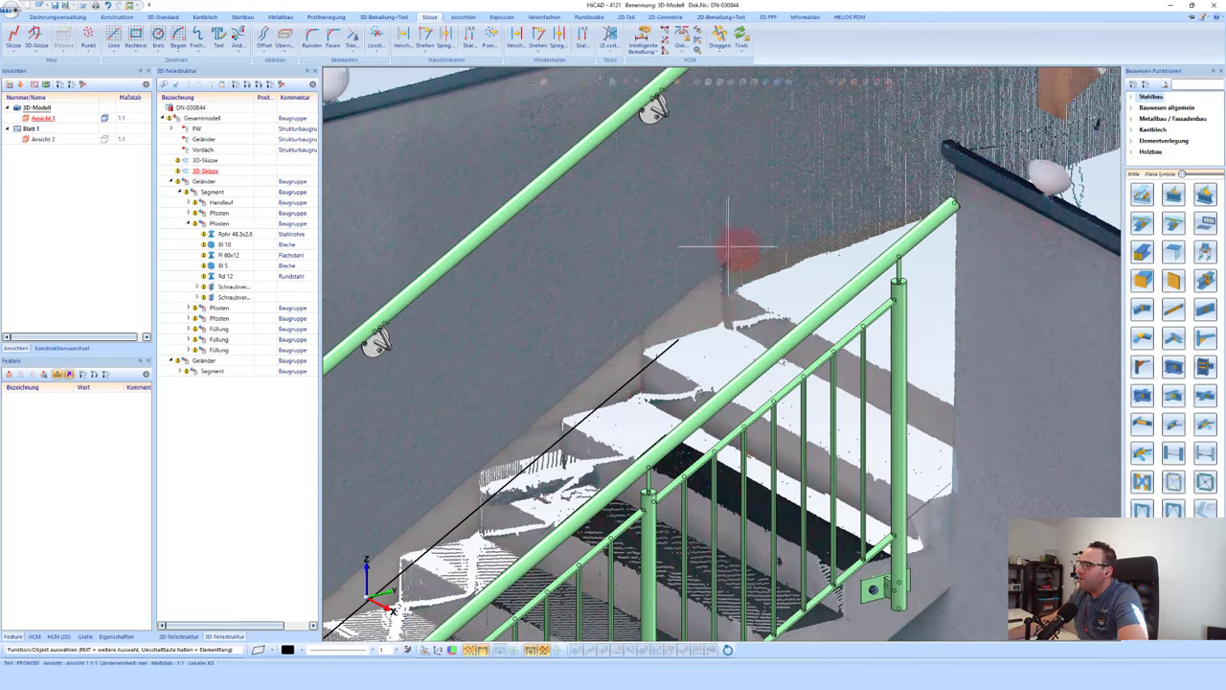
scroll(728, 307, up, 3)
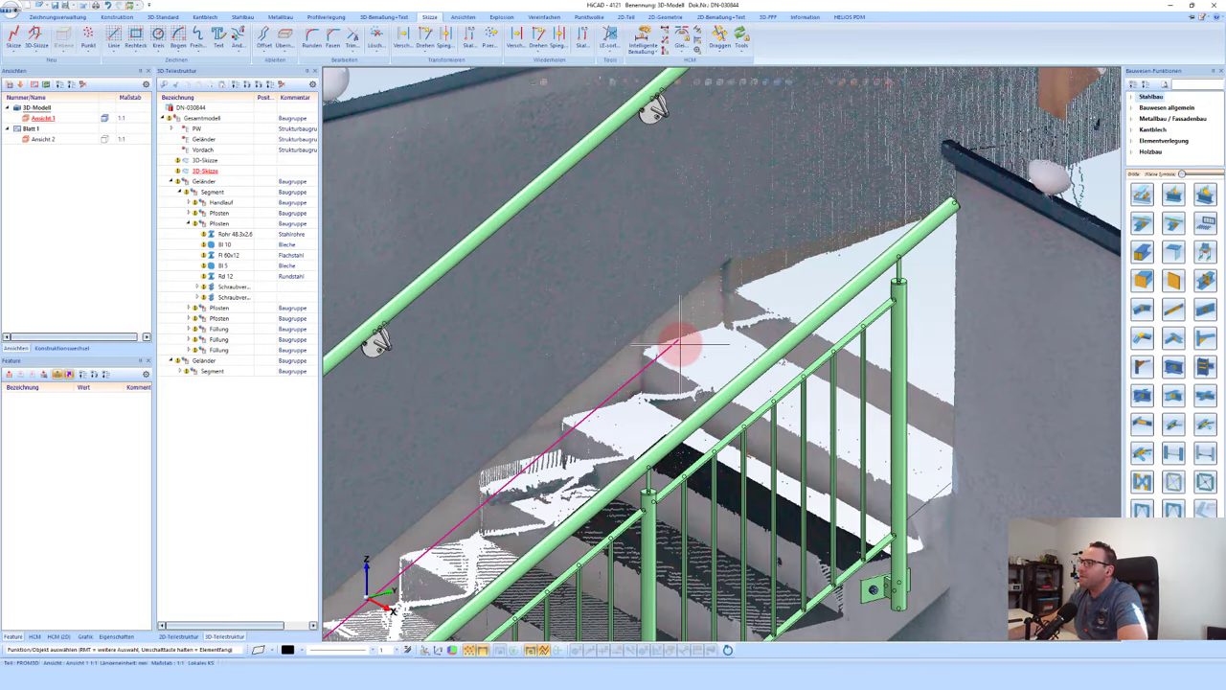
click(679, 347)
Step: Trim the stair-edge sketch line up to the wall edge picked on the scan
click(352, 42)
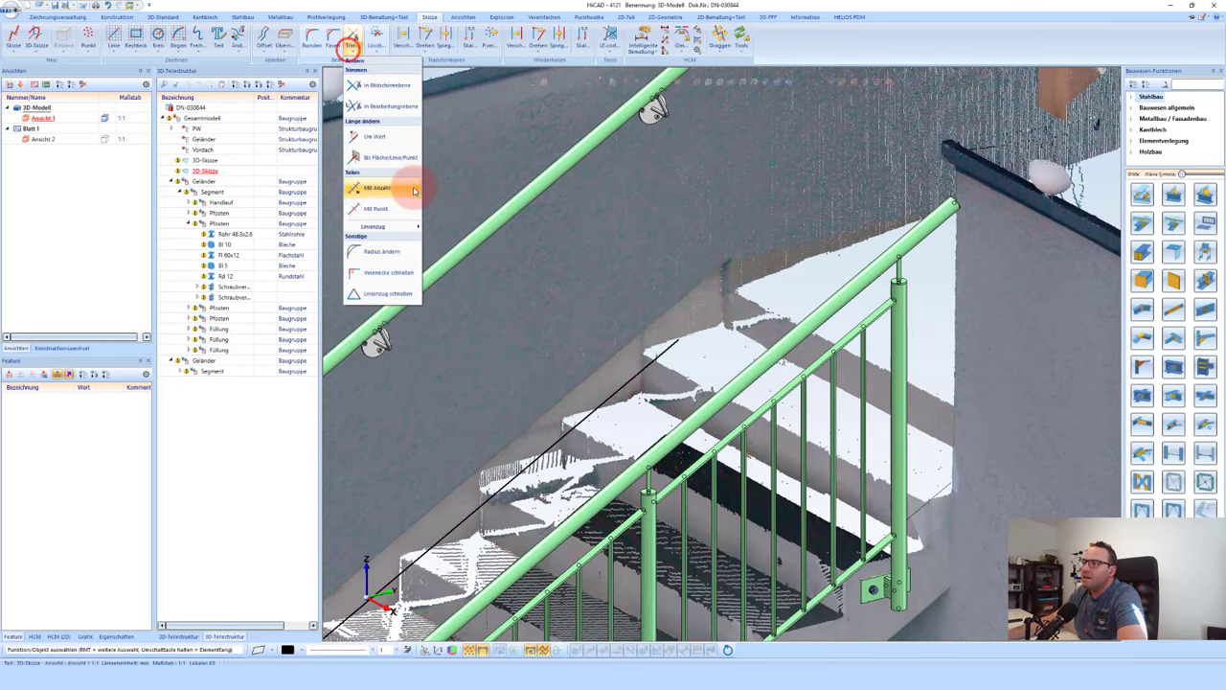
click(398, 160)
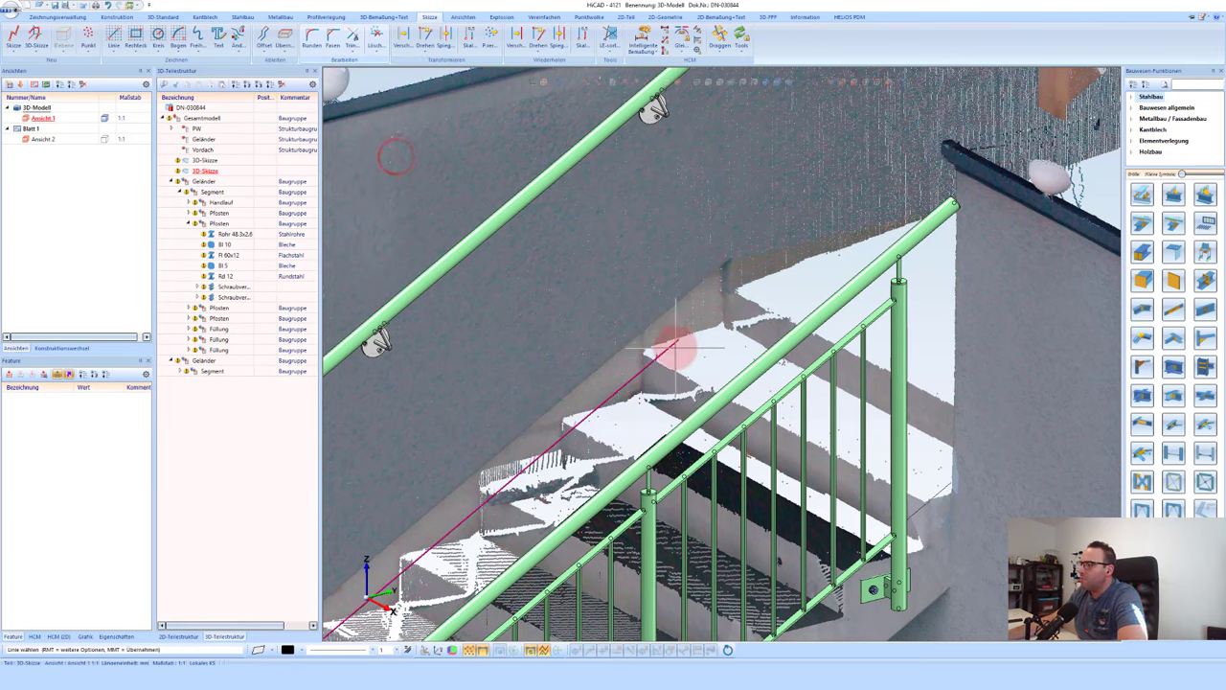
scroll(728, 278, up, 2)
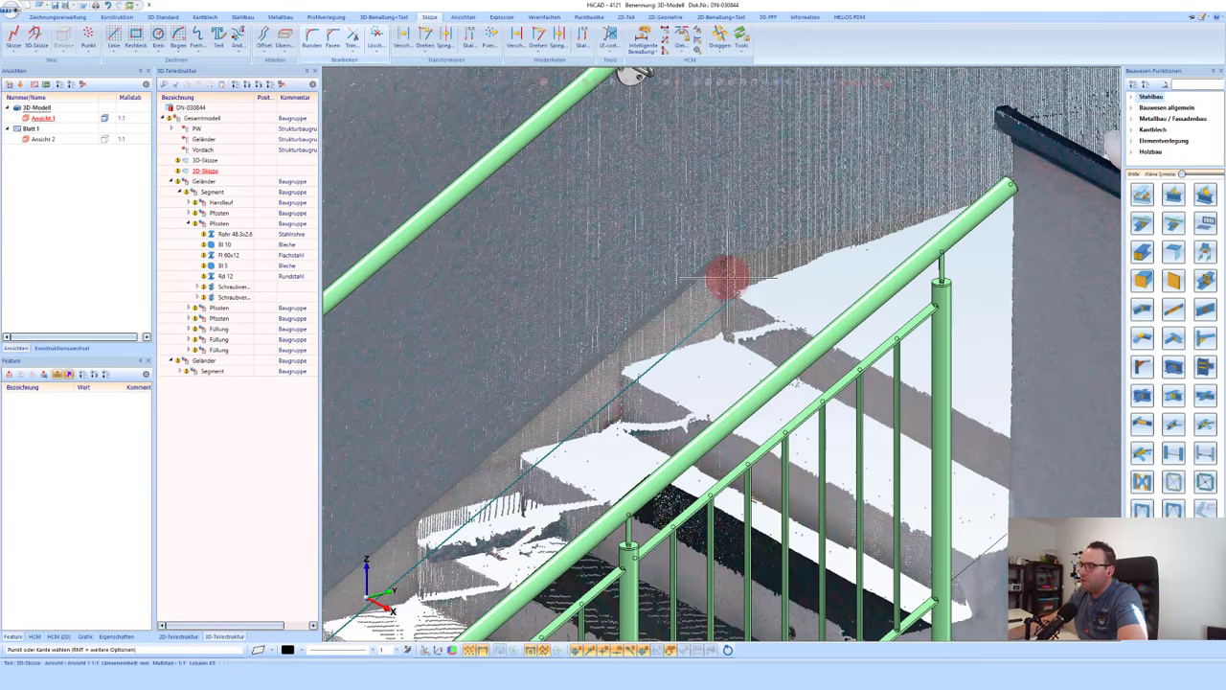
click(729, 278)
scroll(661, 317, down, 2)
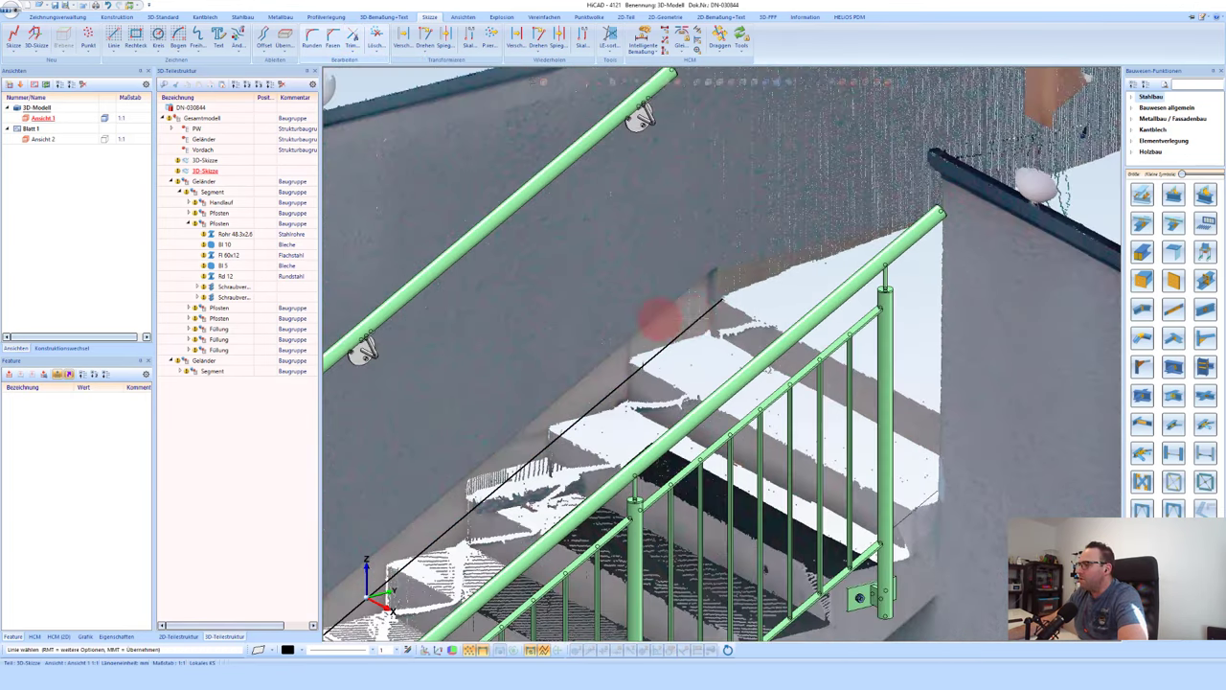
scroll(661, 316, down, 2)
scroll(671, 316, down, 2)
click(700, 209)
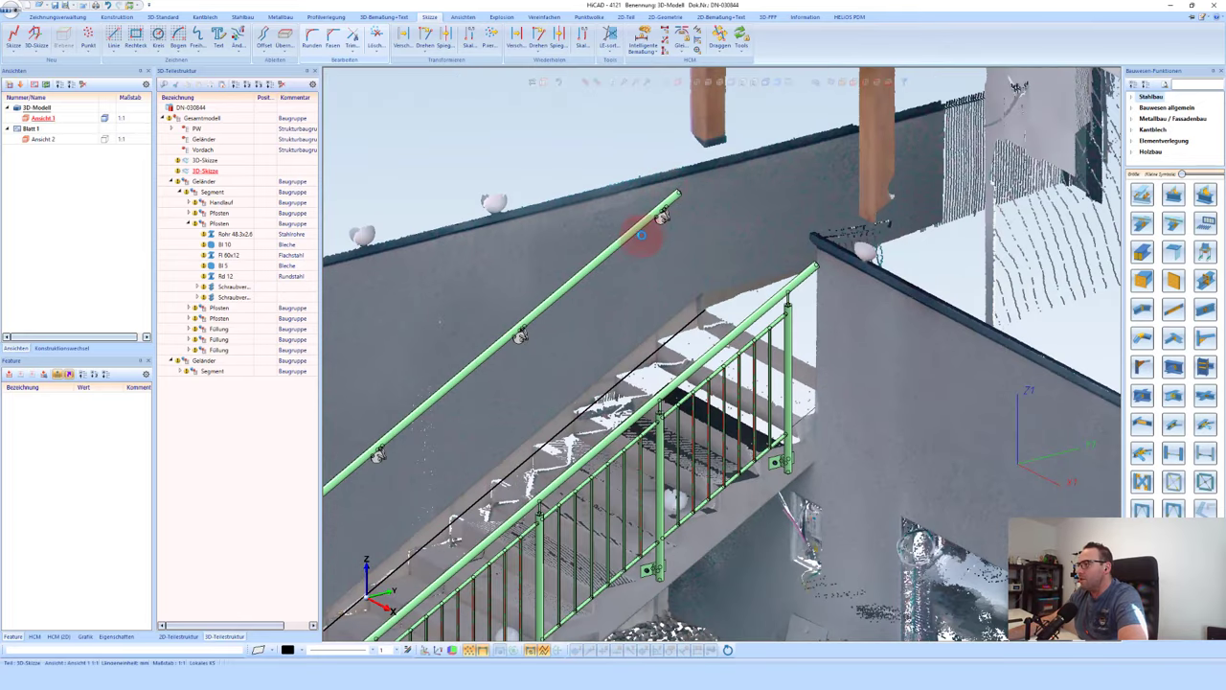
Step: Extend the upper wall handrail tube up to the wall edge at the stair top
click(703, 75)
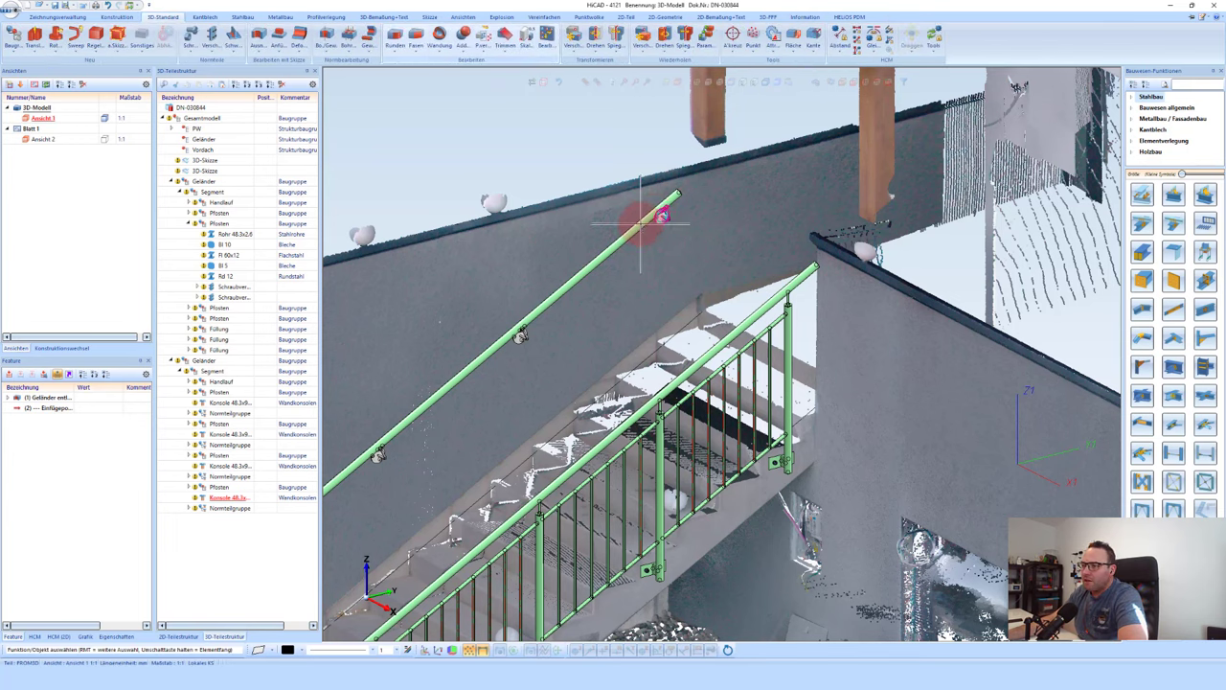
click(633, 223)
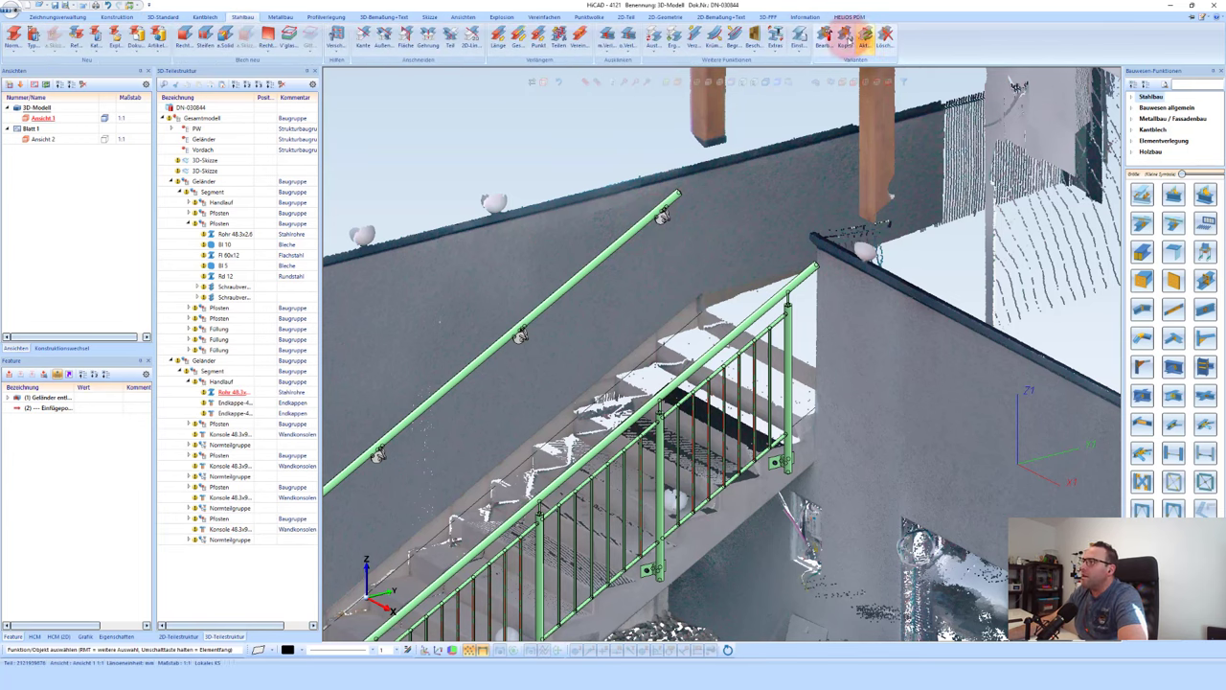
click(865, 39)
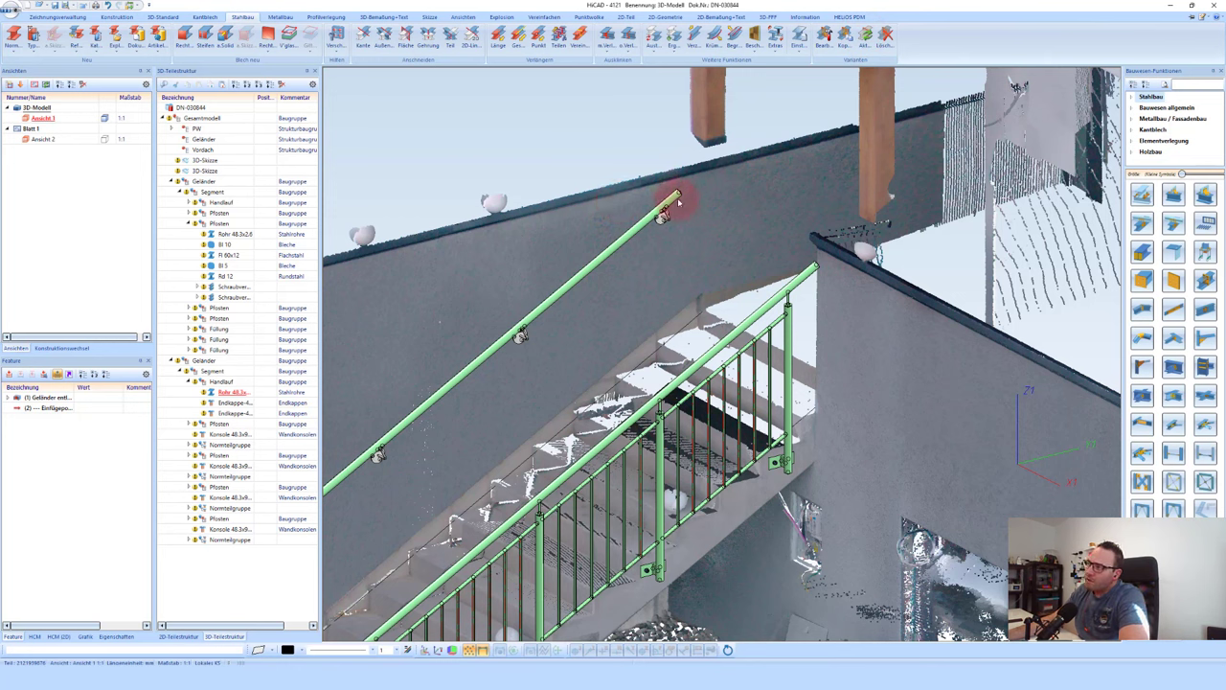
click(702, 182)
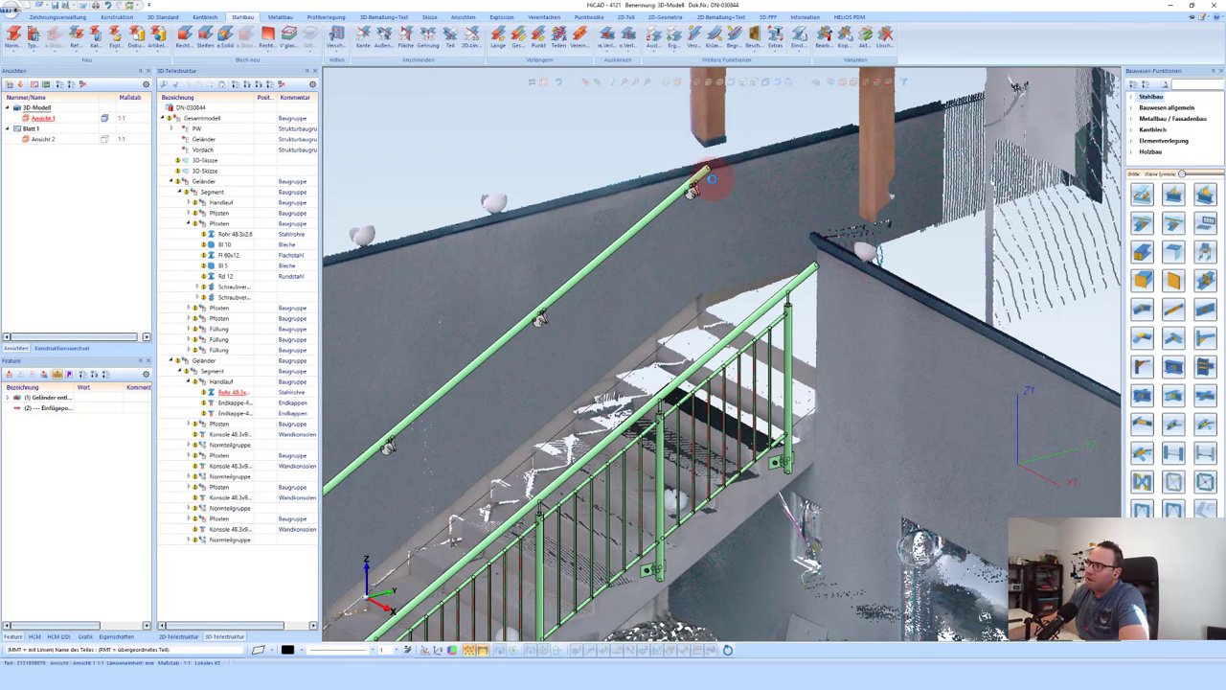
click(709, 183)
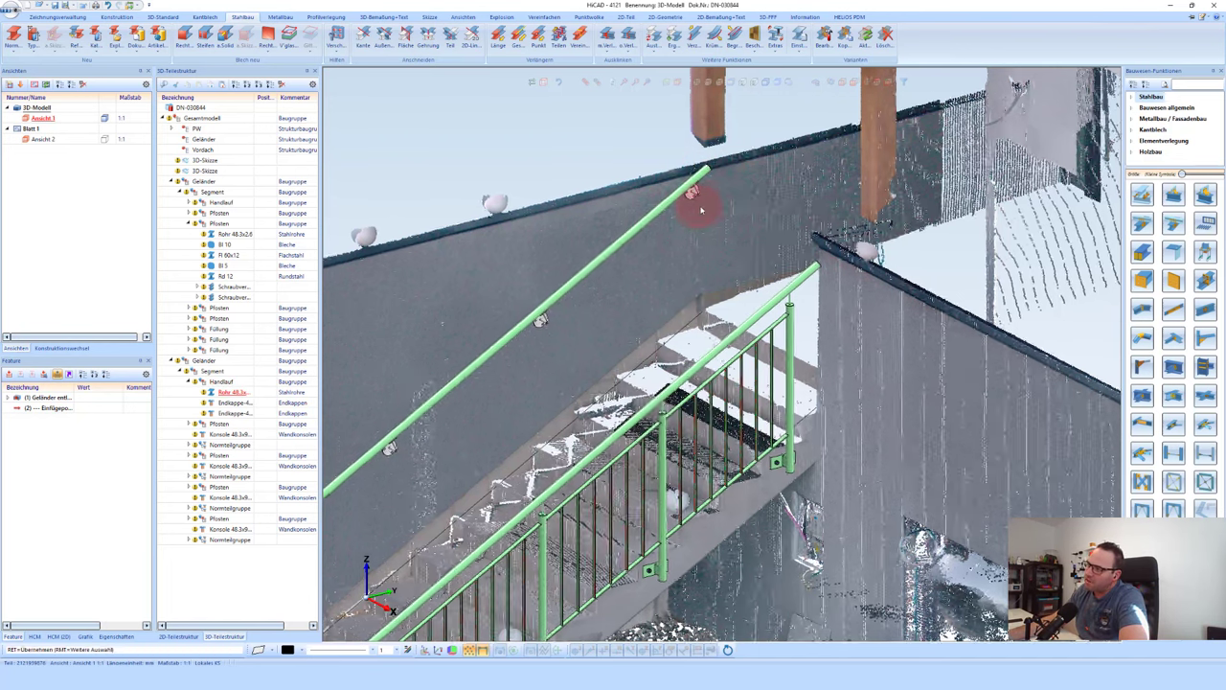
mouse_move(701, 209)
middle_down()
mouse_move(749, 187)
mouse_move(739, 178)
mouse_move(678, 259)
middle_up()
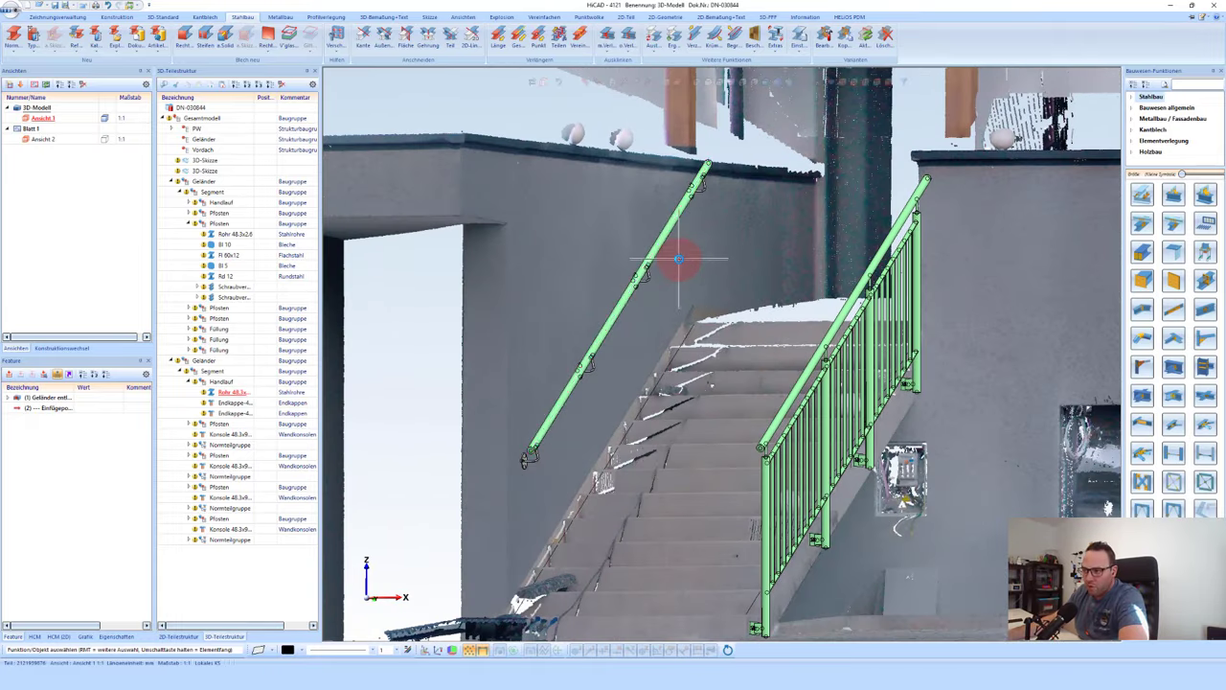
scroll(643, 306, down, 1)
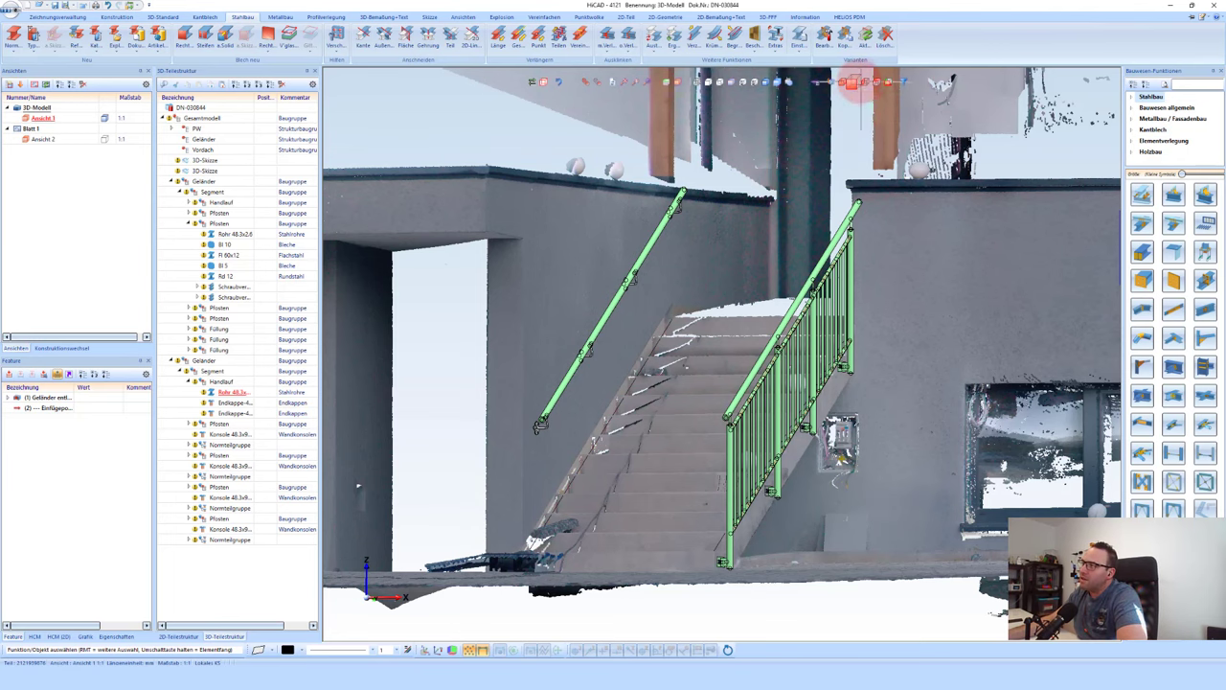
click(866, 81)
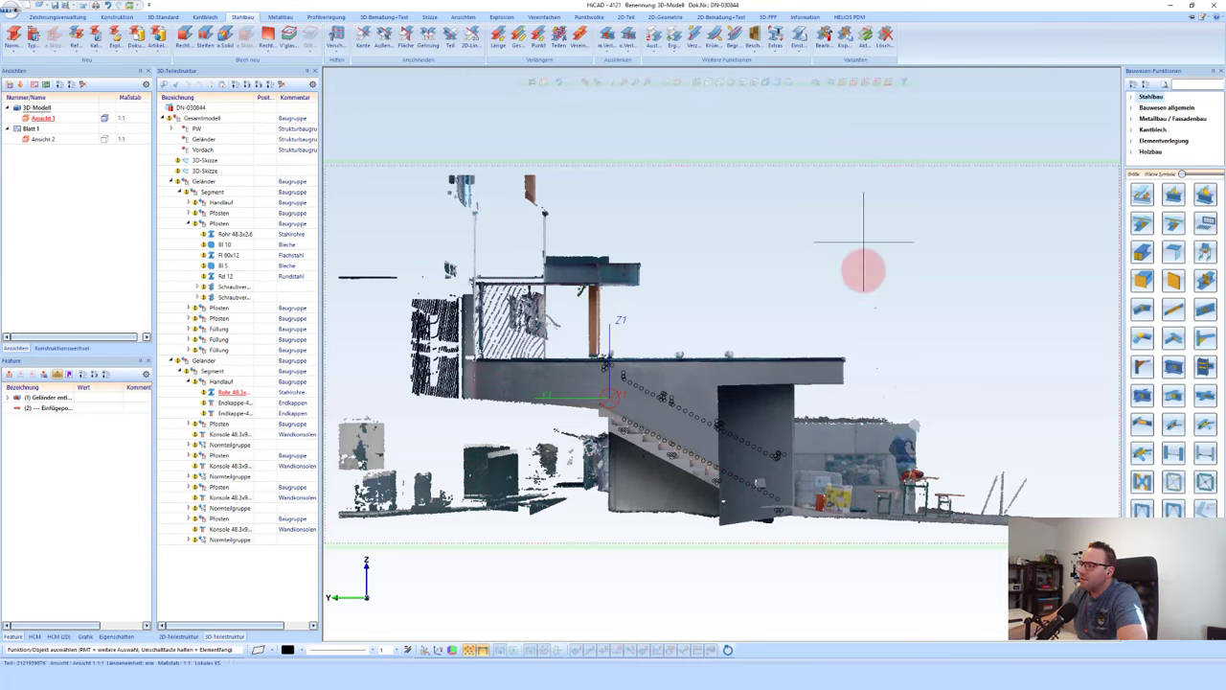
middle_drag(865, 266, 561, 197)
mouse_move(702, 82)
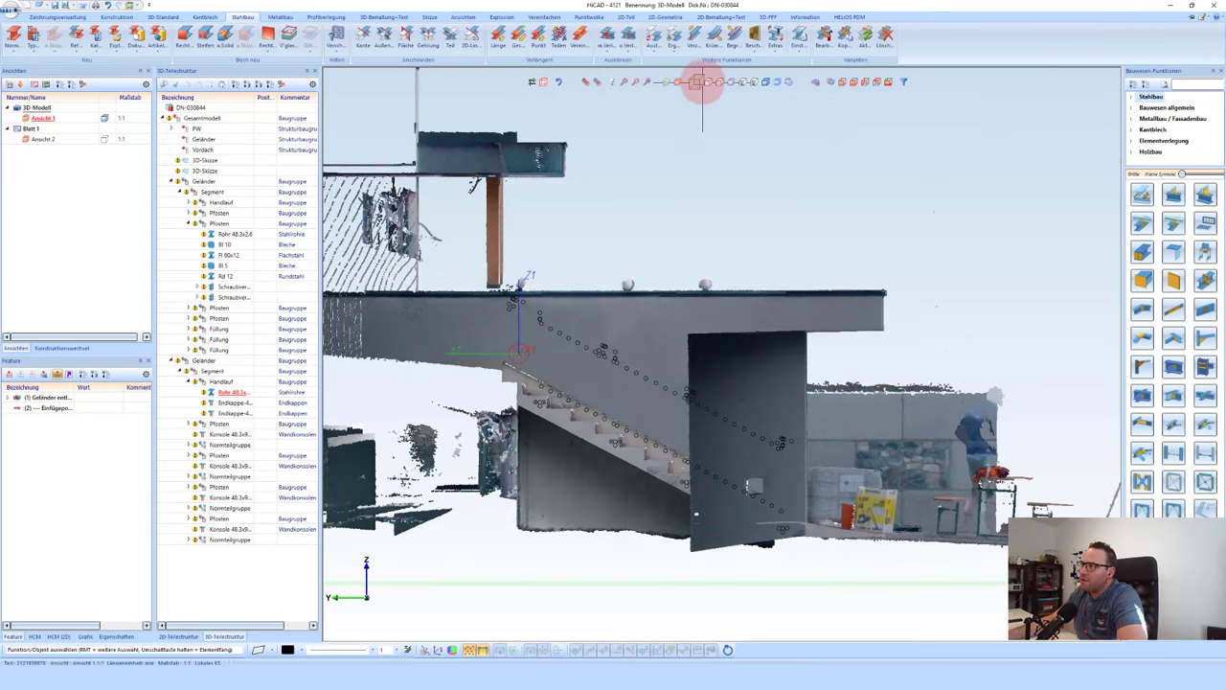
click(708, 85)
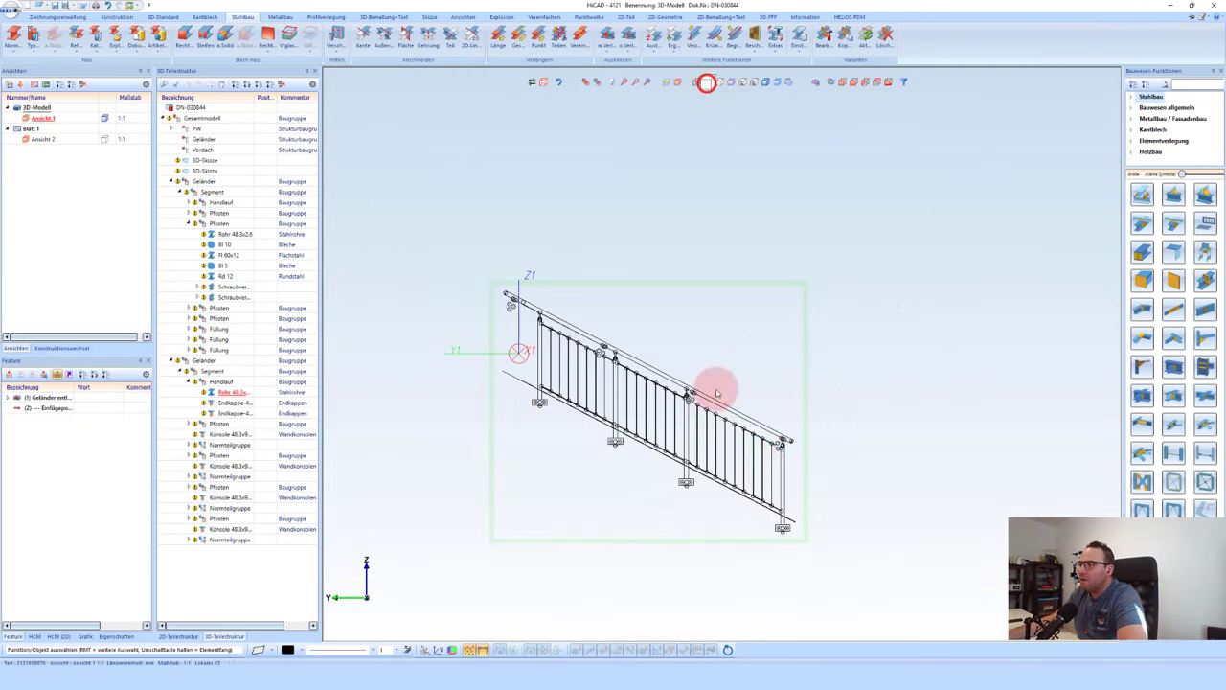
scroll(808, 418, up, 3)
scroll(833, 407, up, 2)
scroll(834, 408, up, 2)
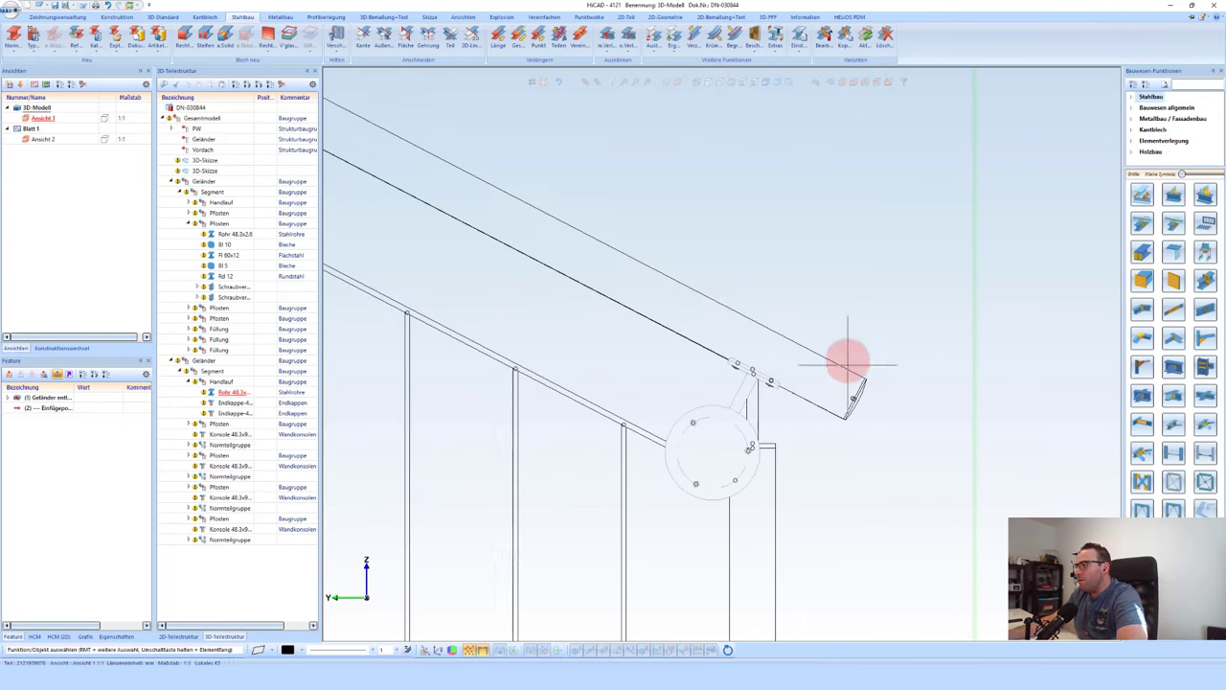
click(698, 84)
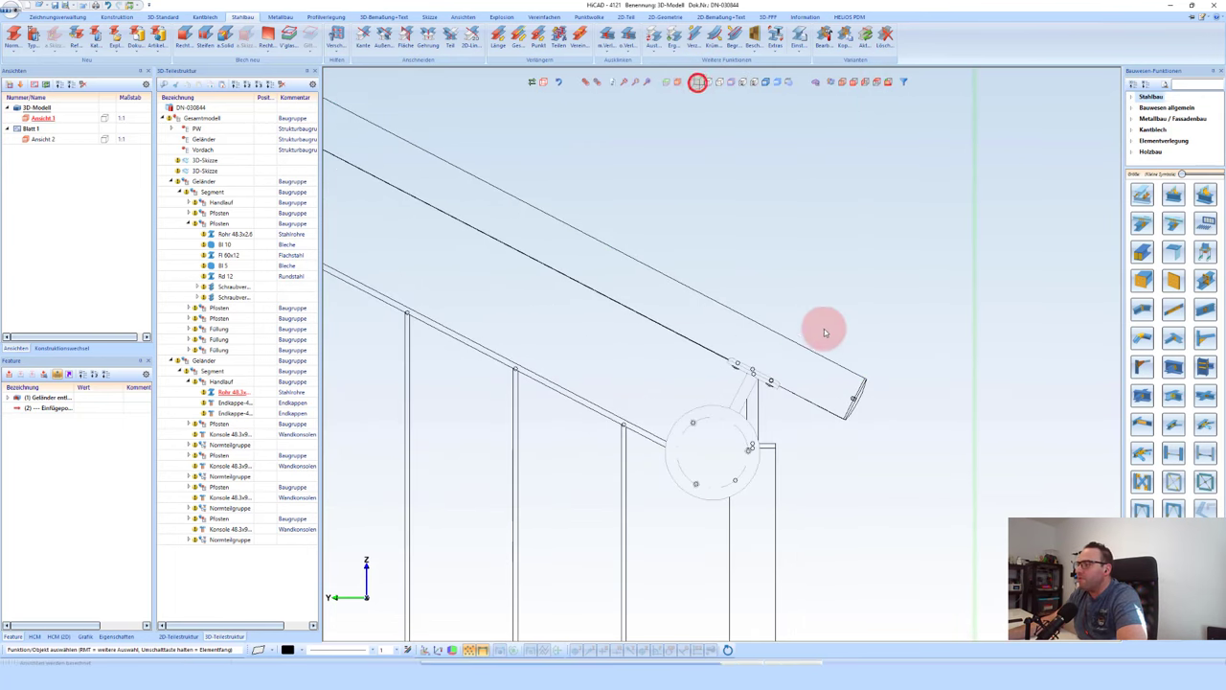
drag(862, 370, 781, 275)
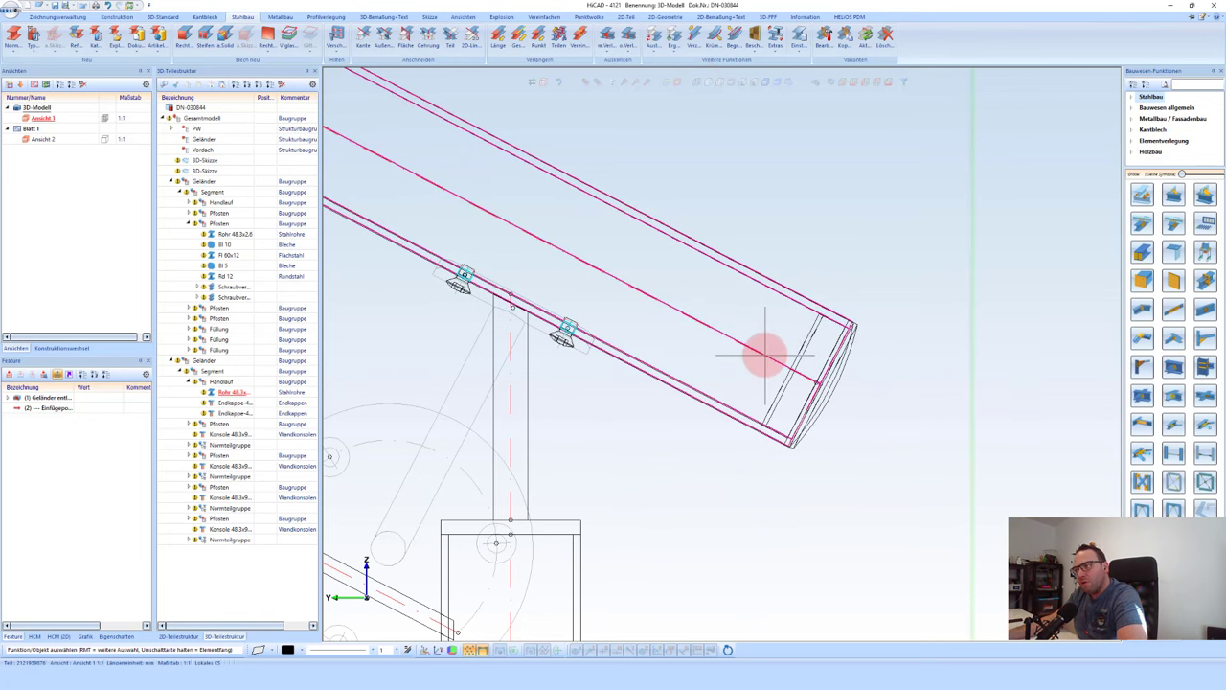
scroll(765, 355, down, 2)
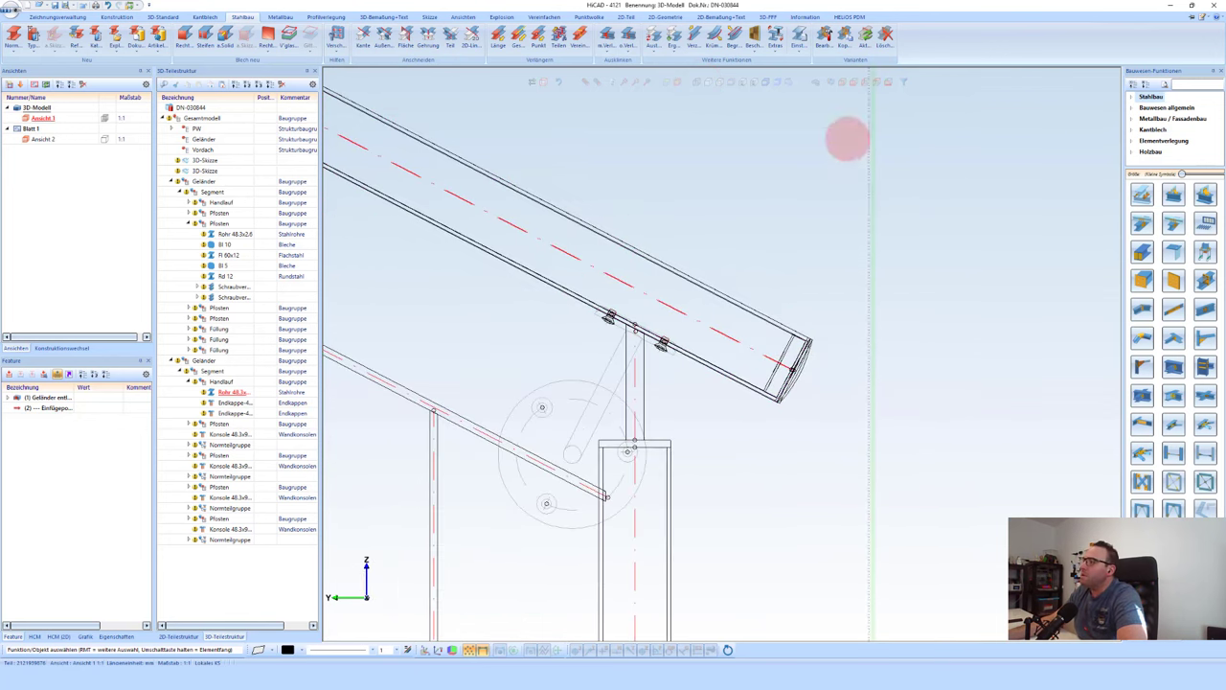
click(765, 82)
scroll(725, 274, down, 2)
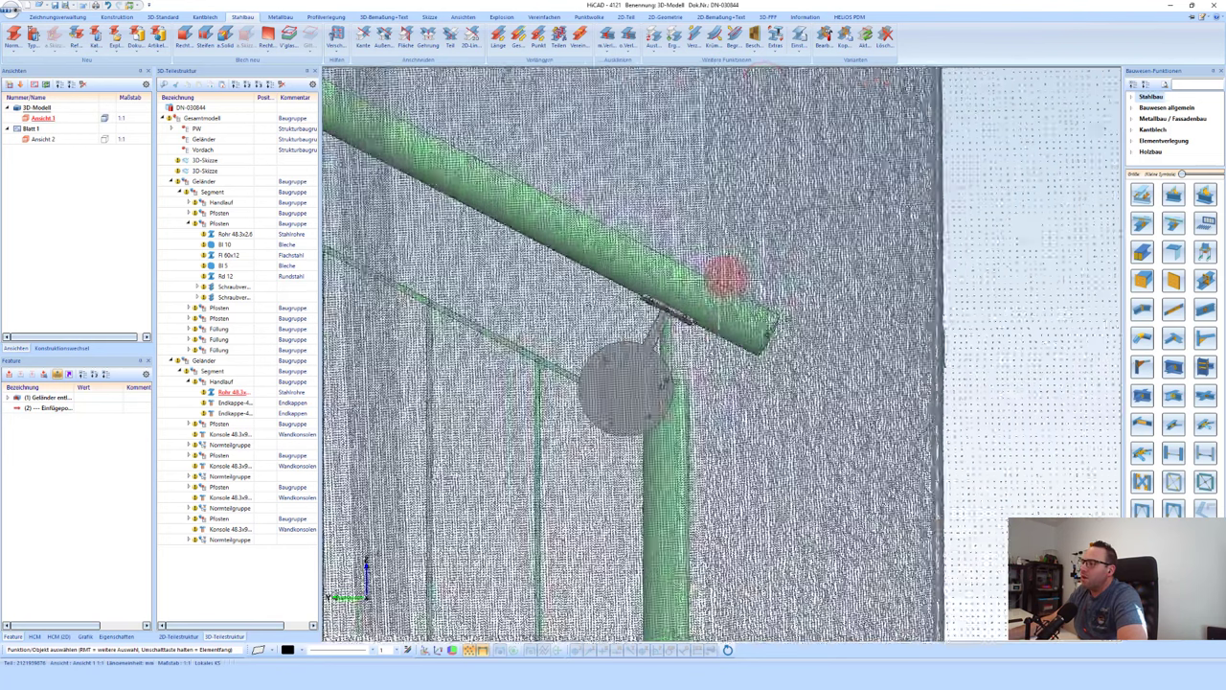
scroll(706, 303, down, 2)
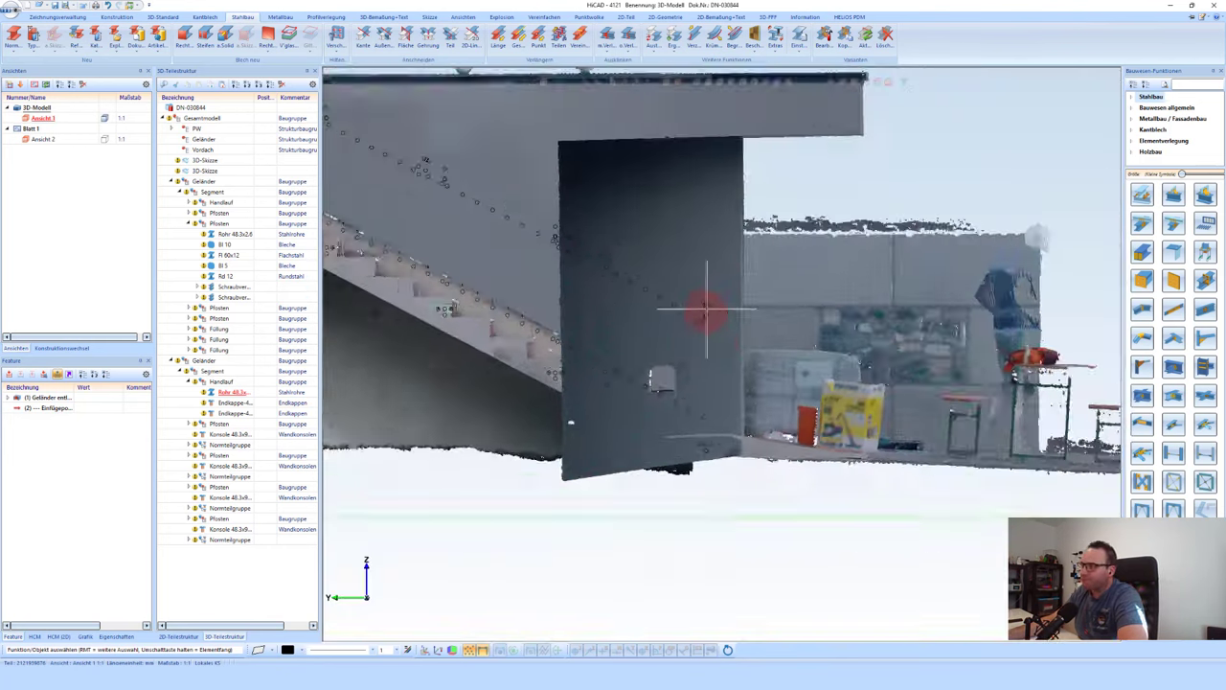
scroll(706, 305, down, 2)
mouse_move(688, 352)
middle_down()
mouse_move(630, 374)
mouse_move(575, 374)
mouse_move(539, 355)
mouse_move(470, 392)
middle_up()
scroll(474, 388, down, 2)
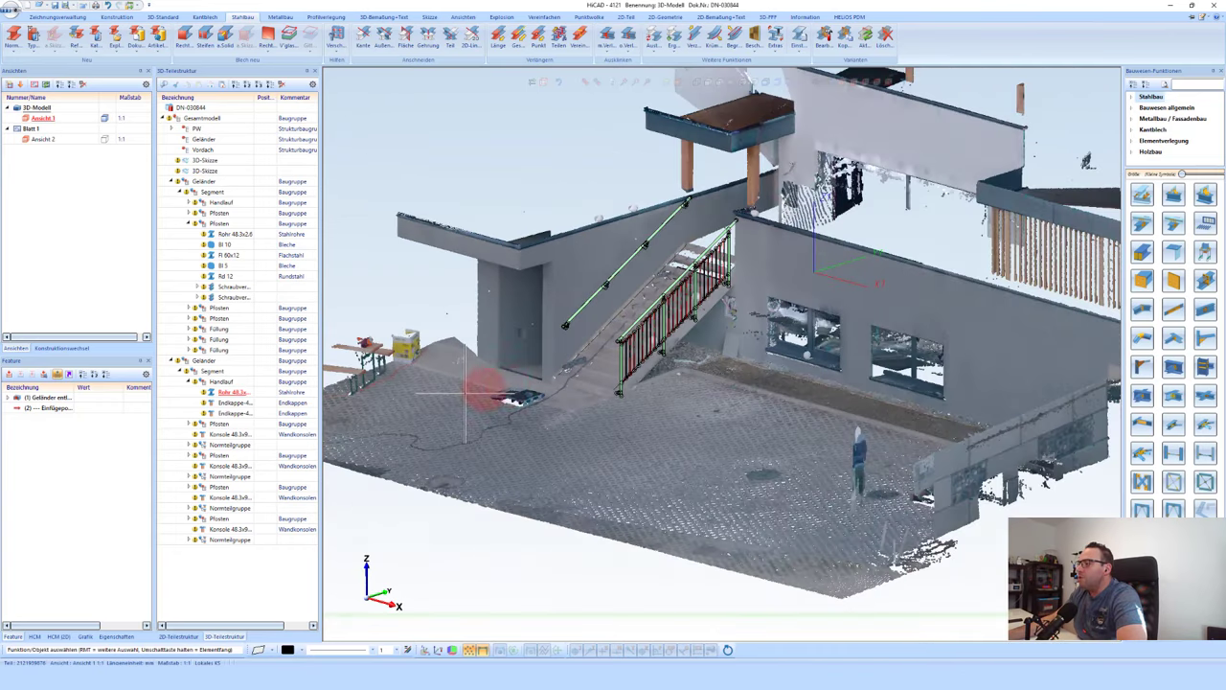
scroll(479, 383, down, 2)
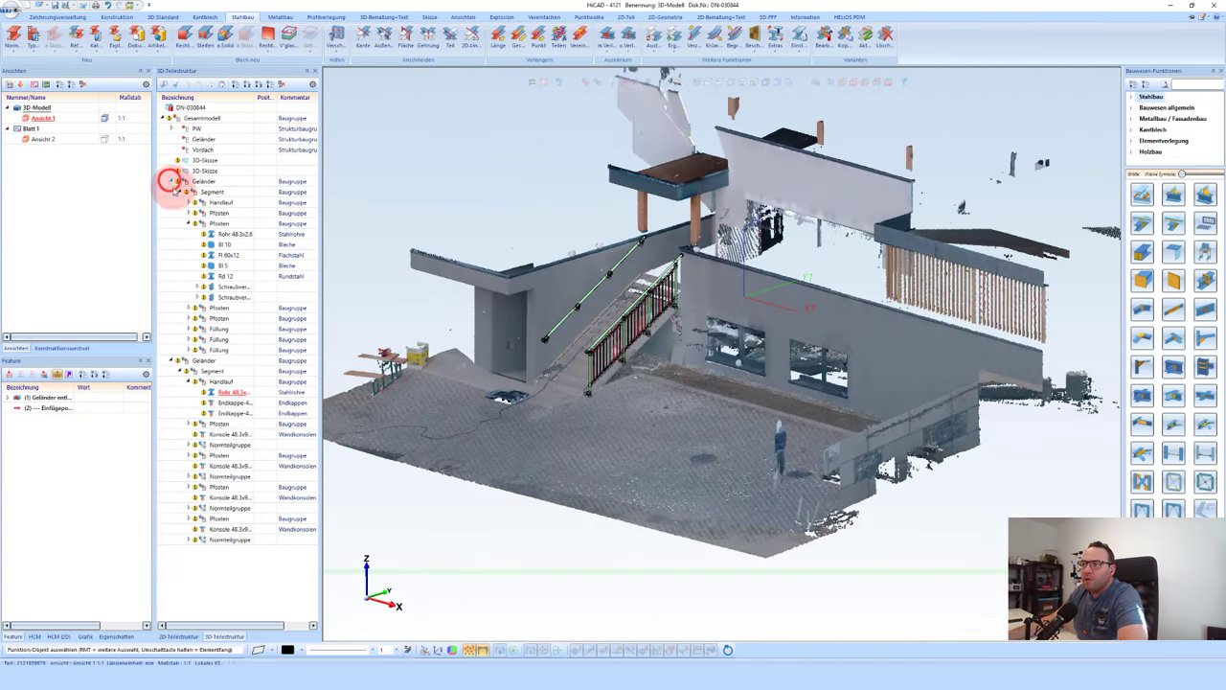
click(172, 181)
click(170, 191)
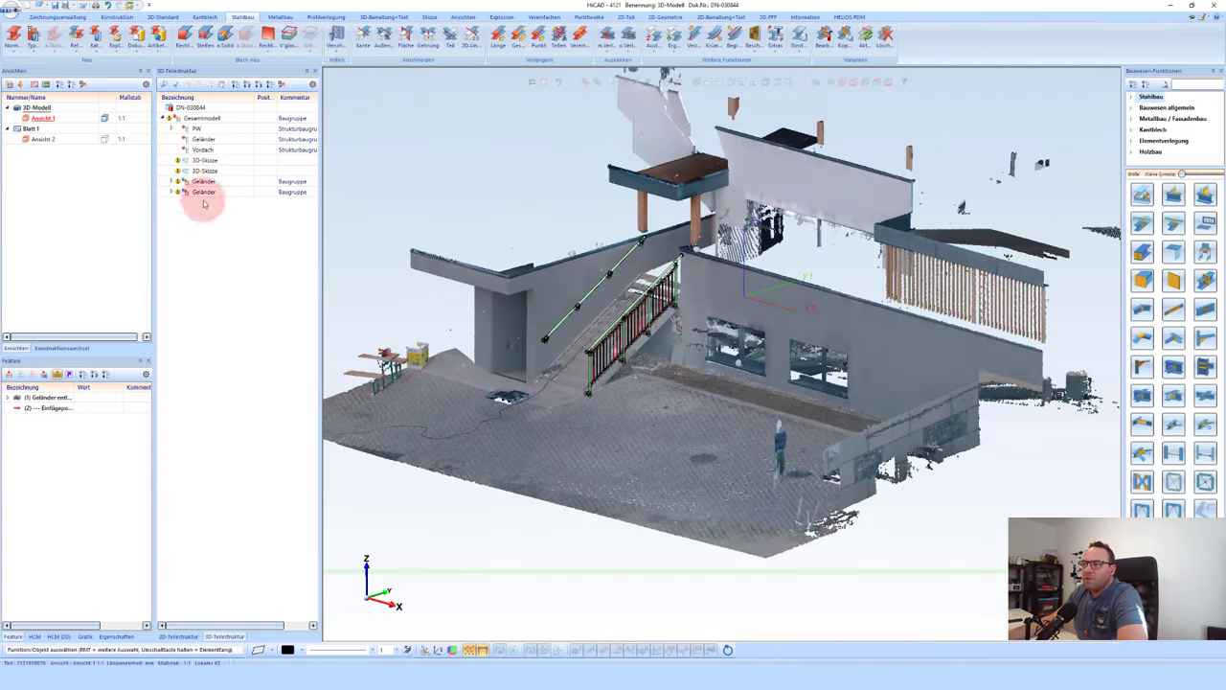
click(207, 160)
shift+click(203, 191)
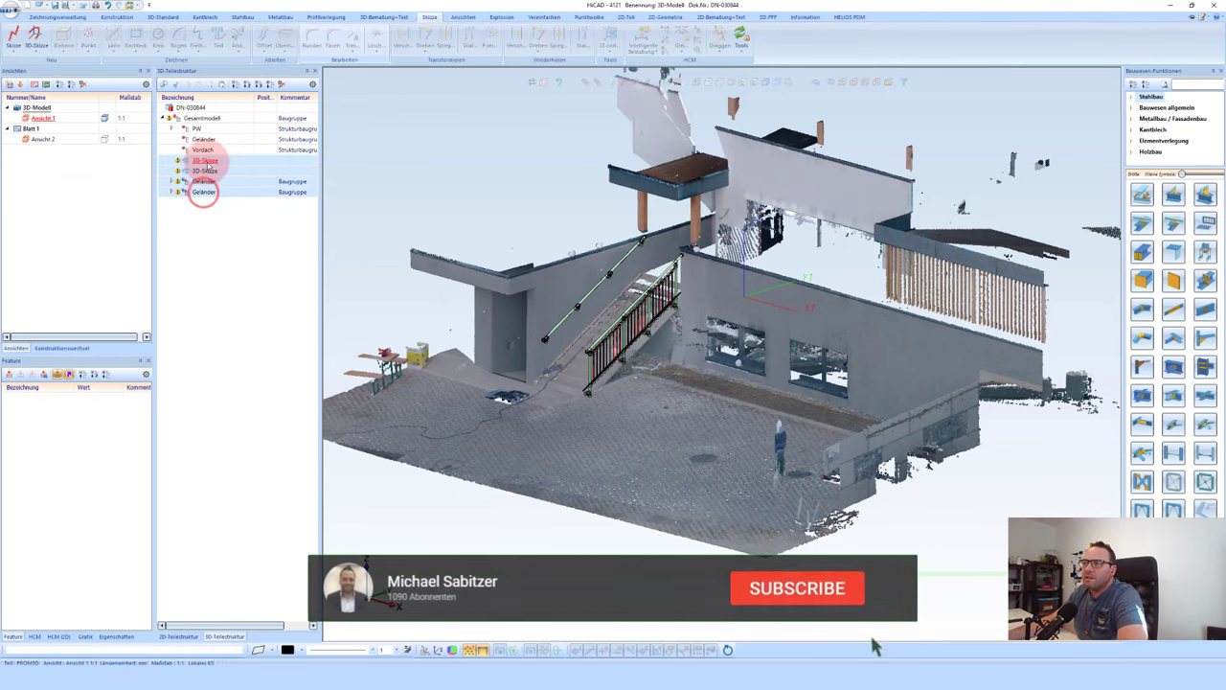
drag(204, 192, 206, 142)
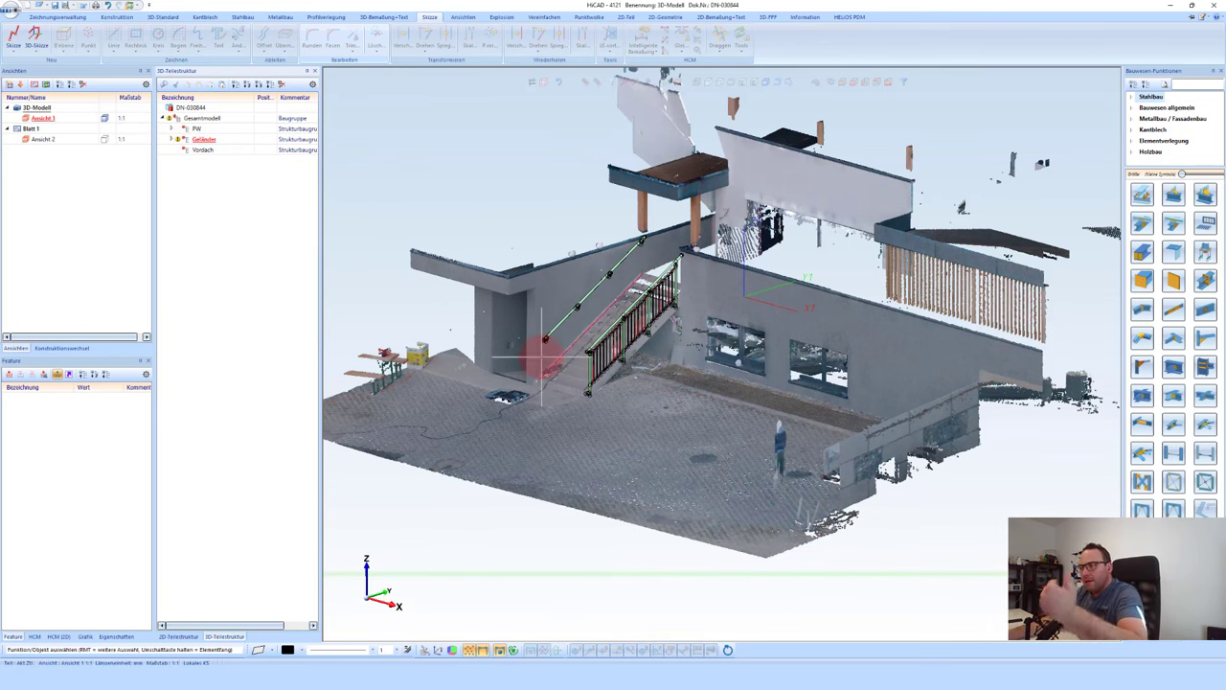
scroll(642, 287, up, 2)
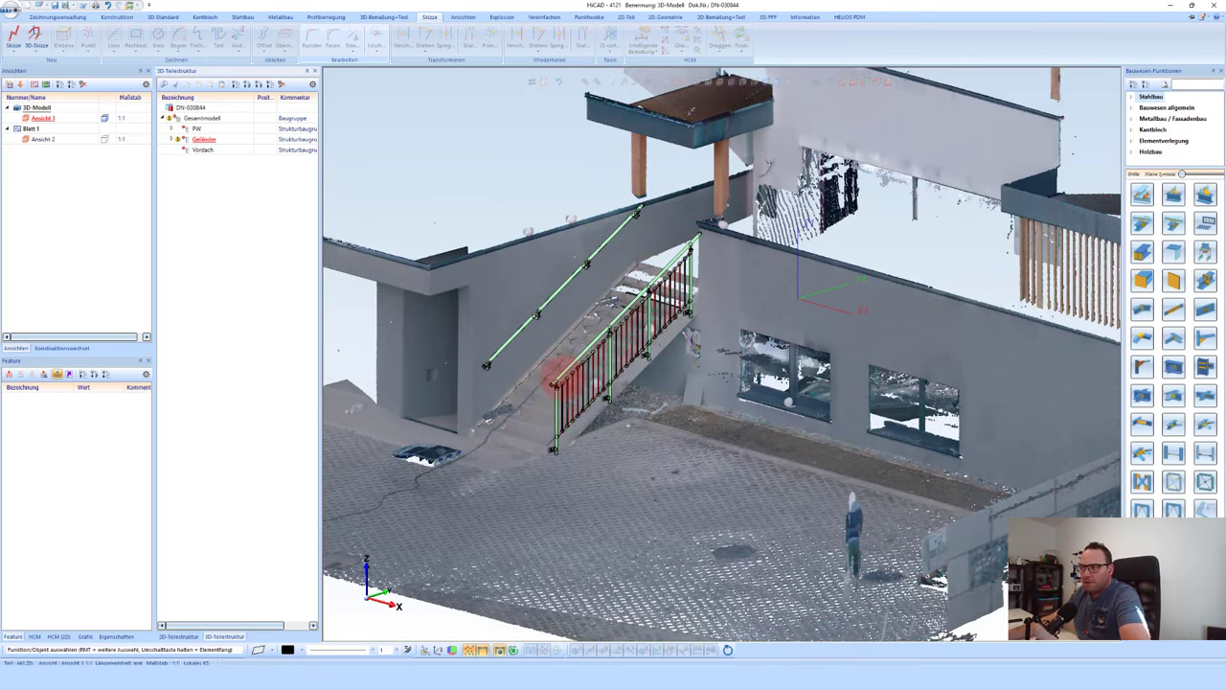
scroll(564, 381, up, 2)
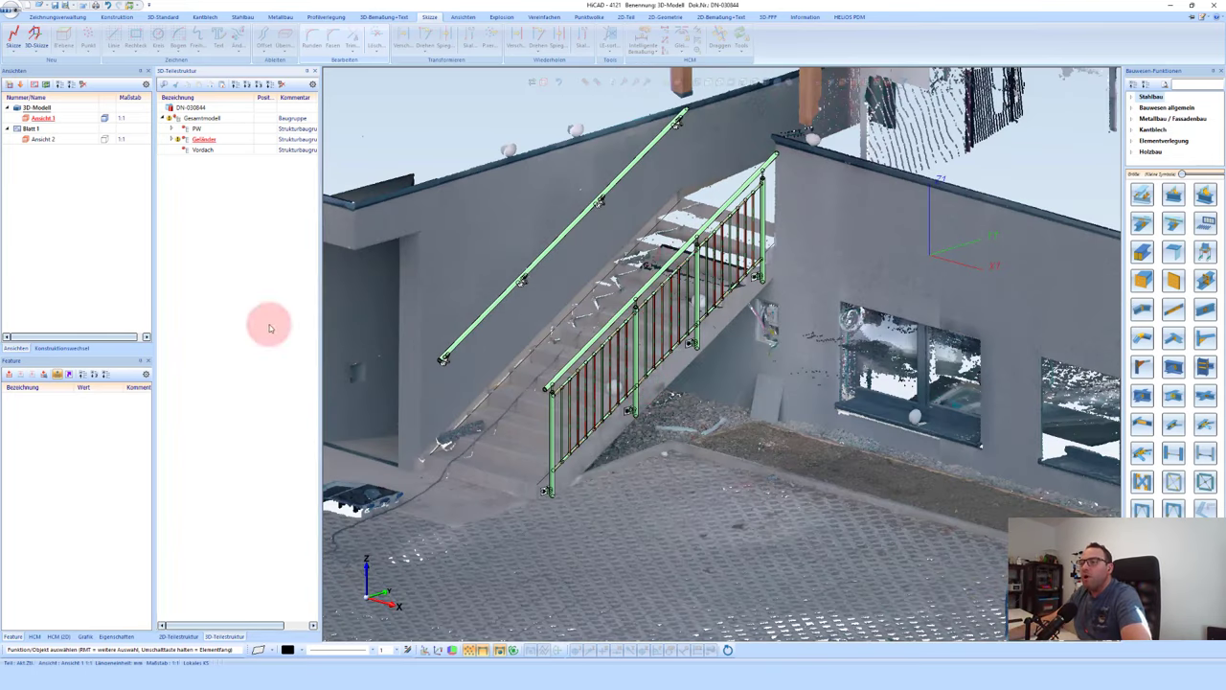
click(526, 292)
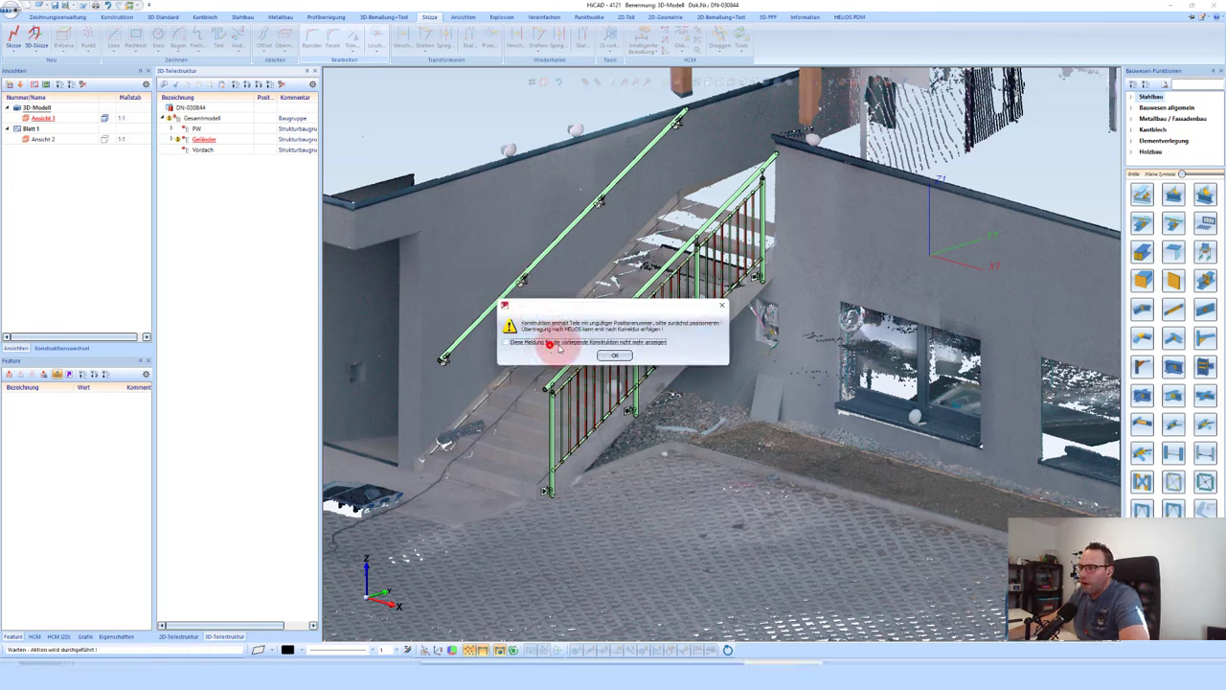
click(607, 354)
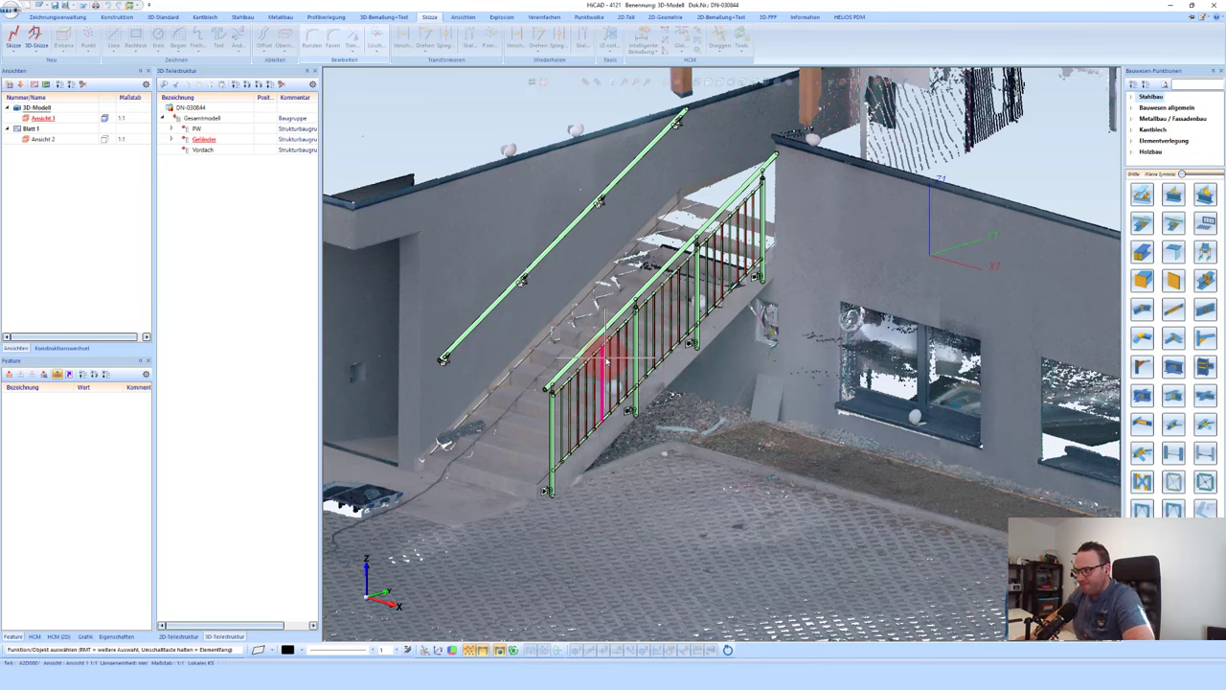
mouse_move(607, 362)
middle_down()
mouse_move(642, 334)
mouse_move(794, 397)
middle_up()
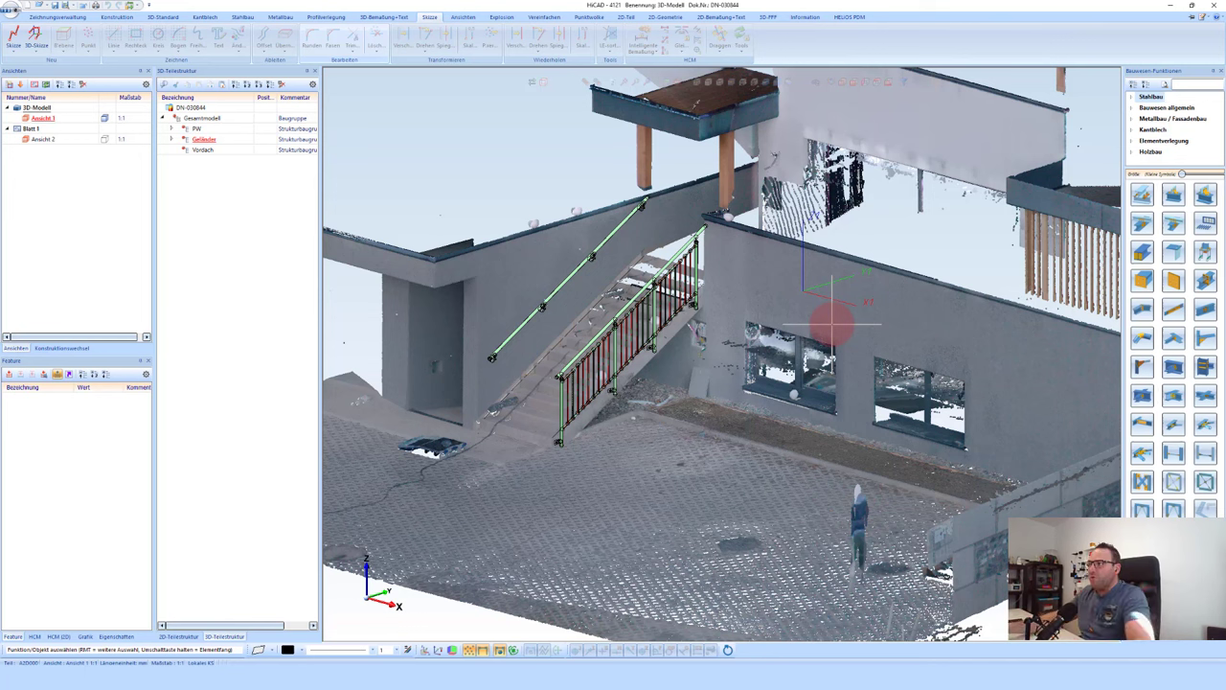
Step: Start a point-cloud plane fit kept parallel to a picked reference plane
click(594, 15)
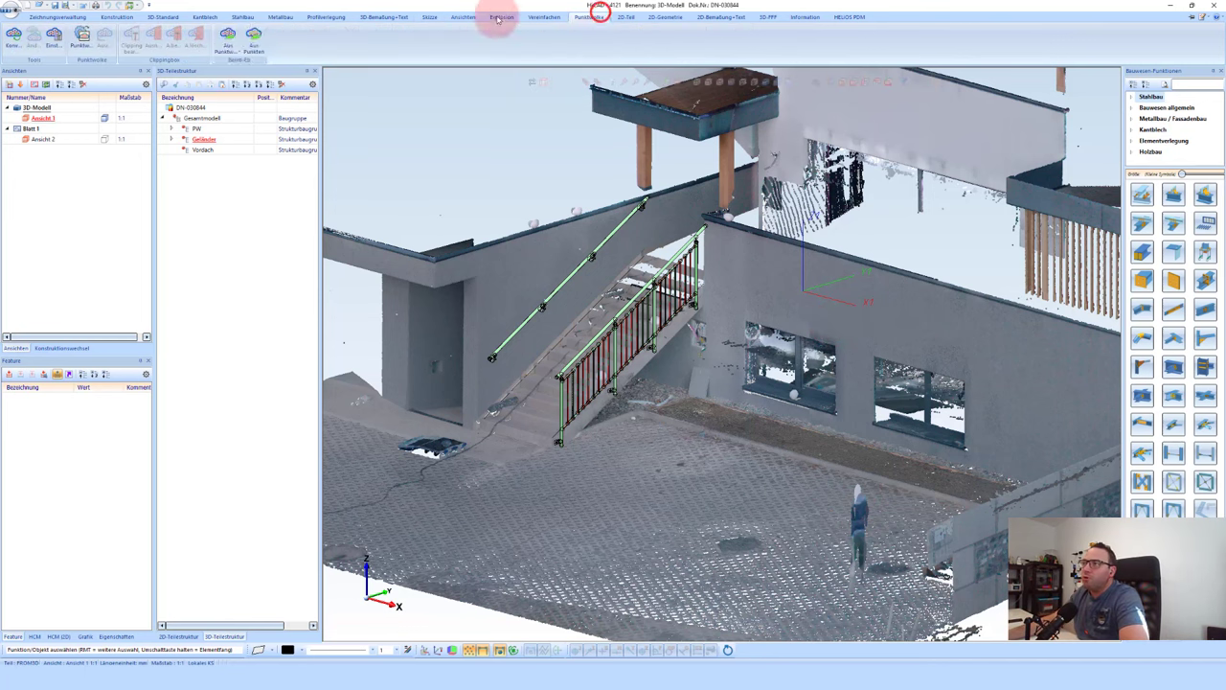
click(255, 40)
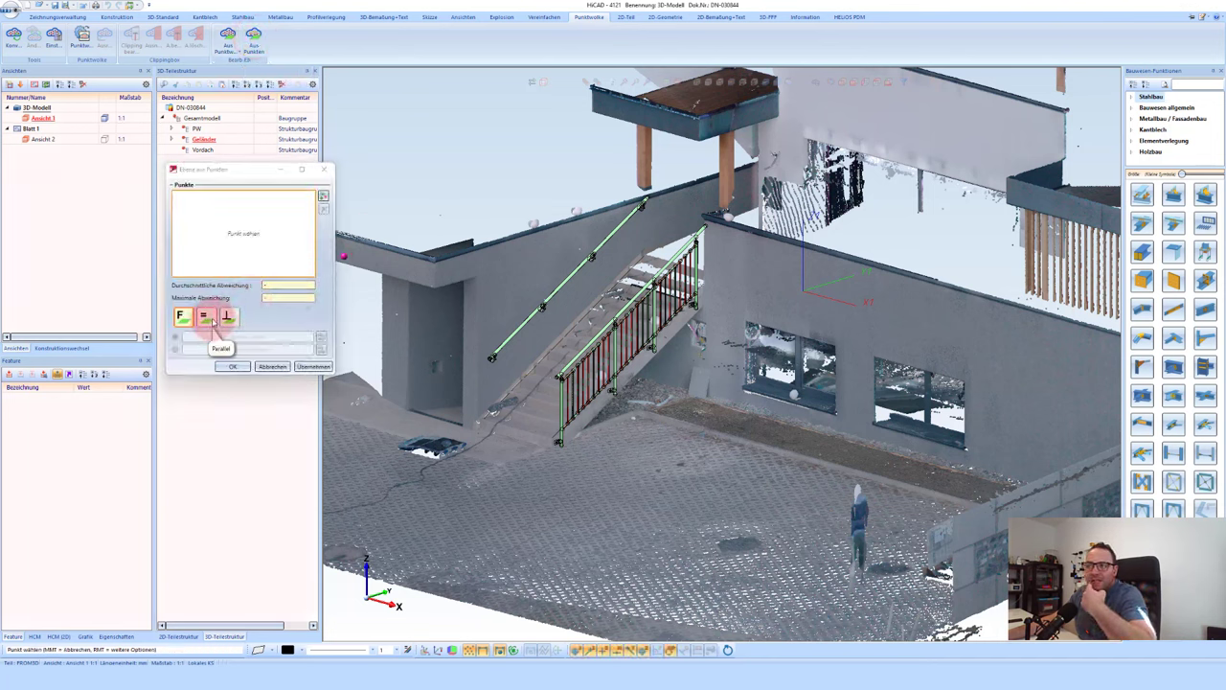
click(206, 319)
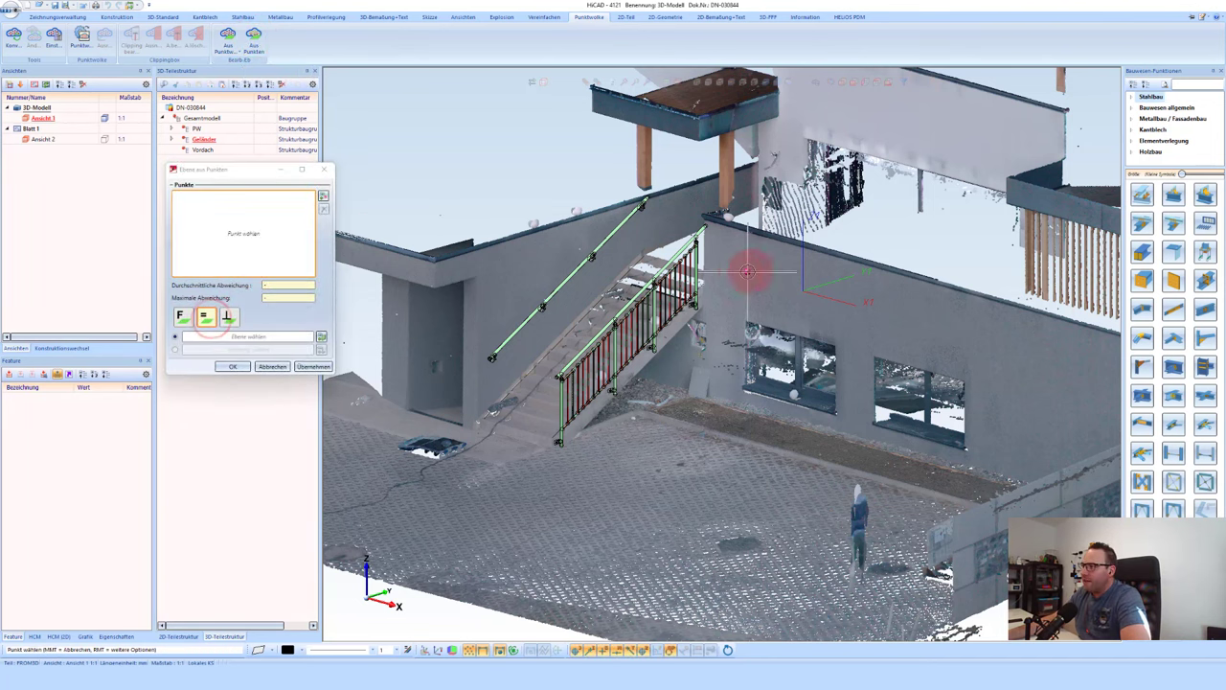
middle_drag(753, 265, 688, 278)
click(276, 335)
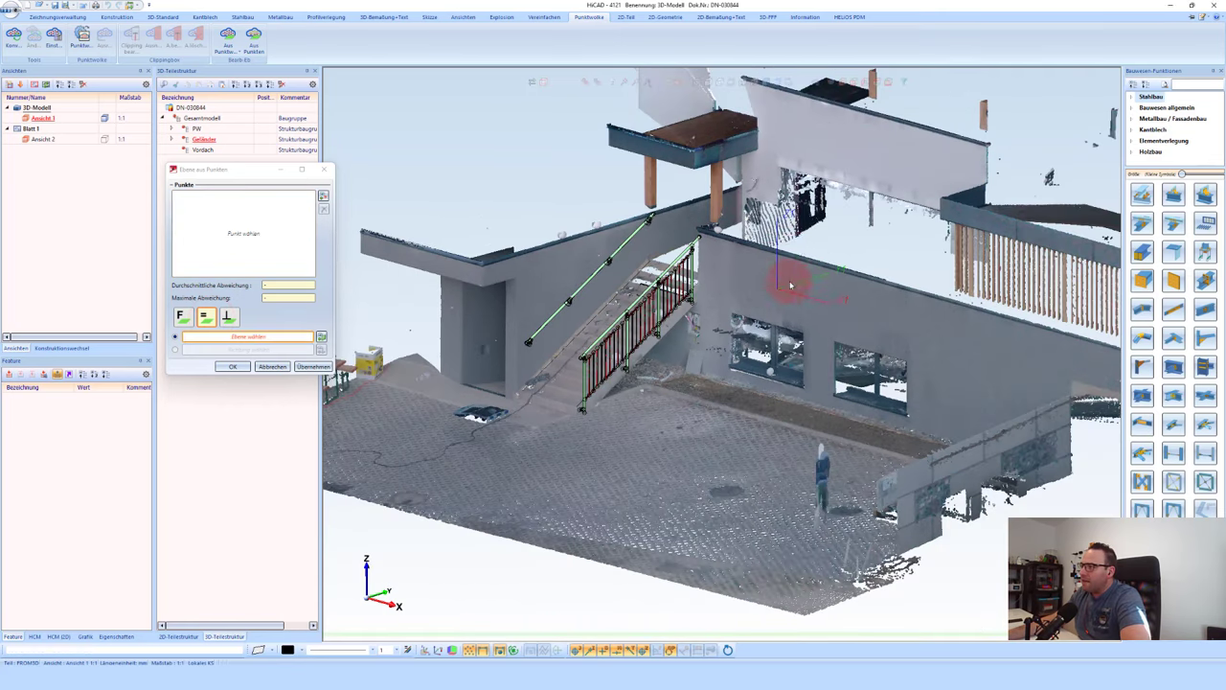
click(828, 289)
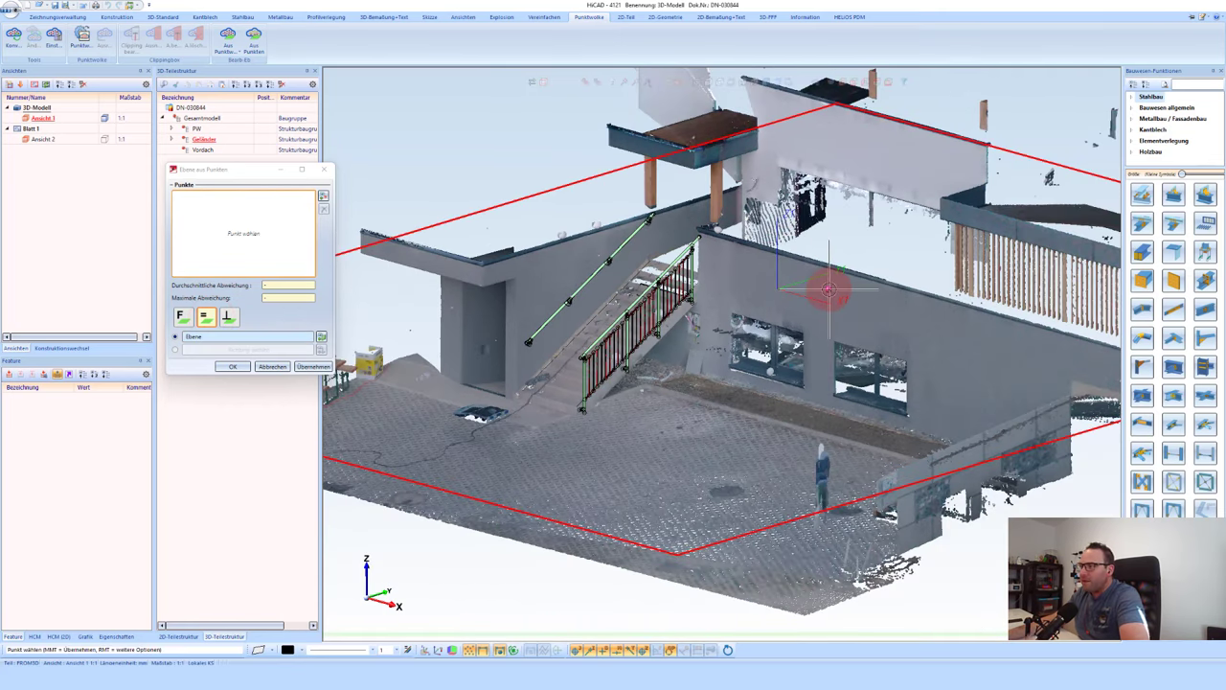
scroll(834, 268, up, 2)
scroll(811, 215, up, 2)
scroll(671, 240, up, 2)
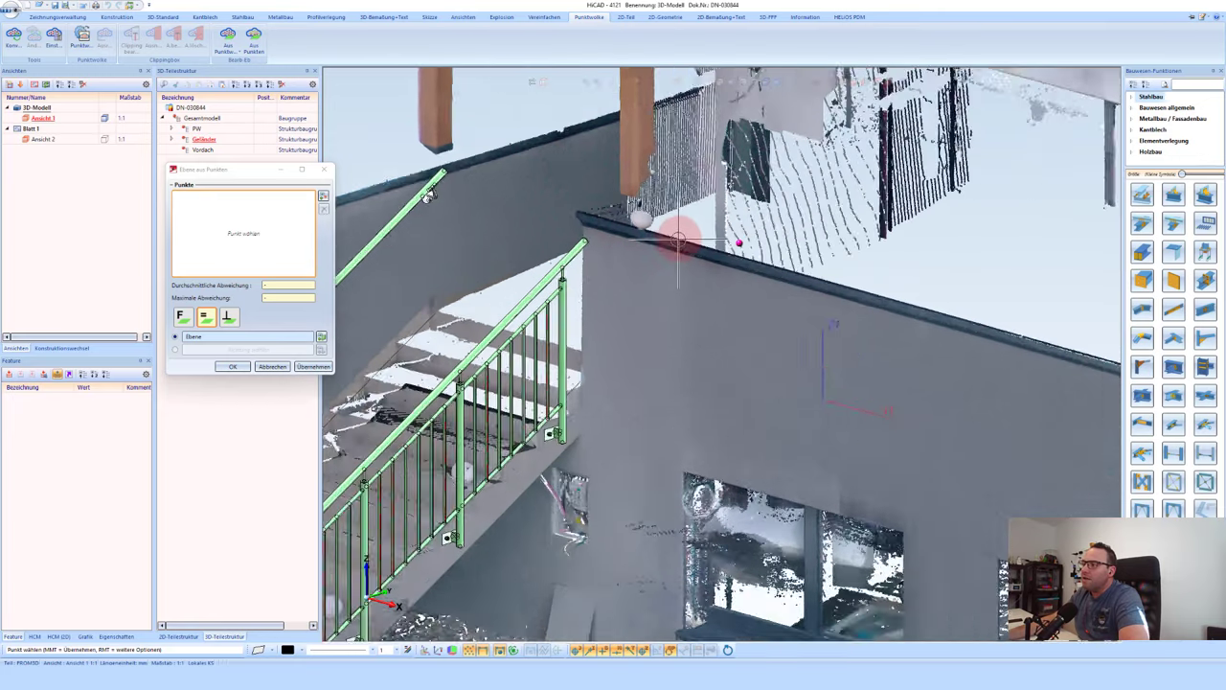
scroll(679, 235, up, 2)
scroll(678, 236, up, 2)
scroll(651, 228, up, 2)
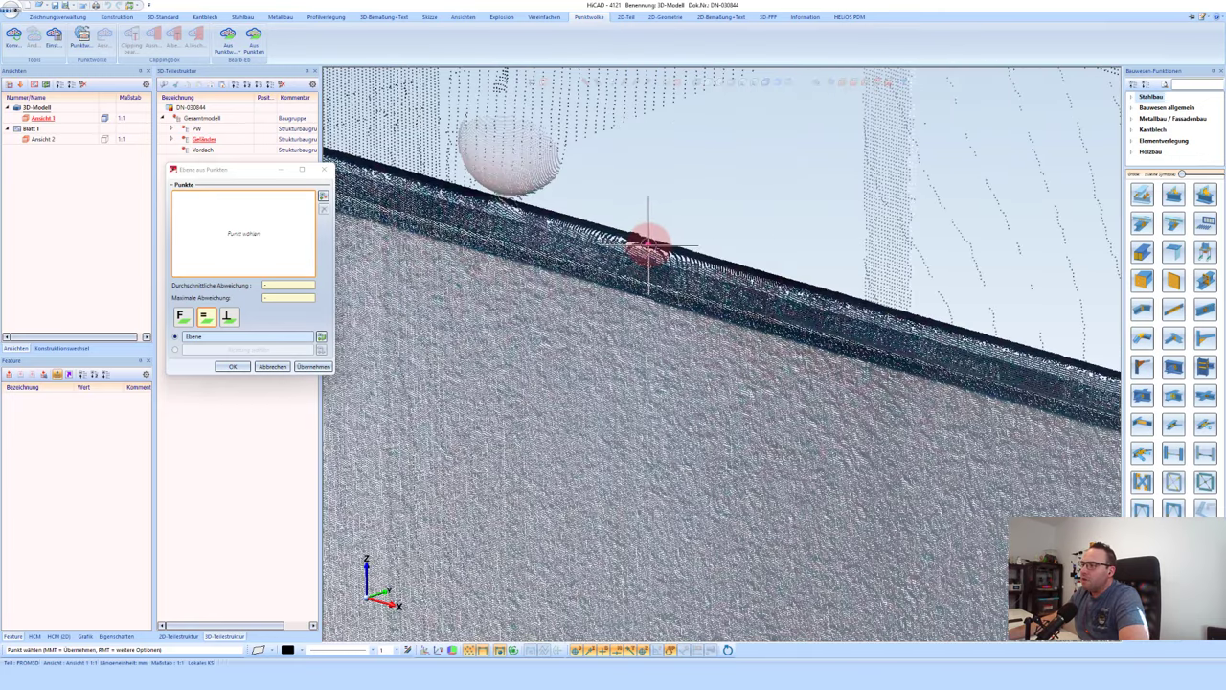
Step: Fit the plane through six points picked along the back wall's top edge
click(651, 244)
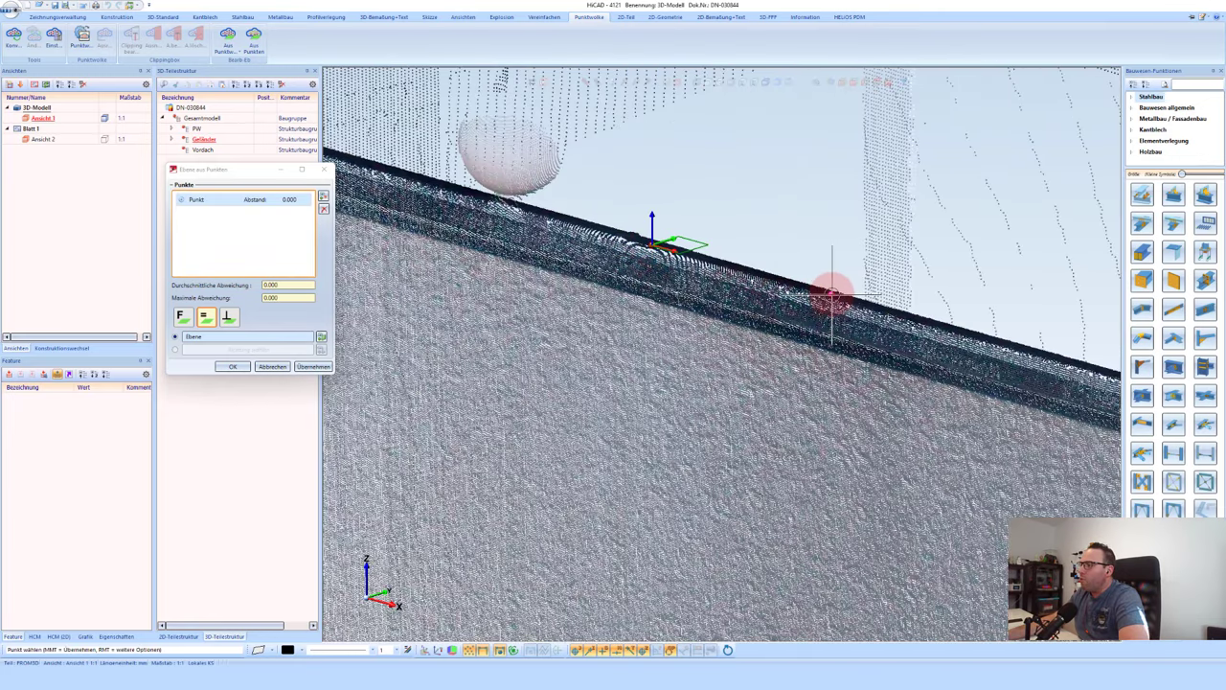
click(831, 296)
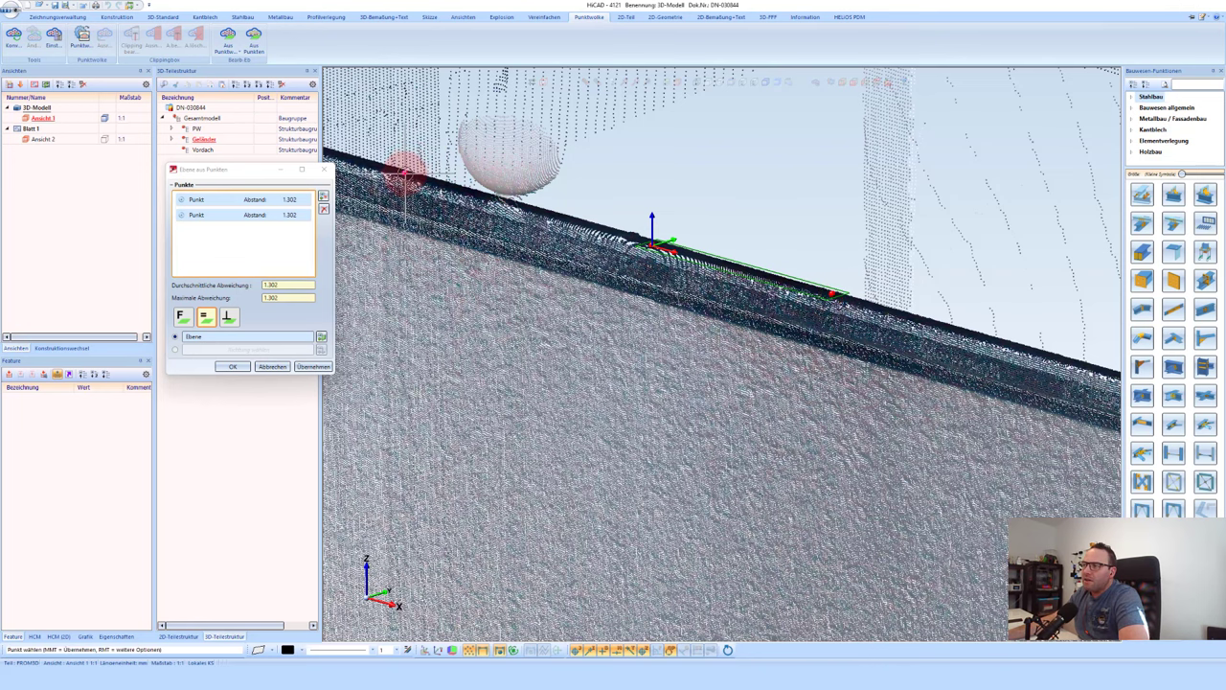
click(405, 175)
scroll(871, 316, up, 2)
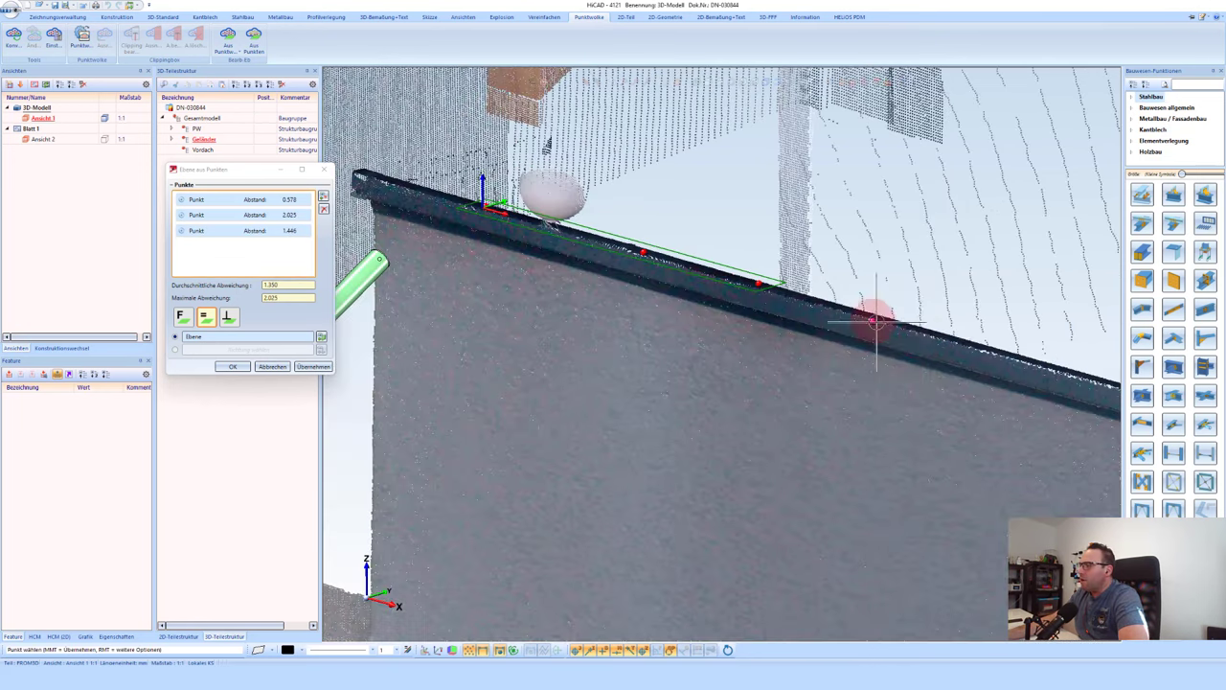
scroll(1013, 342, up, 2)
click(1010, 365)
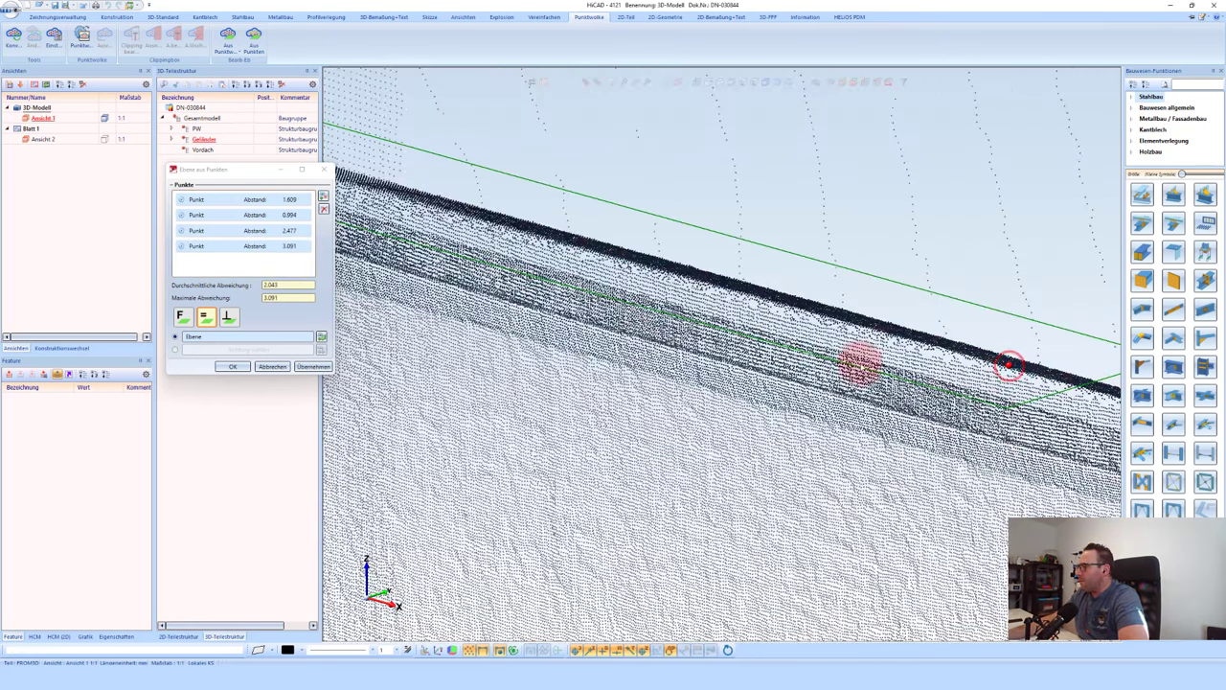
scroll(1016, 379, down, 2)
scroll(1044, 405, up, 2)
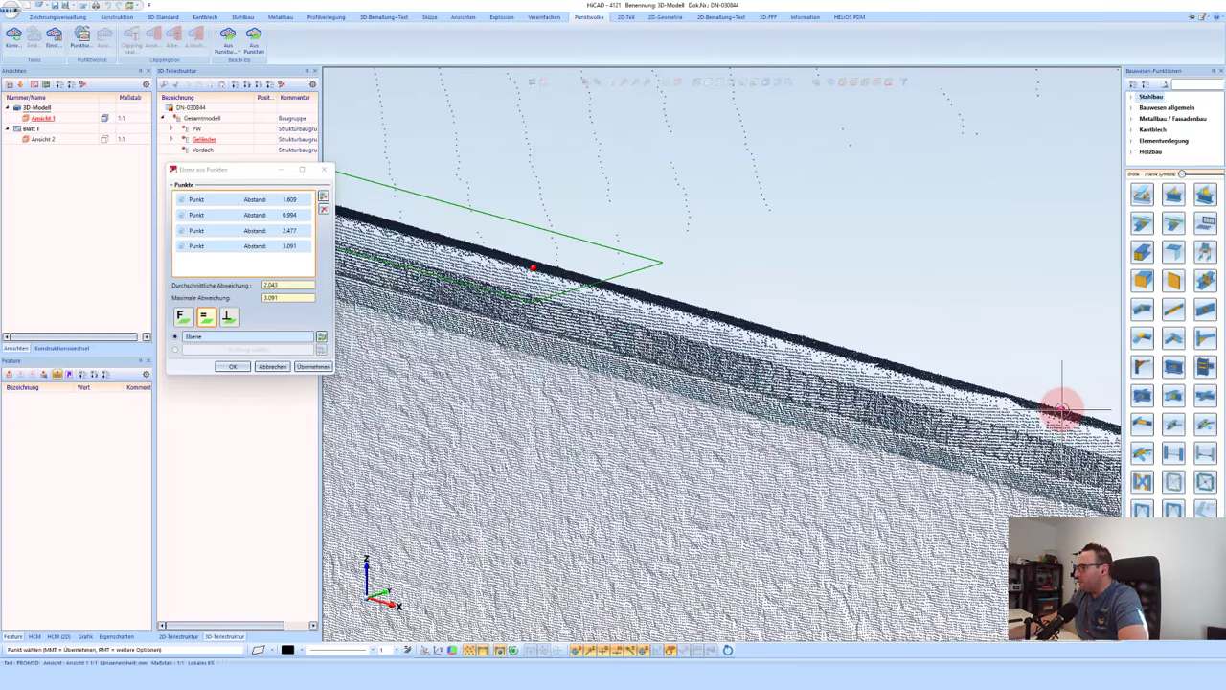
click(1064, 414)
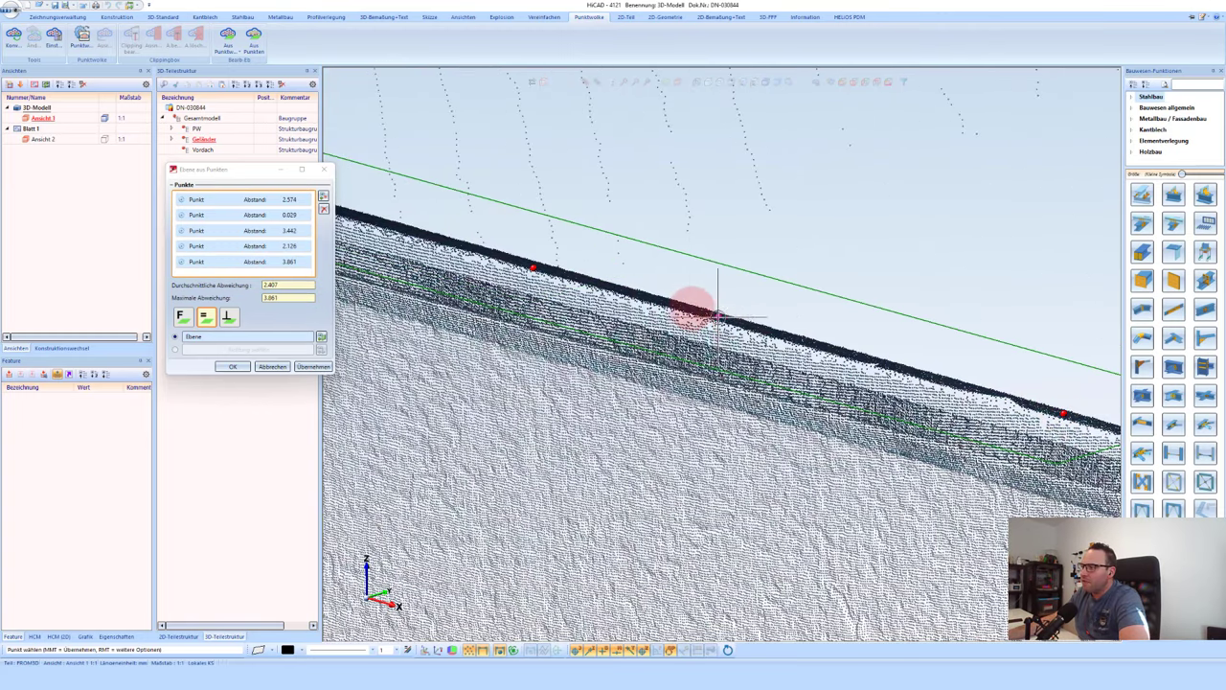
click(587, 316)
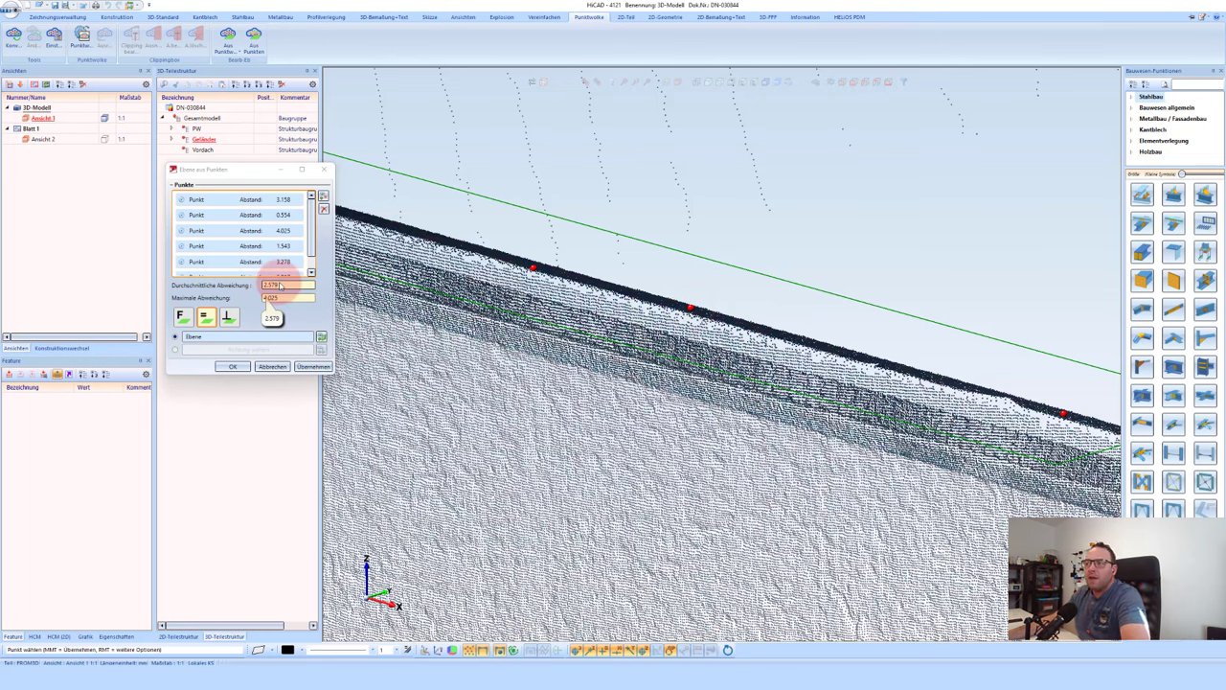
middle_drag(687, 249, 736, 245)
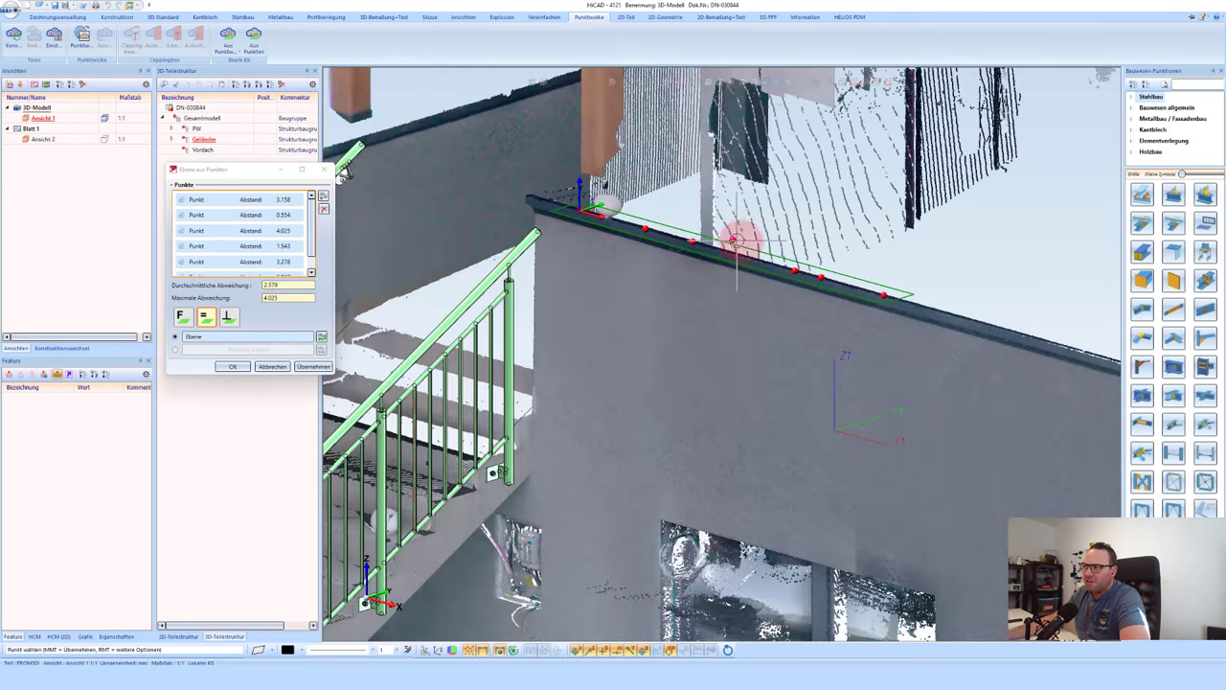
middle_drag(581, 222, 863, 230)
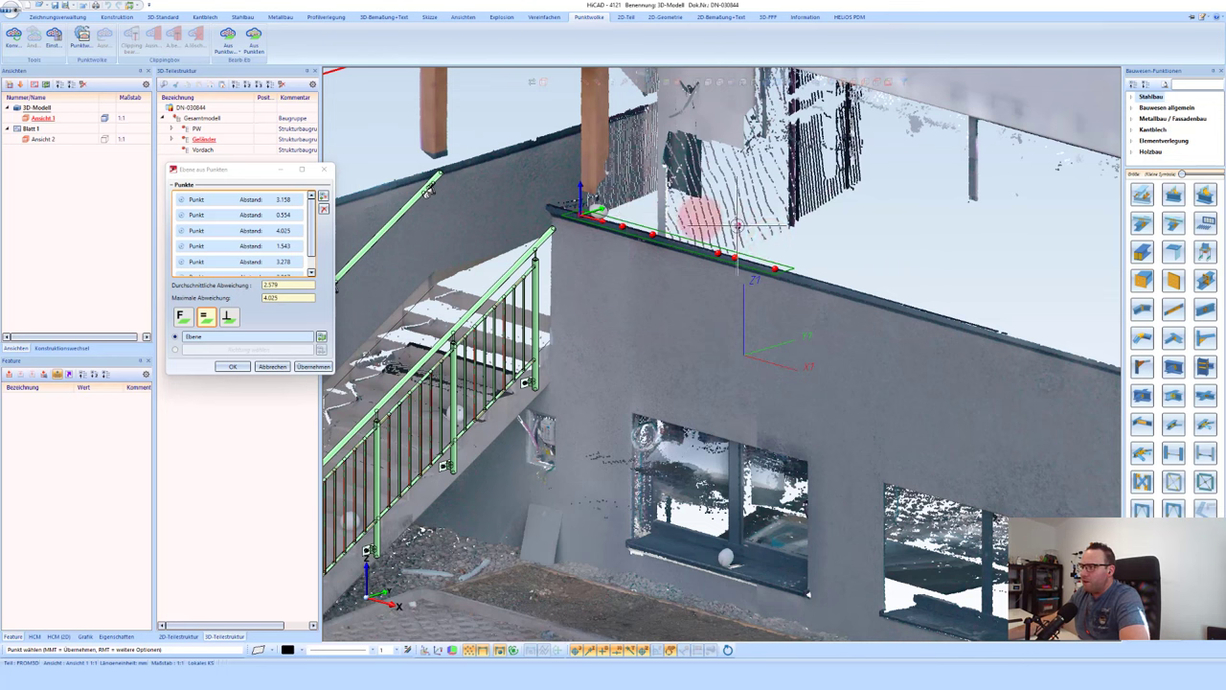
middle_click(862, 233)
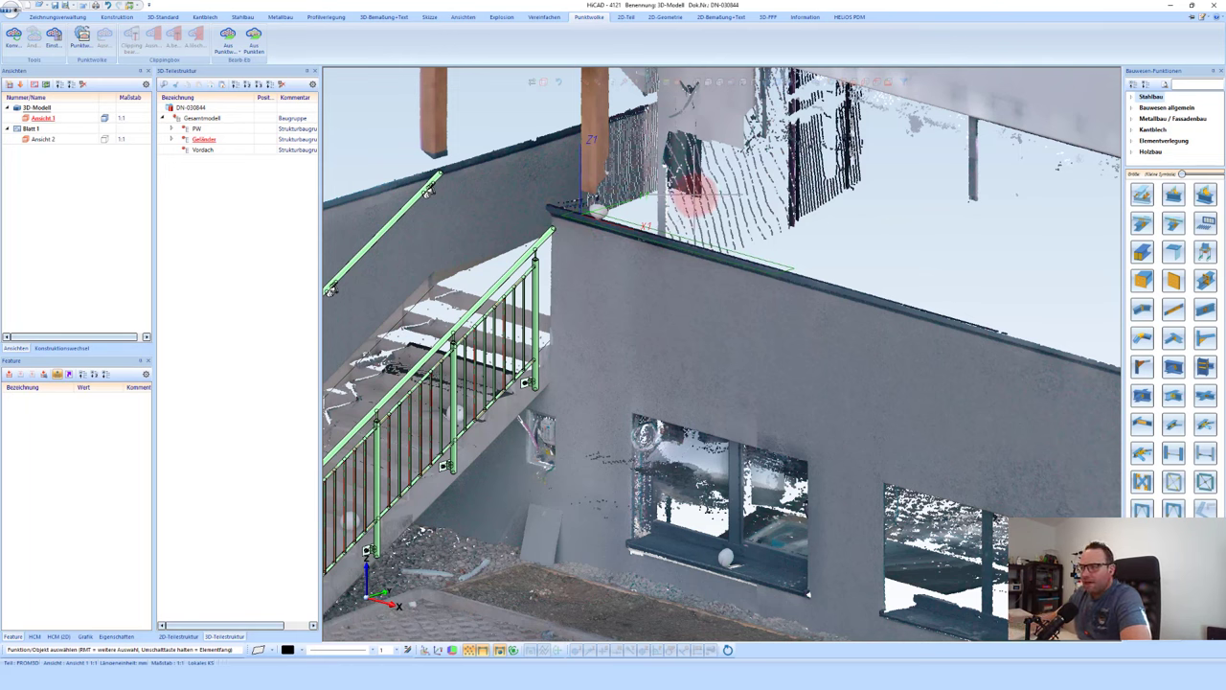
Step: Switch to the top view of the site
scroll(561, 219, down, 2)
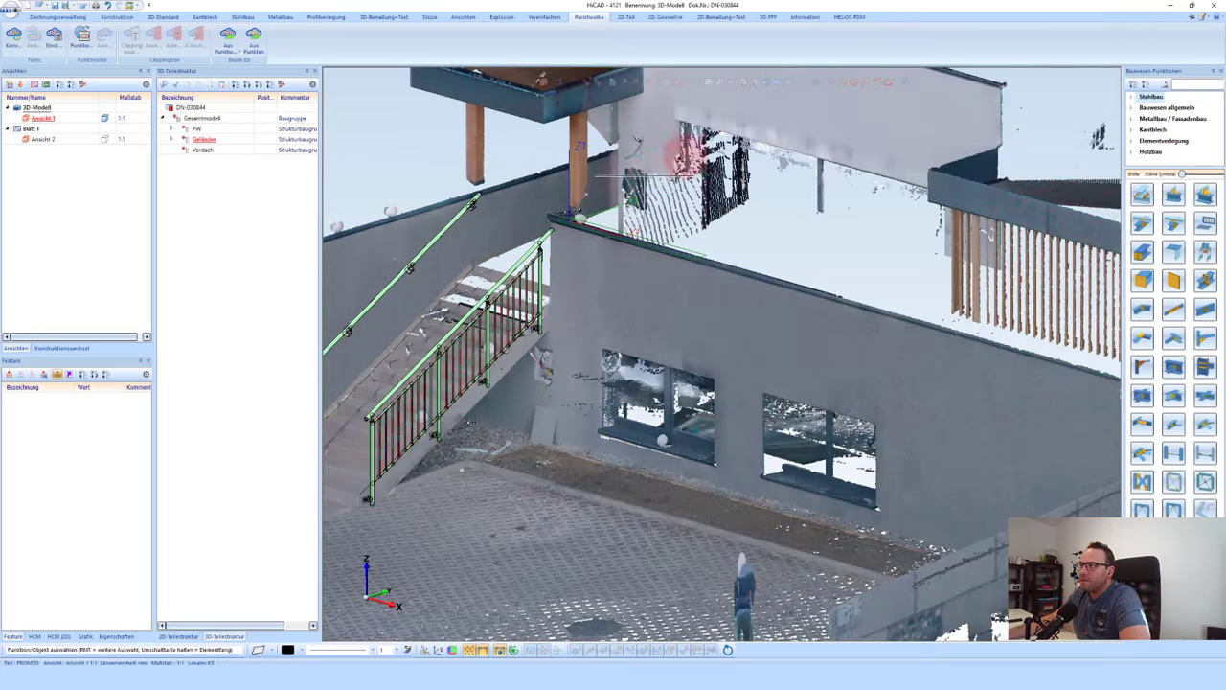
click(875, 84)
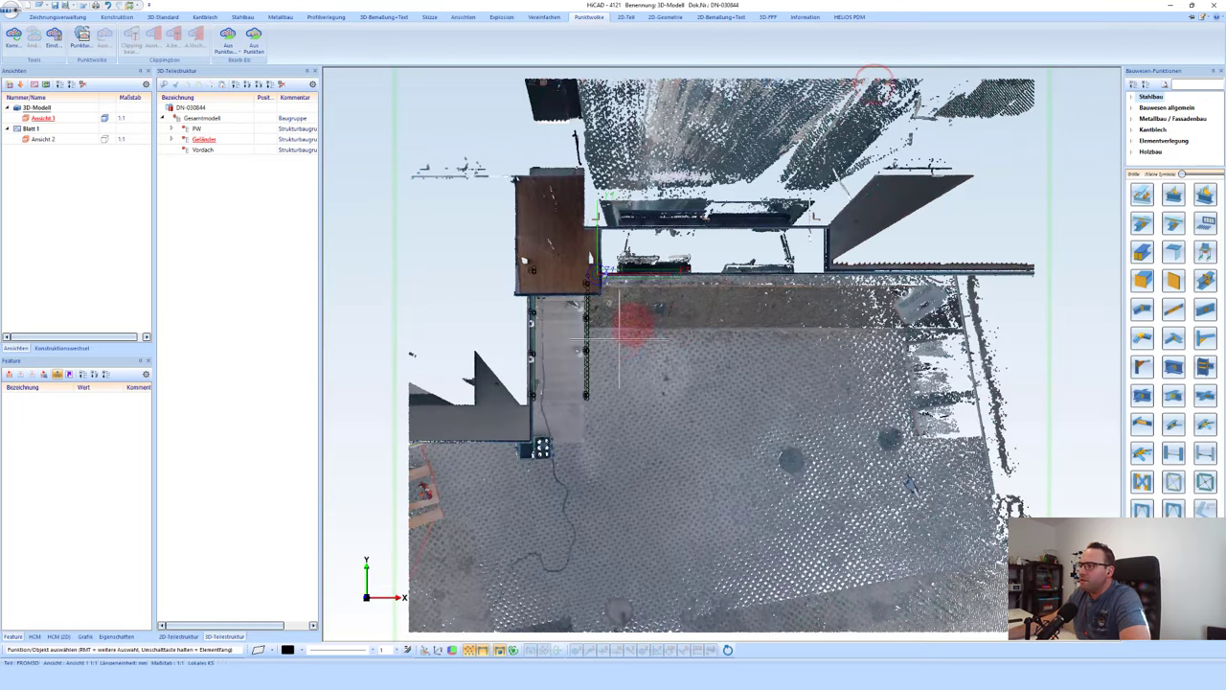
scroll(629, 320, up, 3)
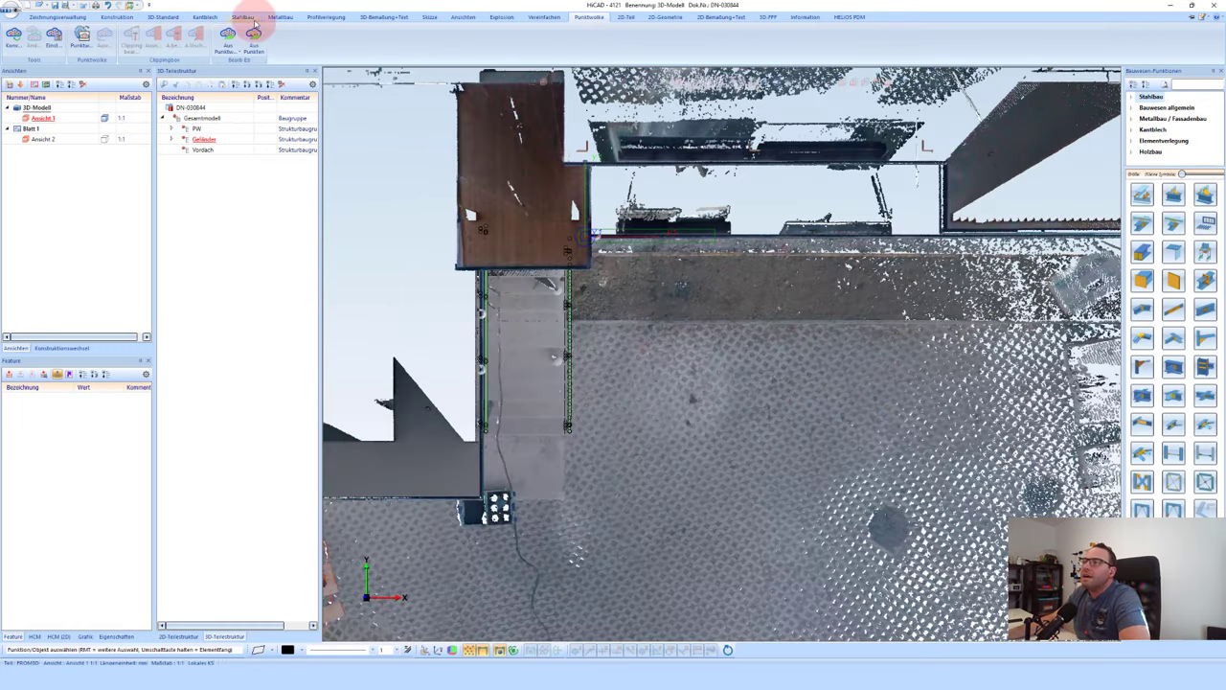
Step: Choose the IPE 180 profile (S235JR) for a new steel beam
click(242, 17)
click(19, 38)
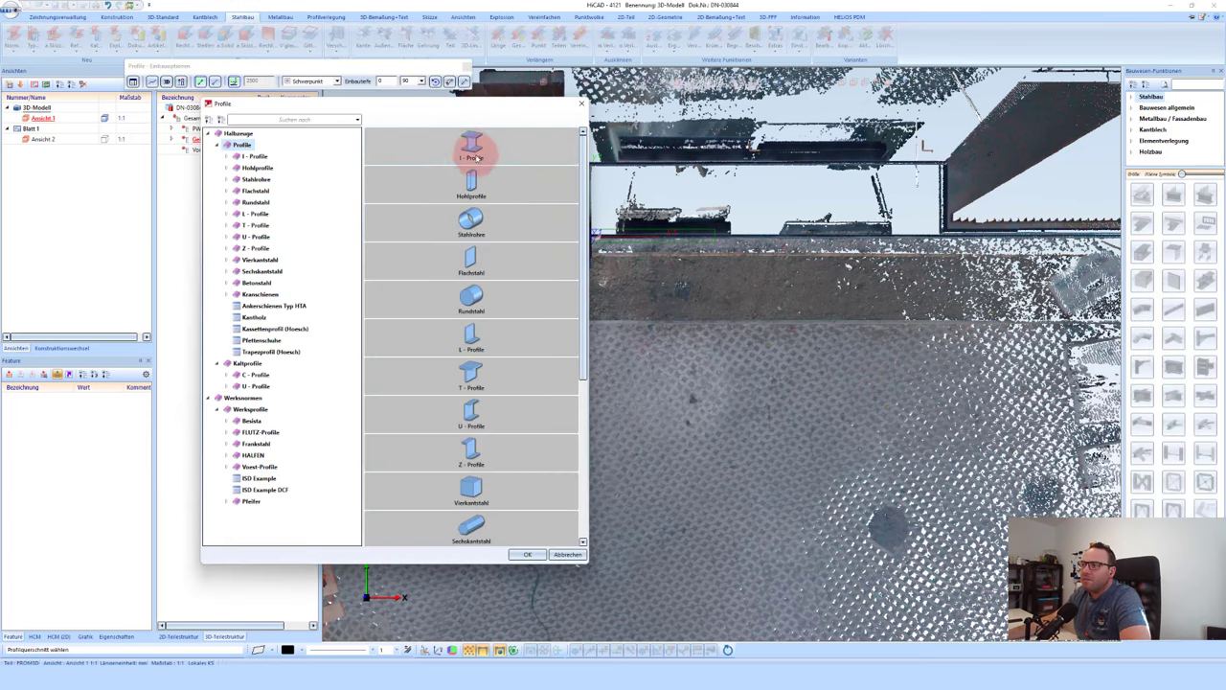
click(473, 146)
click(275, 192)
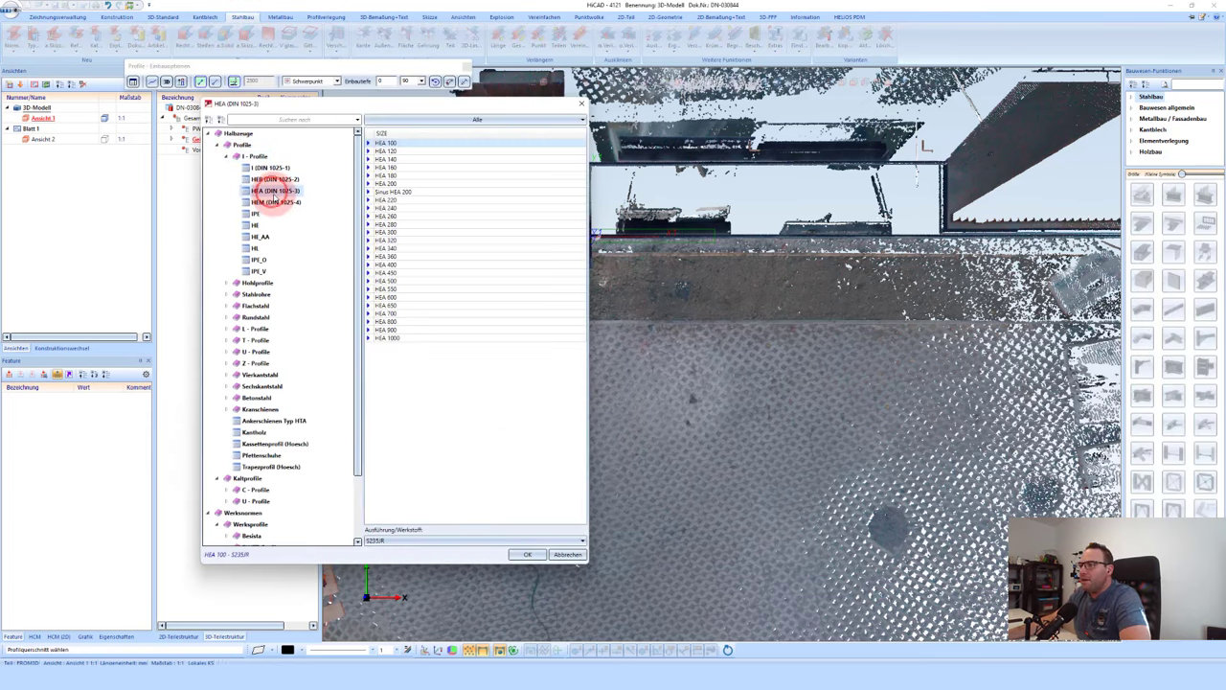
click(255, 212)
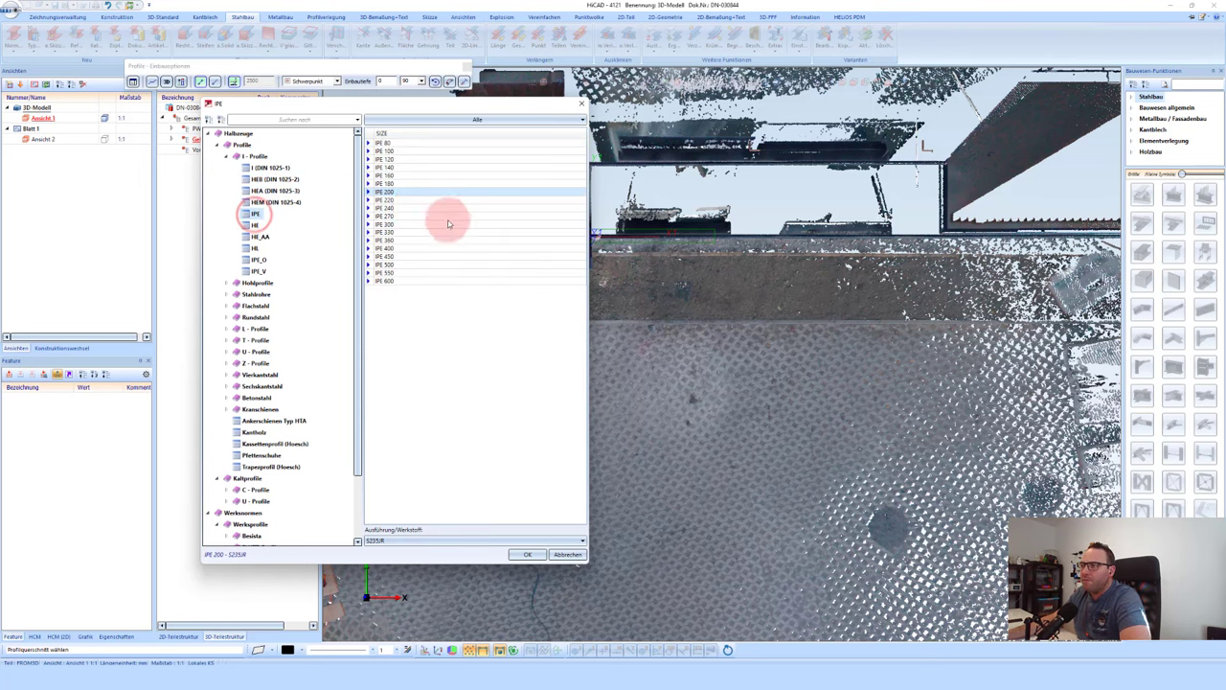
click(384, 192)
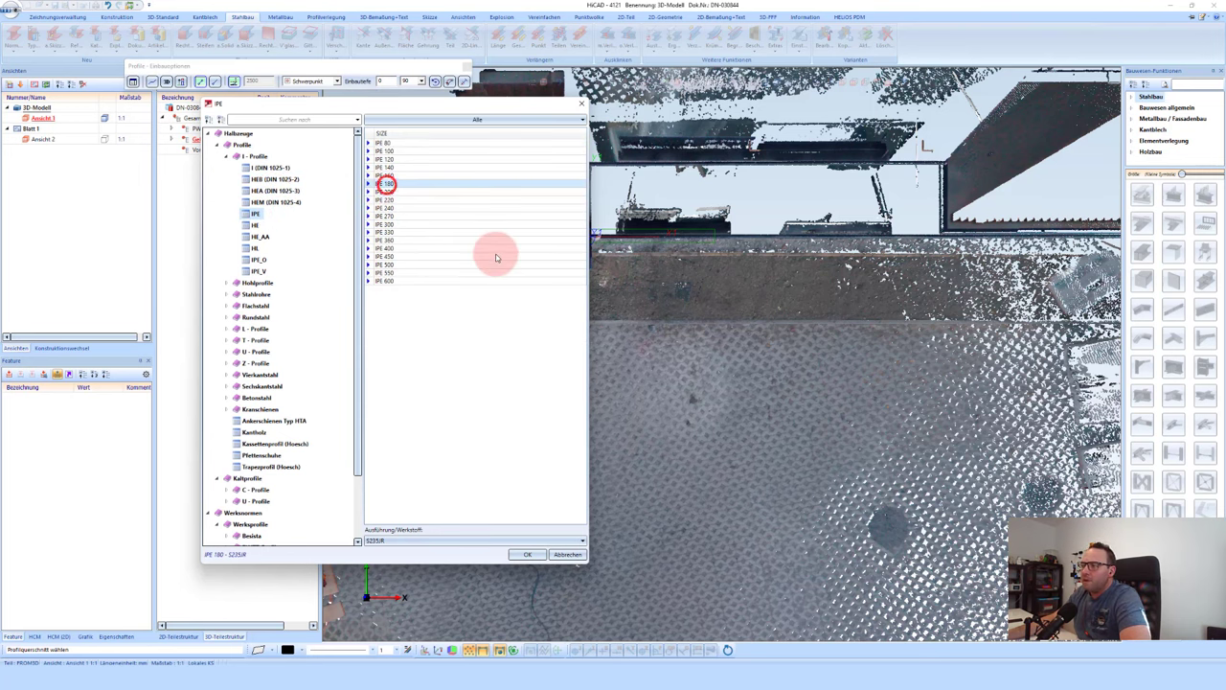
click(526, 555)
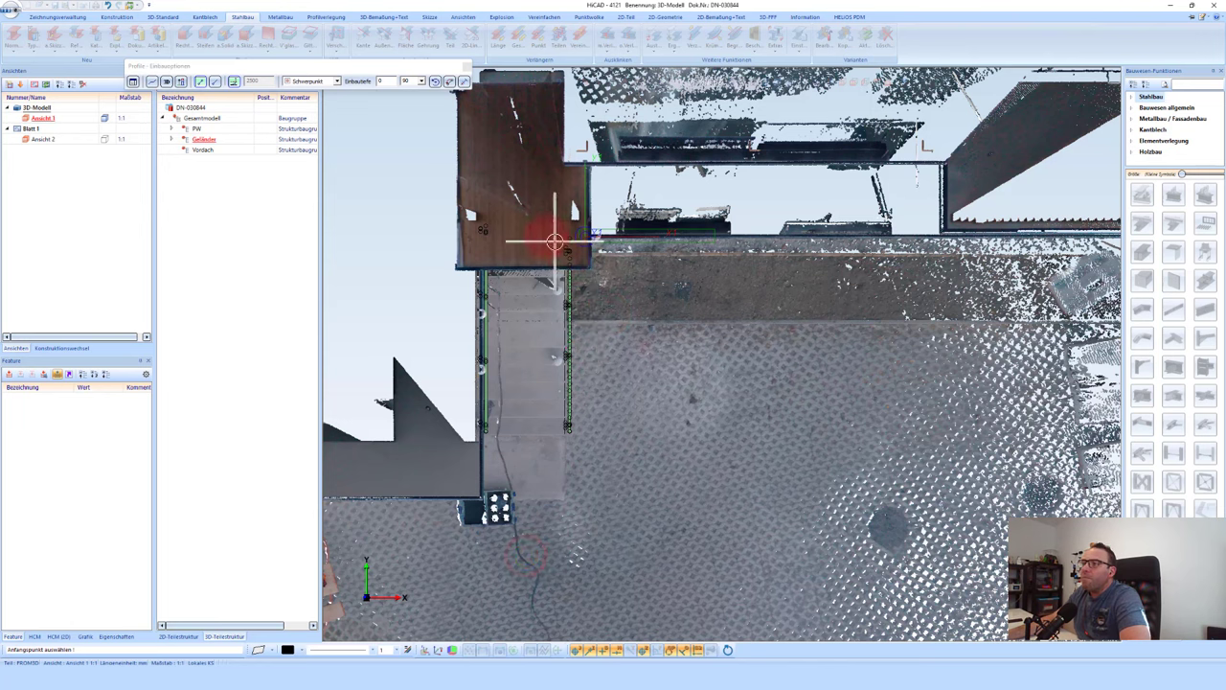
Step: Place the IPE 180 beam by two points along the wall, then hide the point cloud
click(612, 278)
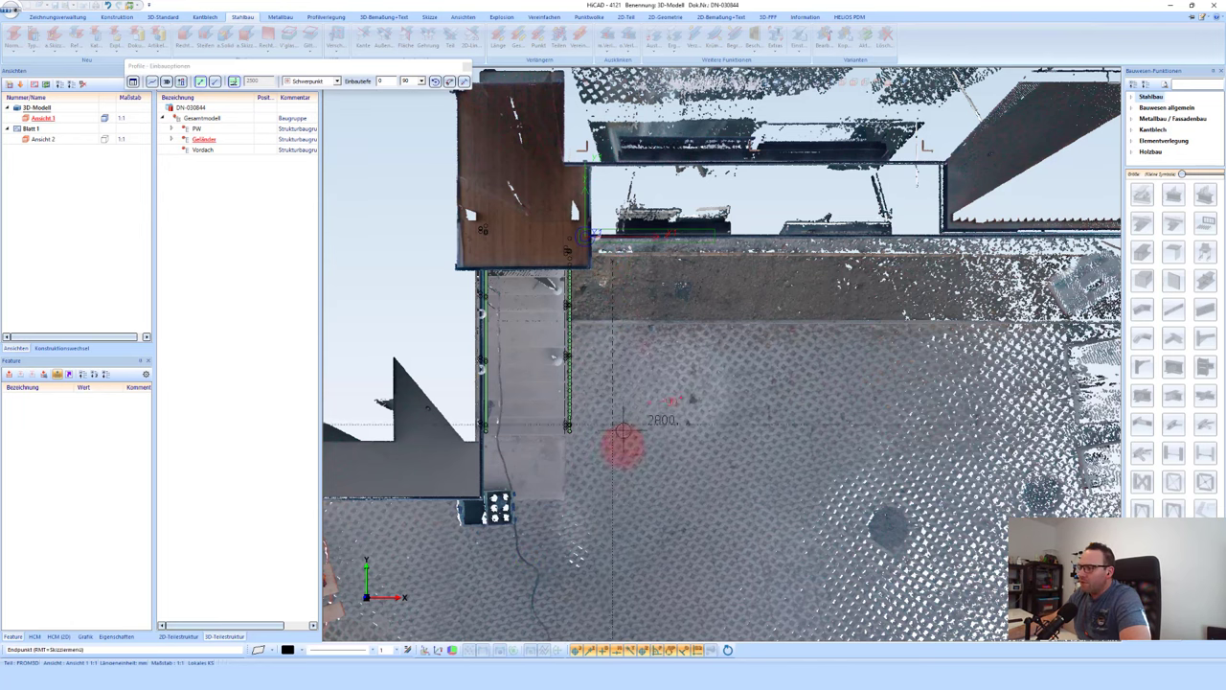
click(631, 491)
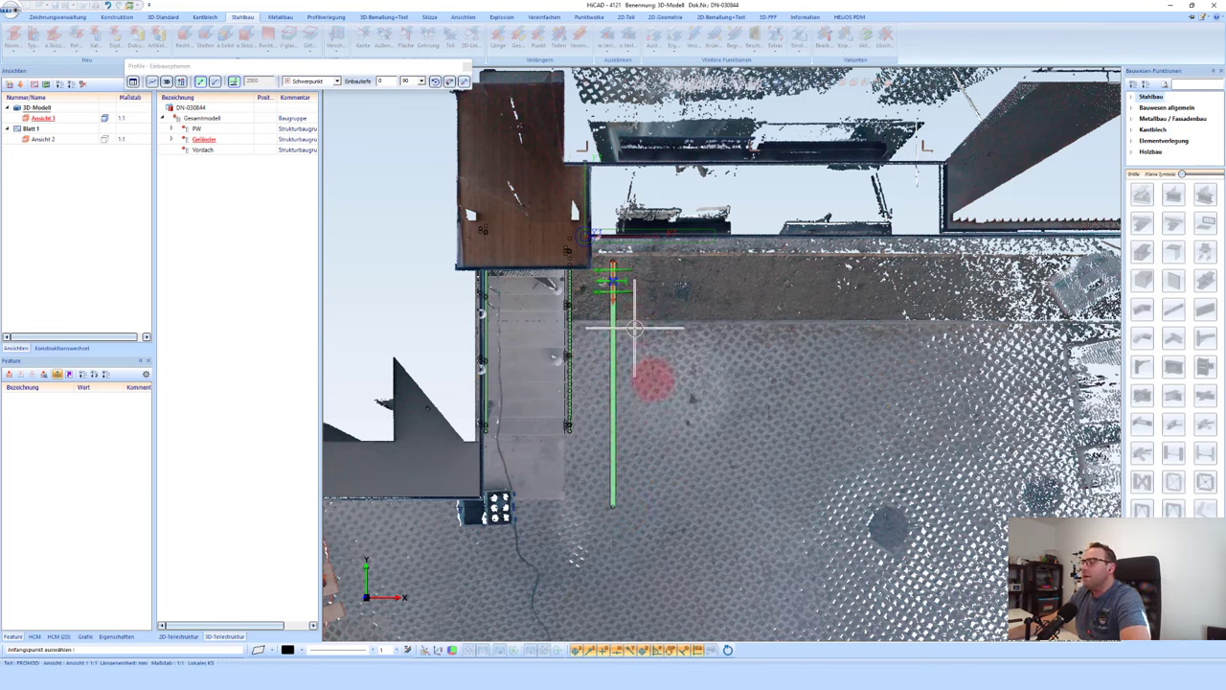
middle_click(662, 396)
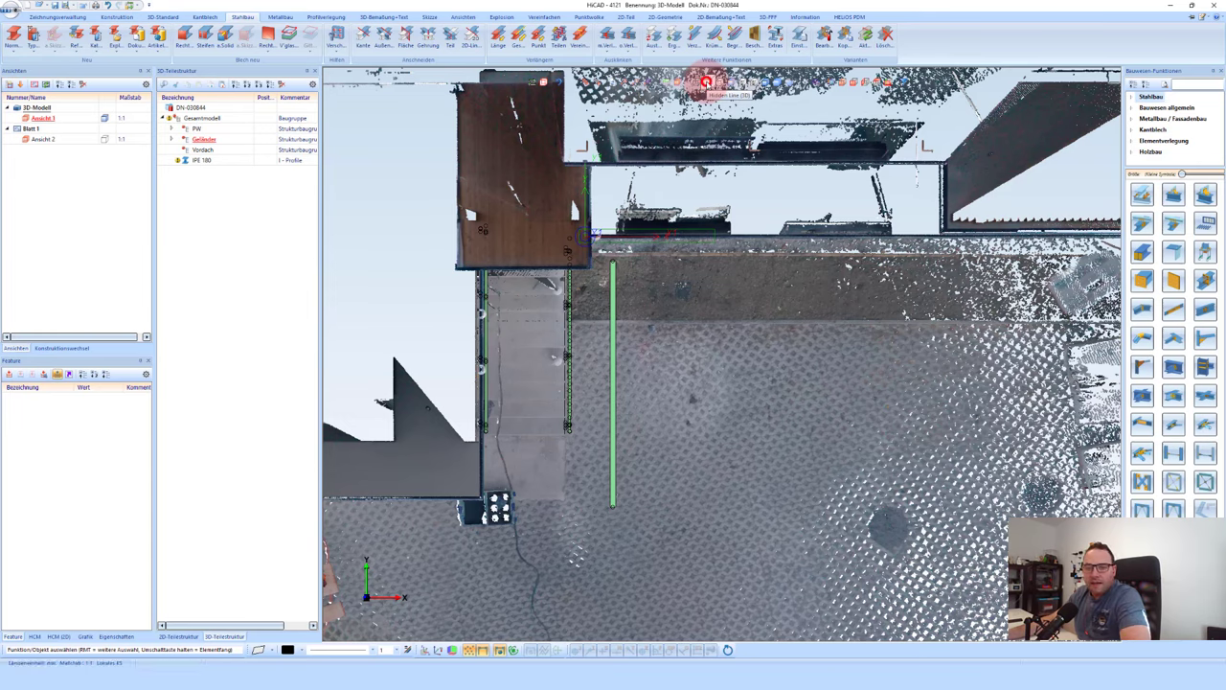
click(707, 82)
scroll(565, 395, up, 3)
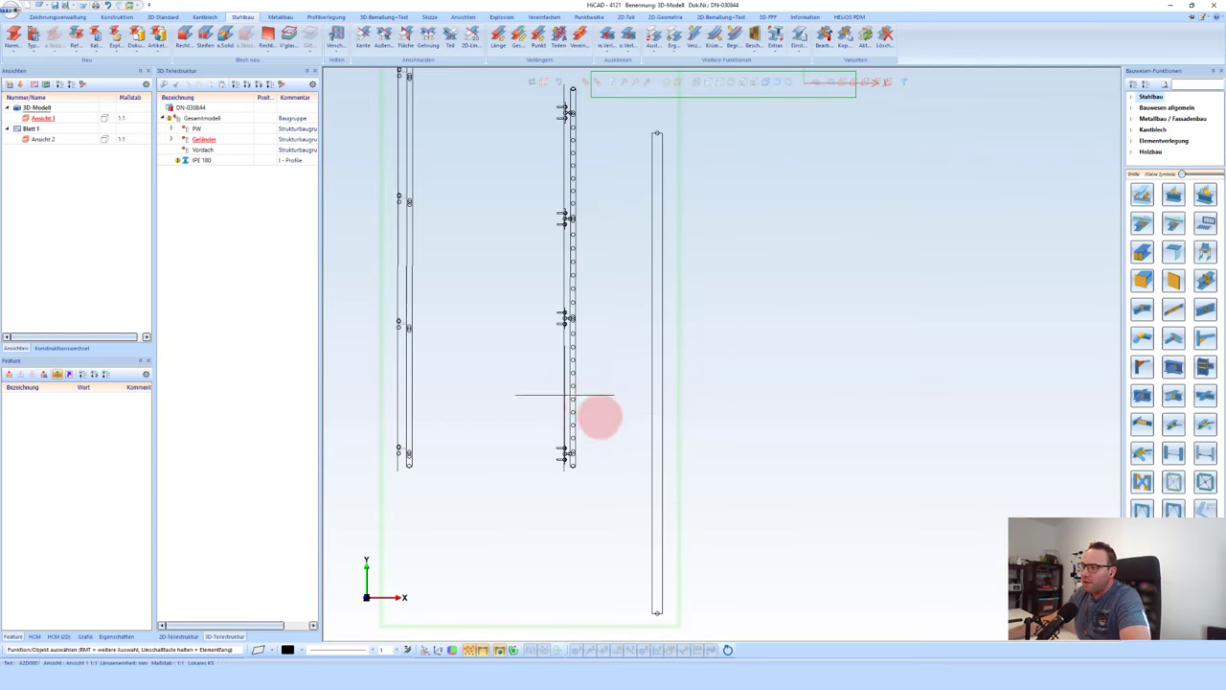
Step: Add an auxiliary line through the railing column edge
right_click(610, 419)
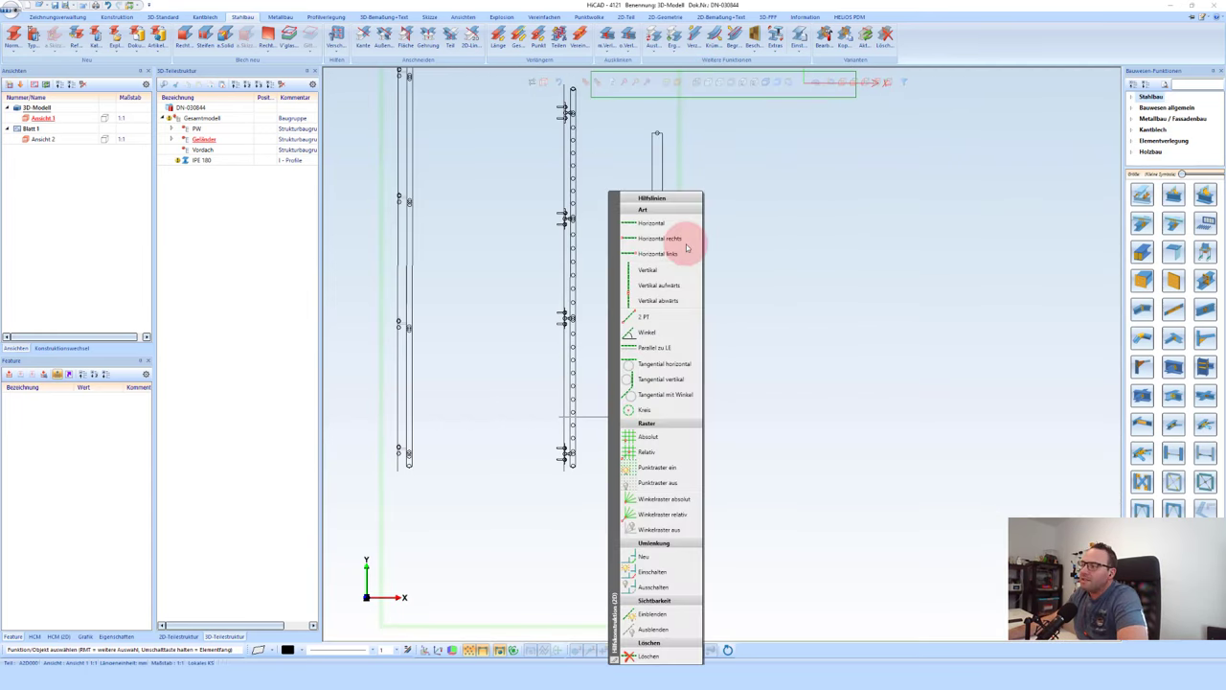
click(657, 273)
drag(579, 445, 578, 470)
scroll(578, 467, up, 3)
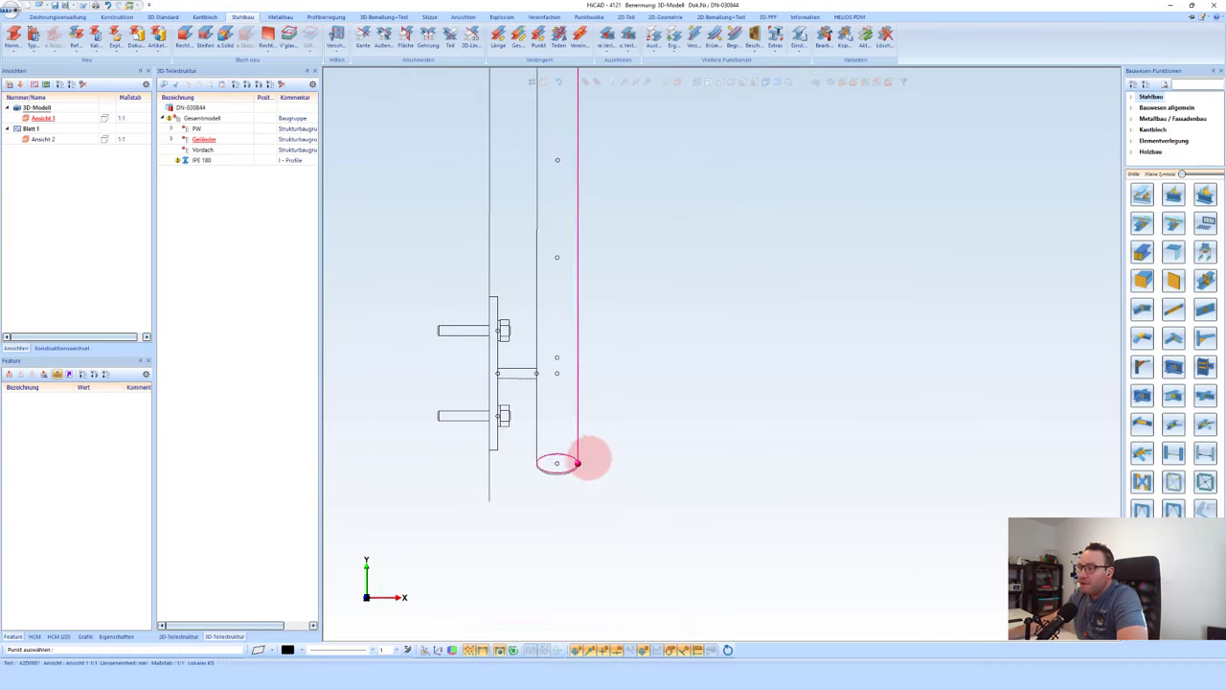
scroll(594, 431, down, 3)
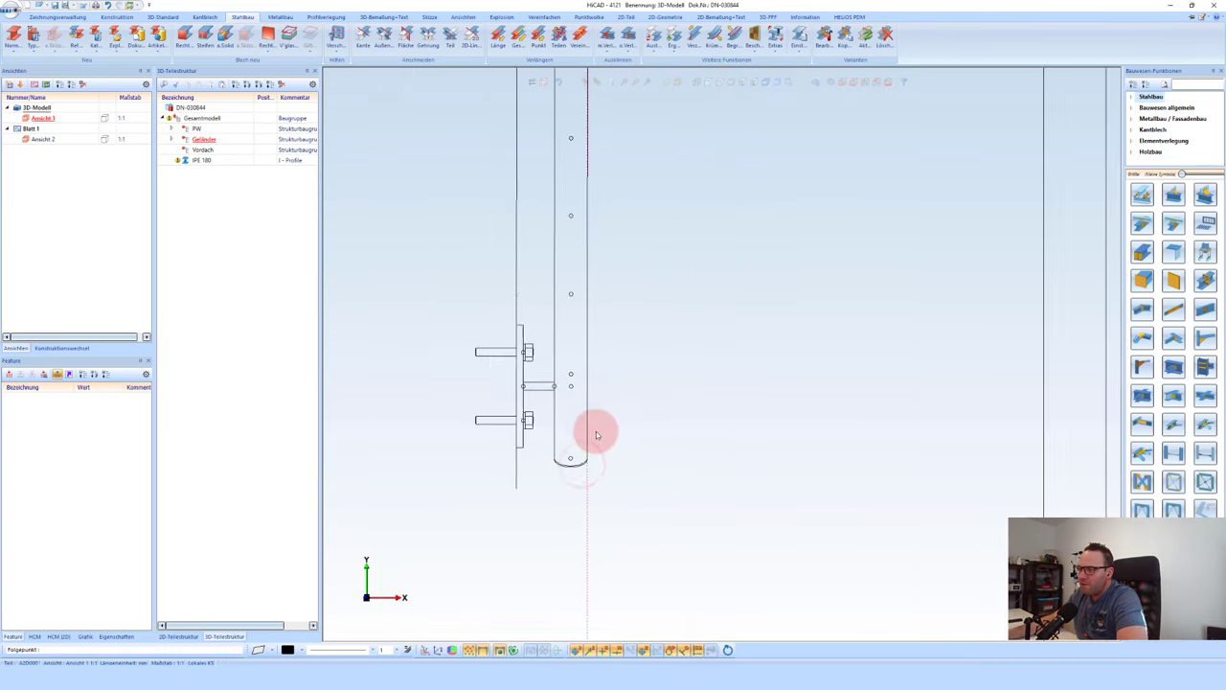
scroll(624, 358, down, 2)
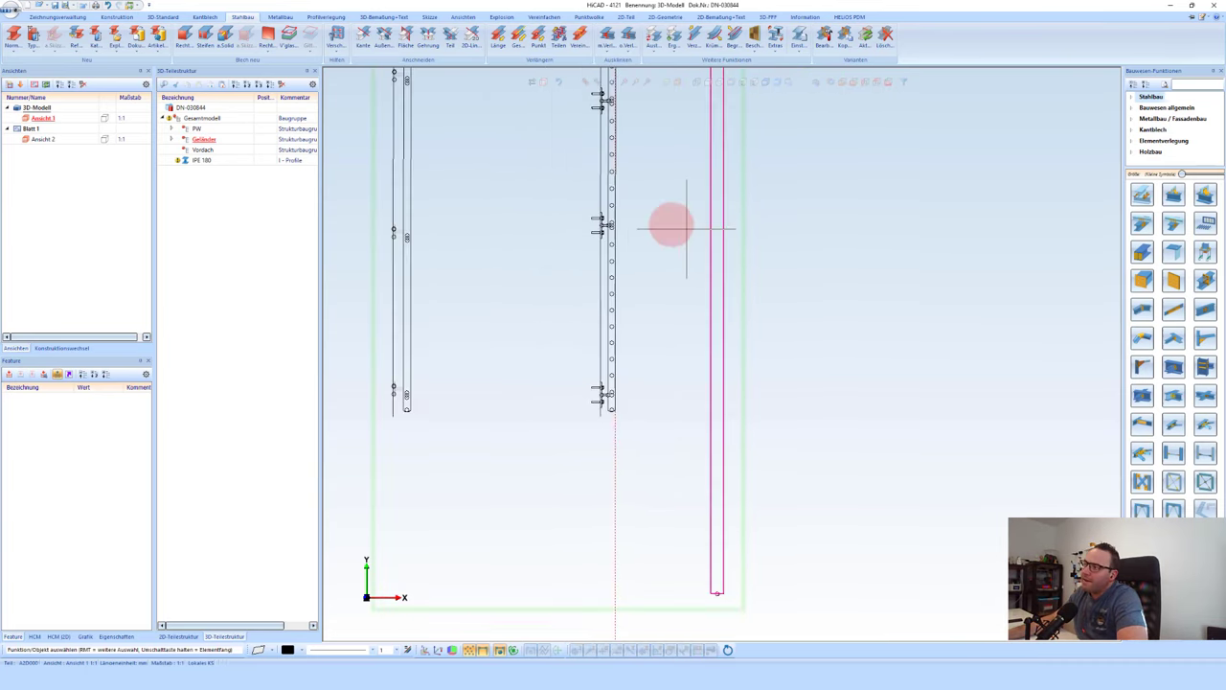
Step: Move the IPE 180 beam toward the column by 669.987-200
right_click(711, 342)
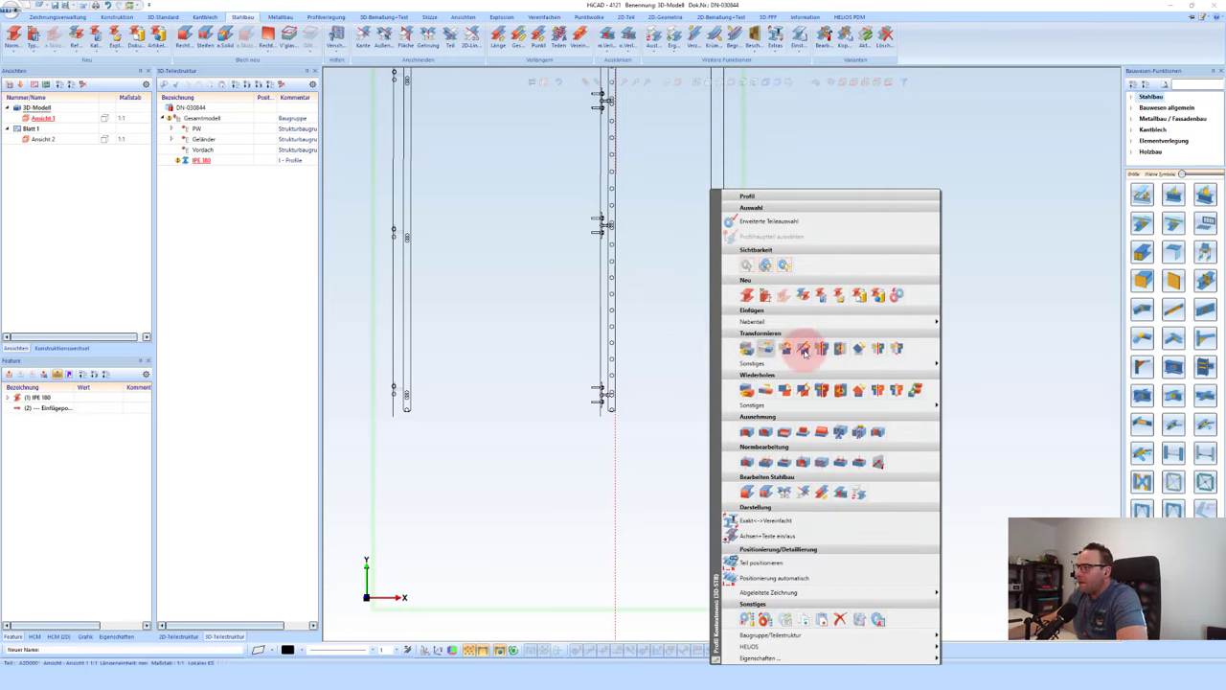
click(799, 349)
click(710, 430)
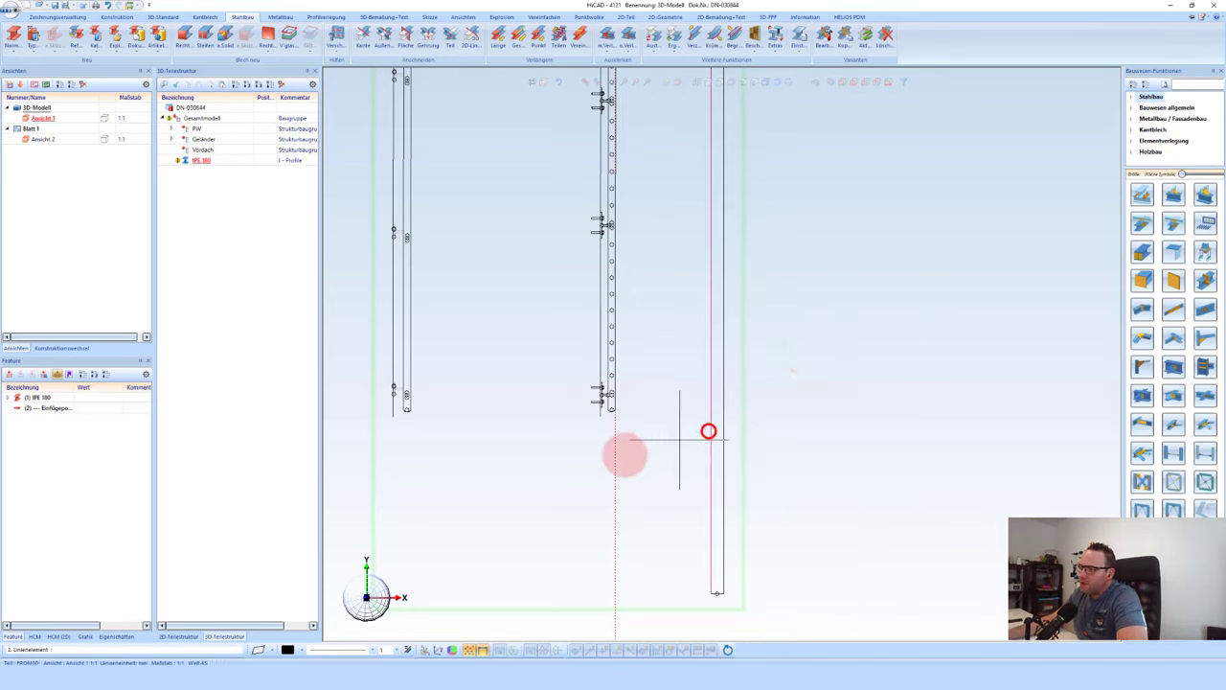
click(618, 458)
double_click(198, 174)
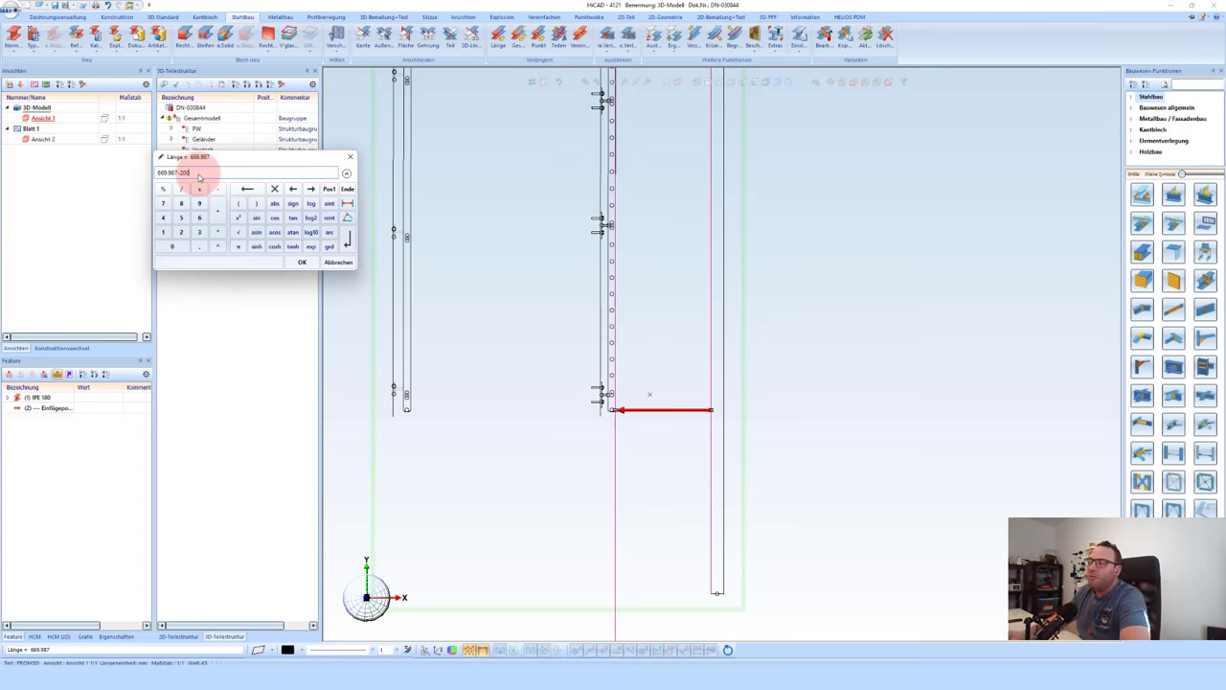
key(Return)
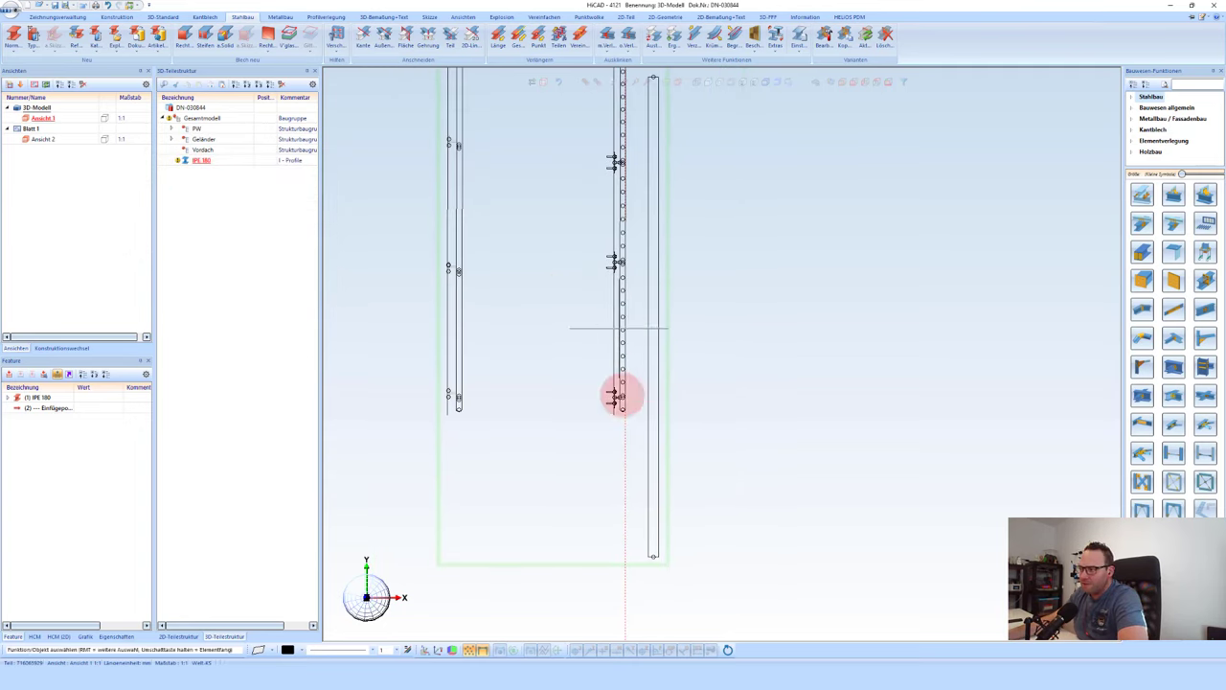
Step: Delete the auxiliary line and show the point cloud again
click(642, 442)
right_click(680, 536)
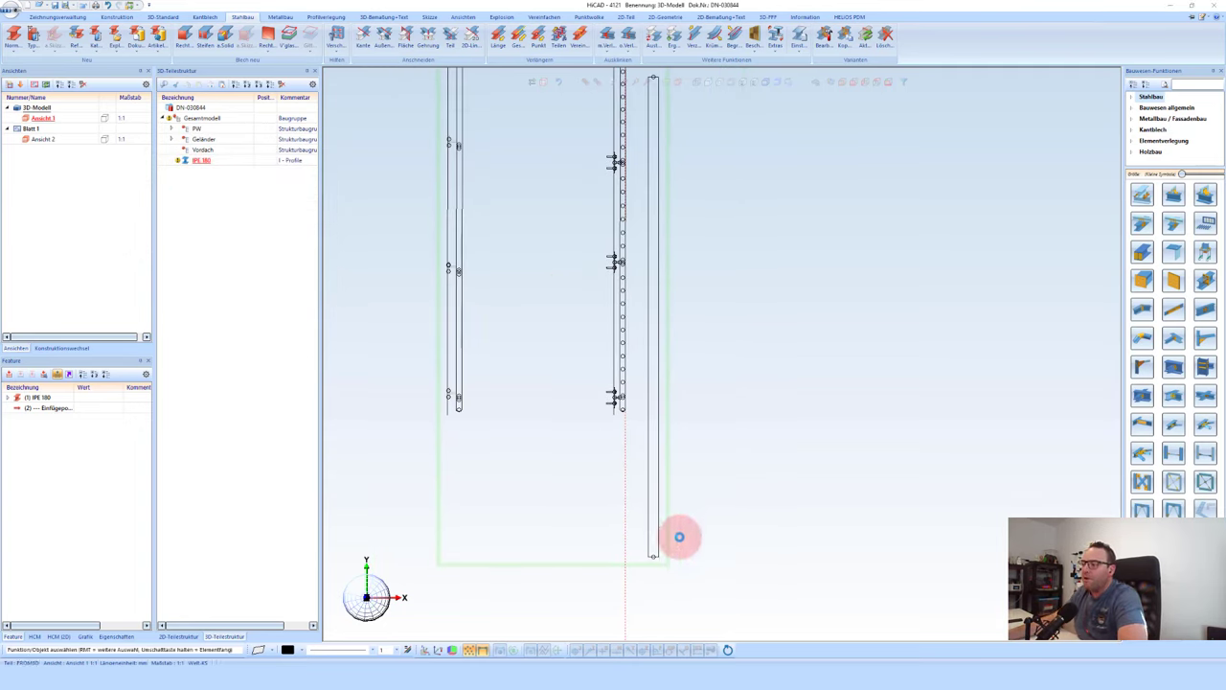
click(704, 657)
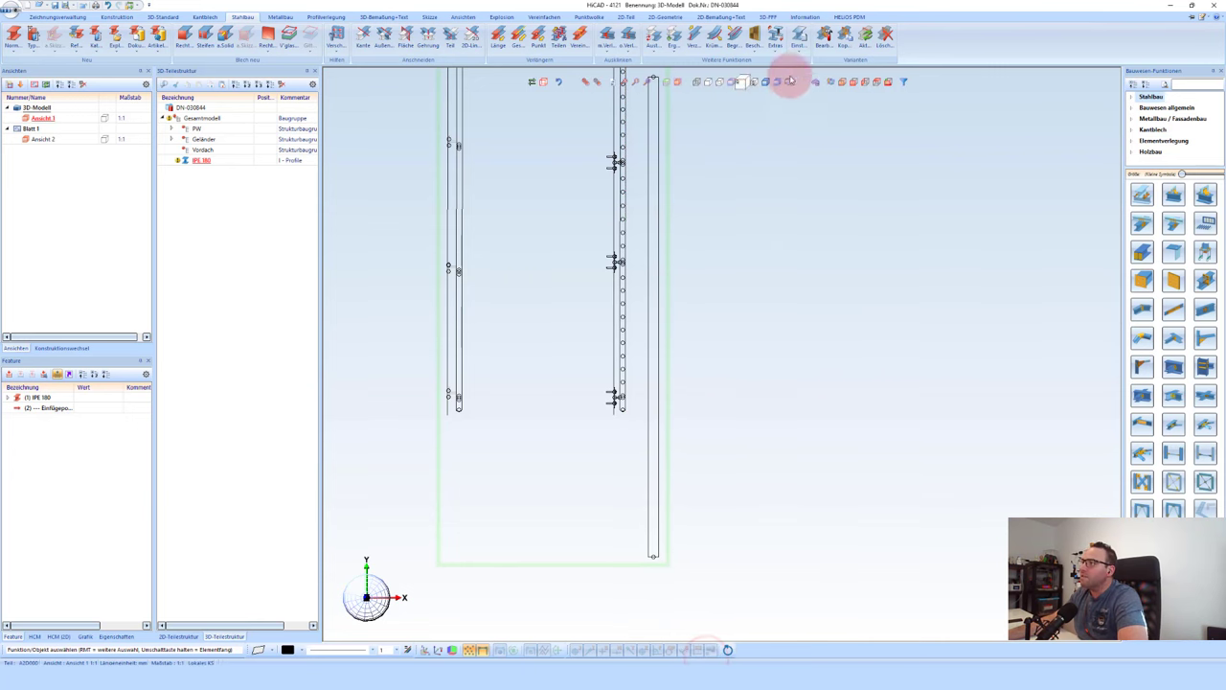
click(839, 82)
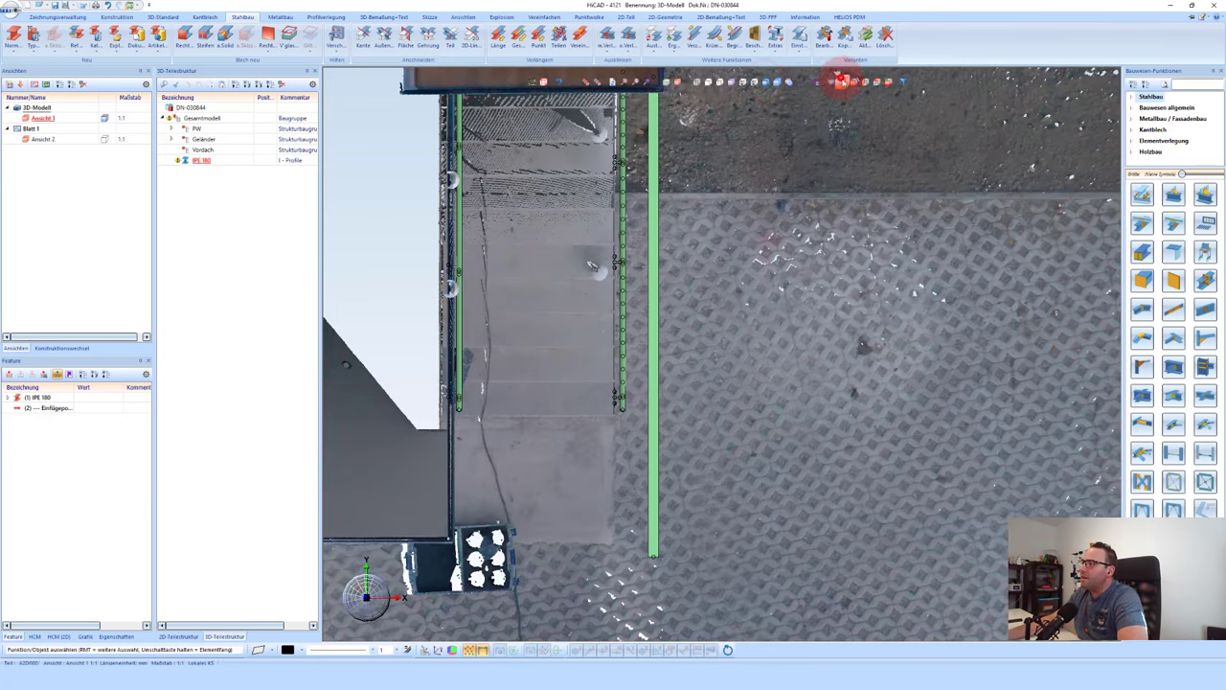
Step: Switch to an isometric view zoomed in on the wall top
click(839, 82)
scroll(594, 317, up, 2)
scroll(613, 283, up, 3)
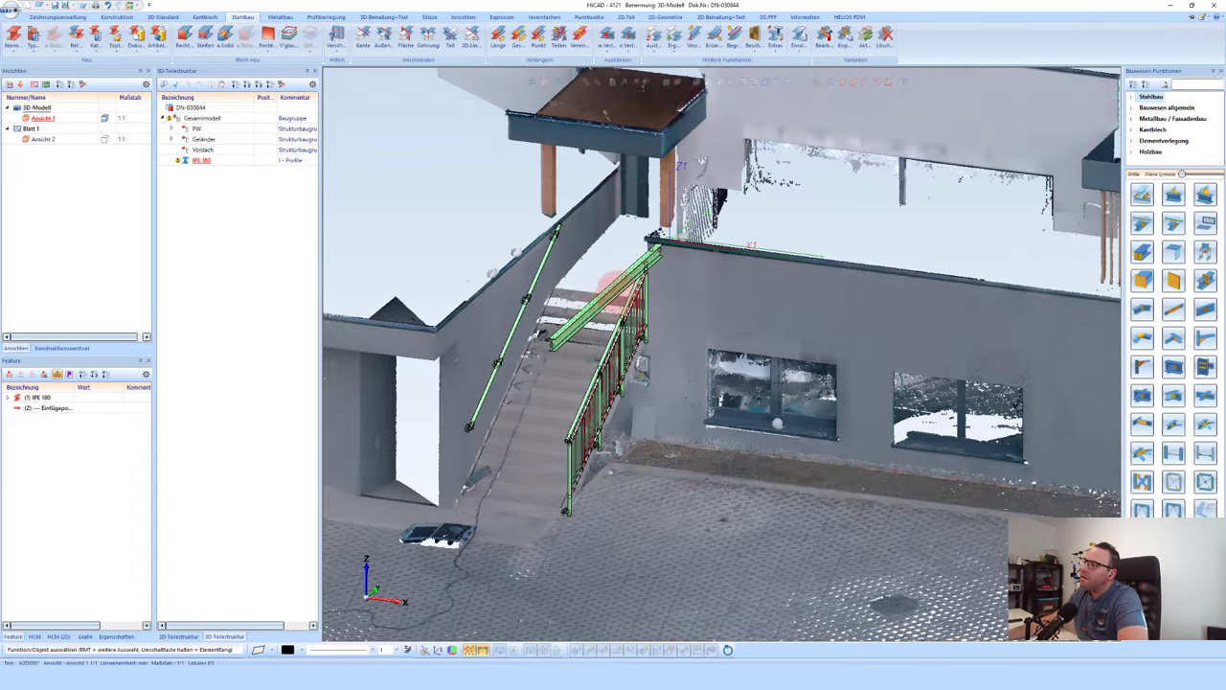
scroll(670, 249, up, 1)
scroll(719, 214, up, 1)
scroll(728, 216, up, 1)
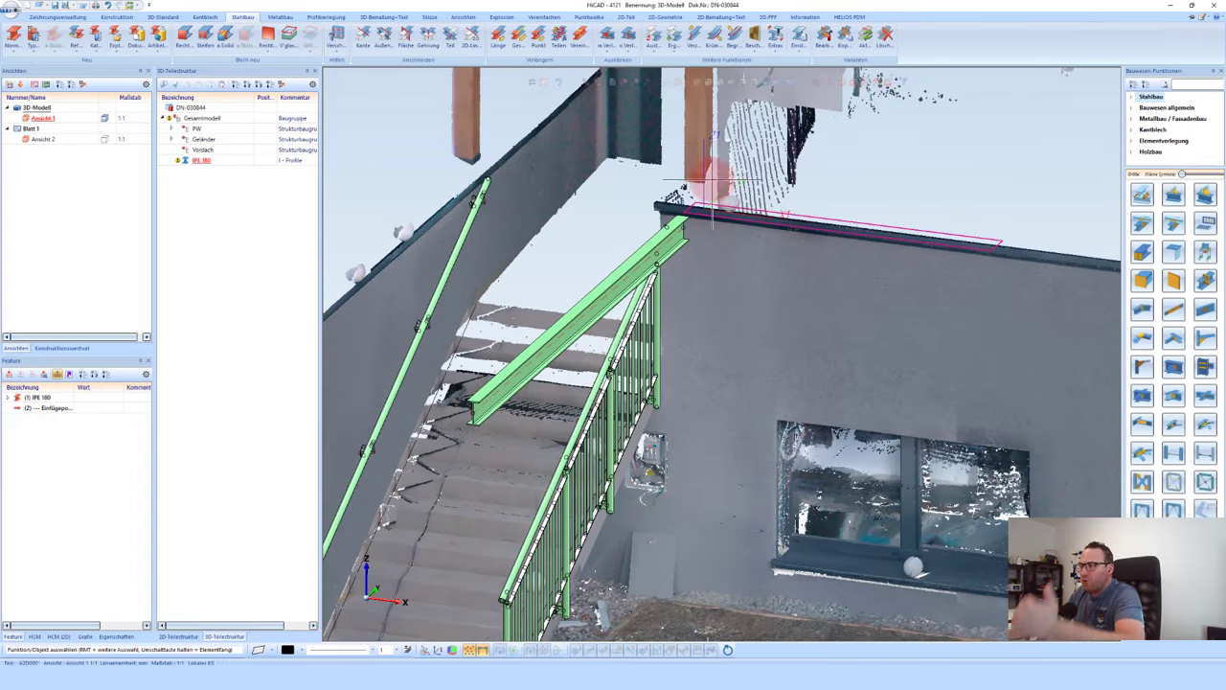
Step: Move the IPE 180 beam 250 down along its vertical web edge
click(677, 240)
right_click(681, 243)
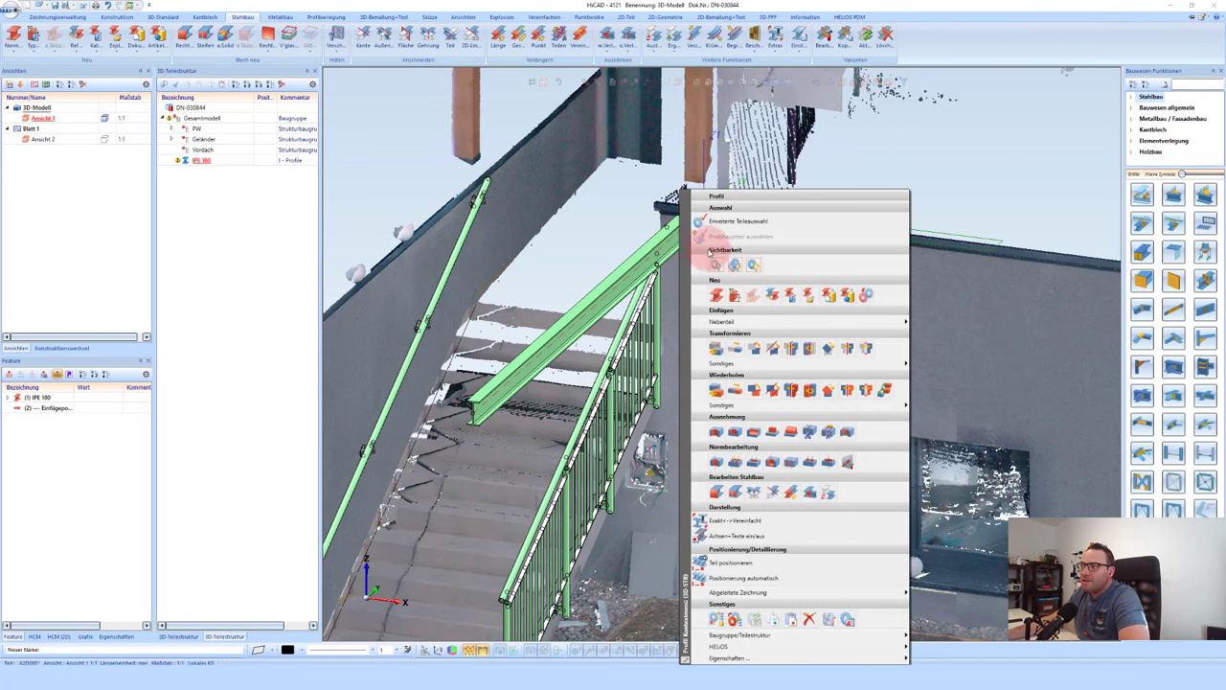
click(738, 347)
scroll(698, 219, up, 2)
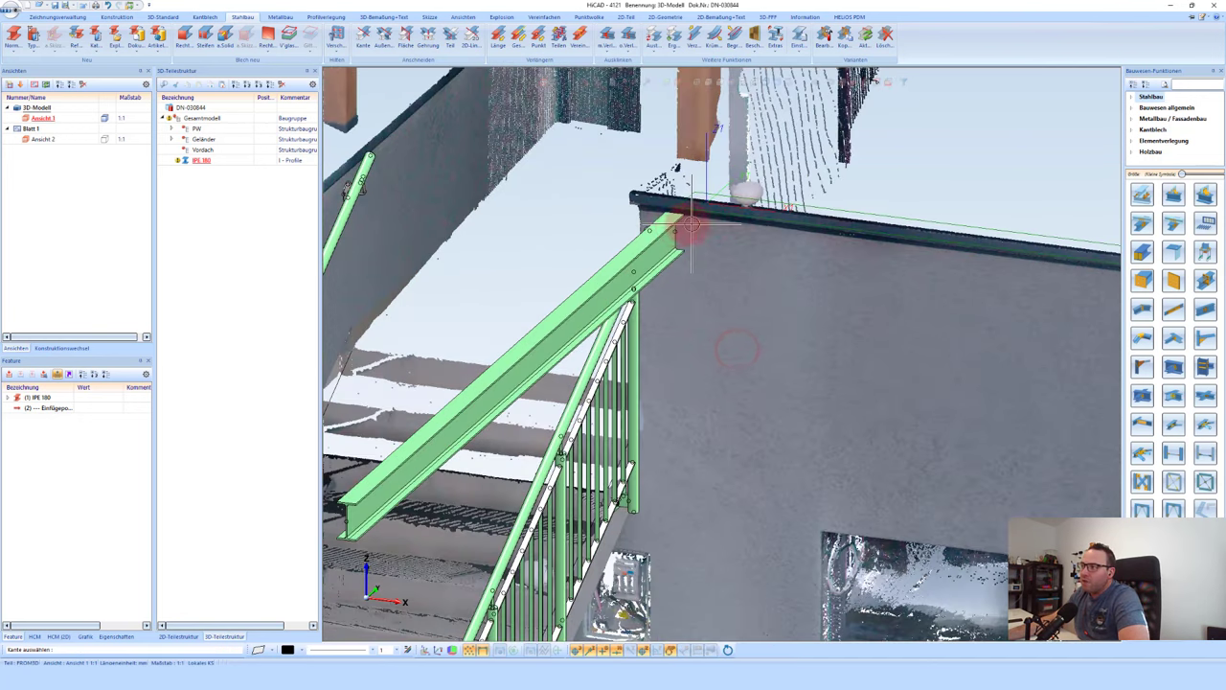
scroll(697, 220, up, 2)
scroll(680, 222, up, 3)
click(675, 223)
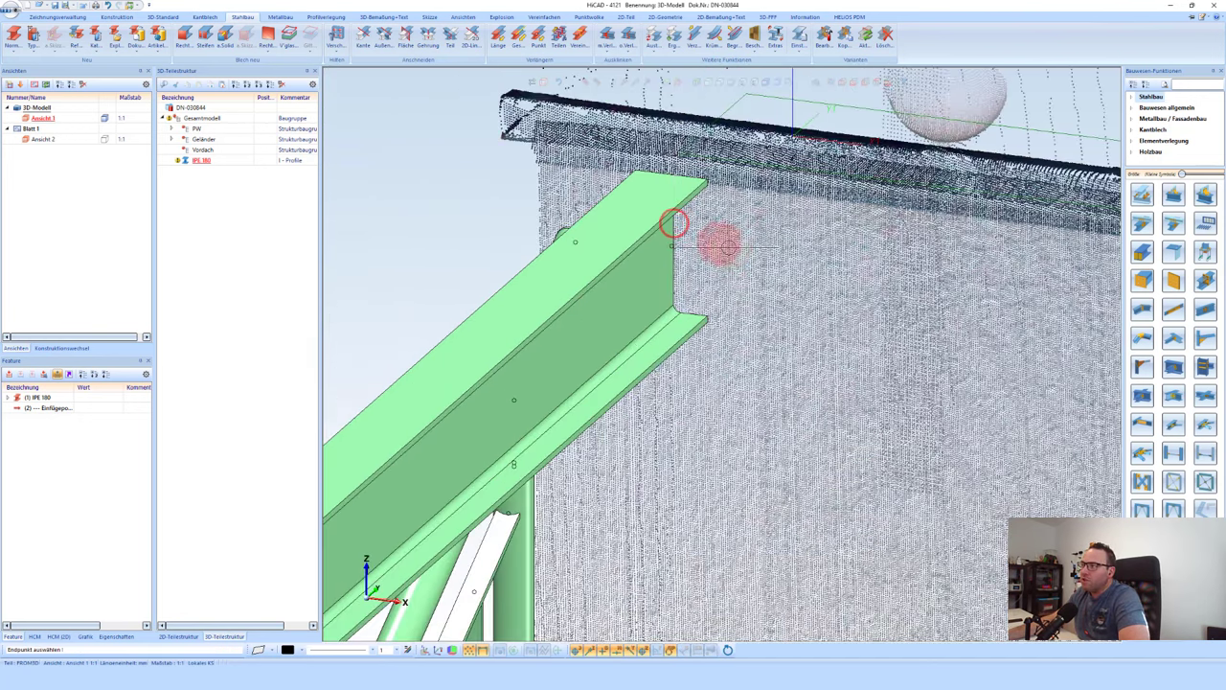
right_click(761, 303)
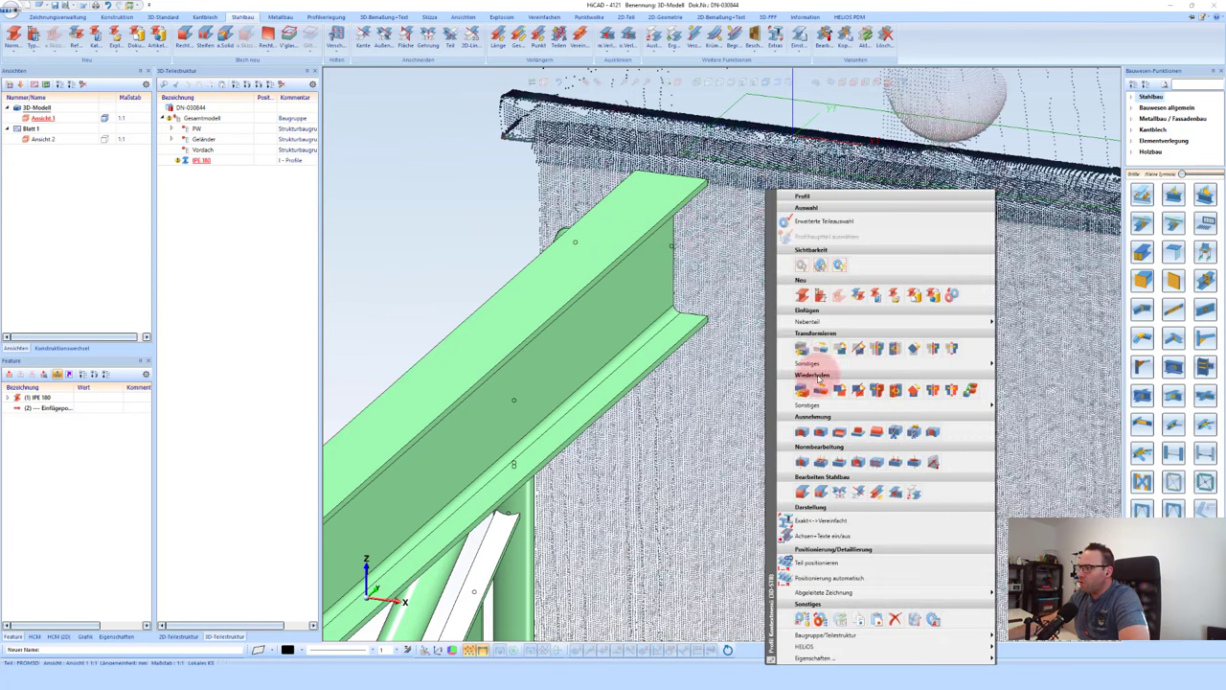
click(821, 347)
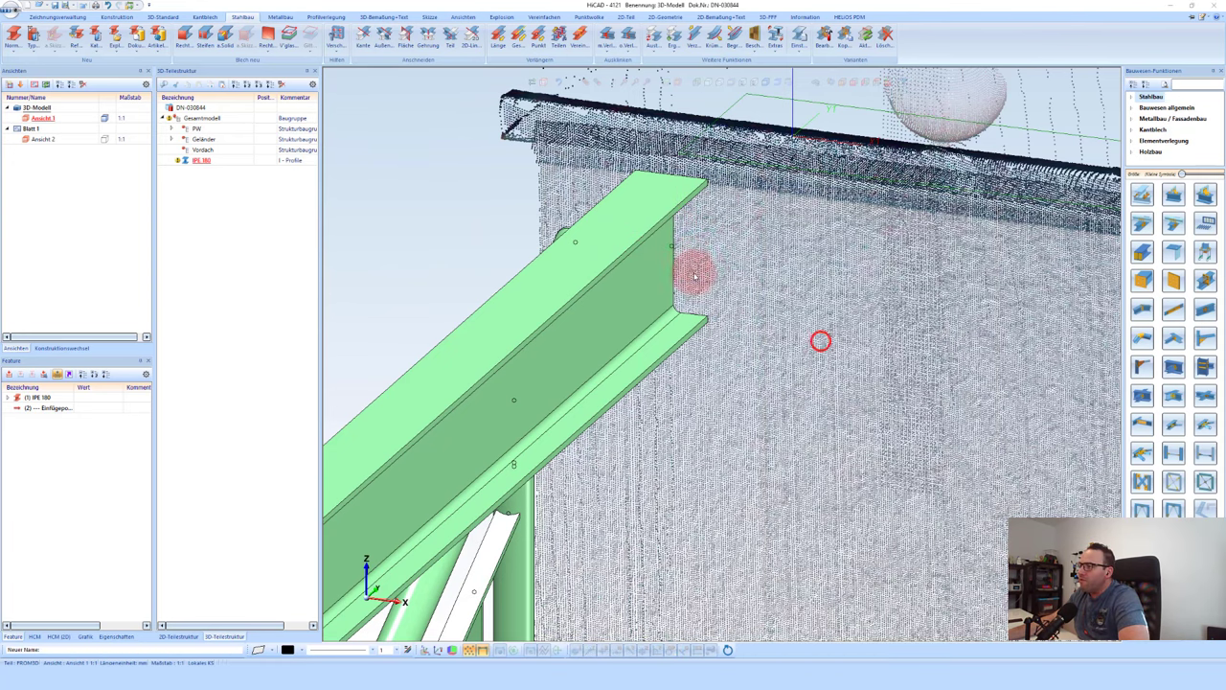
click(673, 230)
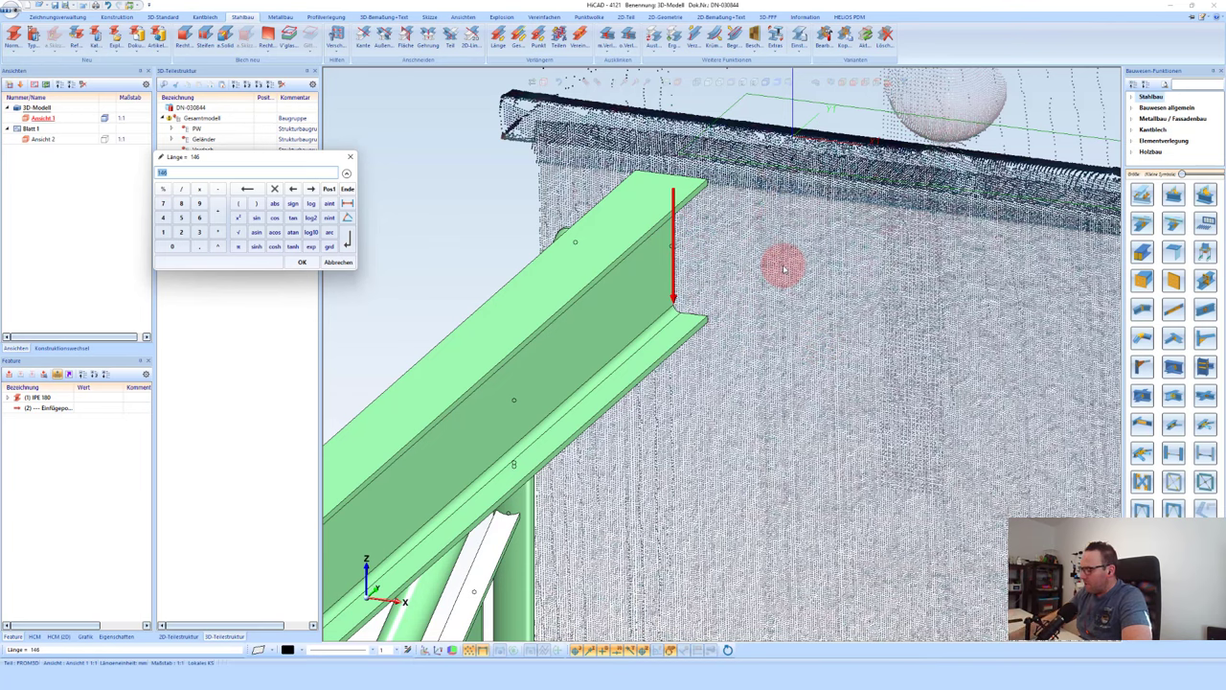
key(Return)
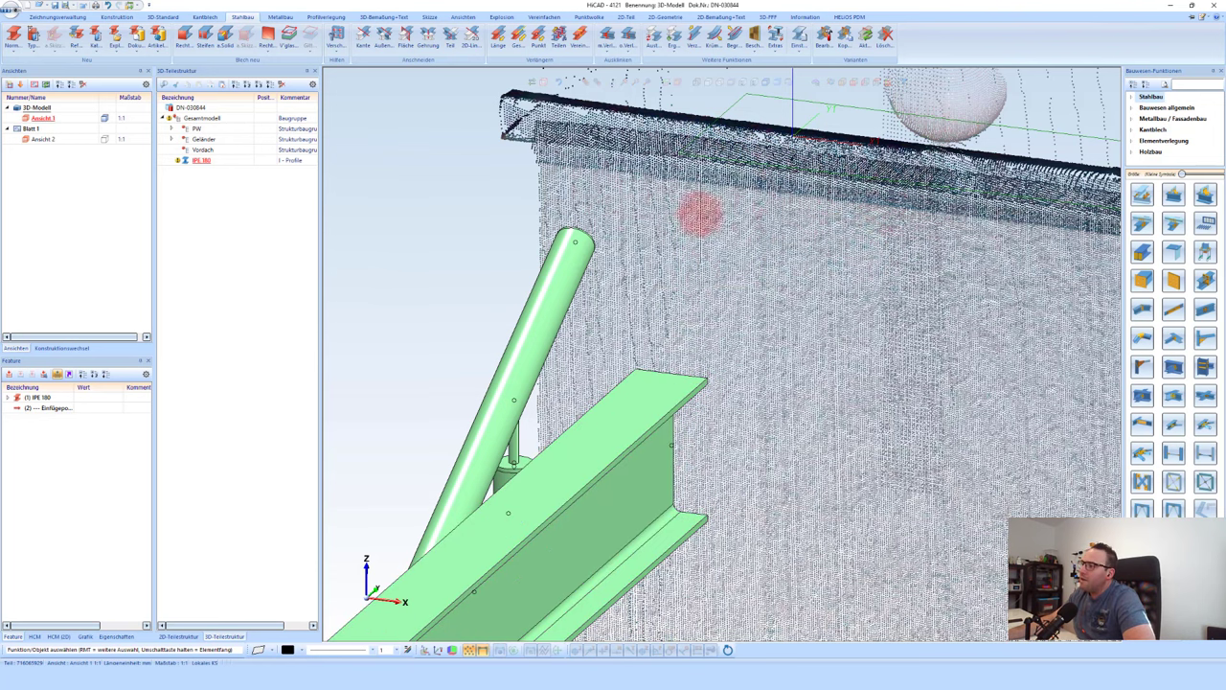
mouse_move(701, 265)
middle_down()
mouse_move(718, 260)
mouse_move(479, 246)
middle_up()
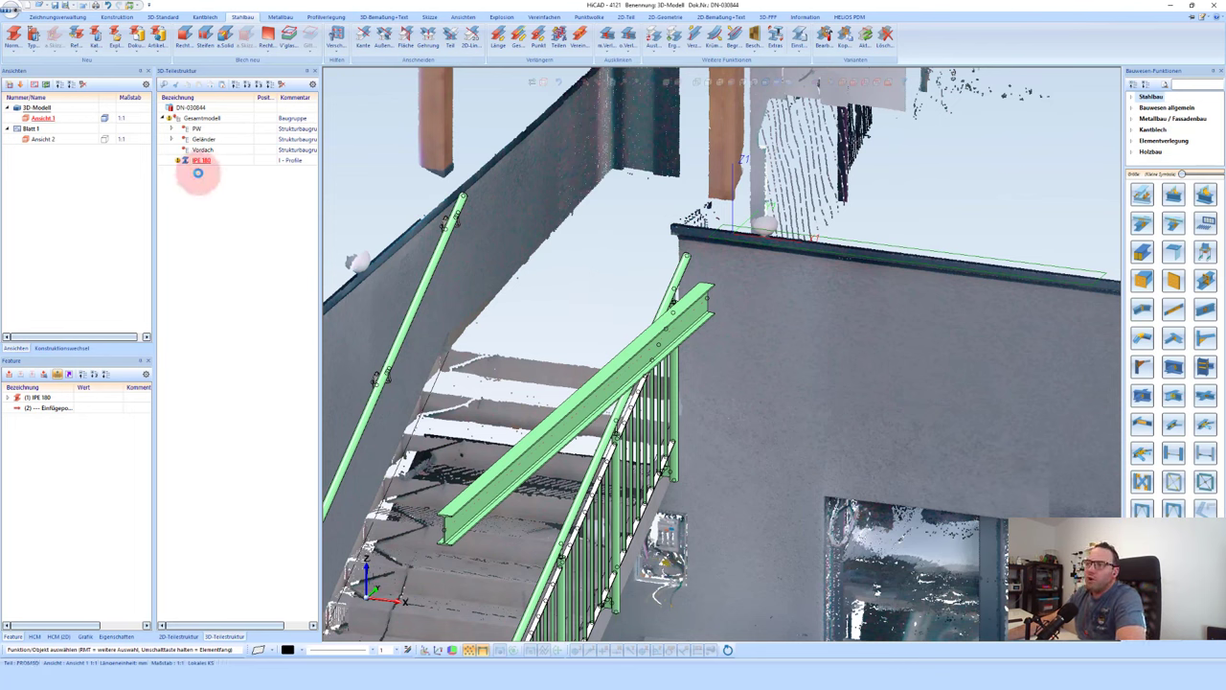
Step: Create a new assembly named Dach and place it under Vordach
click(193, 173)
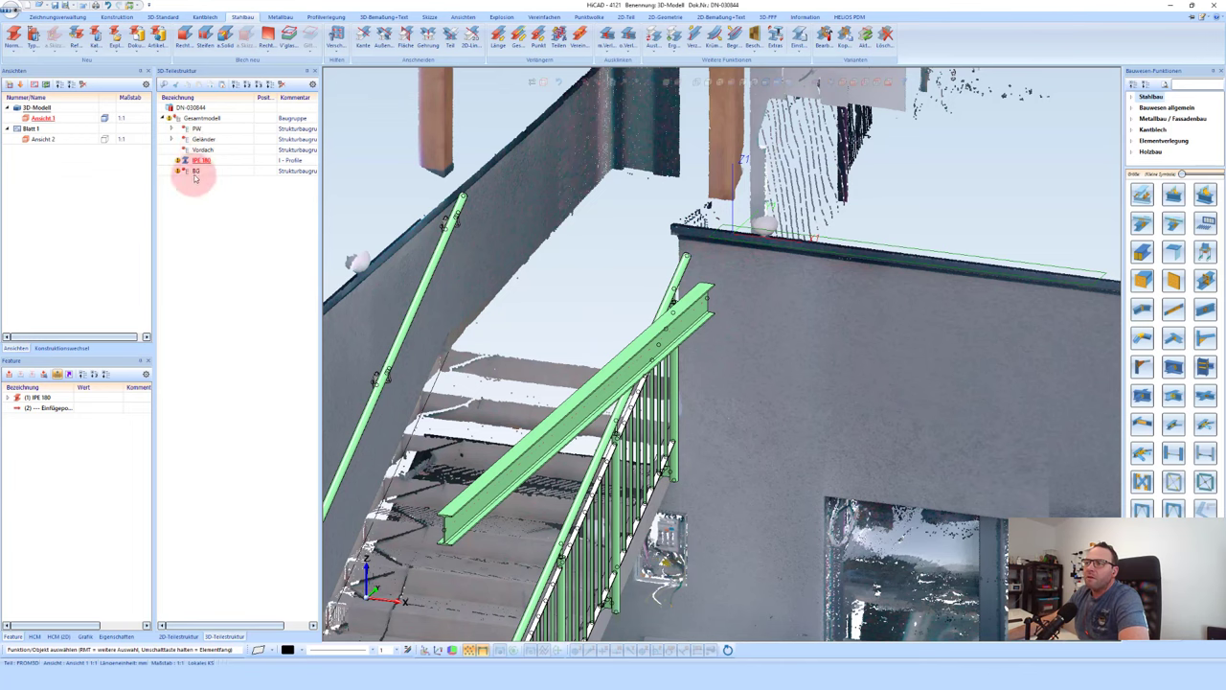
double_click(452, 153)
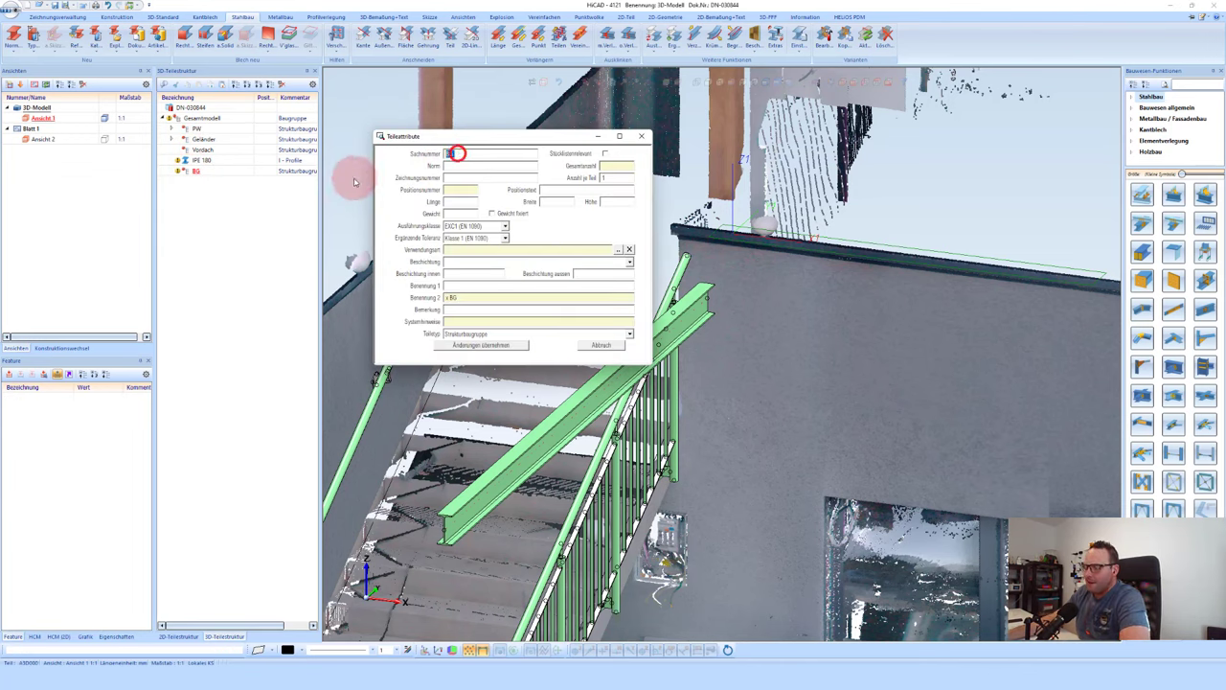
click(517, 347)
mouse_move(198, 171)
mouse_down()
mouse_move(206, 159)
mouse_move(315, 169)
mouse_move(192, 165)
mouse_up()
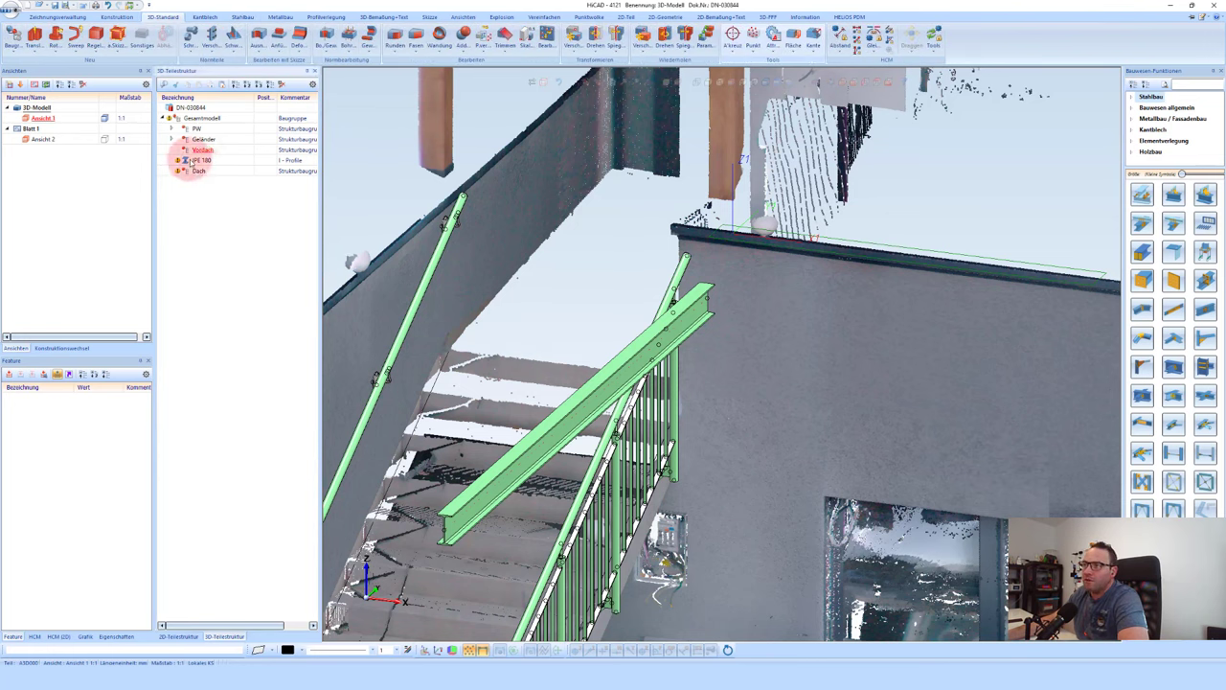
Step: Move the IPE 180 beam into the Dach assembly
click(197, 170)
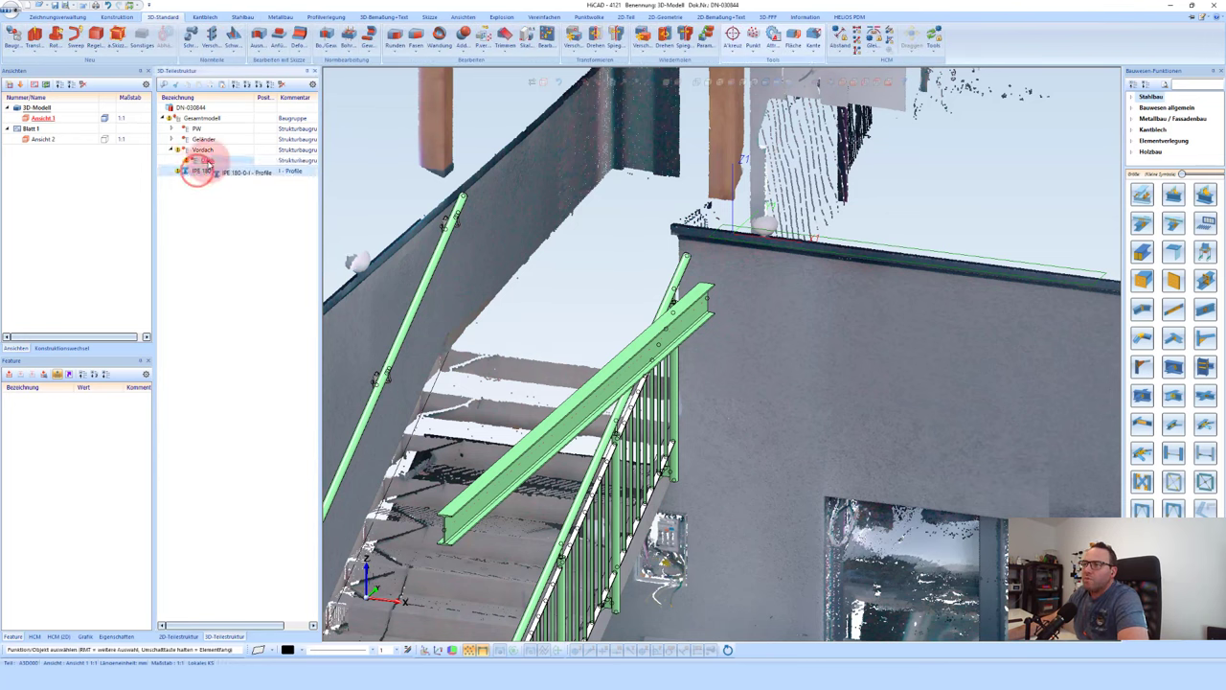
drag(207, 162, 208, 163)
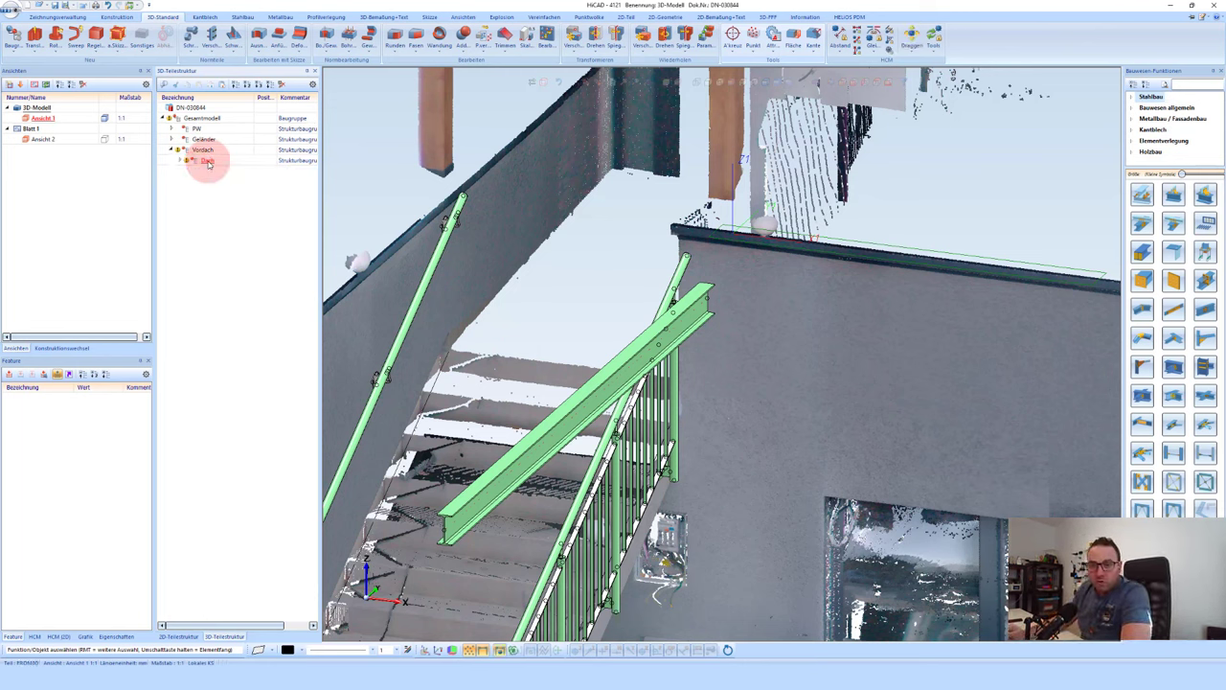
middle_drag(621, 259, 649, 424)
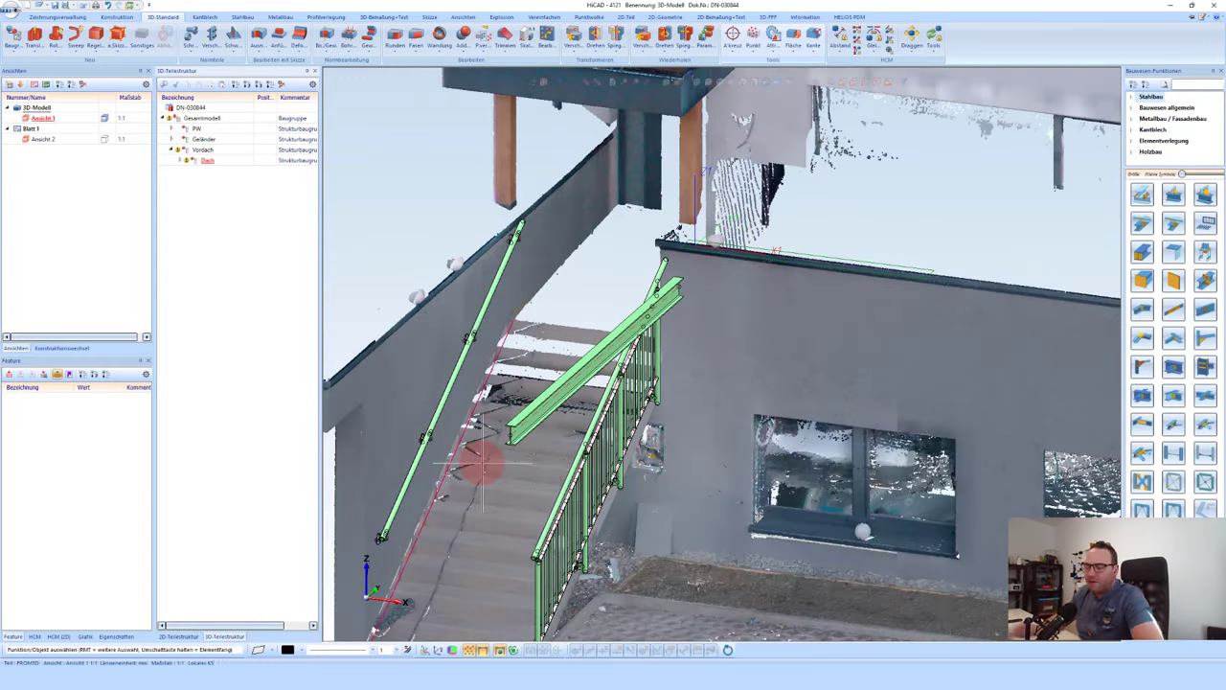
Step: Start a parametric repeat of the IPE 180 beam with a linear pattern
click(522, 434)
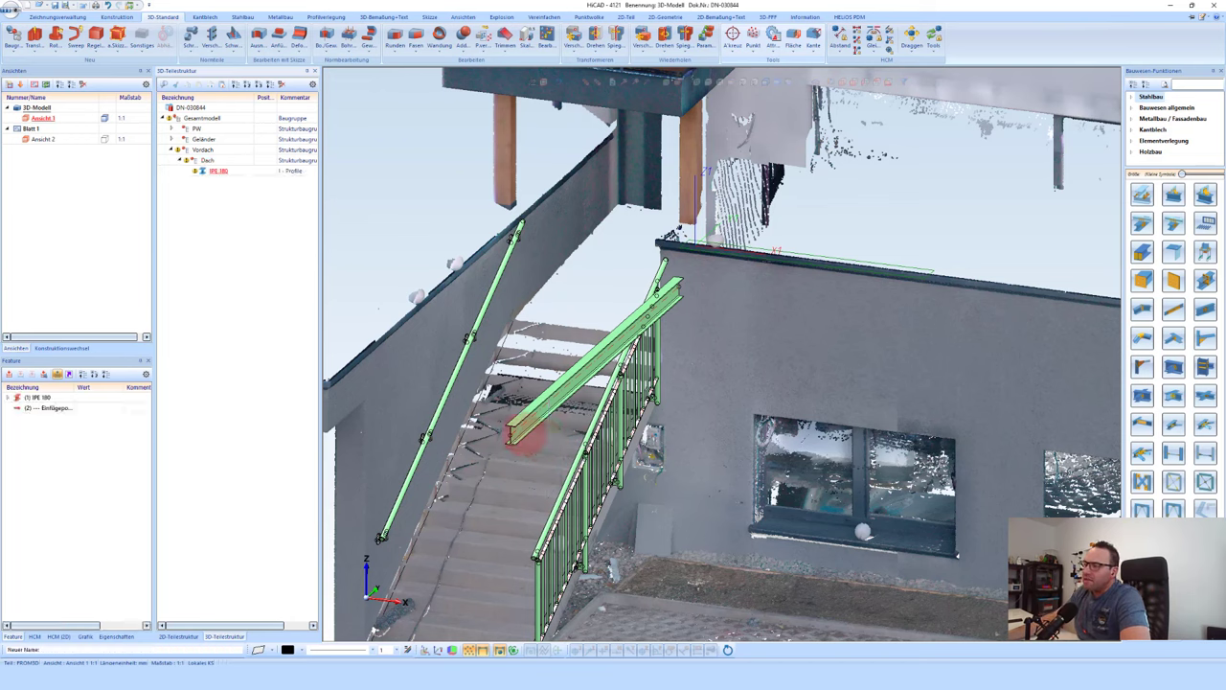
right_click(522, 436)
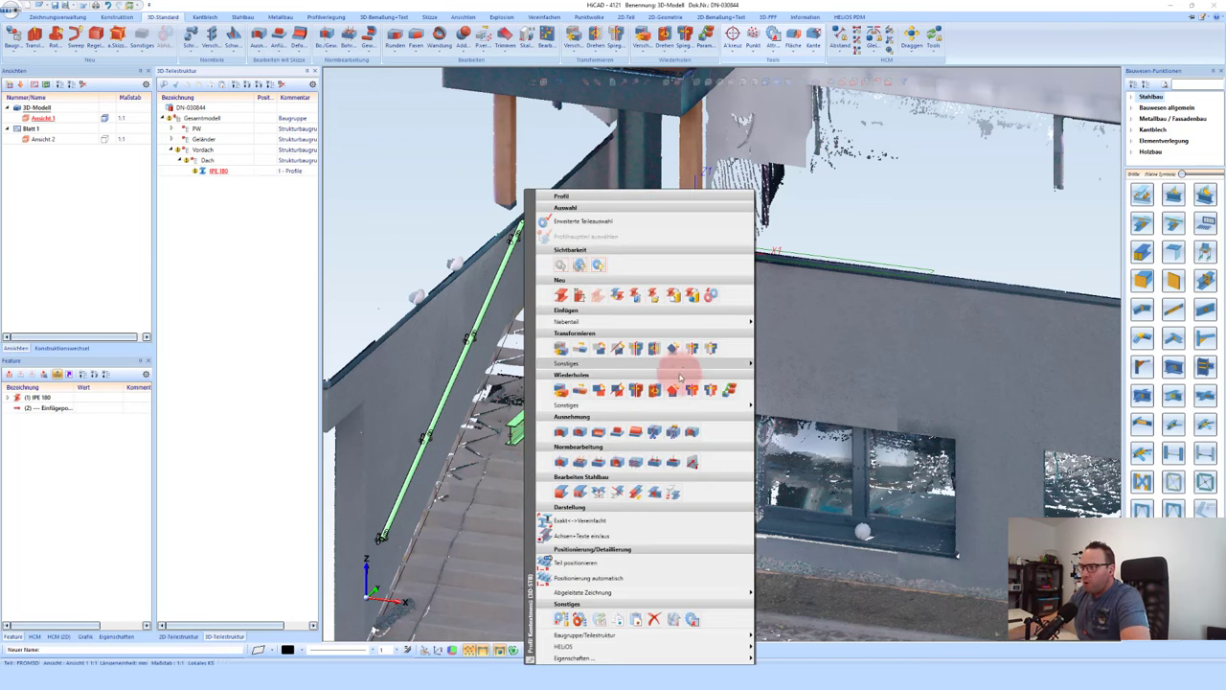
click(725, 392)
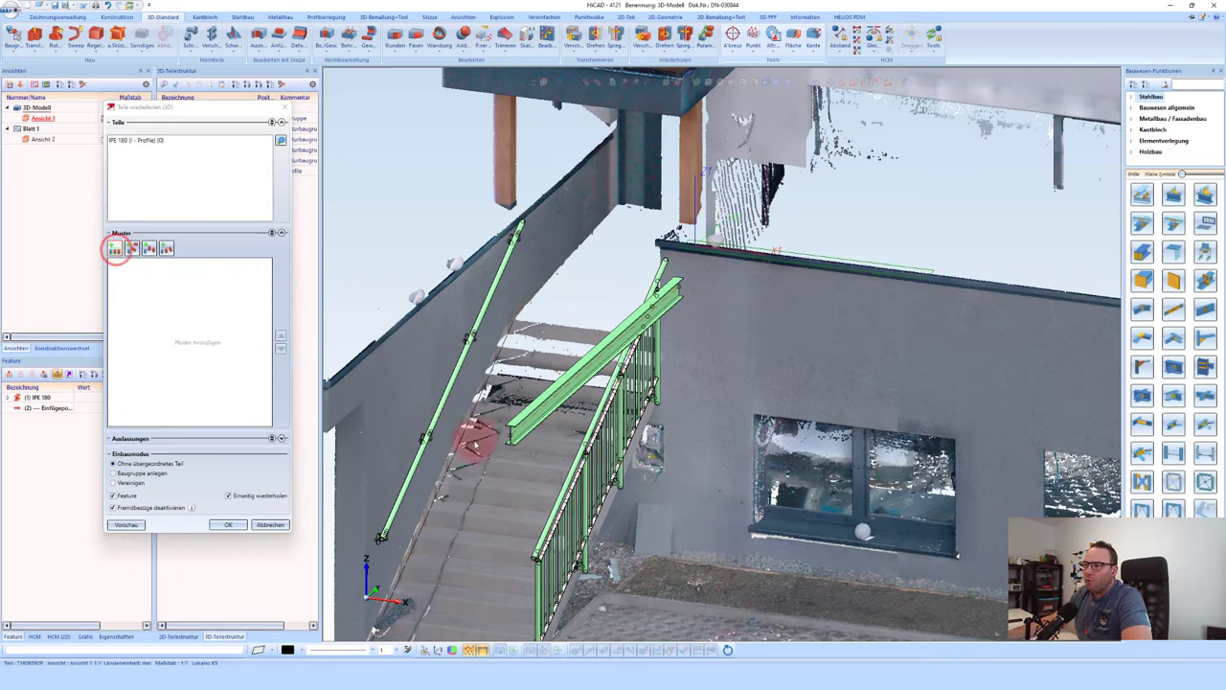
click(115, 249)
Step: Set the pattern direction along the beam edge, previewing 5 copies over 8500
scroll(512, 424, up, 2)
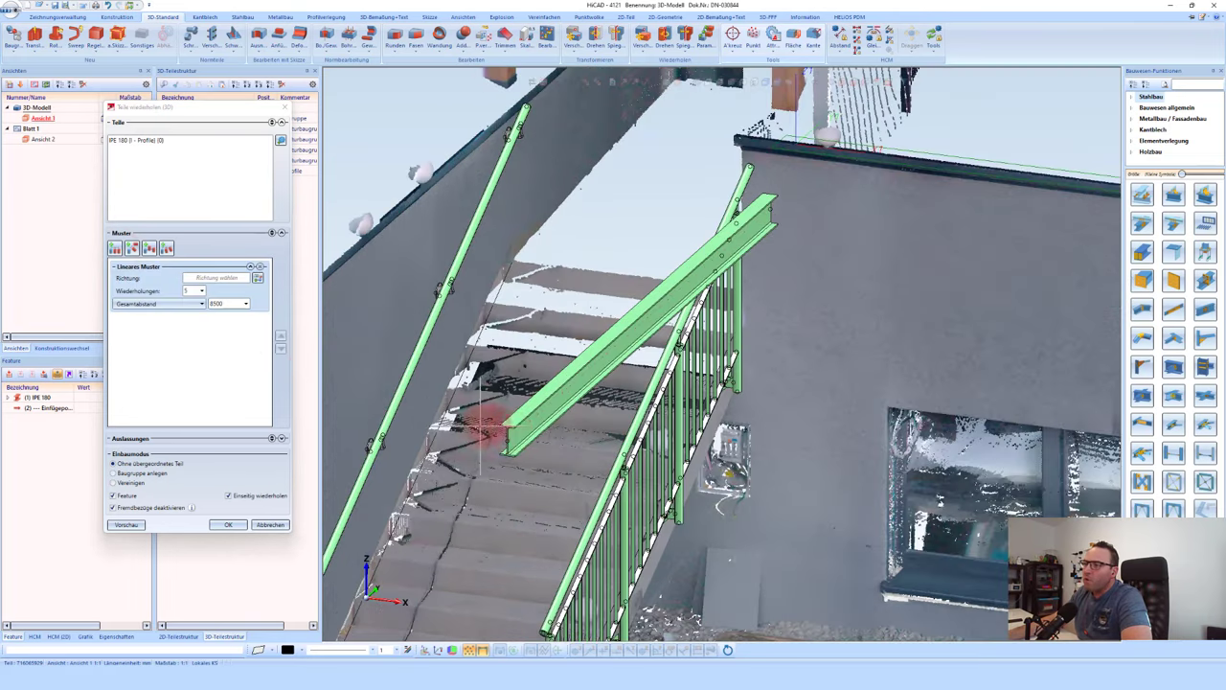
scroll(512, 424, up, 1)
scroll(508, 424, up, 2)
scroll(506, 421, up, 2)
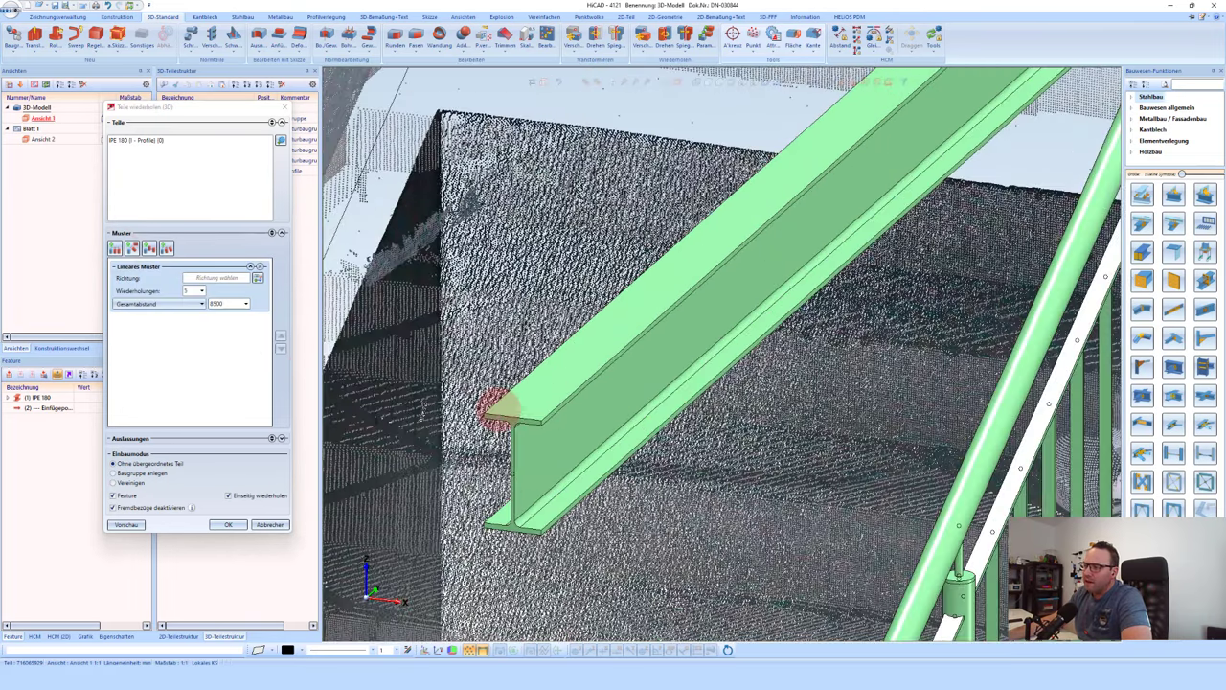
scroll(499, 418, up, 1)
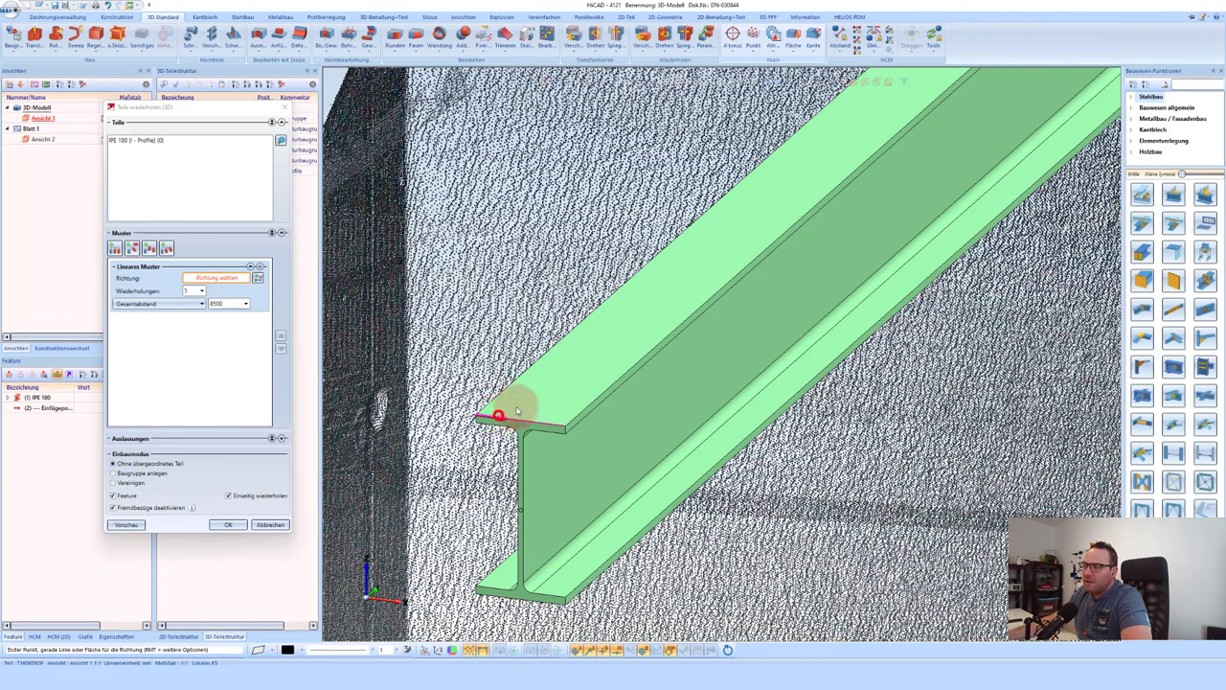
click(517, 411)
scroll(508, 414, down, 1)
scroll(508, 414, down, 1)
scroll(508, 414, down, 2)
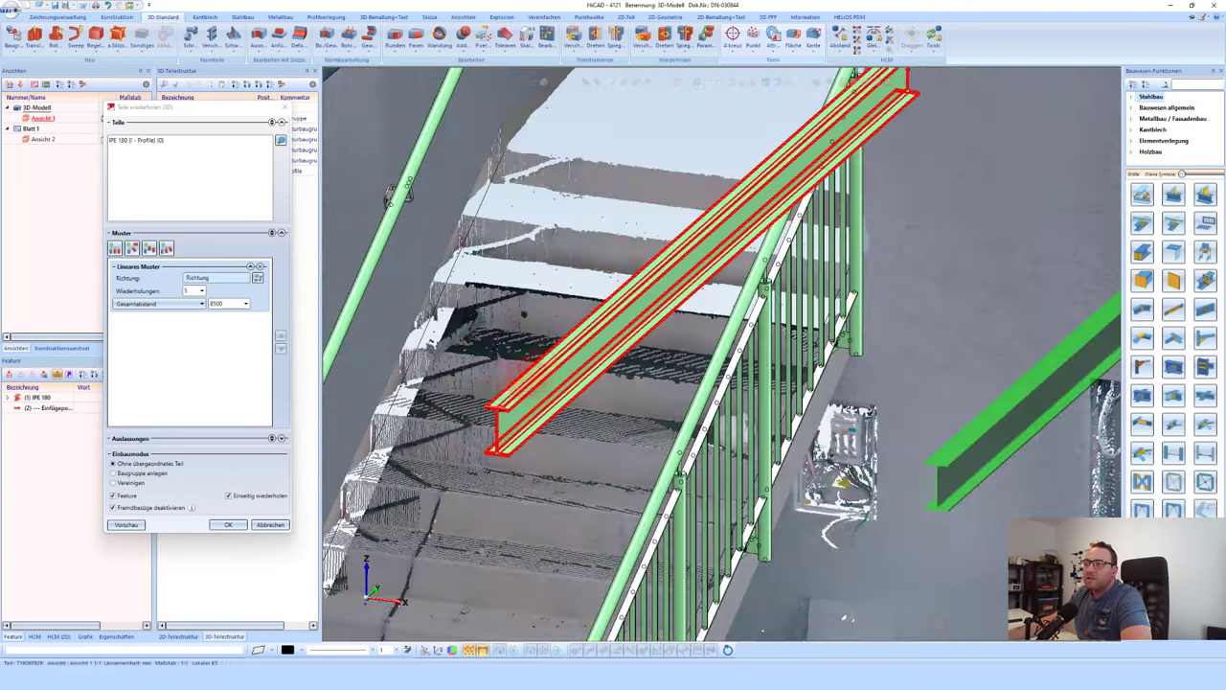
scroll(503, 412, down, 2)
scroll(501, 402, down, 2)
scroll(500, 393, down, 1)
scroll(498, 383, down, 1)
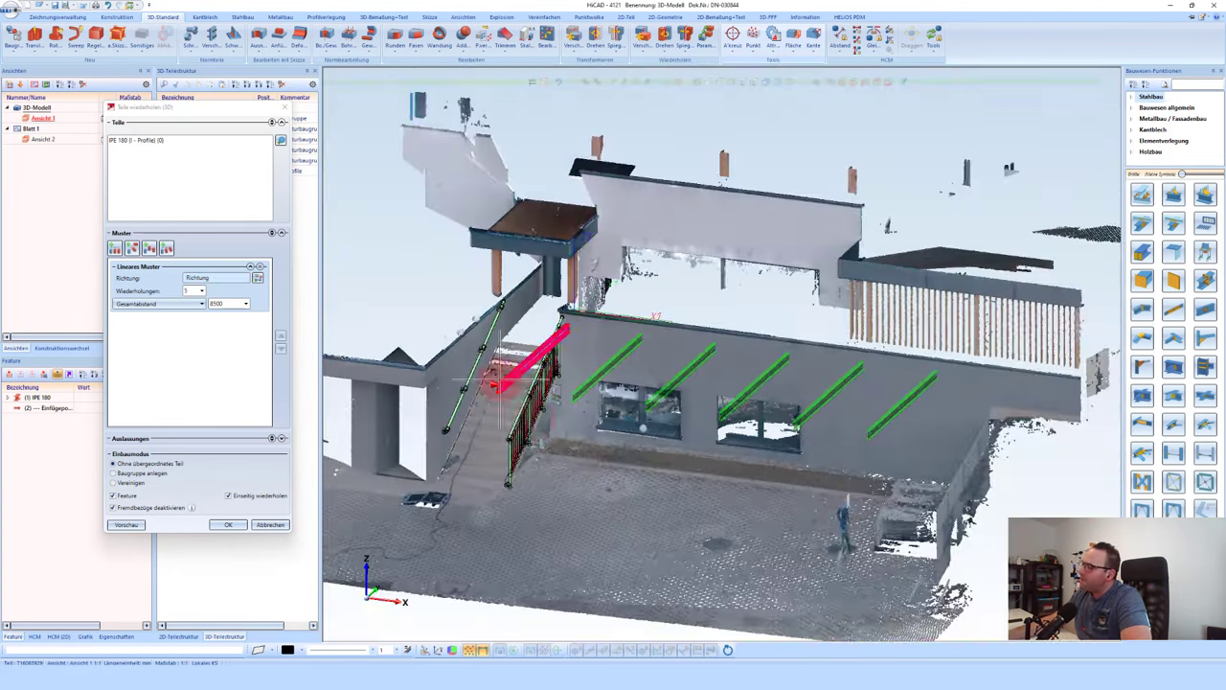
Step: Set total distance 7000 and 4 repetitions in Teile wiederholen, then confirm
click(228, 305)
text(7000)
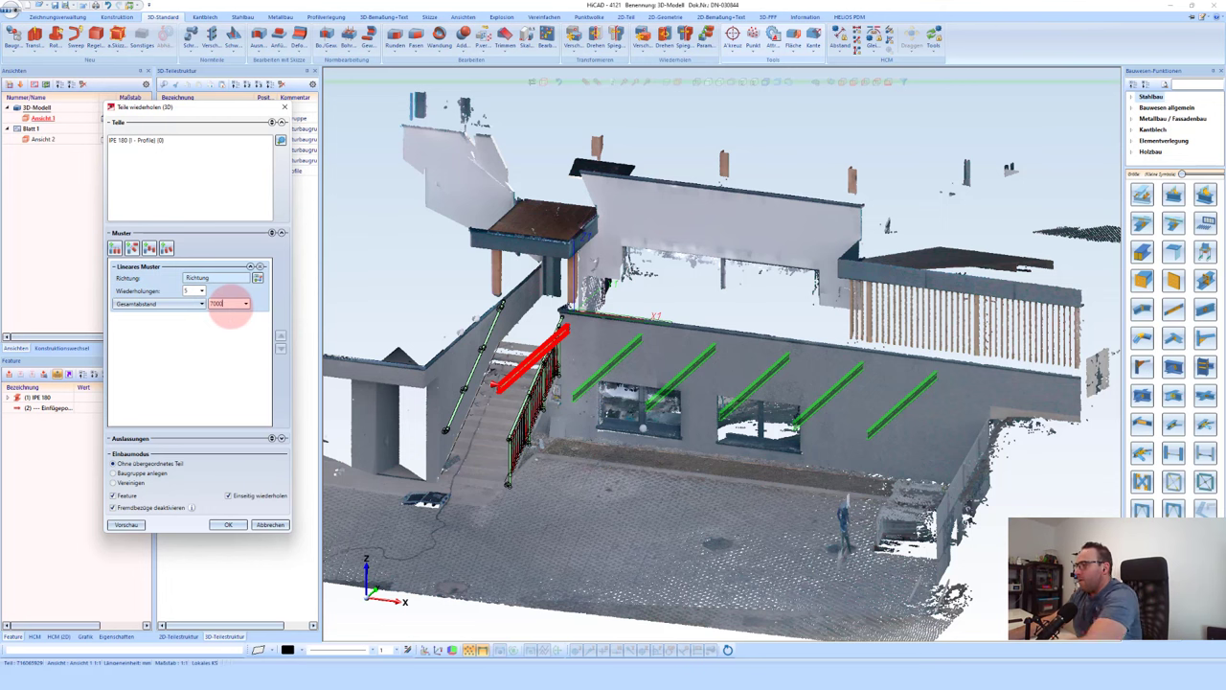
key(Return)
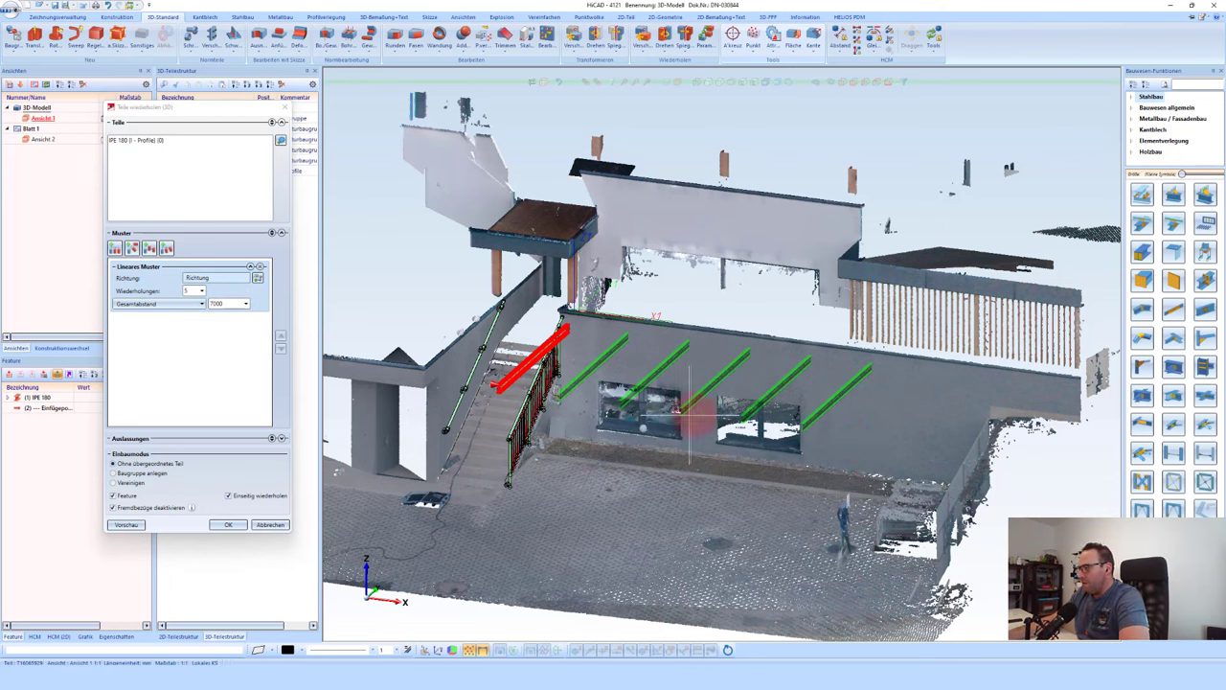
click(192, 292)
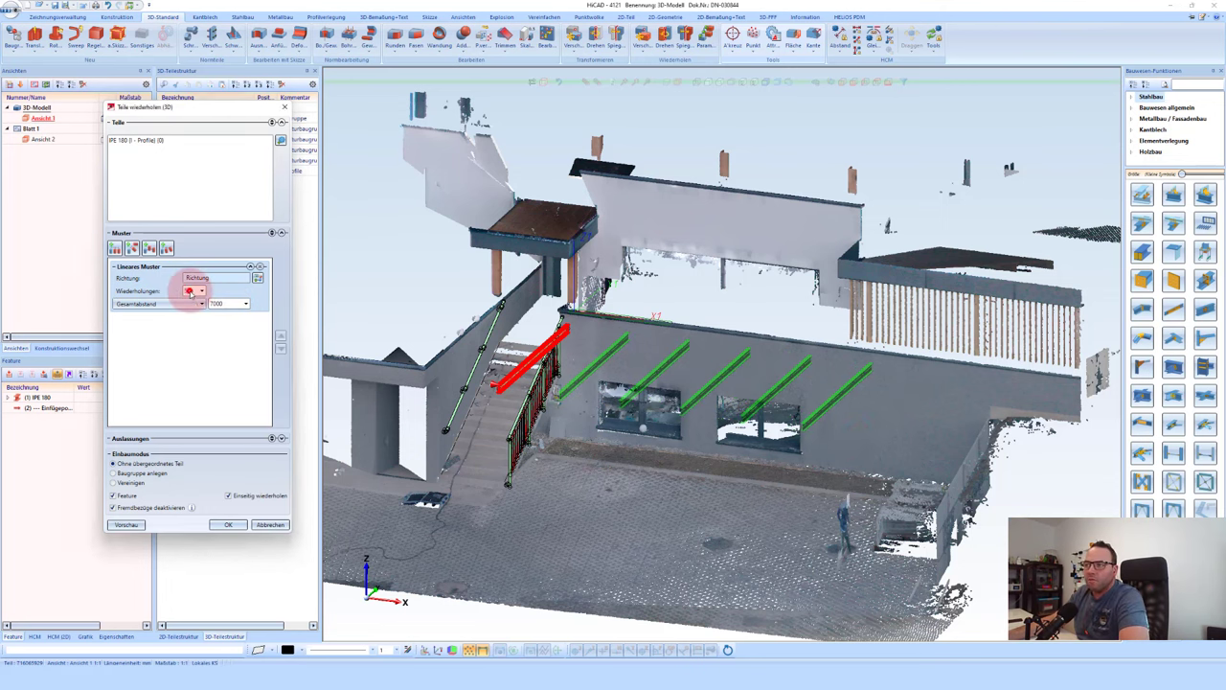
text(4)
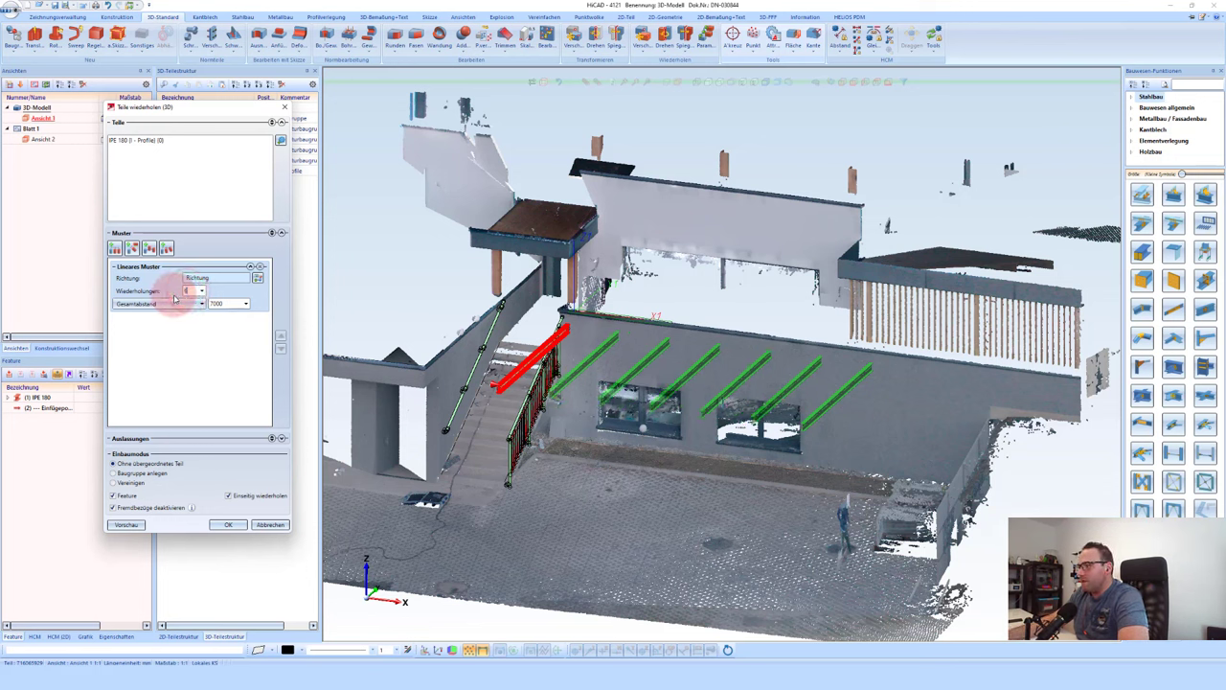
click(192, 293)
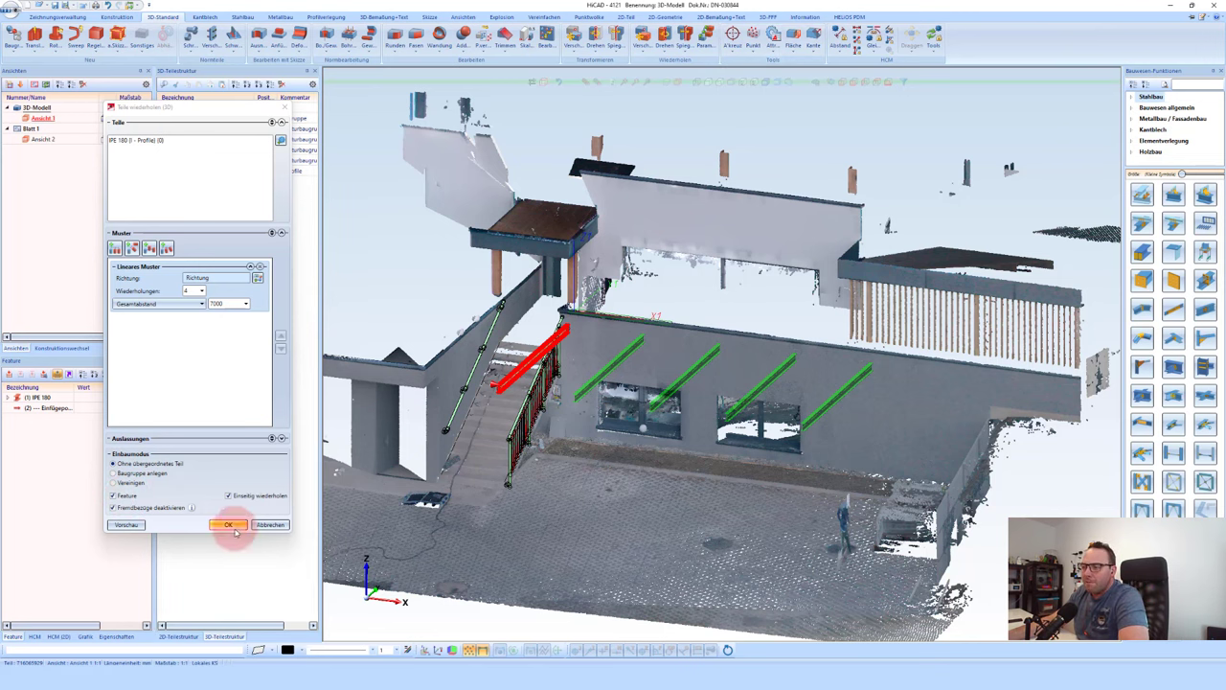
click(238, 528)
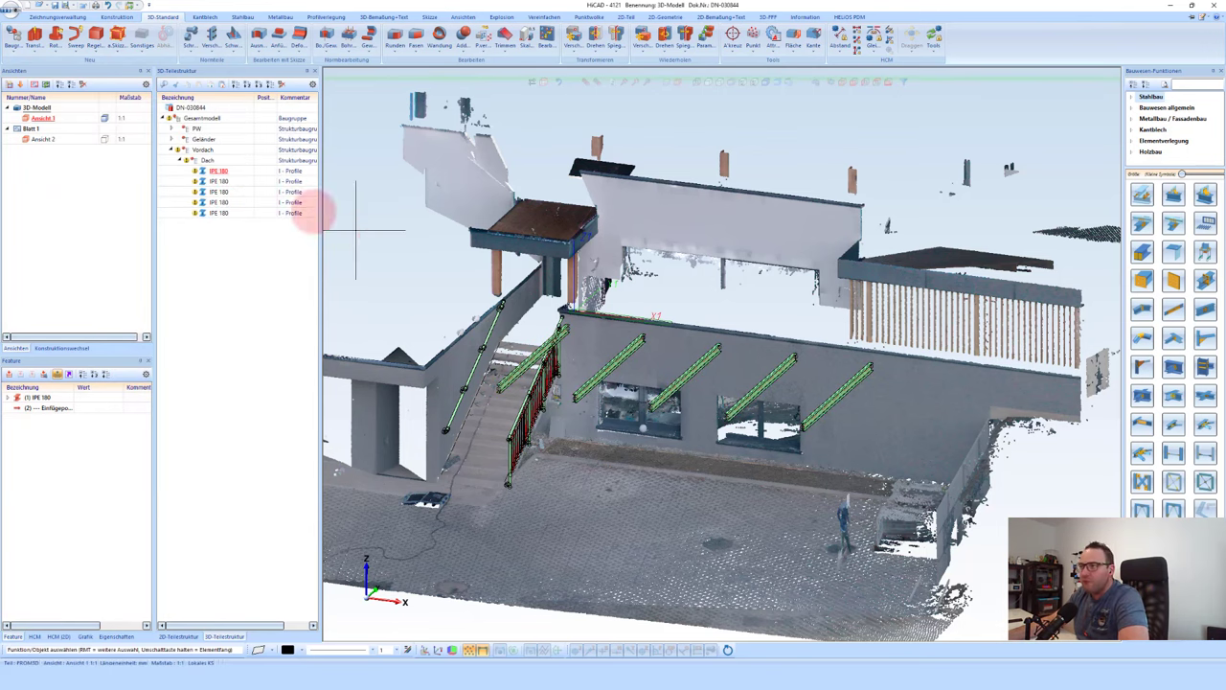
Step: Set the Dach beam repeat to 5 repetitions over a total distance of 7500
click(204, 160)
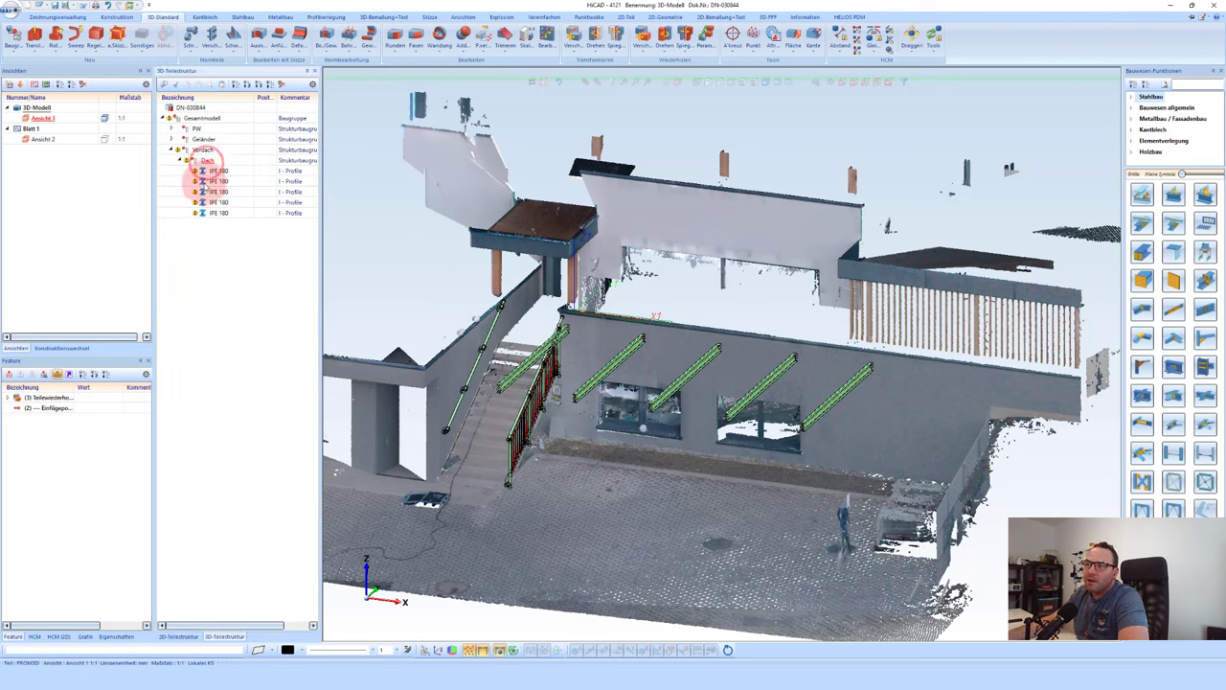
click(59, 398)
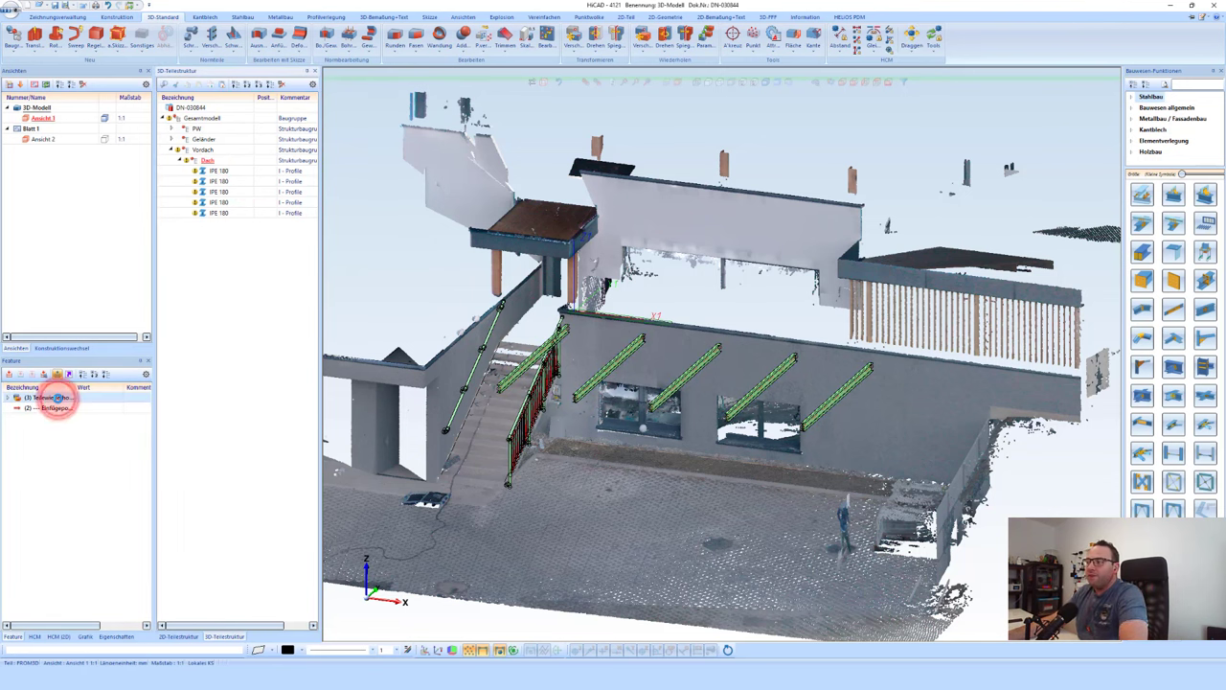
drag(58, 397, 109, 373)
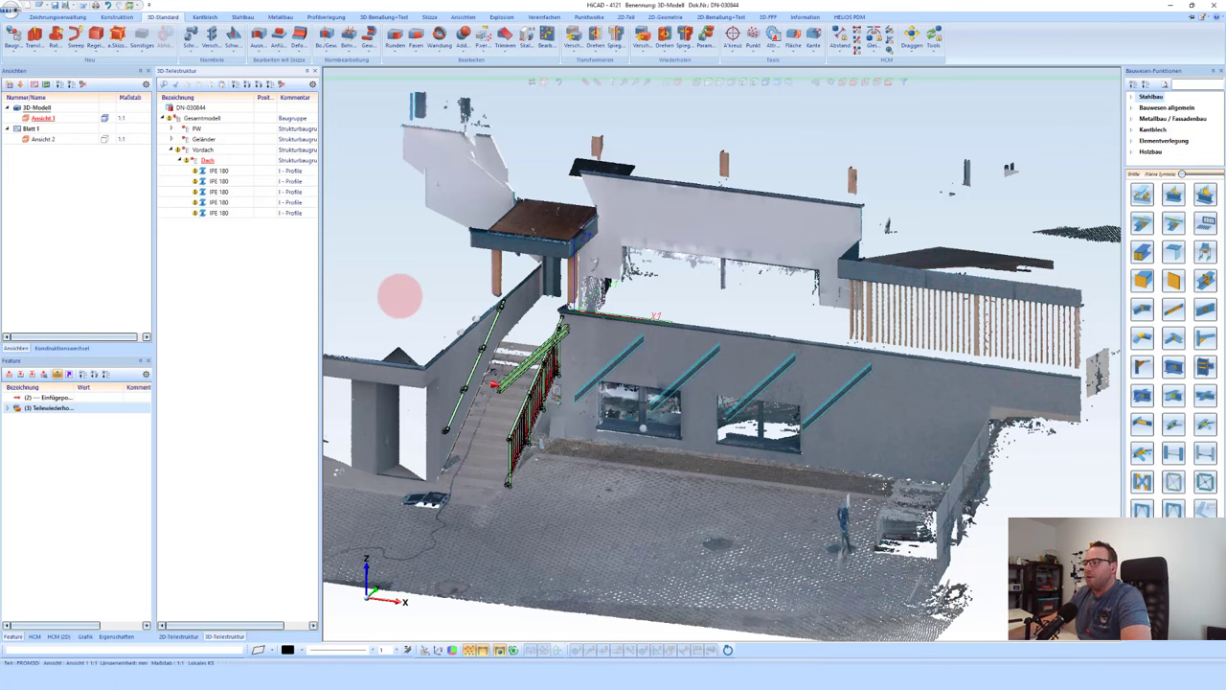
click(221, 304)
text(7500)
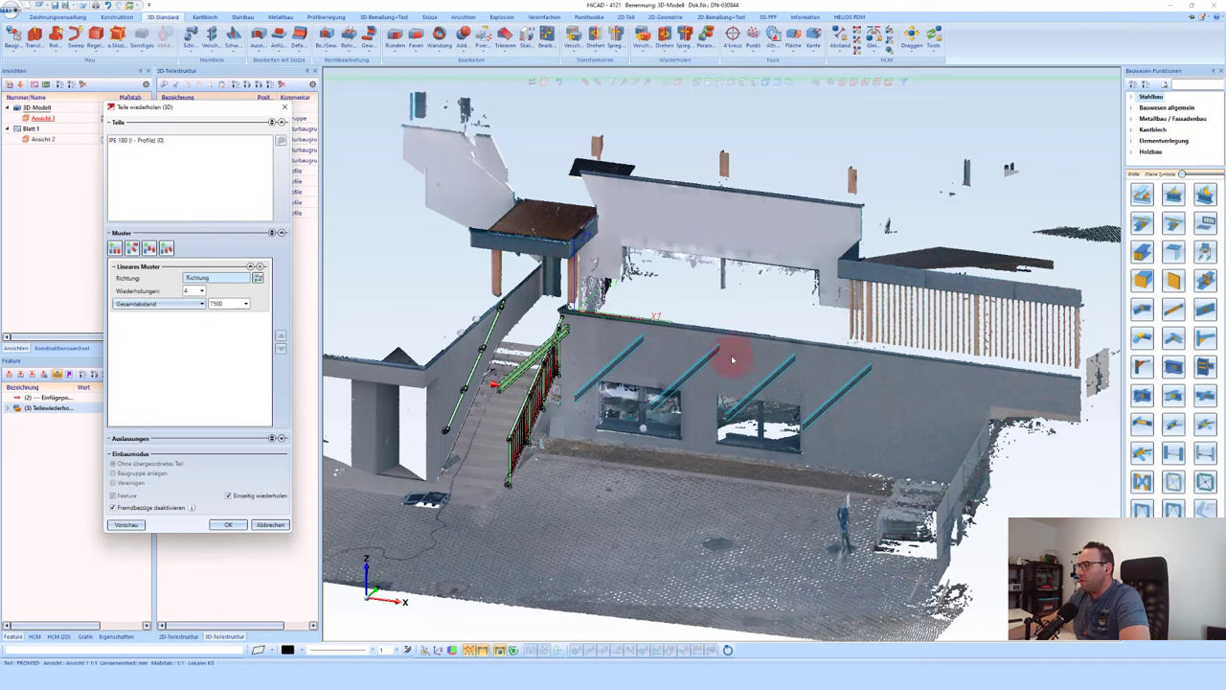
click(734, 355)
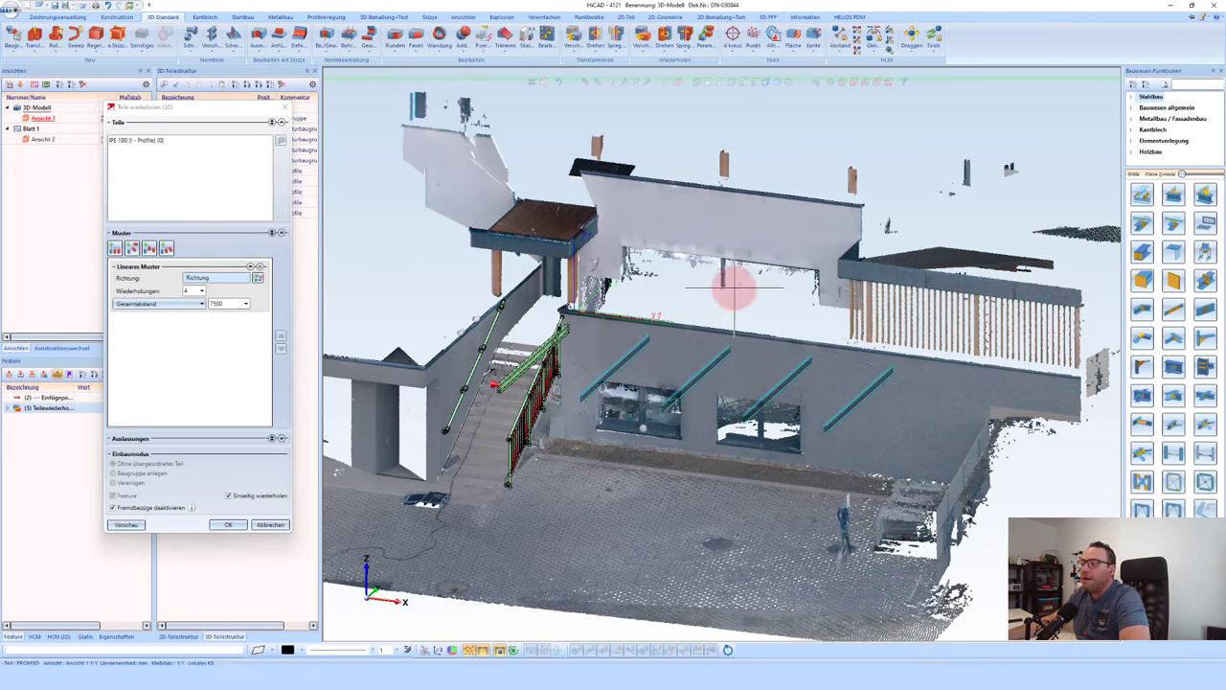
double_click(187, 290)
text(5)
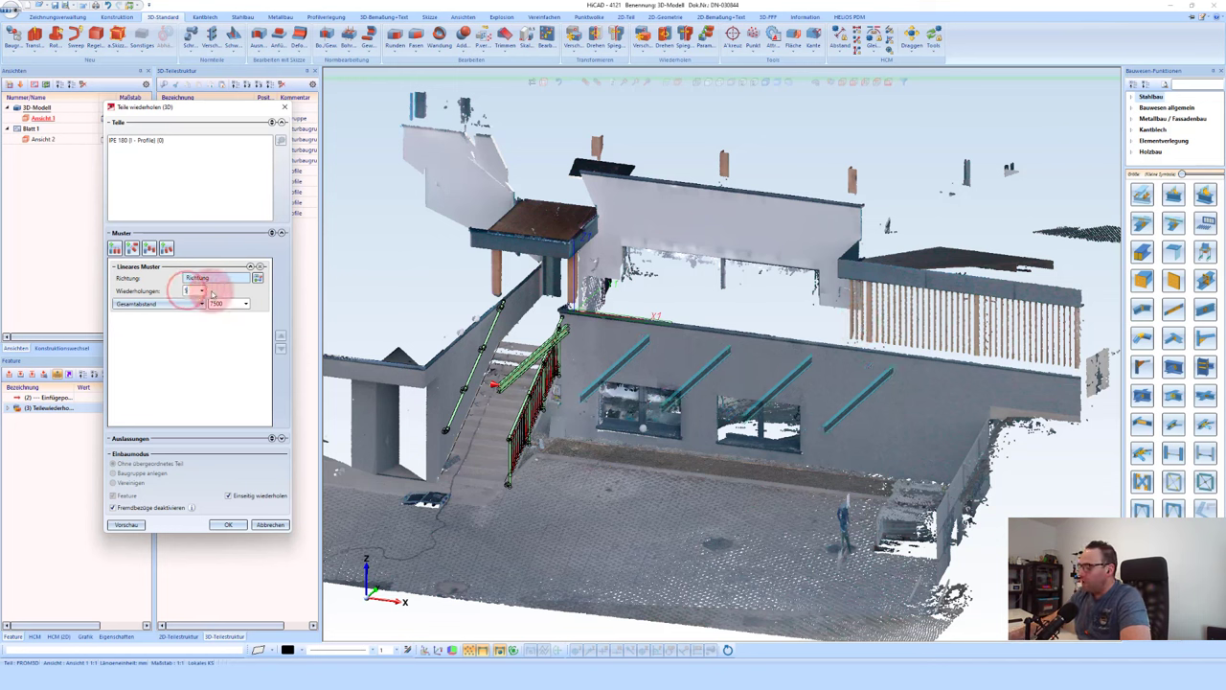
click(698, 524)
click(226, 526)
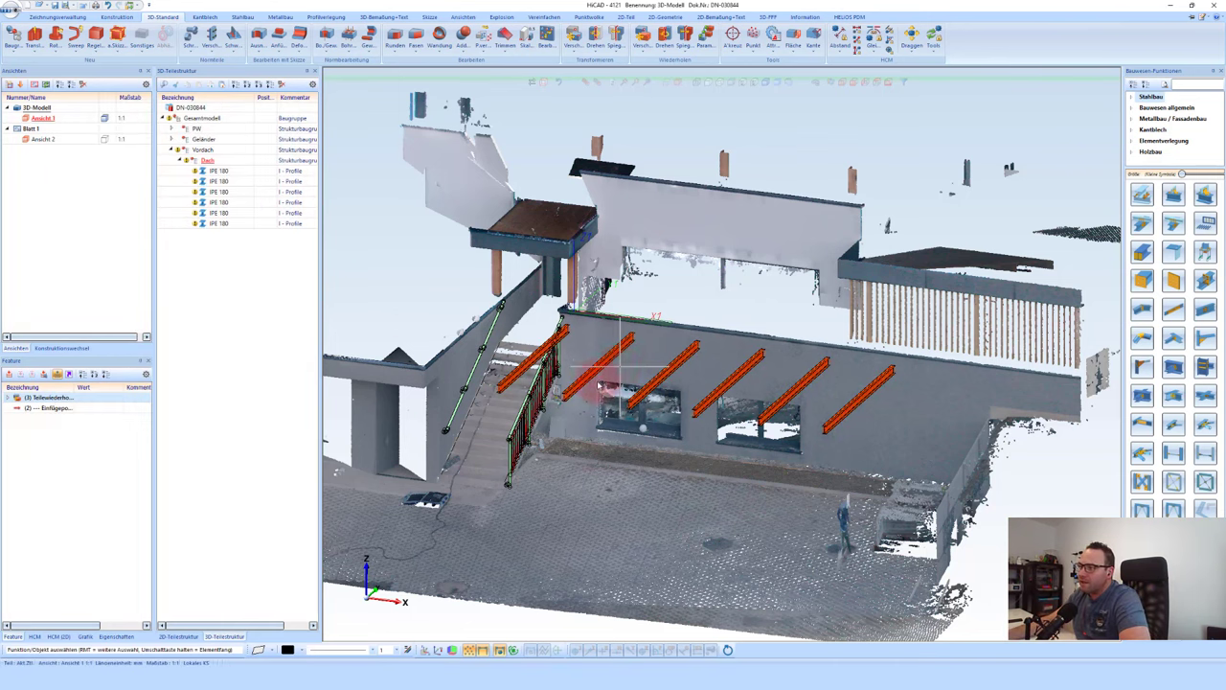
Step: Orbit and zoom to a low frontal view of the scanned wall and roof beams
mouse_move(623, 366)
middle_down()
mouse_move(575, 368)
mouse_move(584, 347)
middle_up()
scroll(570, 369, up, 2)
scroll(584, 347, down, 2)
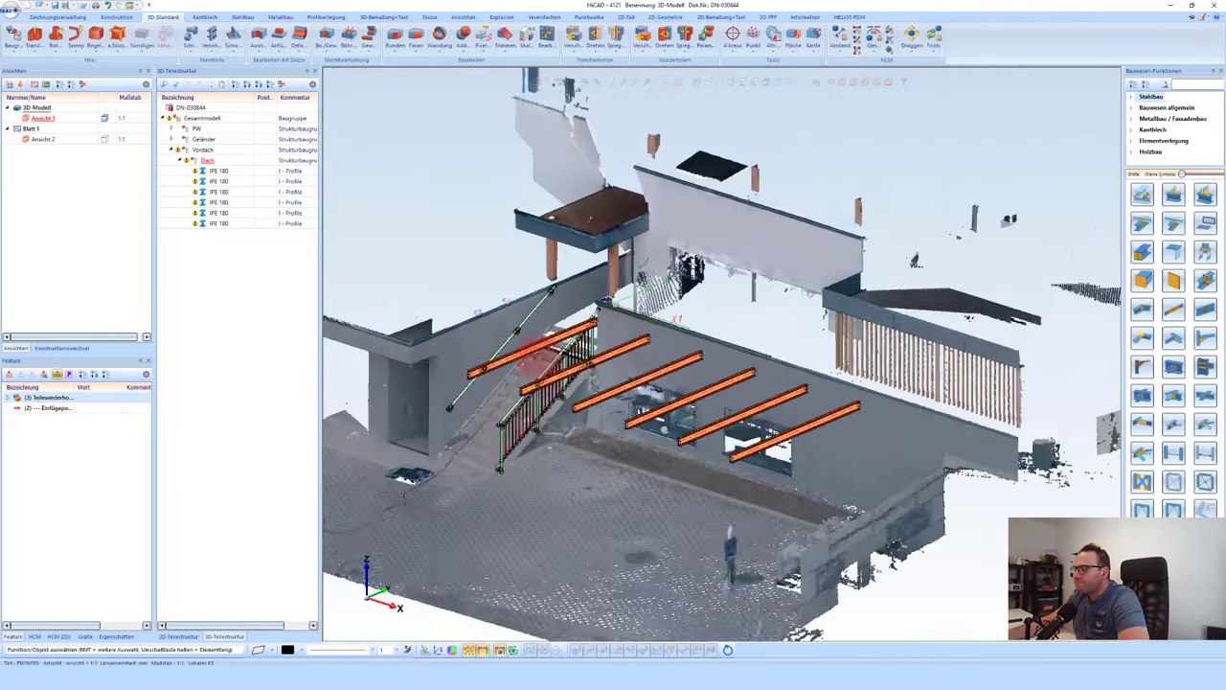
scroll(543, 354, down, 3)
scroll(619, 487, up, 3)
mouse_move(587, 486)
middle_down()
mouse_move(659, 470)
mouse_move(711, 433)
middle_up()
scroll(713, 431, up, 2)
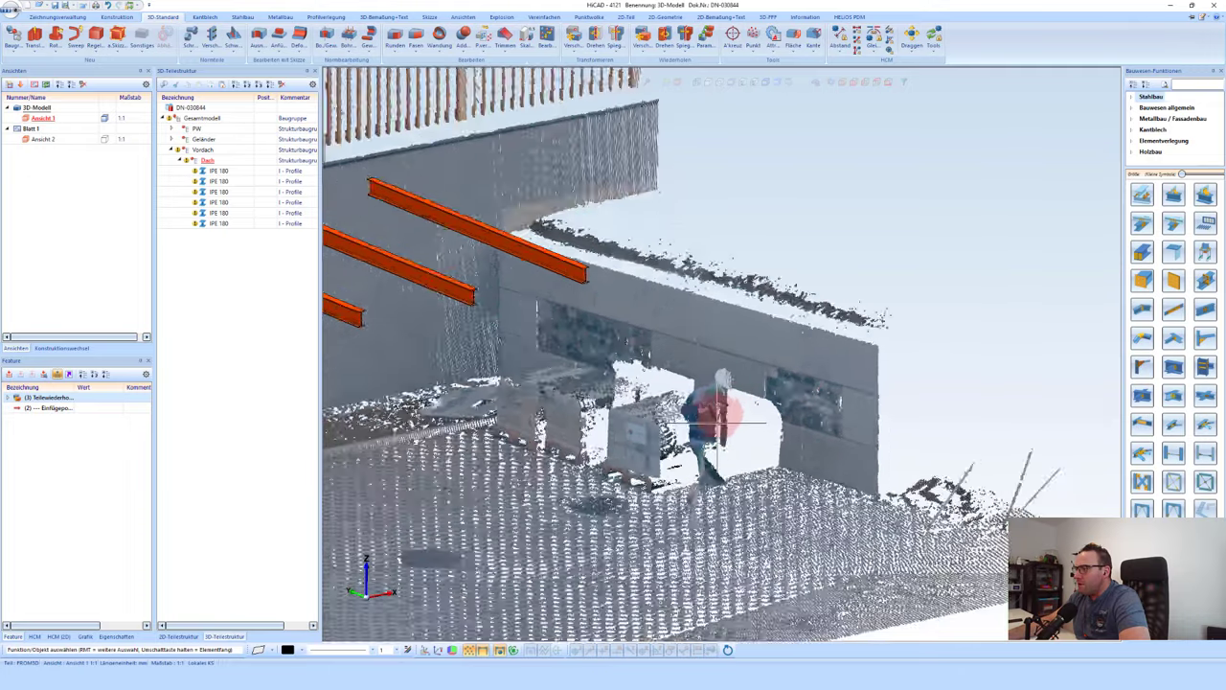
scroll(733, 383, up, 3)
scroll(739, 334, up, 1)
scroll(725, 351, down, 2)
scroll(726, 357, down, 2)
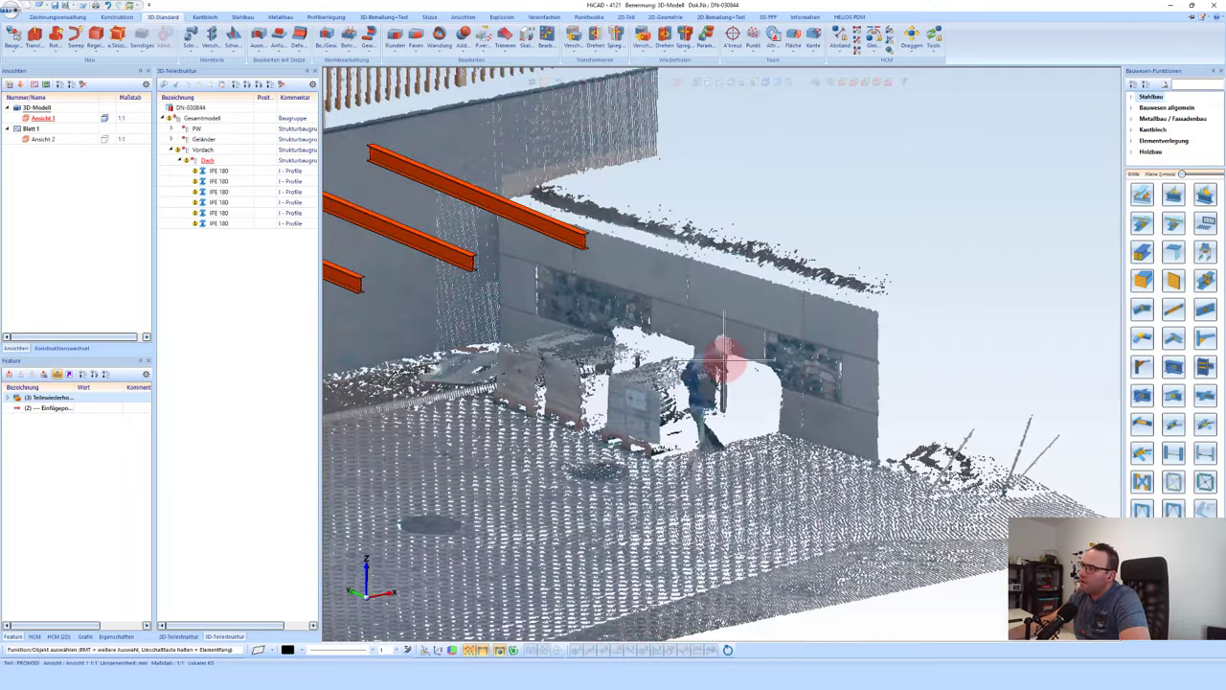
scroll(709, 451, down, 2)
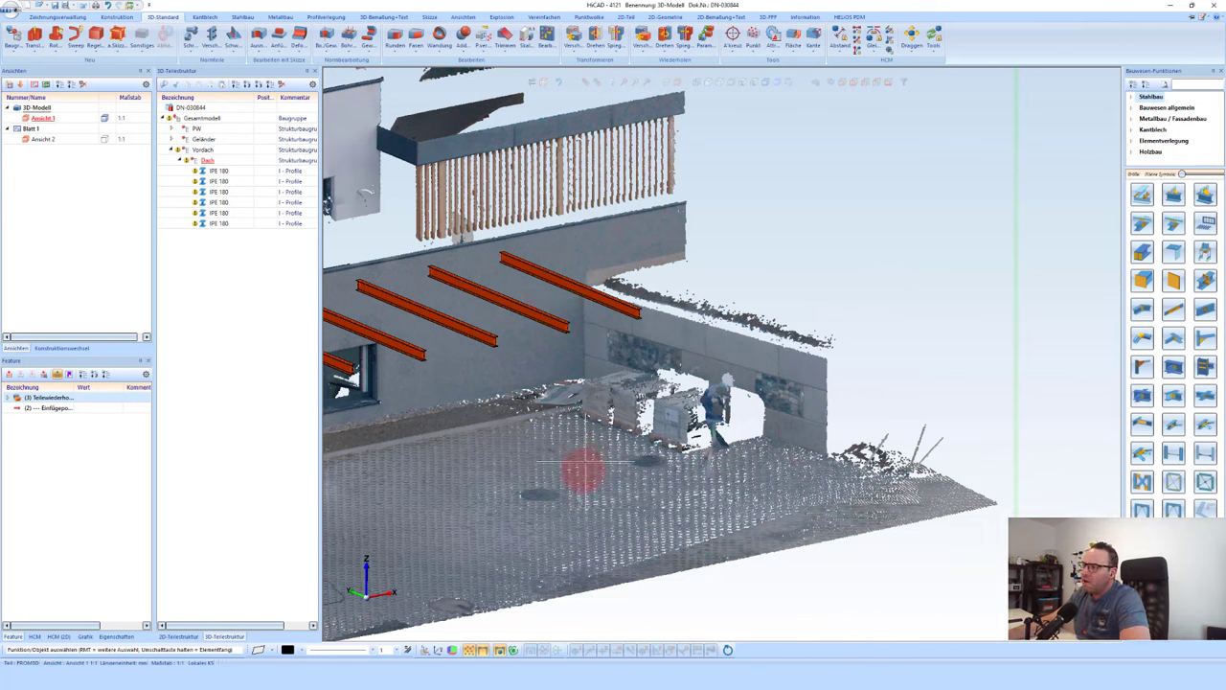
Step: Start a Höhe dimension from the 3D-Bemaßung+Text tools
click(383, 16)
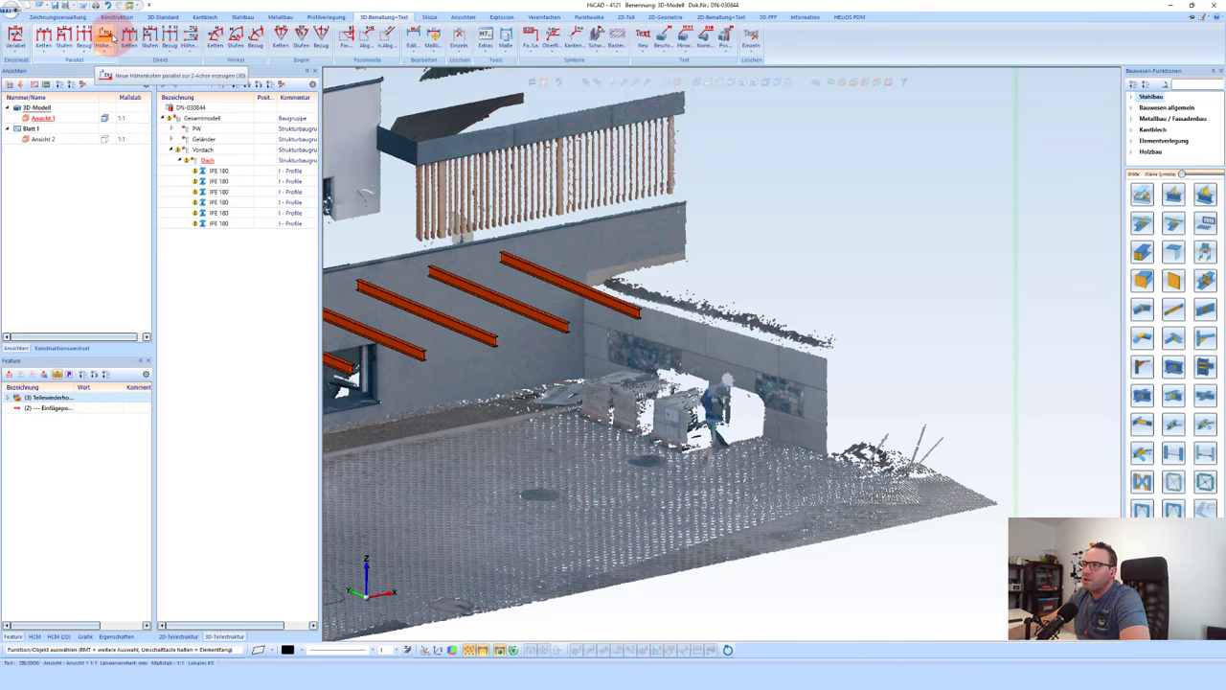
click(106, 38)
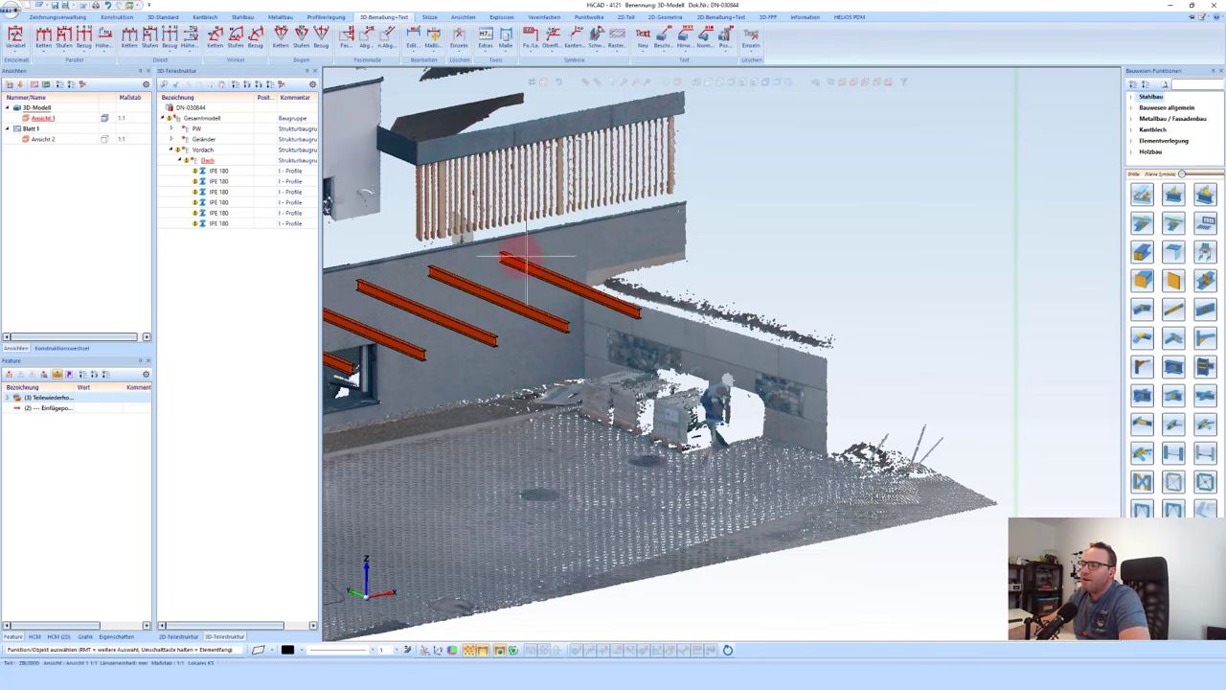
scroll(498, 263, up, 2)
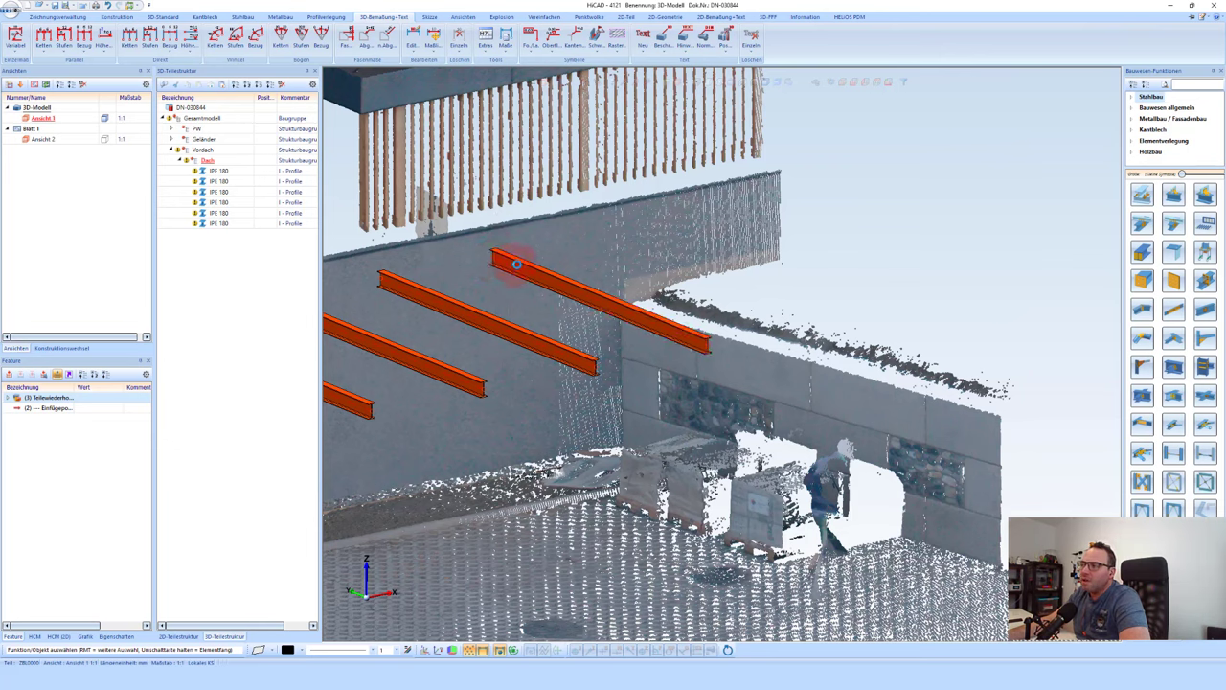
Step: Rotate the Dach IPE 180 roof beams about the beam-end corner to align with the wall
click(526, 273)
right_click(526, 273)
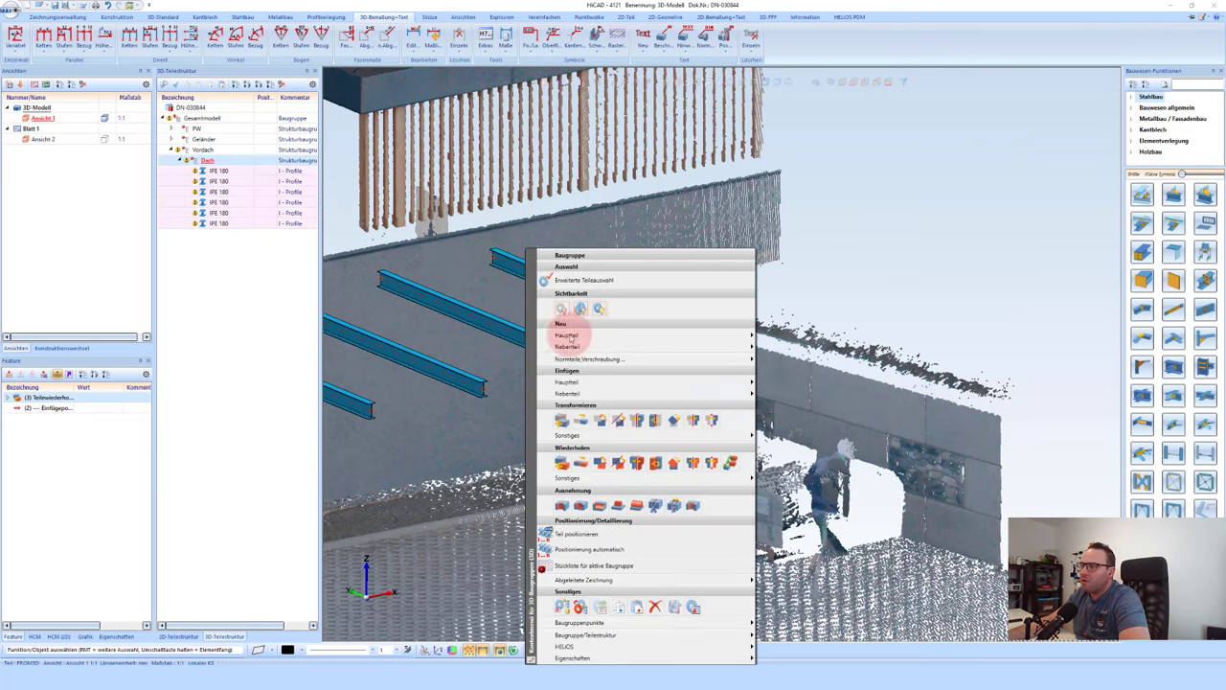
click(655, 422)
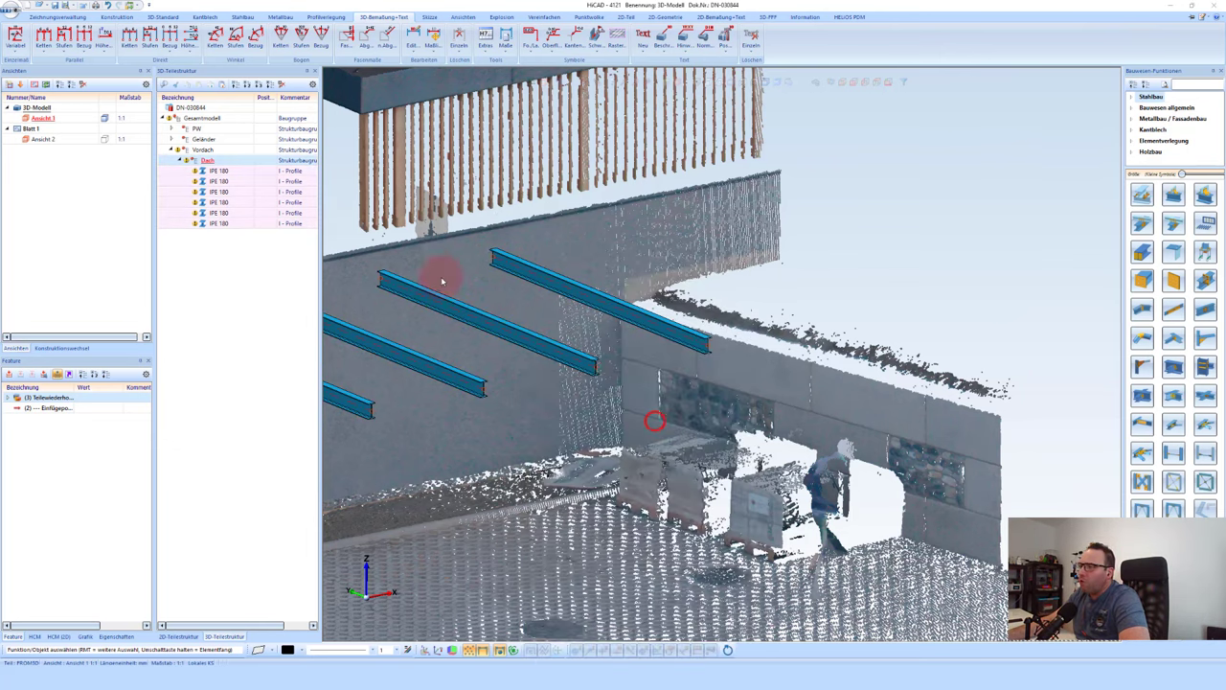
scroll(488, 240, up, 2)
scroll(499, 273, up, 1)
scroll(500, 278, up, 1)
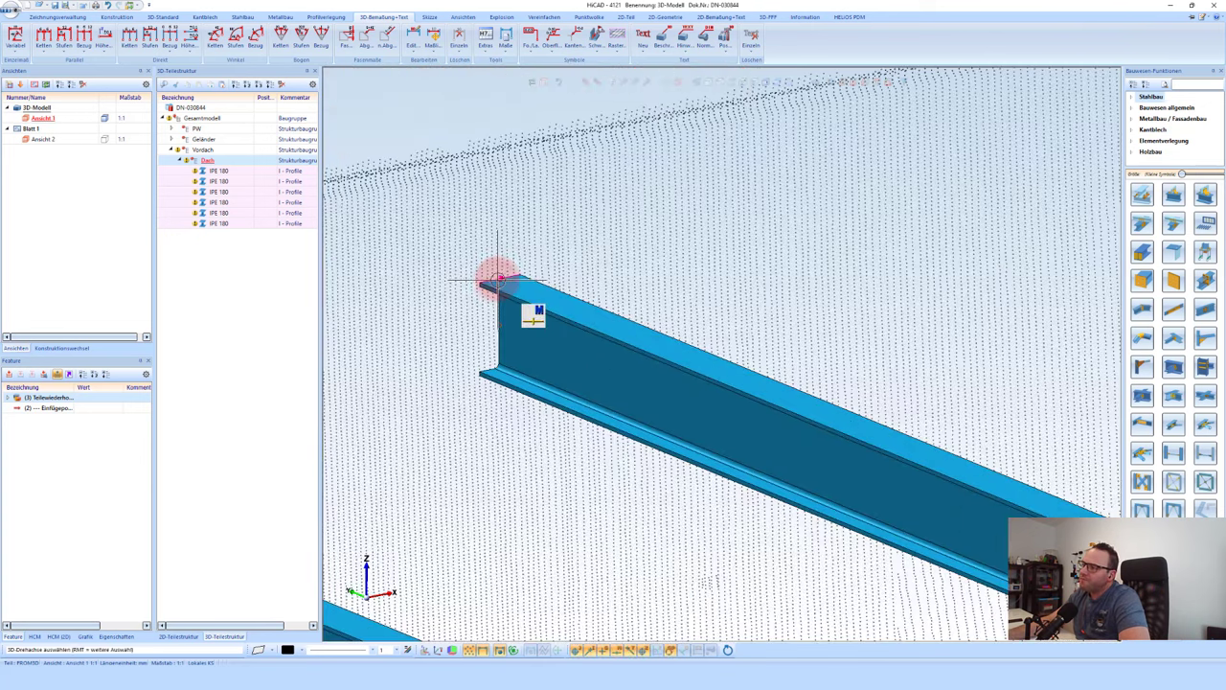
scroll(495, 281, up, 1)
click(492, 277)
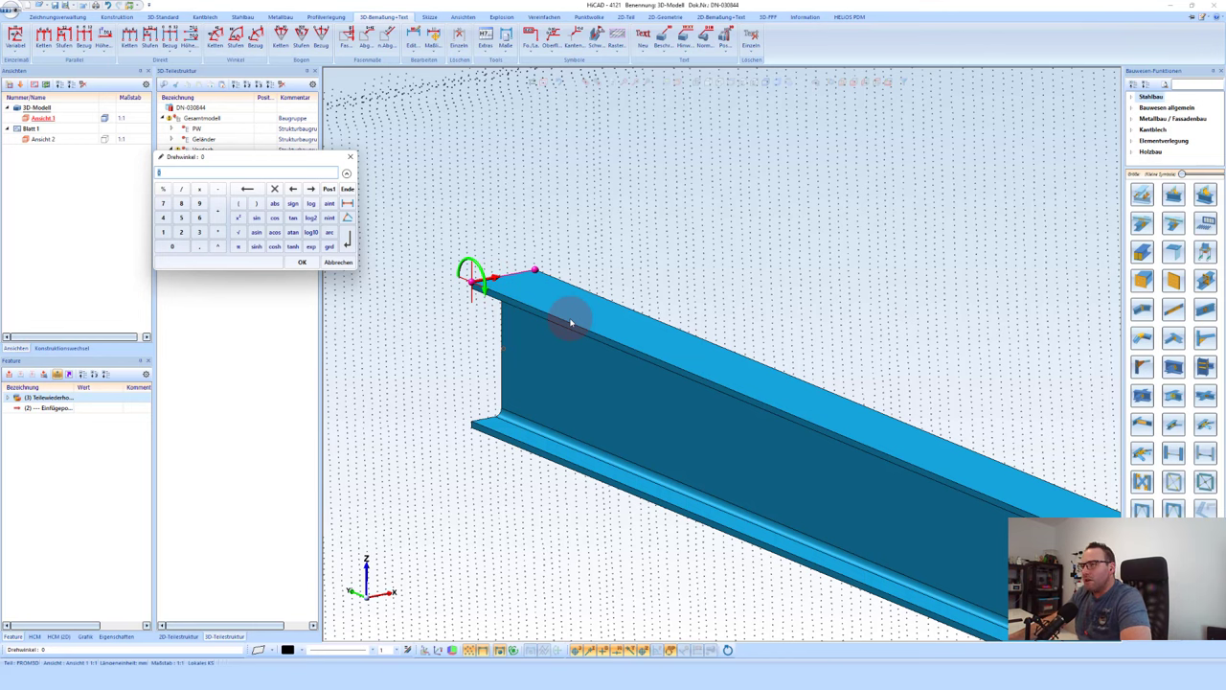
key(Return)
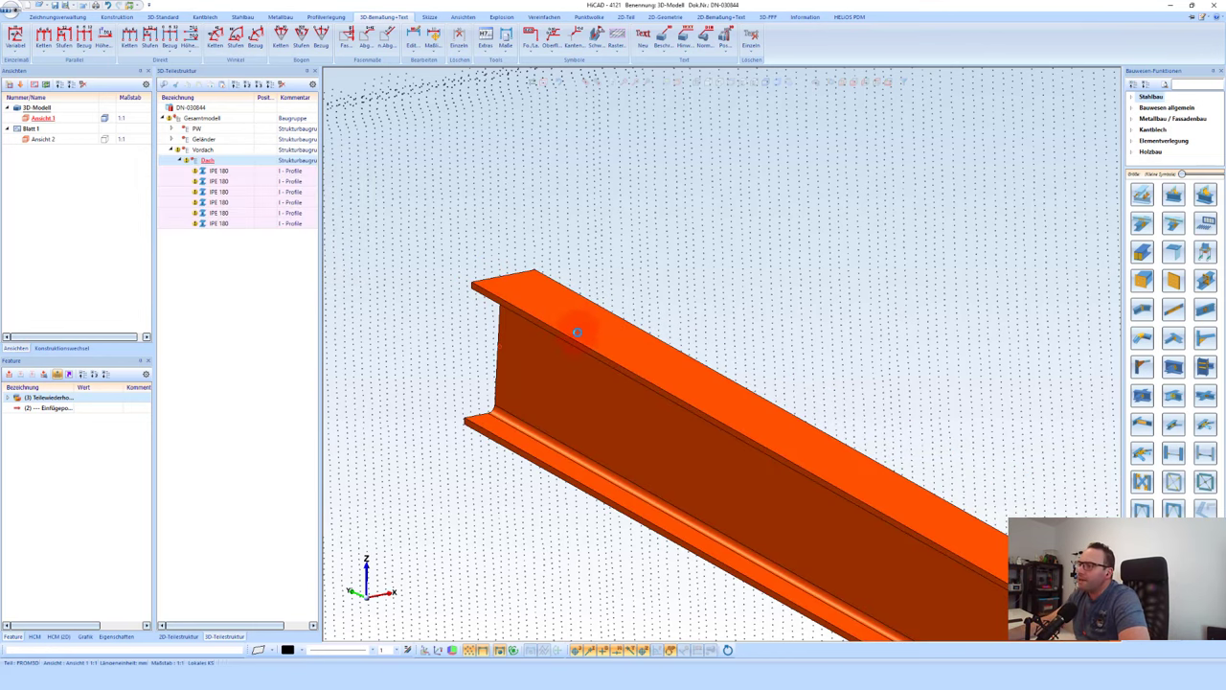
Step: Orbit to check the rotated beams against the wall, then clear the selection
scroll(579, 317, down, 2)
scroll(579, 297, down, 2)
scroll(613, 302, down, 2)
scroll(680, 345, down, 1)
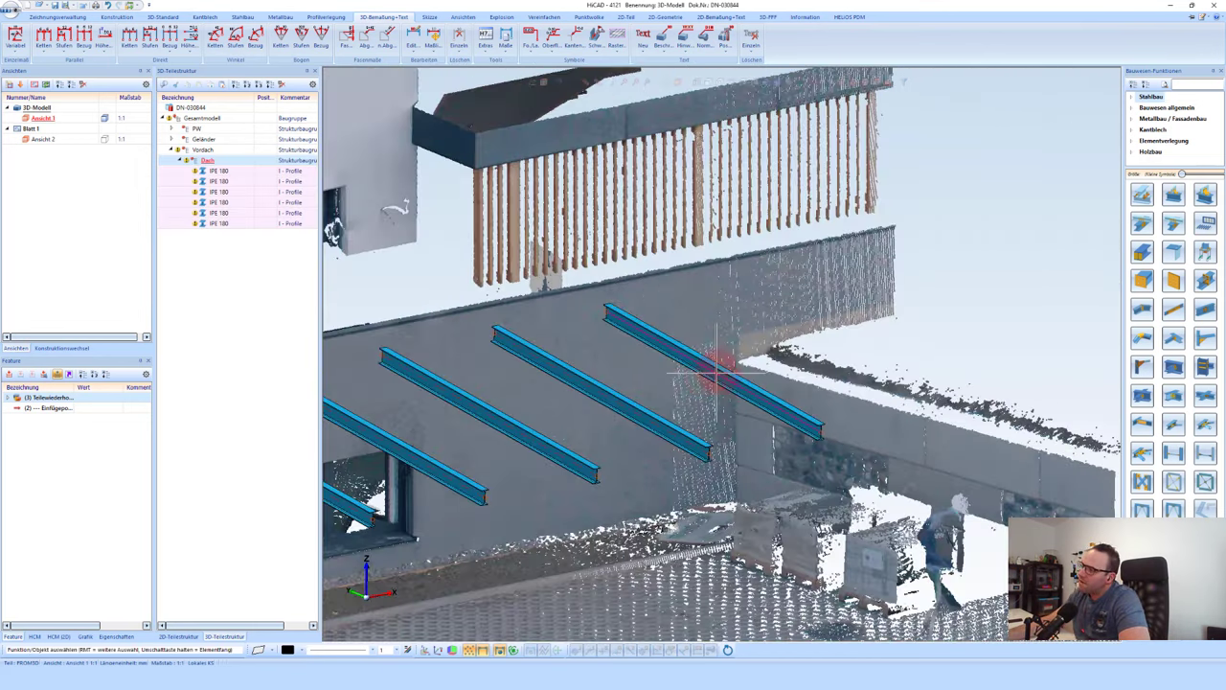
middle_drag(649, 424, 566, 418)
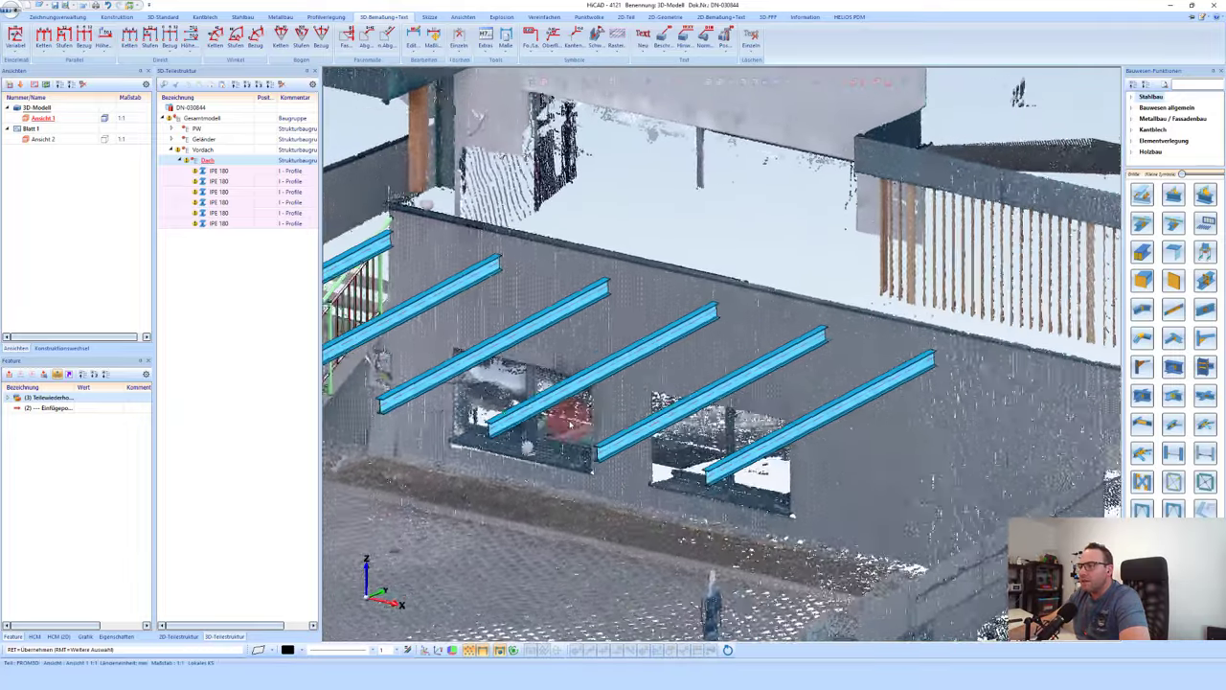
scroll(573, 420, down, 1)
scroll(757, 354, down, 2)
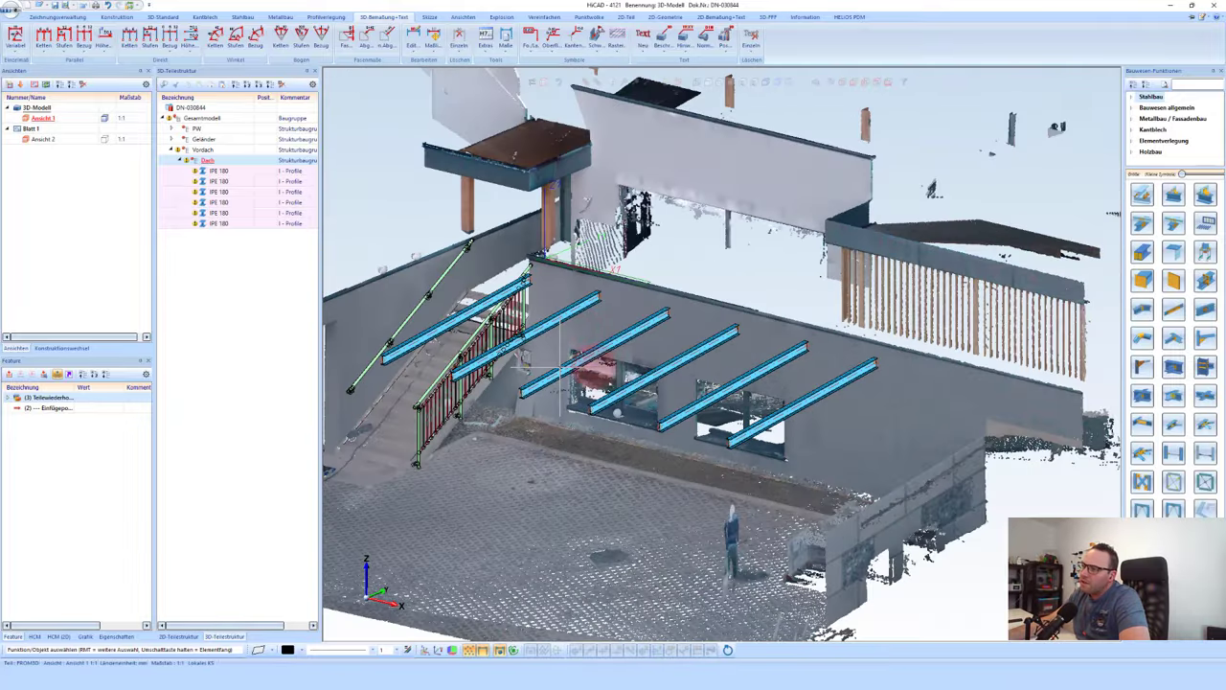
scroll(561, 368, down, 1)
scroll(416, 352, up, 1)
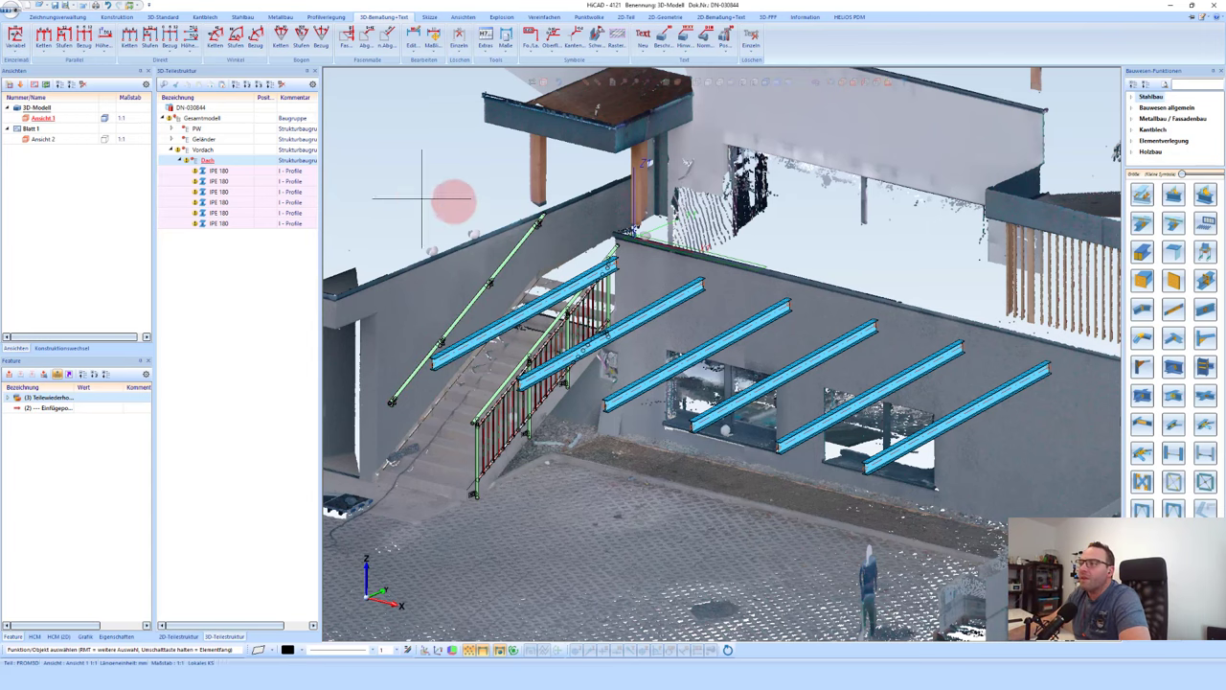
click(434, 170)
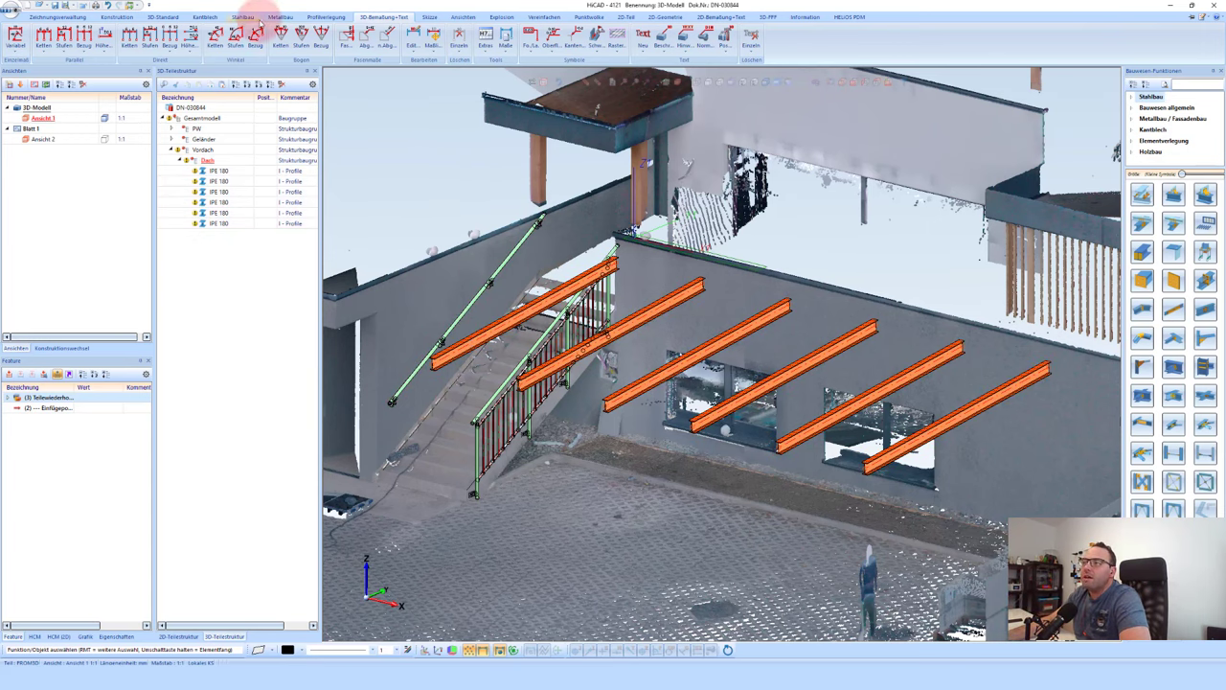
Step: Choose the HEA (DIN 1025-3) HEA 100 profile for a new steel part
click(244, 18)
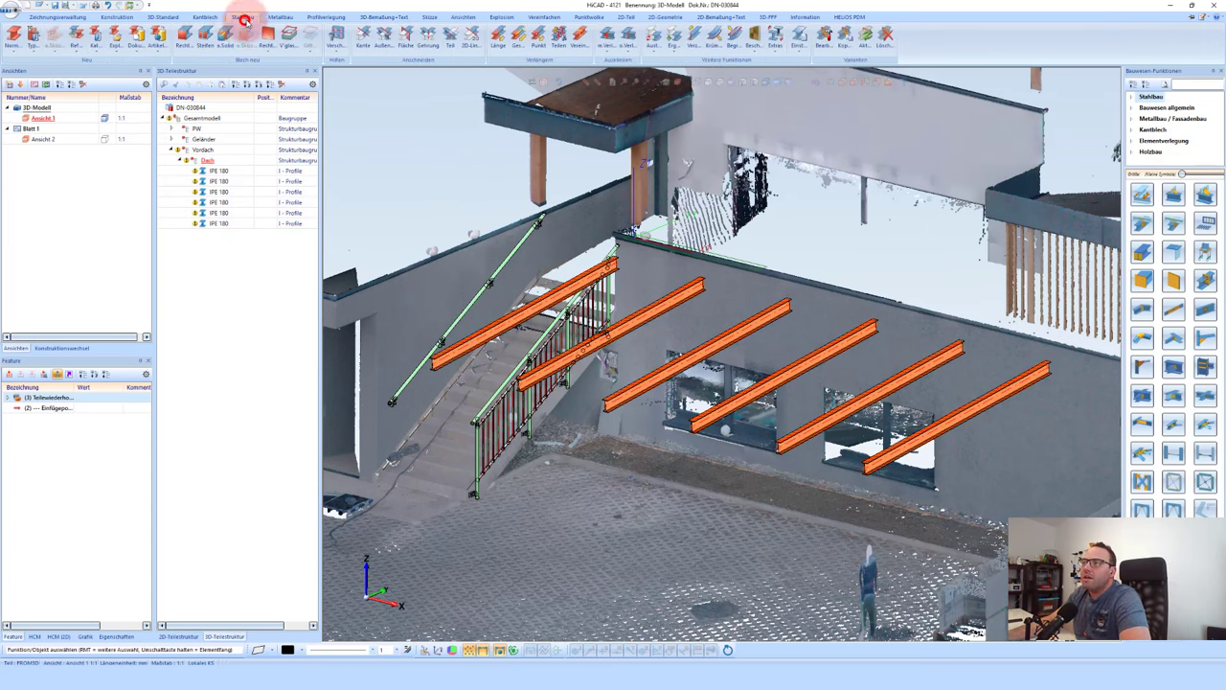
click(13, 33)
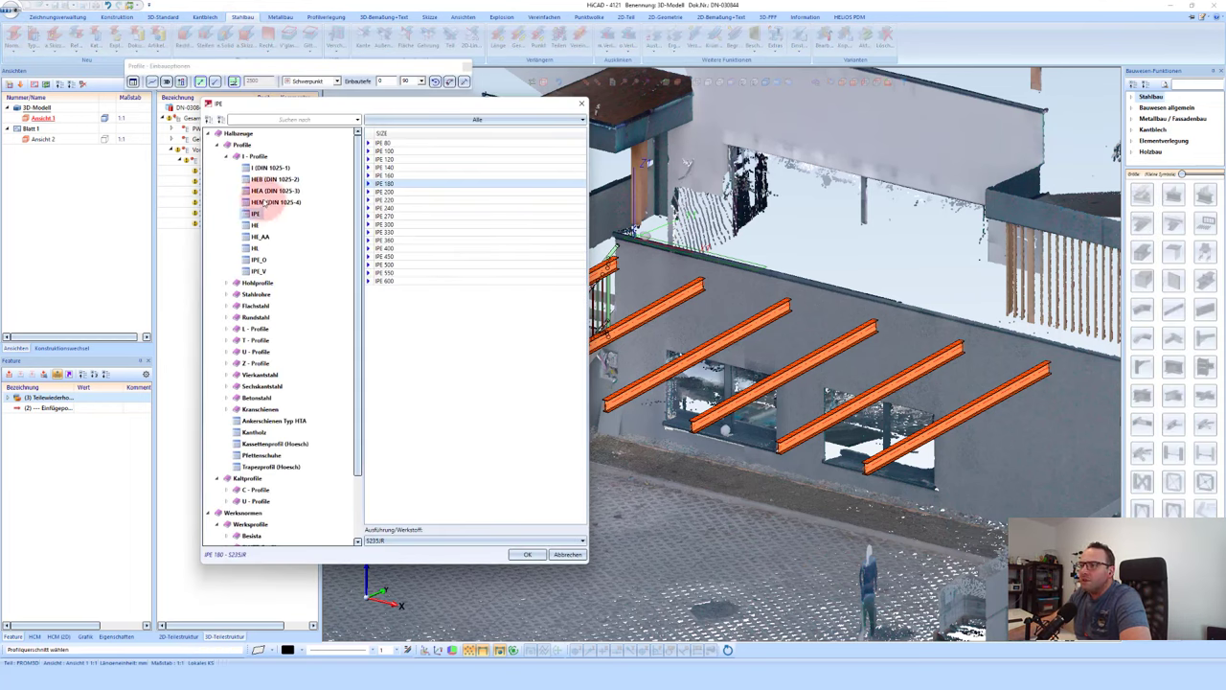
click(260, 191)
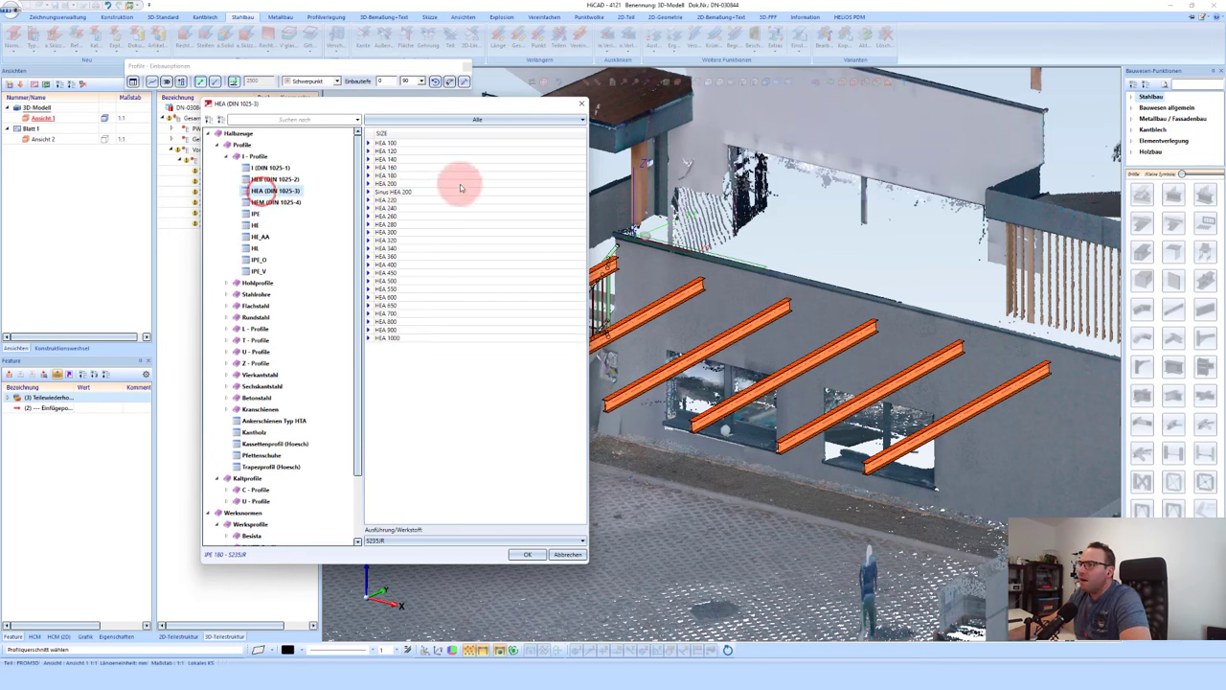
click(390, 176)
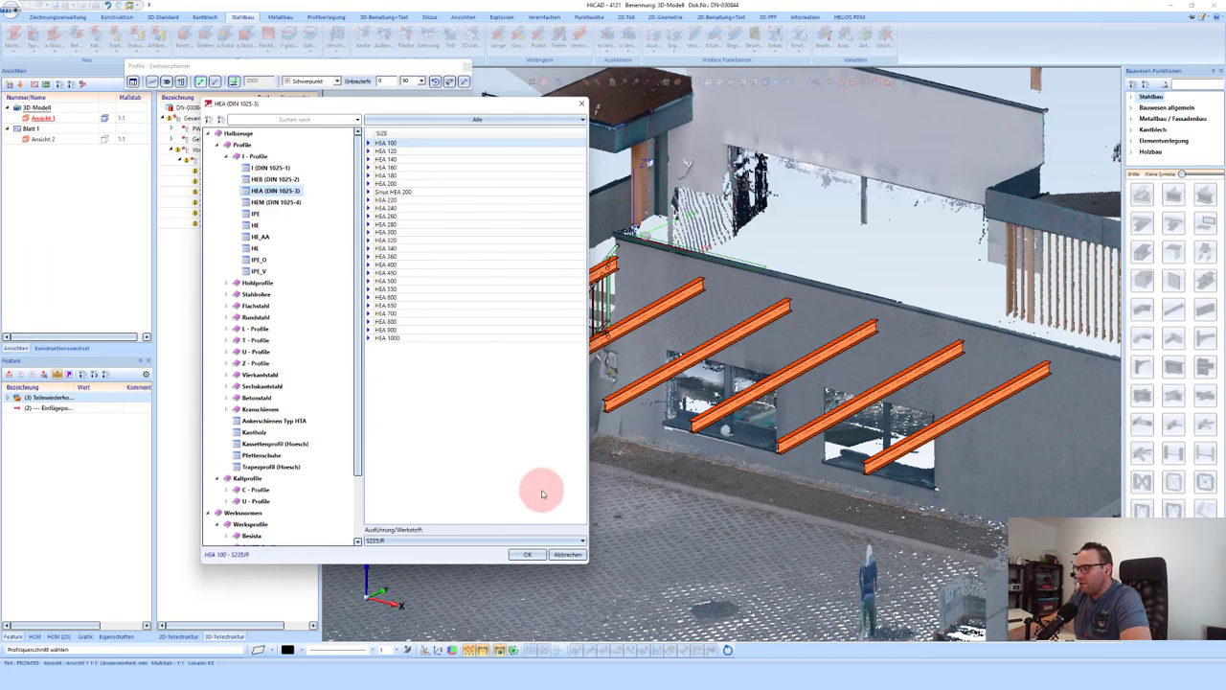
click(527, 555)
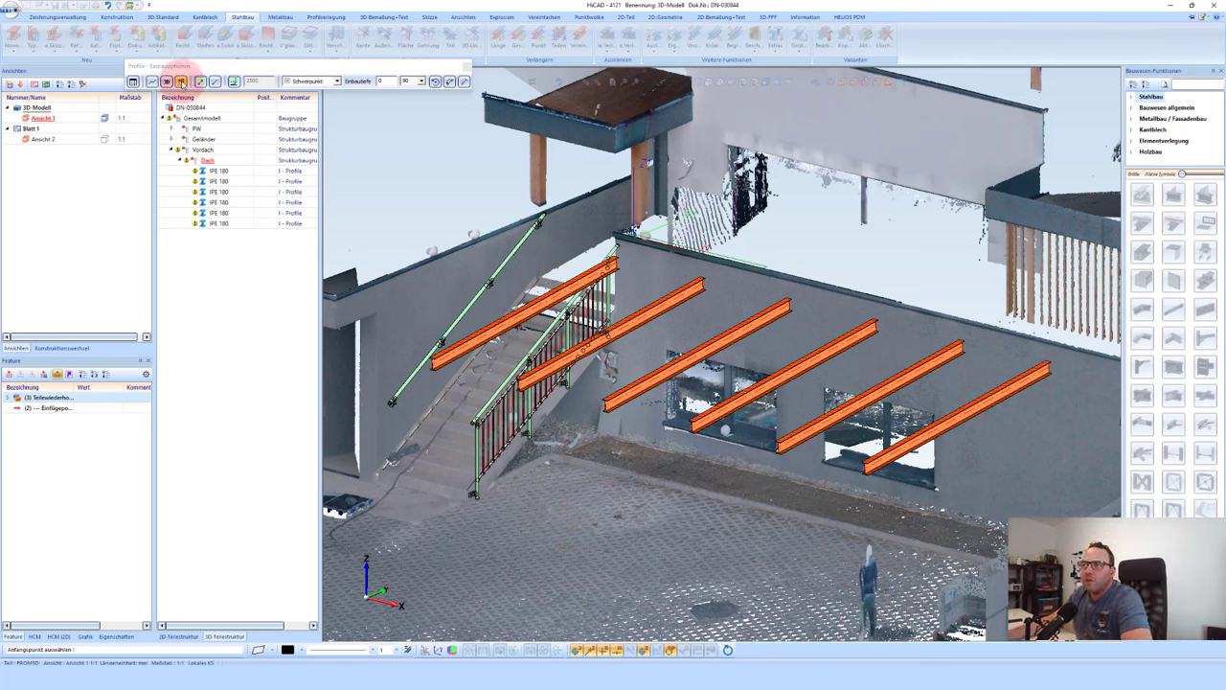
Step: Place two vertical HEA 100 columns and drag them into a new BG assembly
click(215, 83)
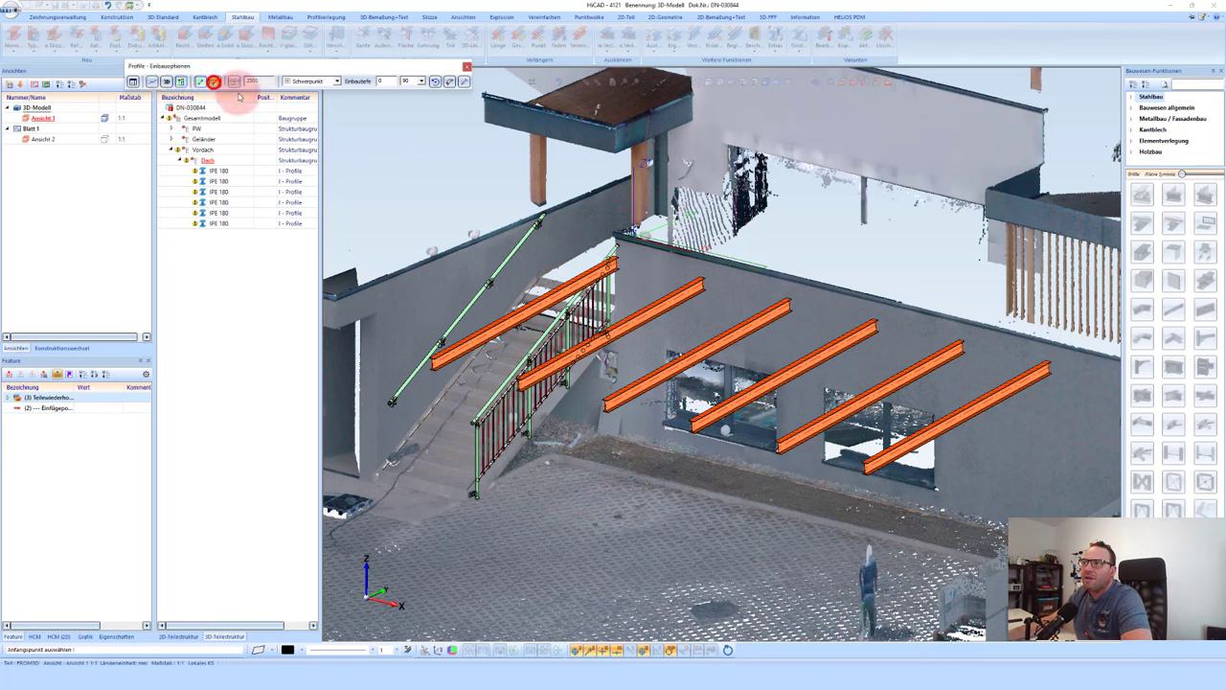
click(470, 363)
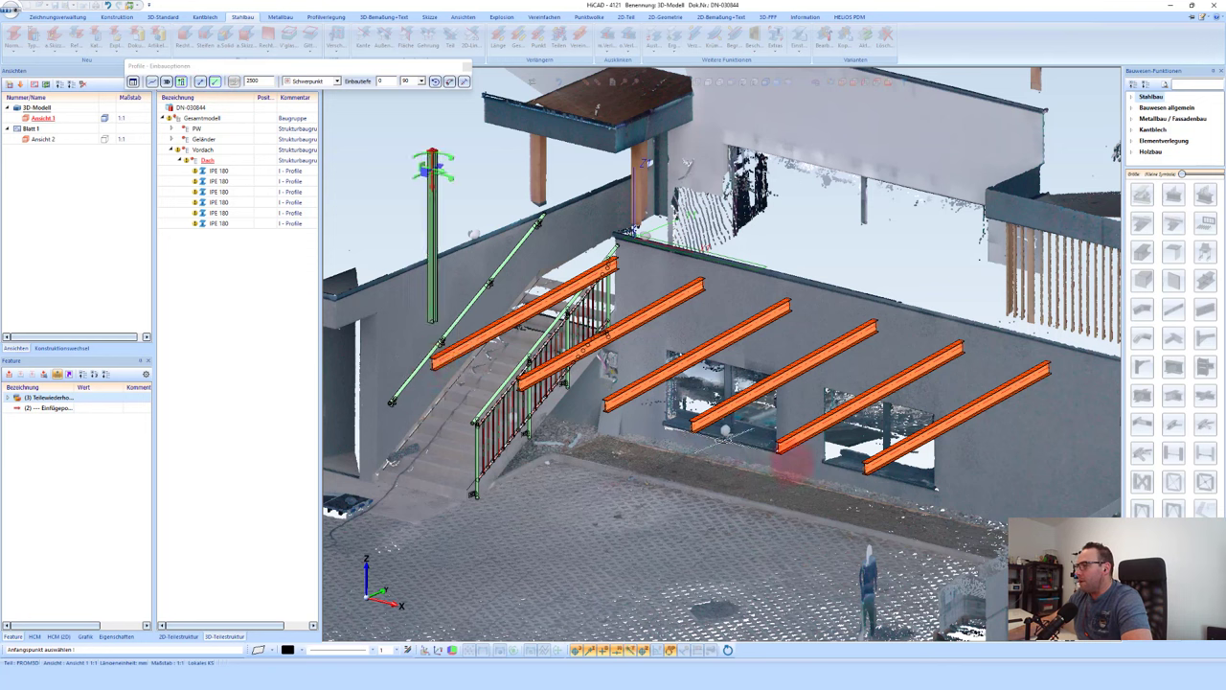
click(835, 505)
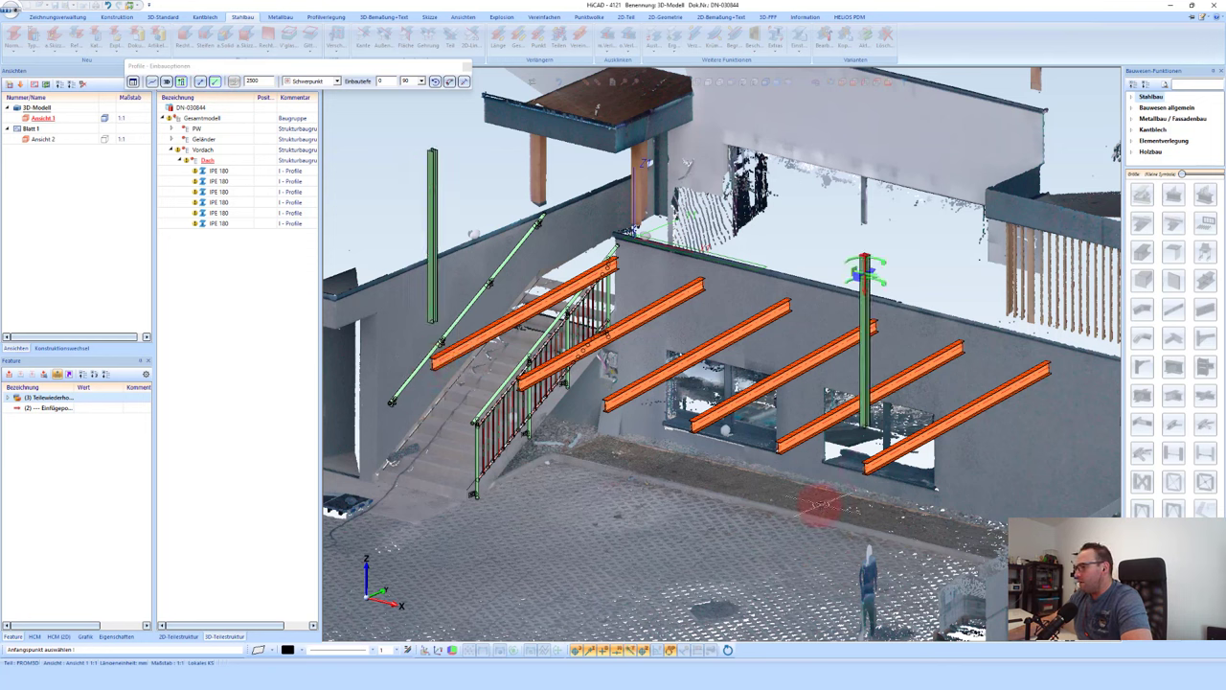
click(410, 326)
key(Escape)
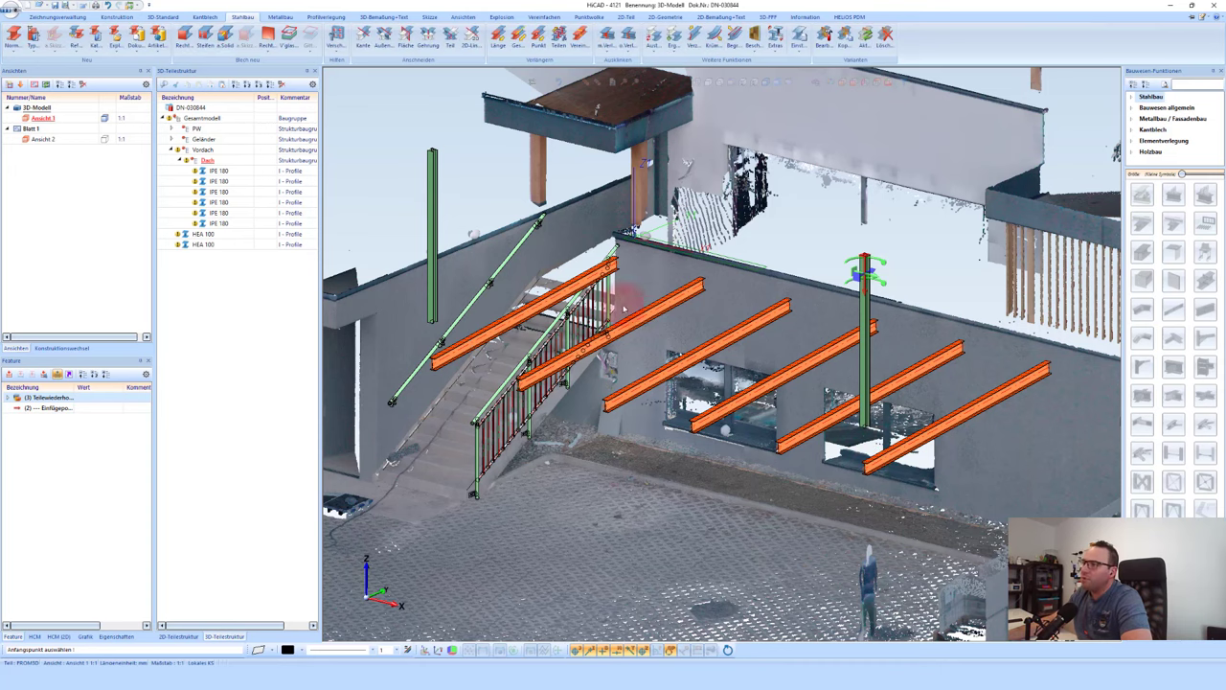
click(451, 198)
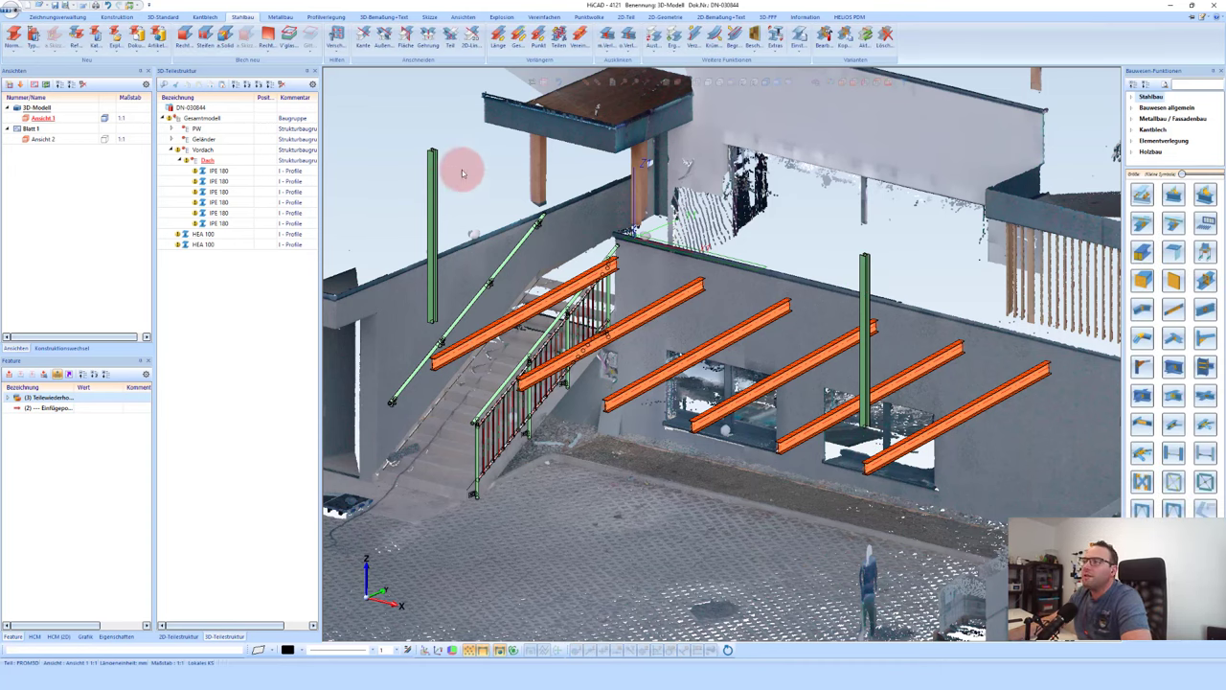
drag(463, 173, 203, 260)
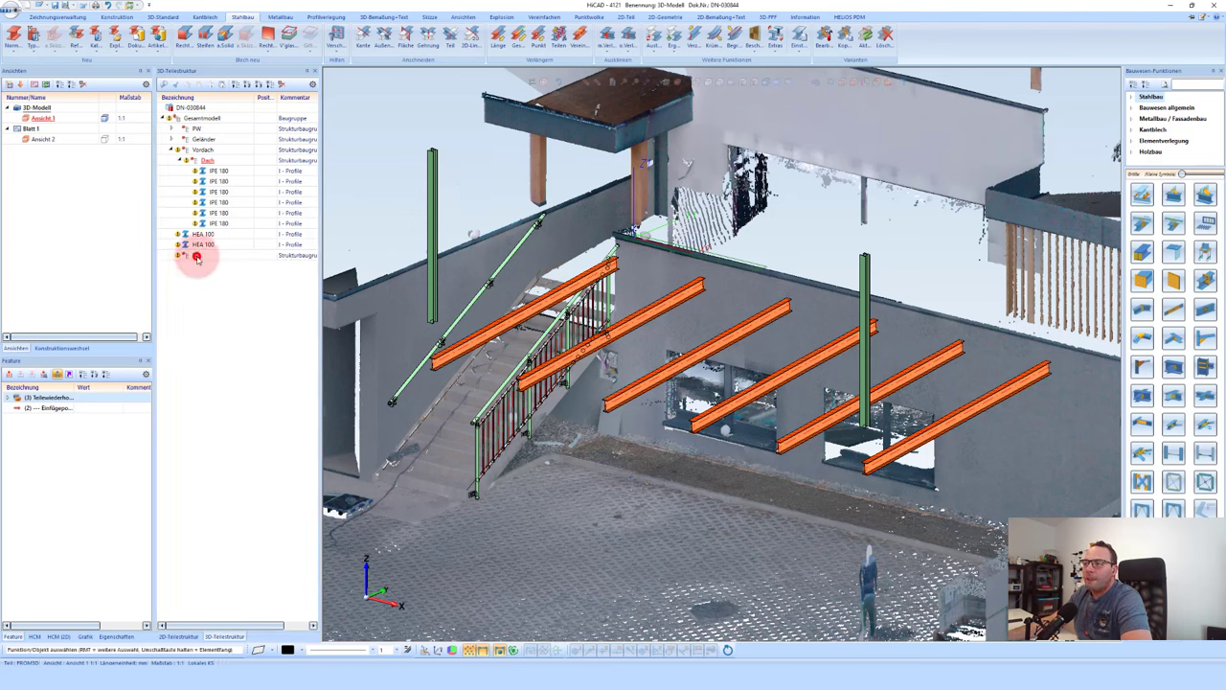
Step: Enter 'Stützen' as the Sachnummer of the new assembly and apply it
click(456, 150)
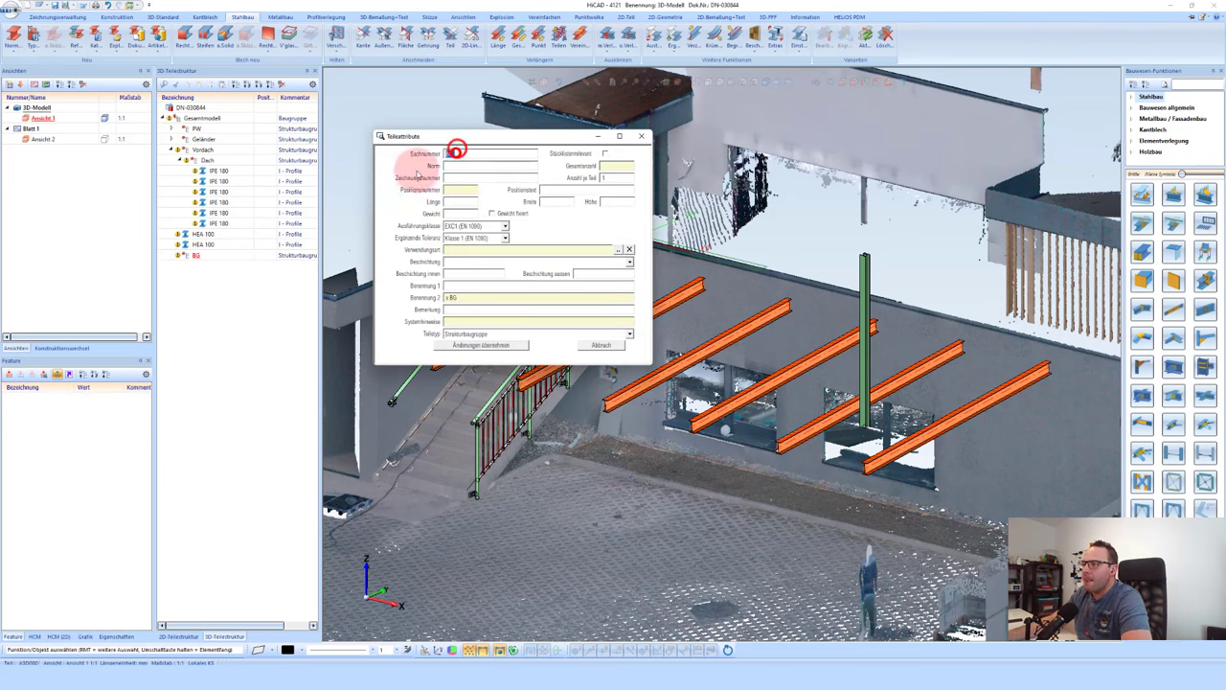
text(Stuetzen)
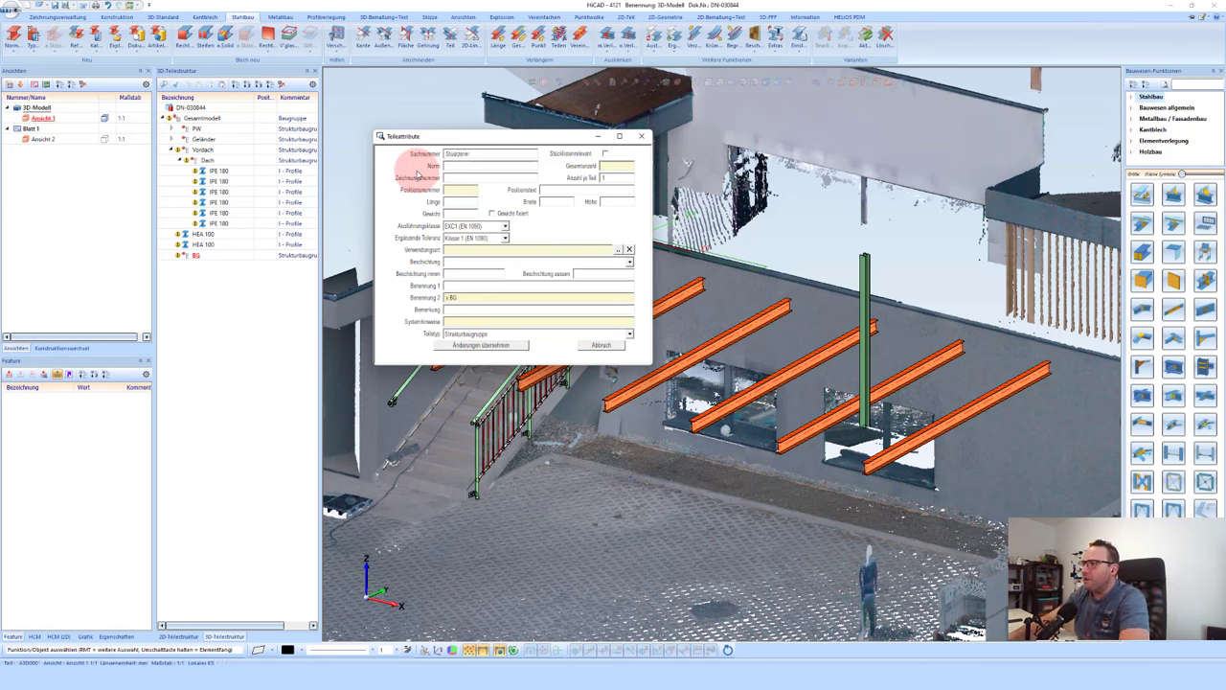
key(BackSpace)
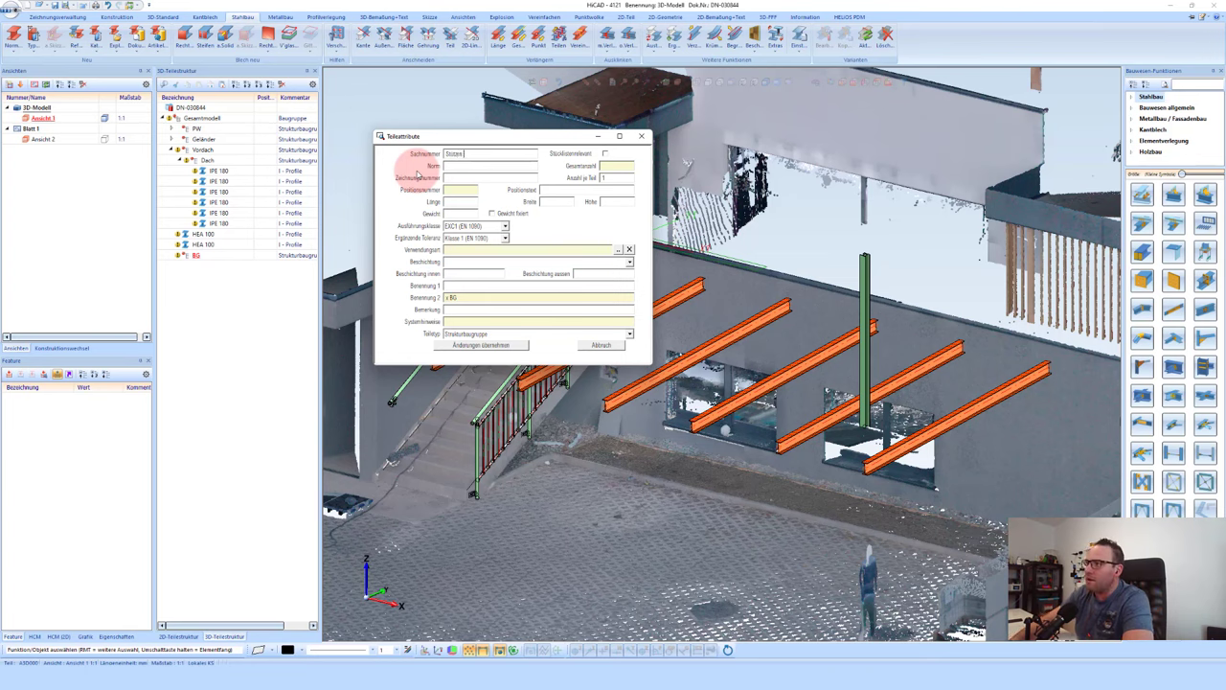
key(Return)
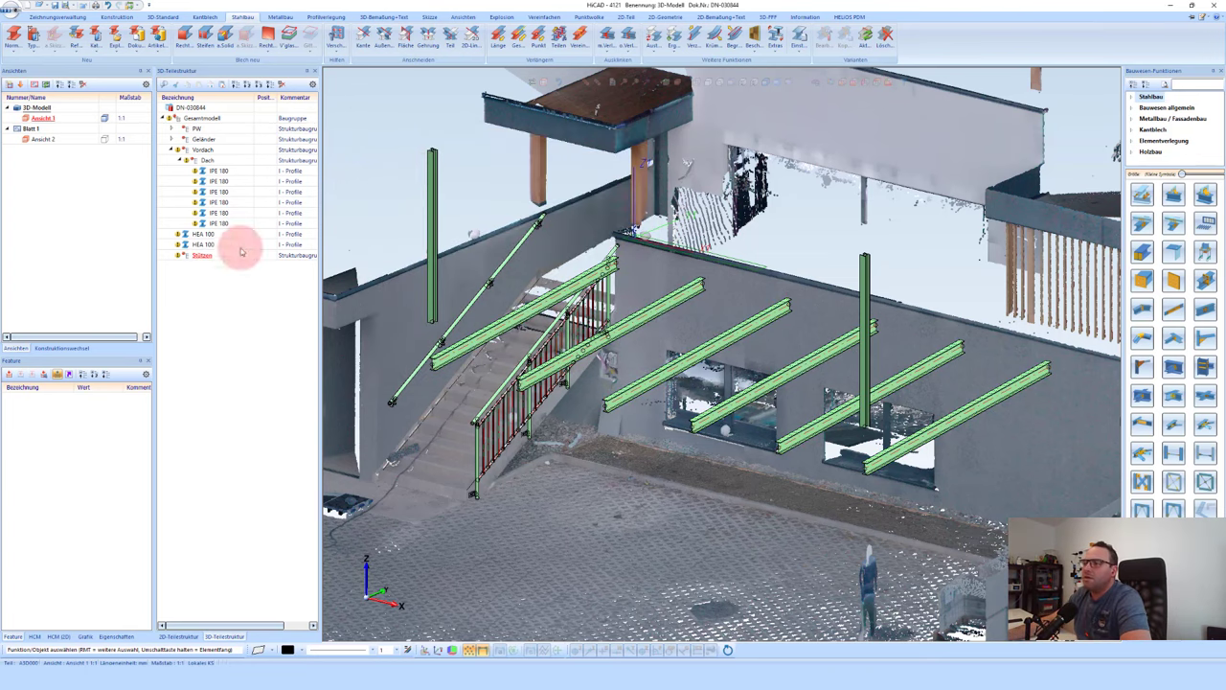
Step: Move both HEA 100 columns into the Stützen assembly
click(203, 236)
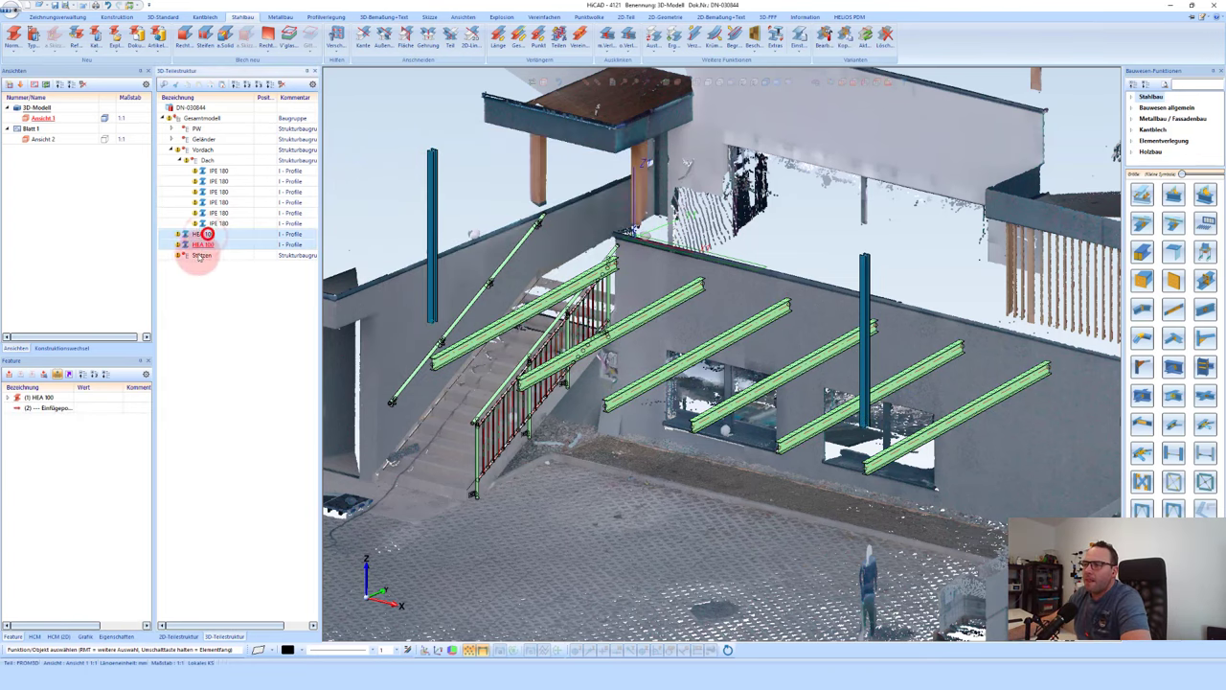
drag(200, 239, 202, 255)
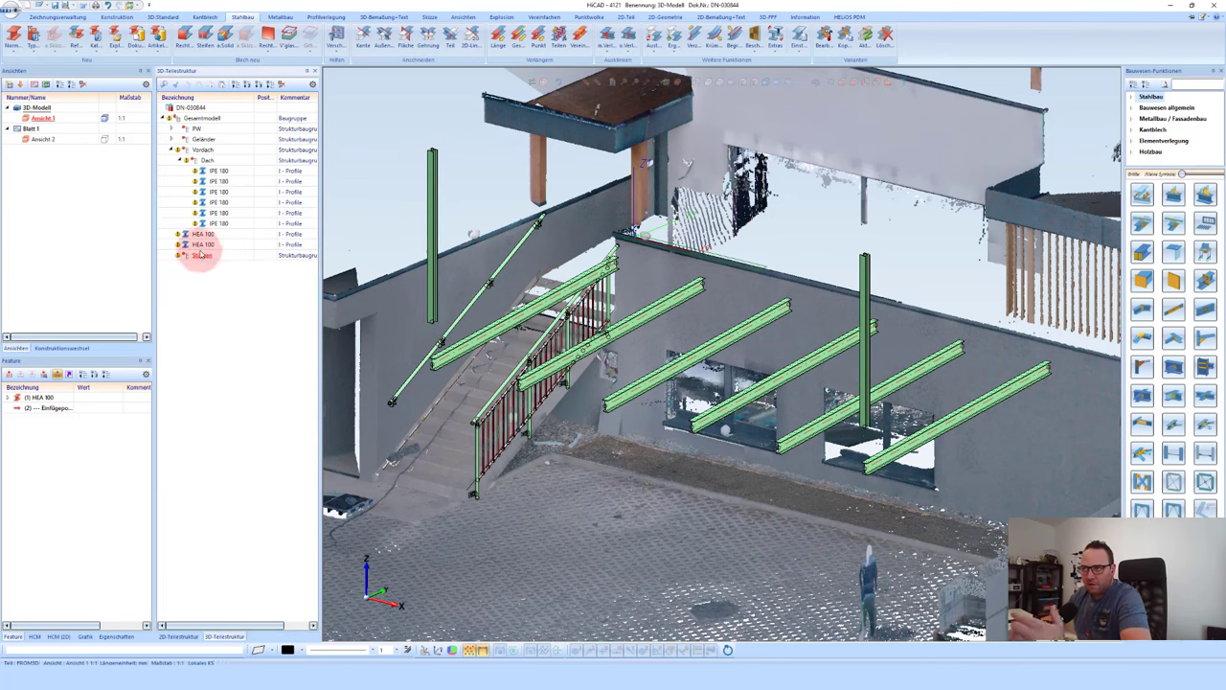
drag(347, 226, 231, 250)
Step: Edit the left column's length from its top edge, accepting the default value
click(429, 173)
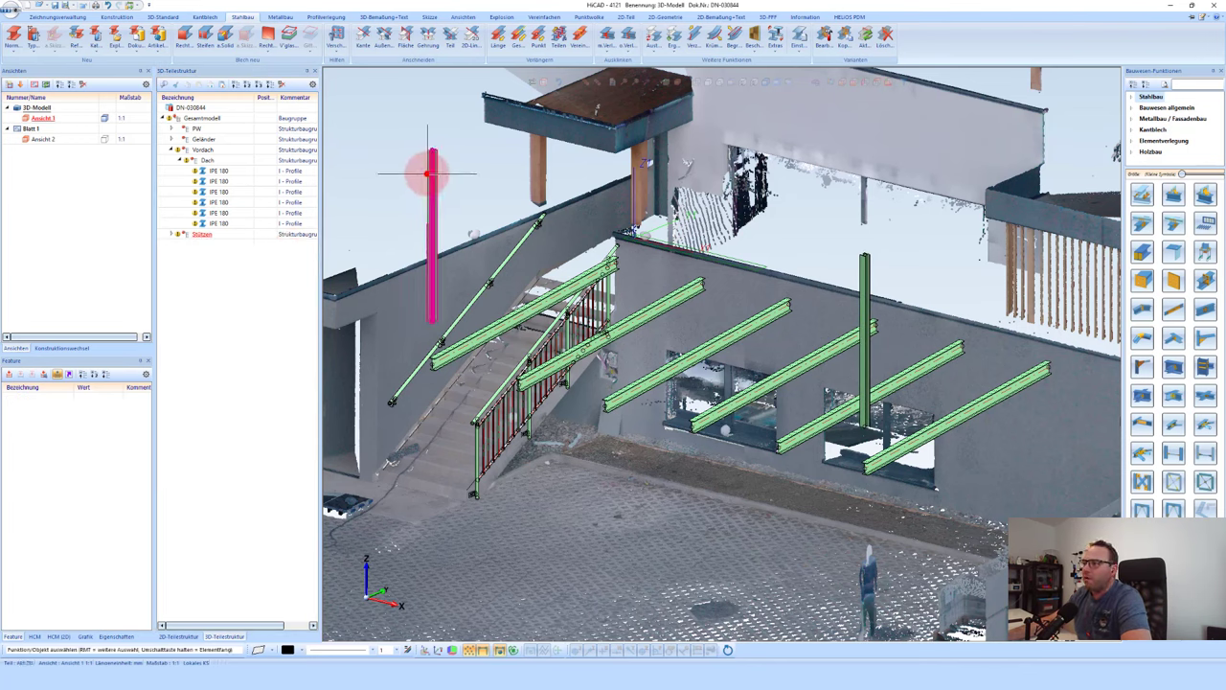
right_click(432, 174)
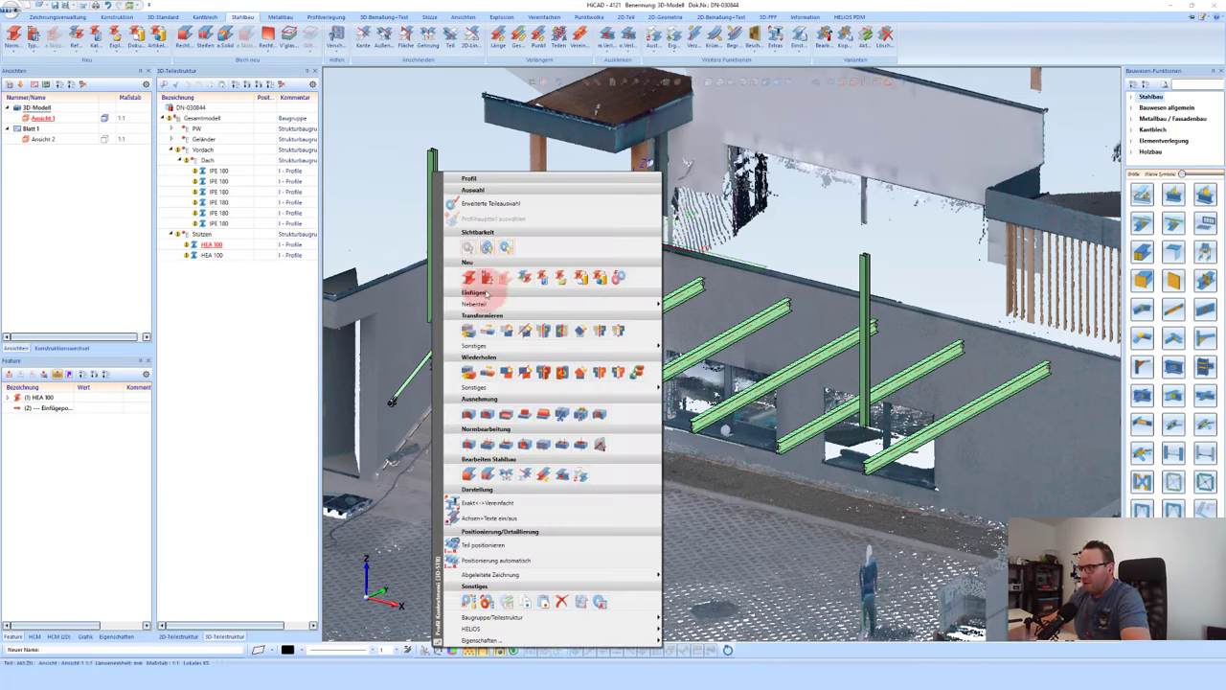
click(484, 330)
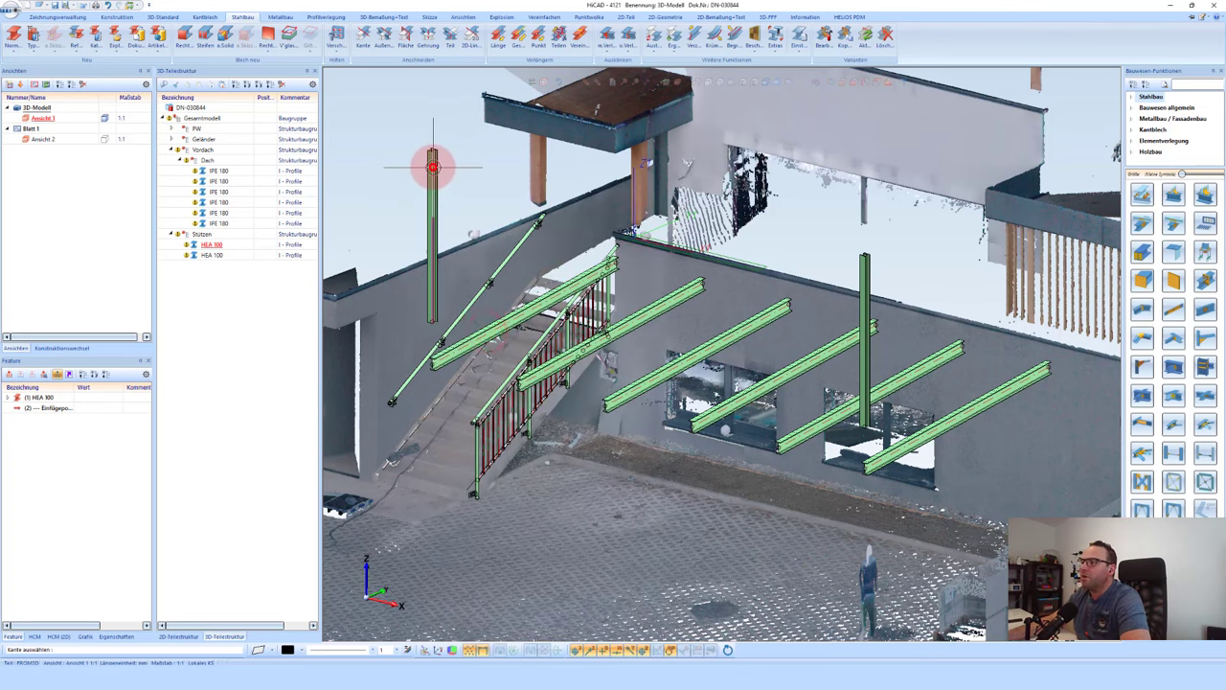
click(433, 168)
middle_click(469, 192)
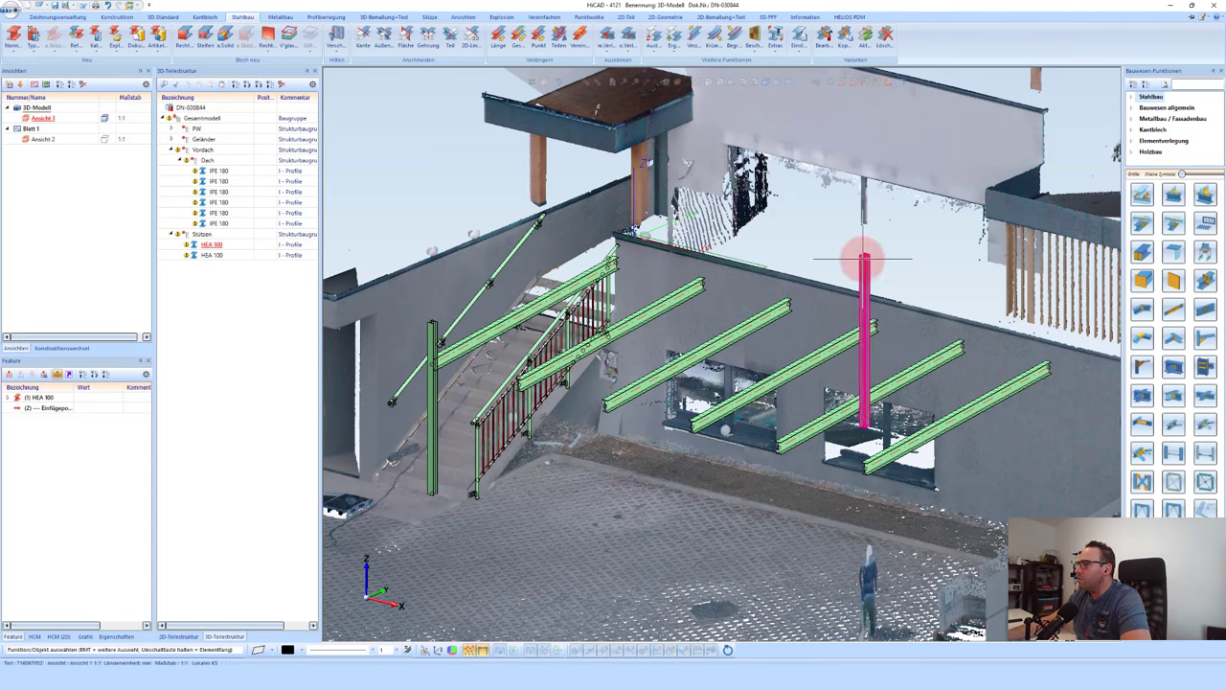
Step: Set the second HEA 100 column's length to 2500
right_click(934, 305)
click(979, 347)
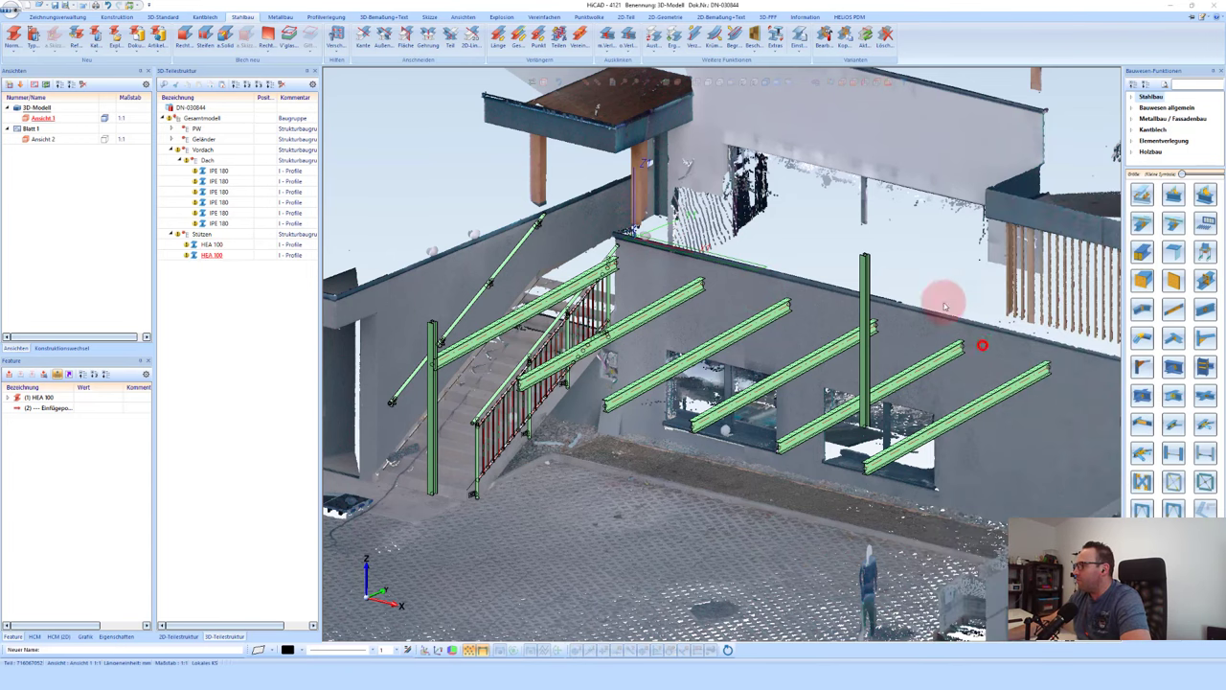
click(868, 271)
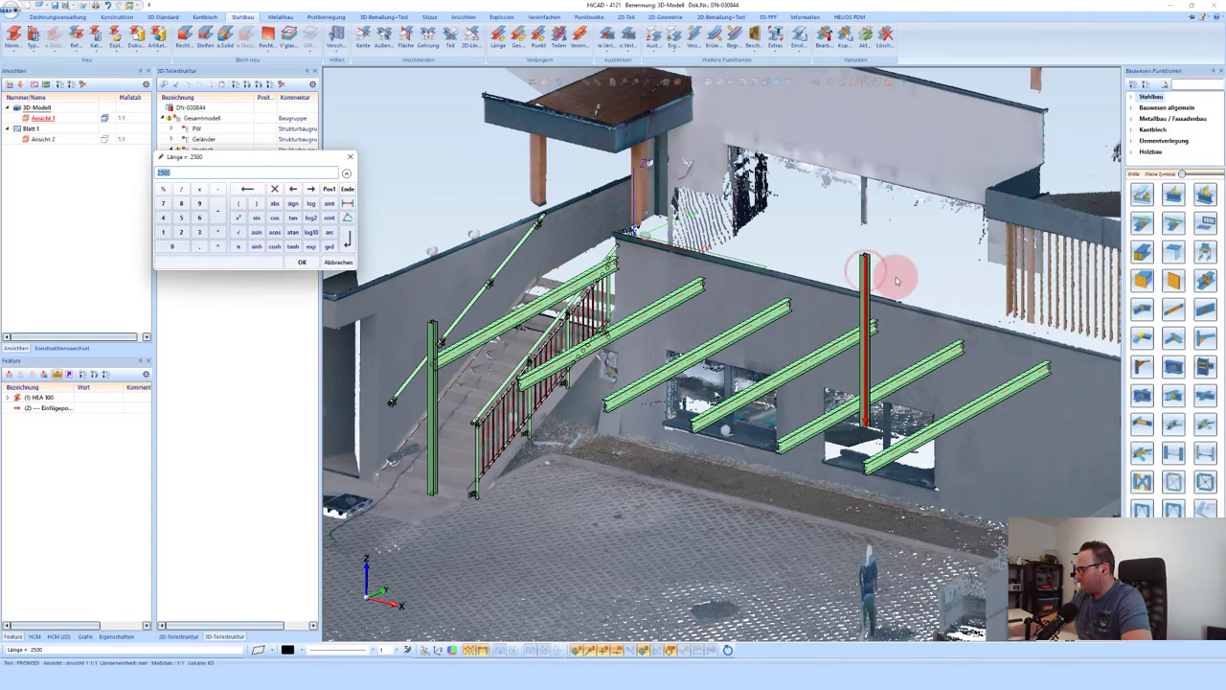
key(Return)
middle_drag(728, 296, 808, 307)
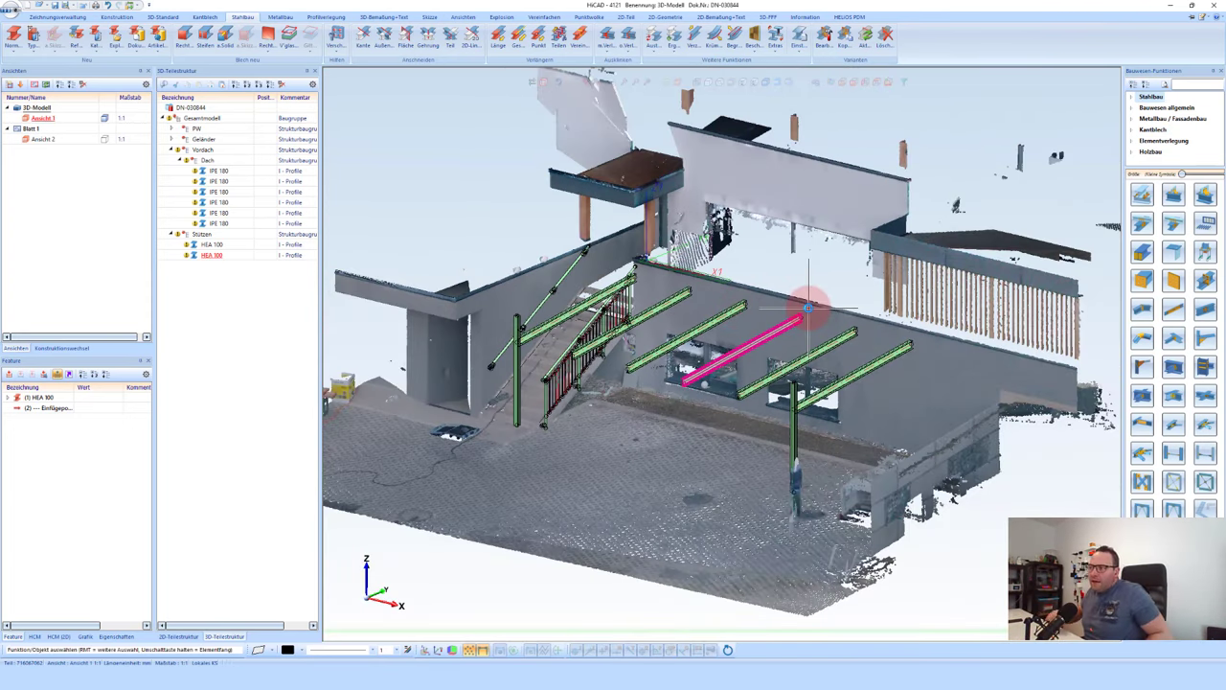
Step: Show only the Vordach assembly, hiding the point cloud and other parts
scroll(584, 164, down, 2)
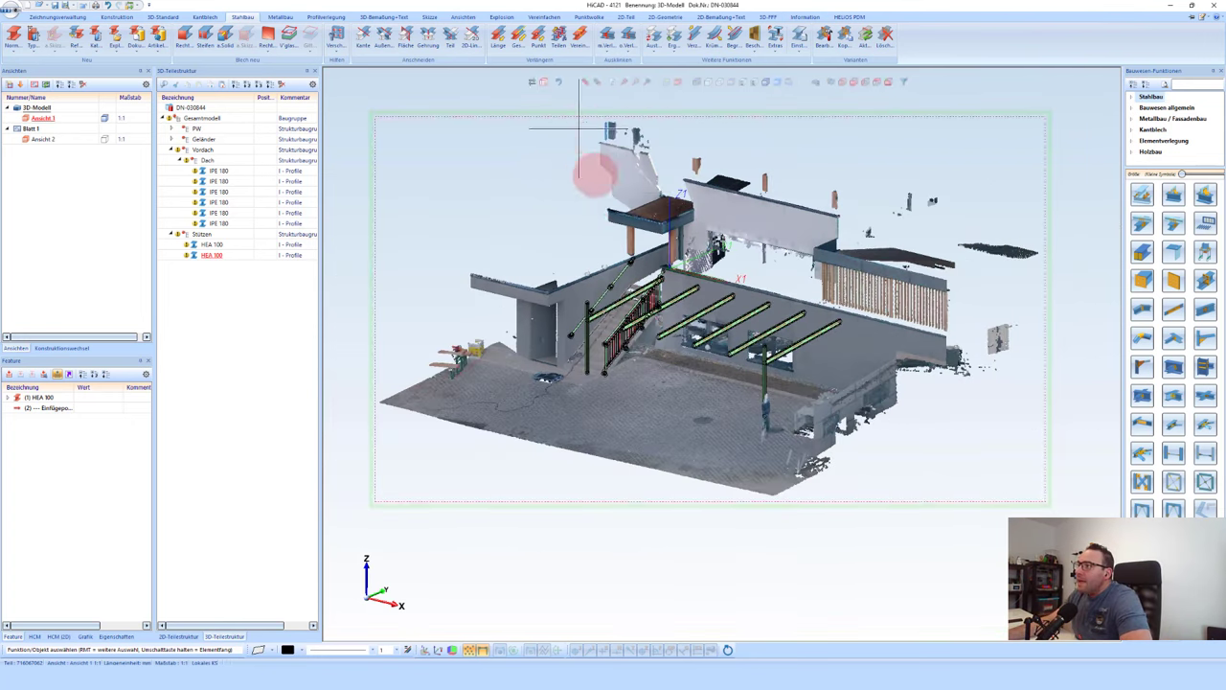
scroll(512, 182, down, 2)
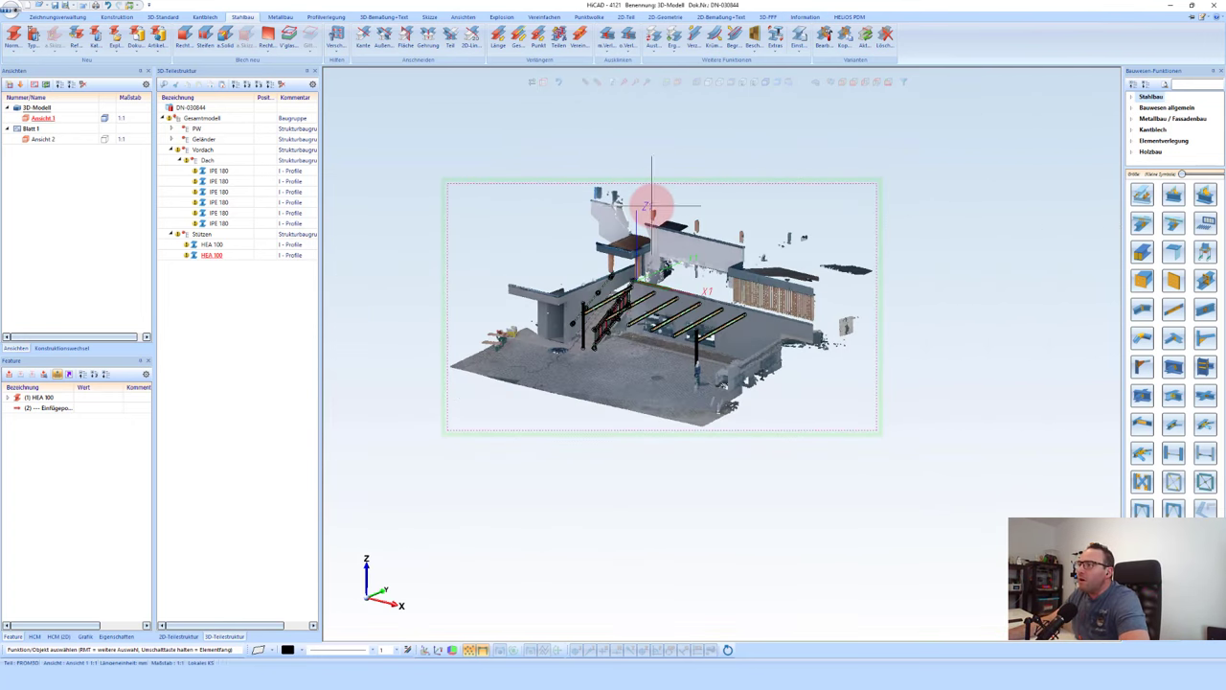
click(618, 173)
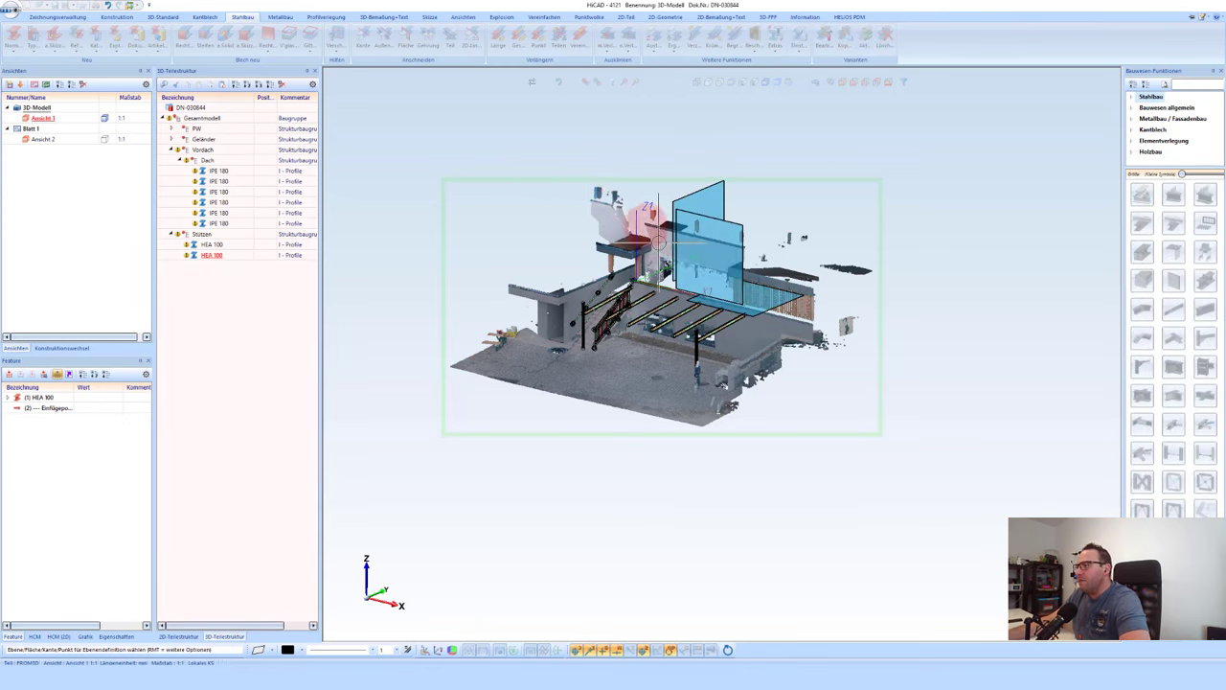
scroll(636, 185, up, 1)
scroll(666, 221, up, 1)
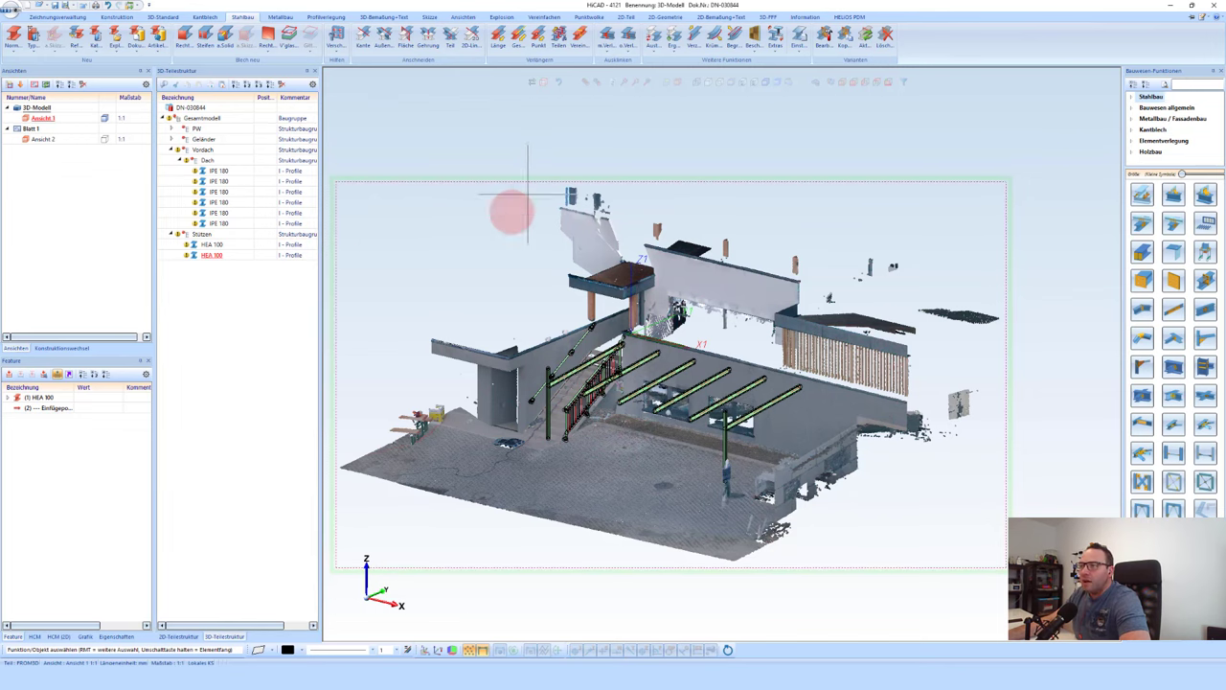
right_click(203, 156)
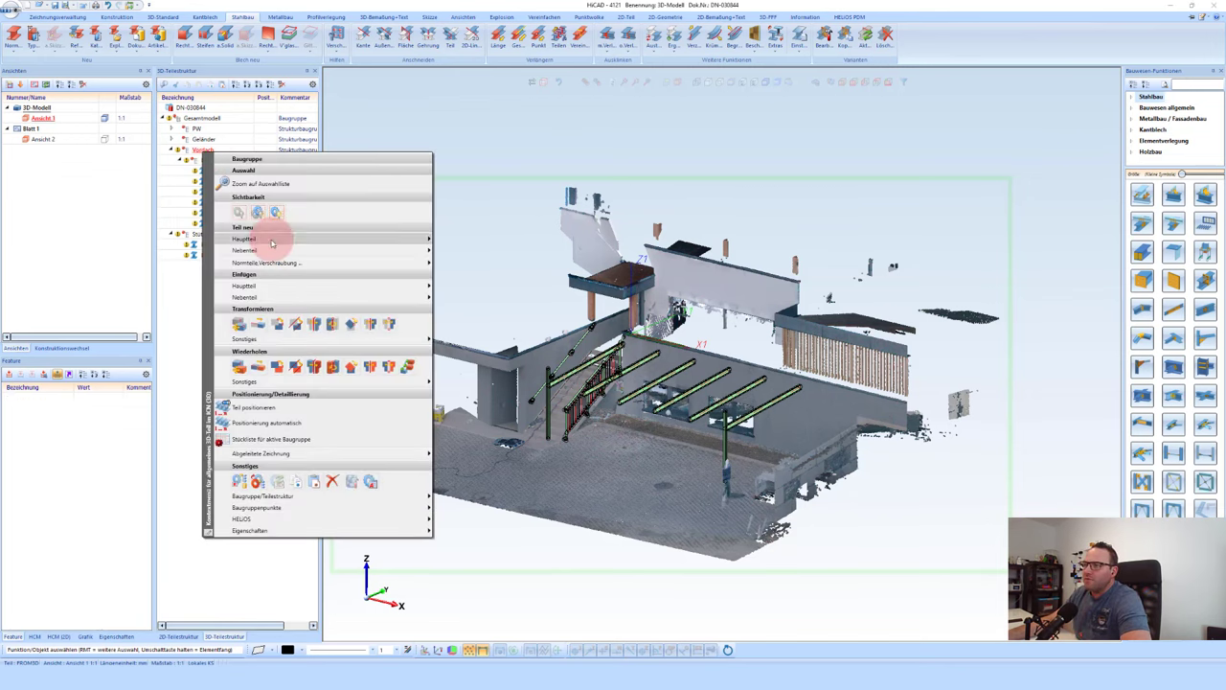
click(258, 213)
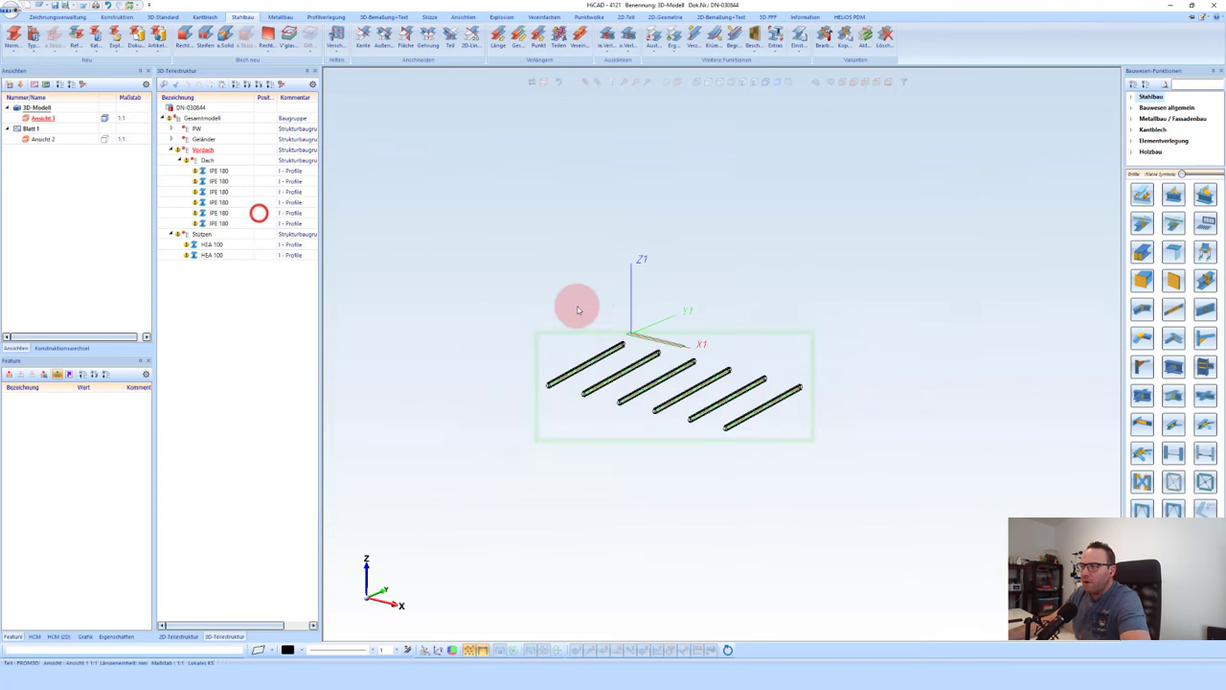
Step: Make the Stützen columns visible again via Sichtbarkeit
scroll(594, 400, up, 2)
scroll(588, 396, up, 2)
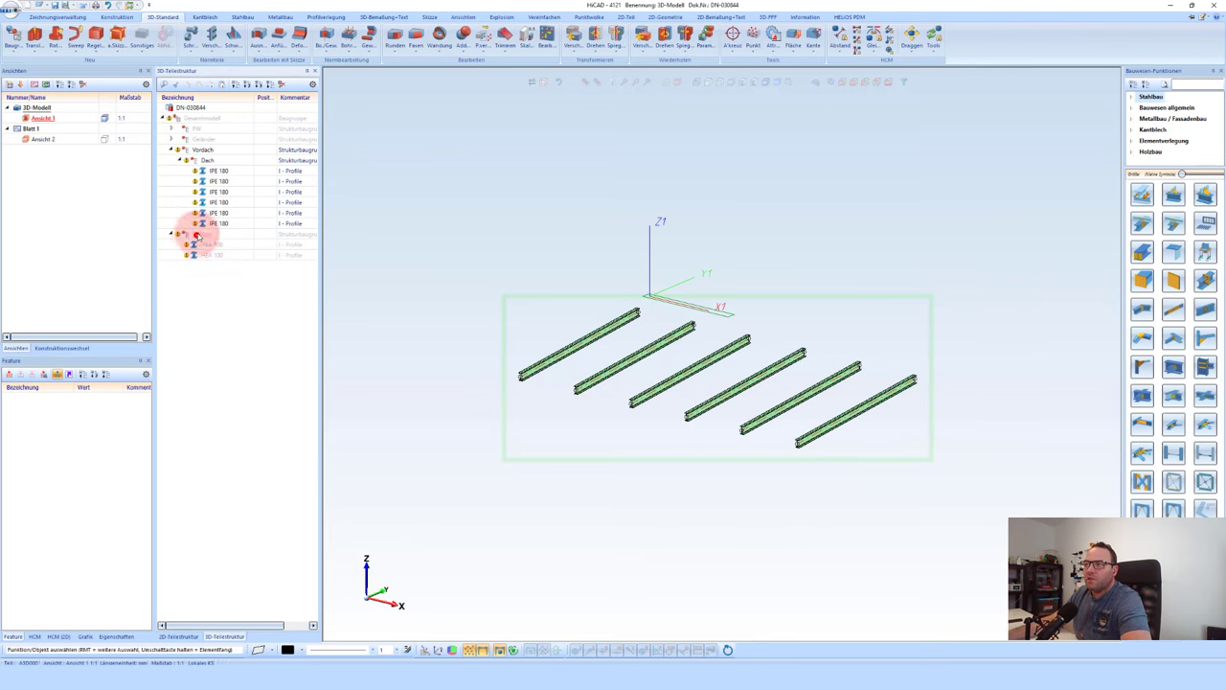
mouse_move(194, 236)
mouse_down()
mouse_move(200, 158)
mouse_move(204, 240)
mouse_up()
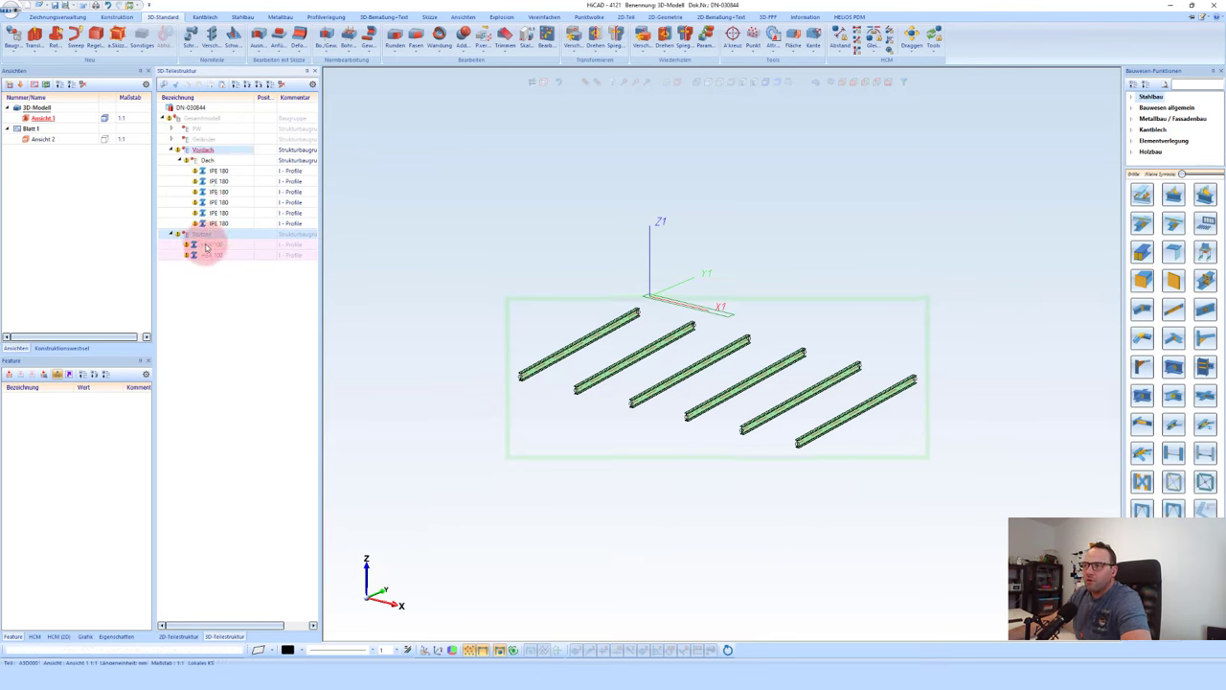
right_click(215, 240)
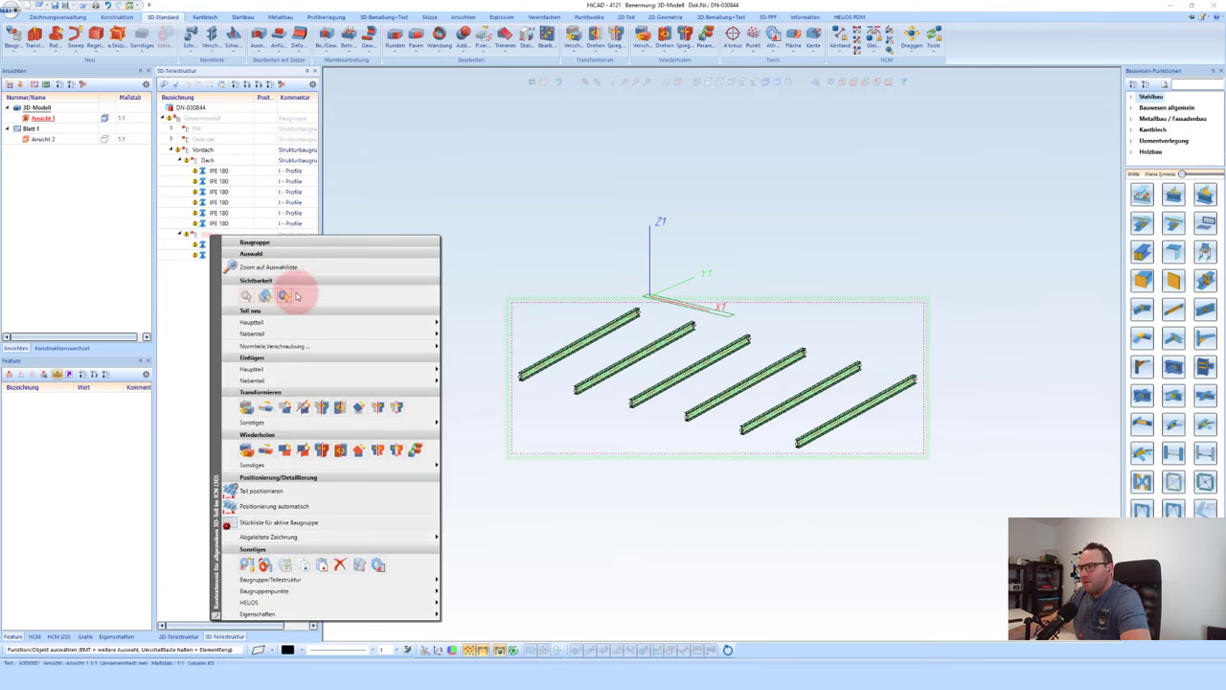
click(284, 297)
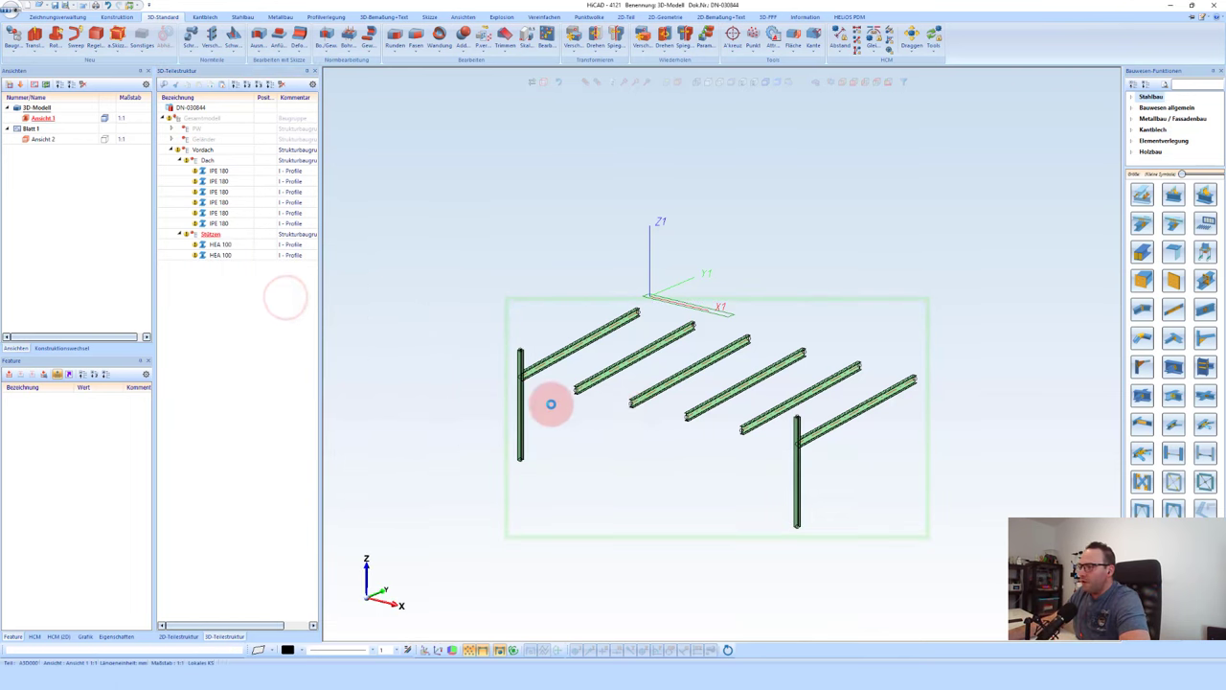
scroll(547, 403, up, 3)
scroll(494, 373, down, 2)
scroll(492, 395, down, 2)
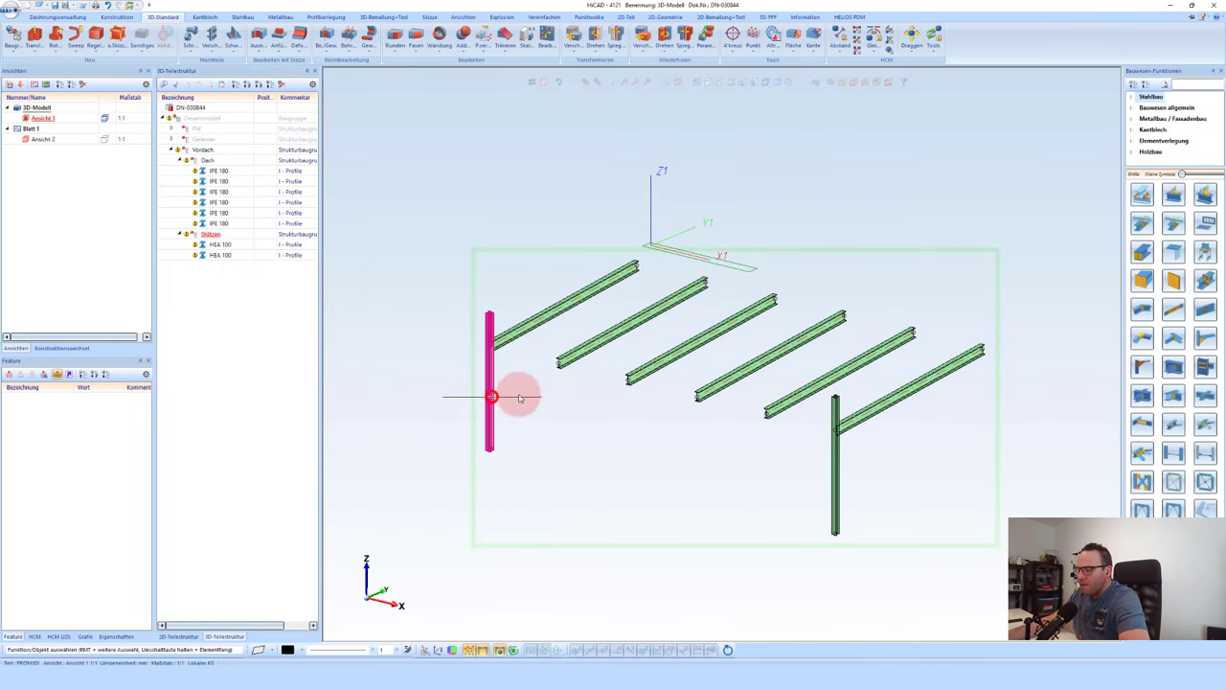
click(836, 482)
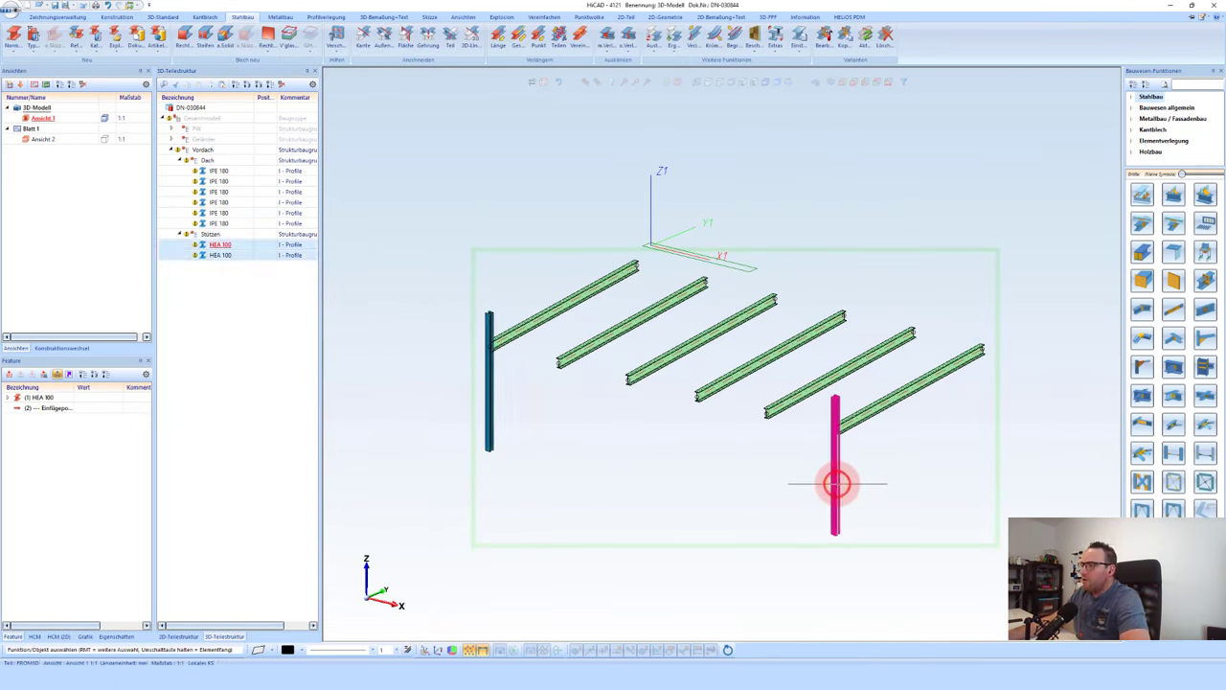
Step: Swap both columns' profile from HEA 100 to HEA 180 via Austauschen über Referenz > Profilart
right_click(836, 484)
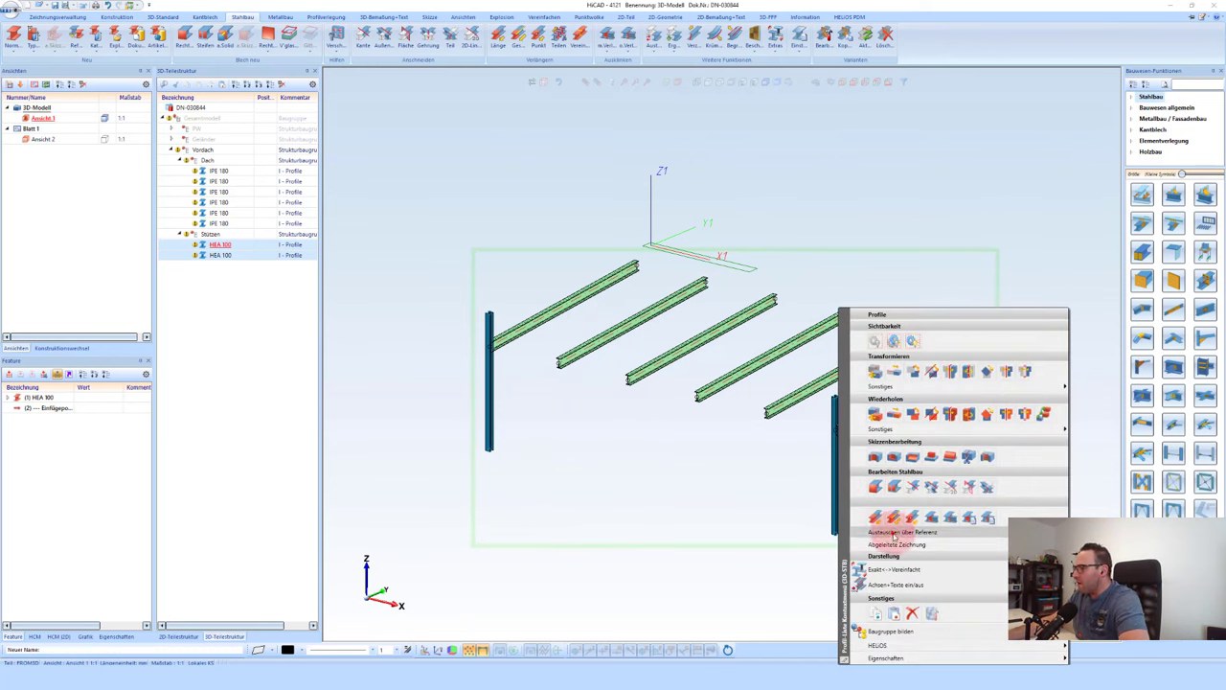
click(896, 515)
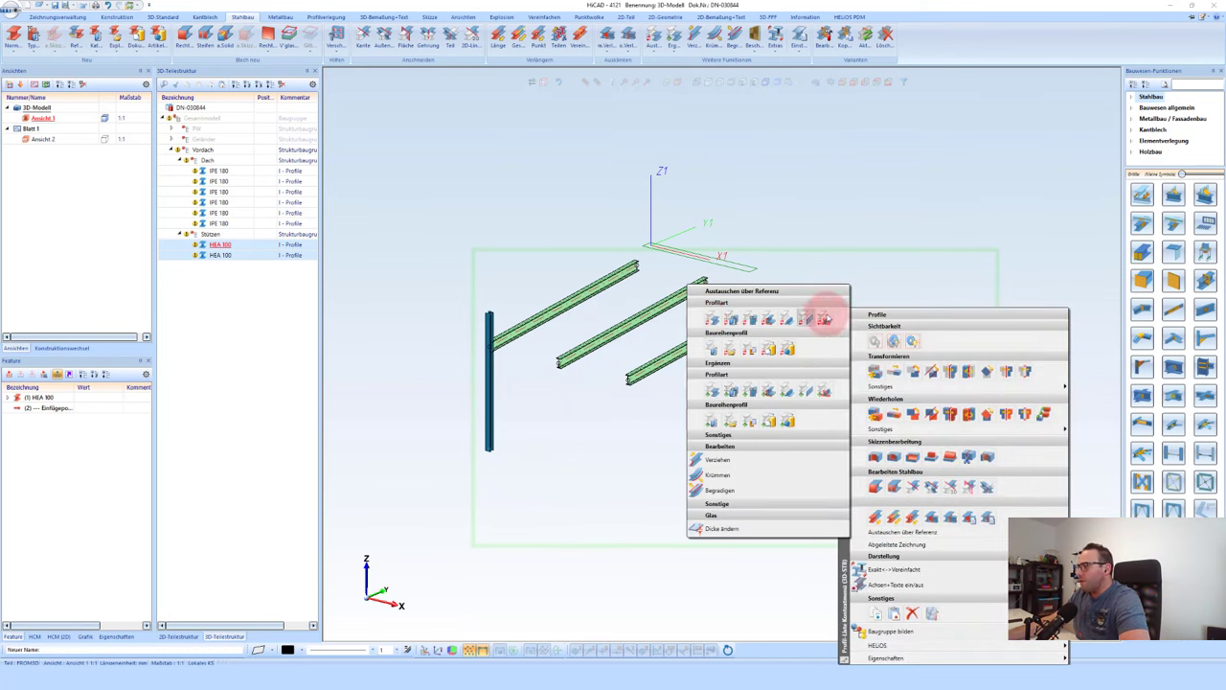
click(712, 322)
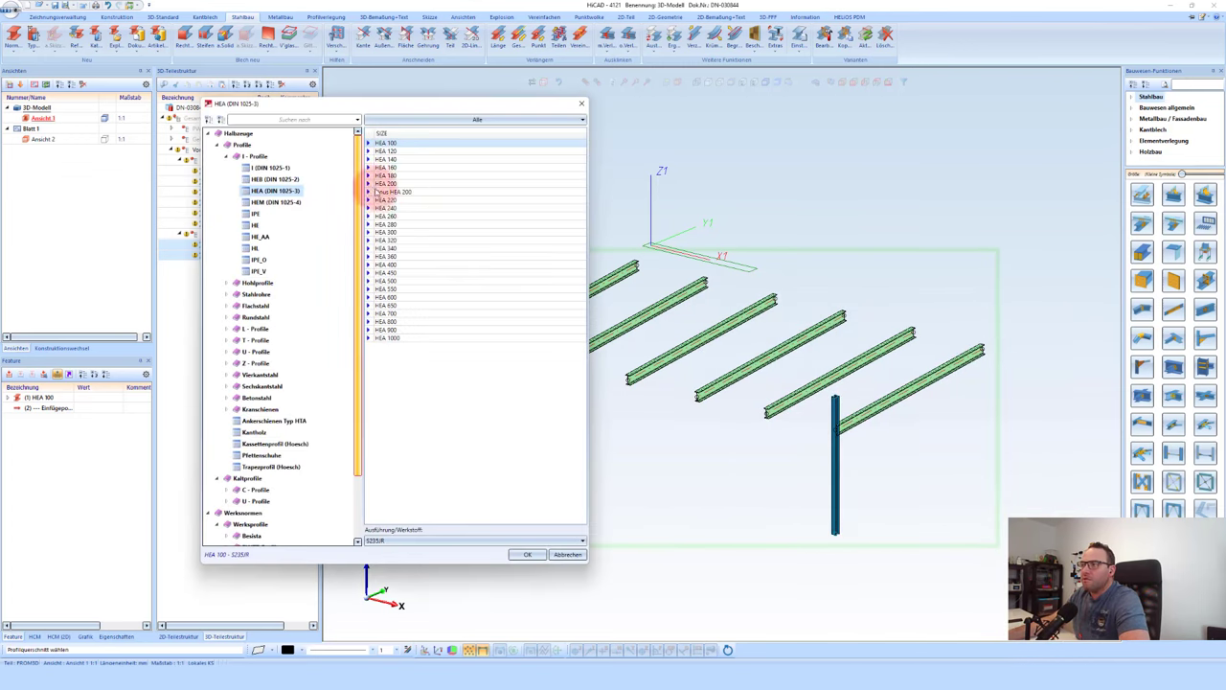
click(390, 176)
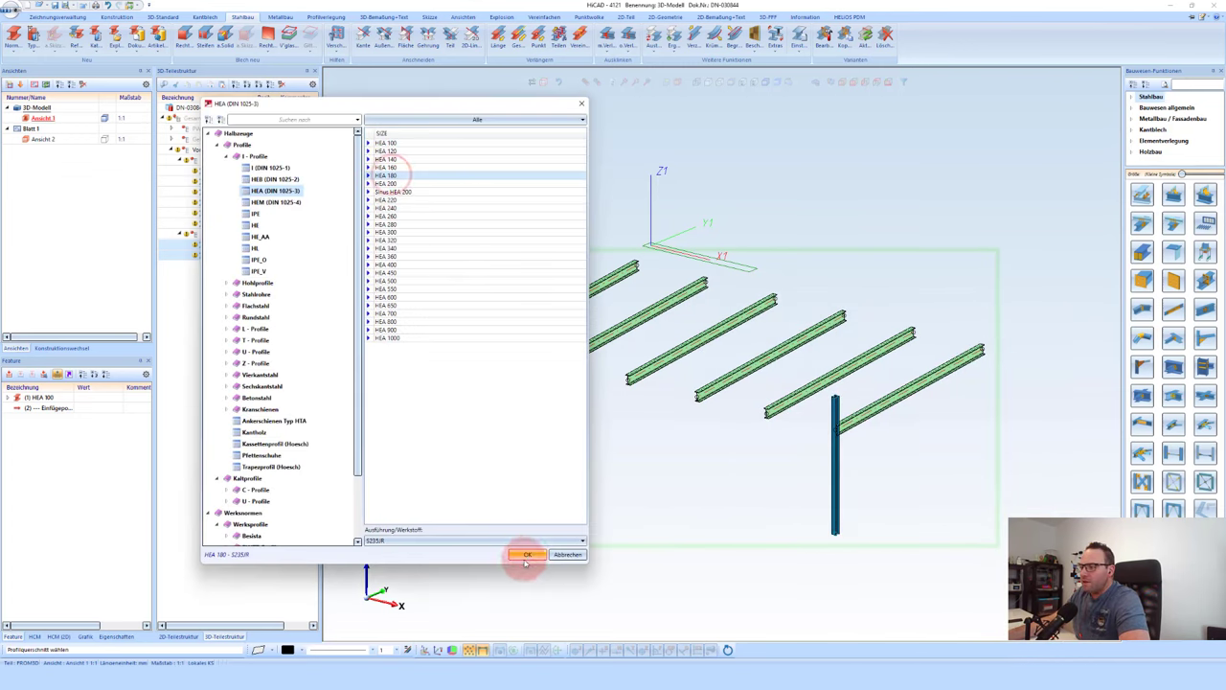
click(526, 556)
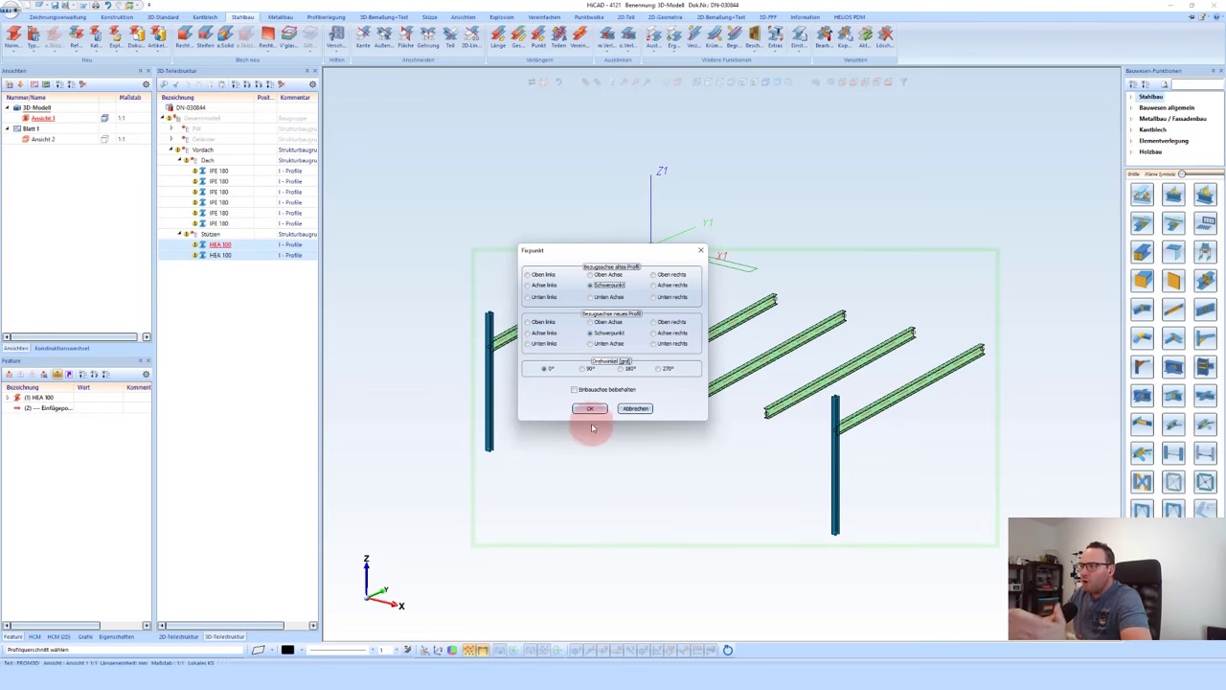
click(597, 409)
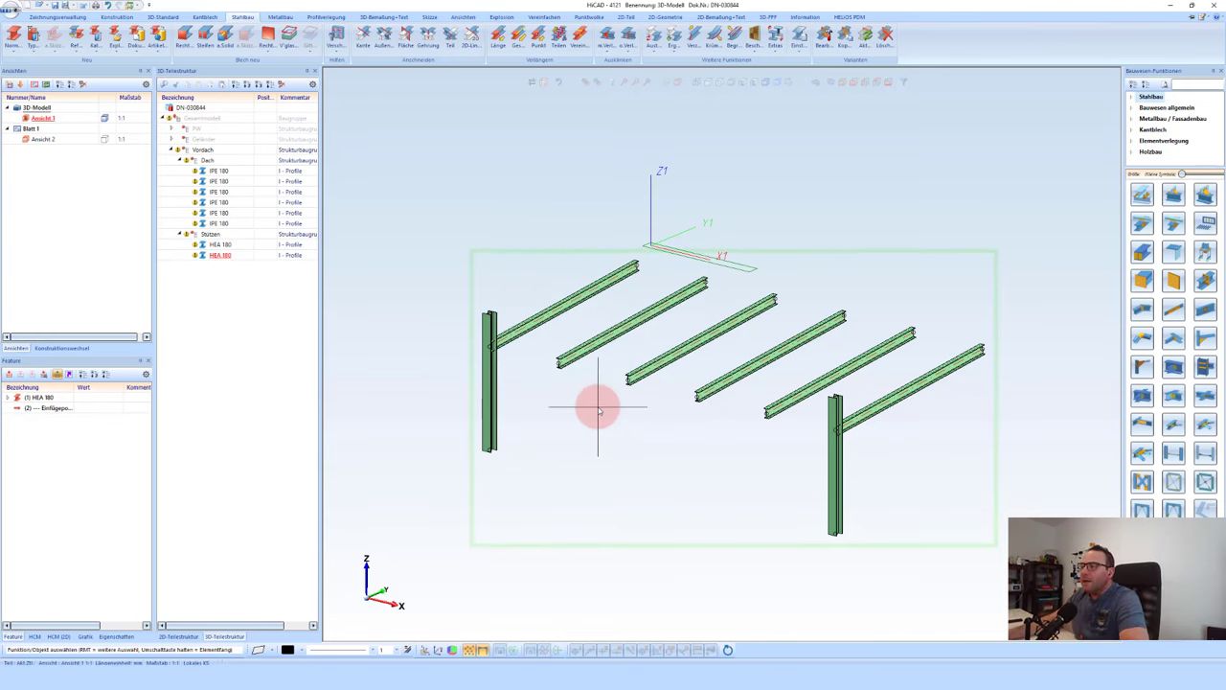
scroll(534, 336, up, 2)
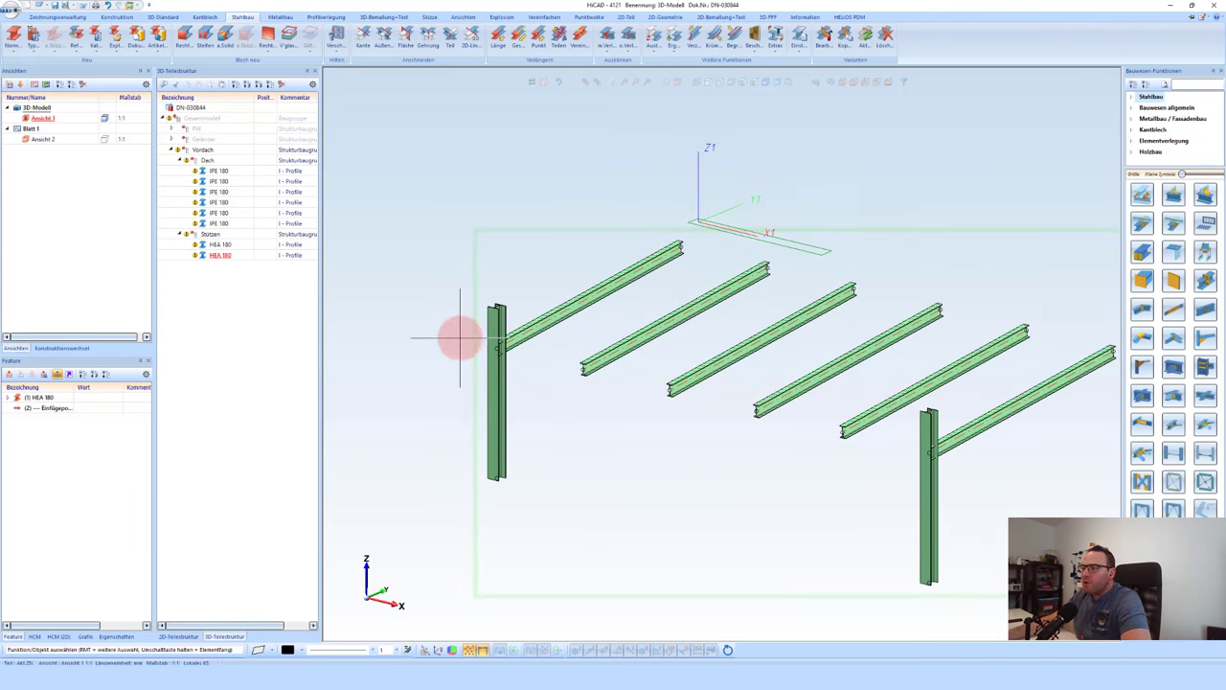
scroll(498, 348, up, 2)
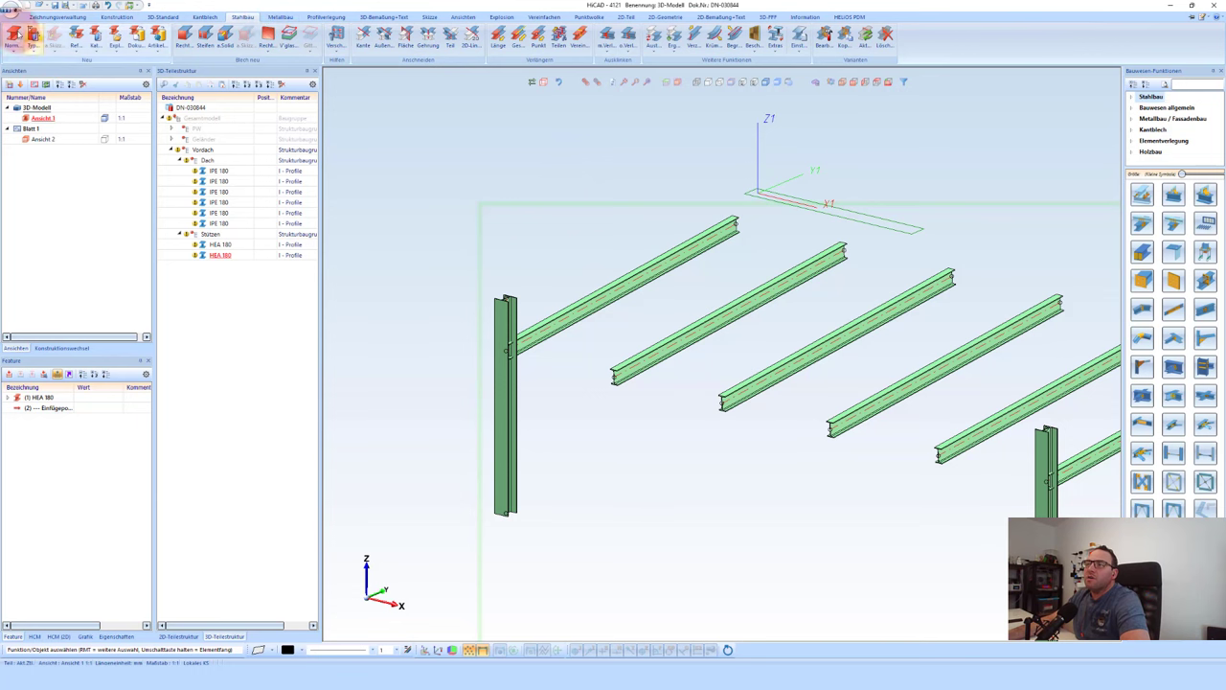
Step: Choose the IPE 240 profile for a new eave beam
click(80, 51)
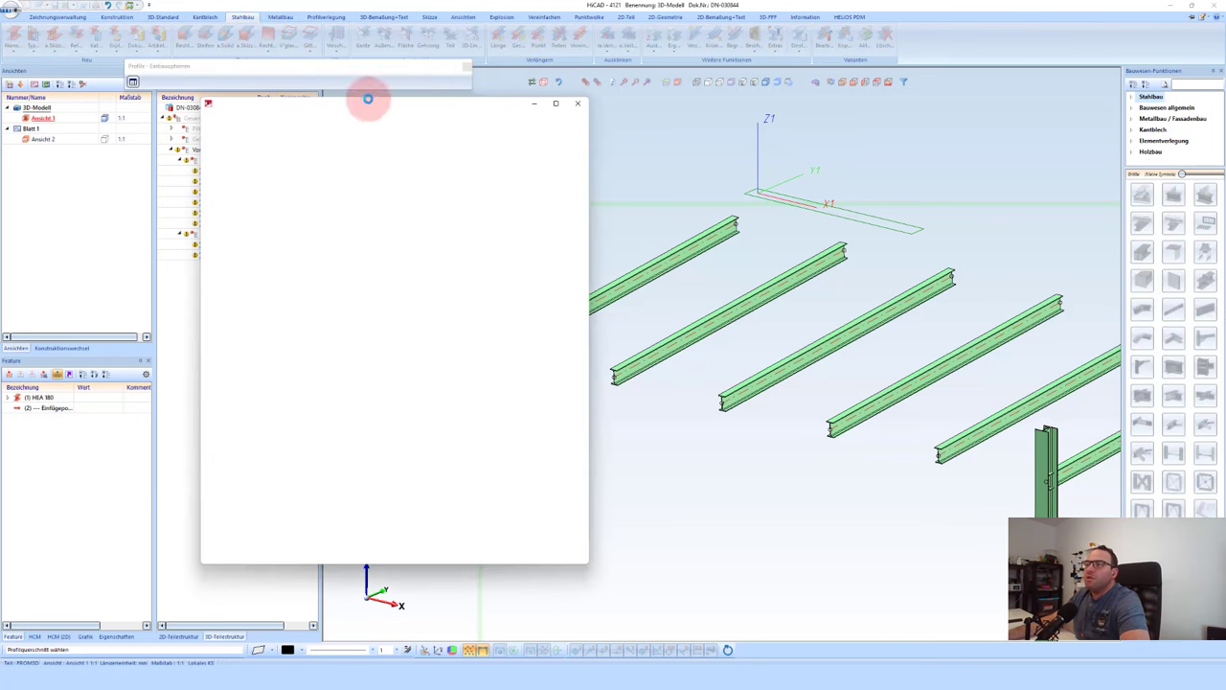
click(382, 175)
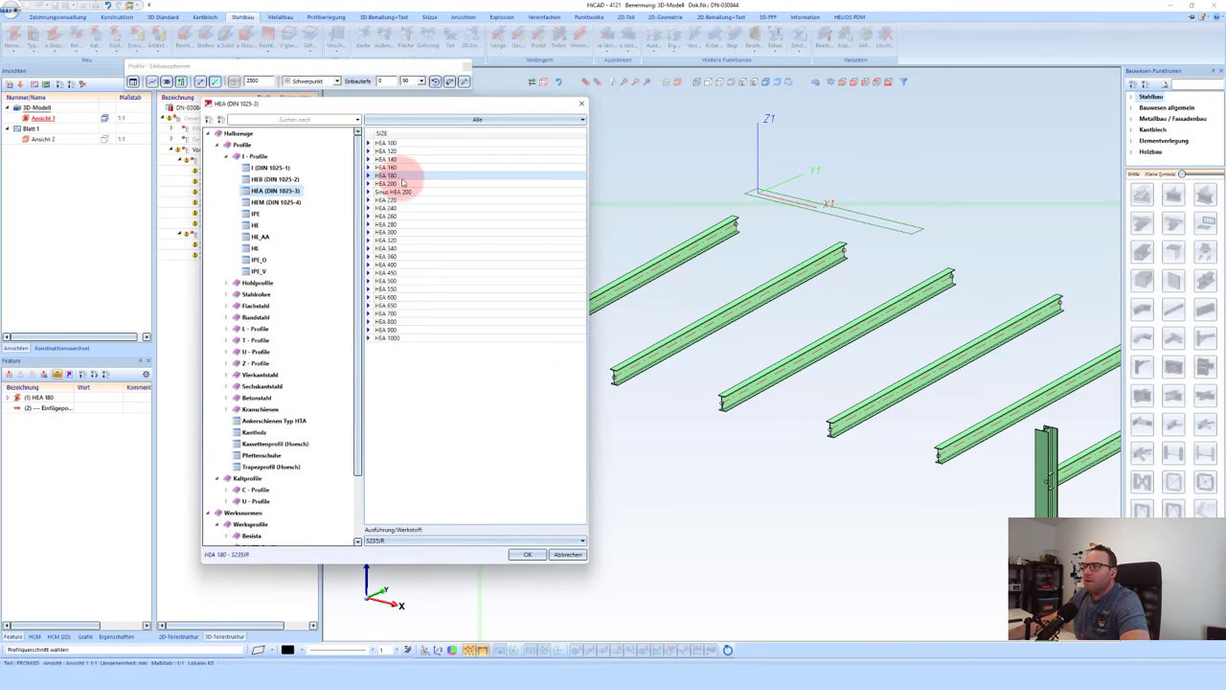
click(256, 214)
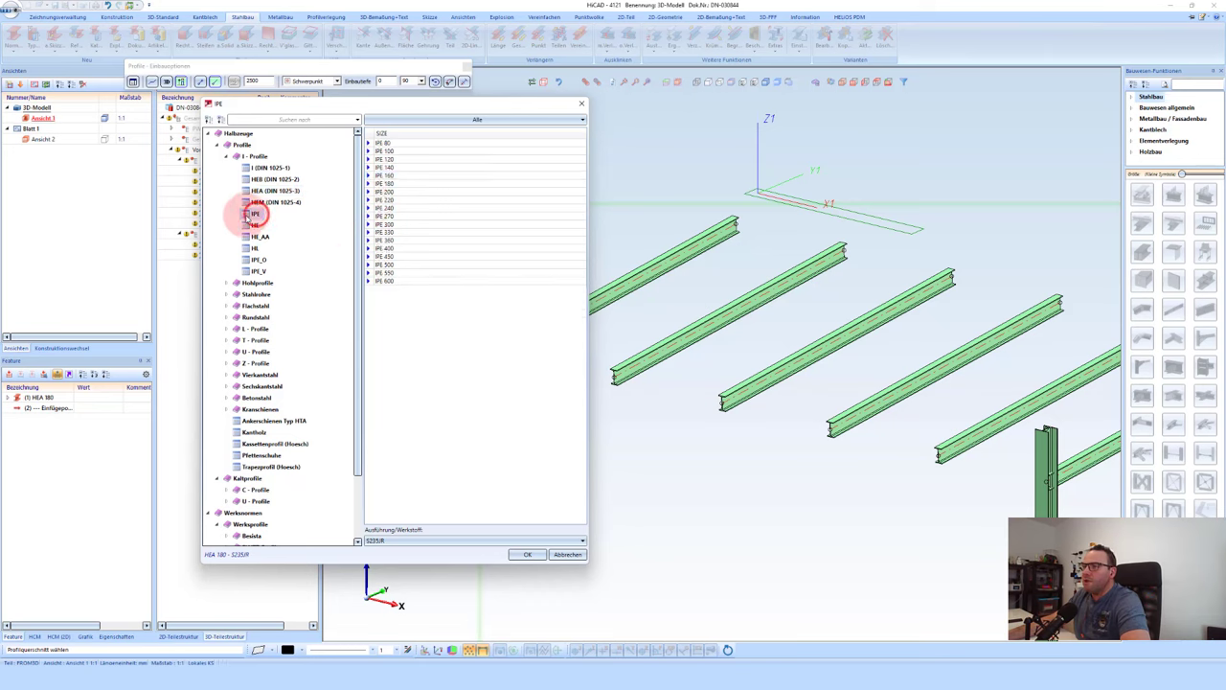
click(384, 216)
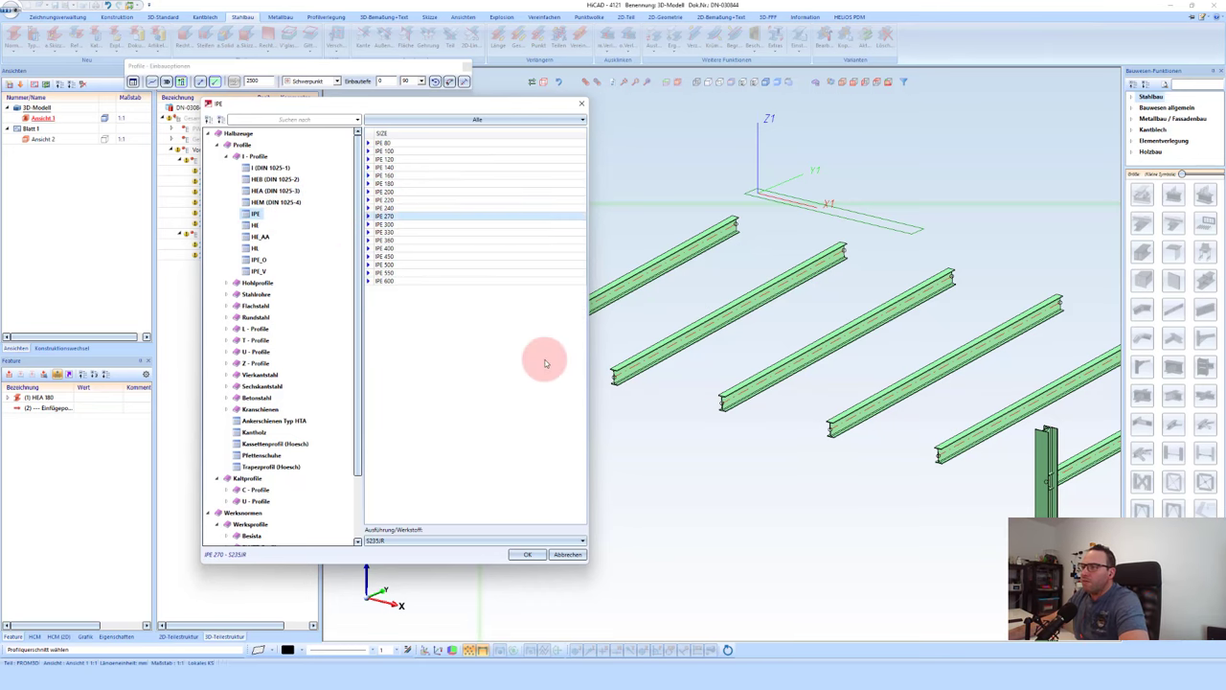
click(388, 209)
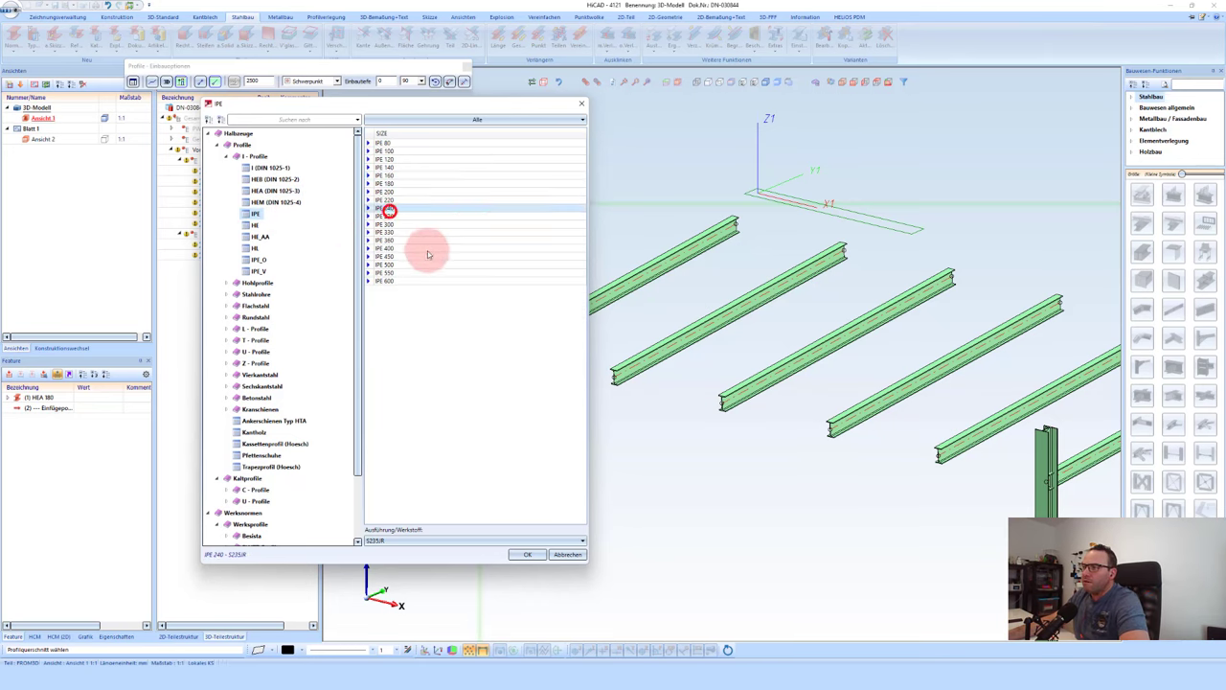
click(524, 557)
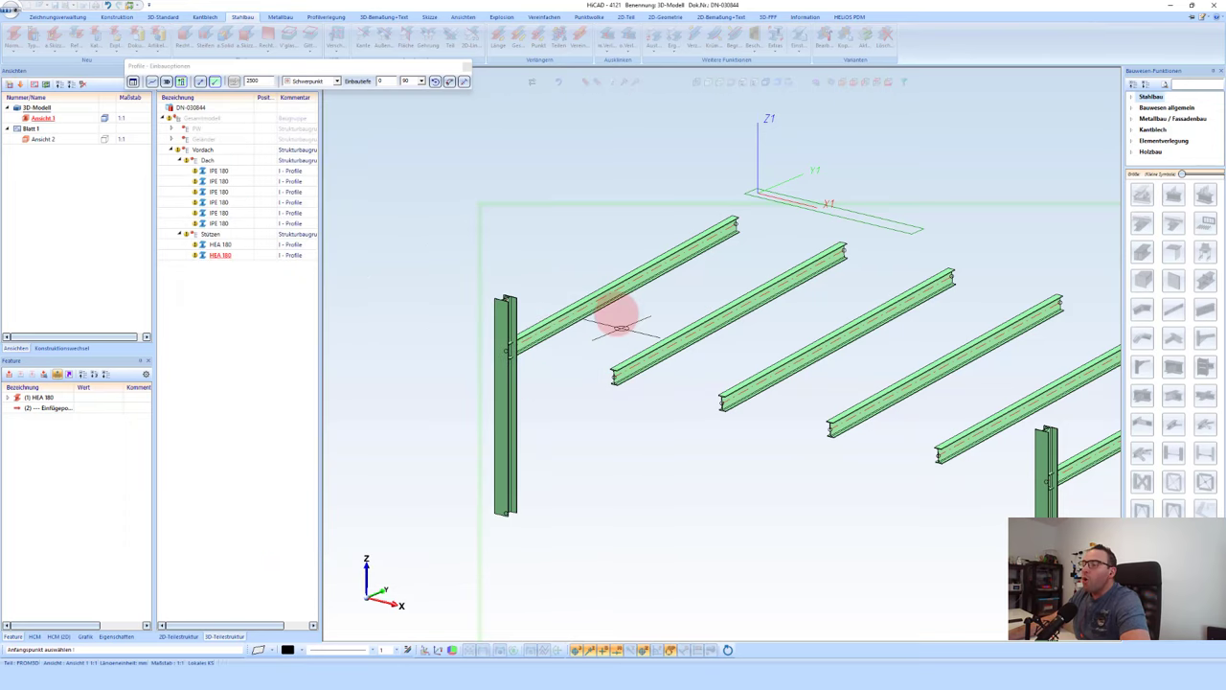
Step: Place the IPE 240 between the two HEA 180 columns and file it under Dach
click(218, 81)
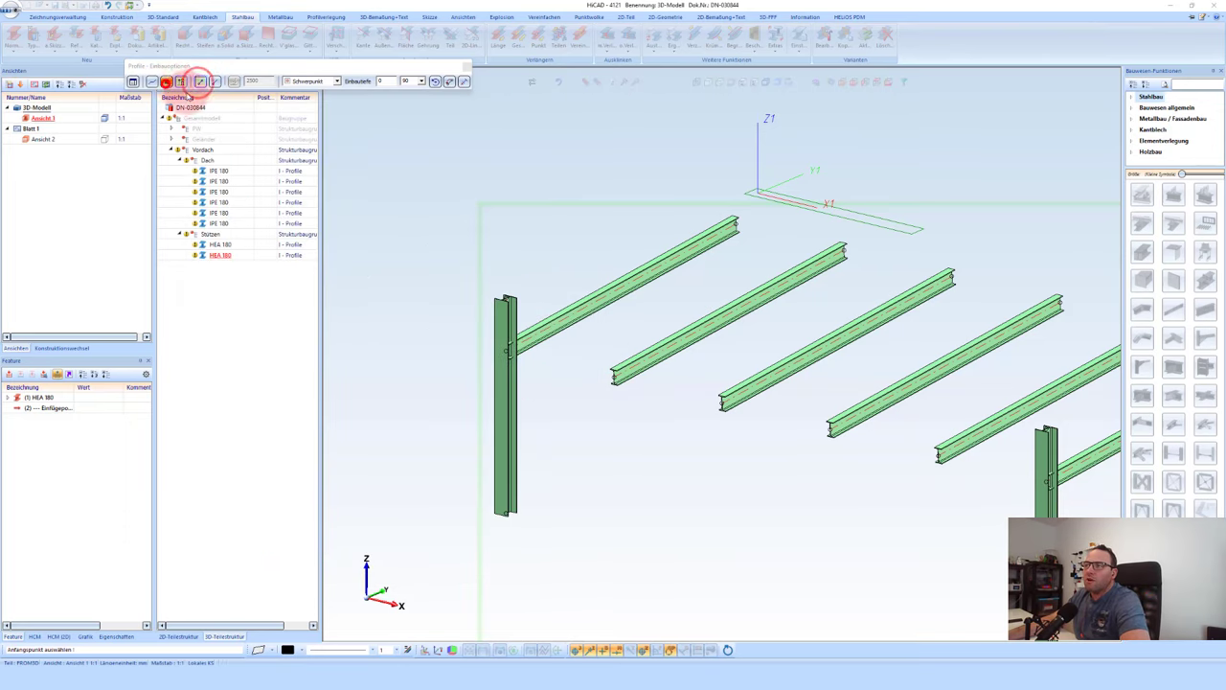
click(506, 351)
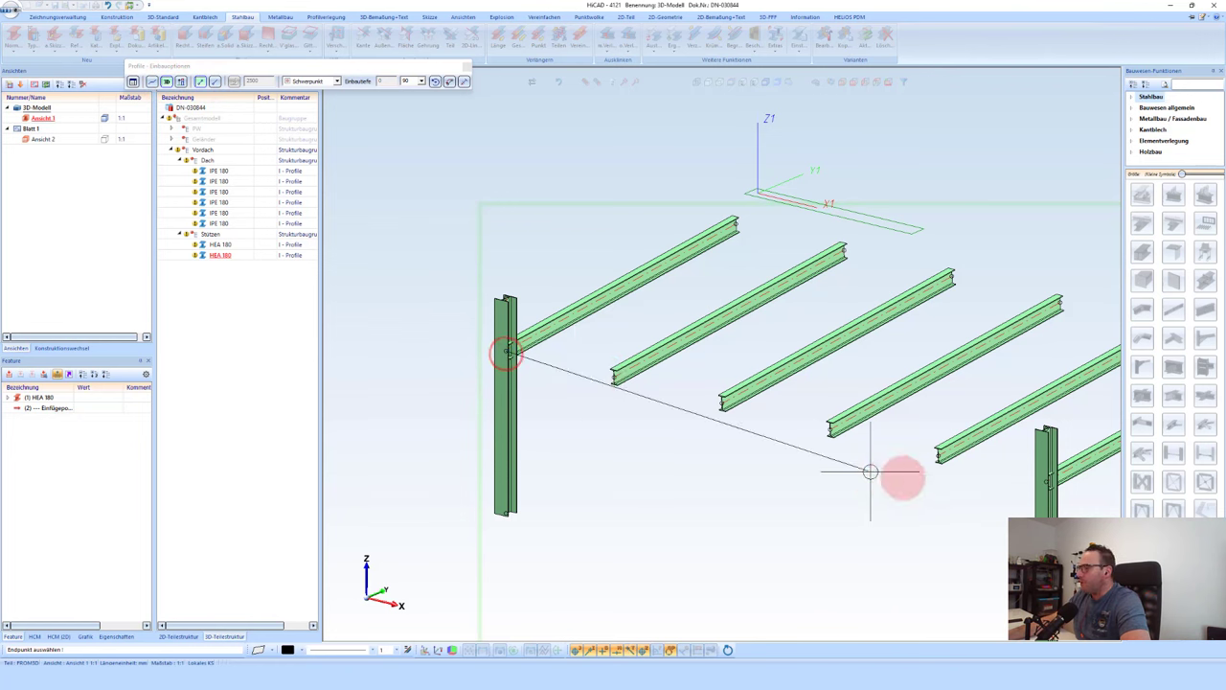
click(1049, 485)
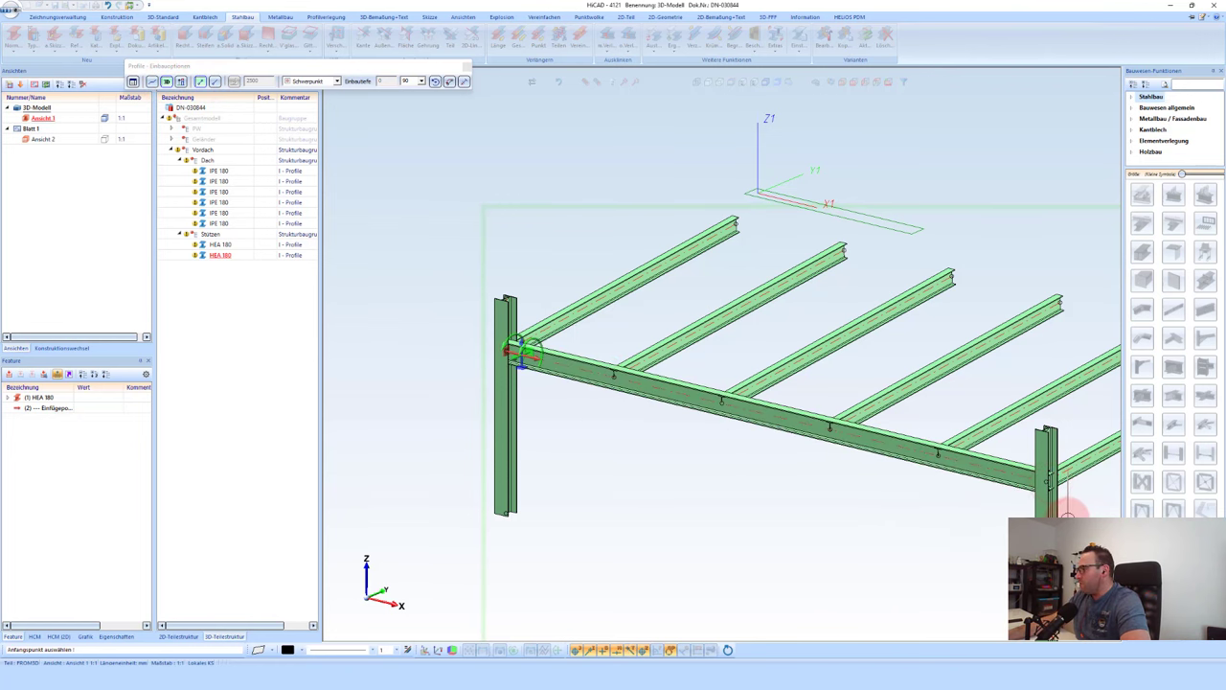
scroll(1078, 508, up, 2)
middle_click(976, 401)
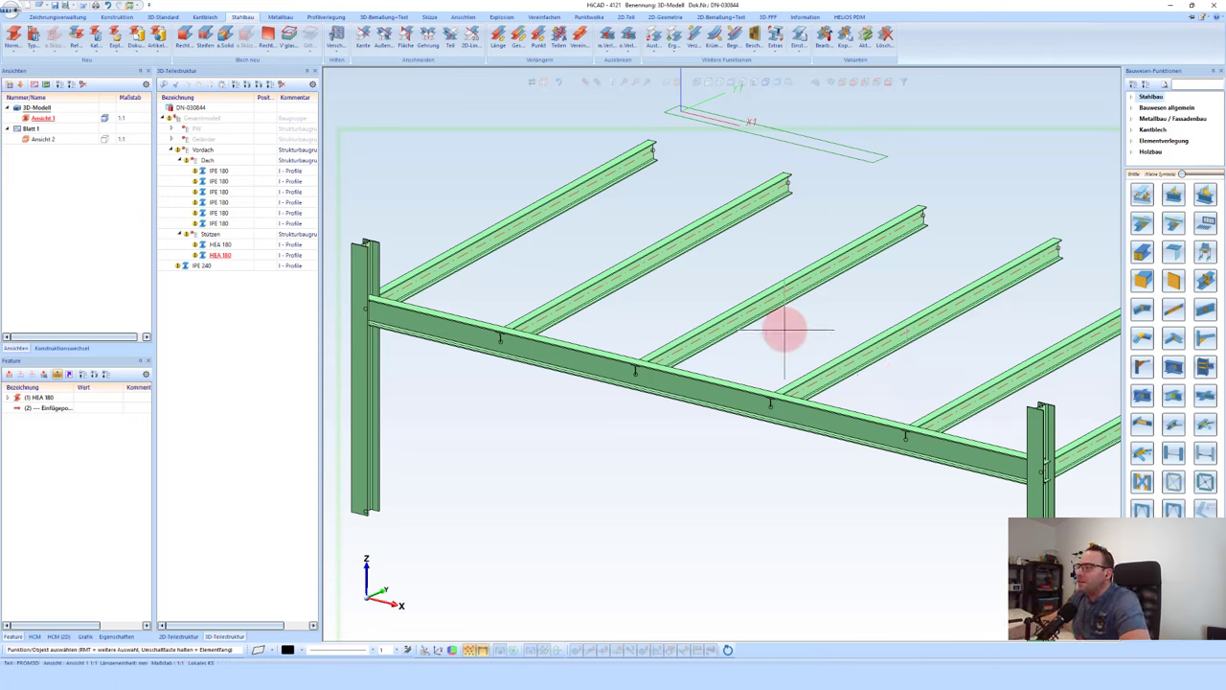
click(201, 266)
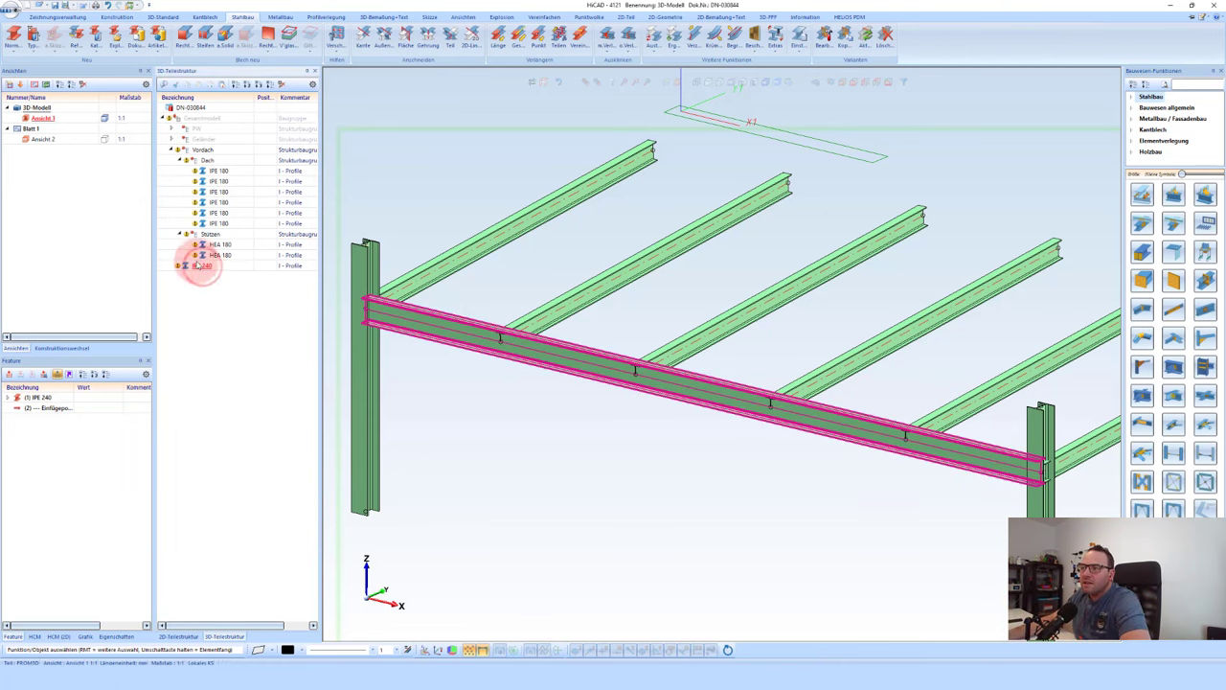
mouse_move(199, 266)
mouse_down()
mouse_move(210, 177)
mouse_move(484, 263)
mouse_up()
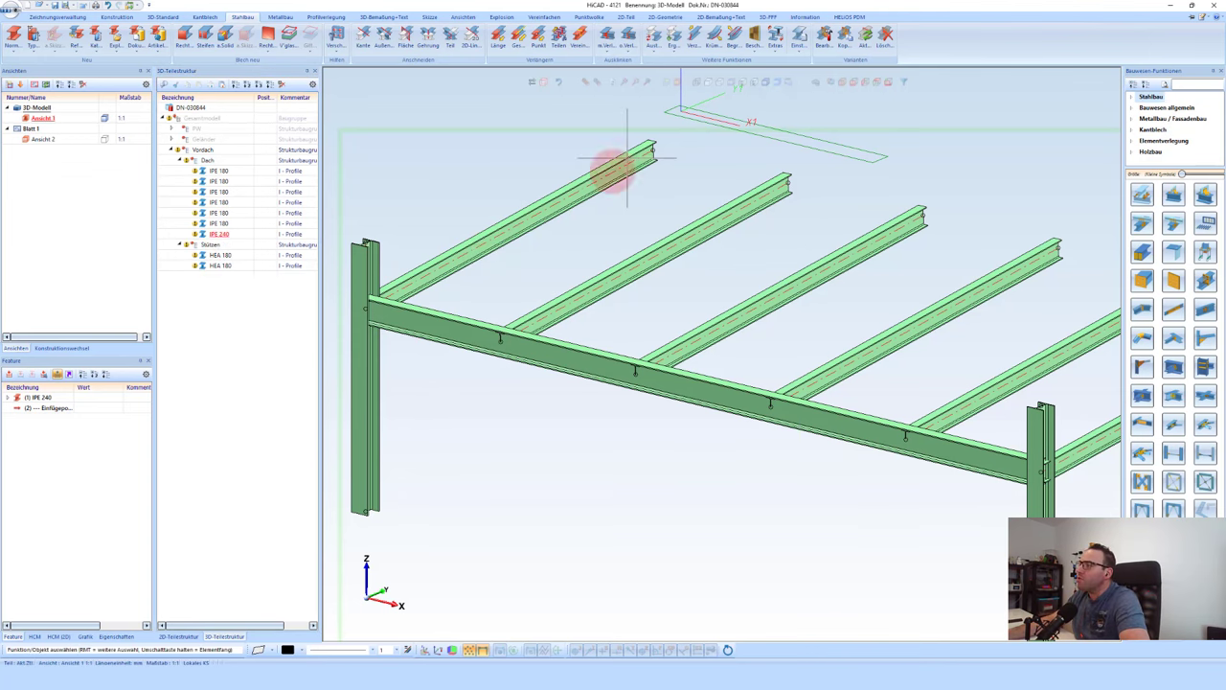
Step: In front view, draw a vertical section line across the eave beam
click(854, 82)
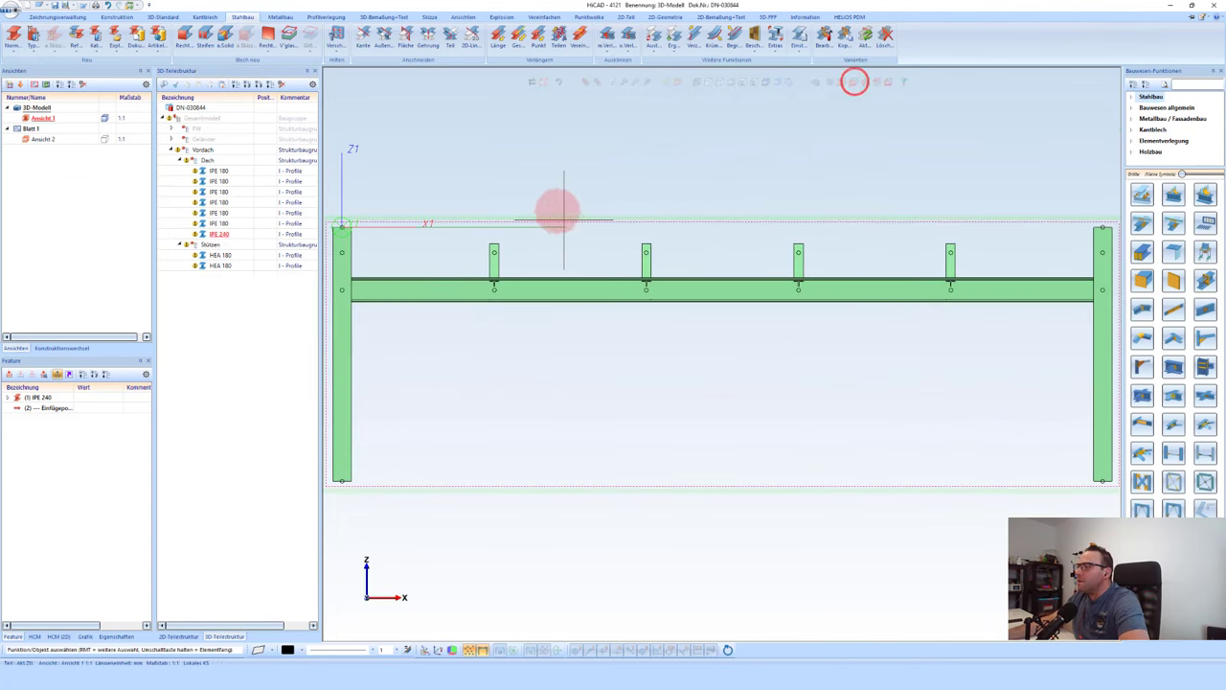
right_click(778, 271)
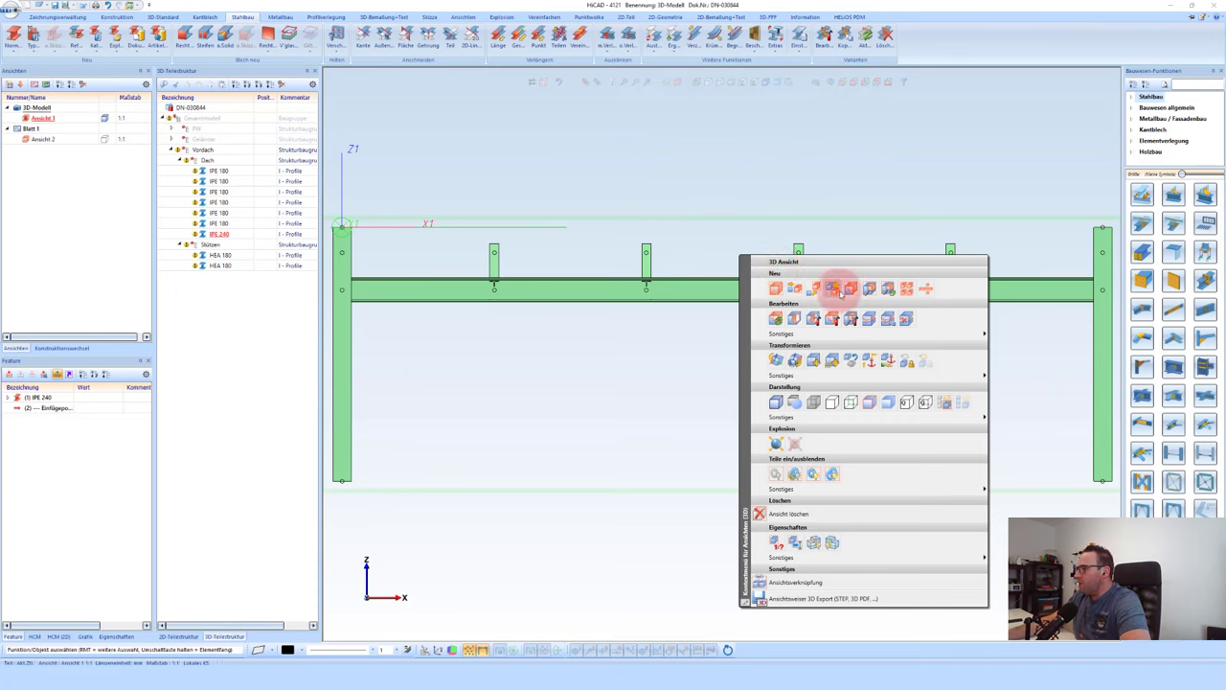
click(850, 291)
click(106, 31)
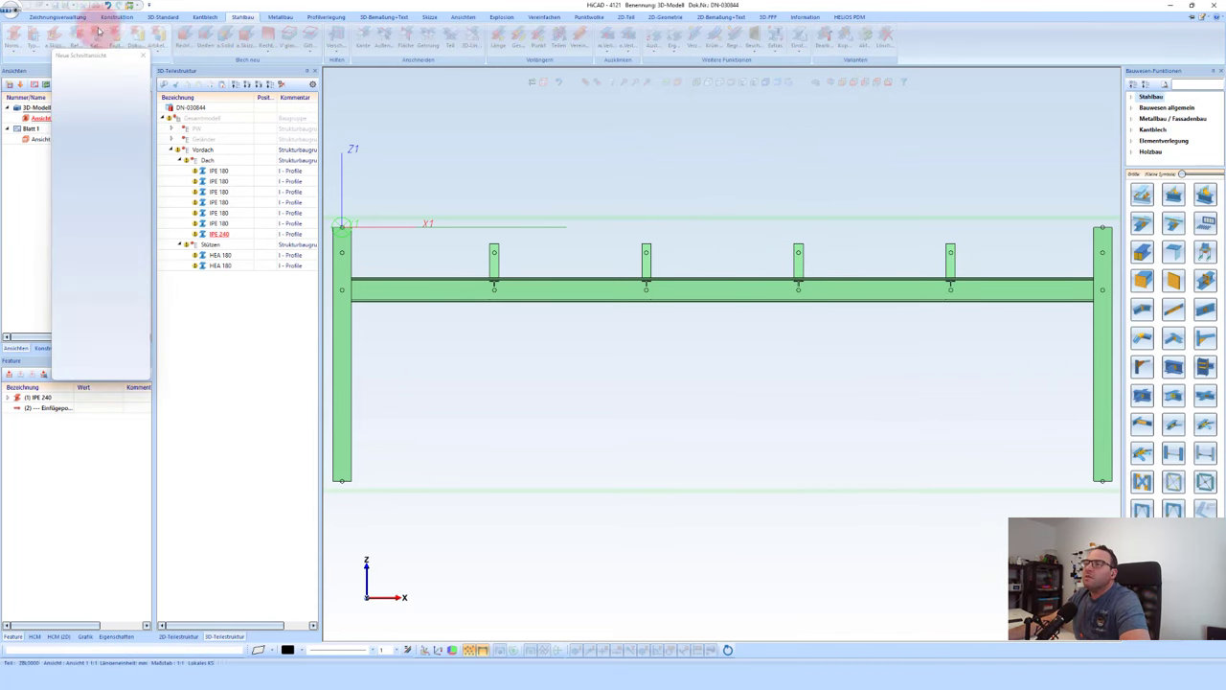
click(113, 35)
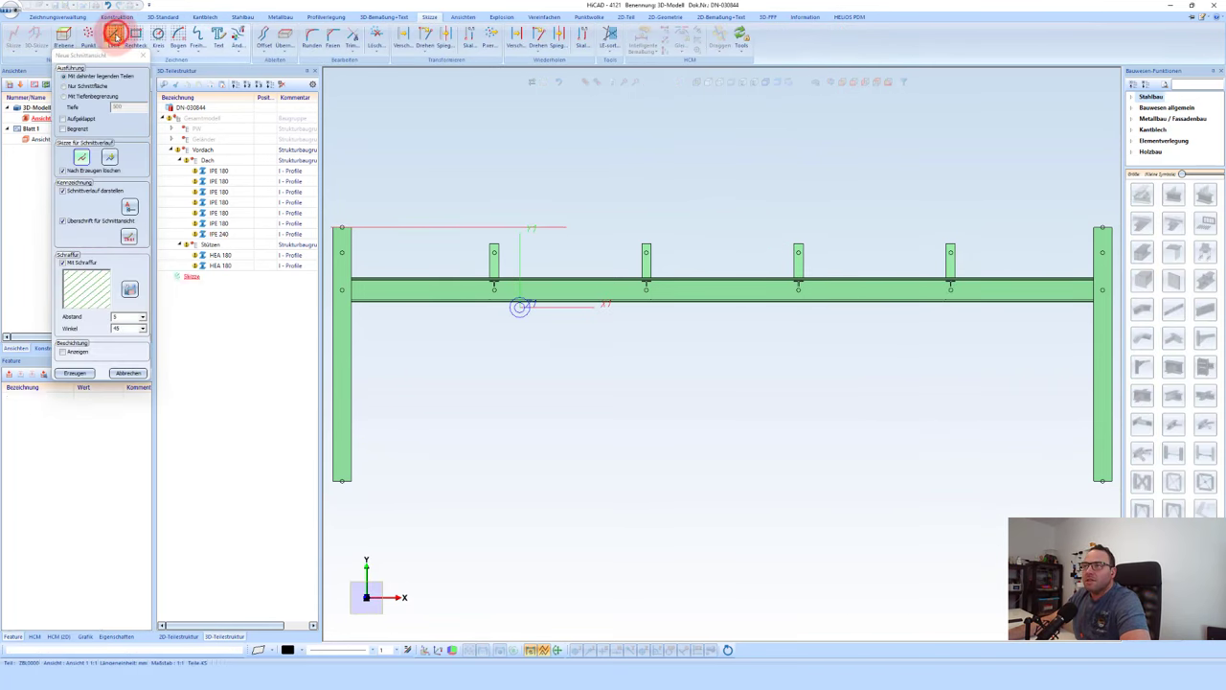
click(565, 208)
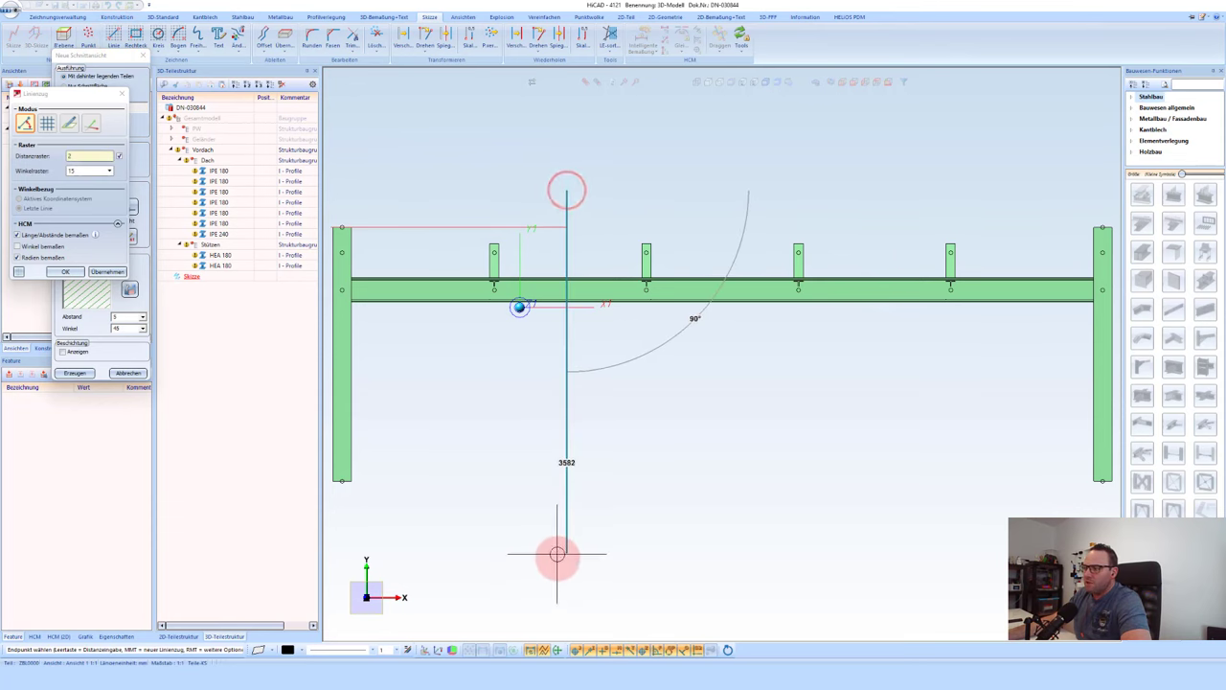
click(560, 558)
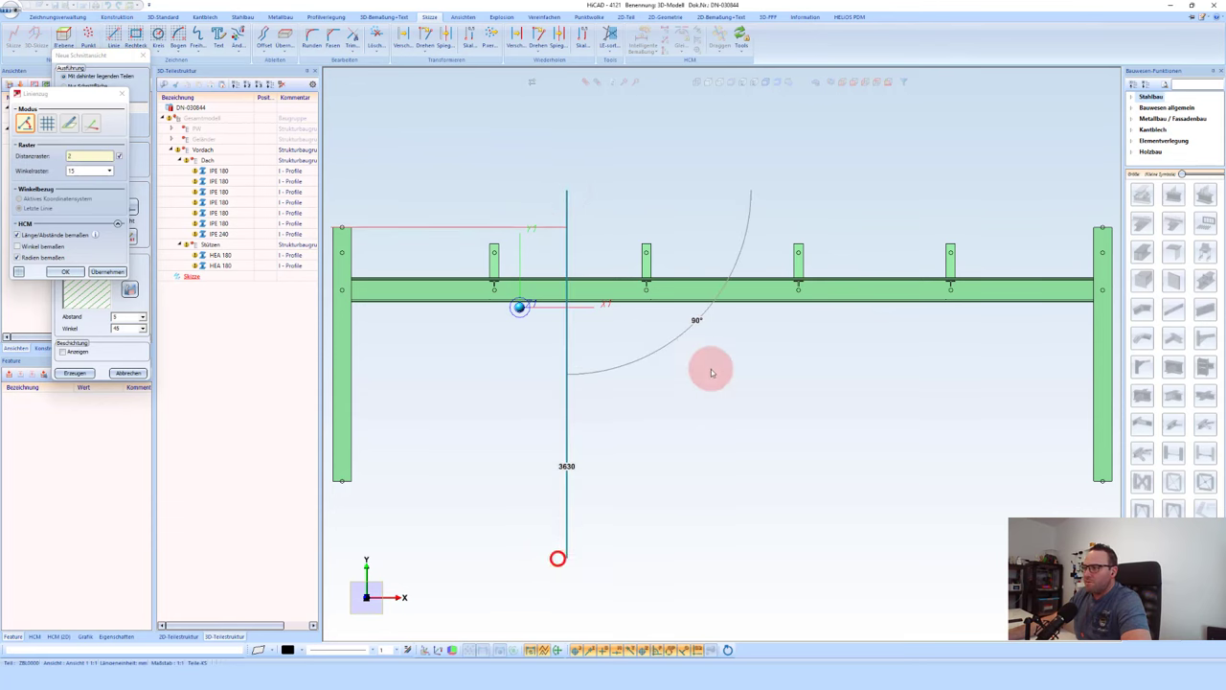
Step: Create section view A, place it beside the front view, and switch into it
click(75, 373)
scroll(805, 227, down, 3)
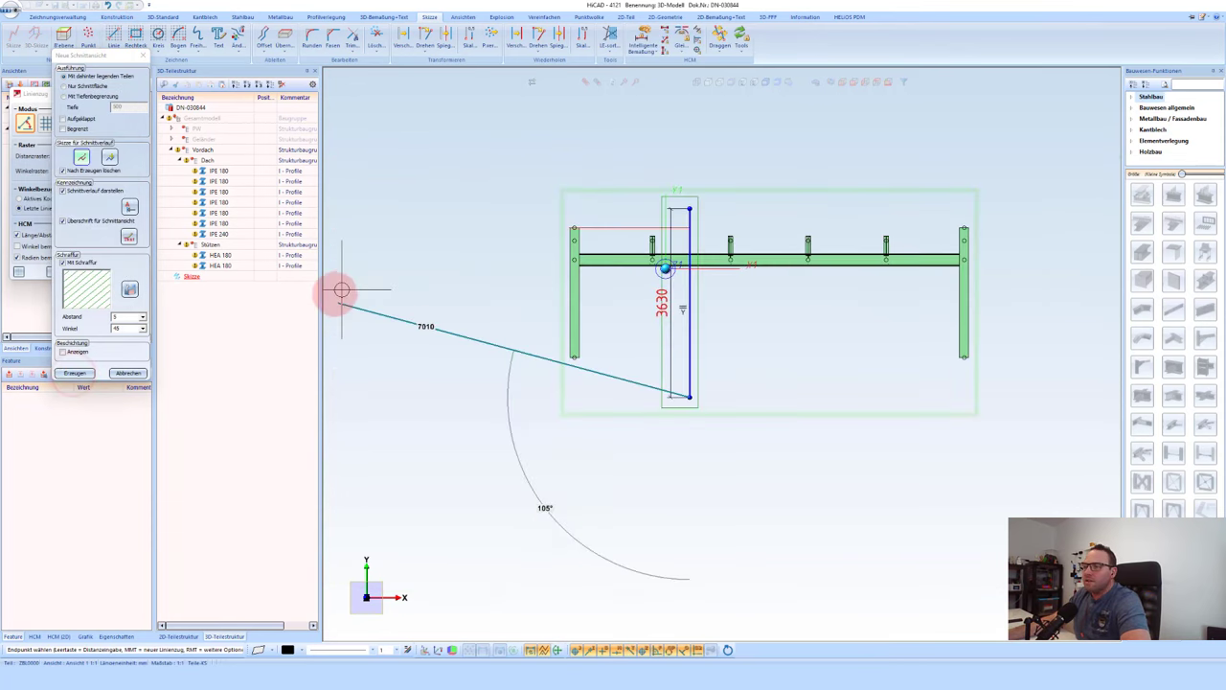
click(77, 373)
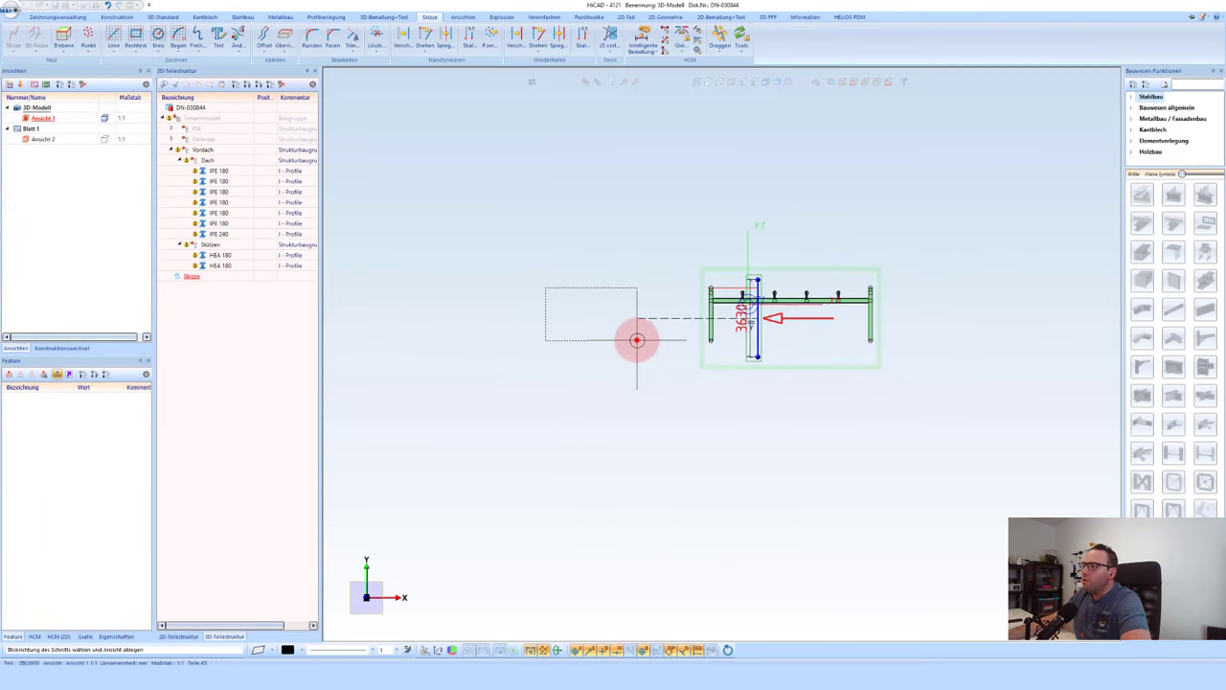
click(637, 340)
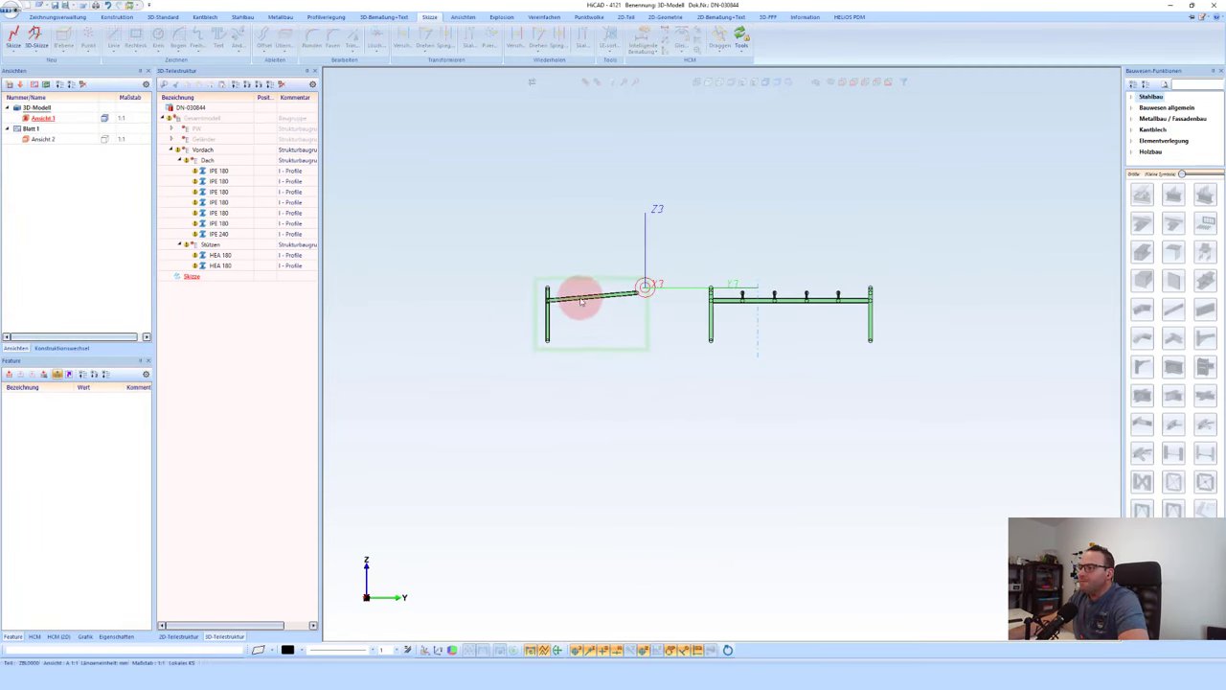
click(513, 300)
scroll(515, 298, up, 5)
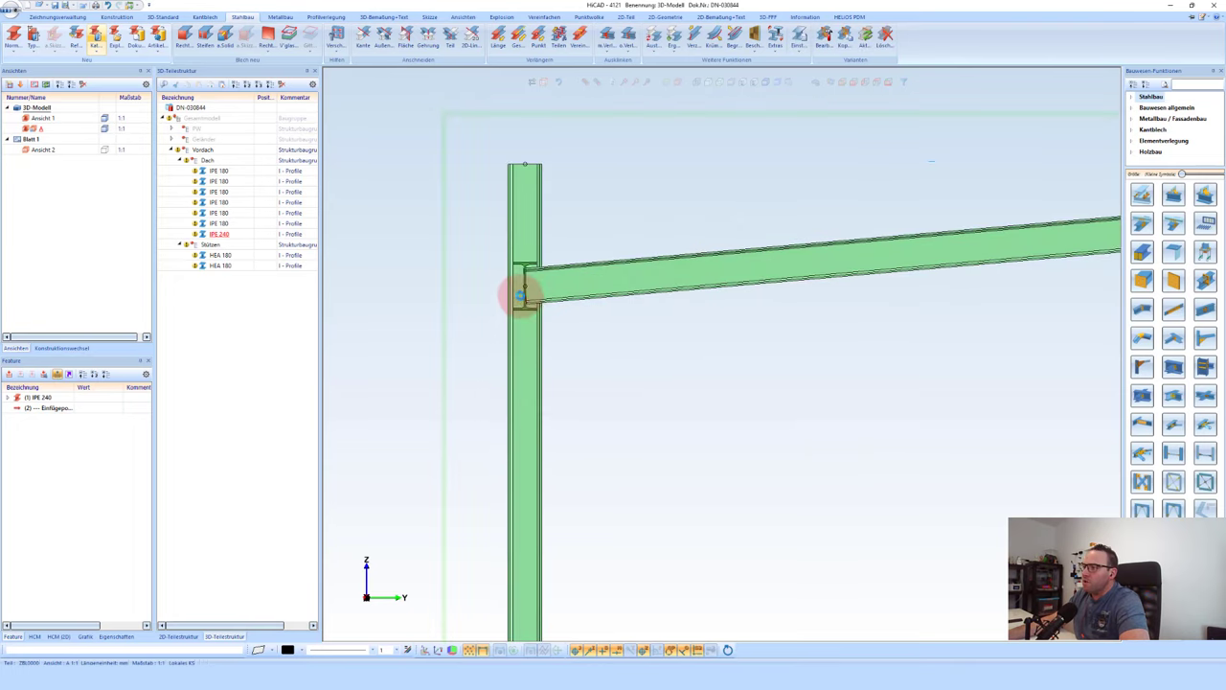
Step: Select the IPE 180 roof beams in section view A
scroll(517, 280, up, 3)
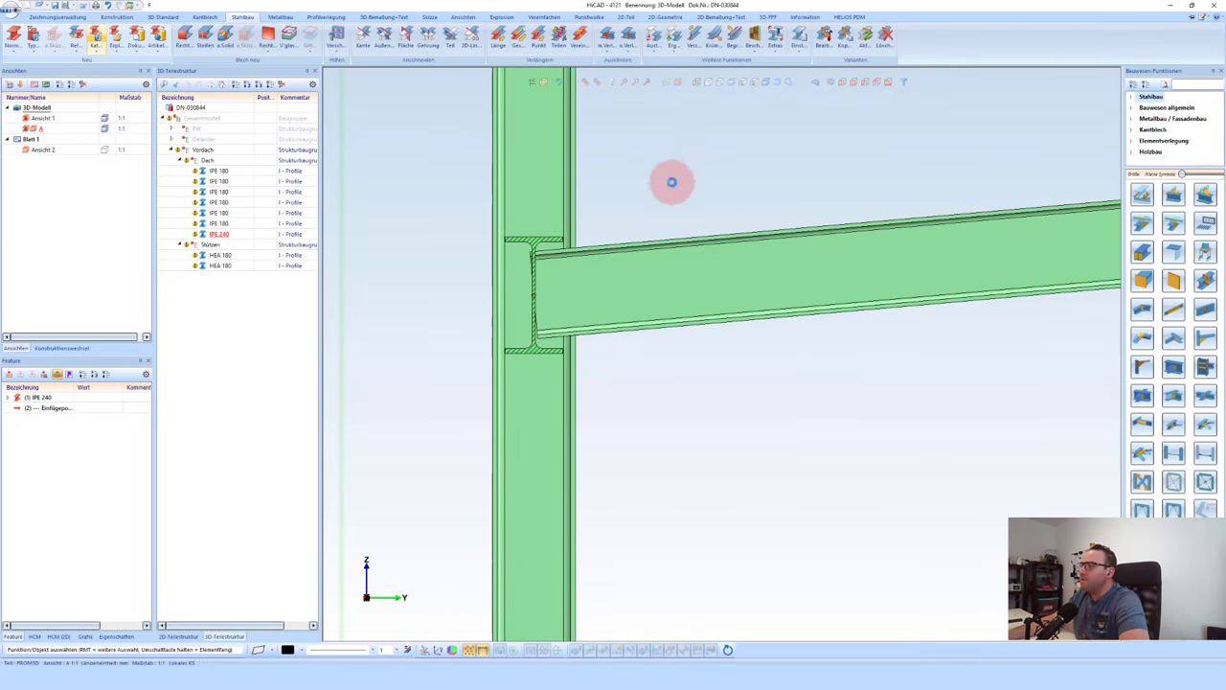
click(222, 171)
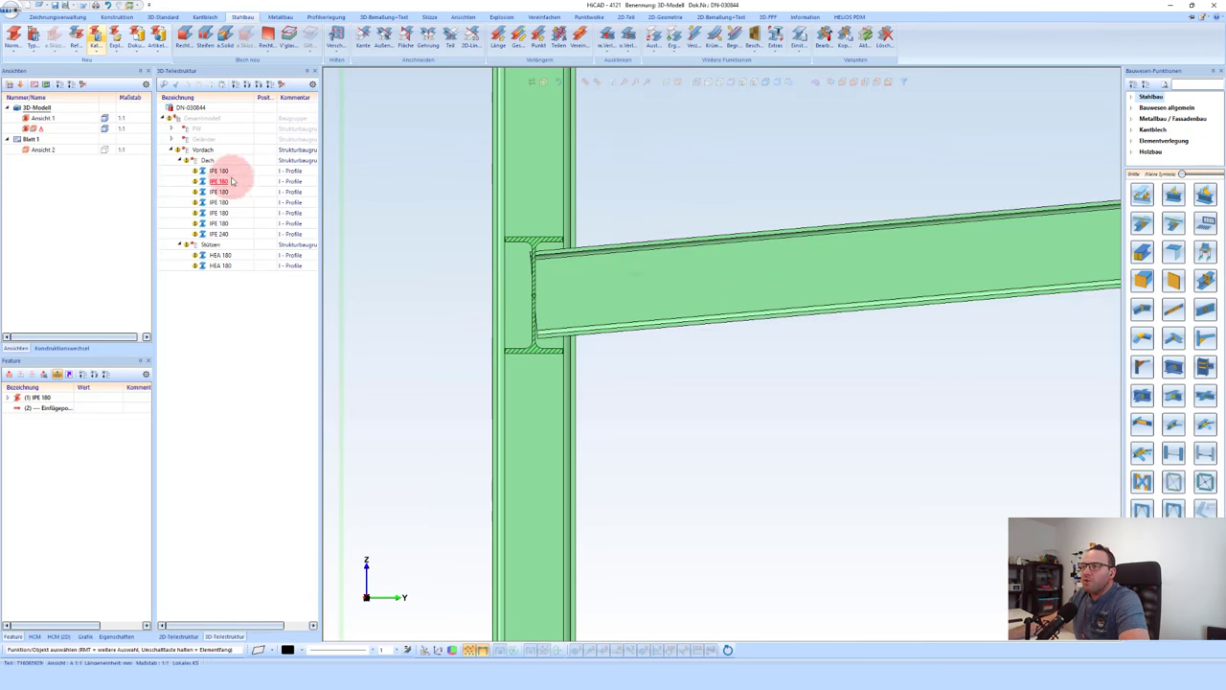
shift+click(221, 224)
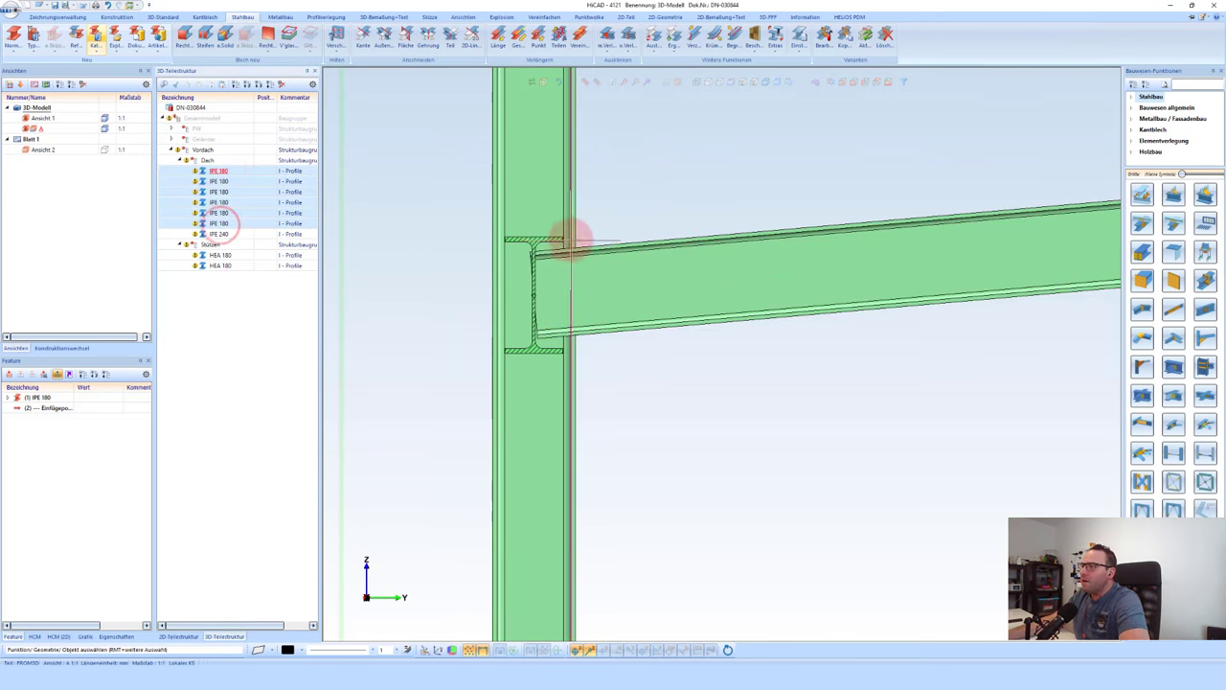
right_click(651, 260)
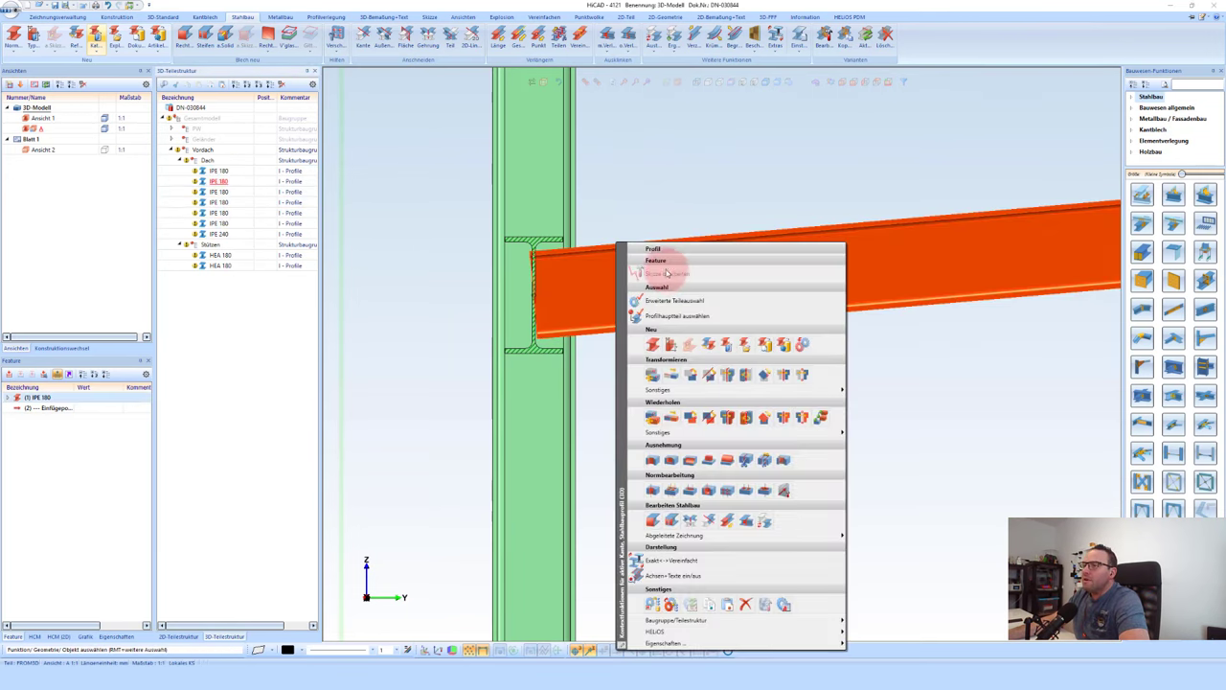
click(692, 153)
click(219, 170)
shift+click(223, 223)
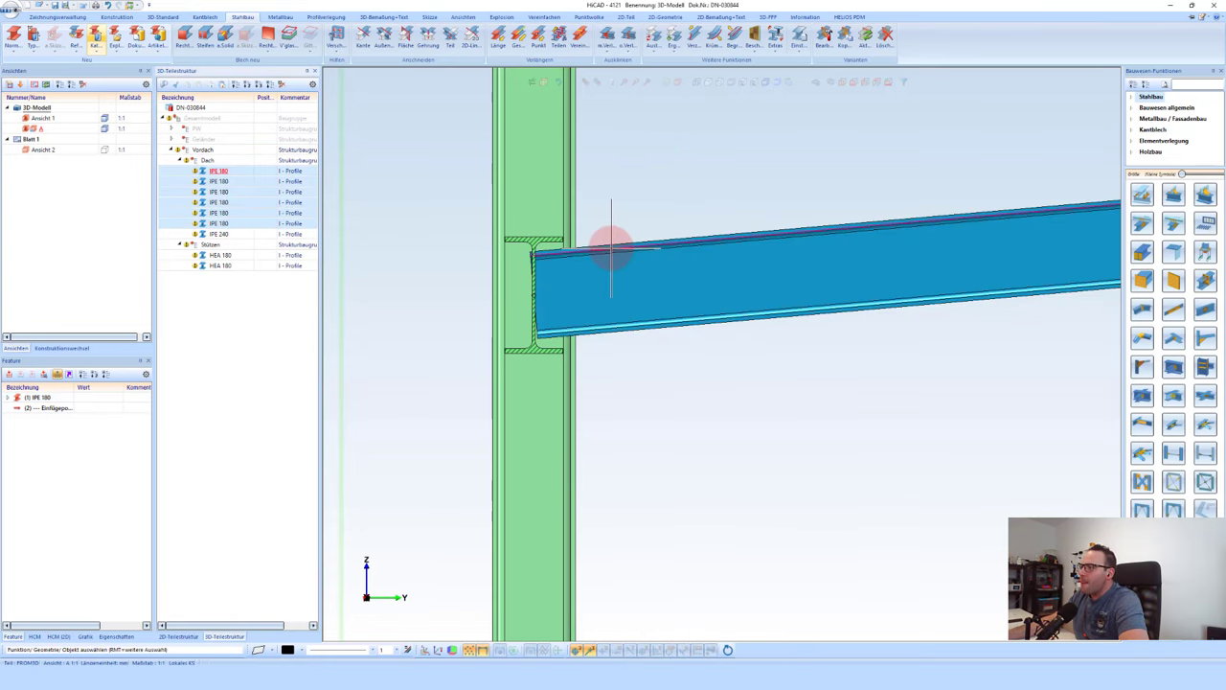
scroll(565, 251, up, 2)
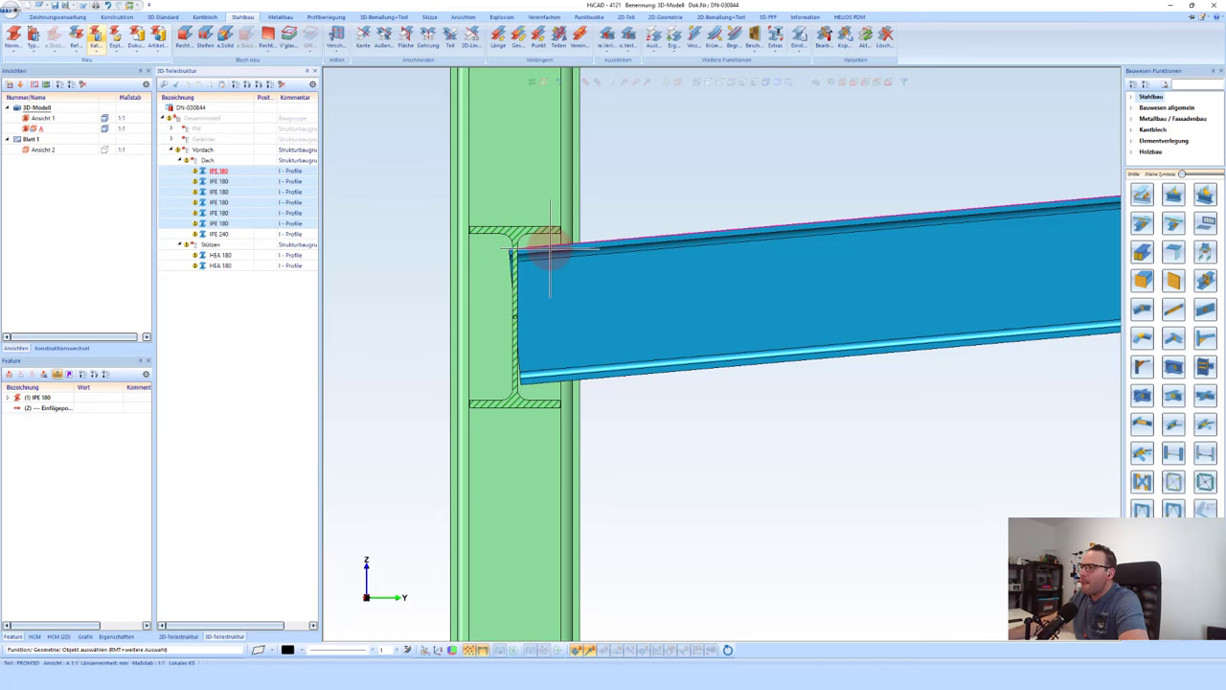
Step: Fit the IPE 180 roof beam's end against the IPE 240 eave beam with a Bearbeiten Stahlbau function
right_click(551, 249)
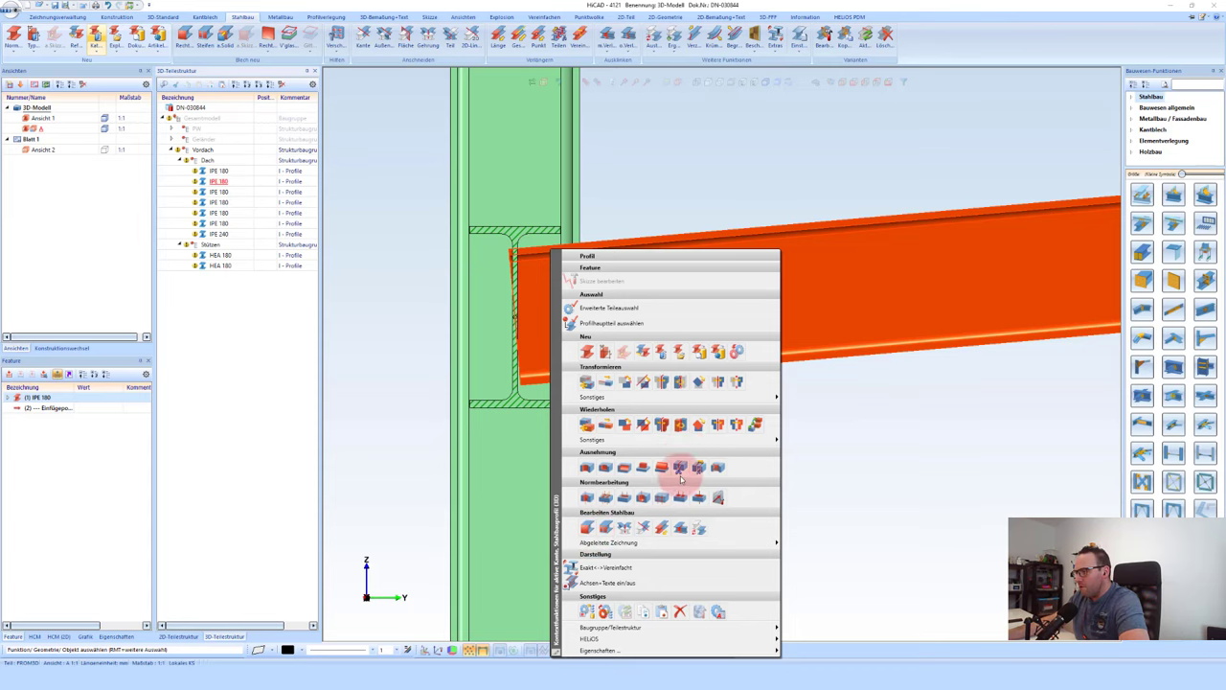
click(659, 529)
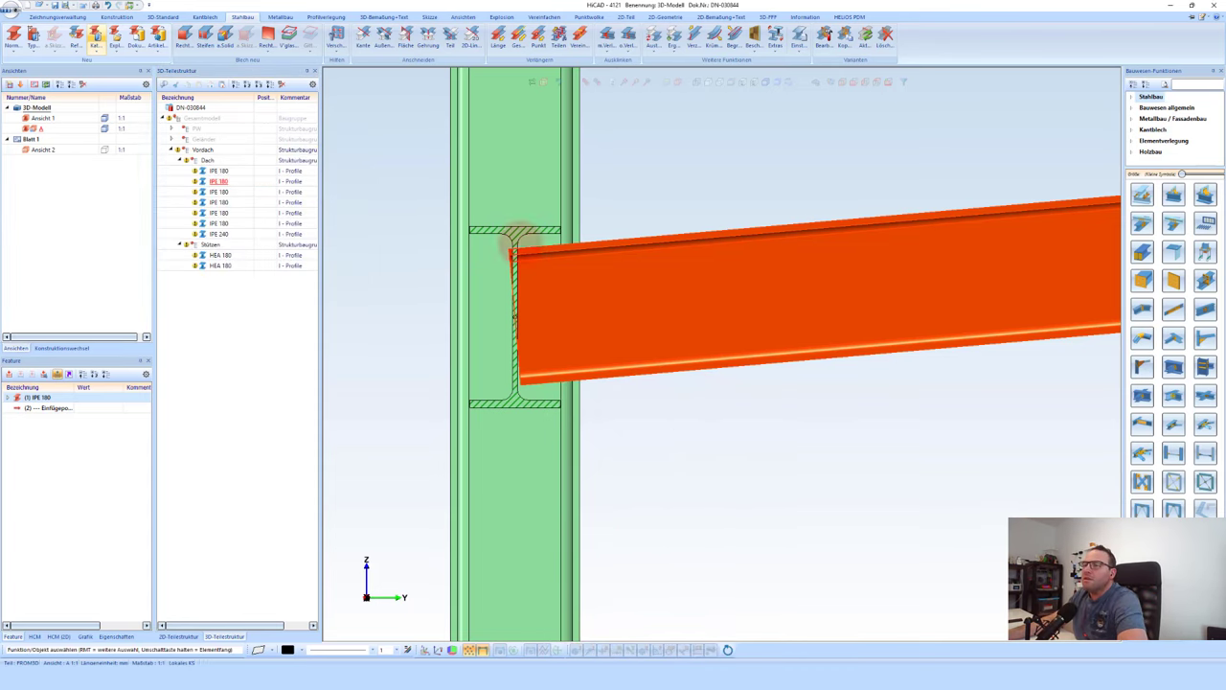
scroll(515, 310, down, 3)
scroll(442, 286, down, 3)
scroll(443, 285, down, 2)
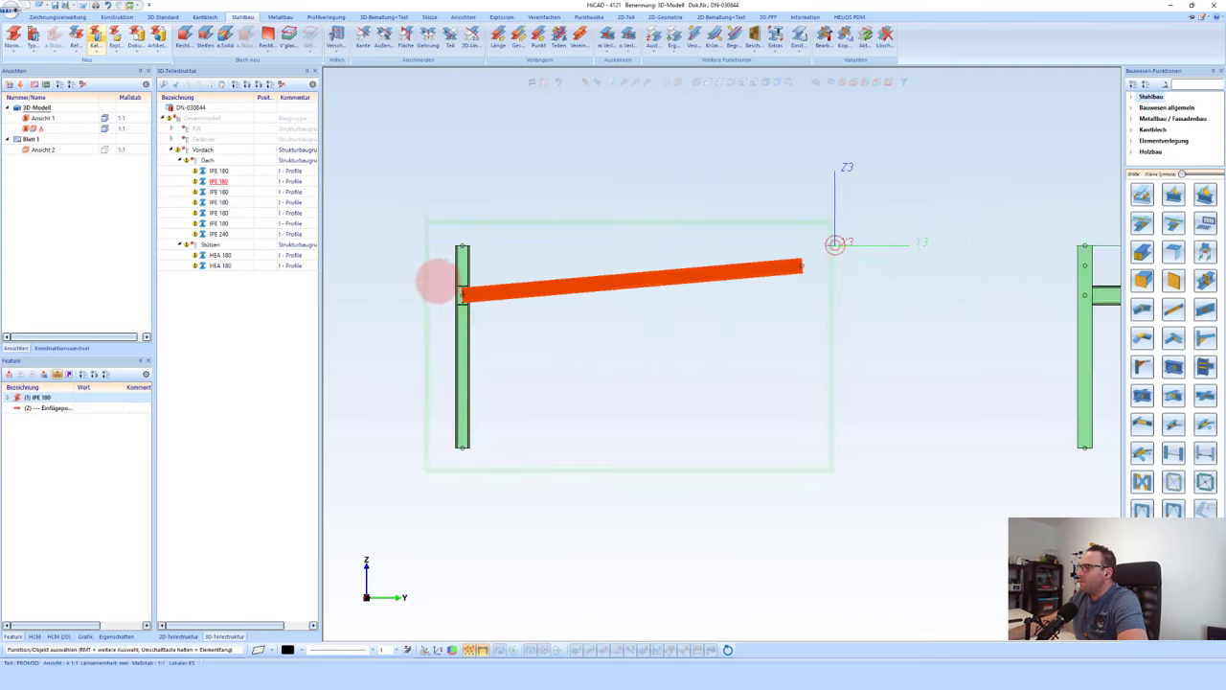
scroll(852, 284, up, 3)
middle_drag(847, 307, 815, 323)
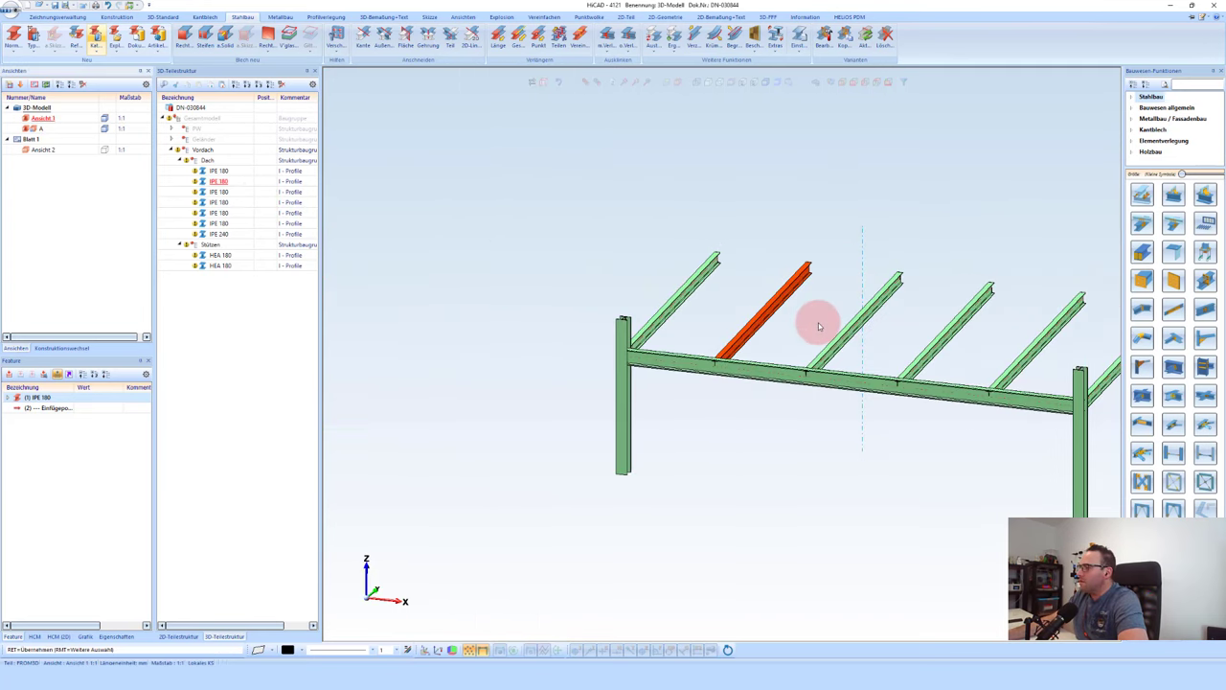
click(631, 336)
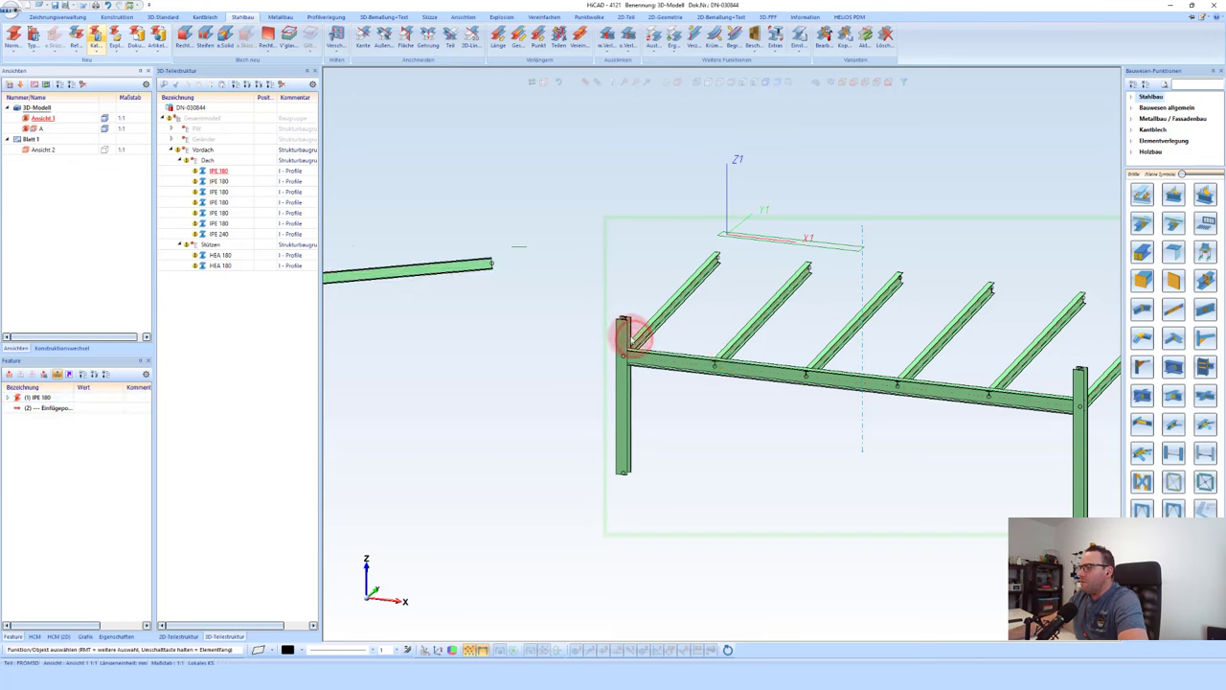
shift+click(221, 223)
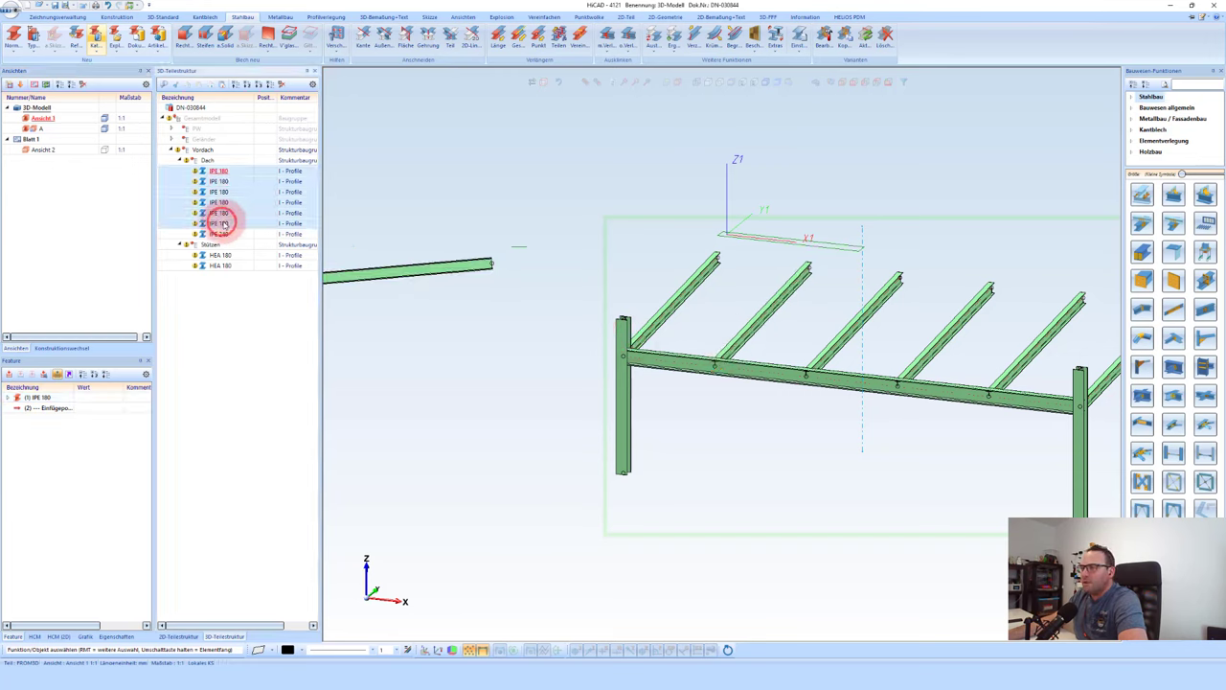
click(729, 354)
right_click(724, 352)
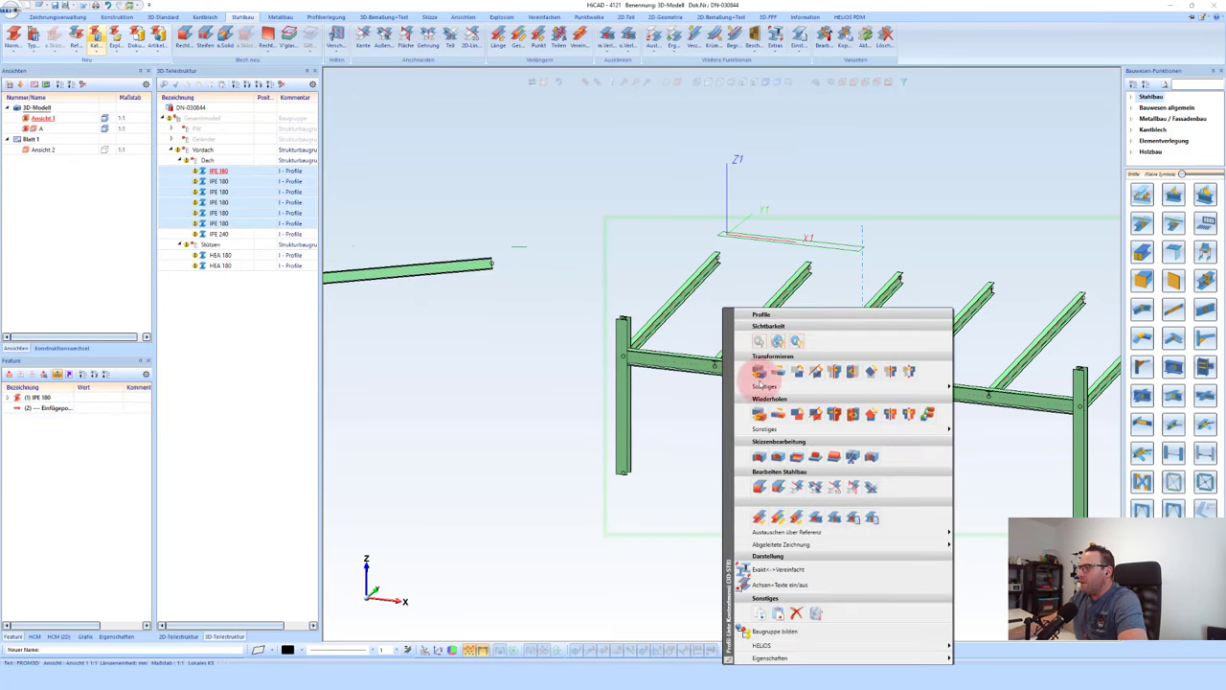
click(762, 511)
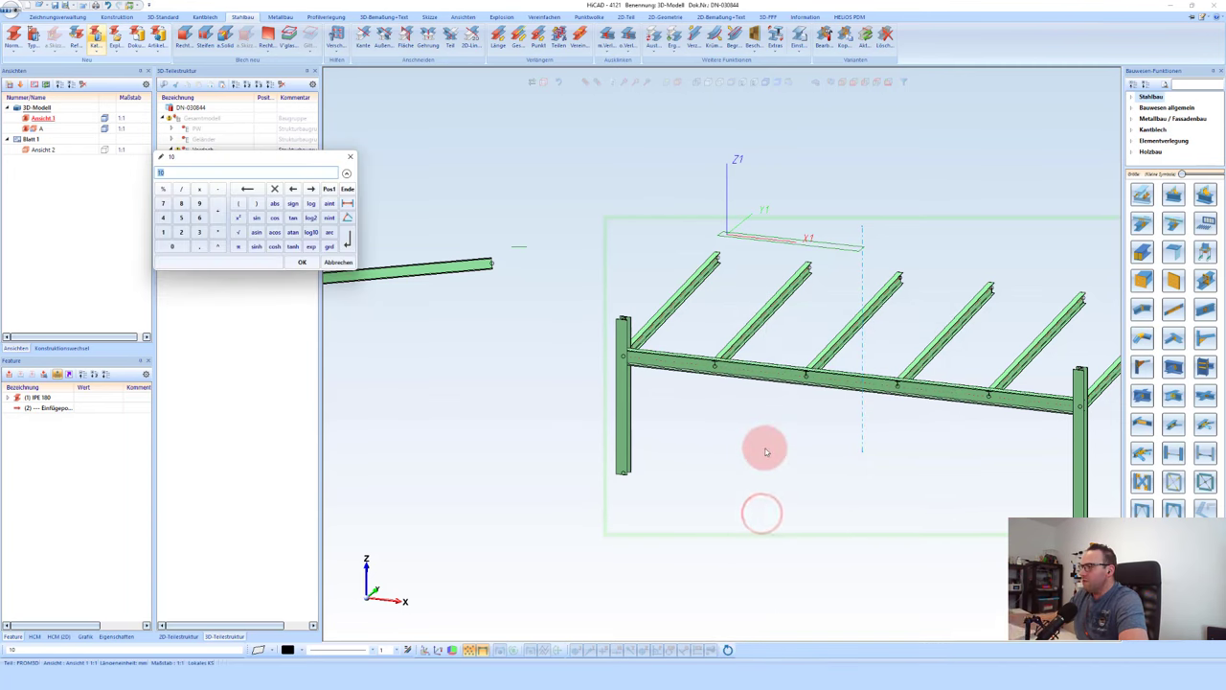
key(Return)
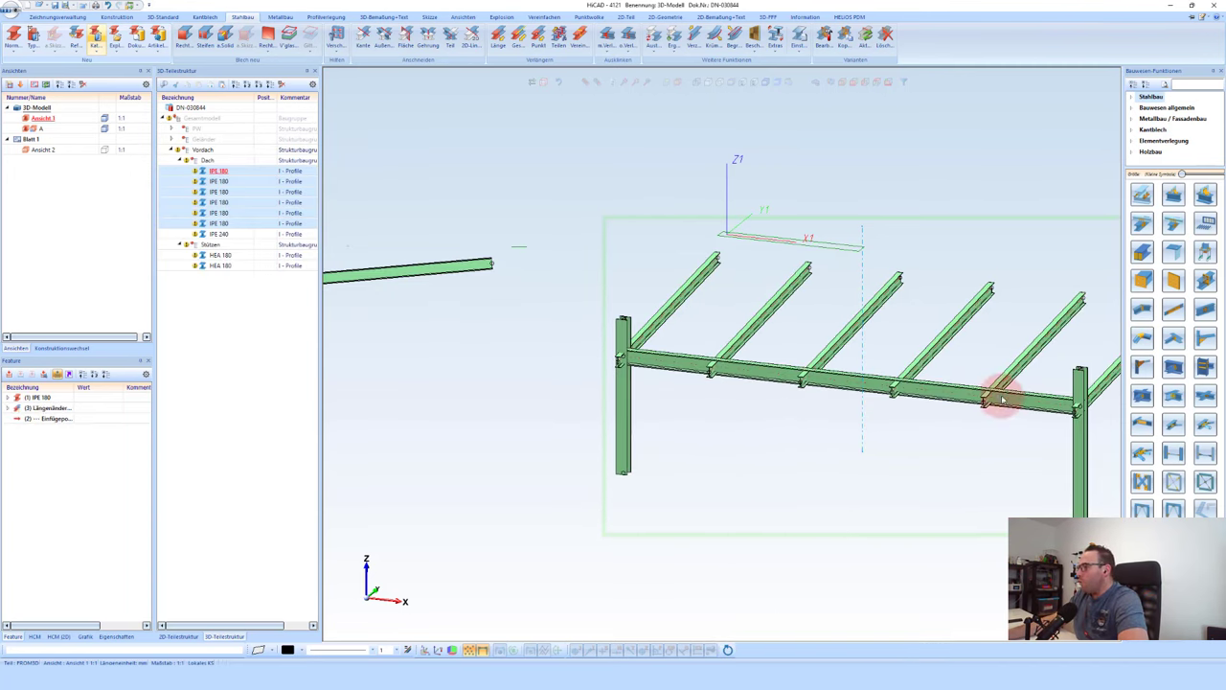
scroll(996, 401, up, 1)
scroll(987, 406, up, 2)
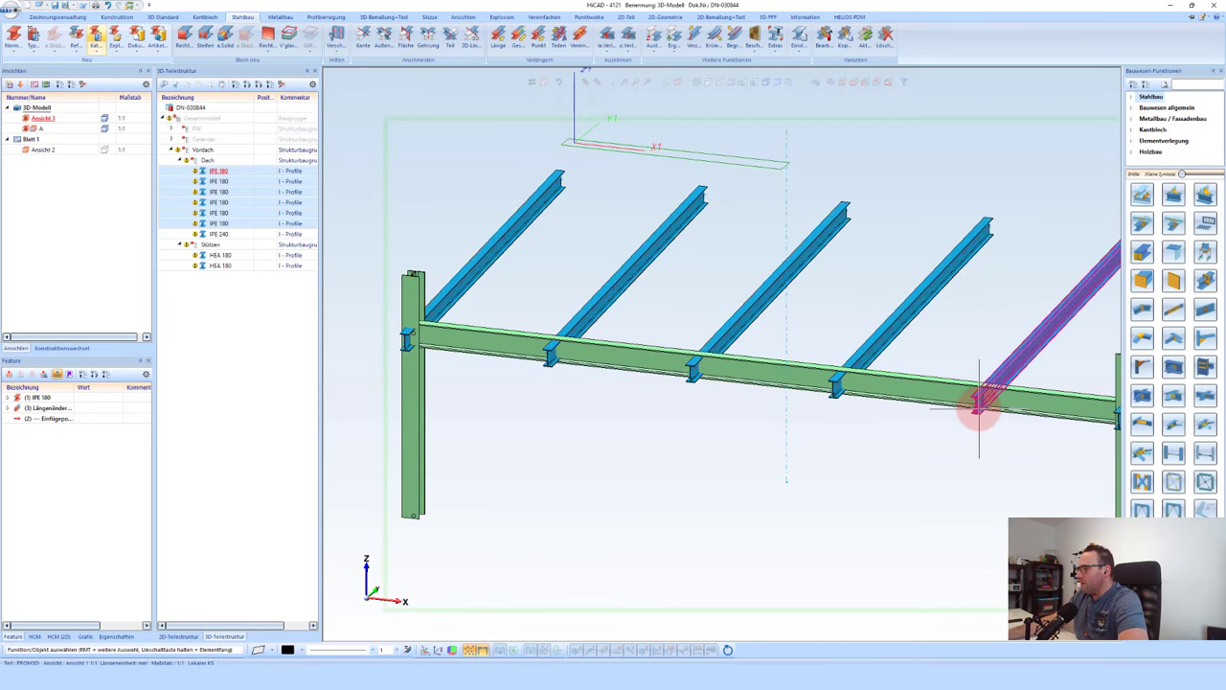
scroll(958, 436, down, 3)
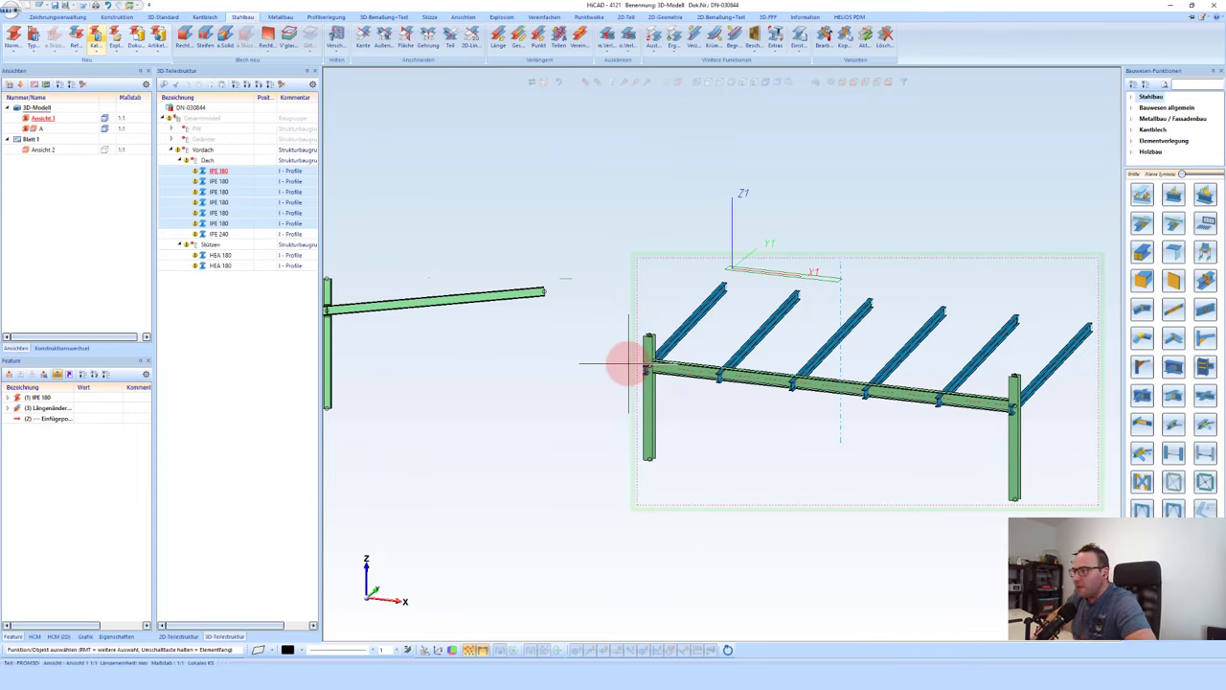
key(Escape)
scroll(564, 265, down, 3)
scroll(517, 254, up, 3)
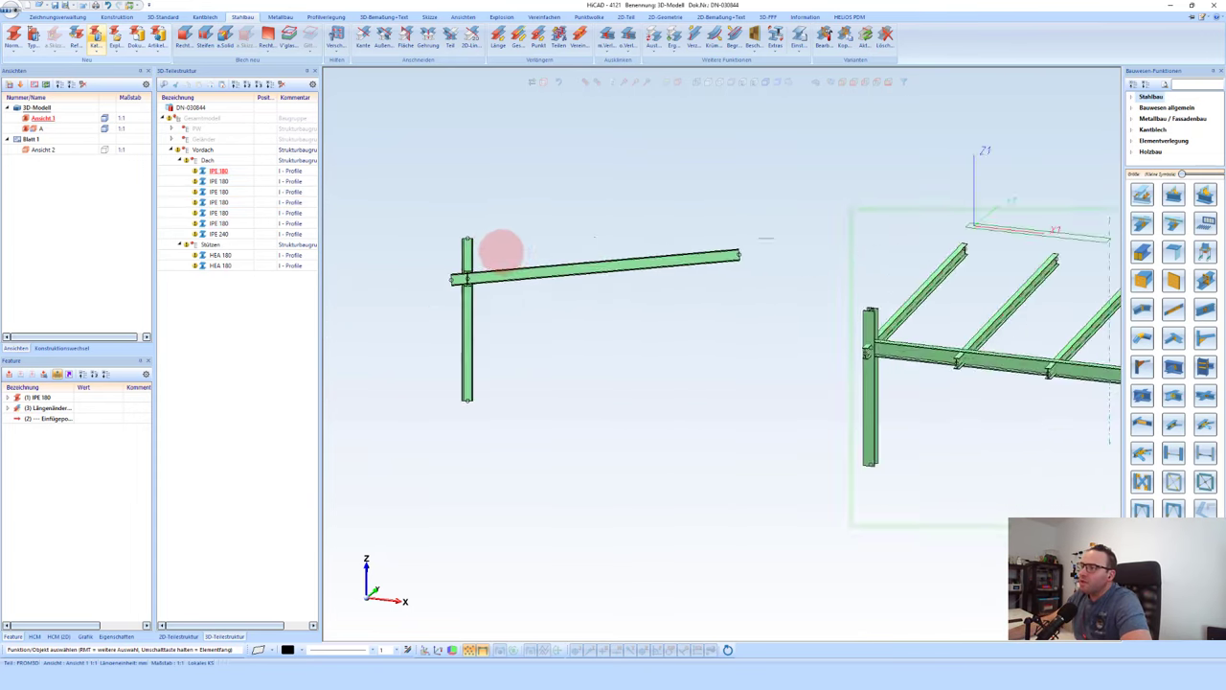
scroll(501, 249, up, 3)
scroll(426, 278, up, 2)
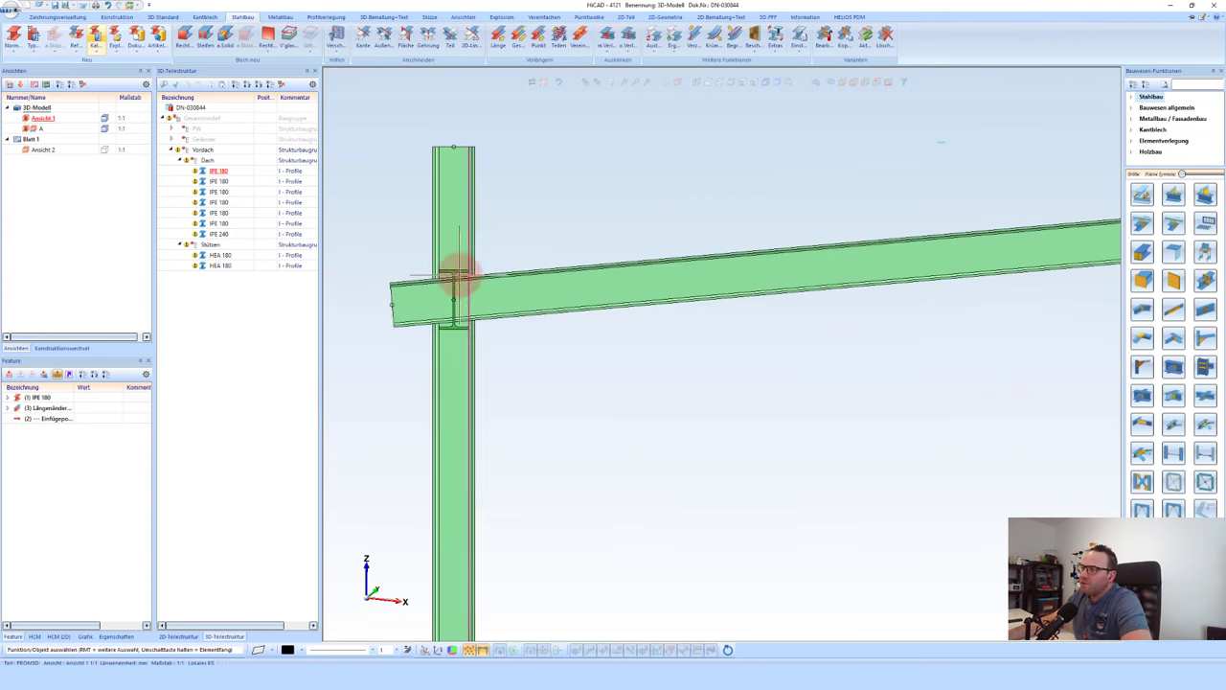
scroll(460, 261, up, 2)
scroll(474, 254, up, 2)
scroll(491, 307, up, 2)
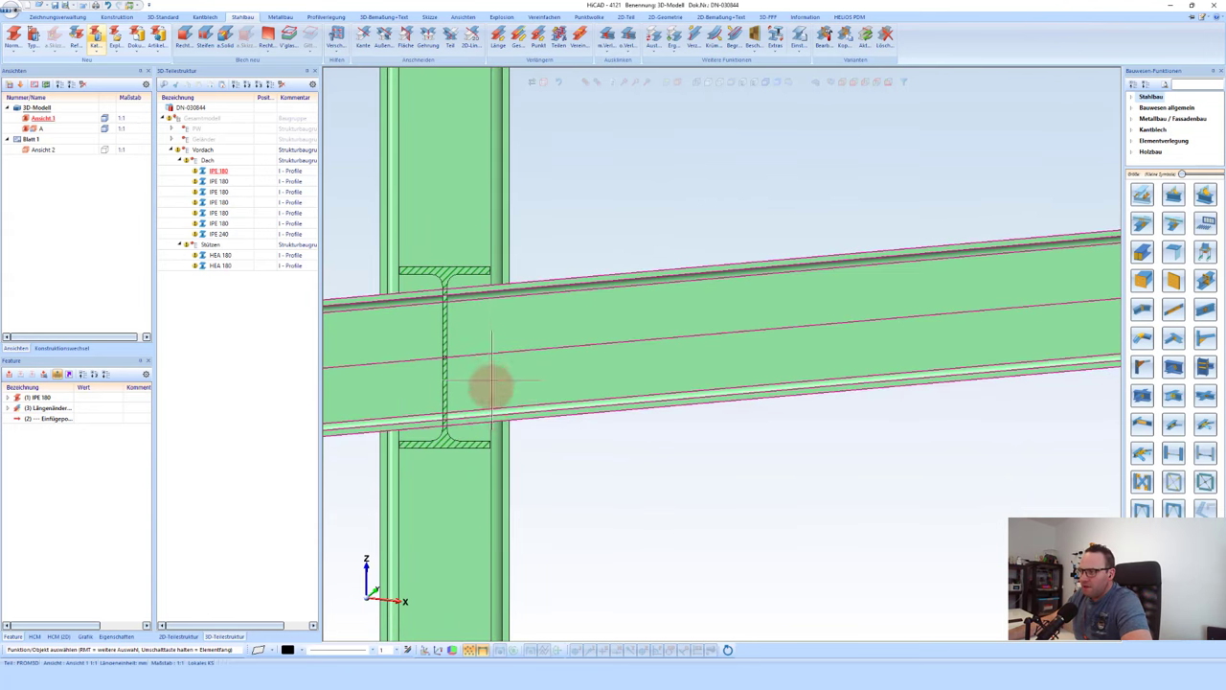
scroll(489, 307, down, 2)
scroll(482, 301, down, 2)
scroll(482, 301, down, 1)
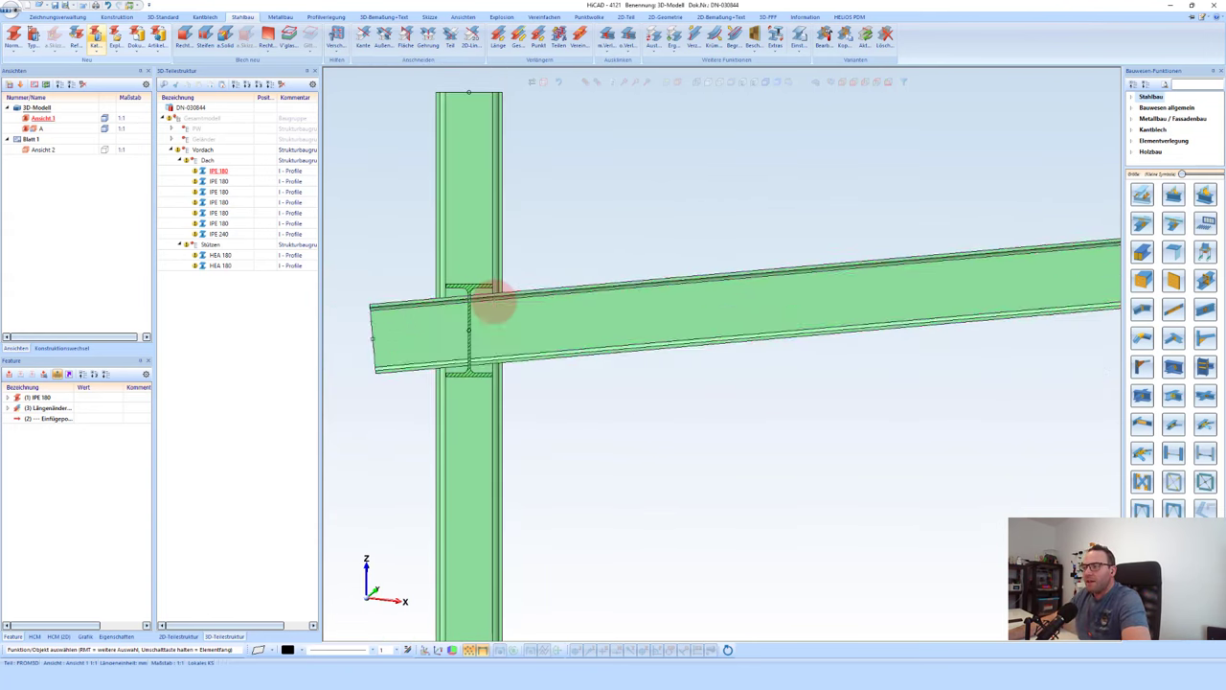
scroll(450, 280, down, 2)
scroll(450, 280, down, 2)
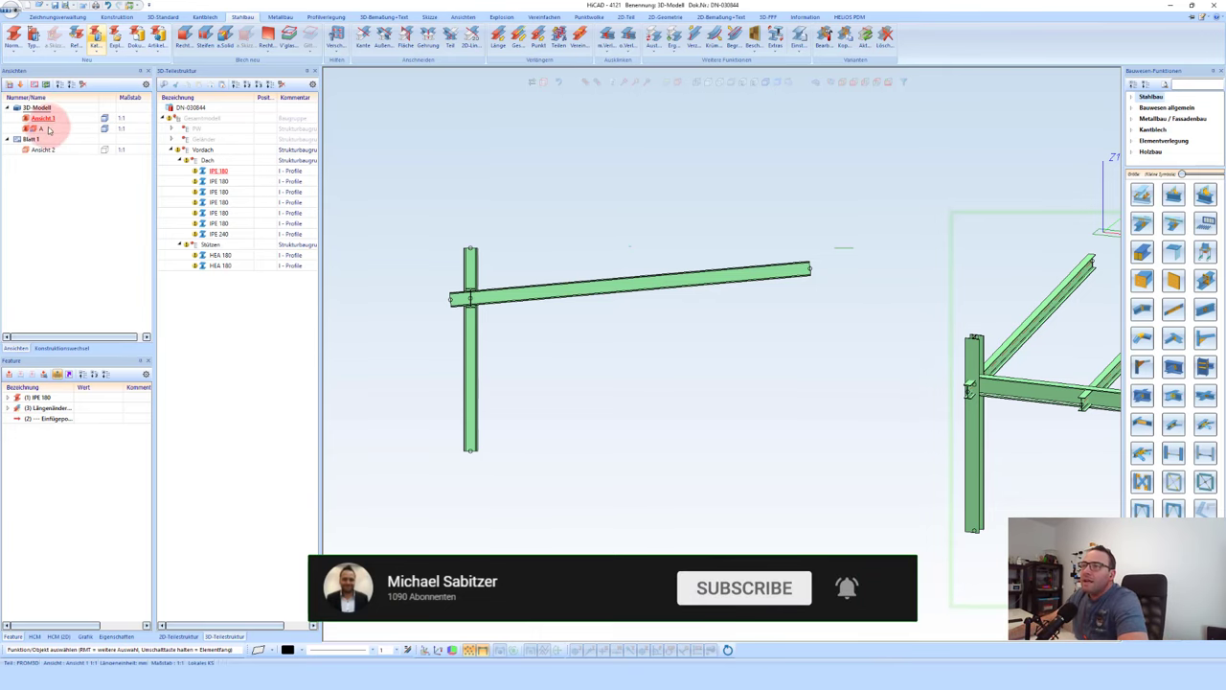
scroll(713, 328, down, 3)
scroll(948, 296, down, 3)
Step: Hide the separate left test column and girder
scroll(927, 296, up, 2)
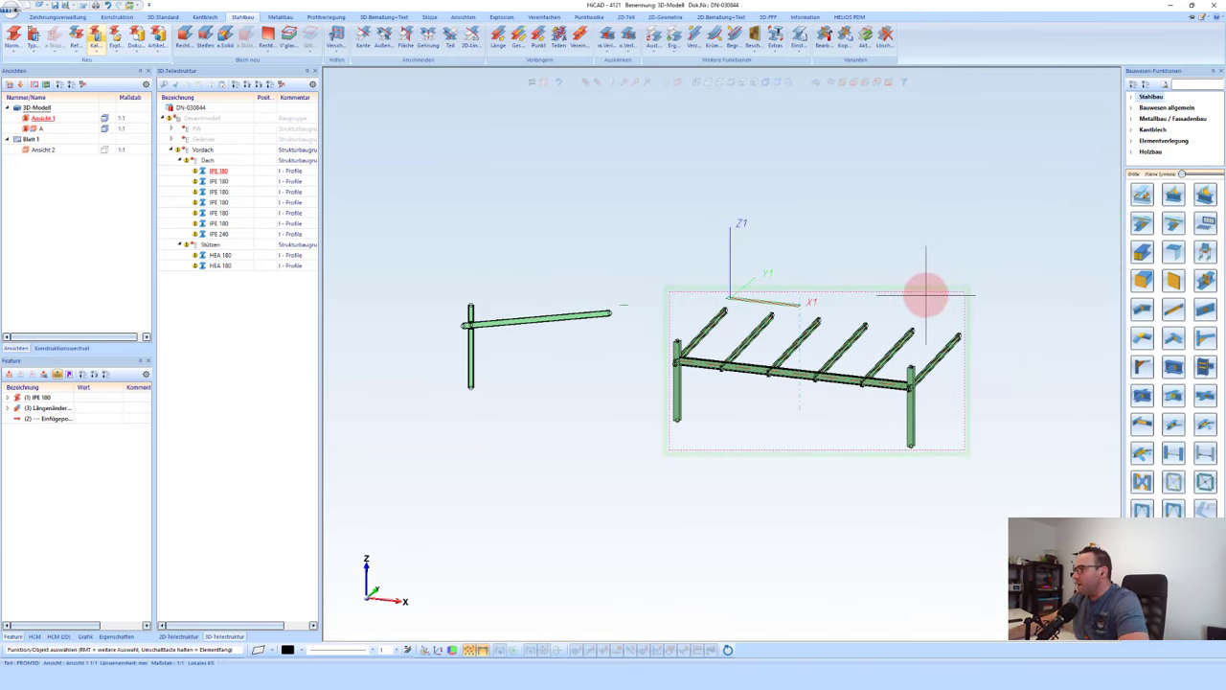
right_click(925, 296)
click(725, 205)
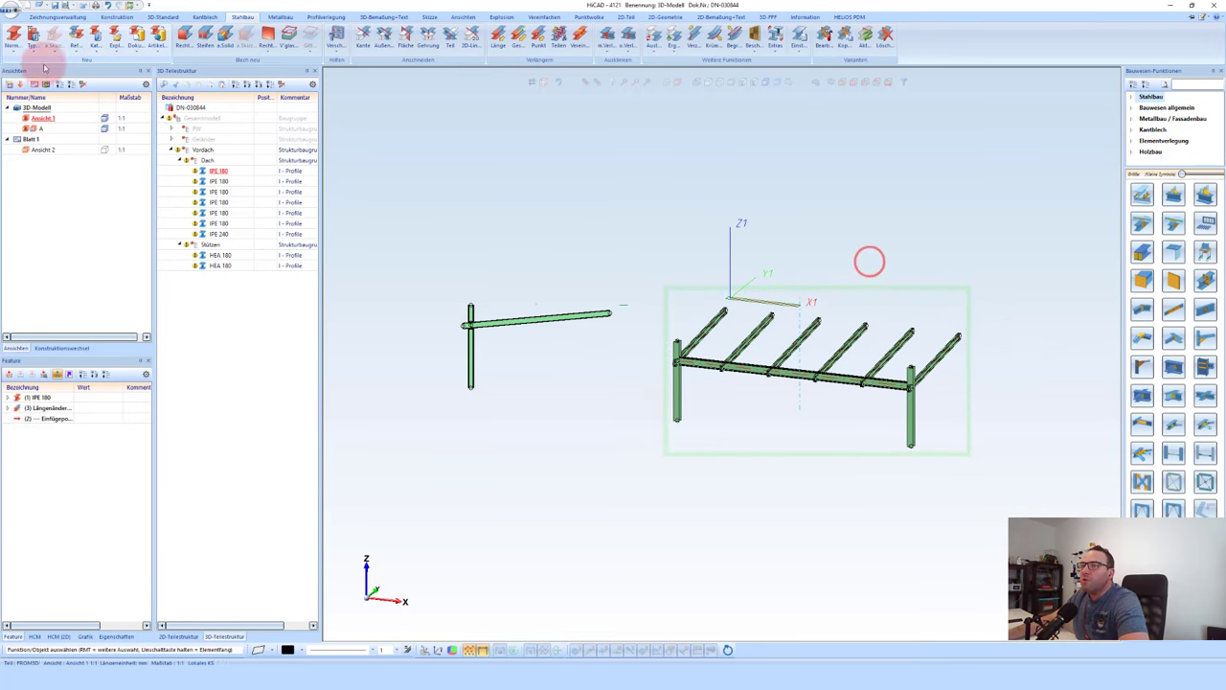
click(891, 287)
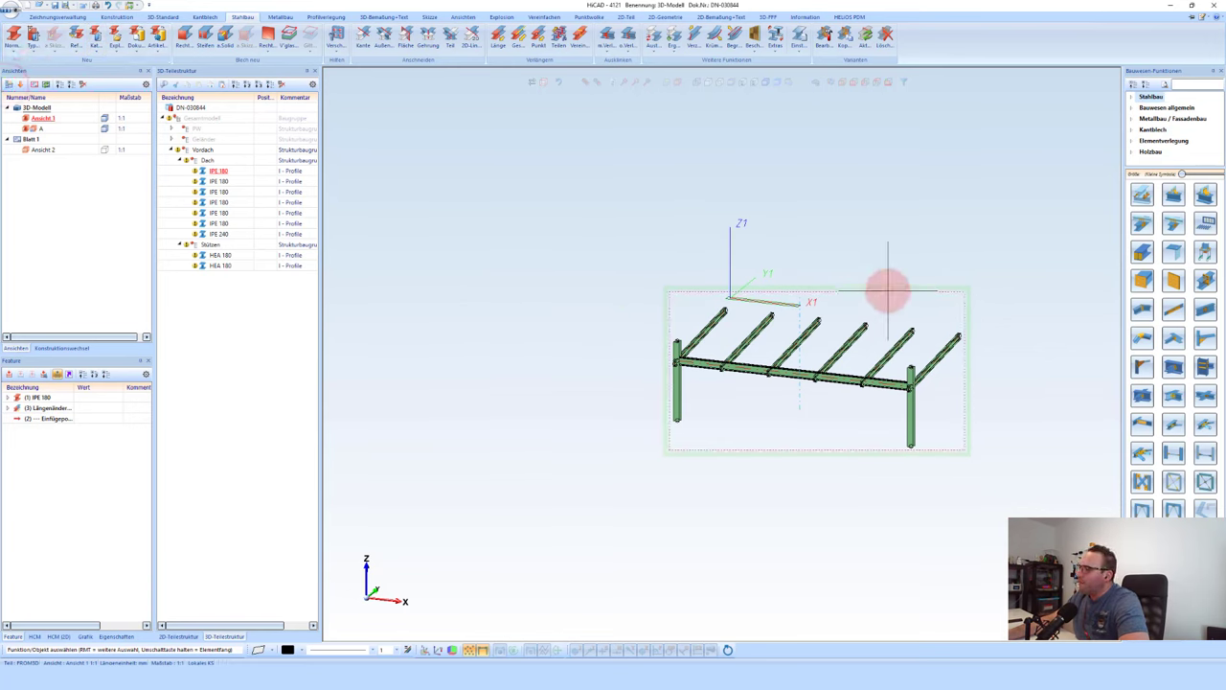
Step: Show the scanned point cloud again via Sichtbarkeit in the 3D-Teilestruktur
right_click(888, 291)
click(854, 230)
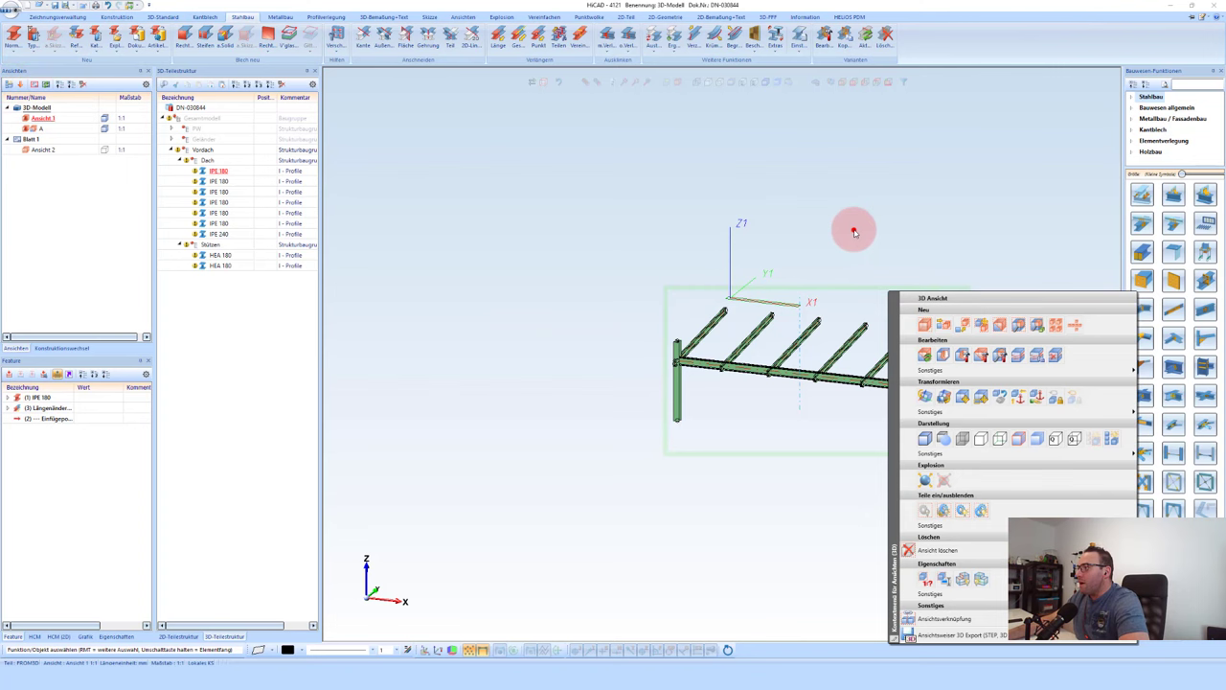
right_click(198, 131)
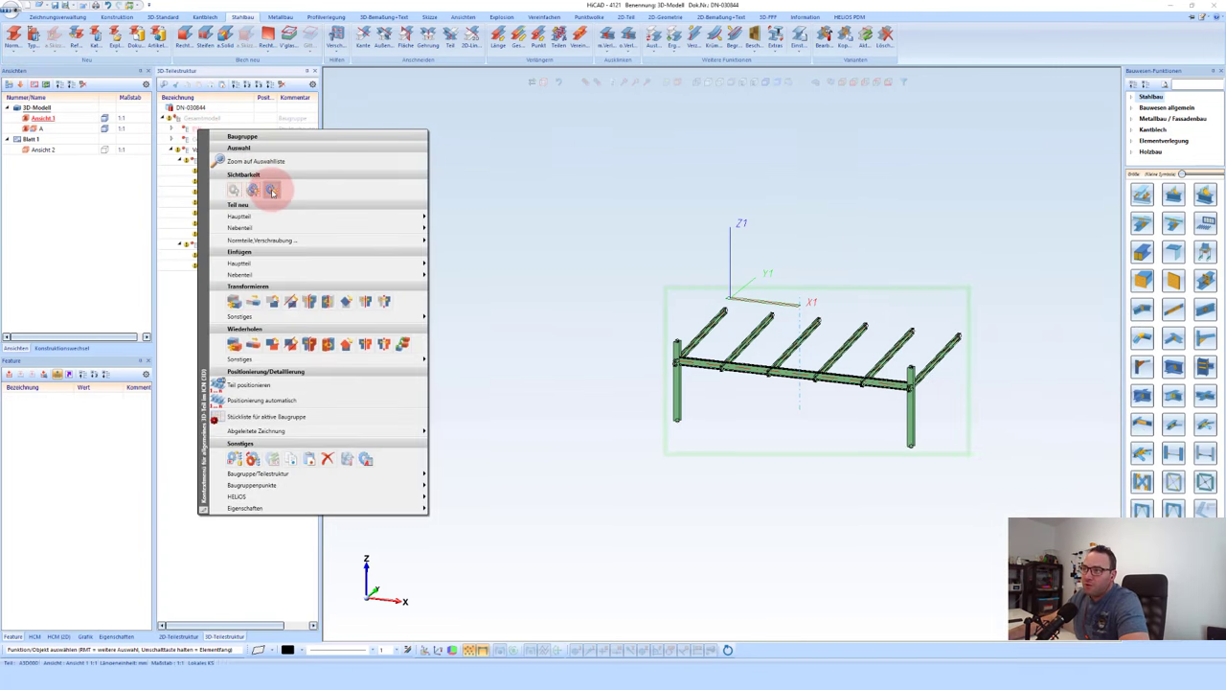
click(271, 191)
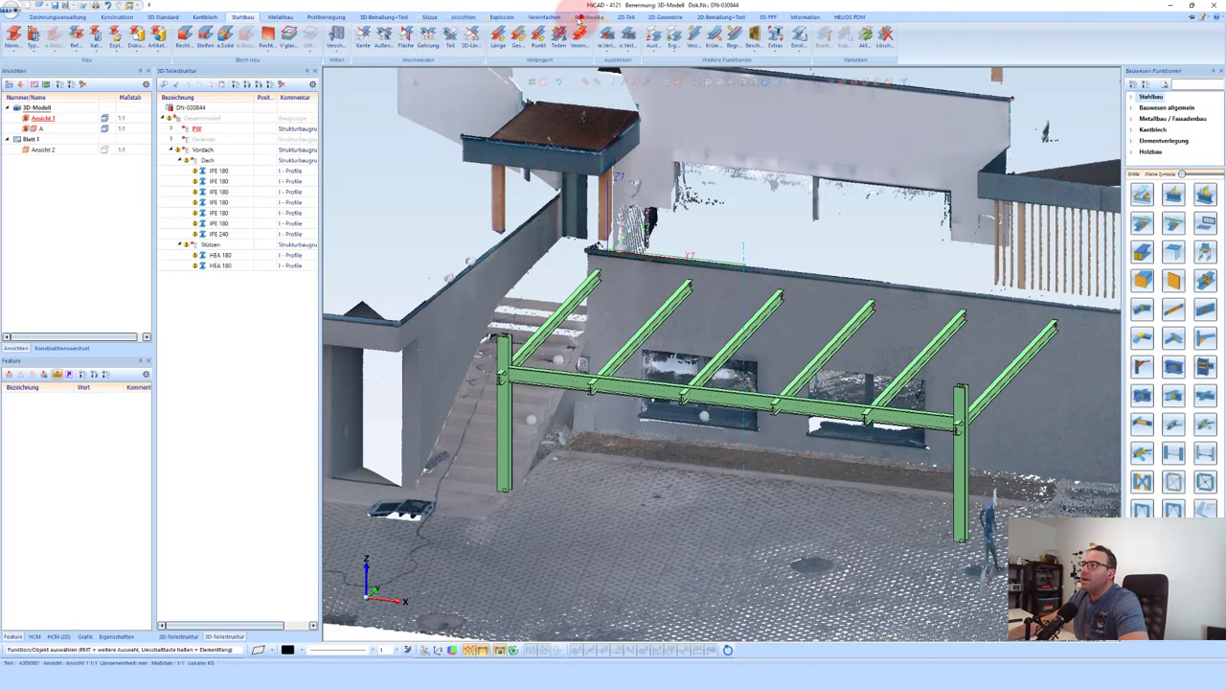
Step: Start Ebene aus Punkten on the Punktwolke tab in parallel fitting mode
click(582, 17)
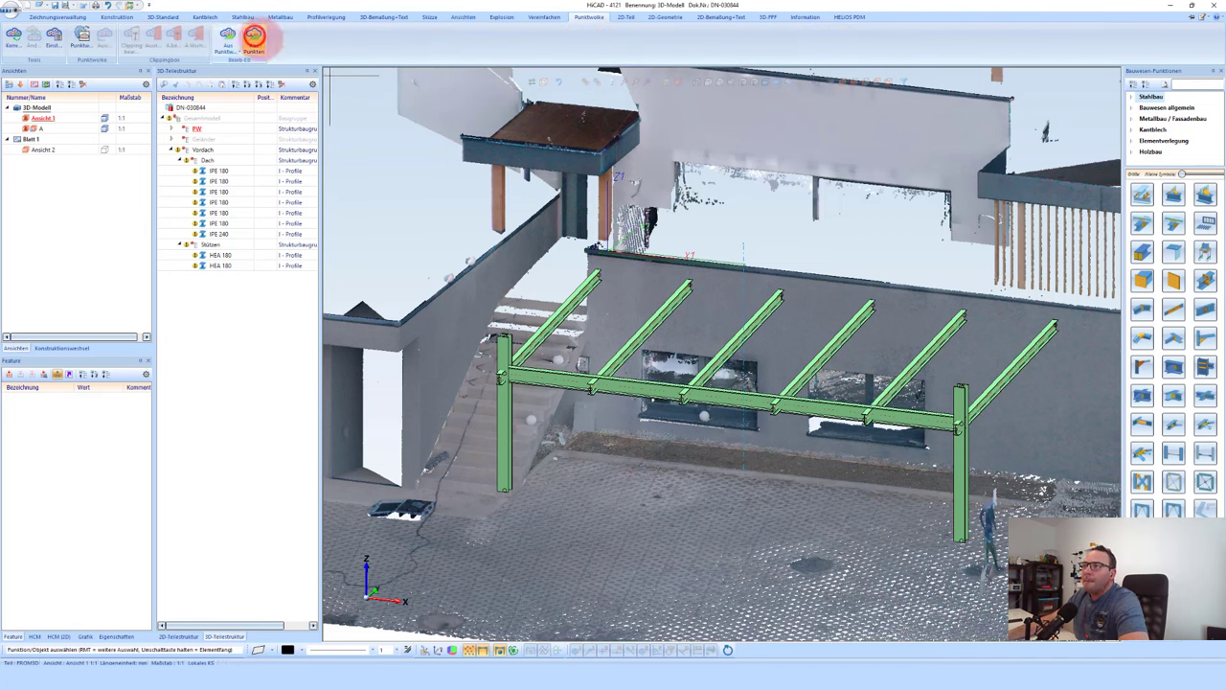
click(254, 36)
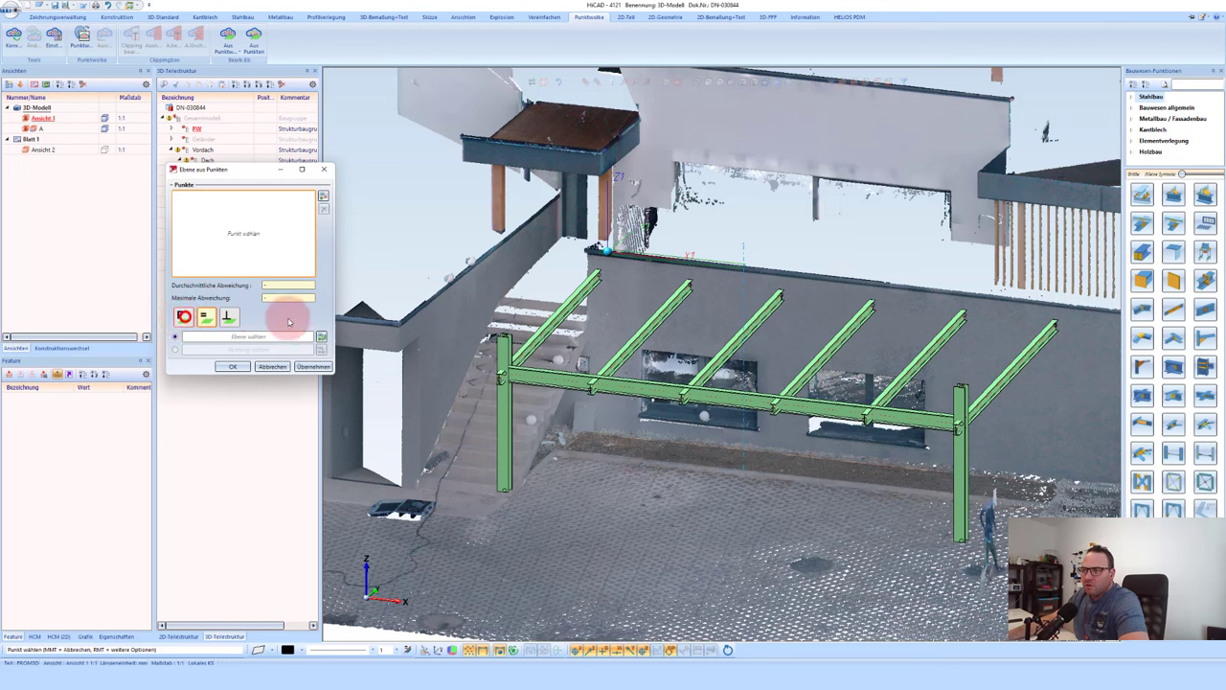
click(183, 316)
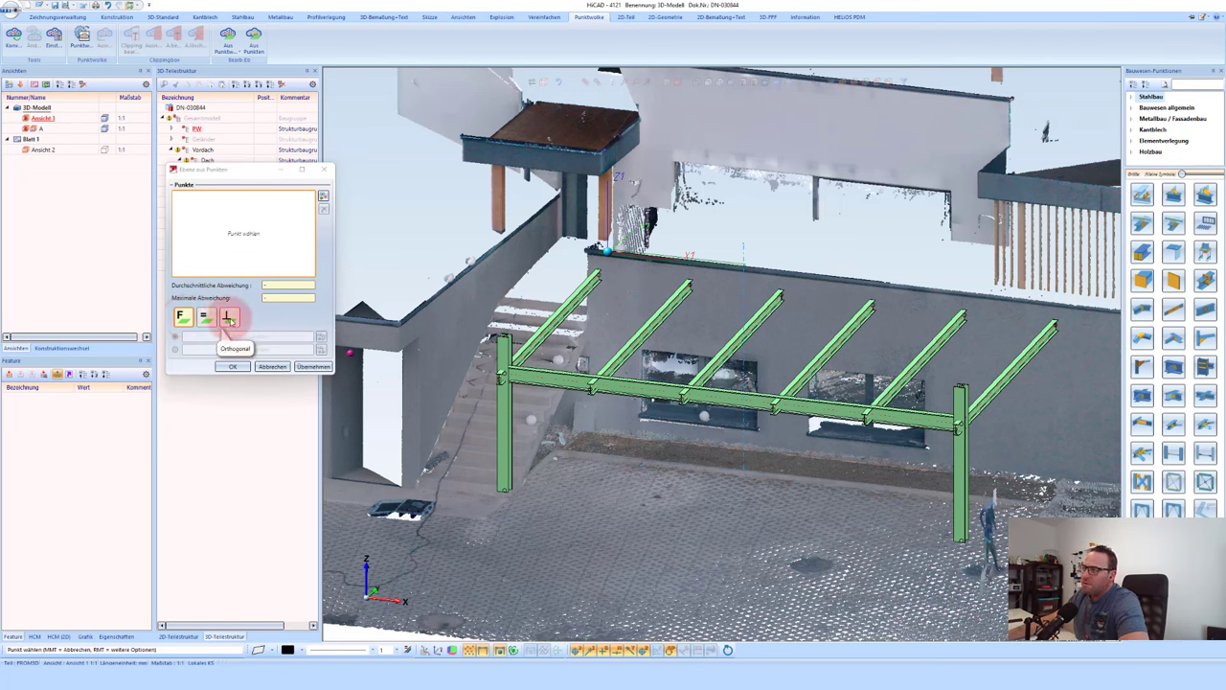
click(230, 320)
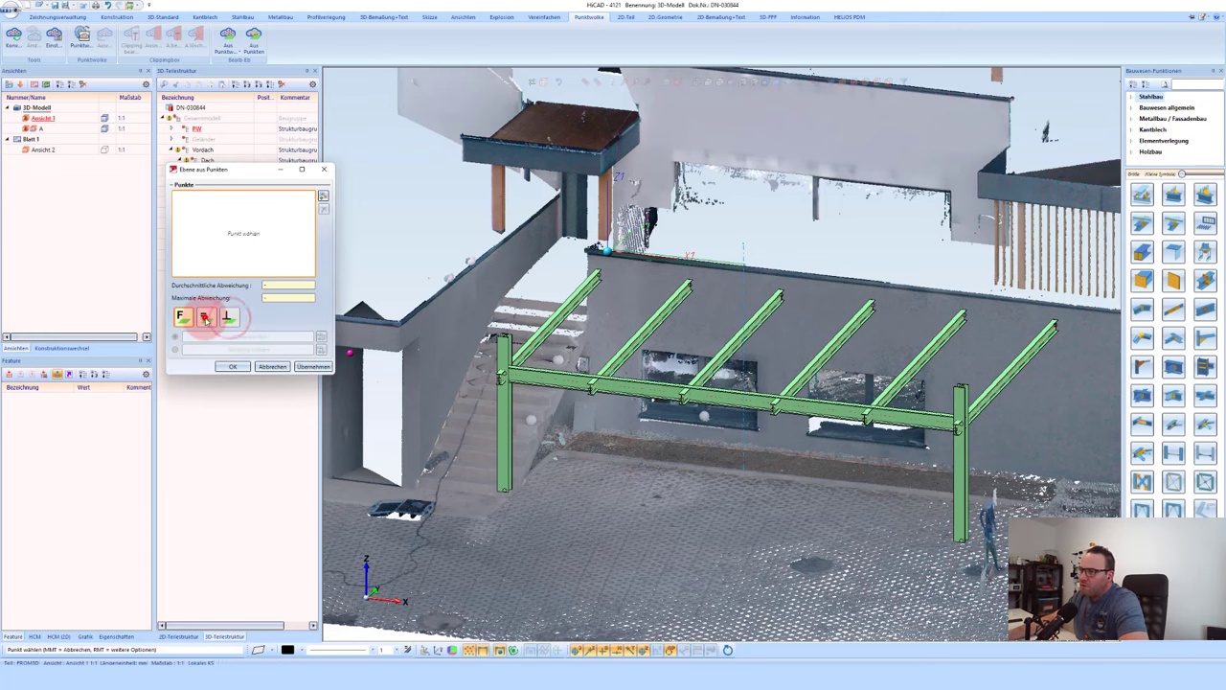
click(205, 319)
Step: Pick the reference plane for the parallel plane fit
middle_drag(597, 320, 418, 328)
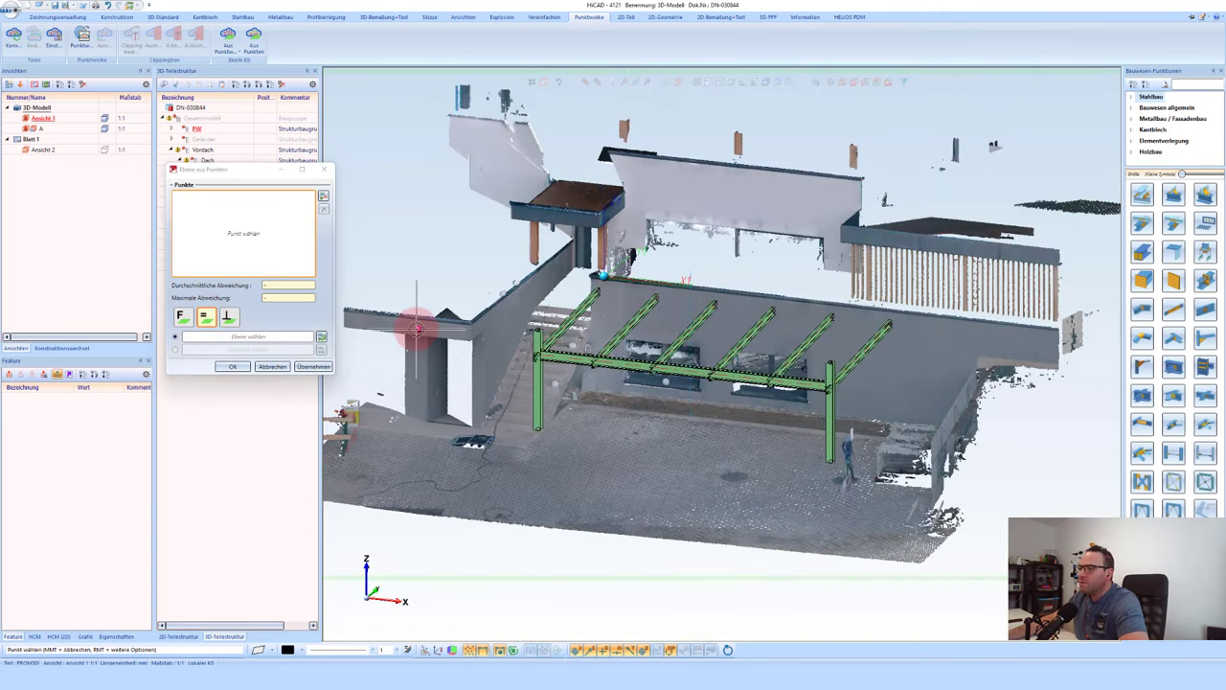
click(323, 335)
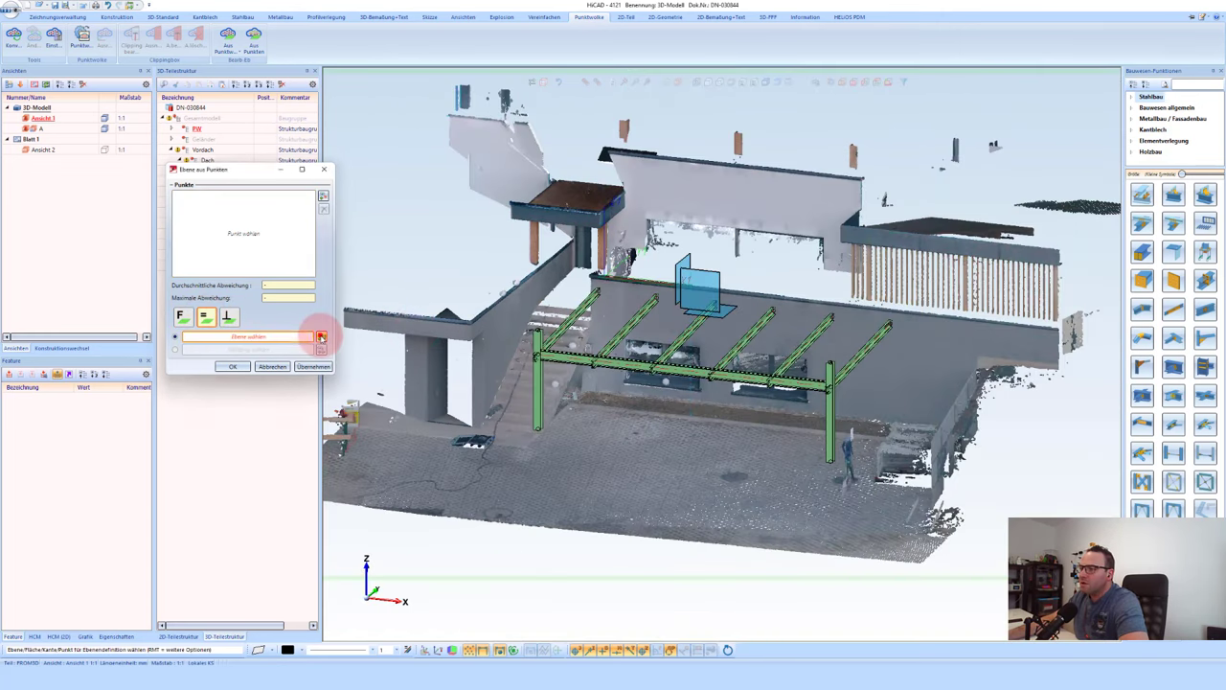
click(697, 294)
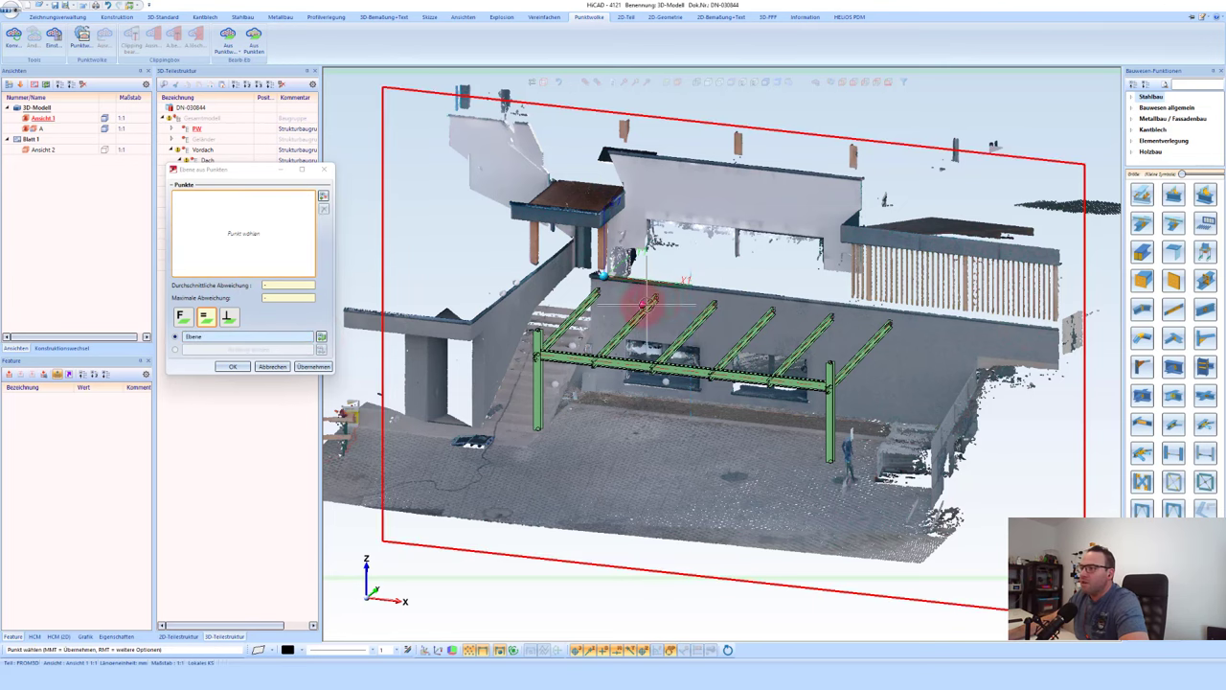
scroll(644, 282, up, 2)
scroll(644, 283, up, 2)
Step: Fit the plane to five back-wall points (1.005 average, 1.707 max deviation), then discard it
click(678, 319)
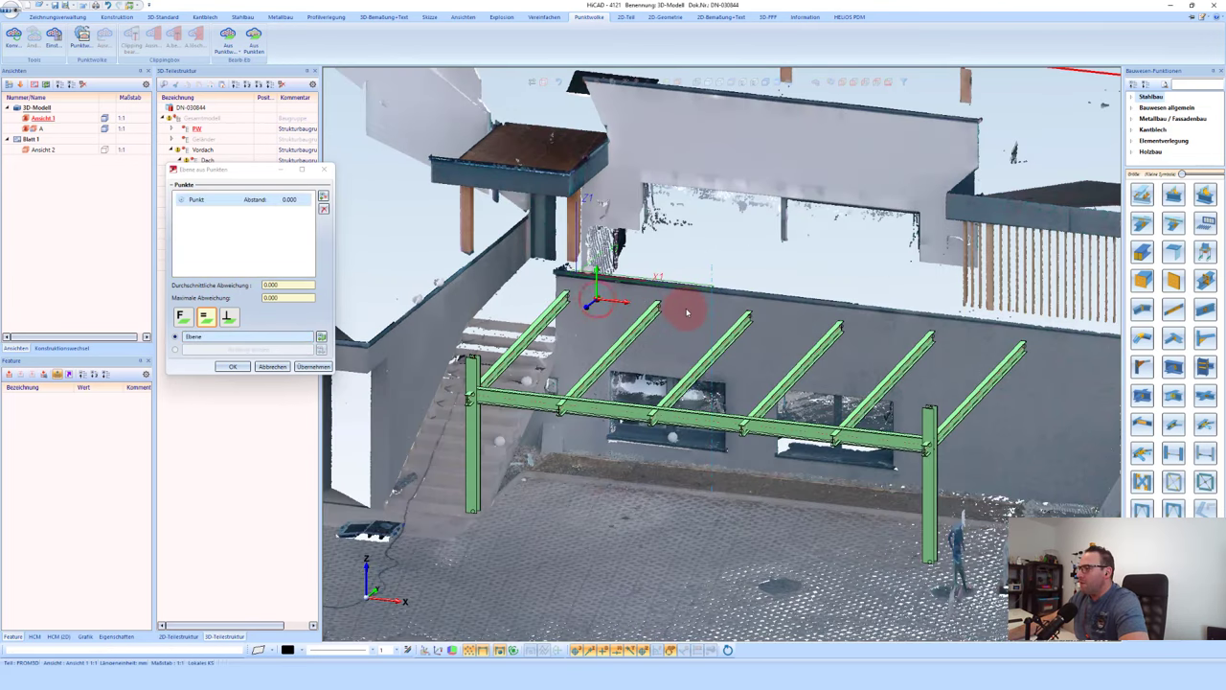
click(755, 371)
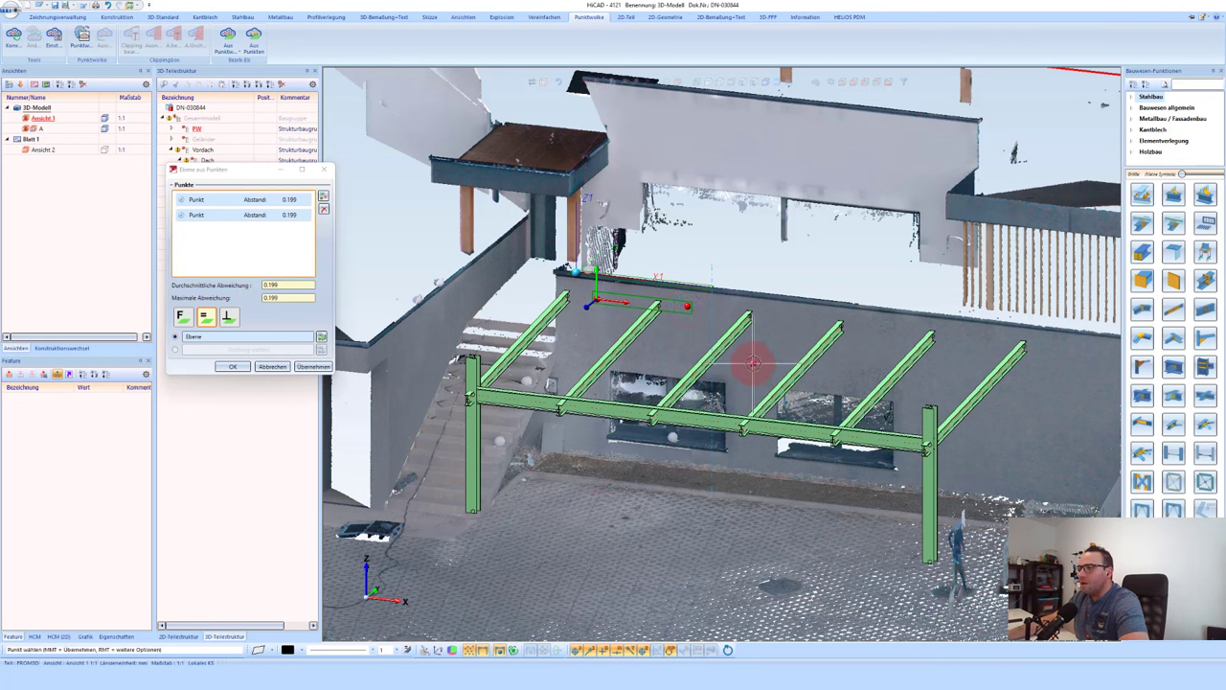
click(769, 452)
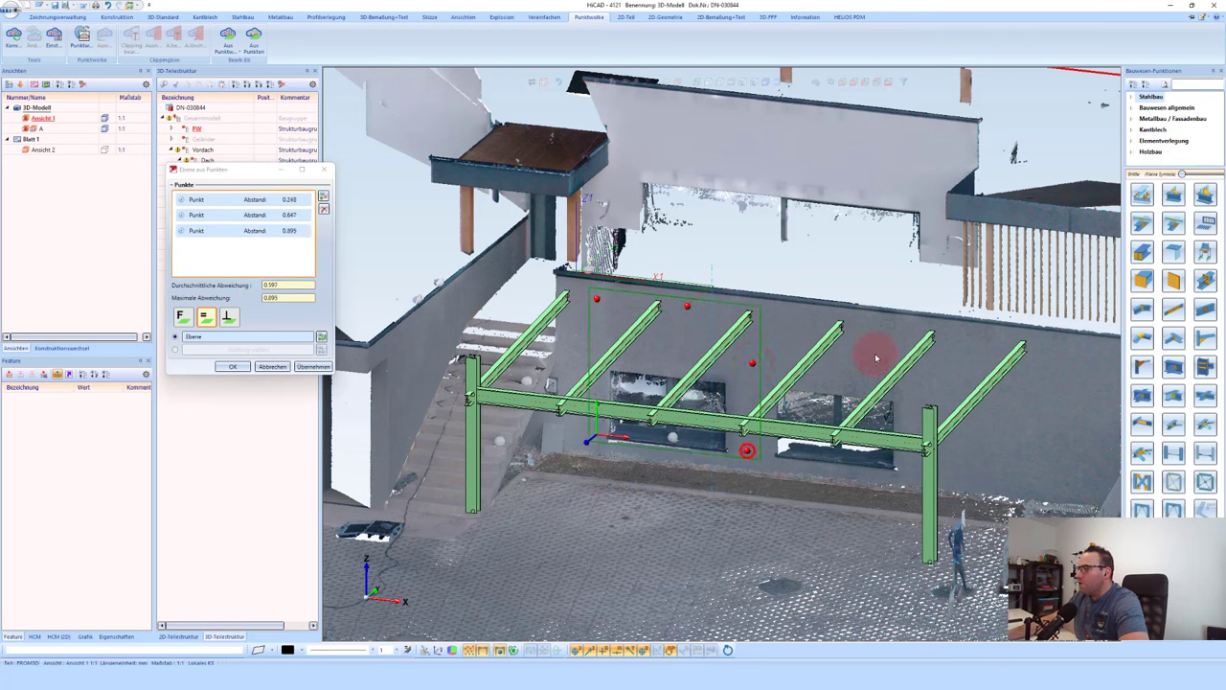
click(272, 298)
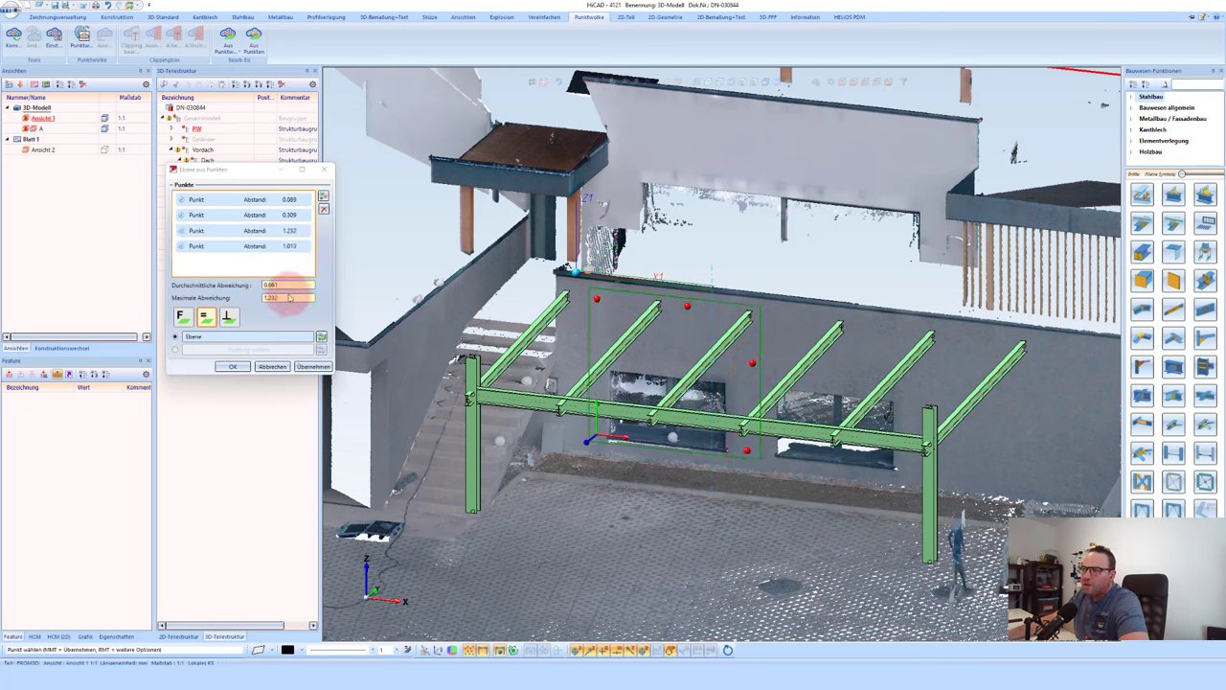
click(941, 370)
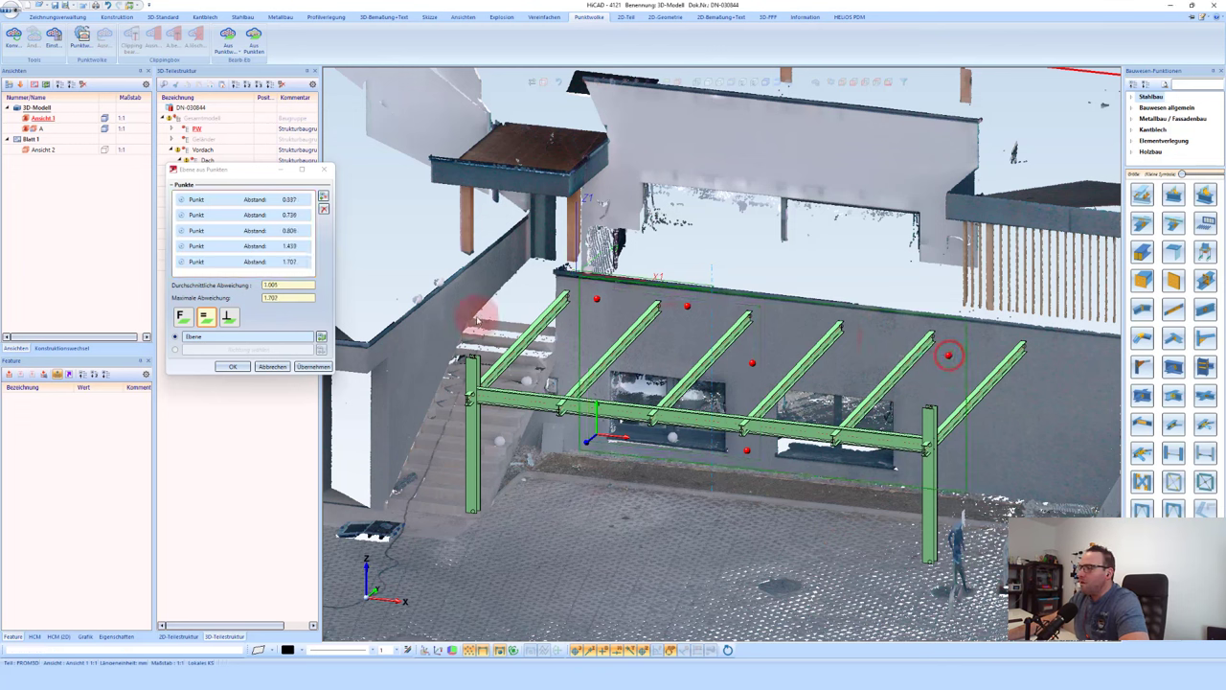
click(272, 297)
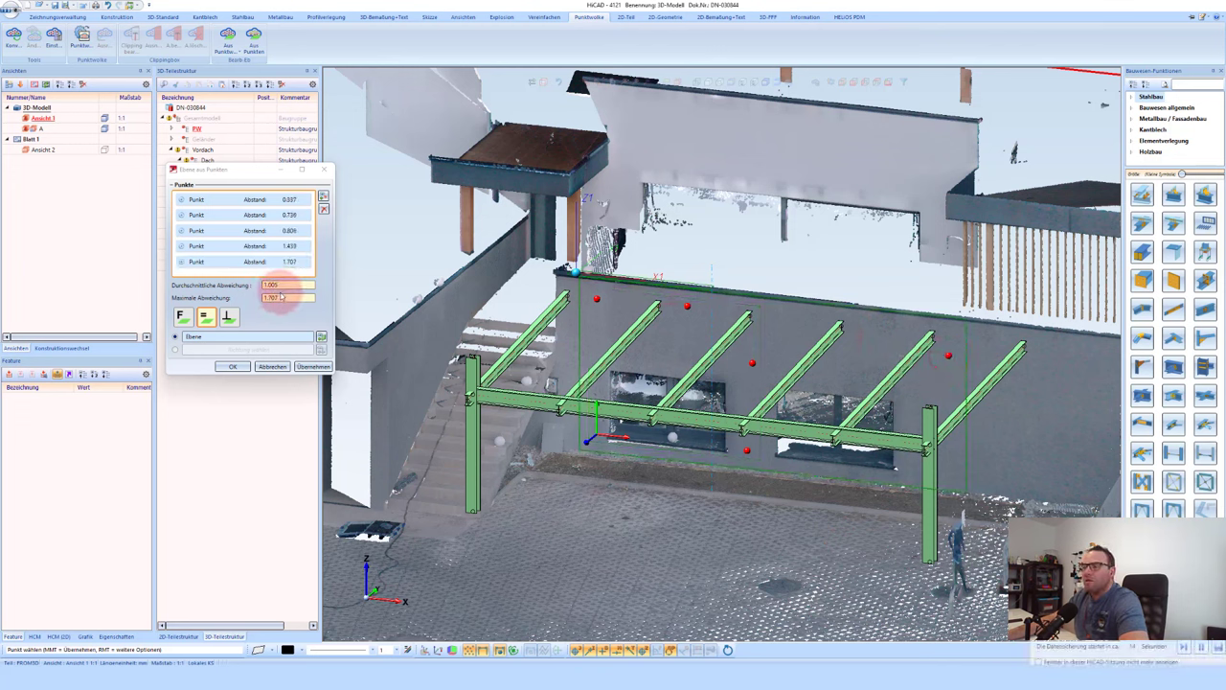
click(805, 374)
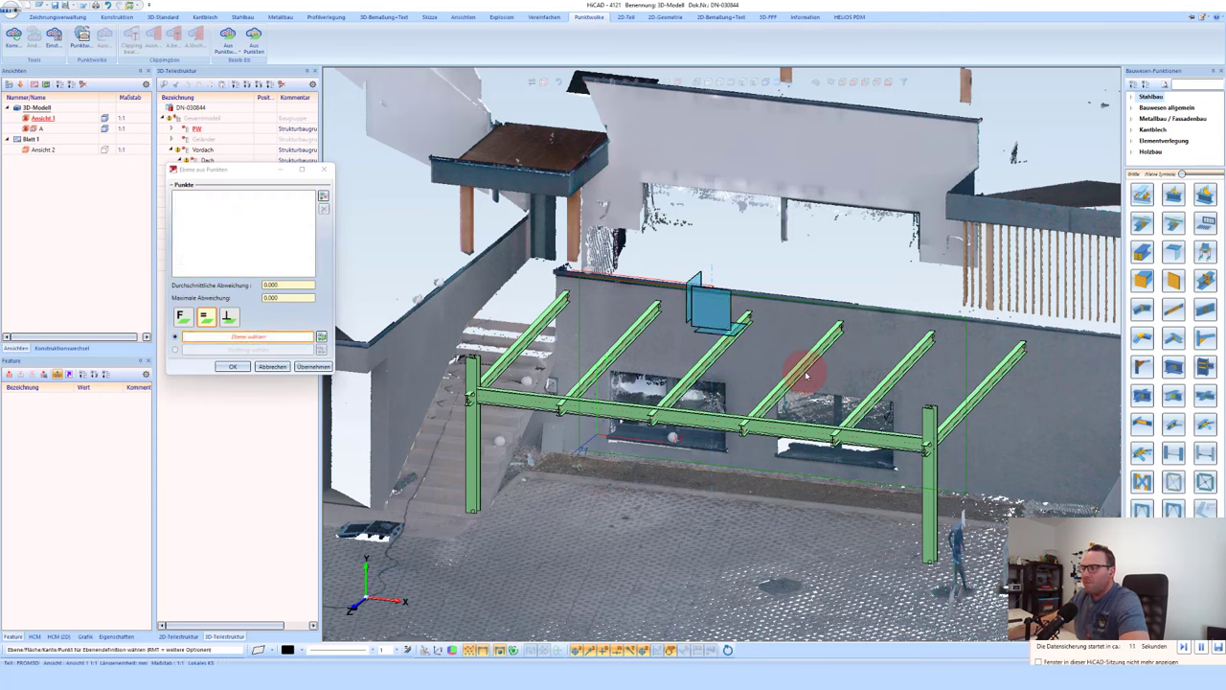
click(745, 264)
Step: Create a new sketch on the back wall plane and start a Linienzug polyline
scroll(573, 279, up, 2)
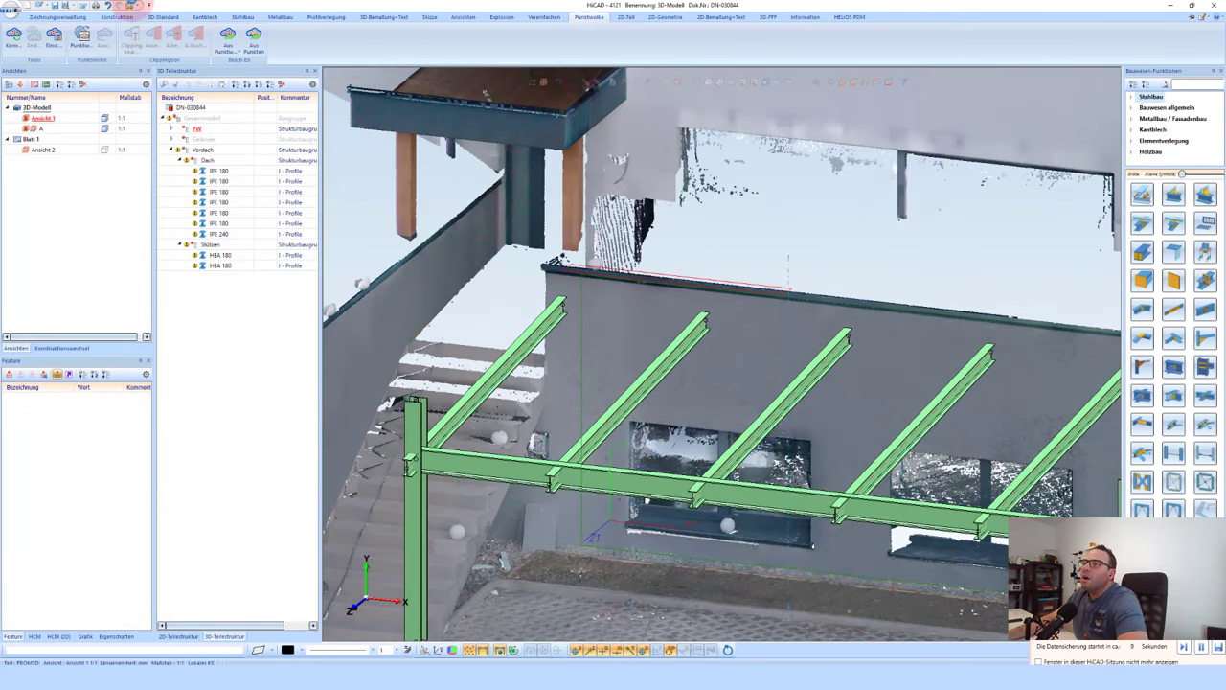
click(426, 16)
click(14, 36)
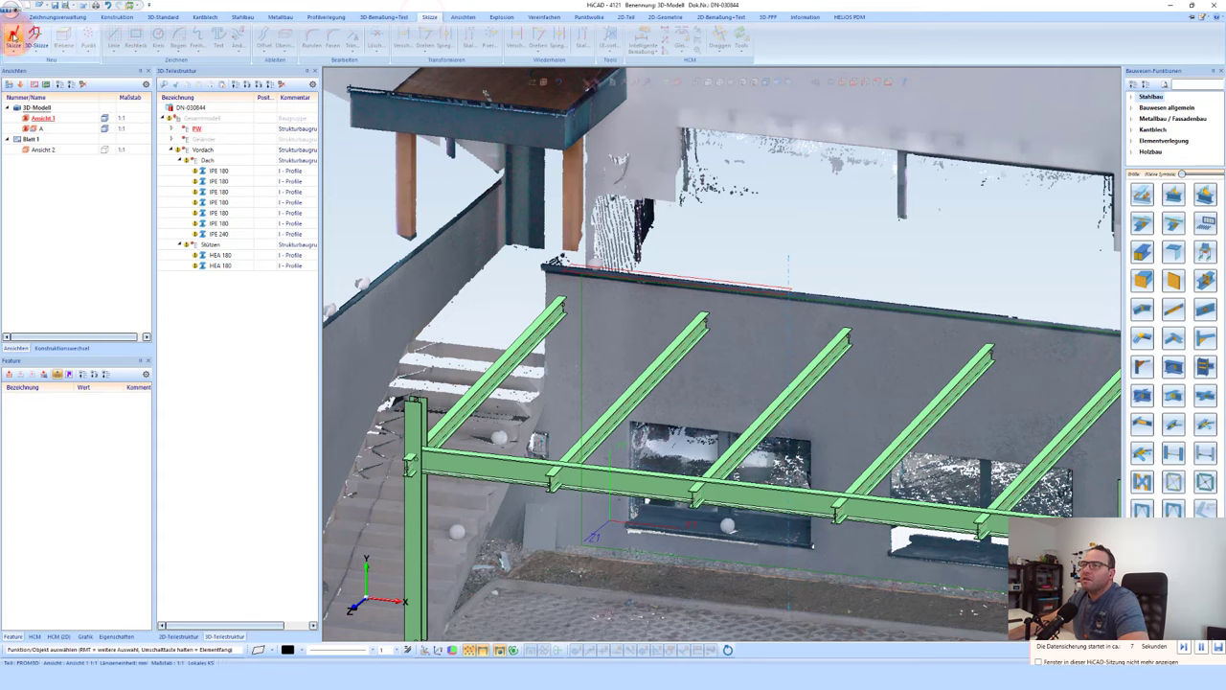
click(580, 299)
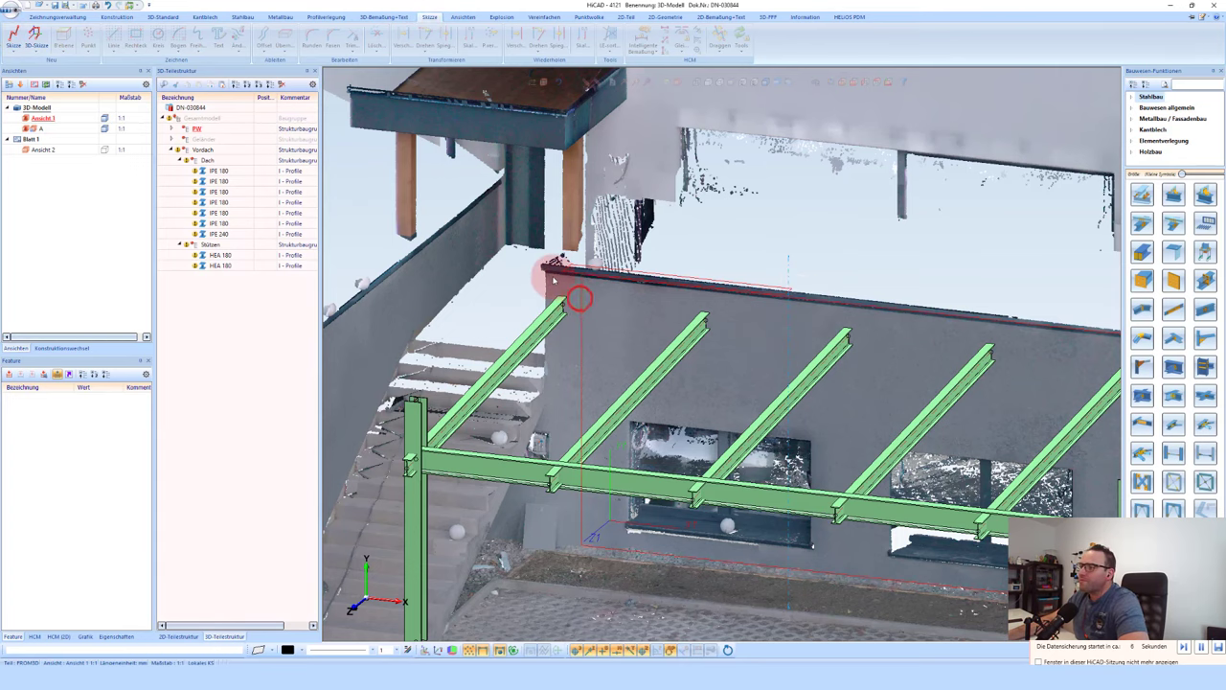
click(112, 36)
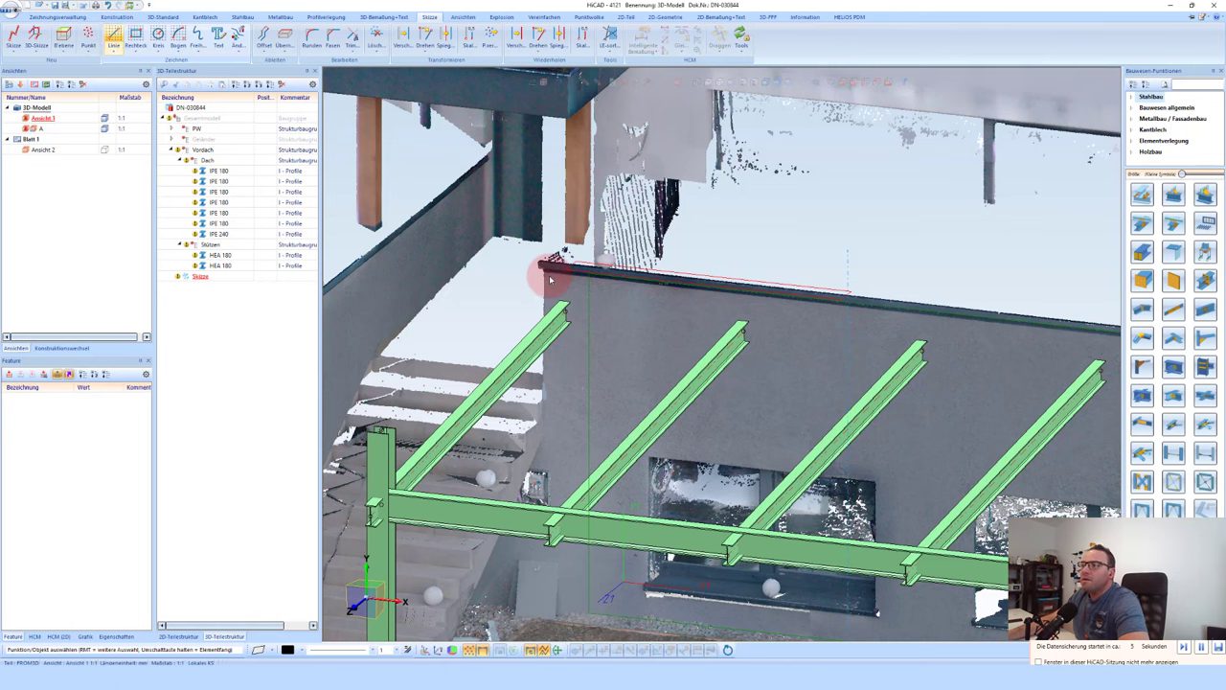
click(114, 41)
Step: Start the polyline at the wall corner and snap the far top corner from the point cloud
scroll(544, 279, up, 2)
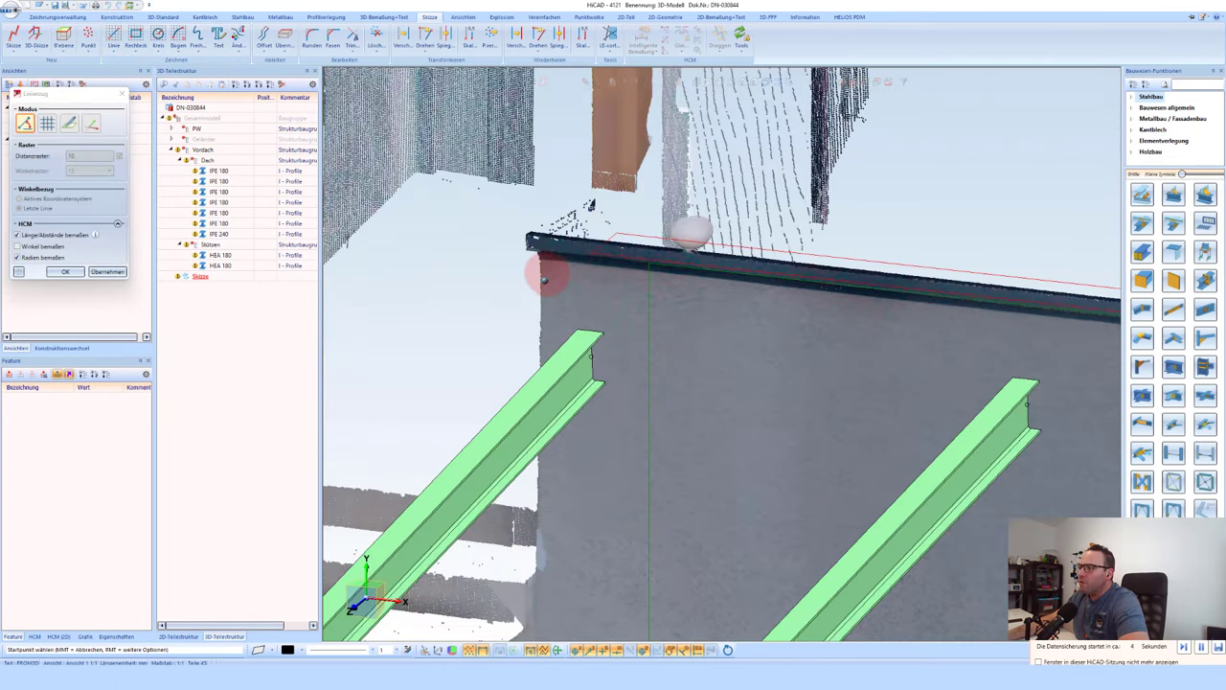
scroll(543, 282, up, 2)
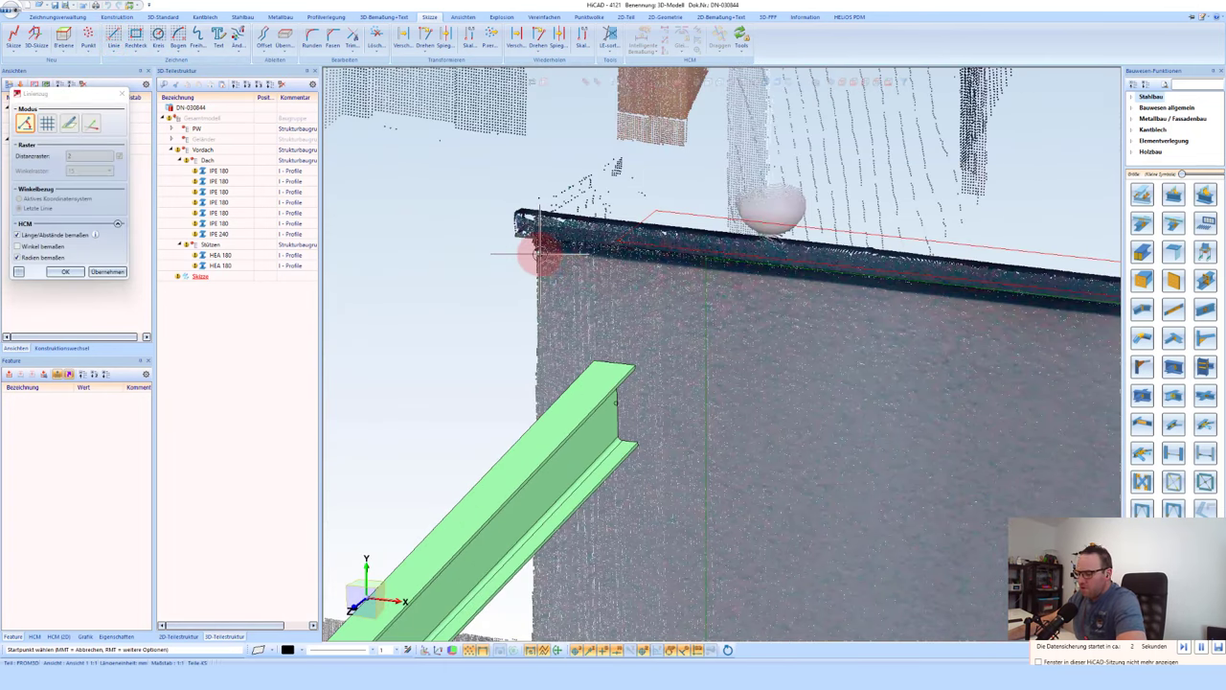
click(539, 252)
mouse_move(591, 301)
middle_down()
mouse_move(465, 263)
mouse_move(476, 262)
middle_up()
scroll(476, 262, down, 3)
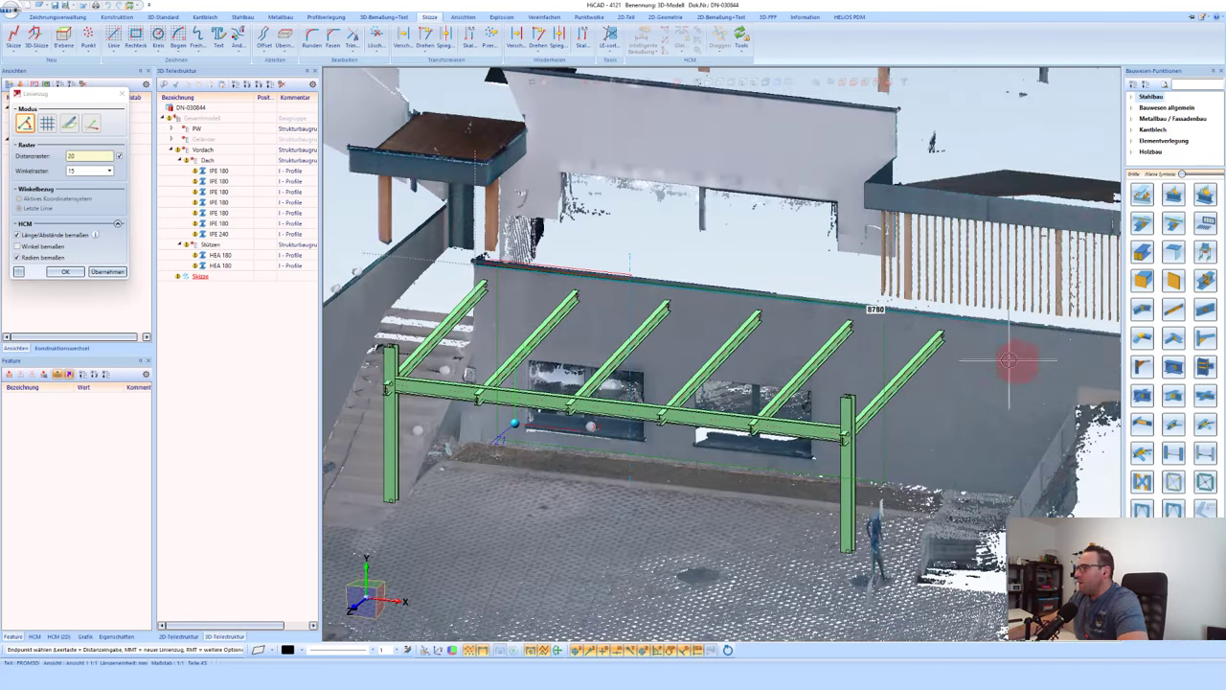
scroll(1093, 343, up, 2)
scroll(1095, 325, up, 2)
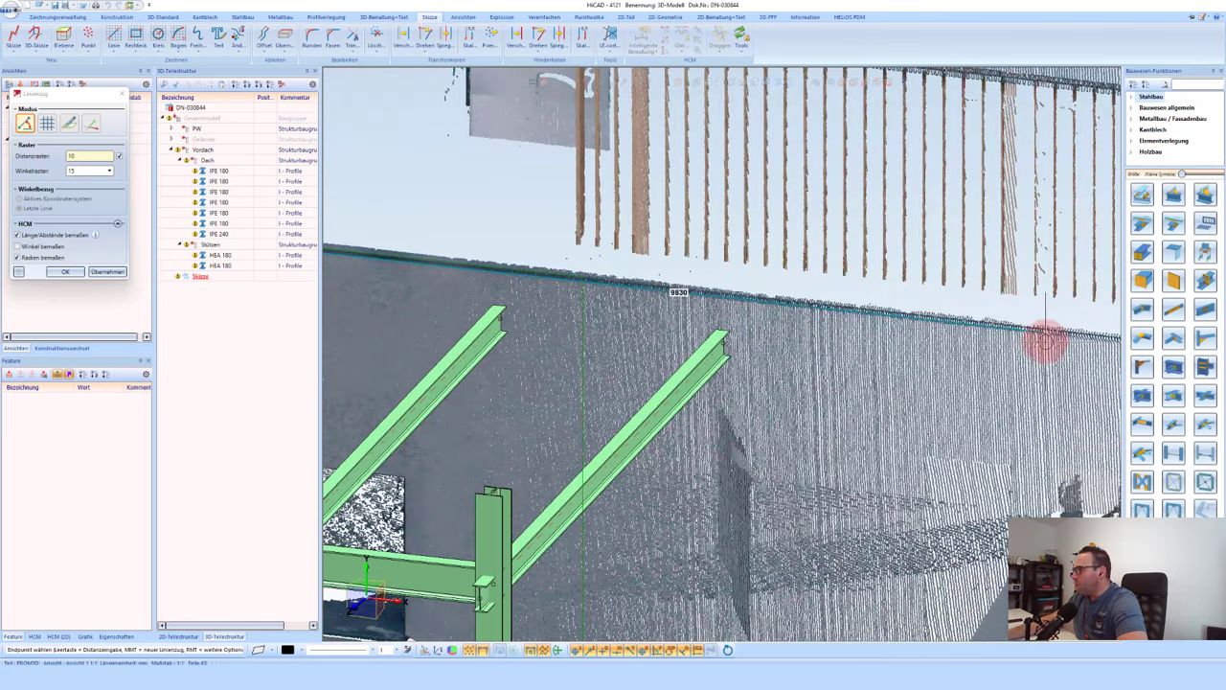
click(1038, 331)
click(1038, 330)
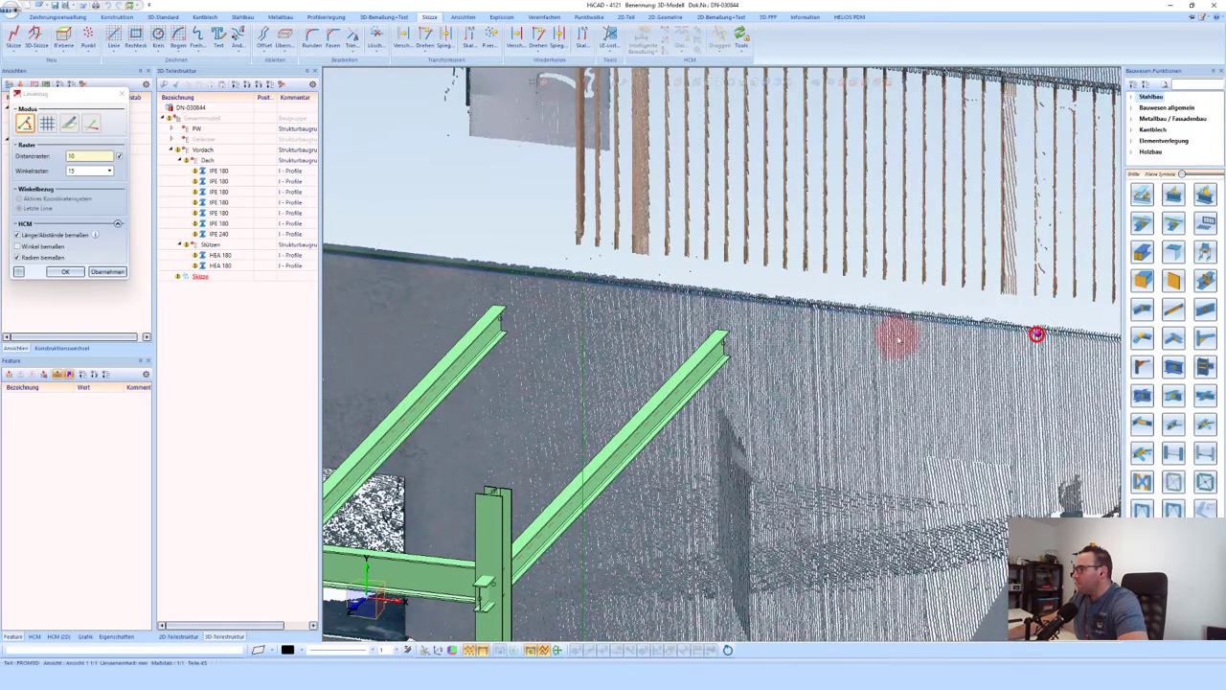
Step: Snap the wall's bottom corner near the front beam using Punkt aus Punktwolke
scroll(865, 312, down, 3)
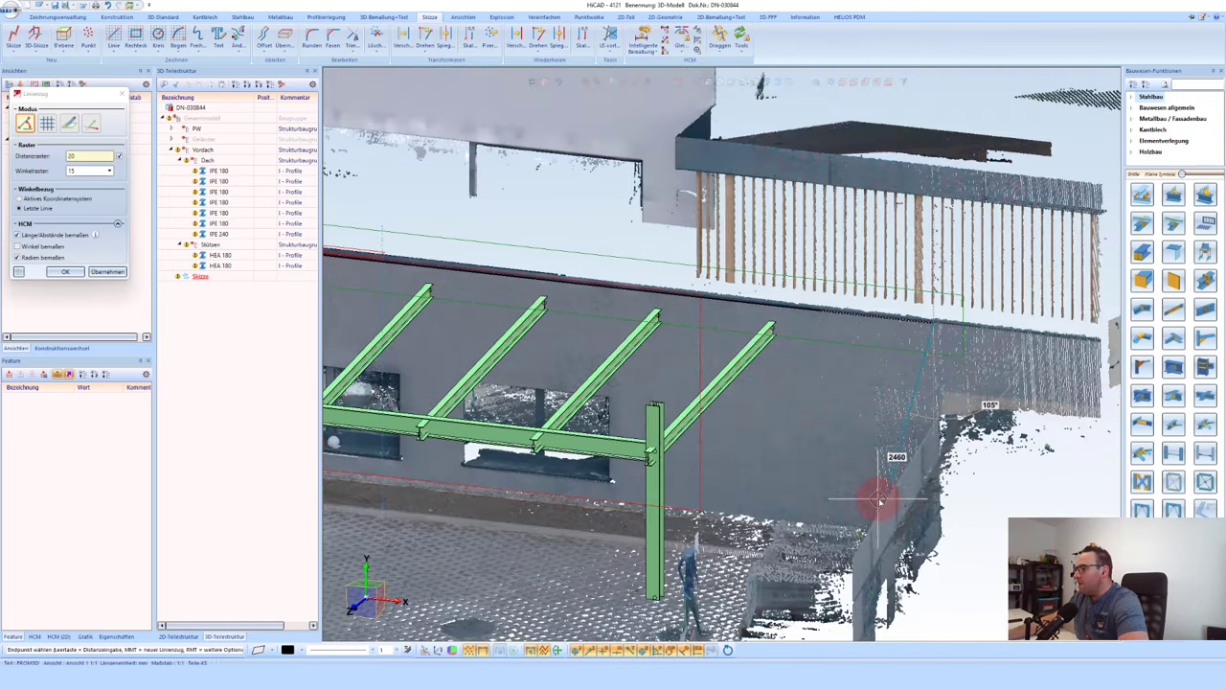
mouse_move(879, 500)
middle_down()
mouse_move(920, 501)
mouse_move(937, 525)
middle_up()
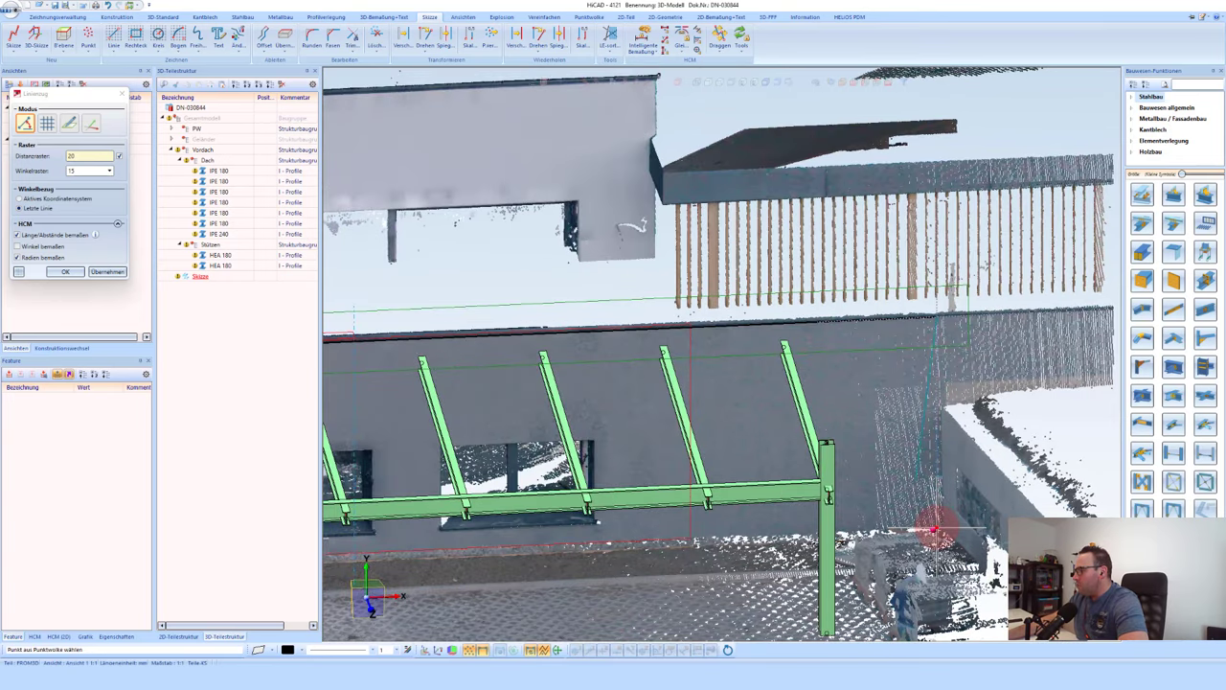
scroll(935, 522, up, 1)
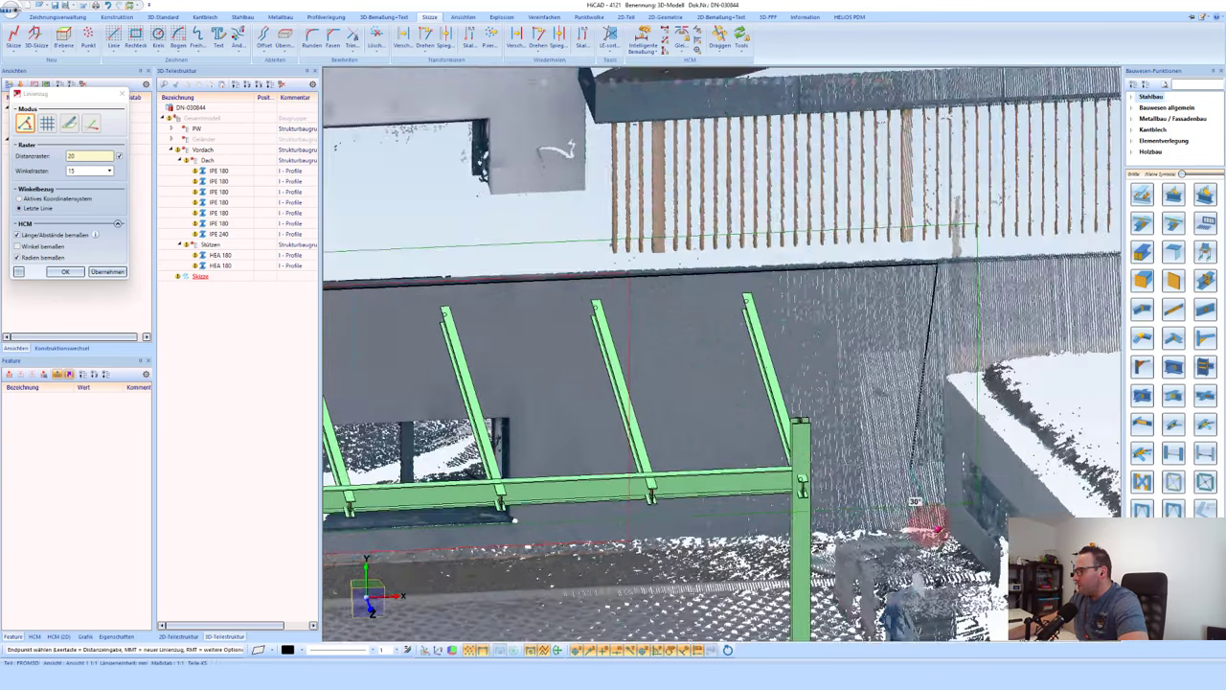
scroll(929, 517, up, 1)
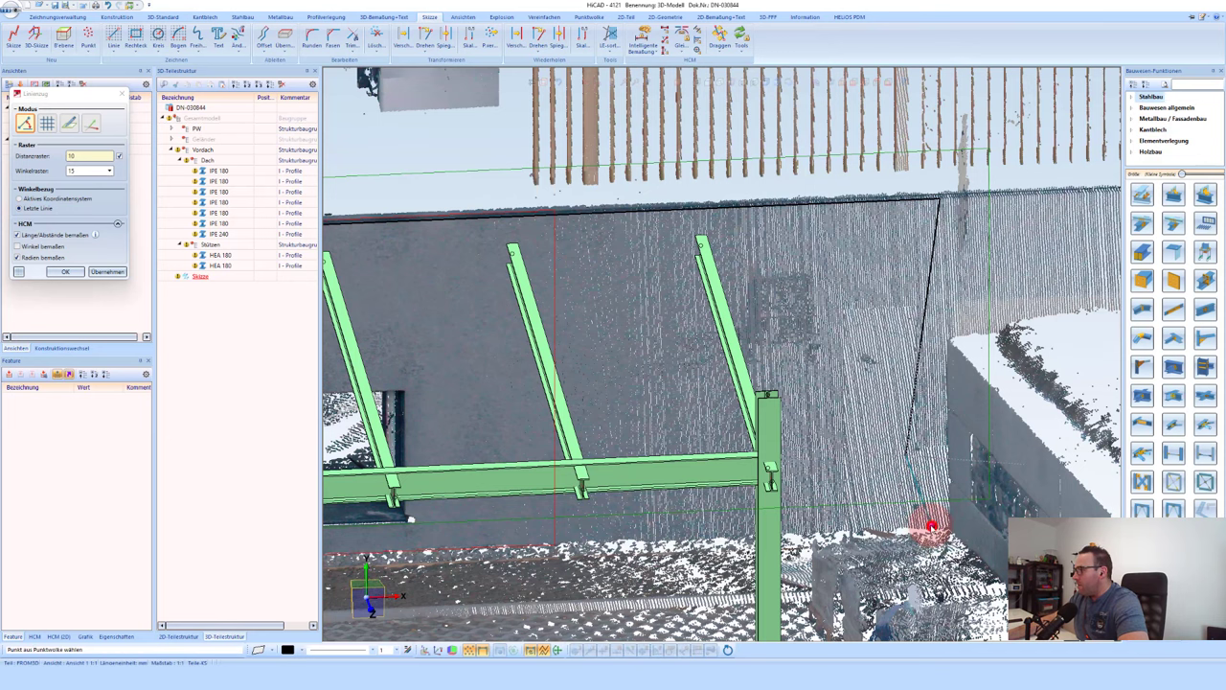
scroll(945, 424, down, 1)
scroll(930, 424, down, 1)
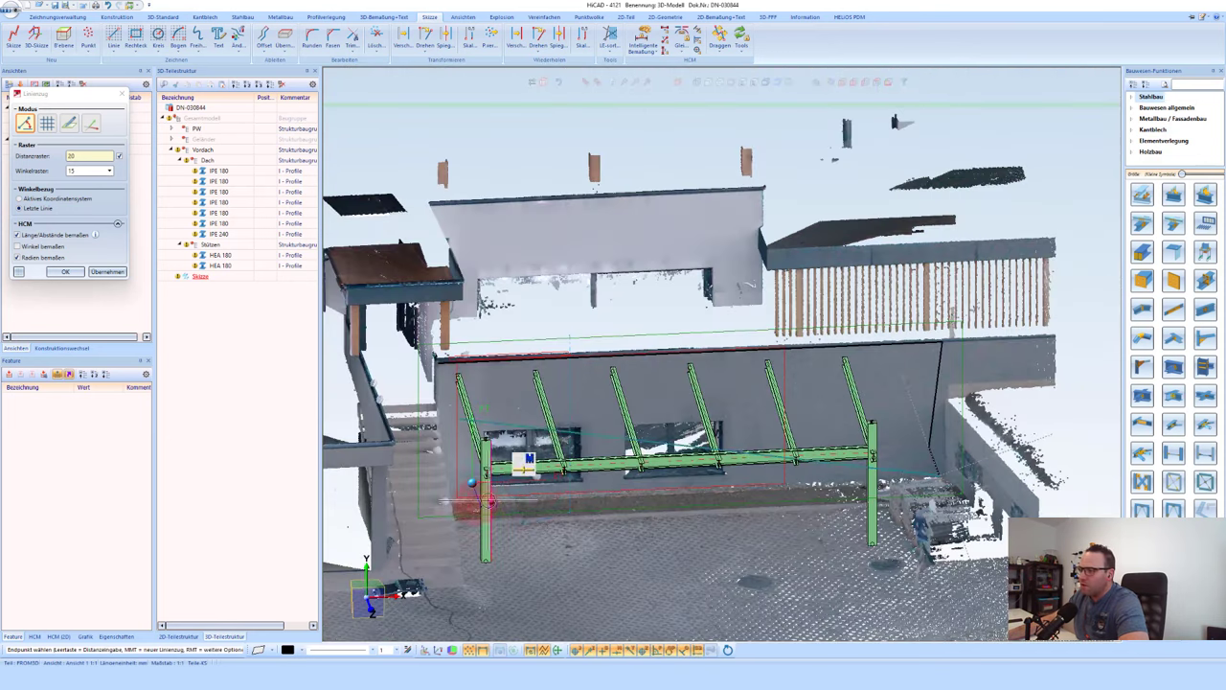
scroll(486, 498, up, 1)
scroll(474, 491, up, 1)
scroll(451, 491, up, 1)
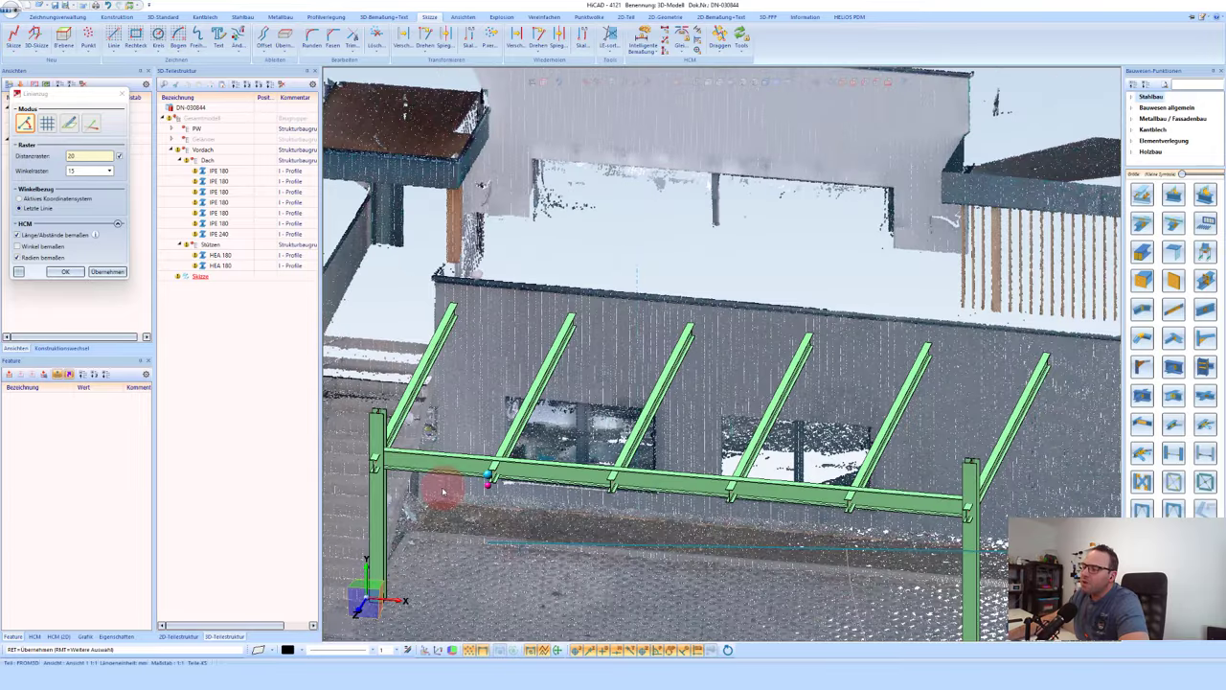
scroll(444, 491, up, 1)
scroll(430, 492, up, 1)
scroll(422, 506, up, 1)
scroll(431, 498, up, 1)
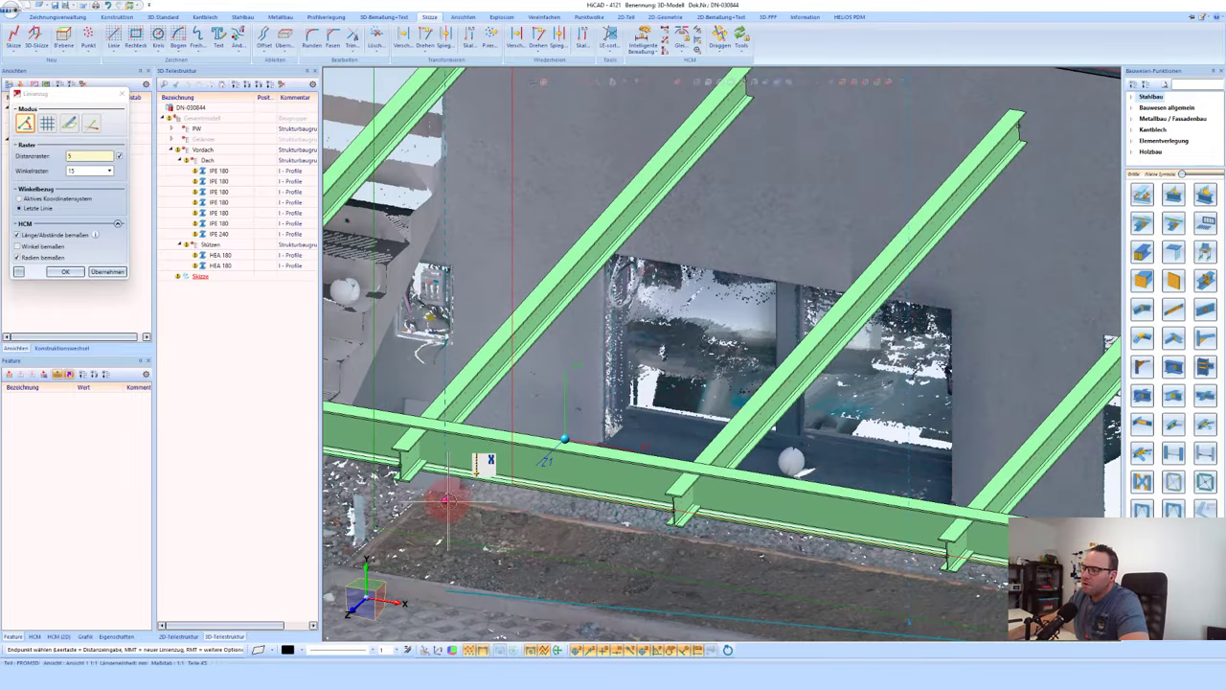
key(w)
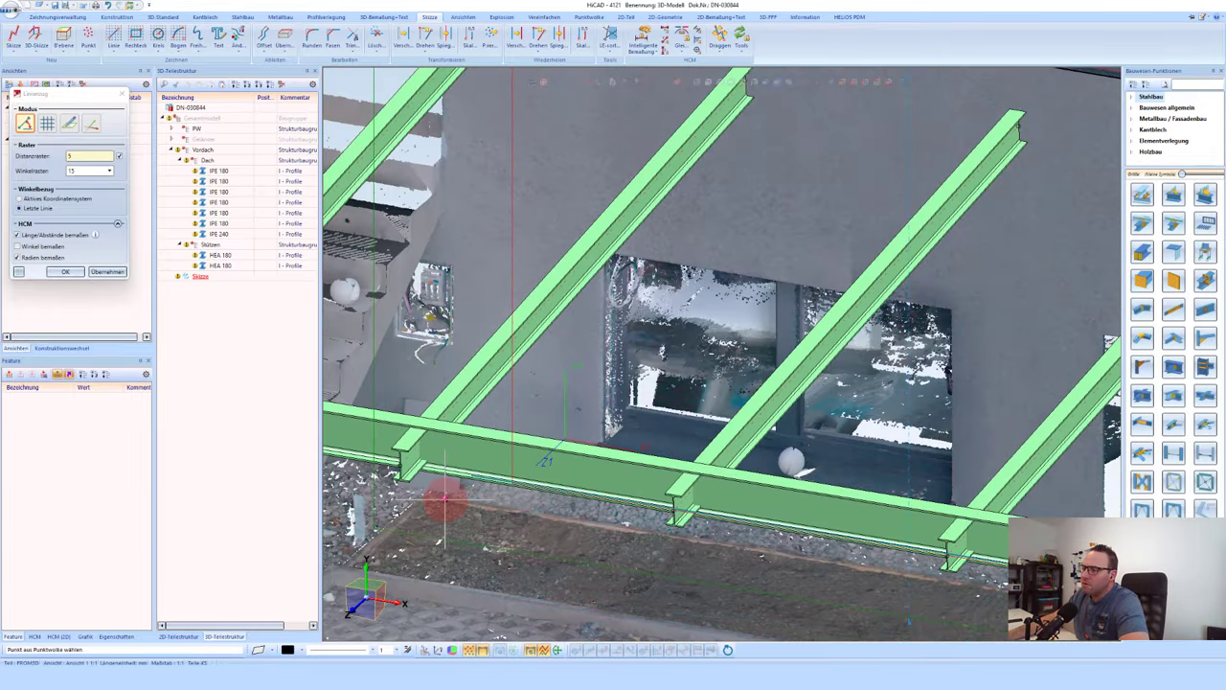
click(445, 498)
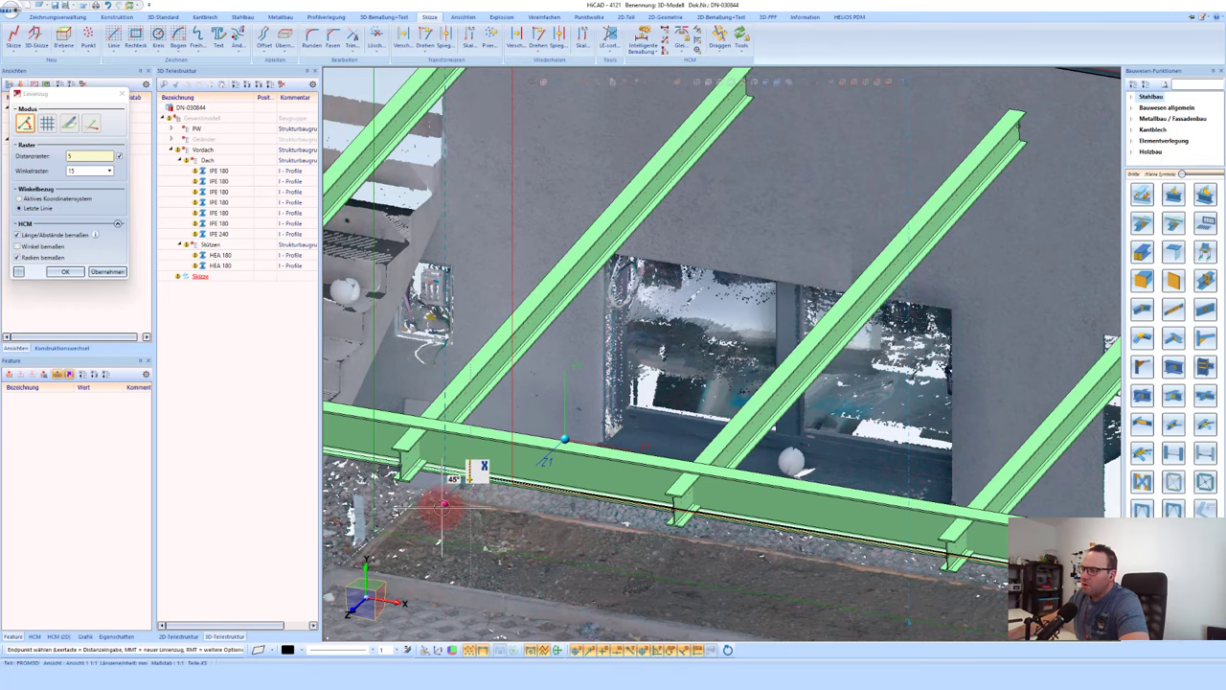
scroll(438, 507, down, 2)
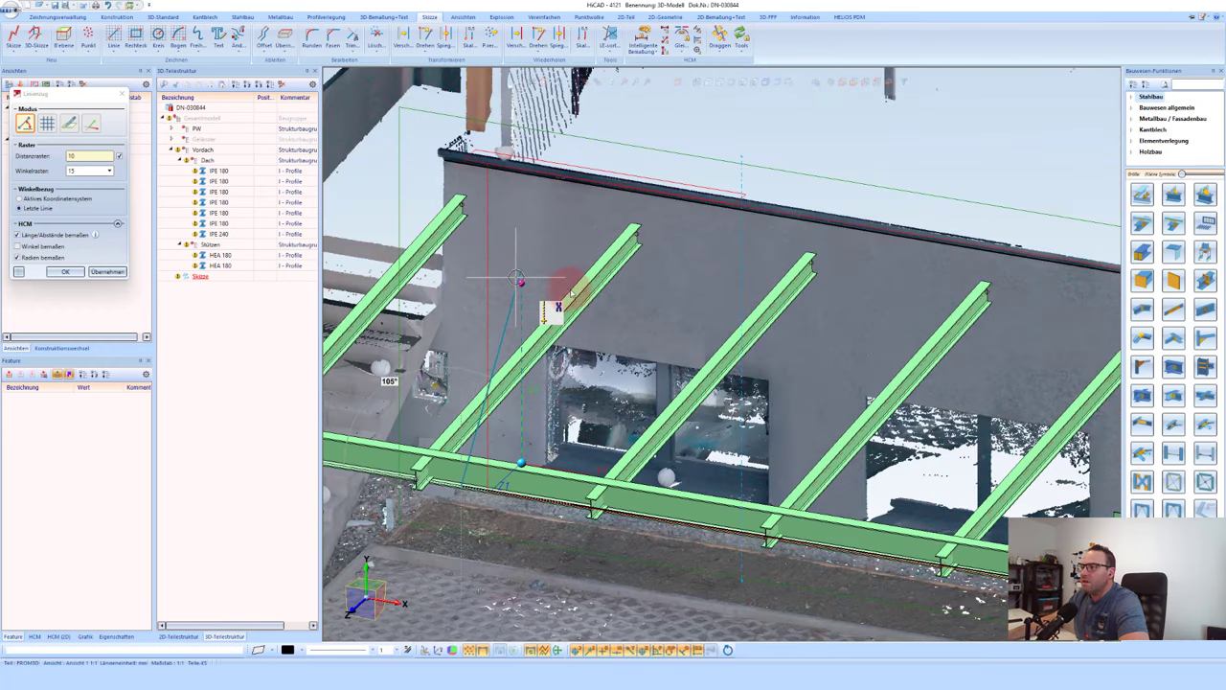
right_click(571, 291)
right_click(533, 257)
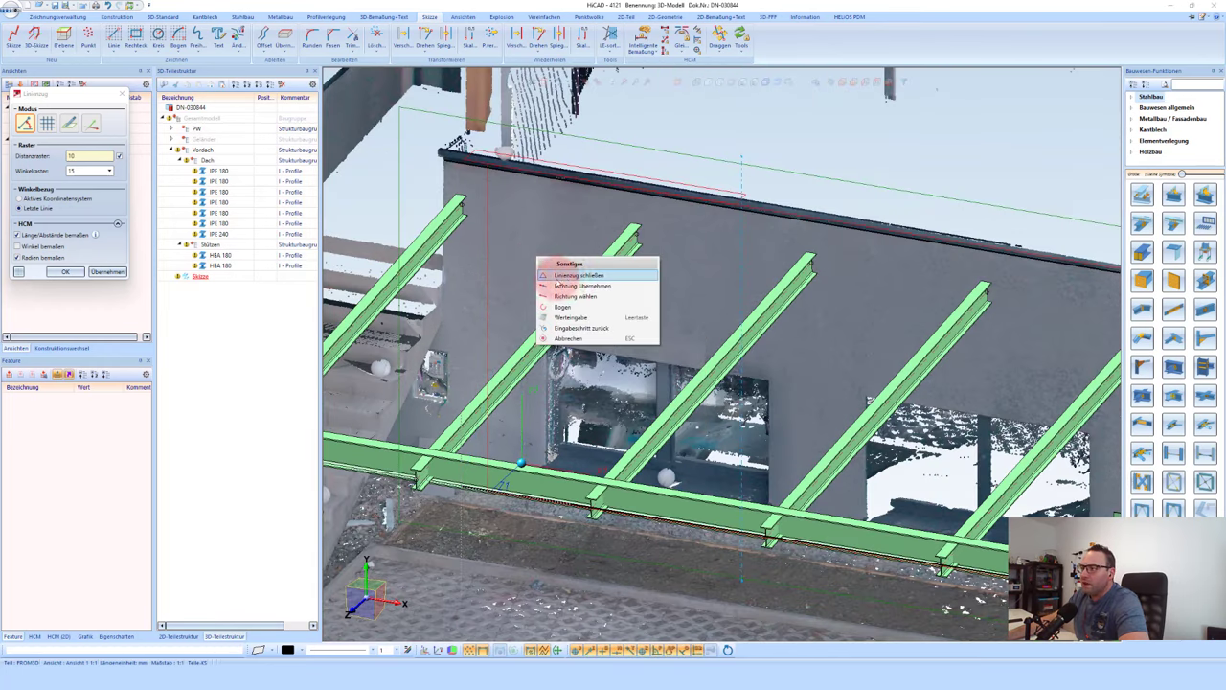
Step: Close the wall outline and extrude it as a Translationsteil with end height -200, previewing it
click(566, 277)
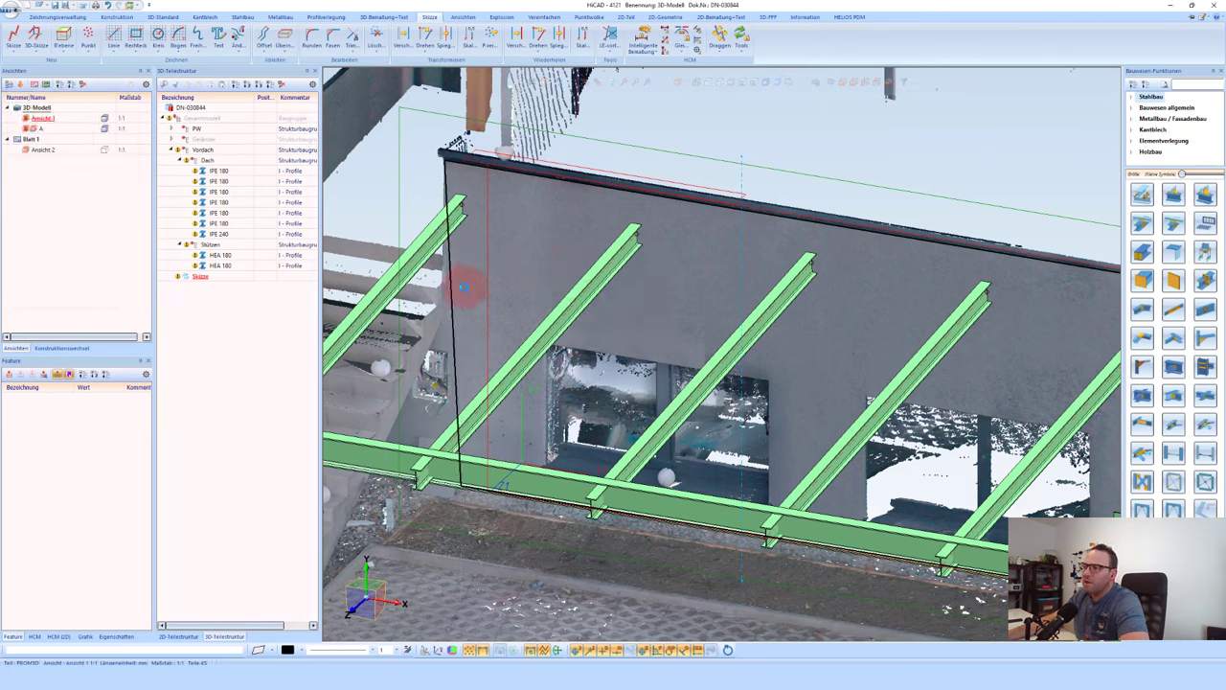
right_click(450, 288)
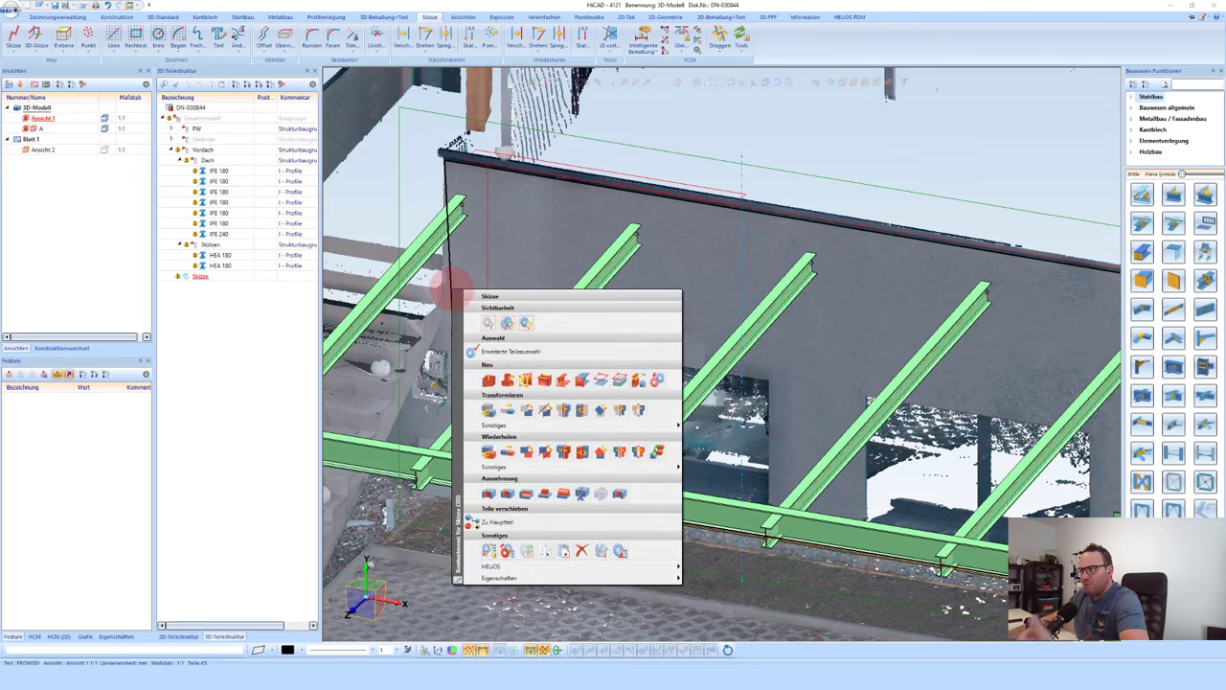
click(492, 383)
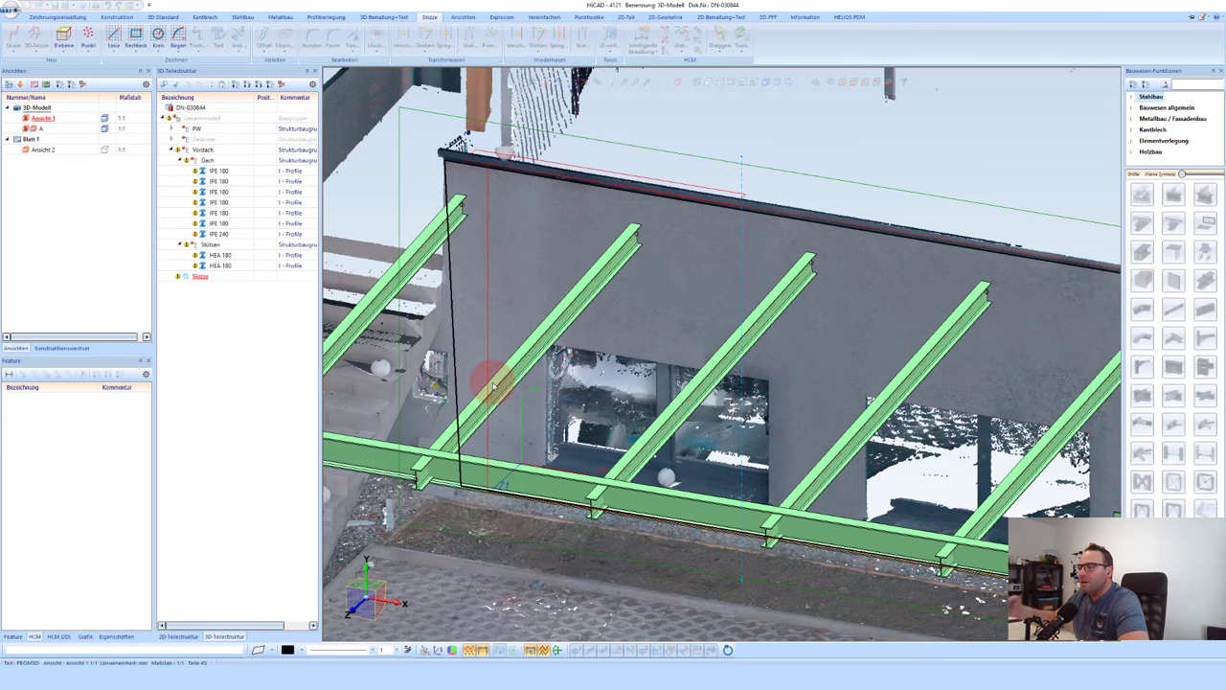
click(565, 369)
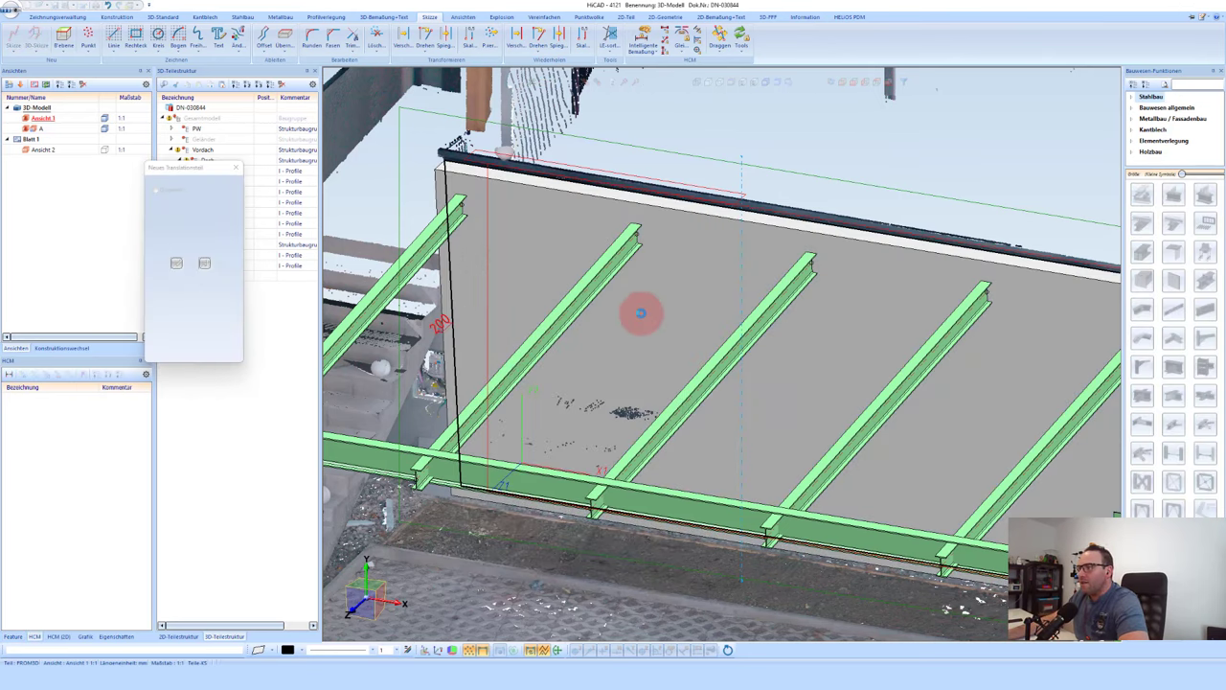
click(213, 227)
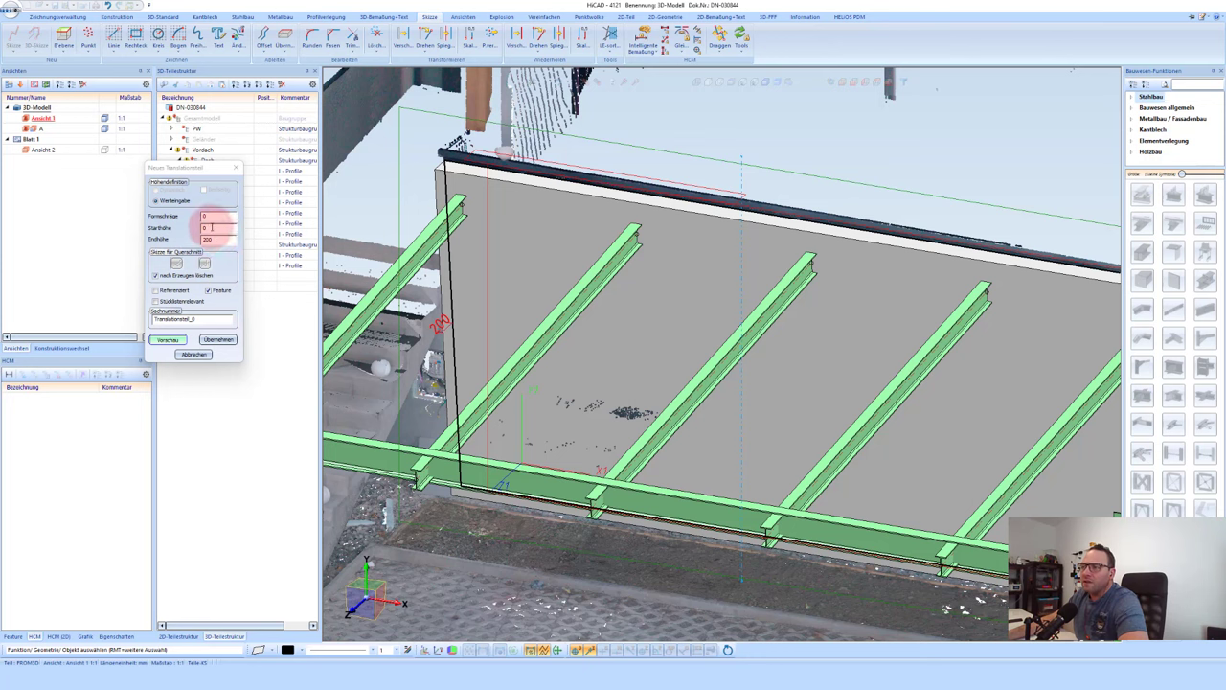
double_click(211, 239)
text(-200)
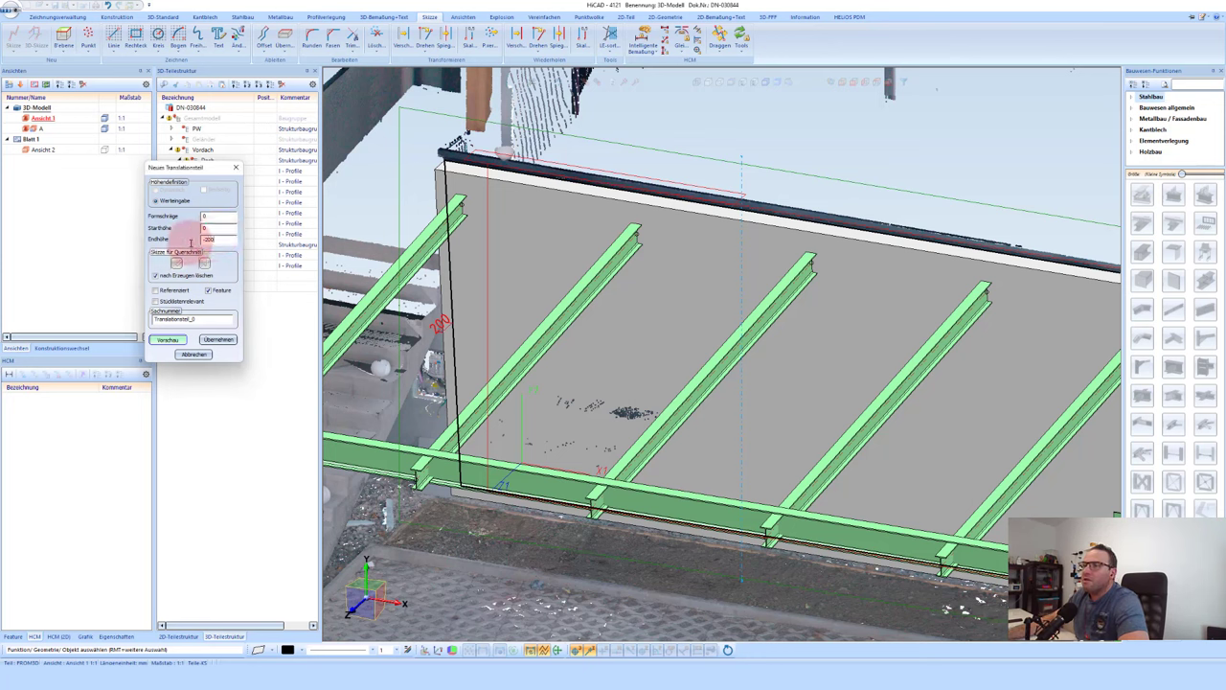
click(700, 151)
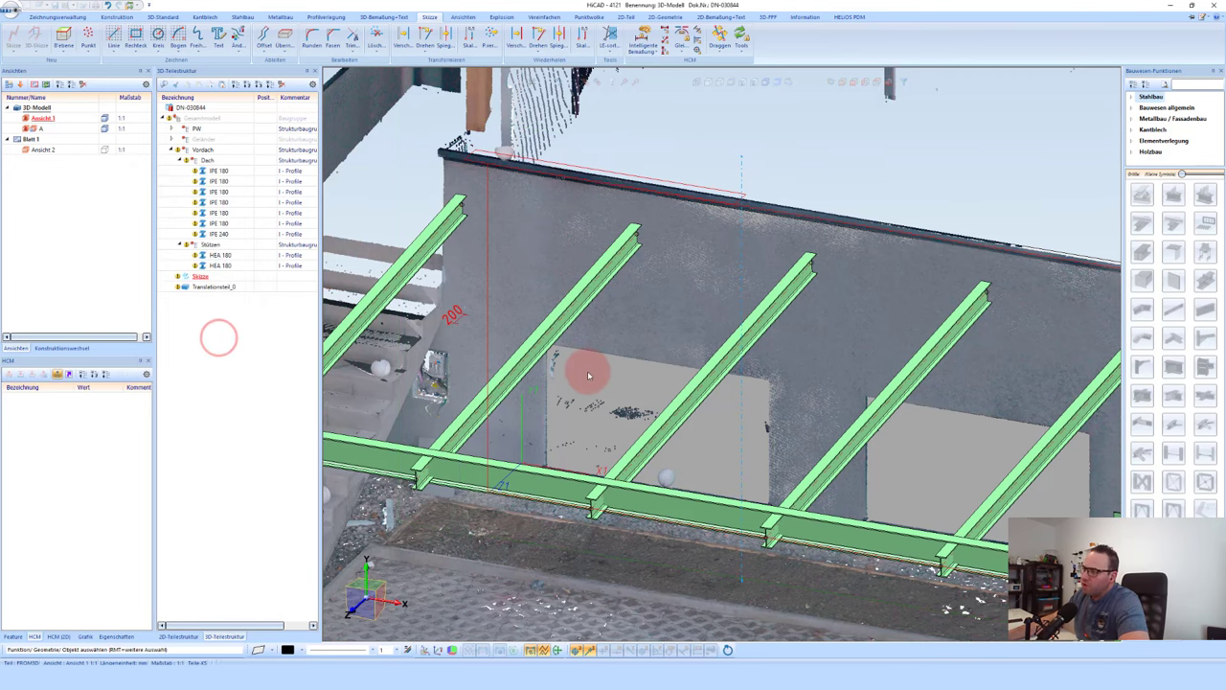
Step: Reopen Translationsteil_0's sketch and begin a Rechteck on the wall face over the opening
scroll(579, 360, up, 2)
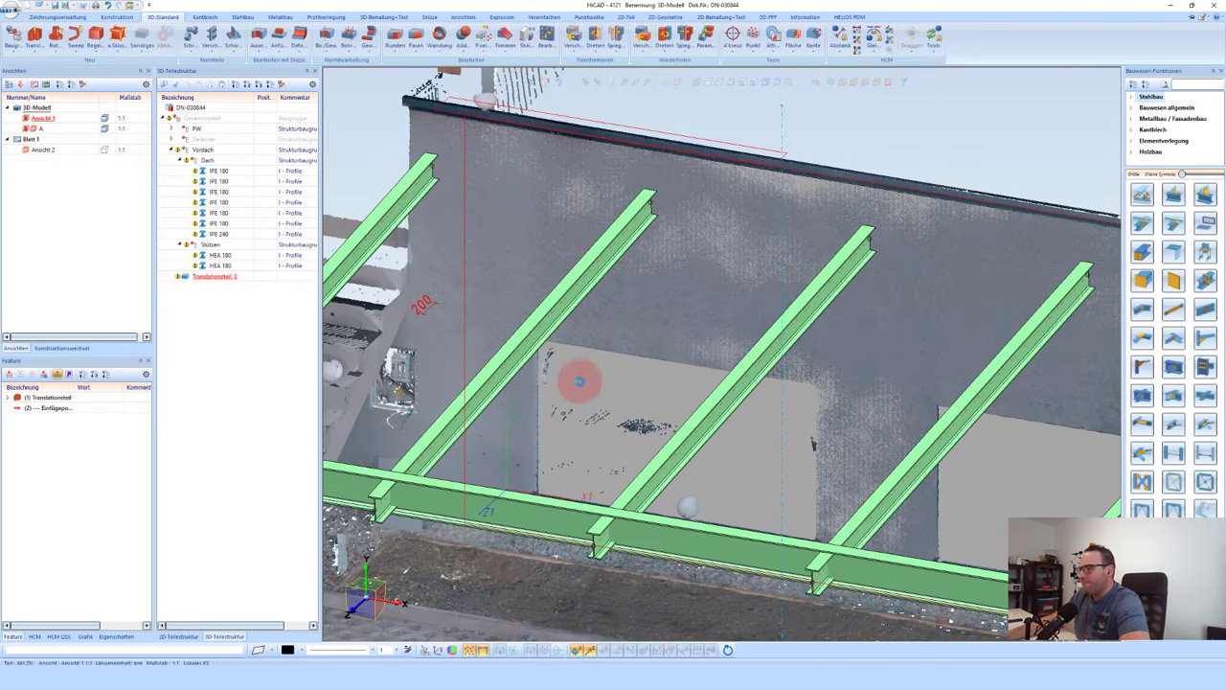
scroll(591, 361, down, 2)
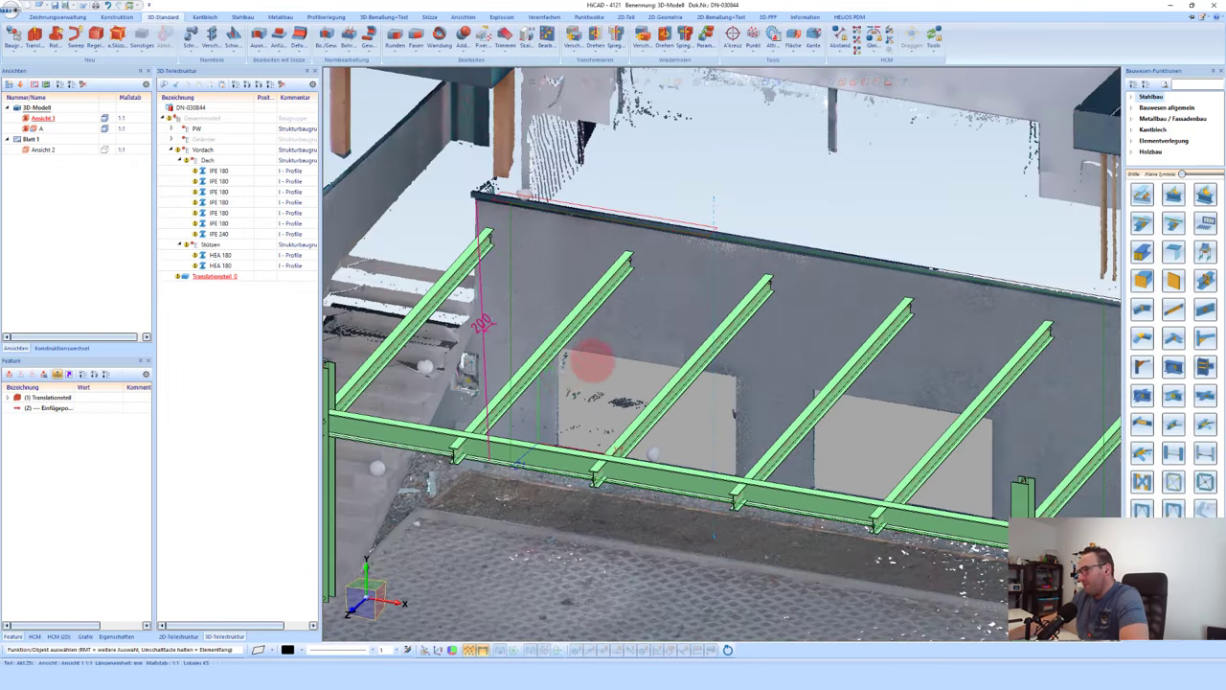
double_click(61, 398)
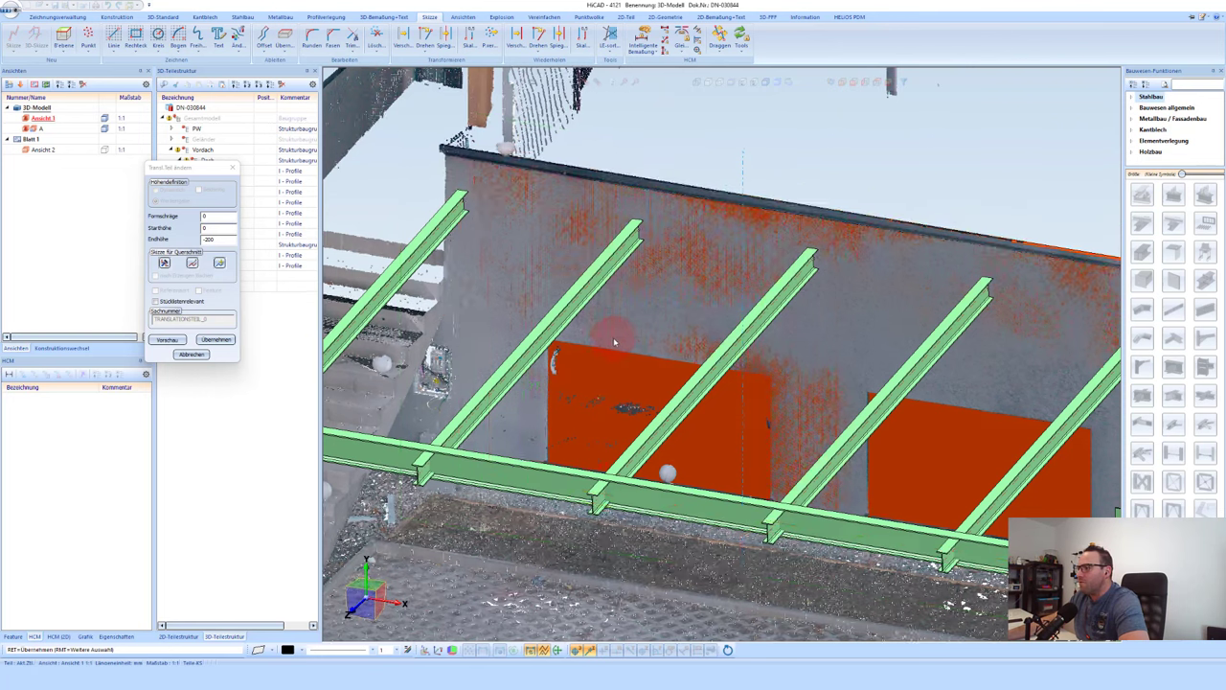
middle_drag(613, 337, 620, 339)
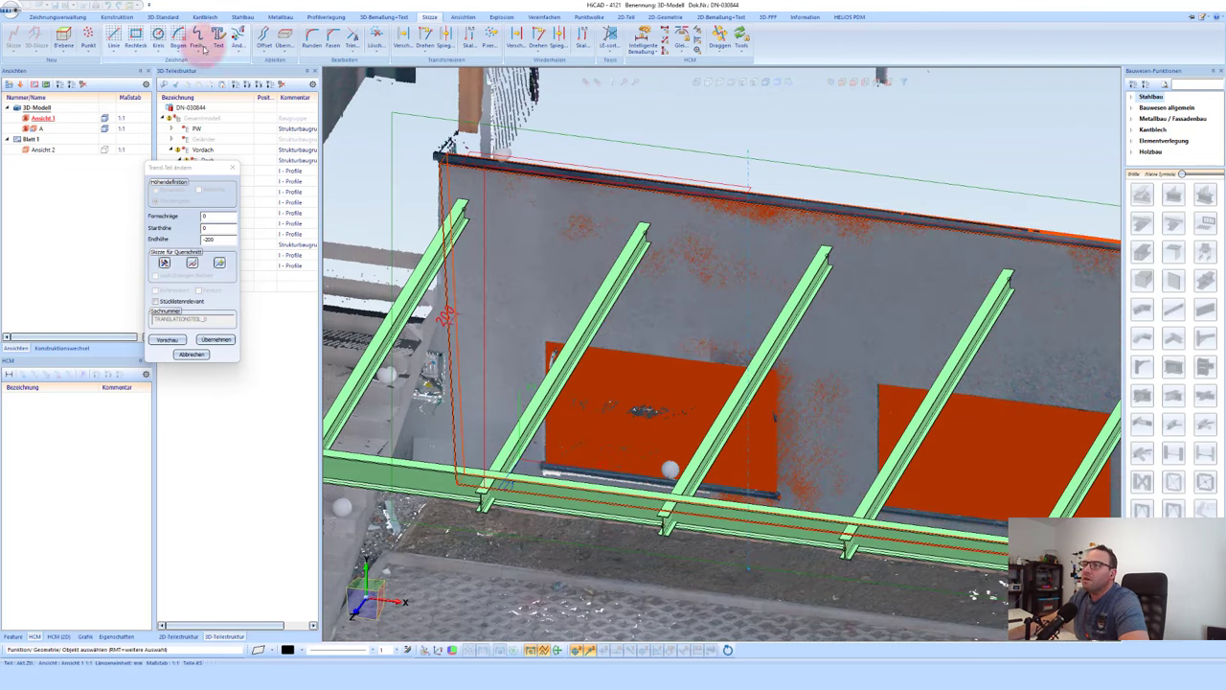
click(136, 39)
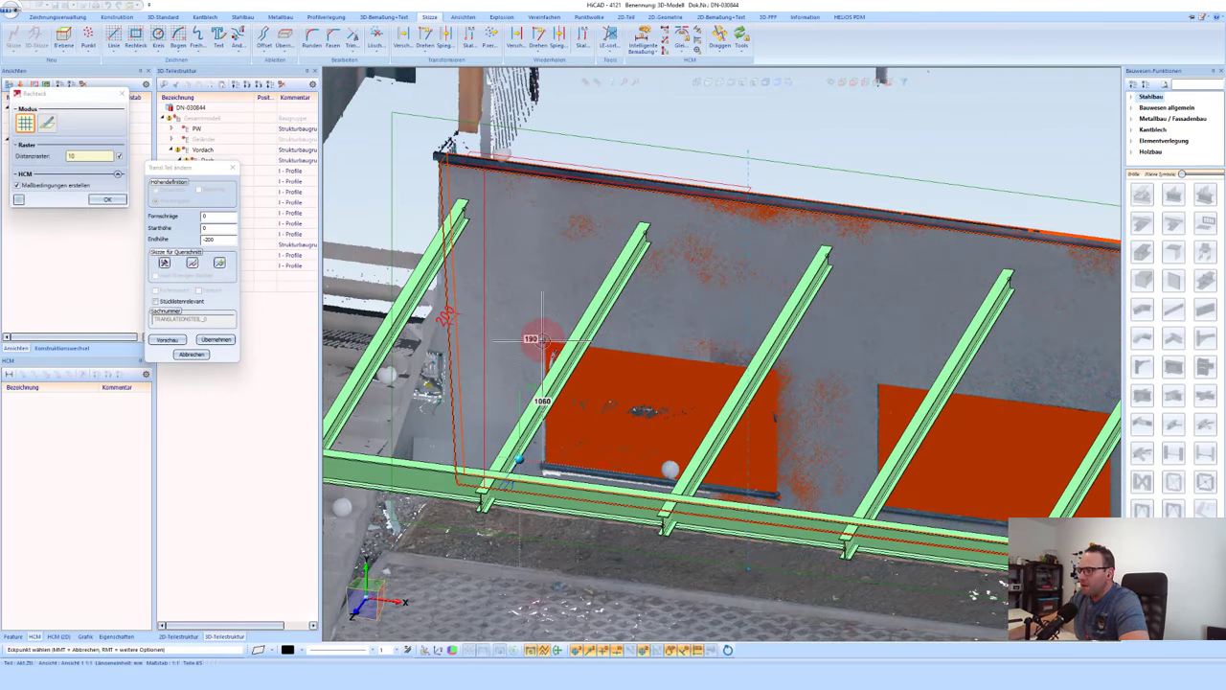
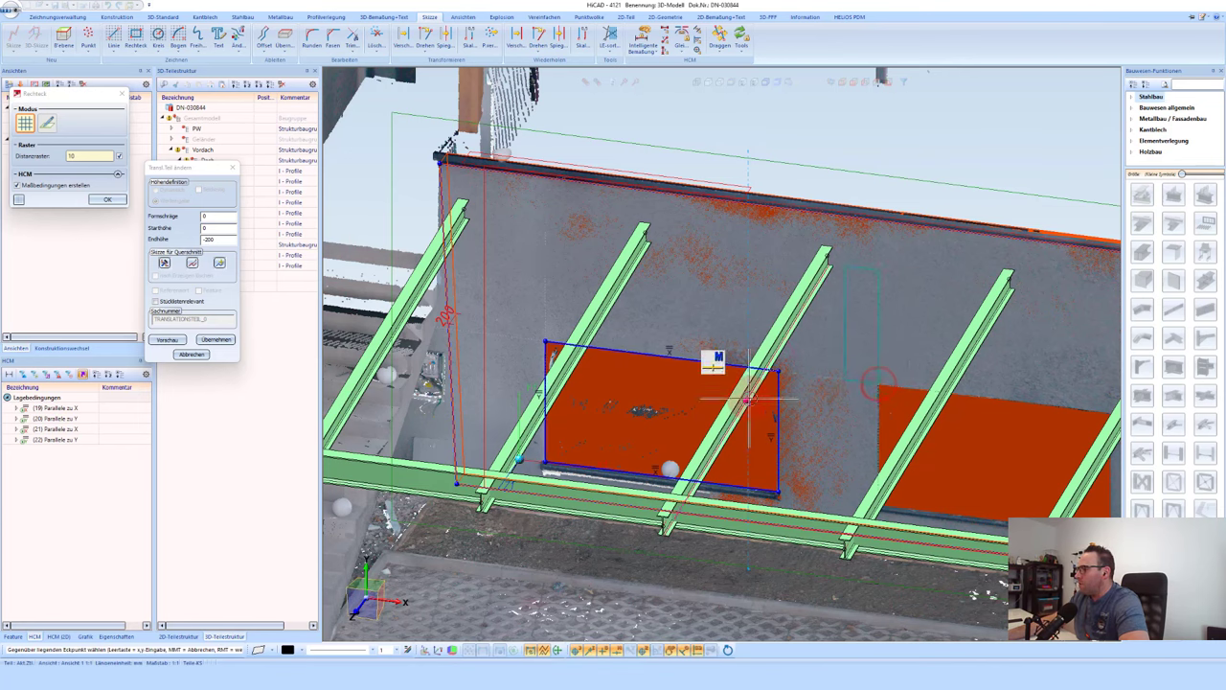
Step: Draw the second window rectangle and extrude the wall sketch to an end height of -200
scroll(745, 403, down, 2)
scroll(958, 451, up, 2)
click(973, 486)
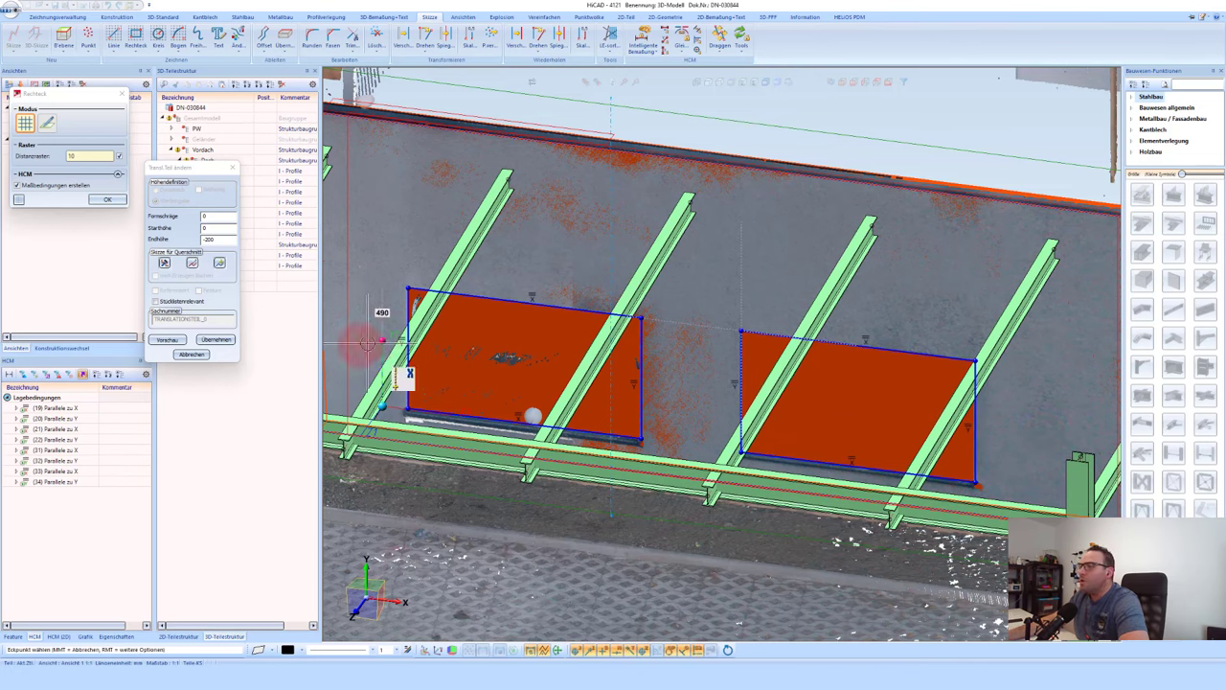
click(210, 343)
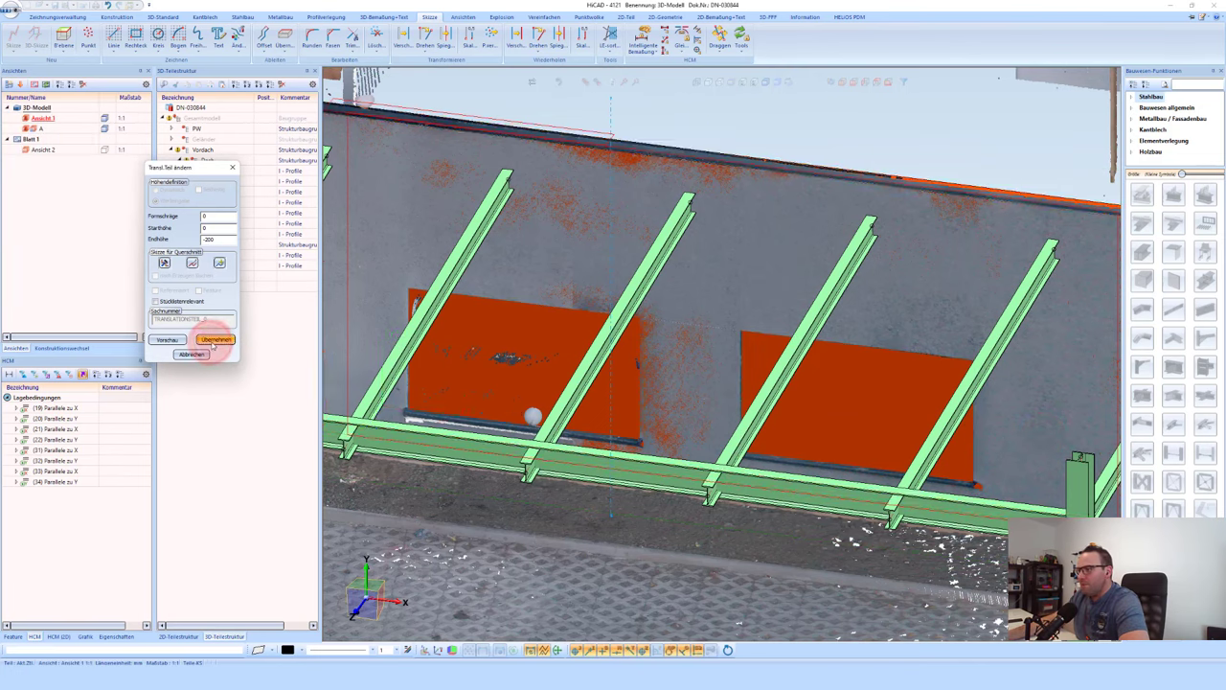
click(199, 355)
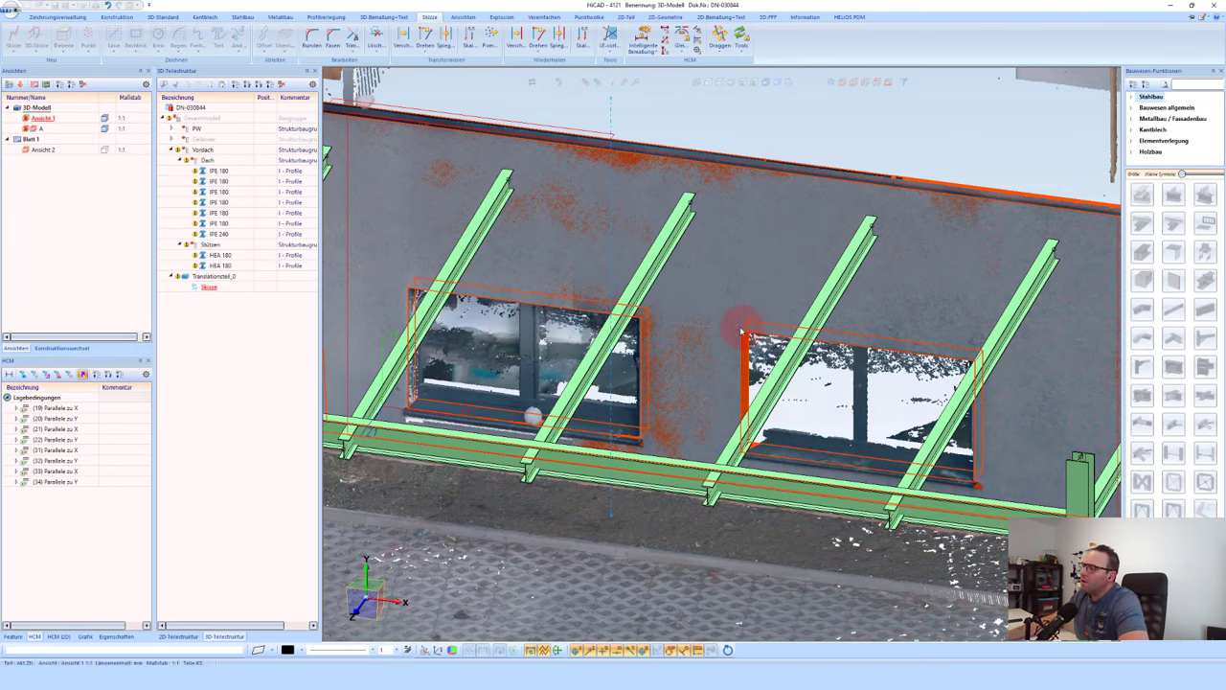
middle_drag(544, 257, 607, 227)
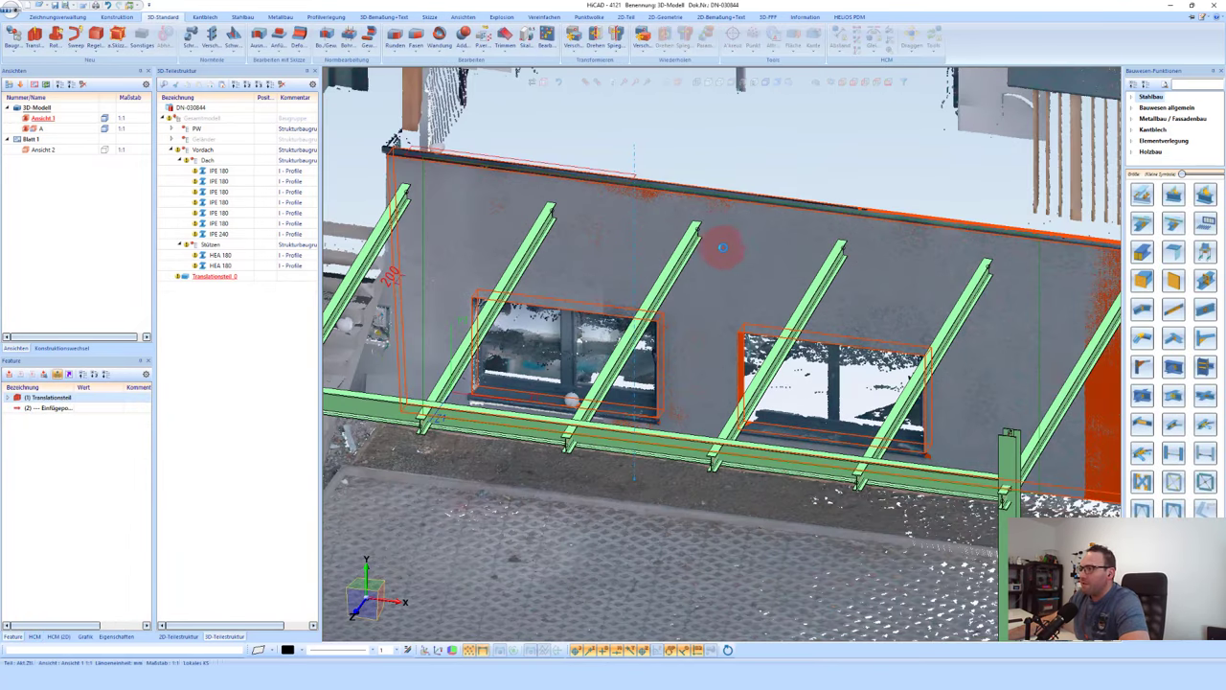
Step: Move Translationsteil_0 into the PW assembly in the structure tree
middle_drag(720, 246, 731, 311)
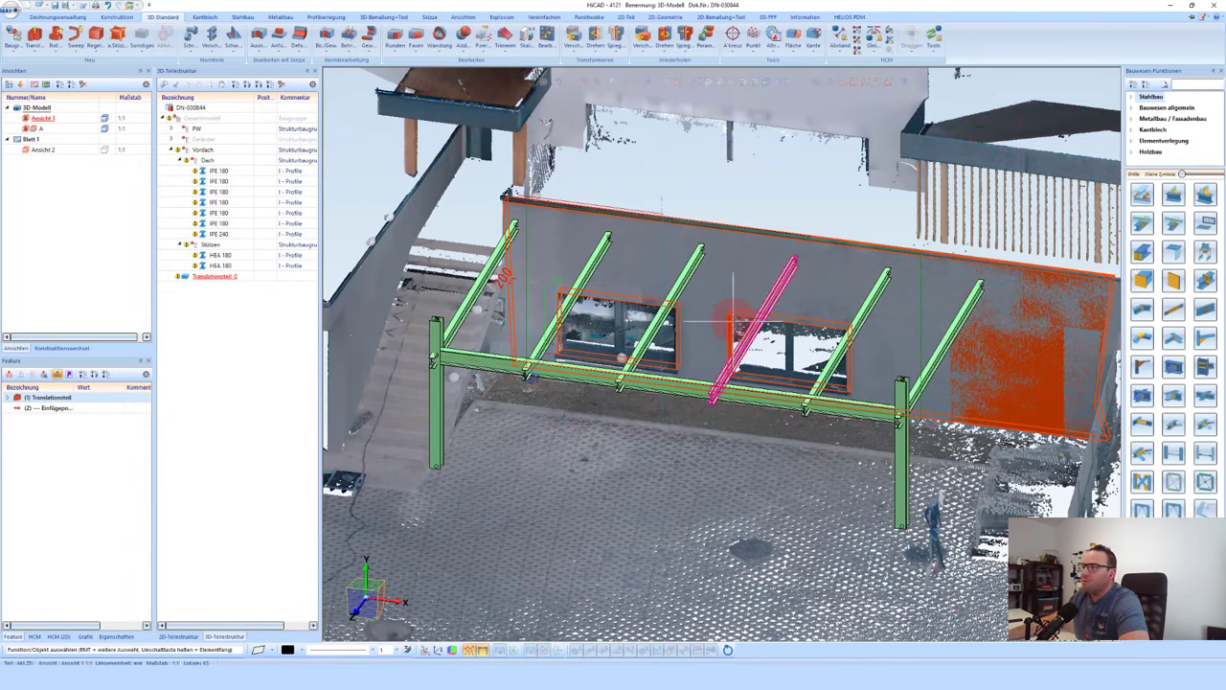
click(197, 137)
click(214, 278)
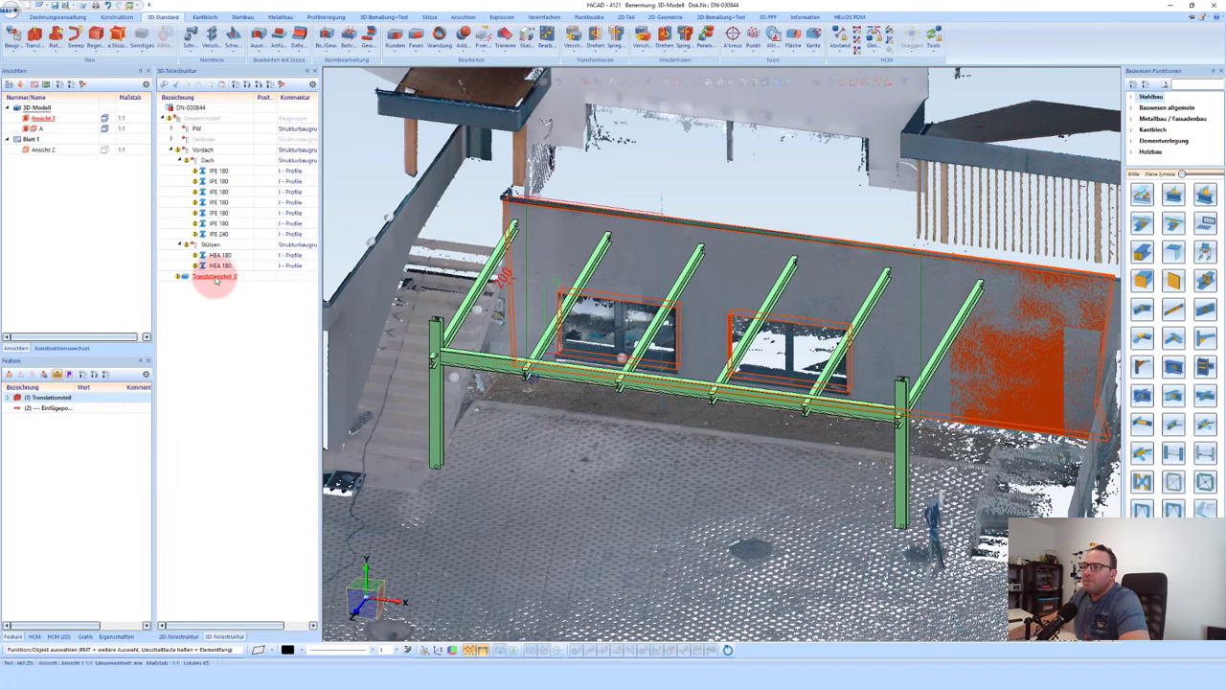
drag(216, 279, 198, 135)
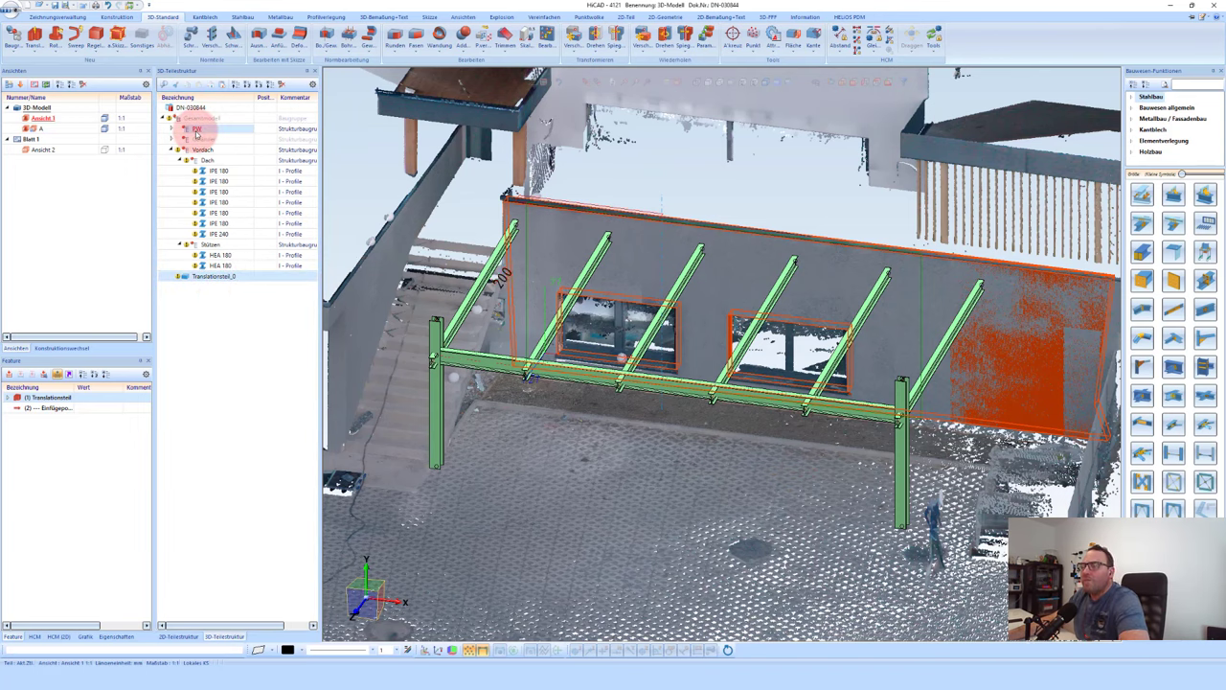
drag(197, 135, 198, 136)
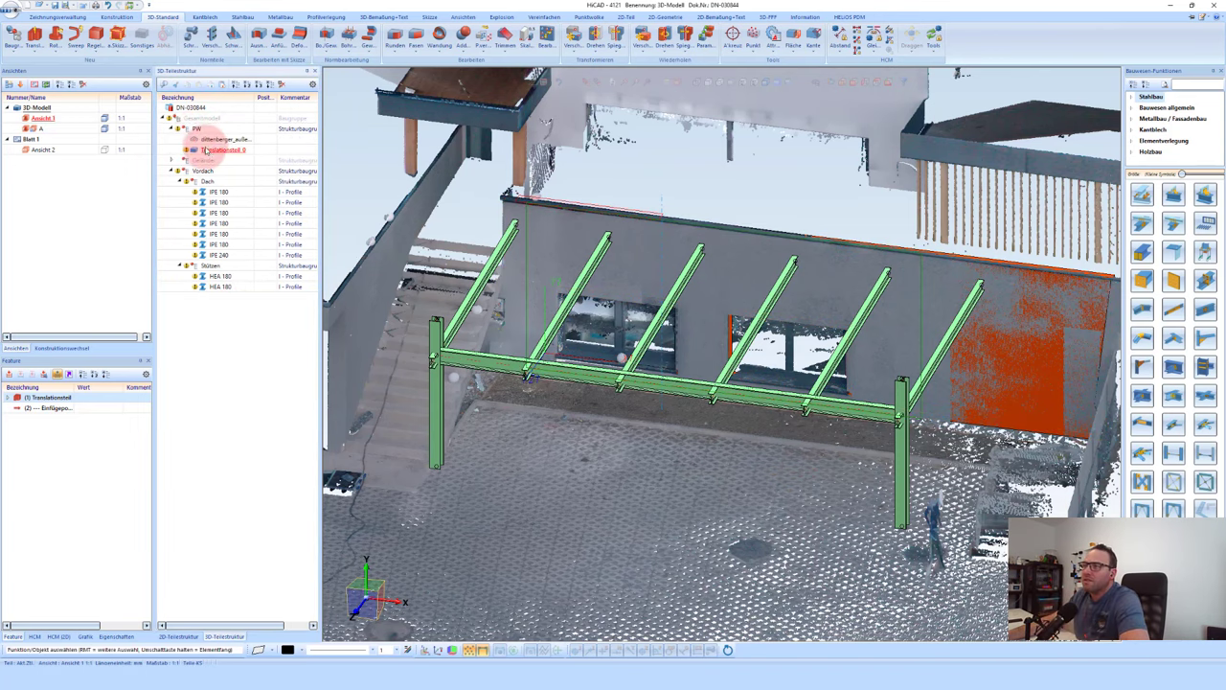
Step: Hide the scanned point cloud and switch to side view A
right_click(220, 141)
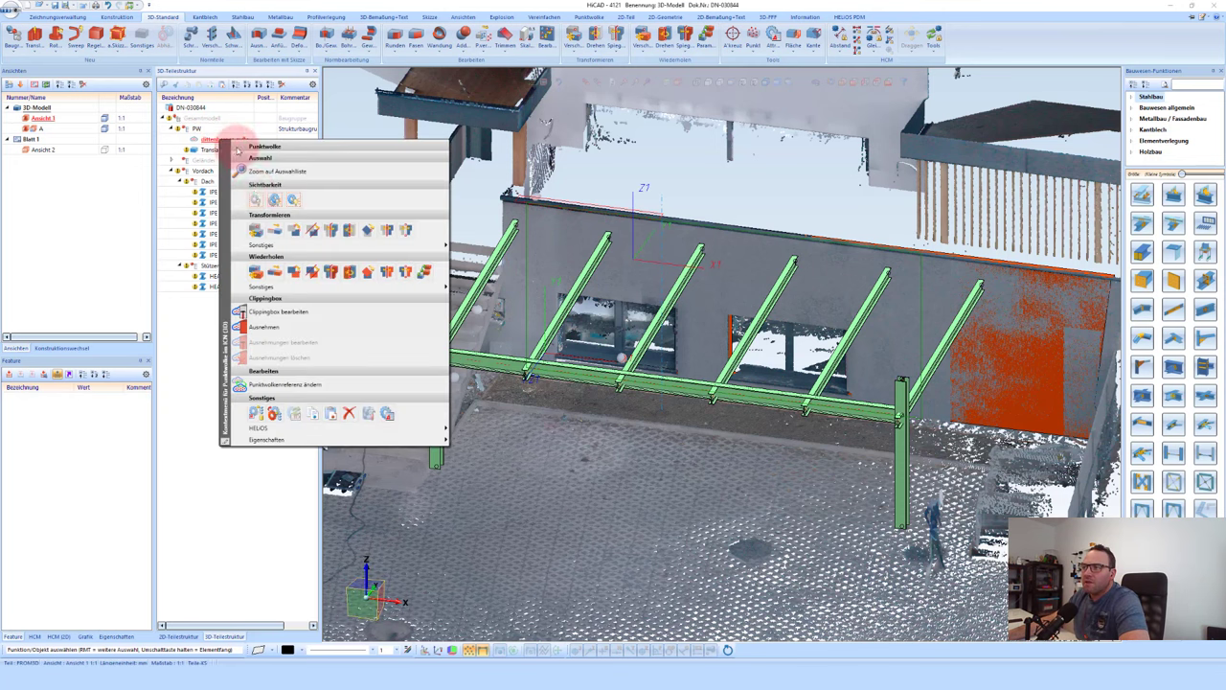
click(253, 201)
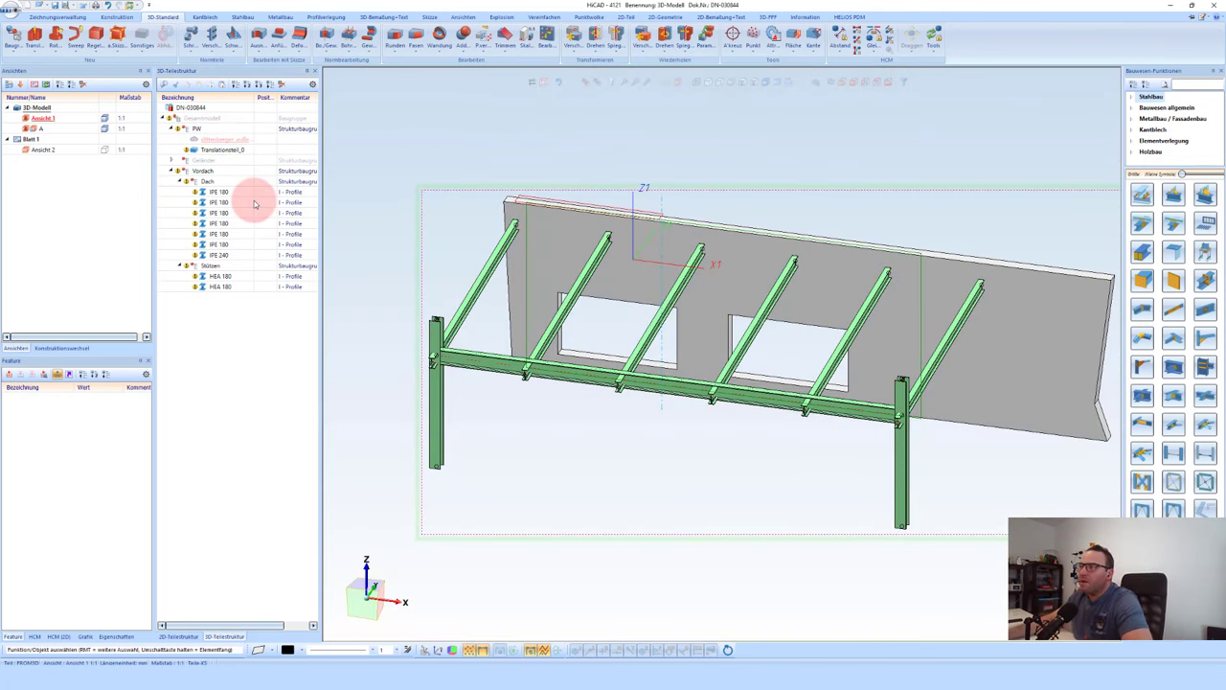
click(705, 222)
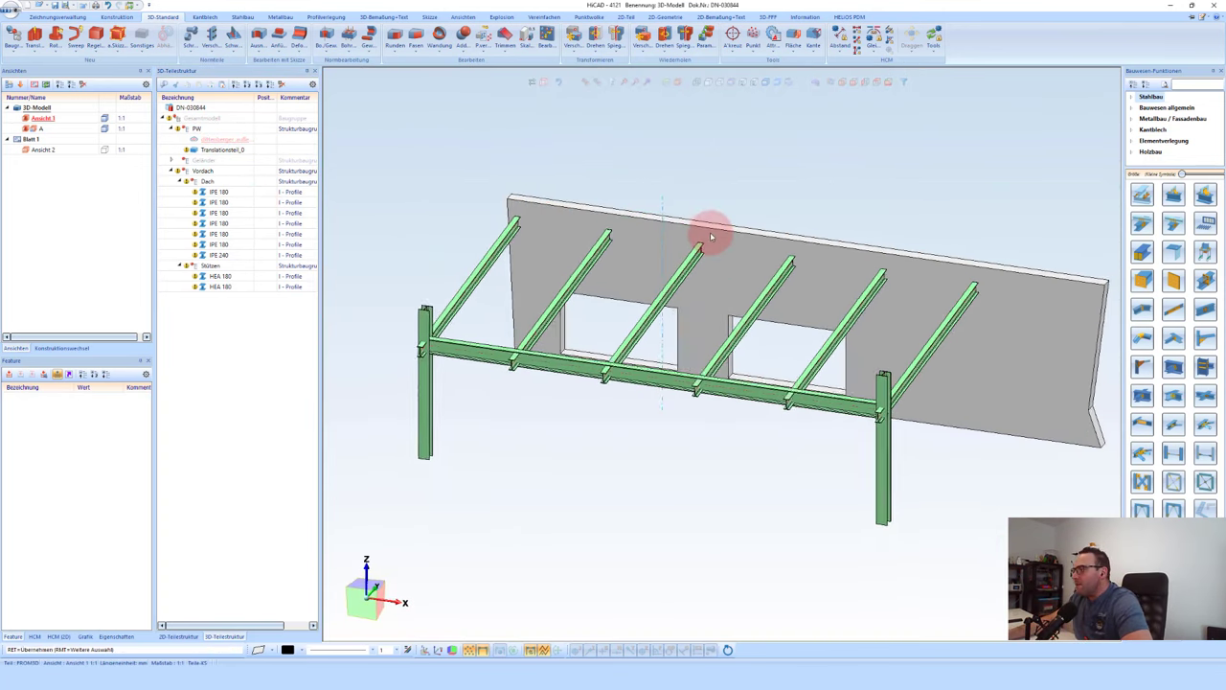
middle_drag(716, 240, 698, 233)
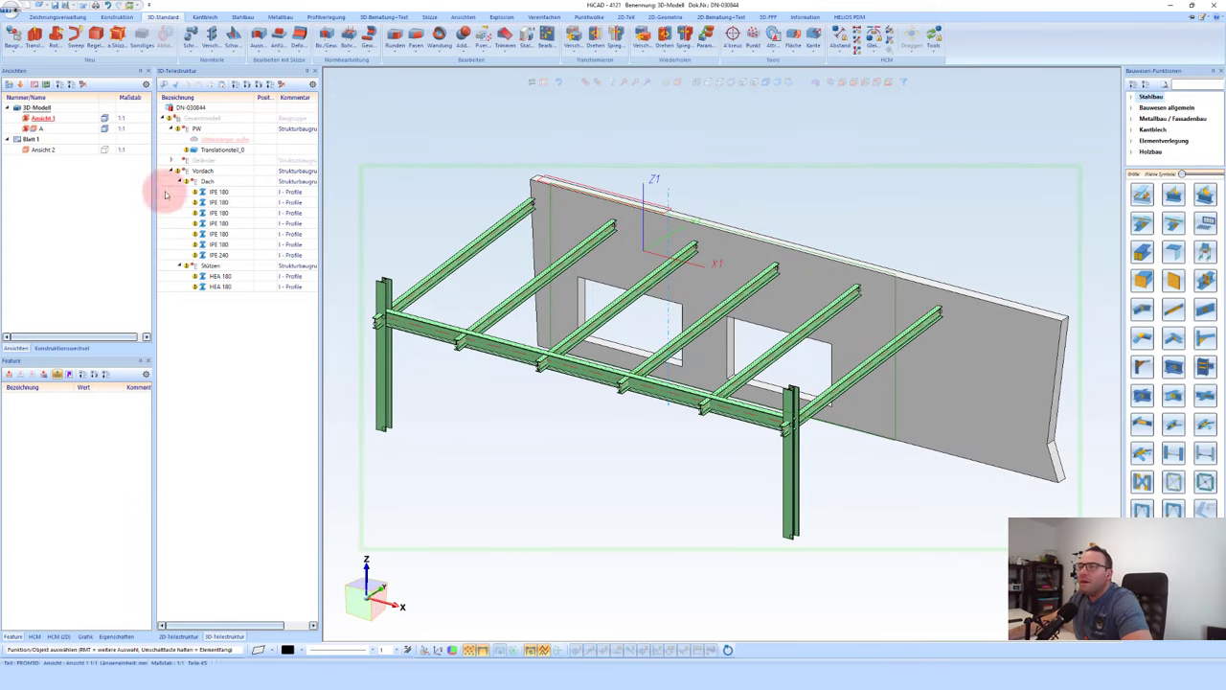
click(37, 130)
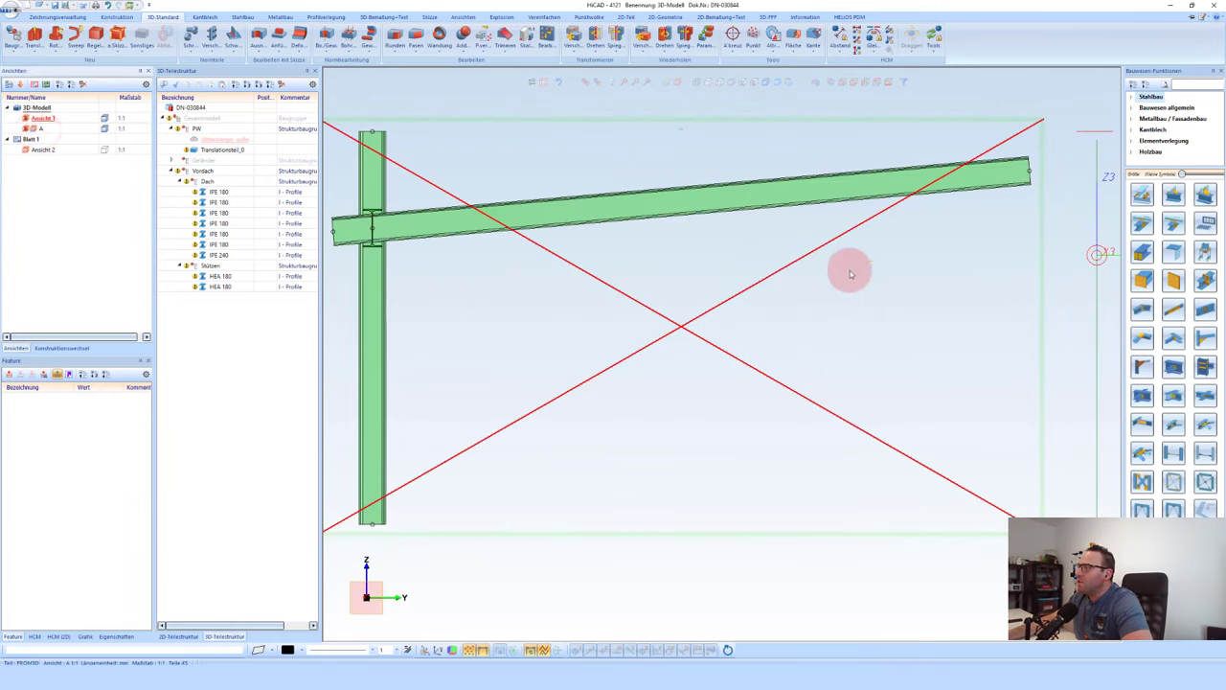
Step: Make the wall part visible in side view A
right_click(311, 177)
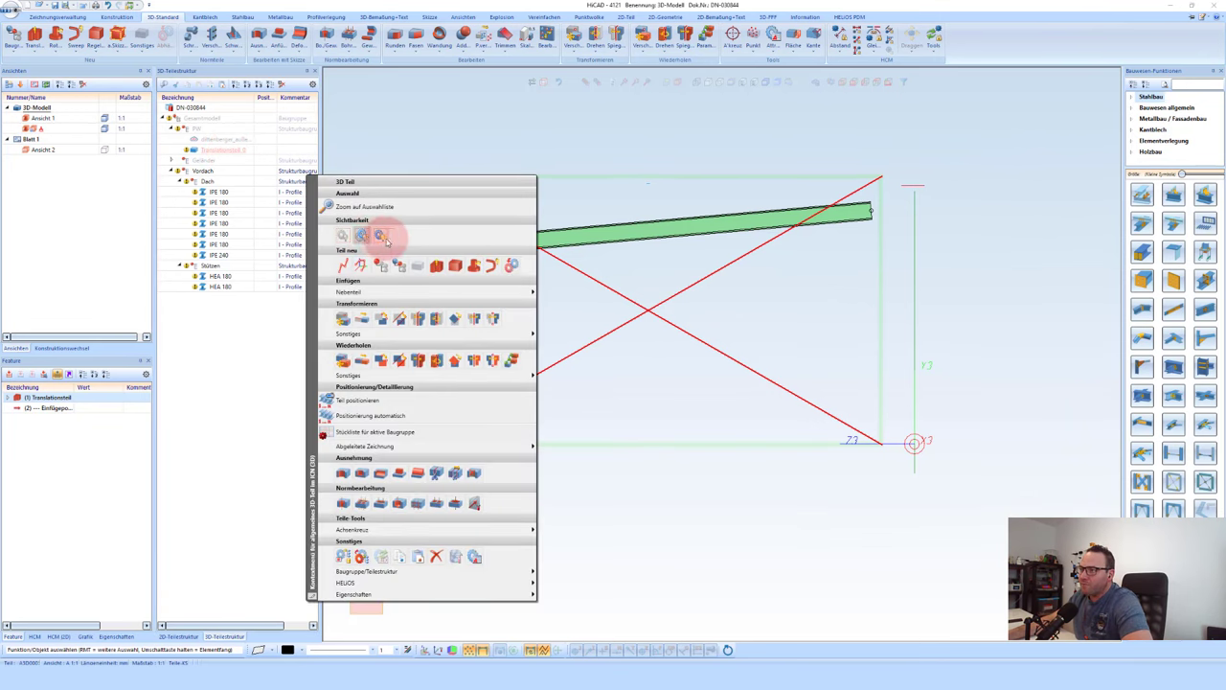
click(381, 236)
scroll(896, 254, up, 2)
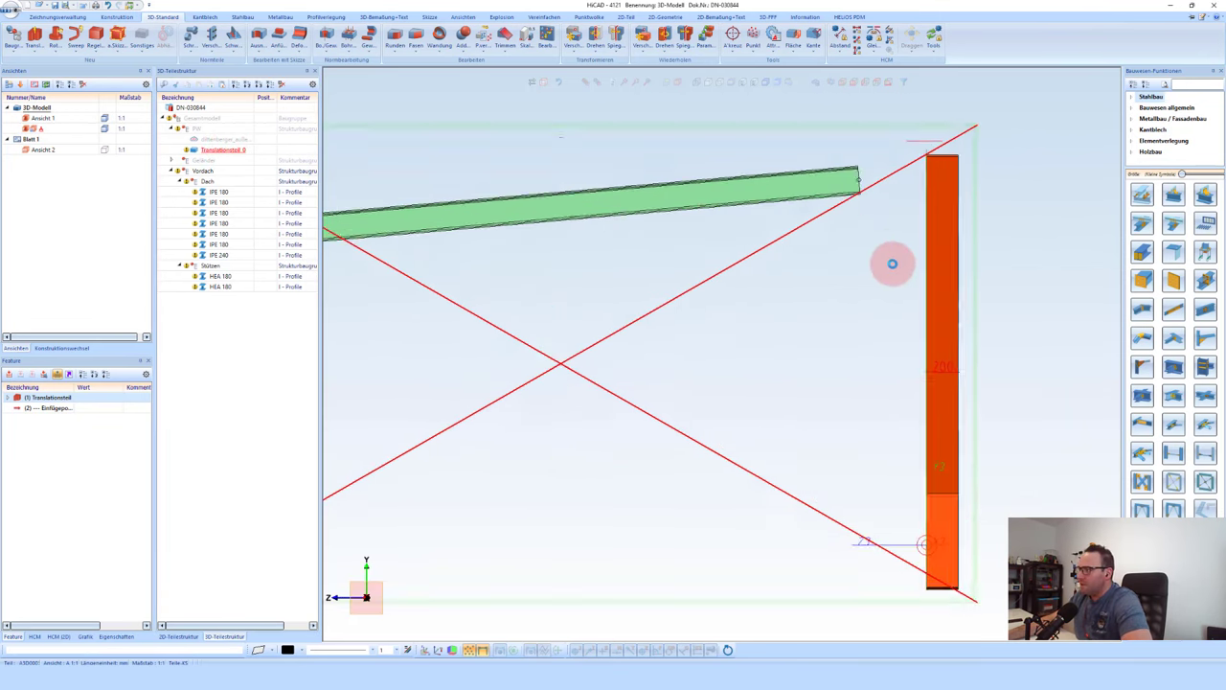
scroll(890, 260, up, 1)
click(885, 269)
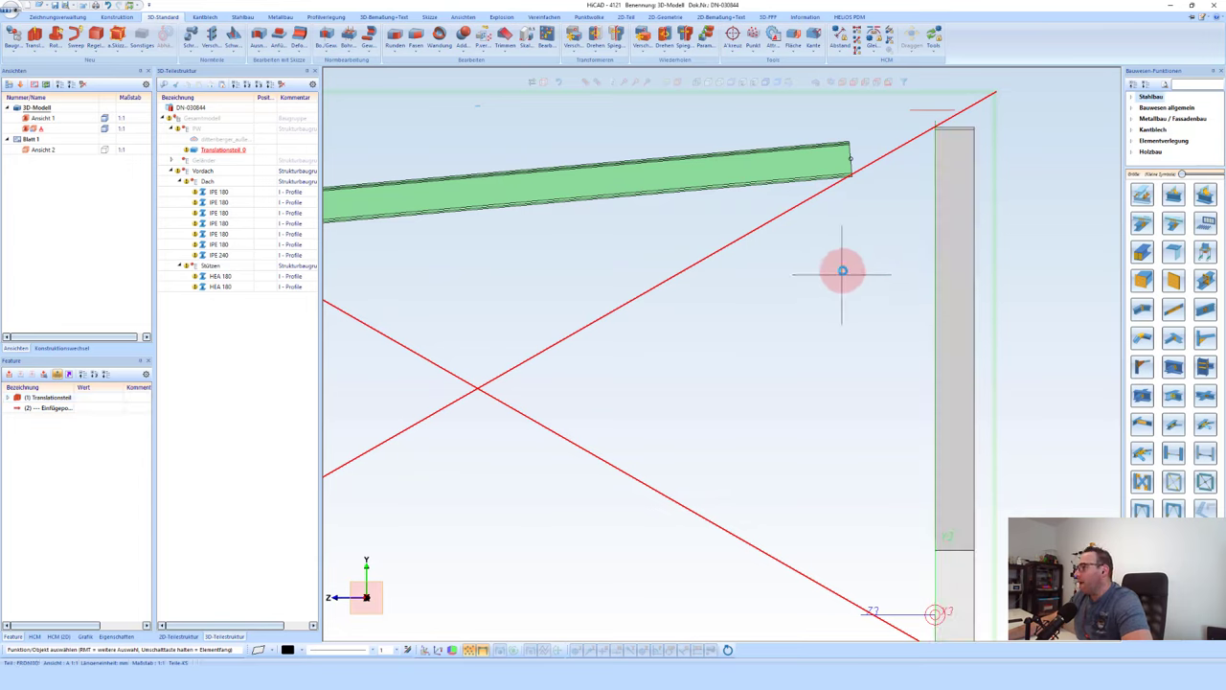
click(939, 113)
scroll(889, 197, down, 3)
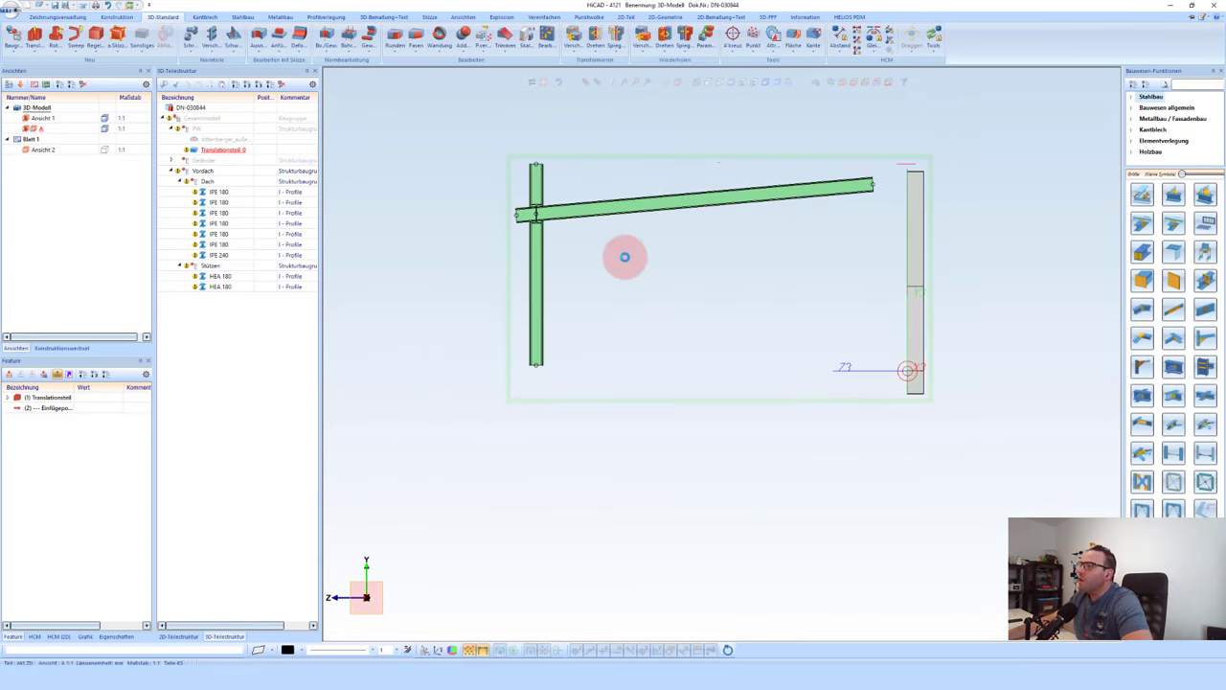
Step: Move both HEA 180 columns toward the wall by 4529.026-3500, measured column to wall
click(538, 276)
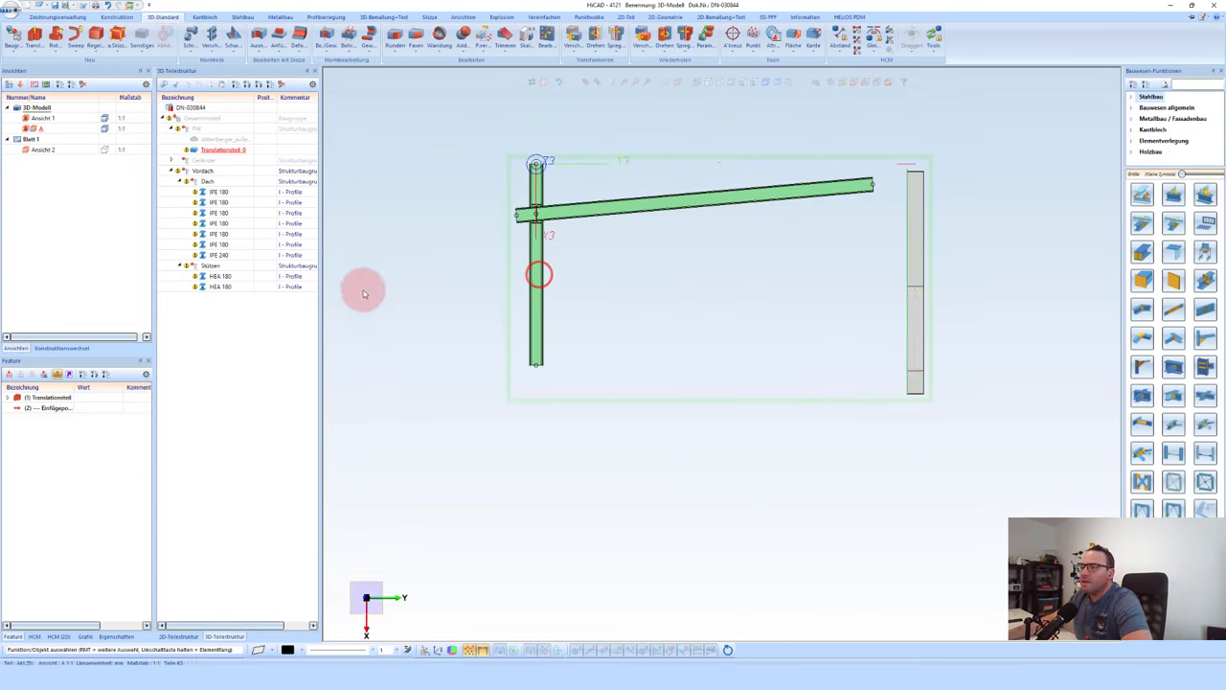
click(219, 276)
shift+click(219, 288)
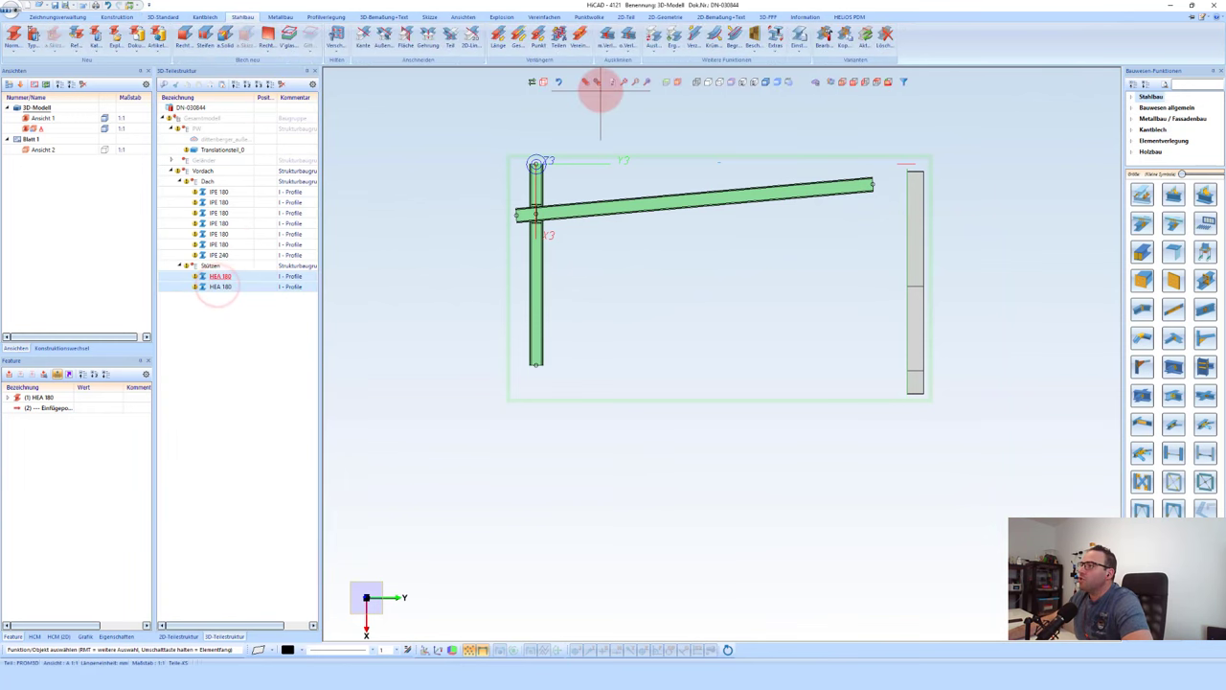
click(707, 84)
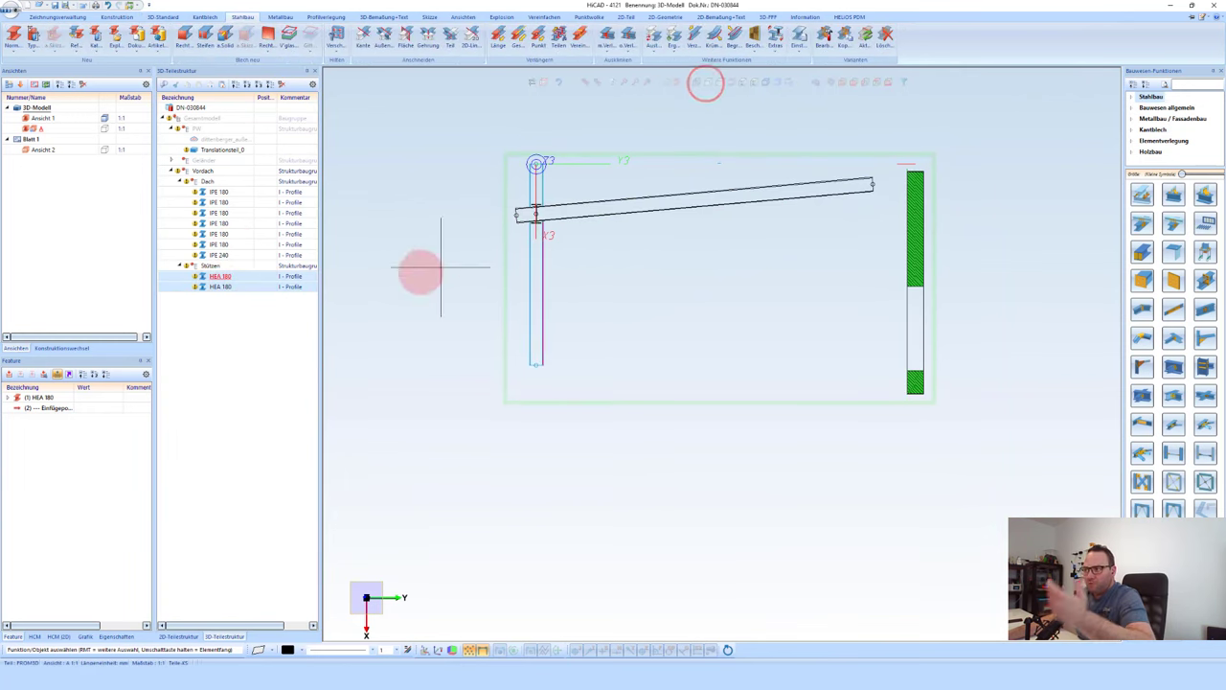
right_click(349, 342)
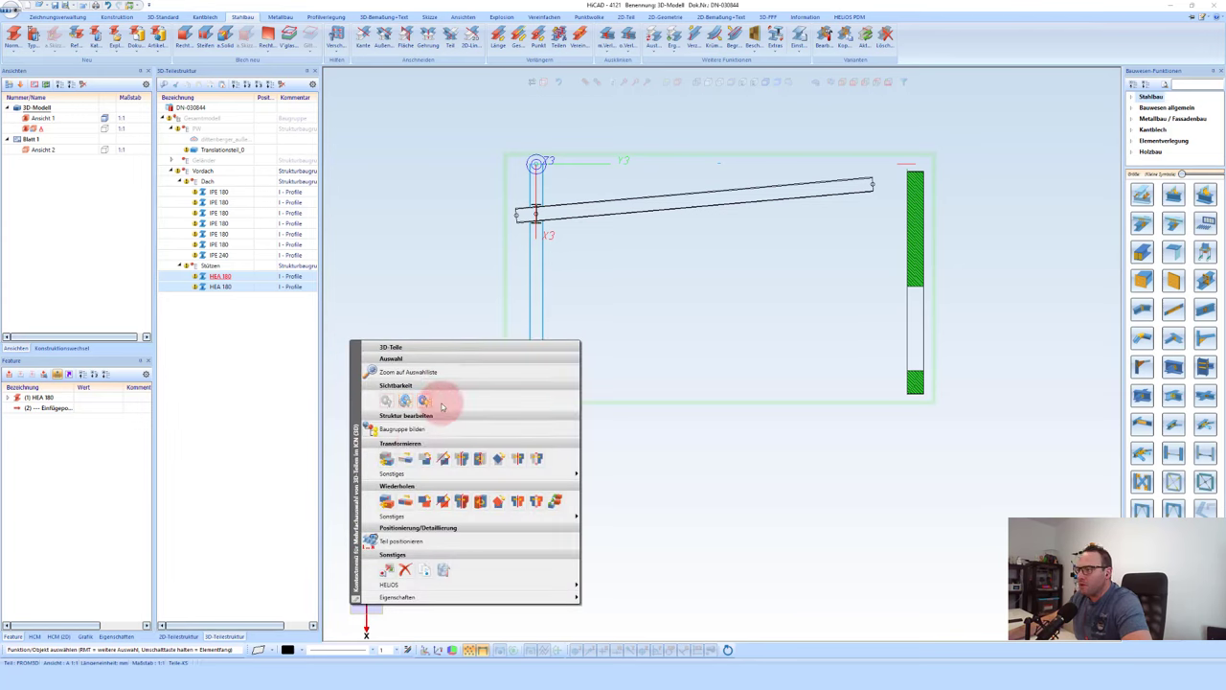
click(460, 448)
click(555, 324)
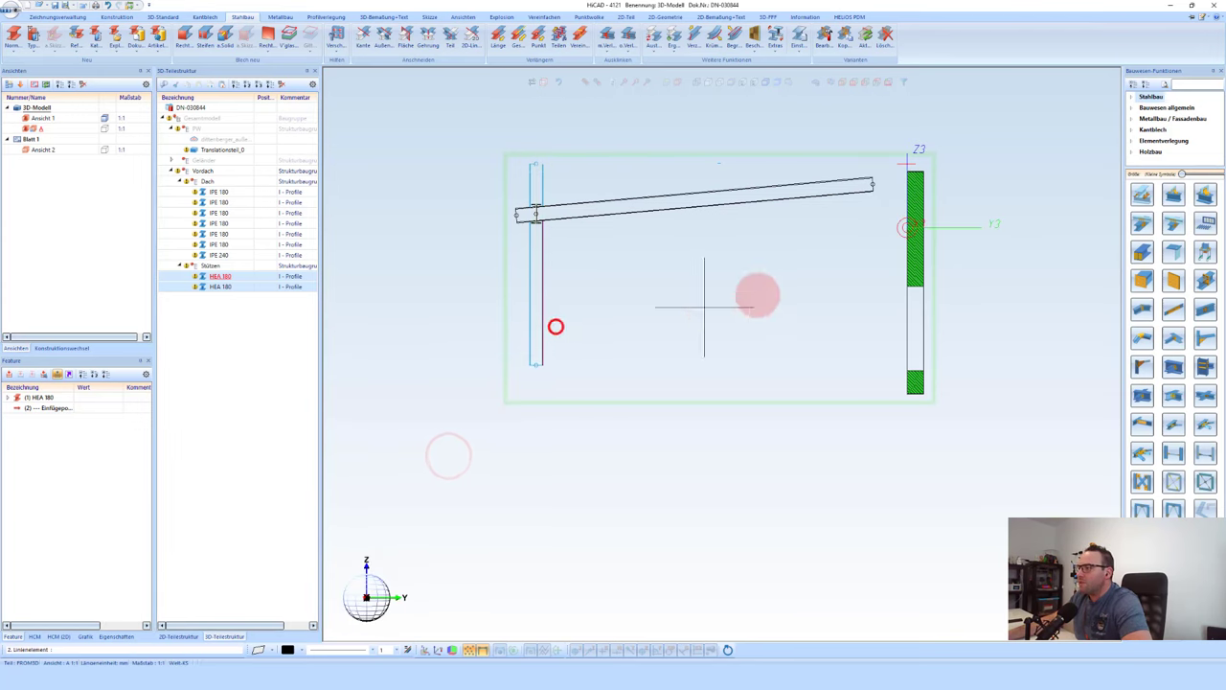
click(887, 240)
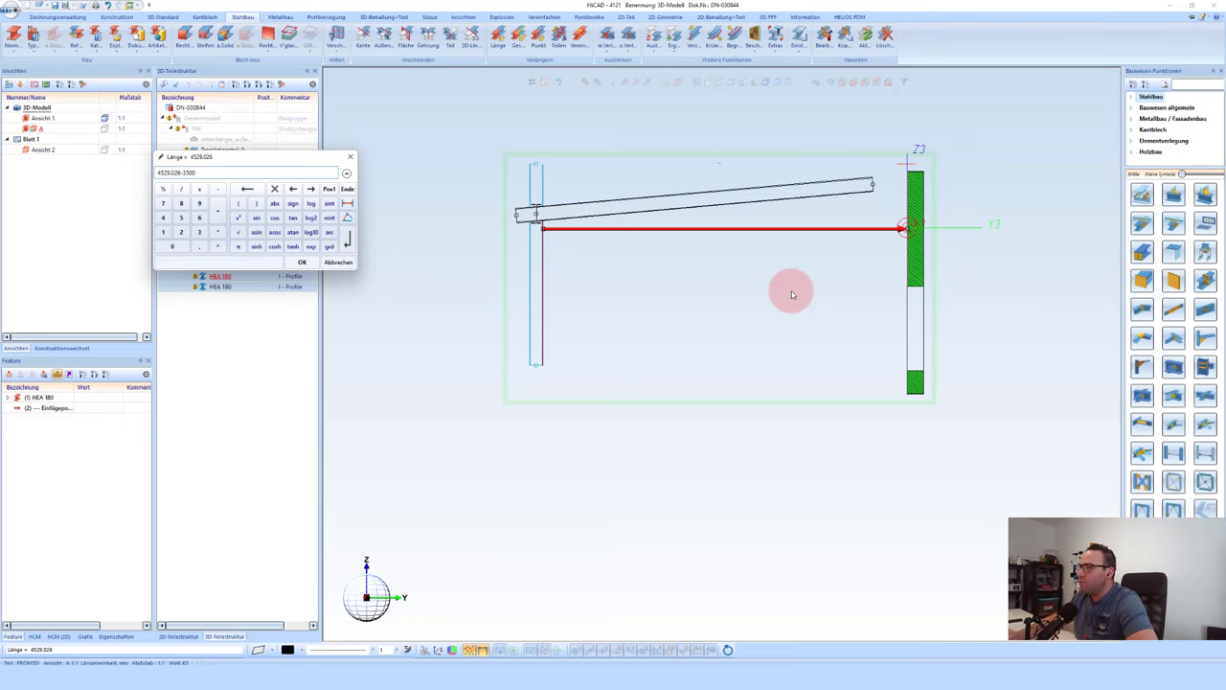
key(Return)
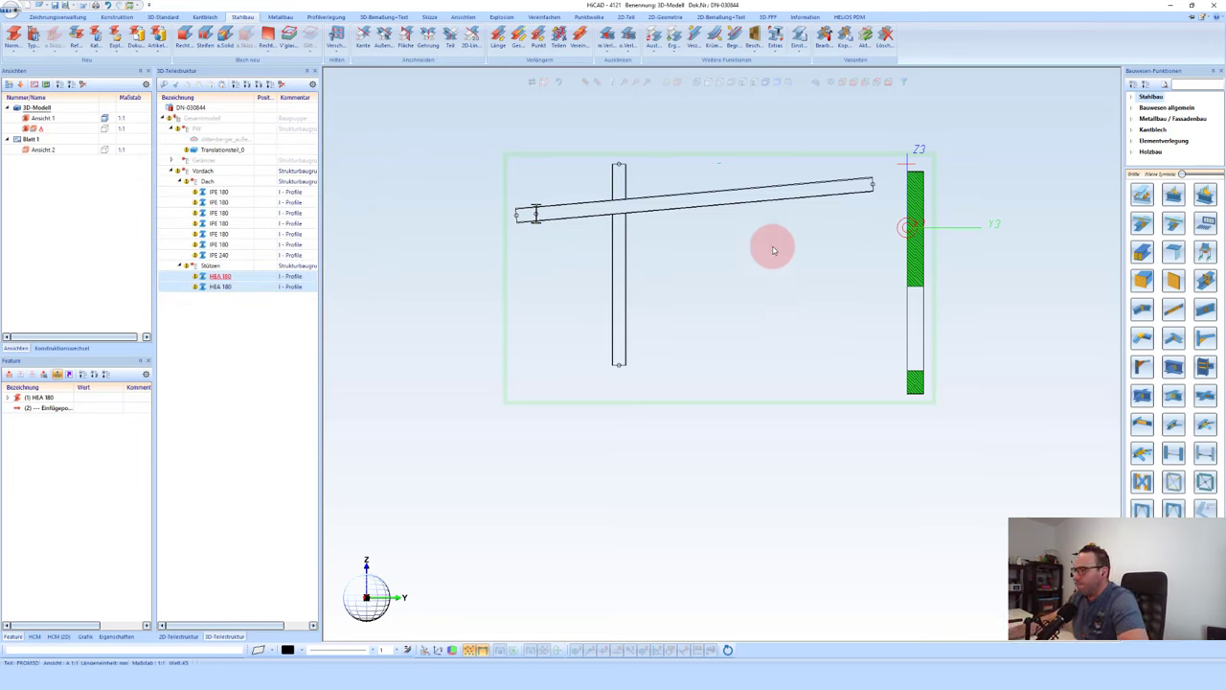
Step: Check the moved columns, clear the selection and reactivate Ansicht 1
click(623, 233)
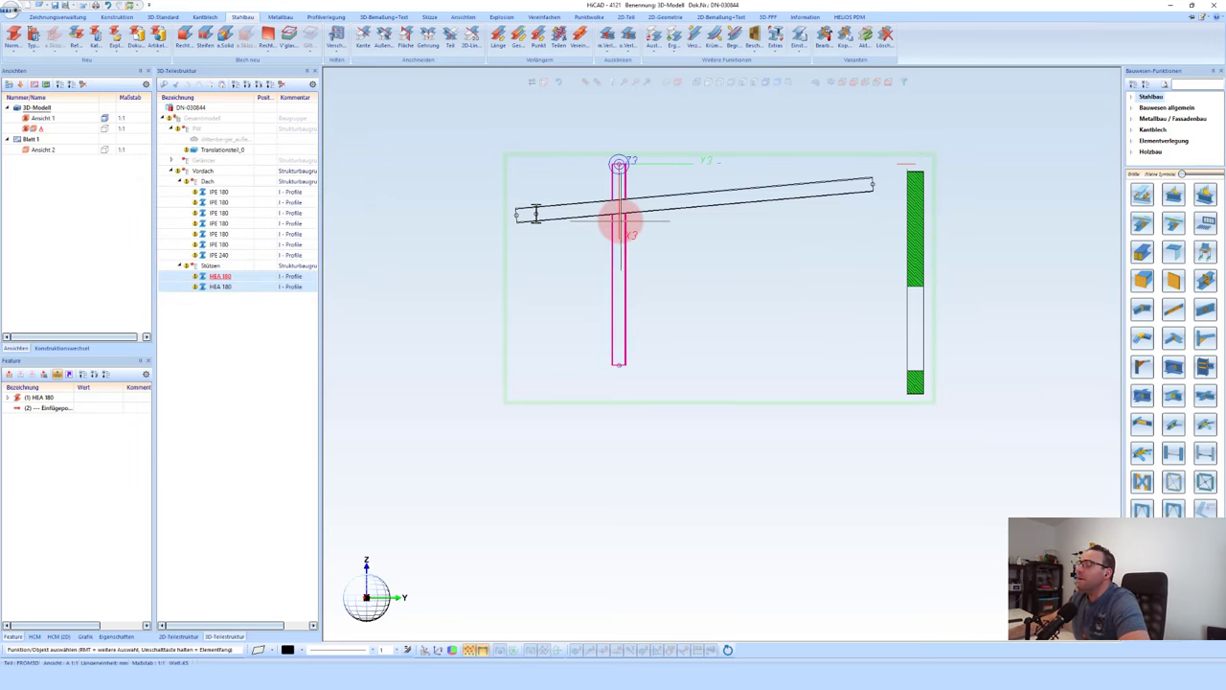
click(633, 137)
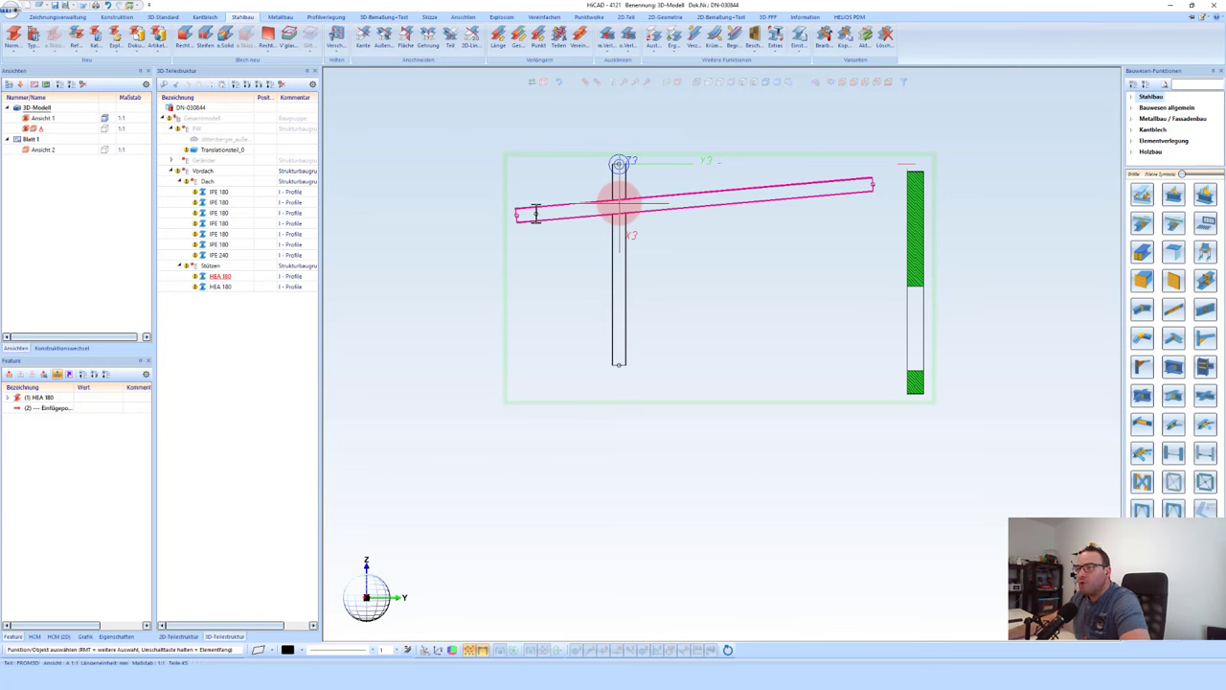
click(32, 127)
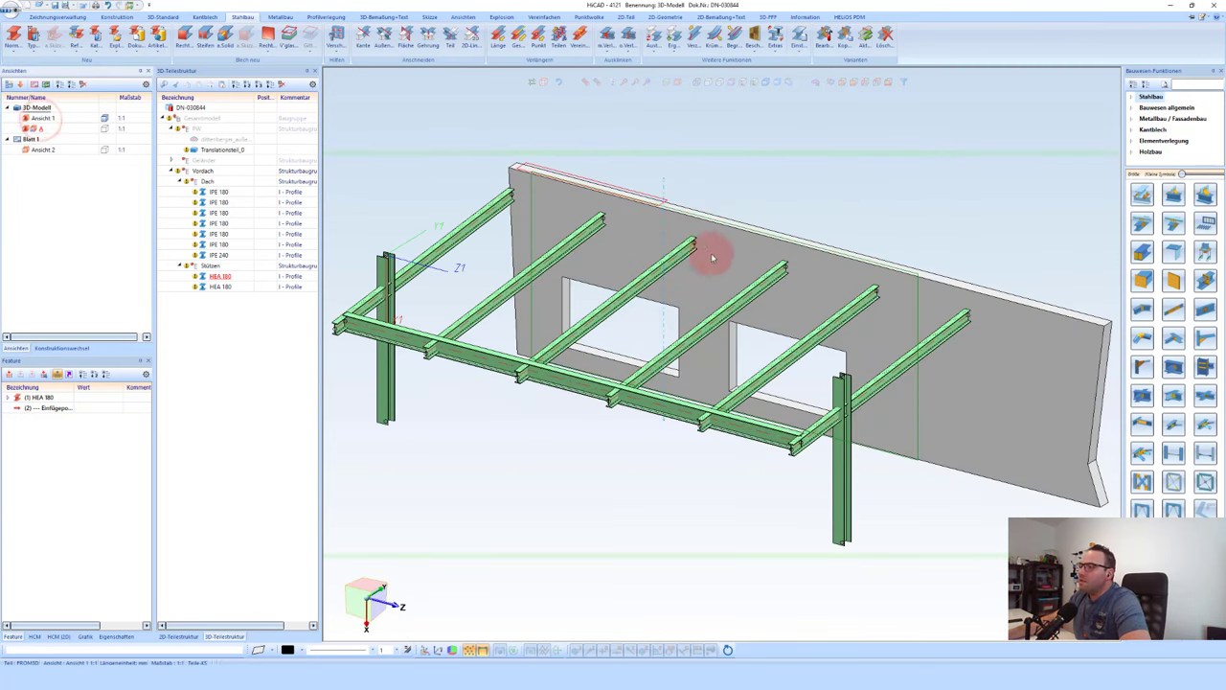
Step: Select all six IPE 180 roof purlins in the structure tree
scroll(433, 295, up, 3)
click(433, 295)
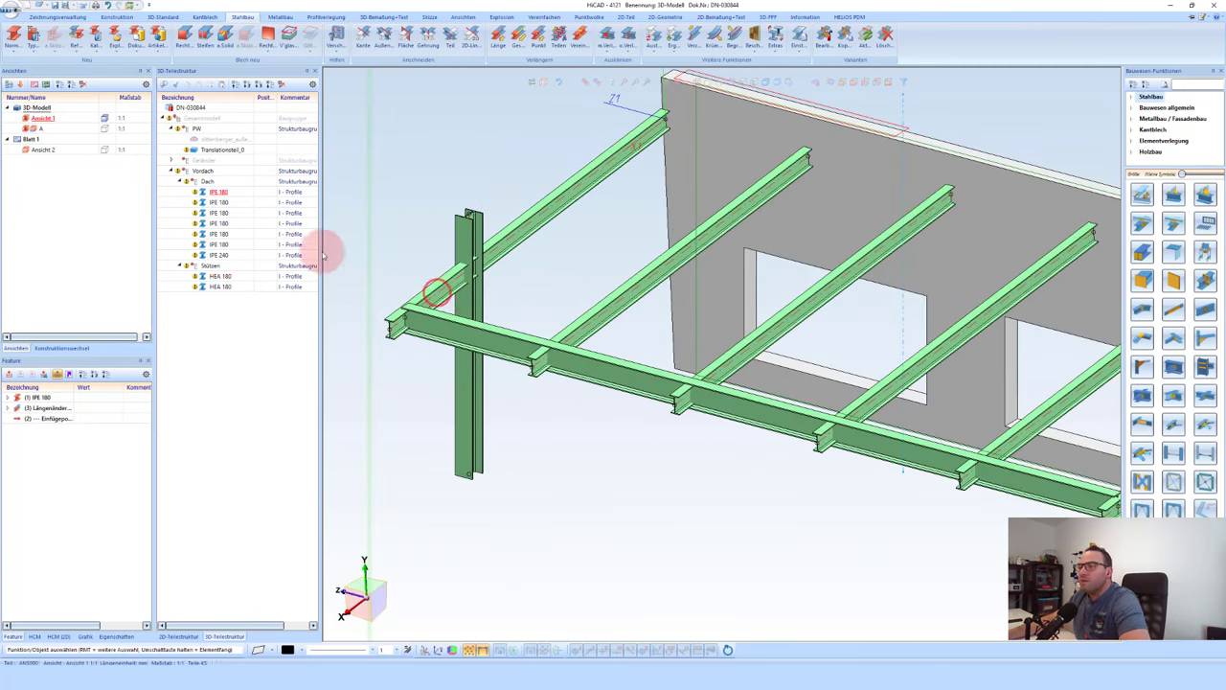
shift+click(227, 245)
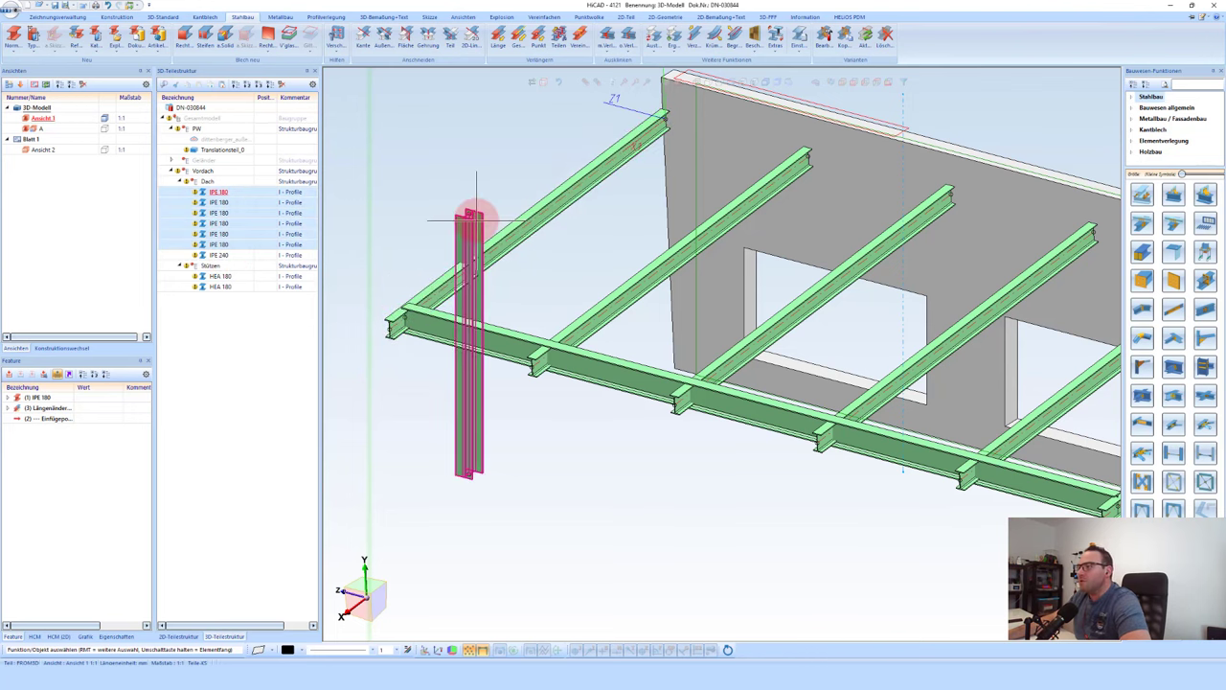
right_click(222, 223)
click(430, 164)
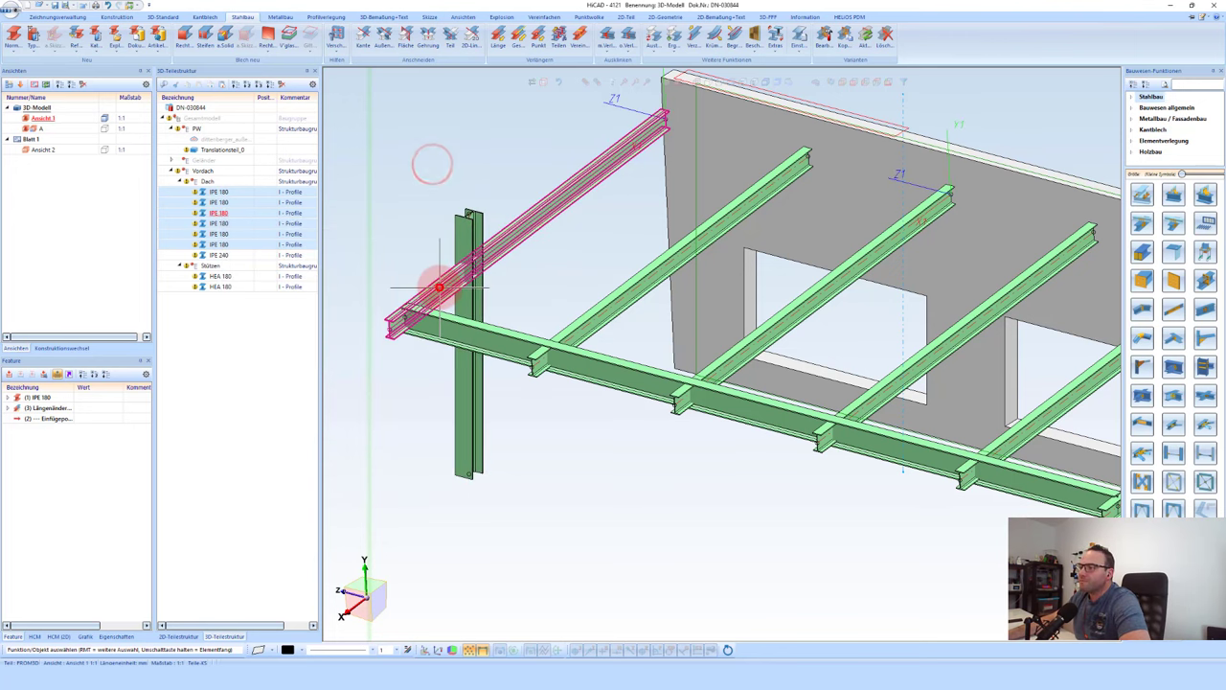
click(439, 285)
click(221, 246)
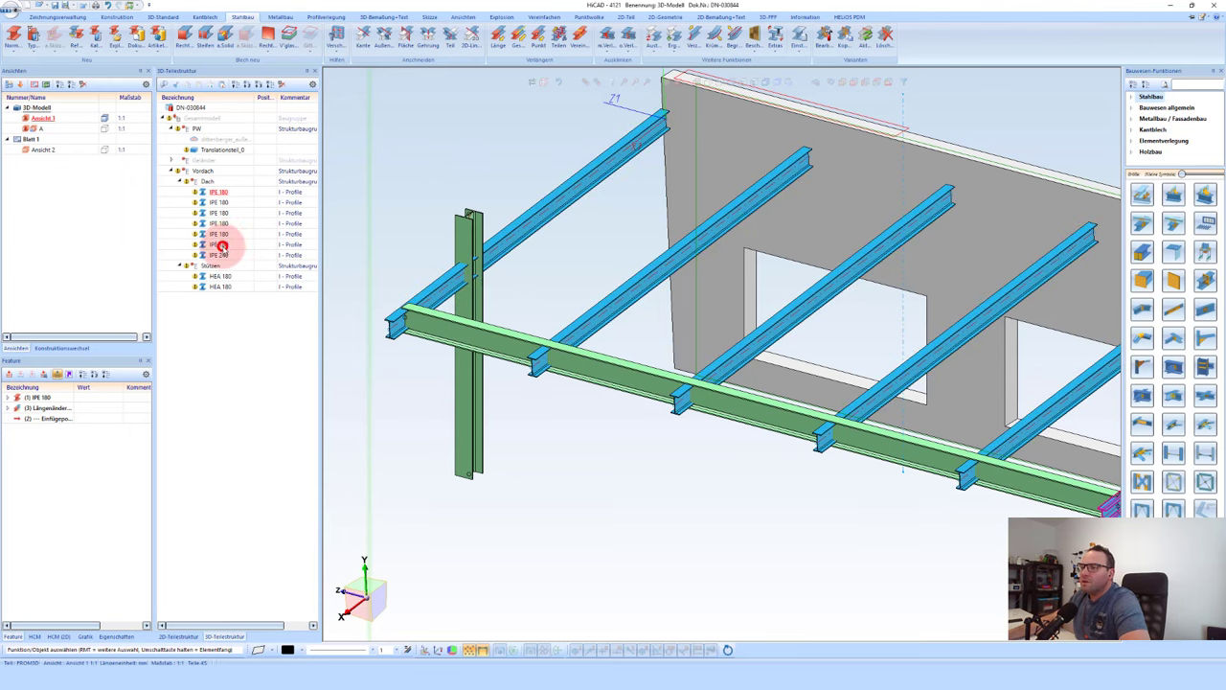
right_click(227, 248)
click(398, 192)
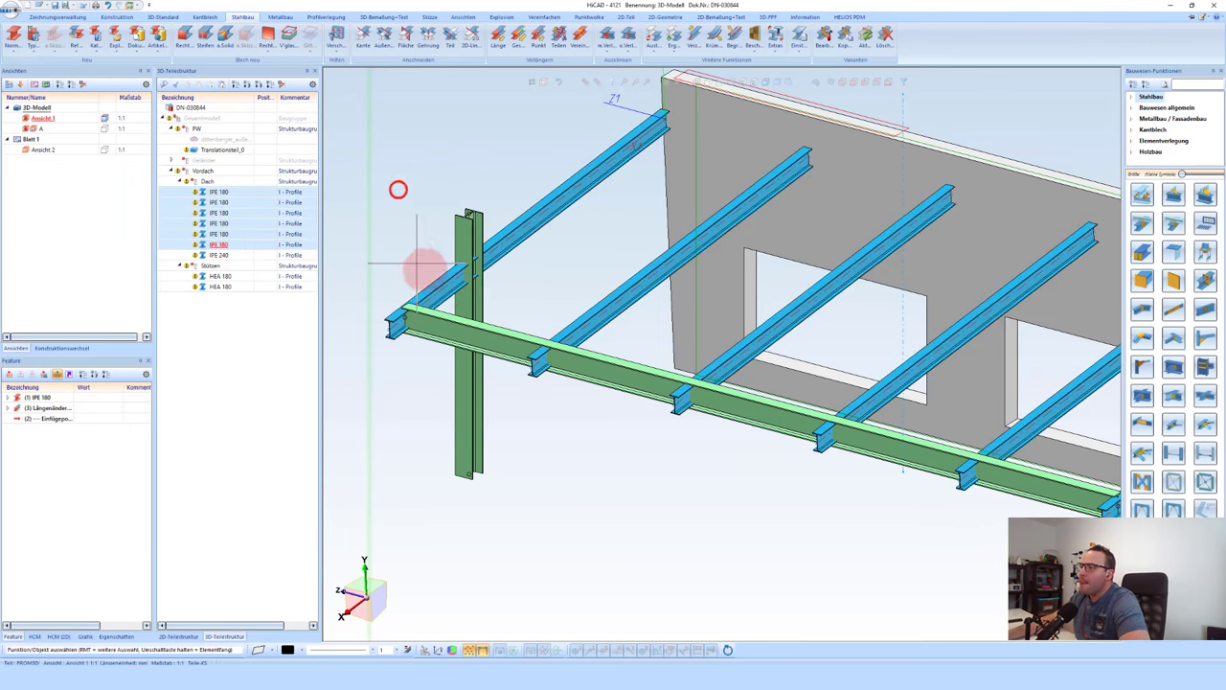
Step: Trim the purlins against the green HEA 180 column with 0 air gap, then show view A
right_click(445, 278)
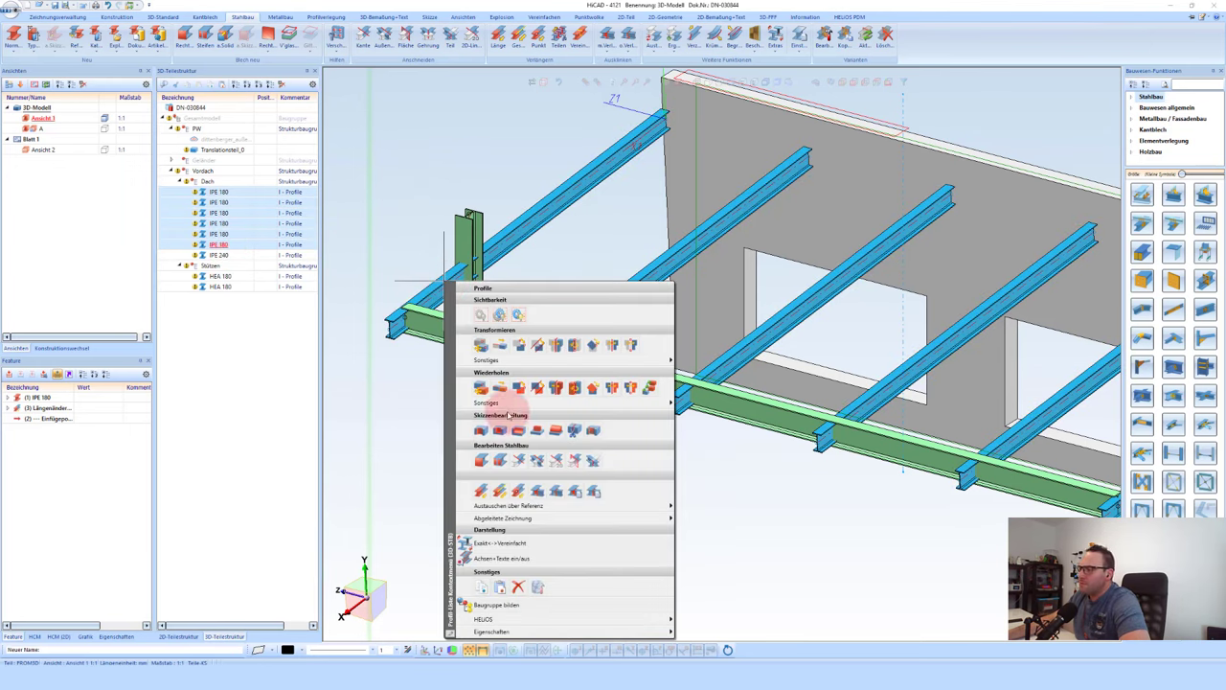
click(516, 463)
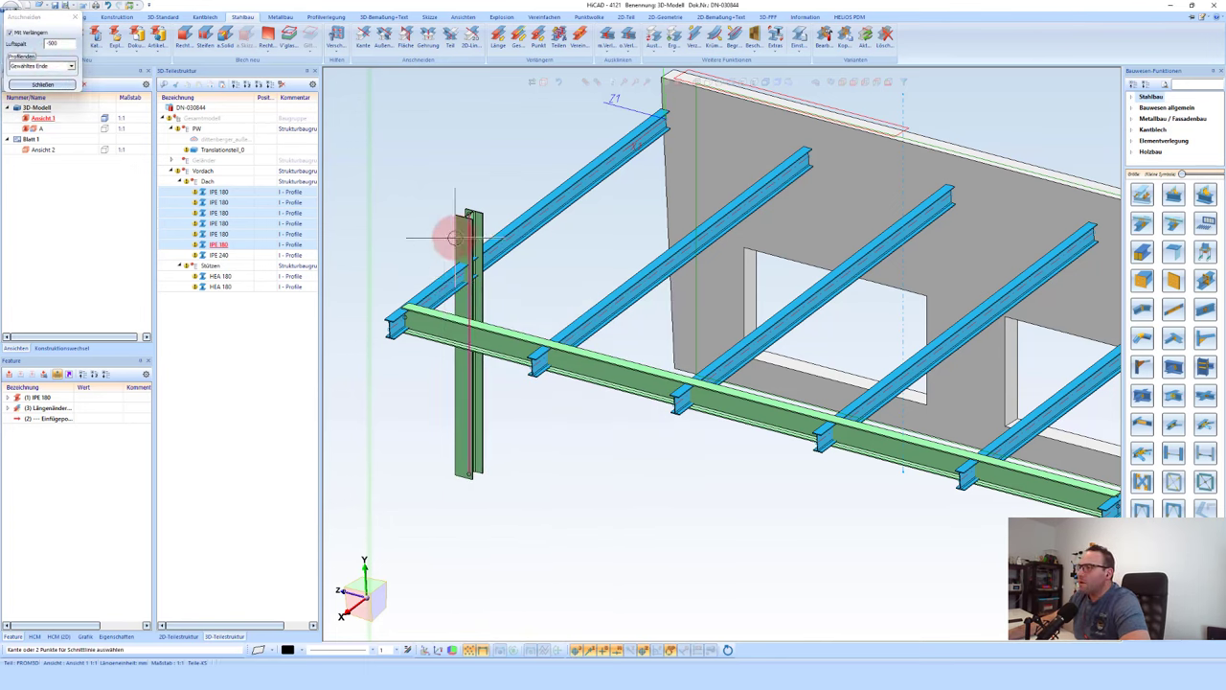
scroll(469, 242, up, 3)
click(473, 241)
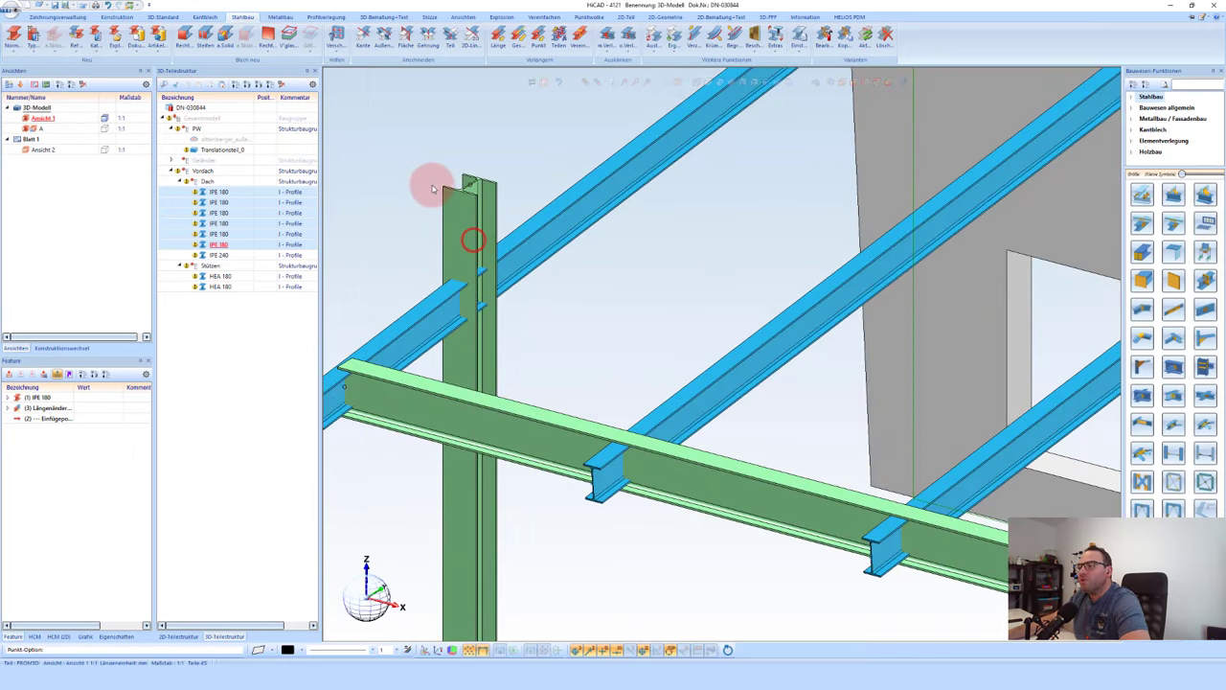
scroll(526, 181, down, 3)
scroll(502, 255, down, 2)
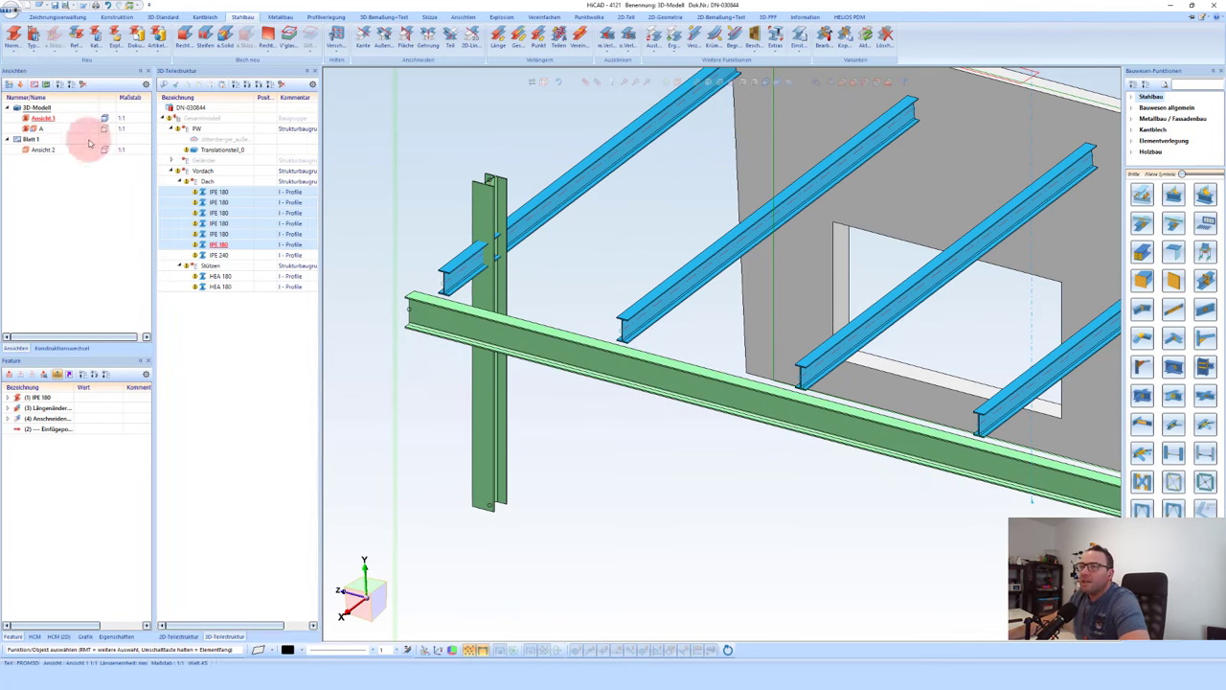
double_click(38, 128)
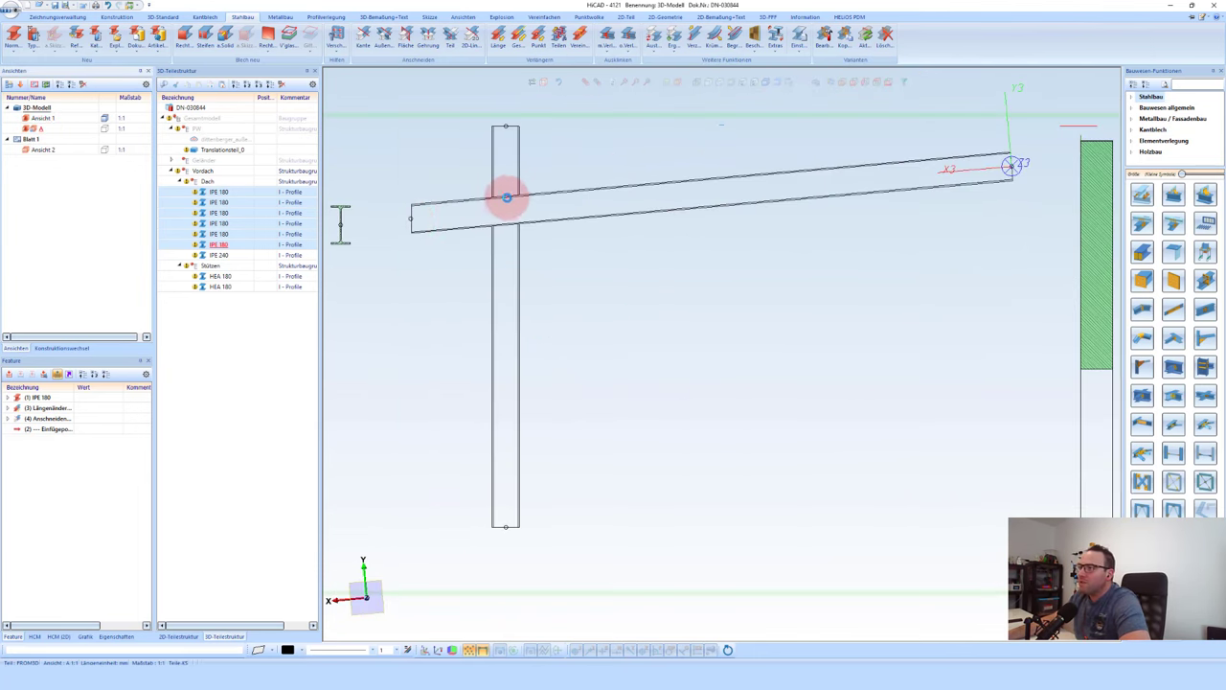
Step: Move the IPE 240 beam from its reference point onto the column
scroll(503, 162, down, 1)
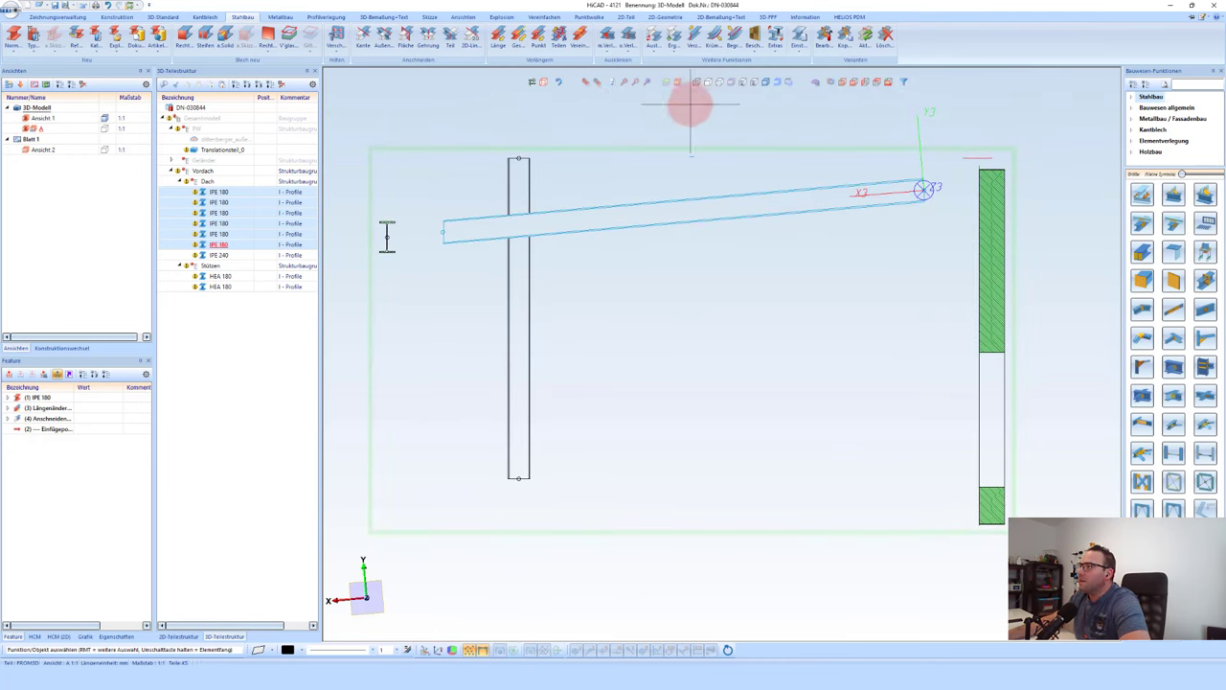
click(387, 230)
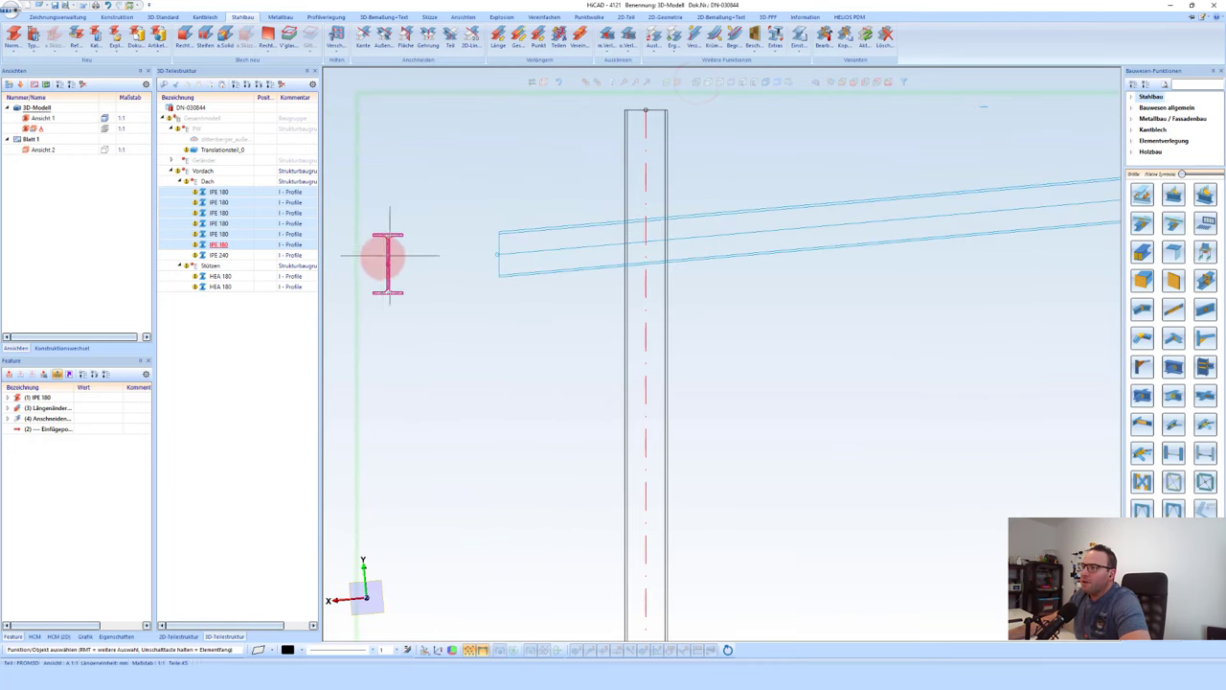
right_click(537, 273)
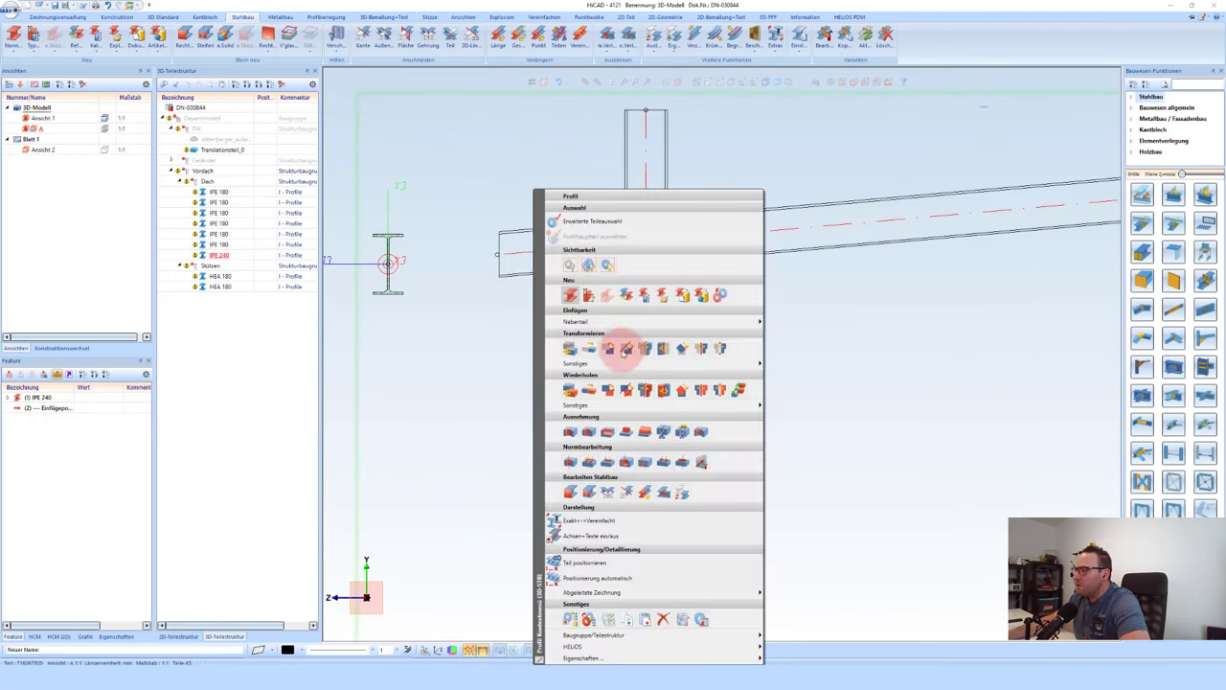
click(625, 349)
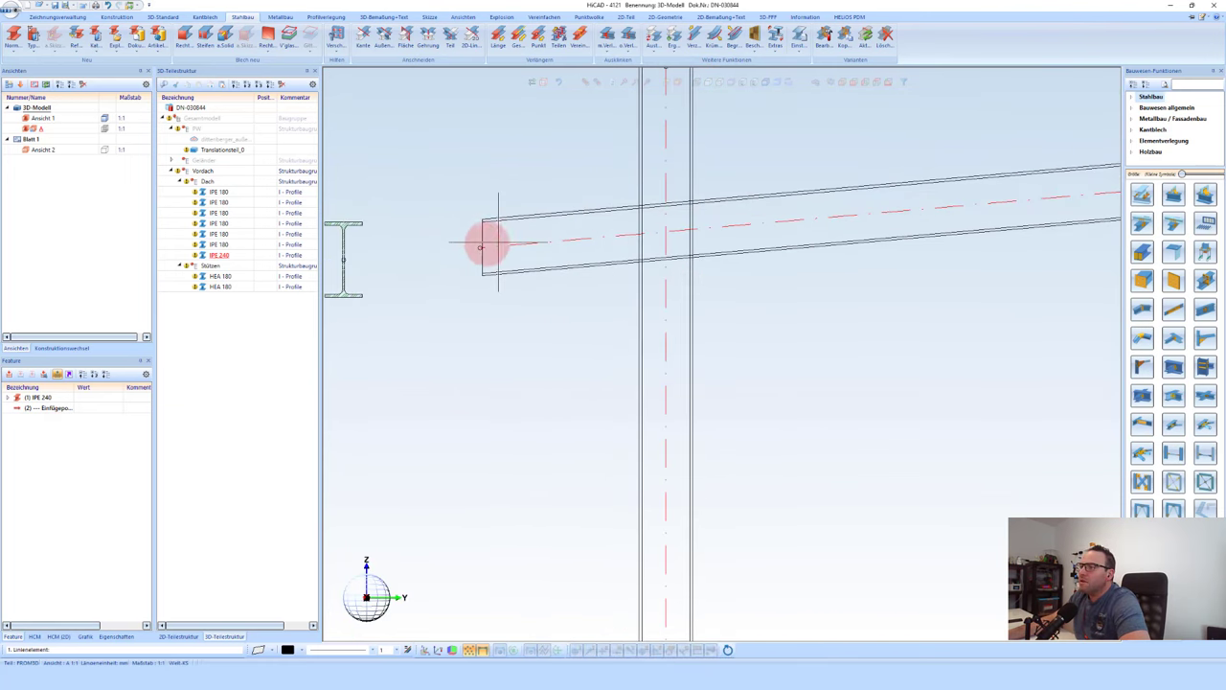
right_click(387, 230)
click(364, 214)
scroll(364, 219, up, 2)
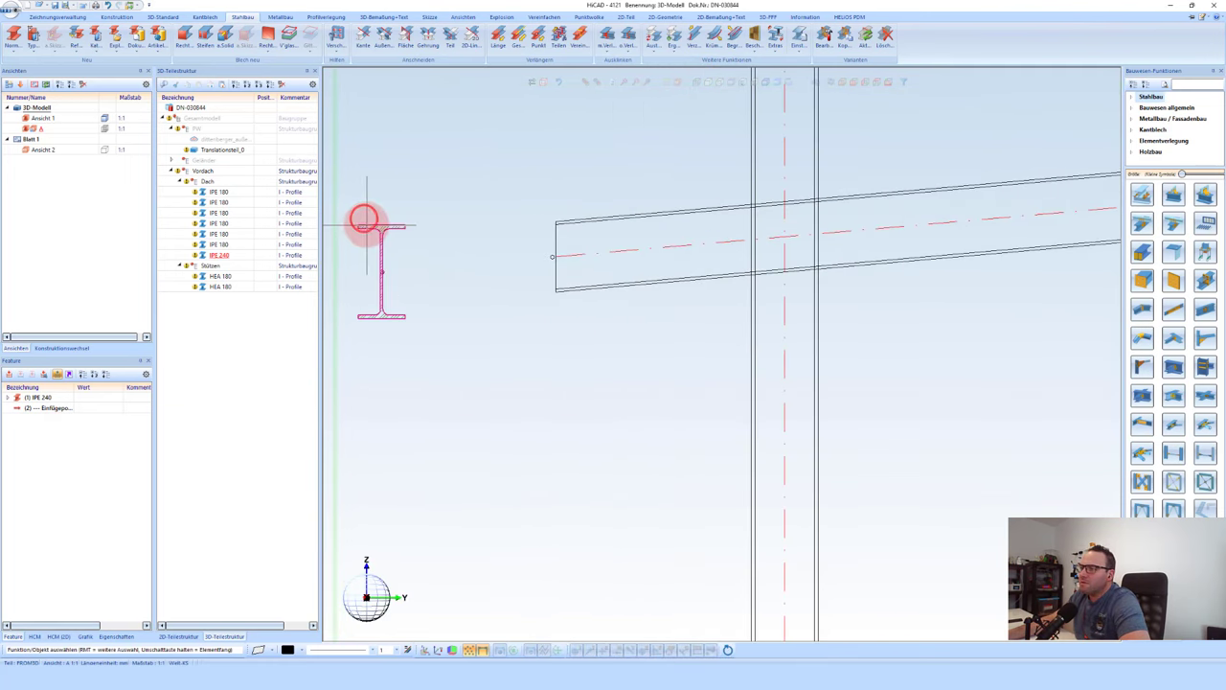
right_click(416, 246)
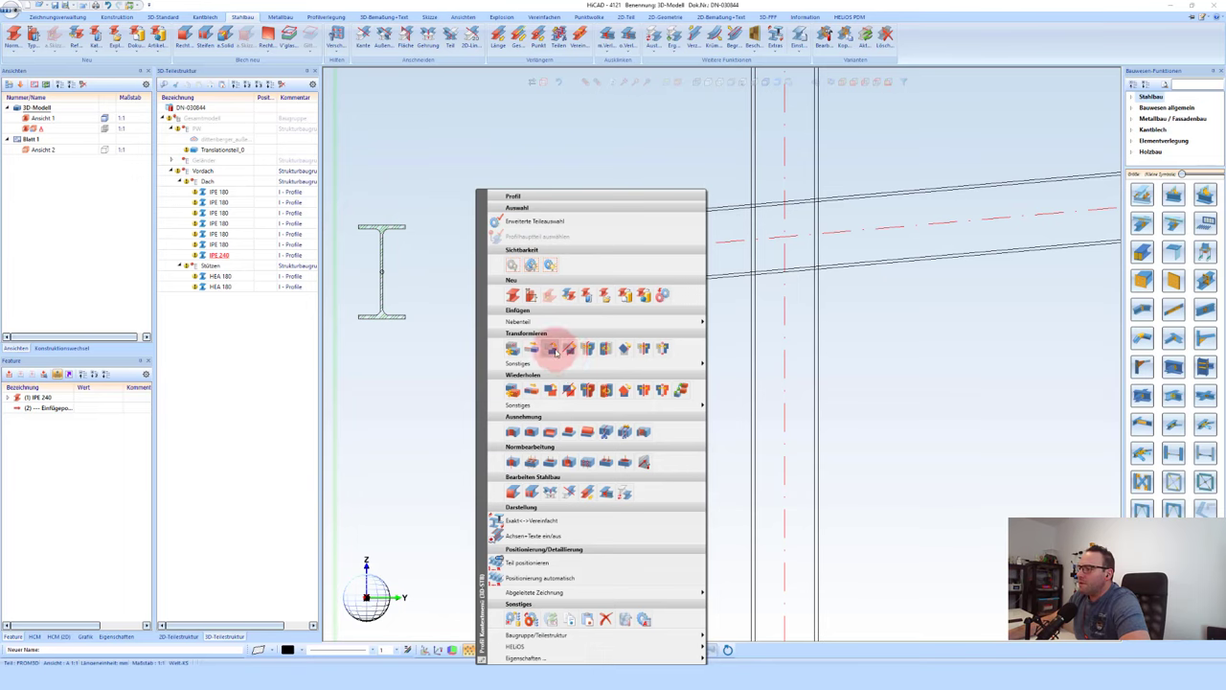
click(554, 351)
click(381, 275)
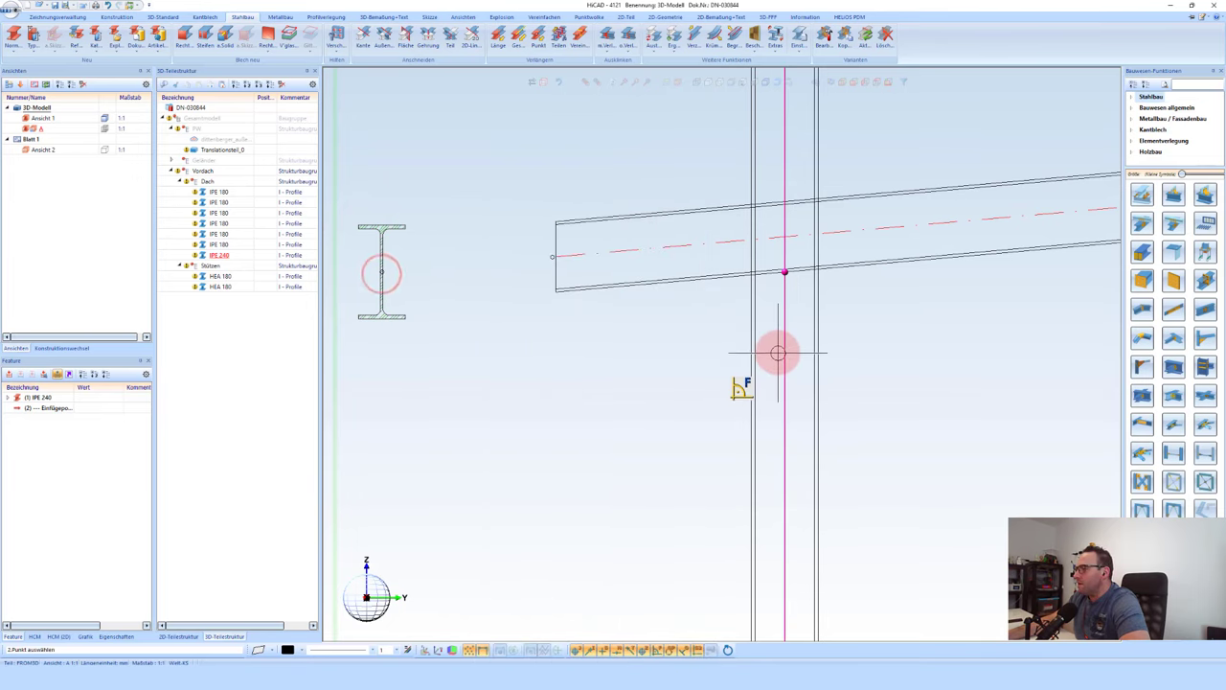
click(778, 352)
key(Return)
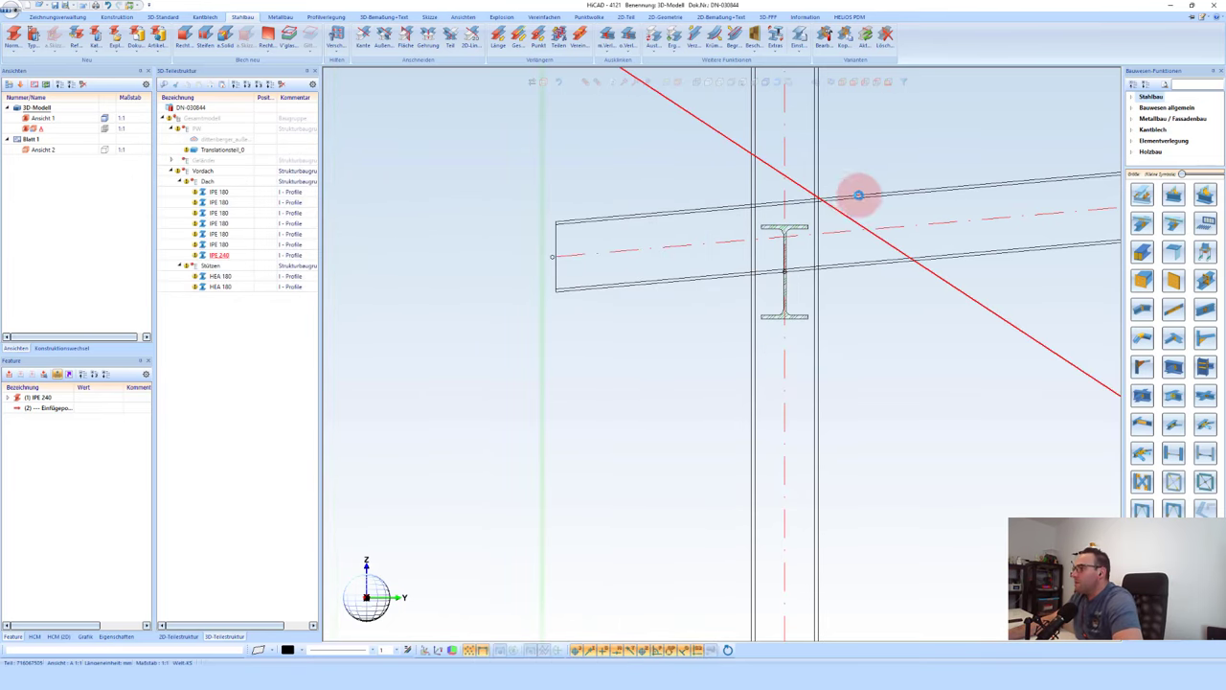
Step: Add a vertical Hilfslinie at the beam's flange edge
scroll(853, 201, up, 2)
scroll(815, 235, up, 2)
scroll(702, 211, up, 1)
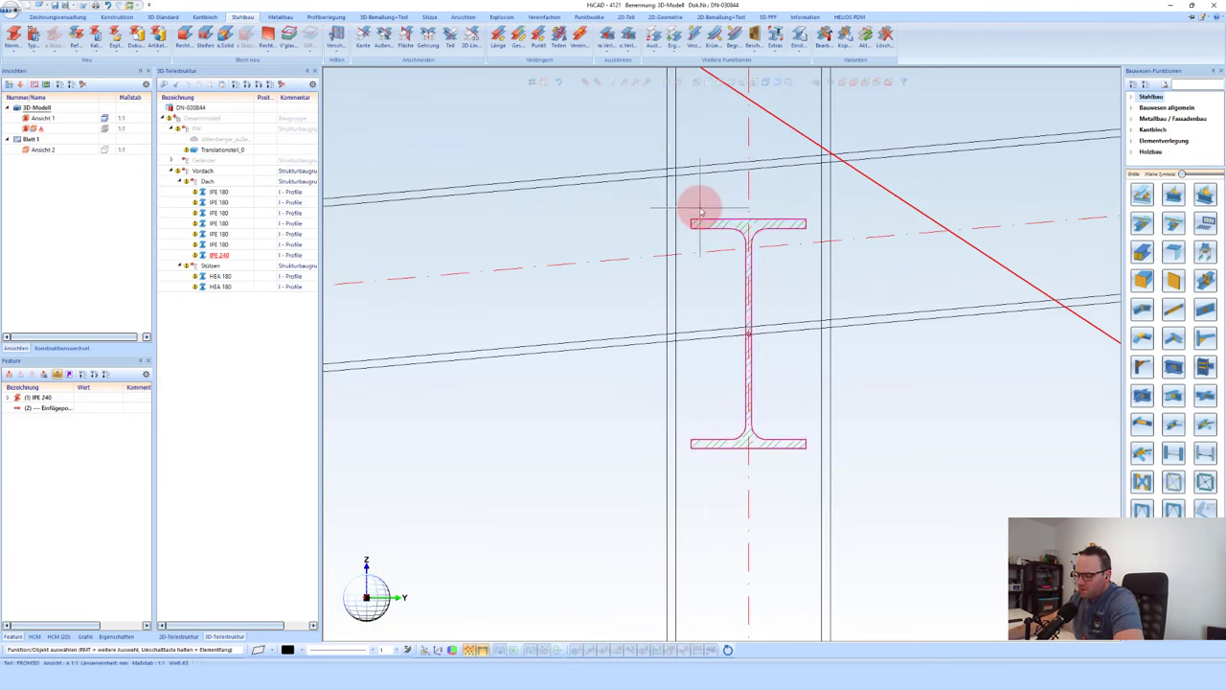
right_click(696, 224)
click(695, 204)
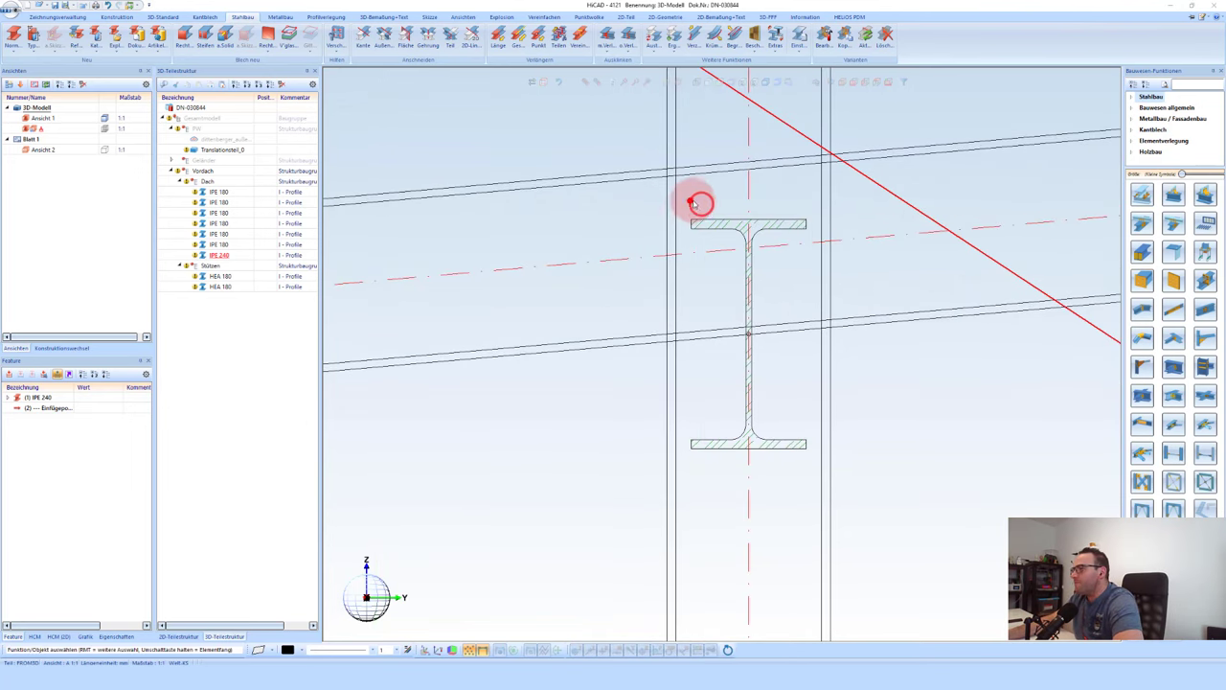
right_click(698, 205)
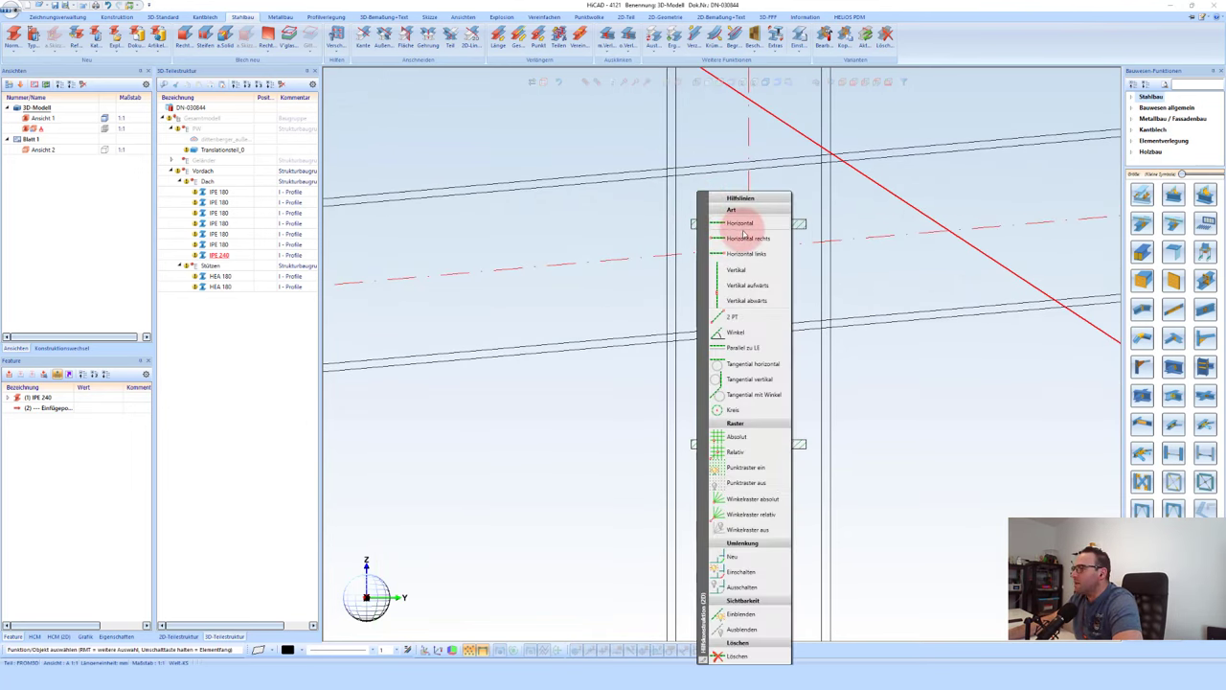
click(734, 268)
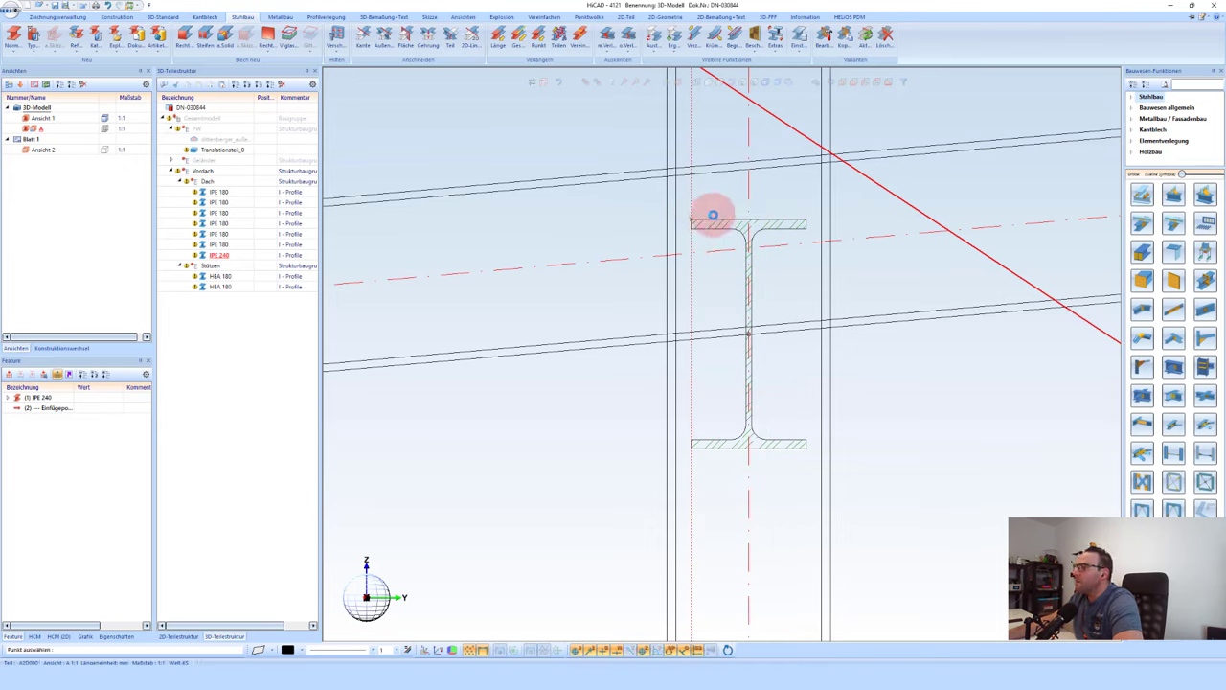
click(713, 215)
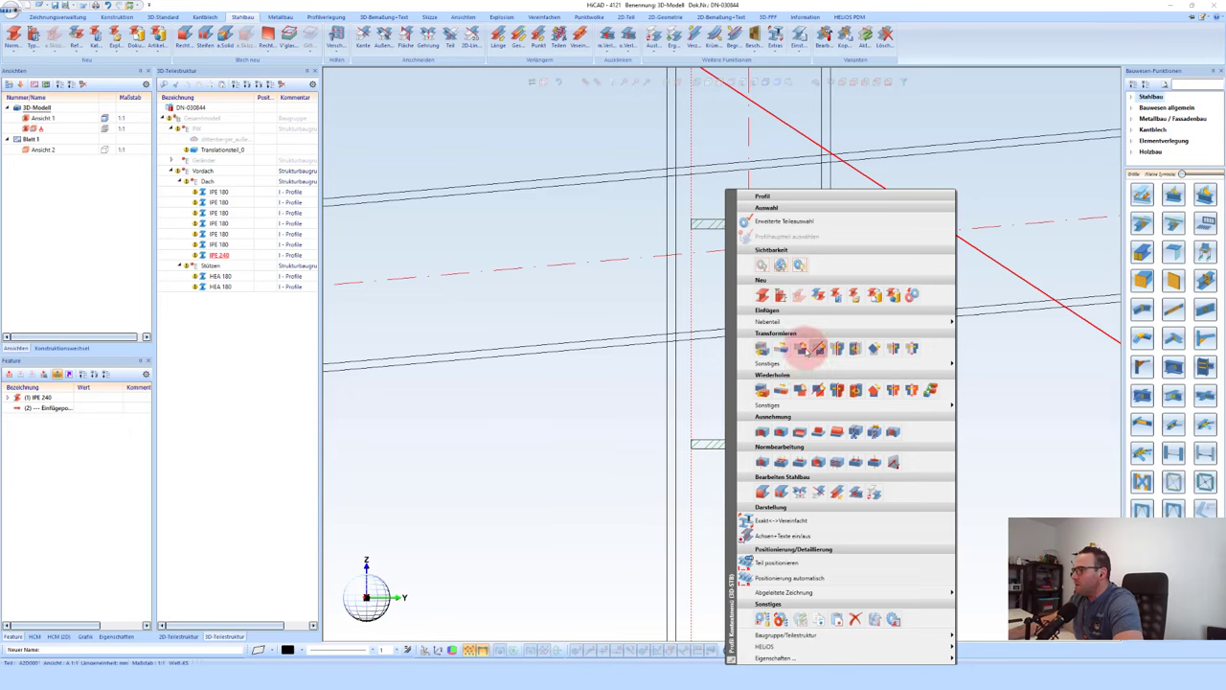
Step: Lower the IPE 240 beam to the flange point on the construction line
click(691, 220)
click(692, 342)
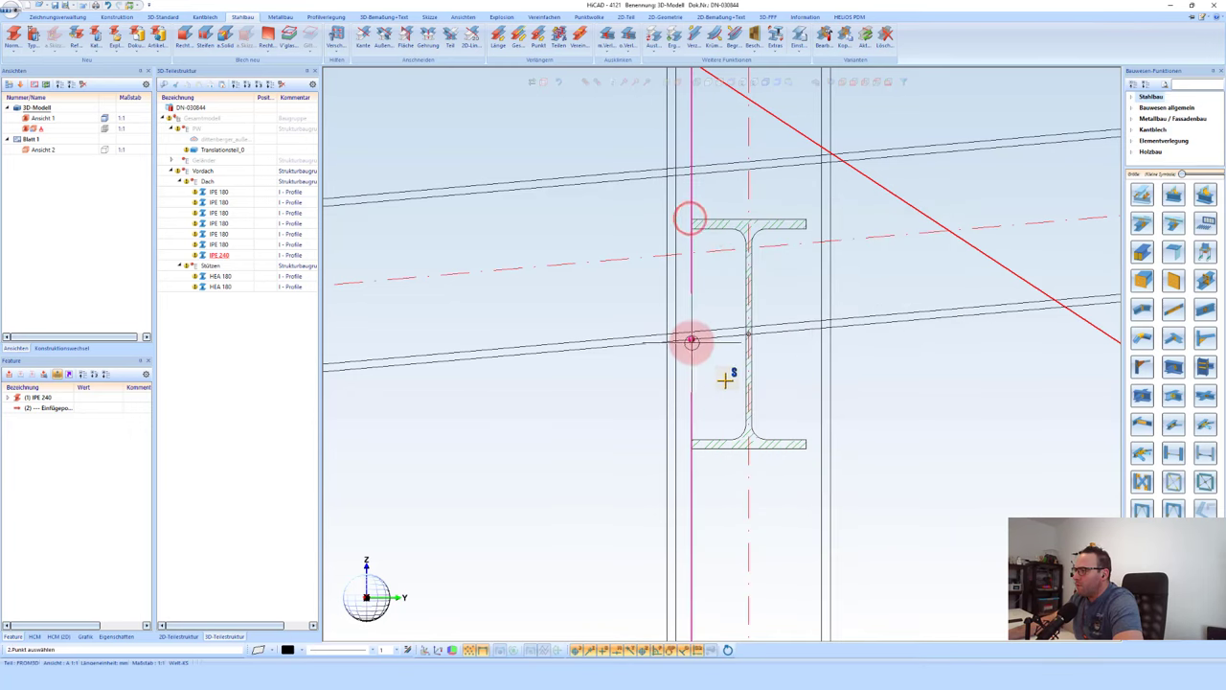
key(Return)
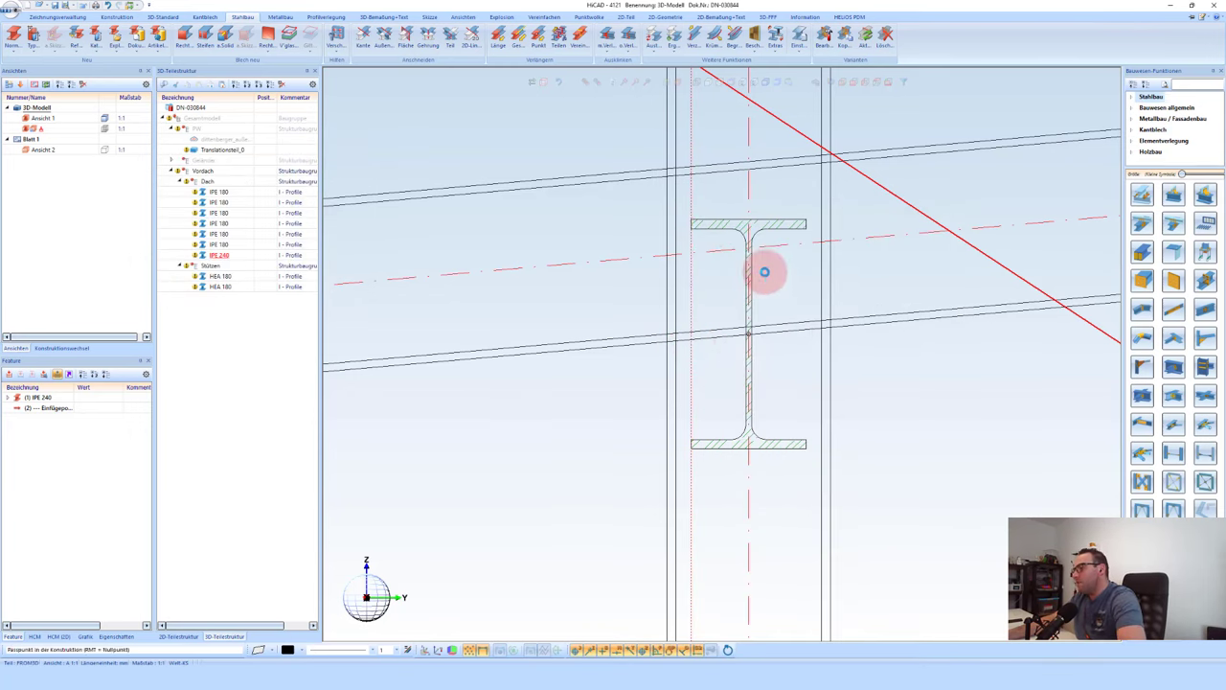
middle_drag(671, 304, 634, 298)
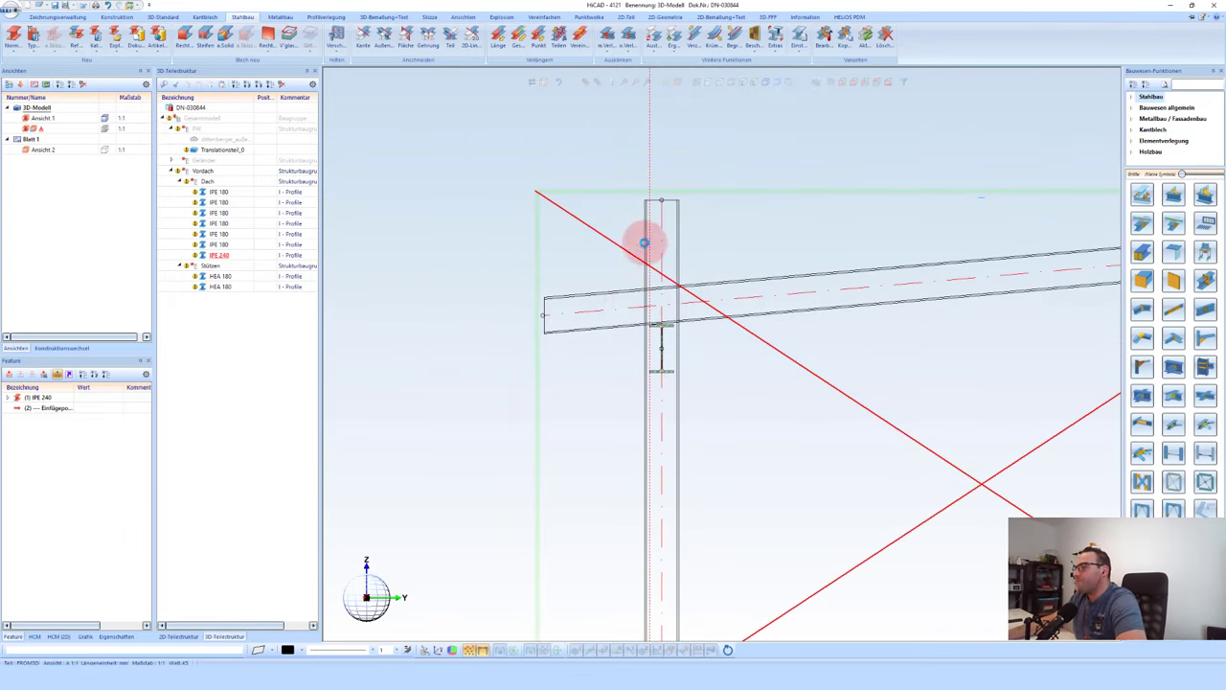
scroll(652, 249, down, 2)
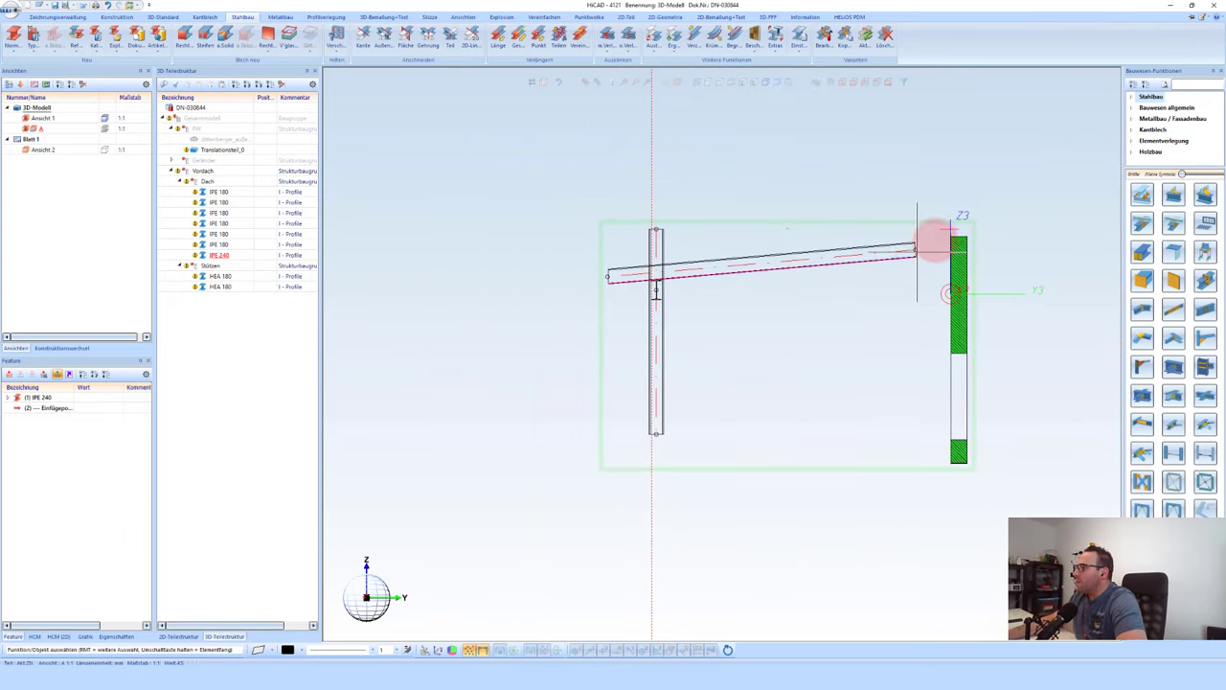
scroll(928, 230, up, 2)
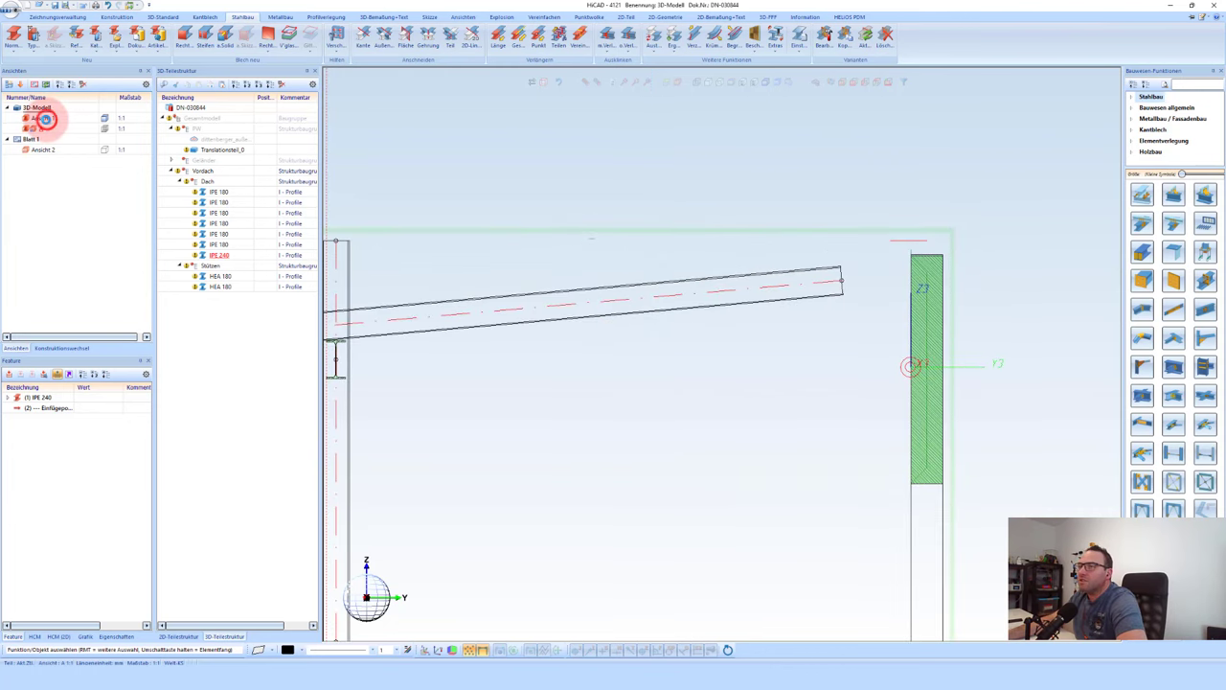
Step: Return to the 3D overview and select all IPE 180 roof purlins
click(45, 119)
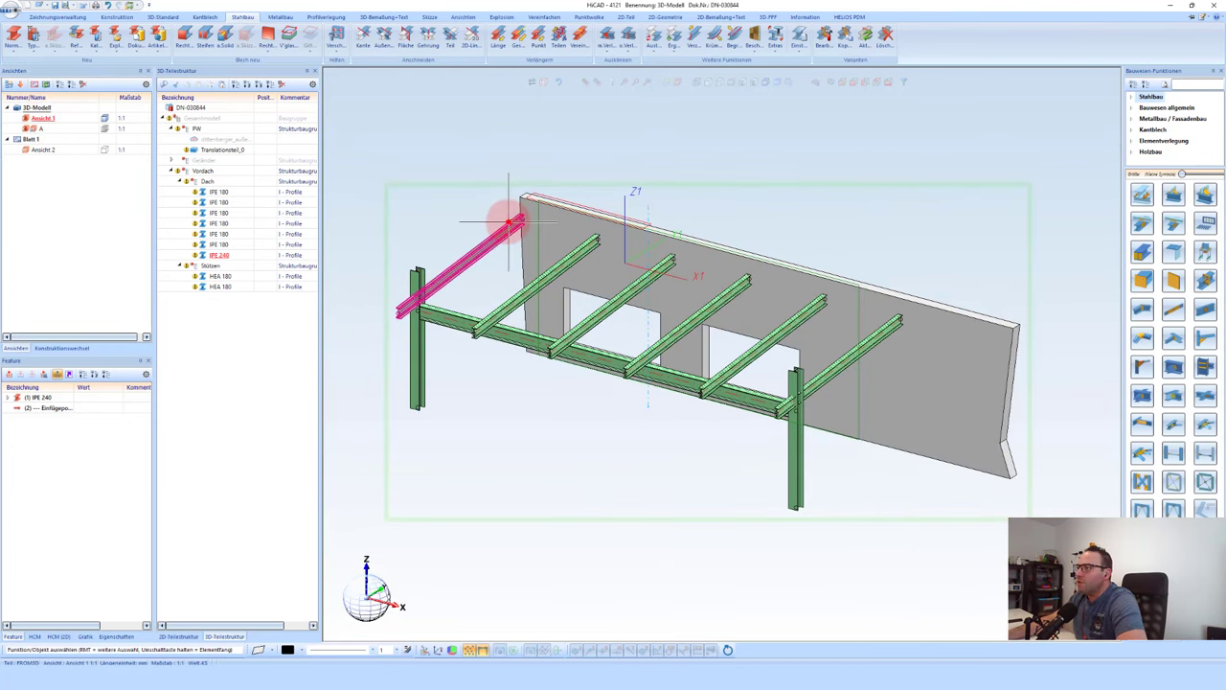
click(509, 223)
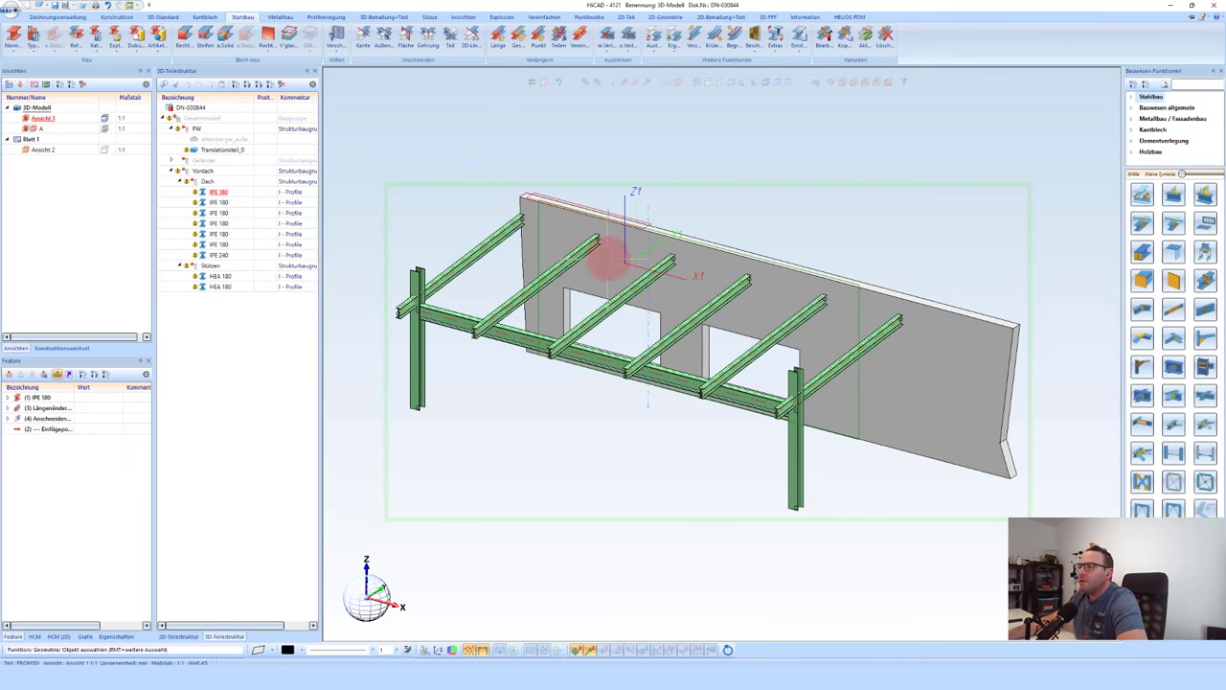
shift+click(219, 245)
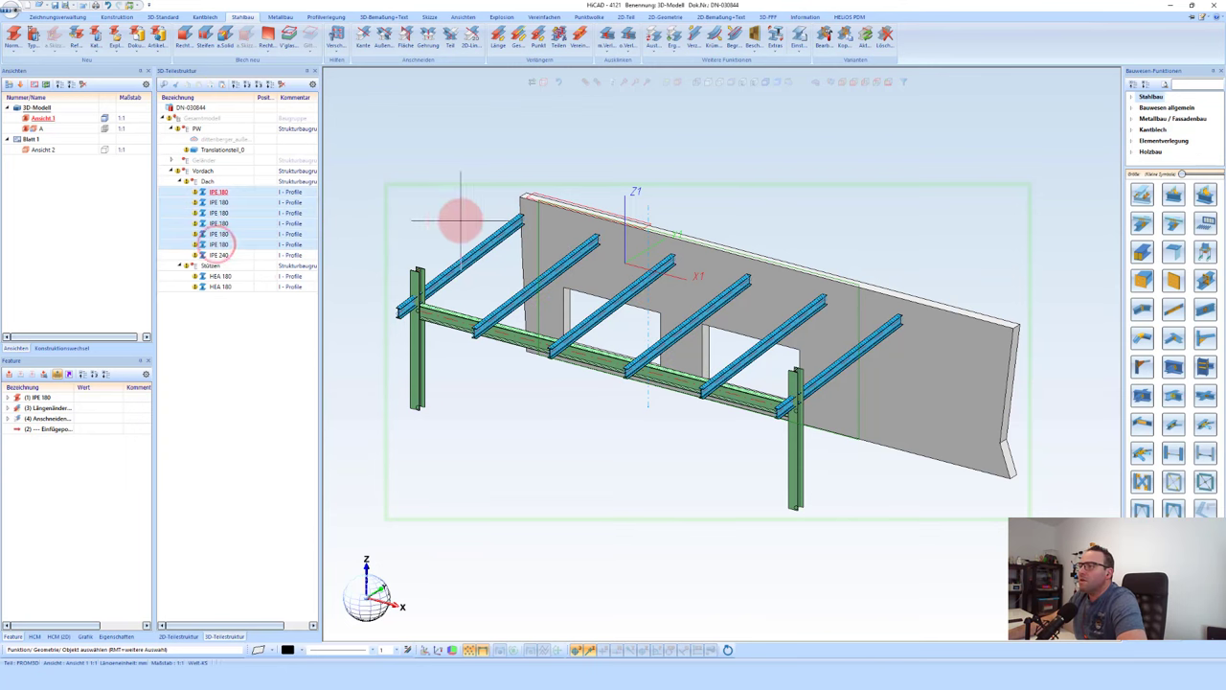
scroll(518, 219, up, 2)
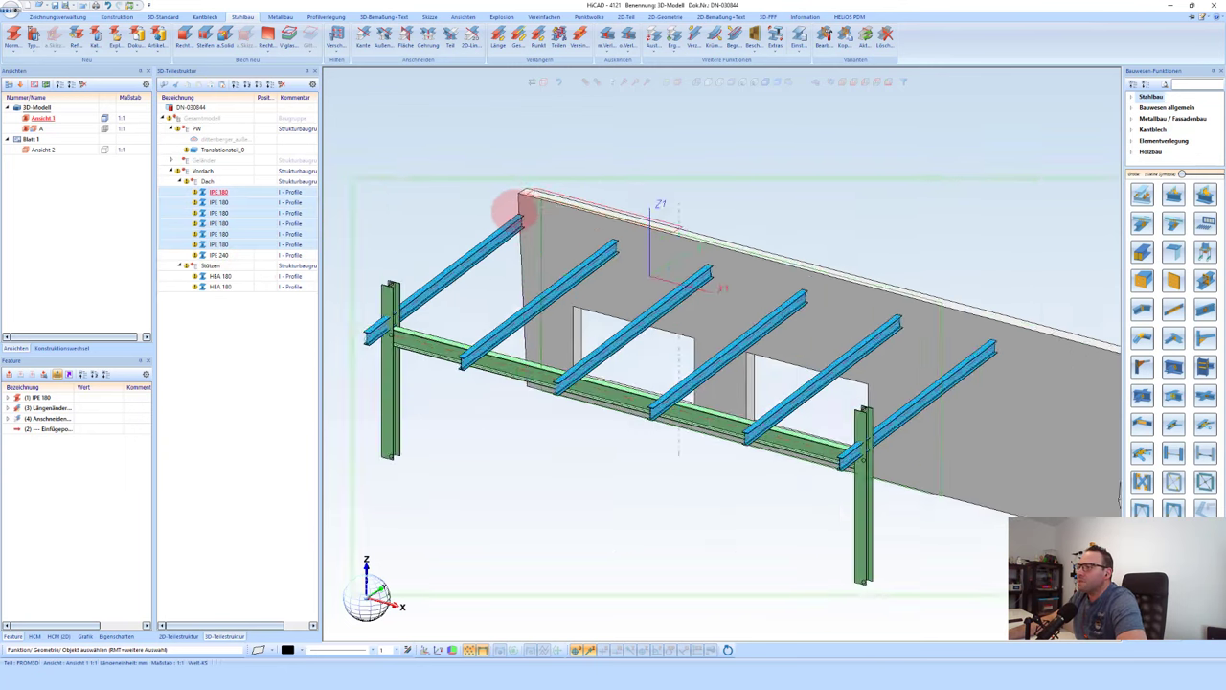
scroll(513, 213, up, 2)
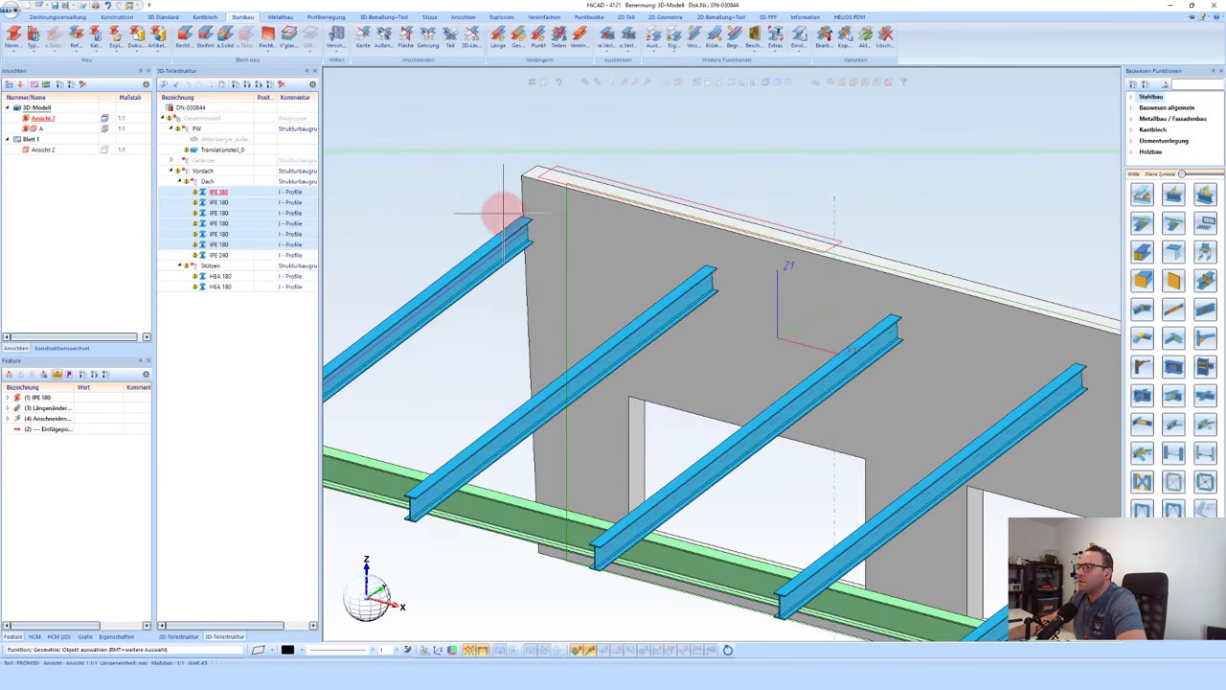
shift+click(224, 246)
Step: Trim the purlins against the wall with a 10 air gap using Anschneiden
right_click(521, 233)
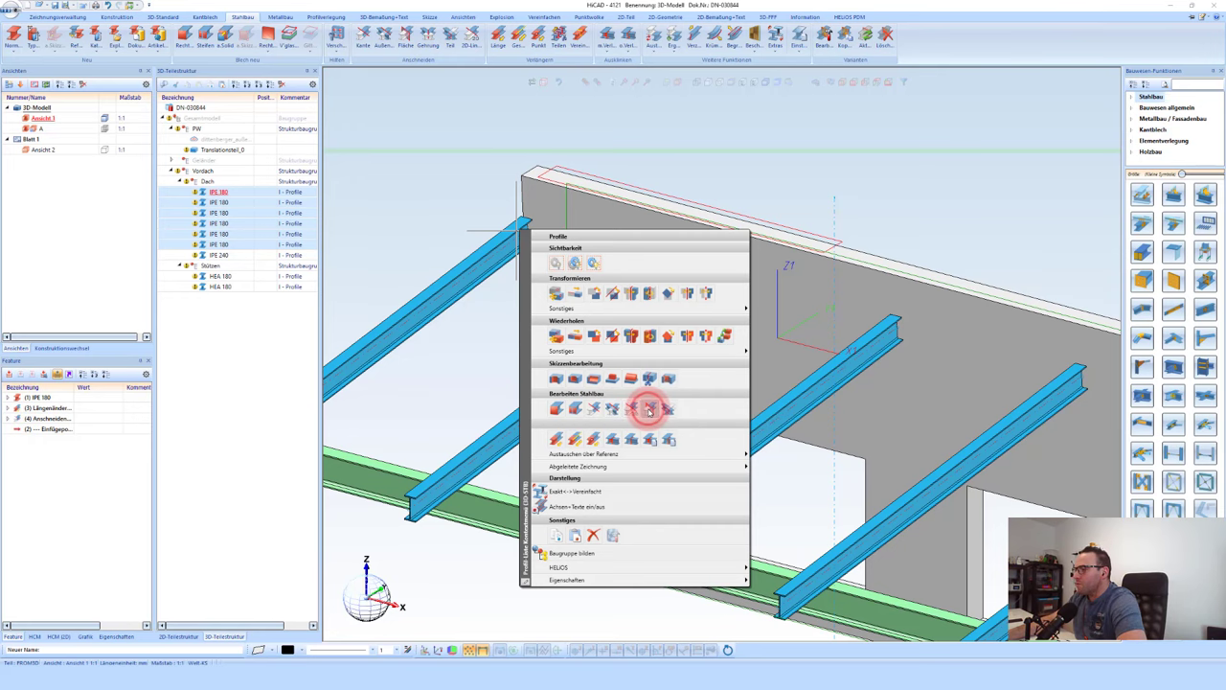
click(601, 406)
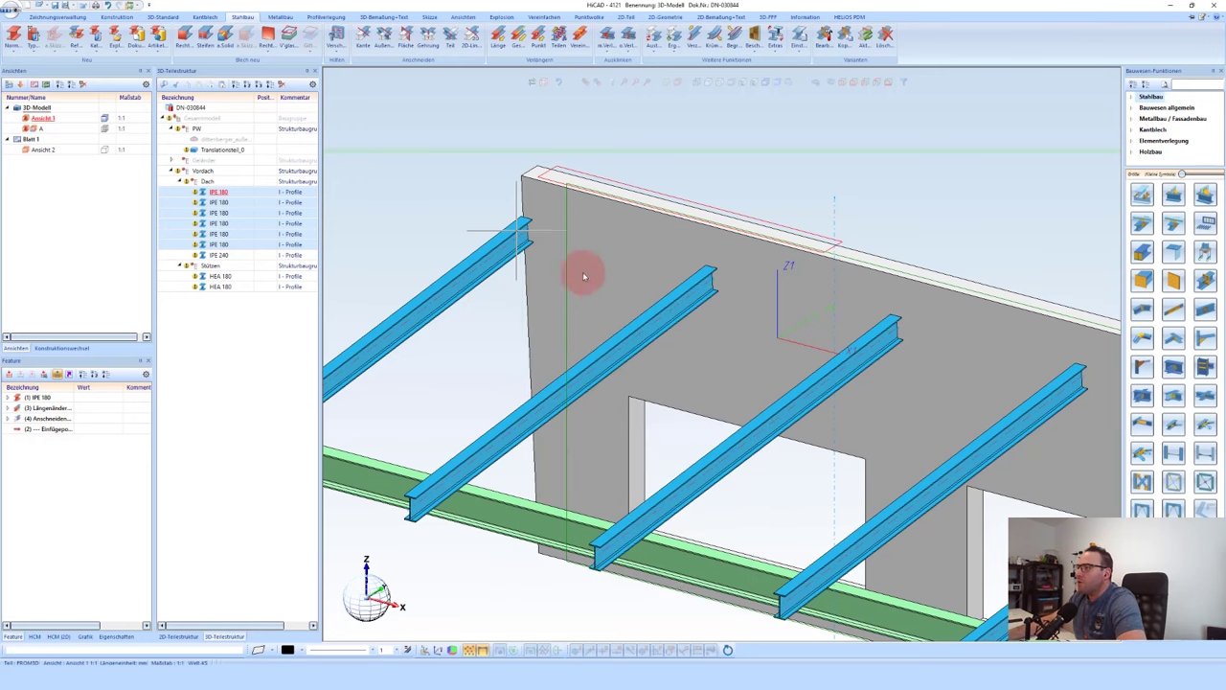
click(64, 41)
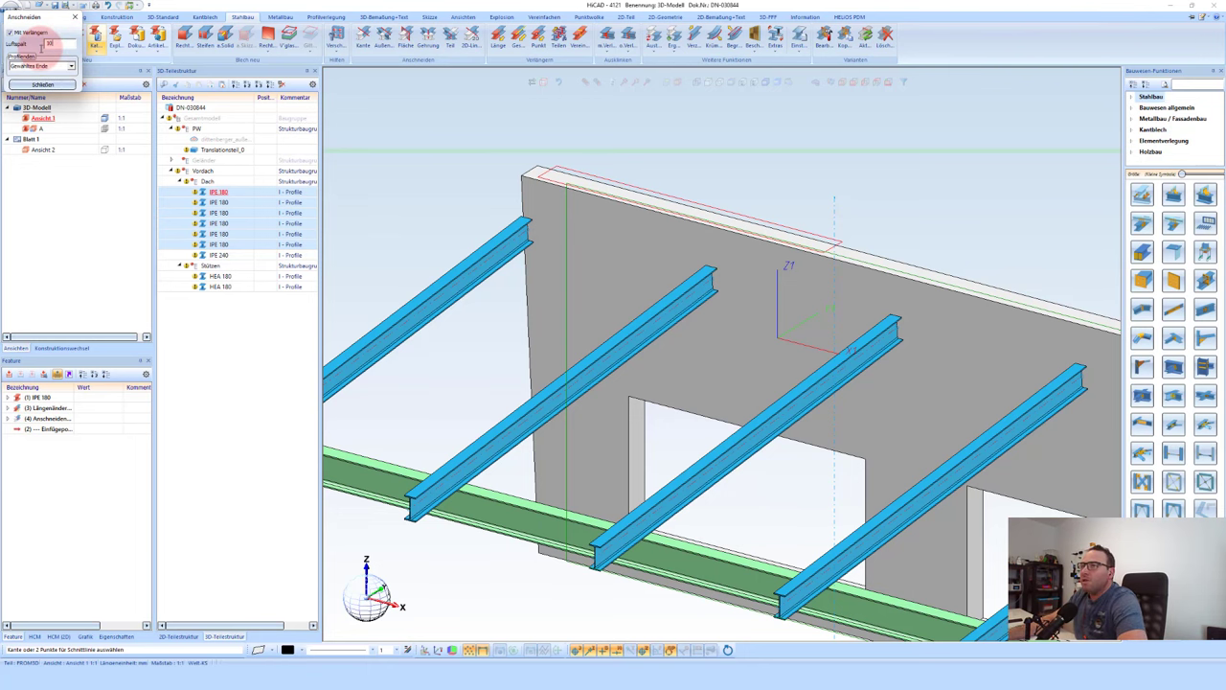
scroll(459, 219, down, 1)
scroll(890, 361, down, 1)
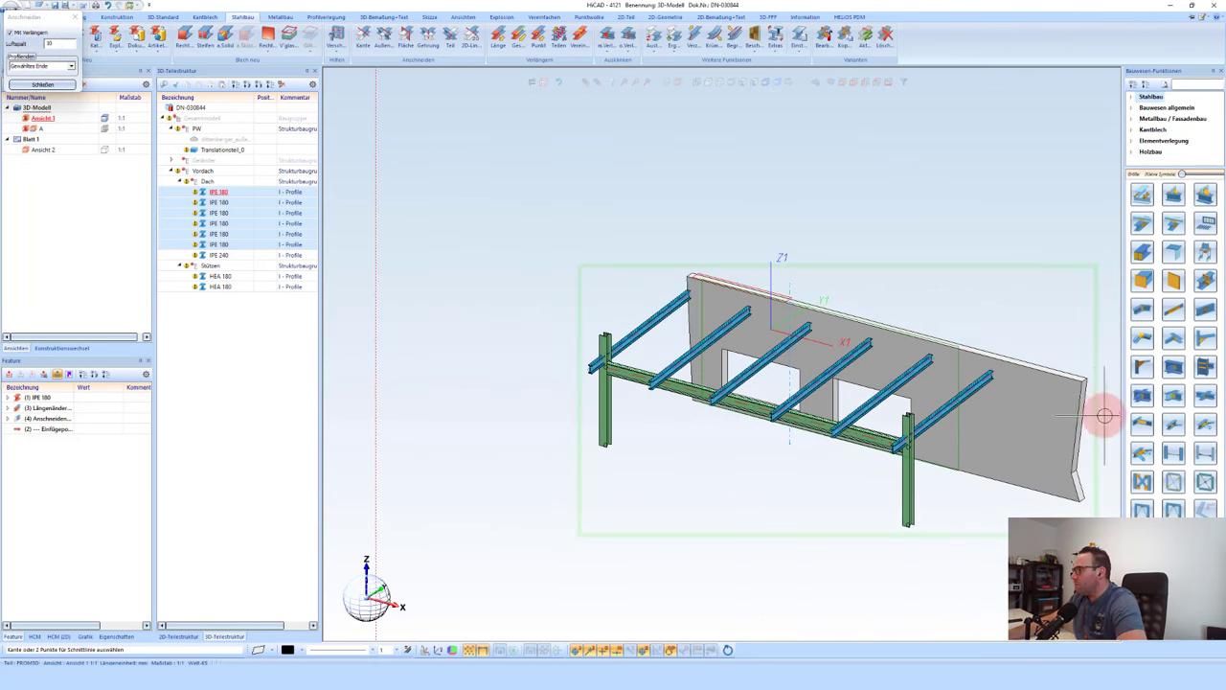
click(1045, 343)
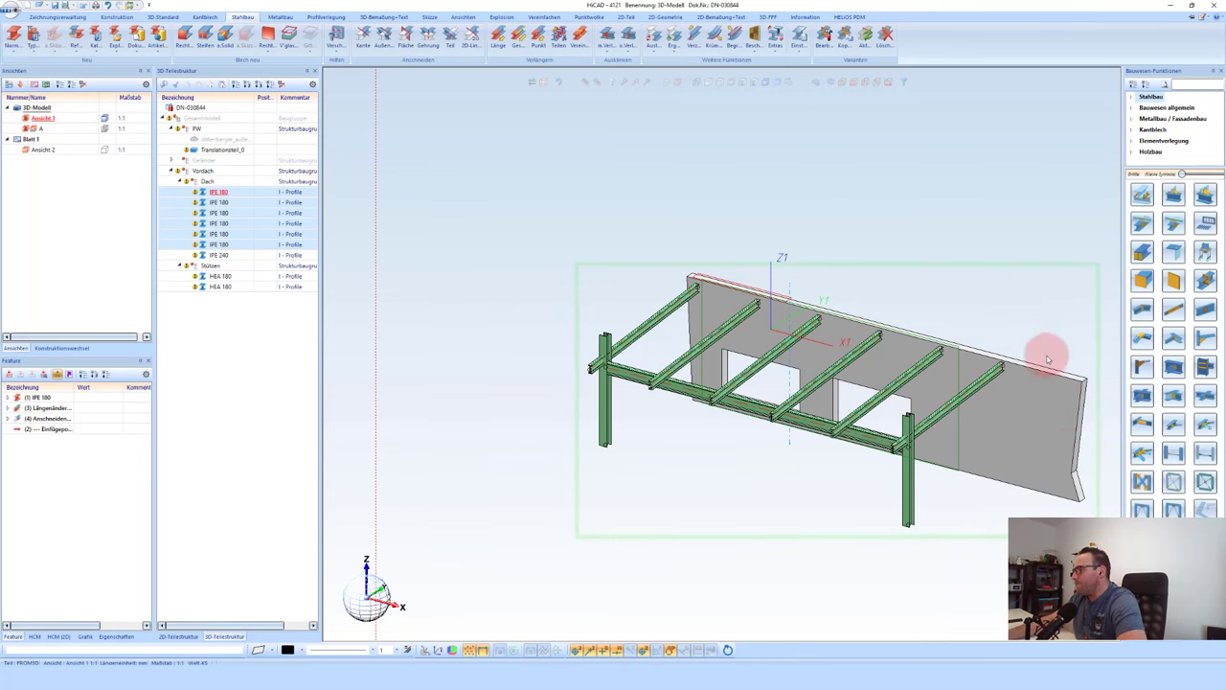
scroll(818, 309, up, 2)
scroll(817, 309, up, 1)
scroll(867, 263, up, 1)
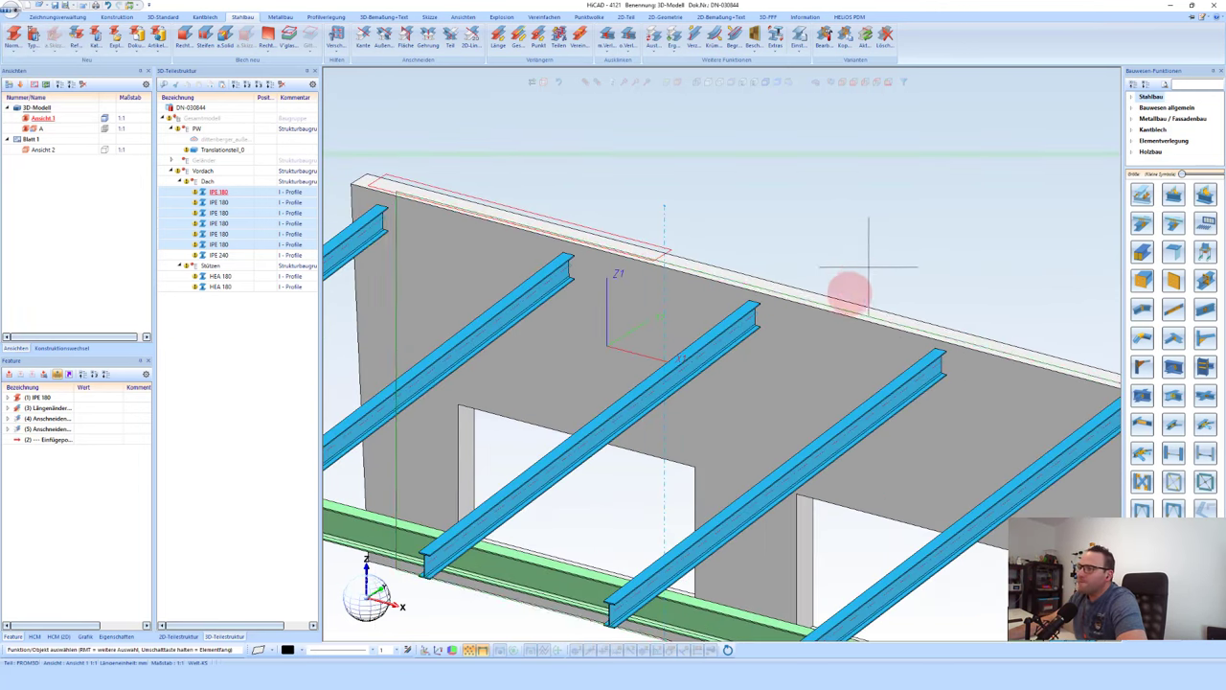
mouse_move(731, 348)
middle_down()
mouse_move(767, 342)
mouse_move(681, 342)
mouse_move(739, 342)
middle_up()
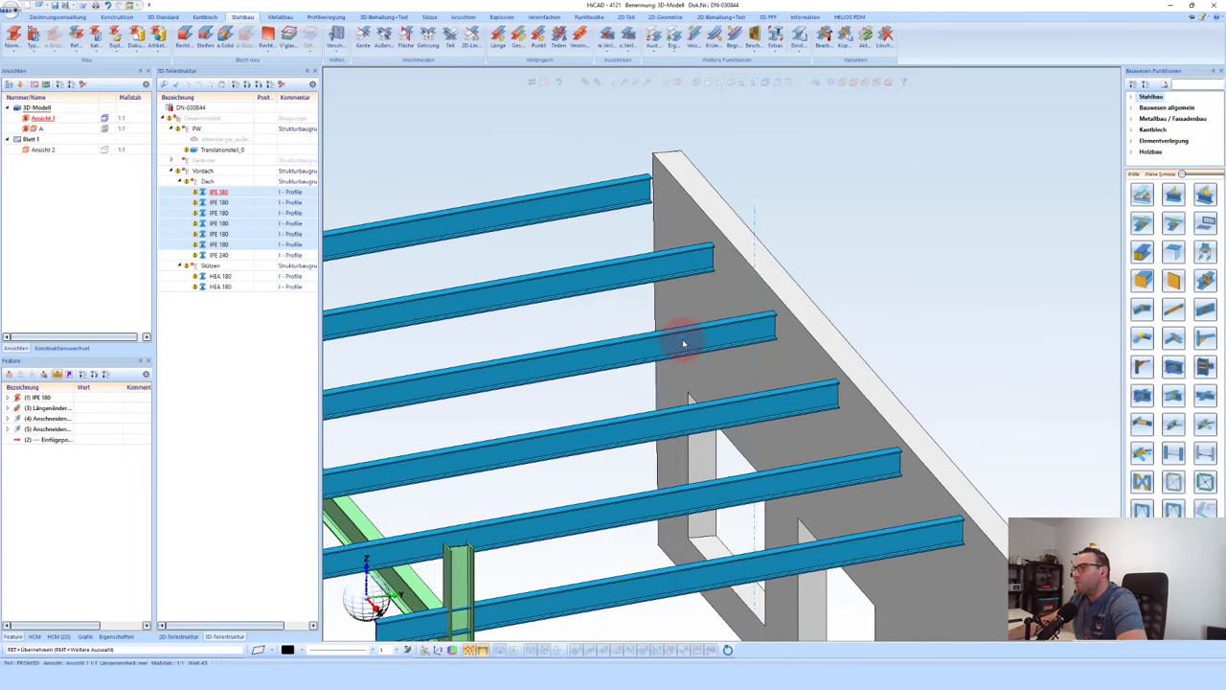
scroll(597, 186, down, 2)
Step: Inspect the purlin ends in side view A, then return to Ansicht 1
click(34, 137)
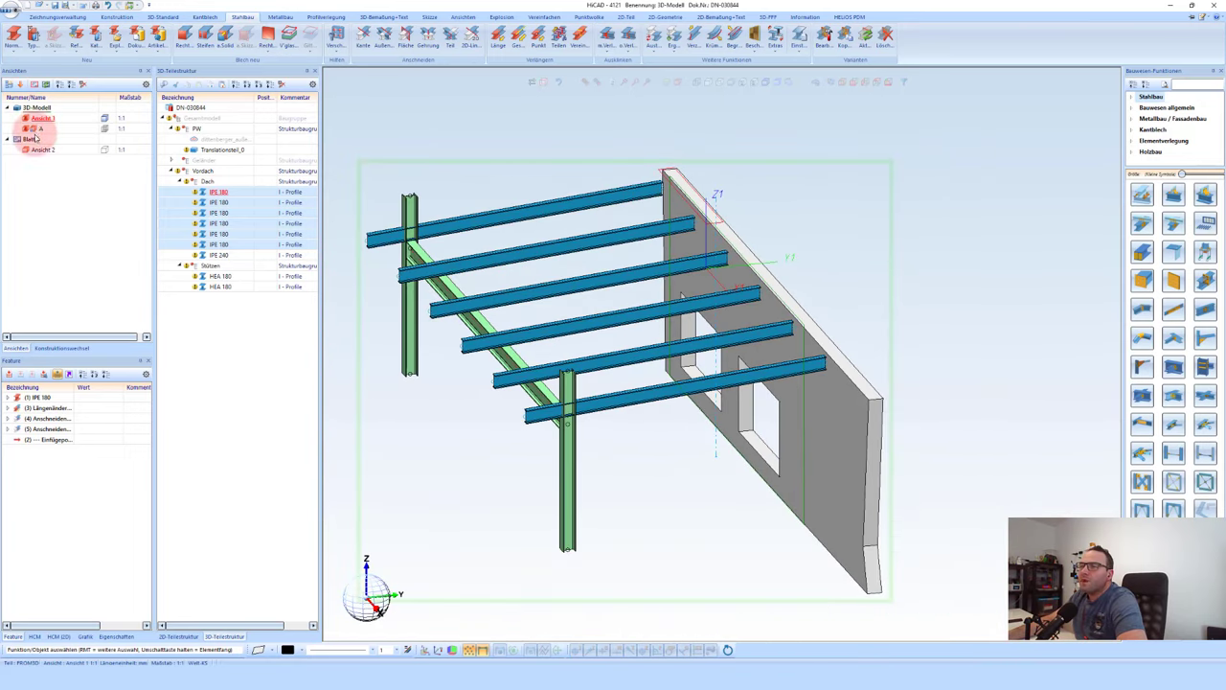
double_click(34, 130)
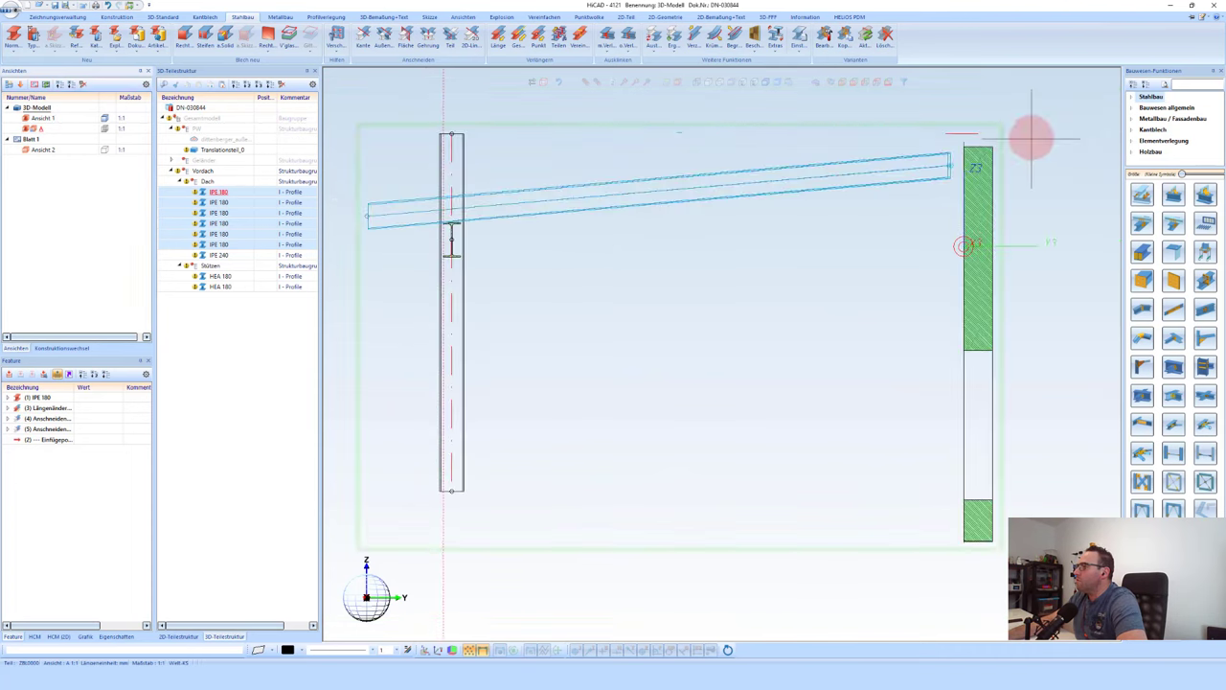
scroll(947, 153, up, 3)
scroll(901, 164, up, 1)
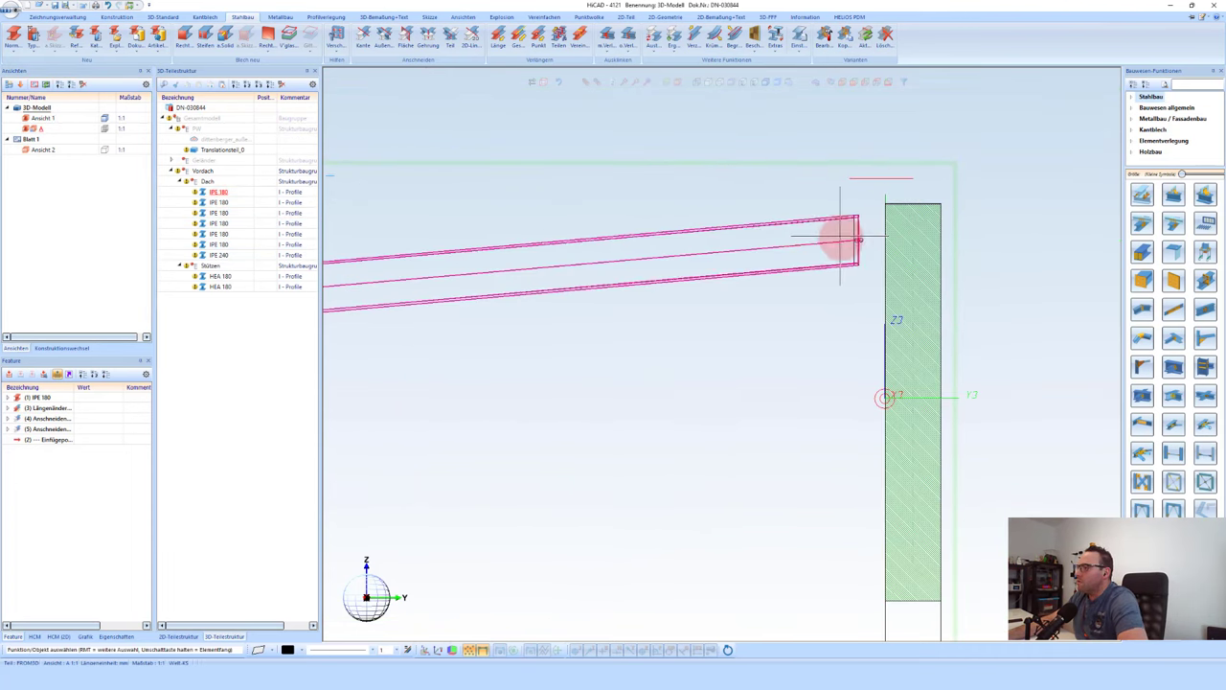
double_click(34, 118)
scroll(925, 360, up, 2)
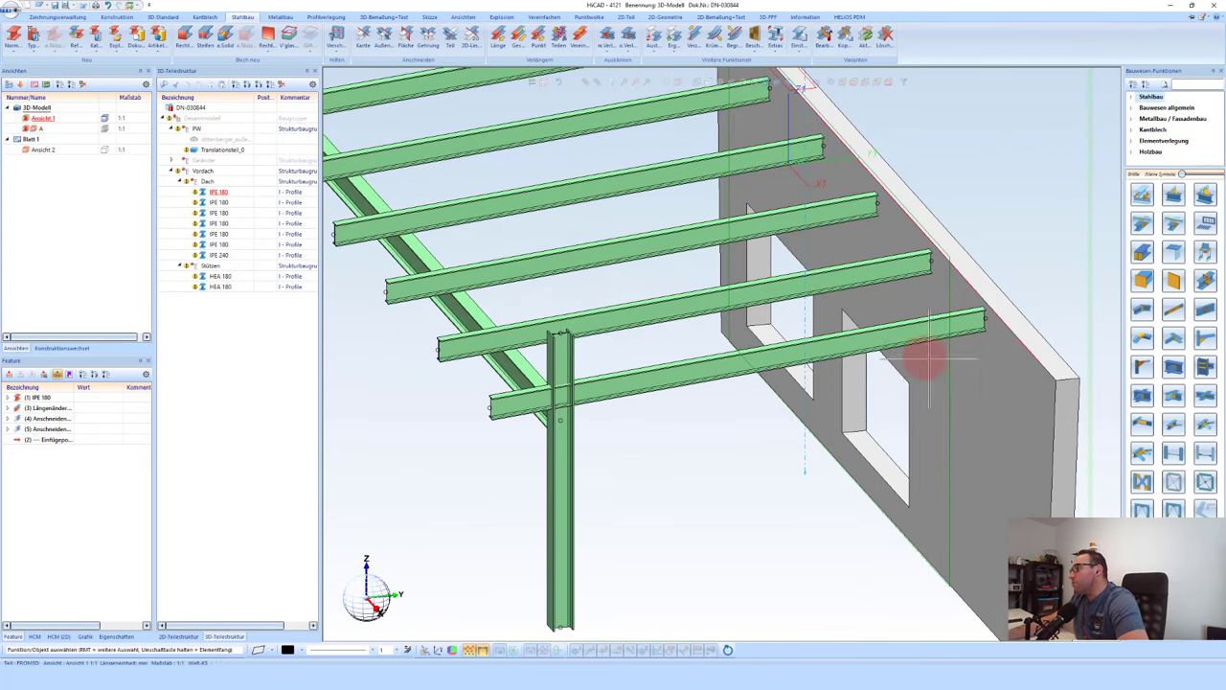
scroll(926, 360, down, 4)
mouse_move(936, 329)
middle_down()
mouse_move(911, 317)
mouse_move(944, 326)
middle_up()
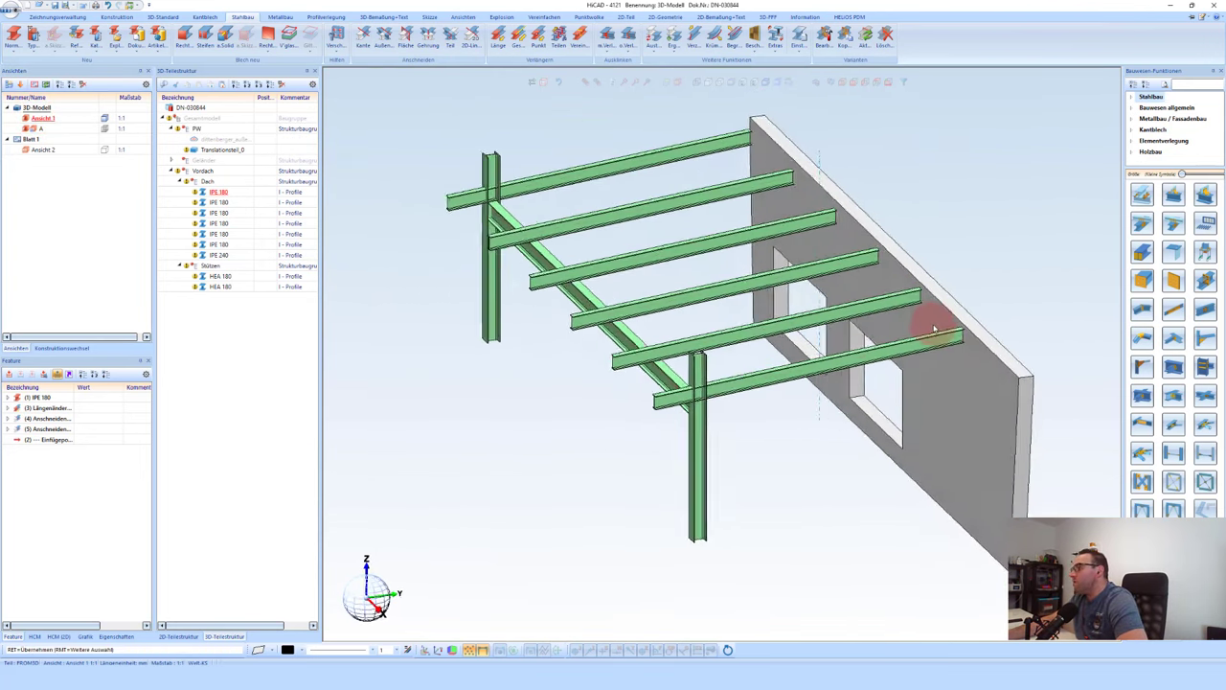
scroll(945, 326, up, 3)
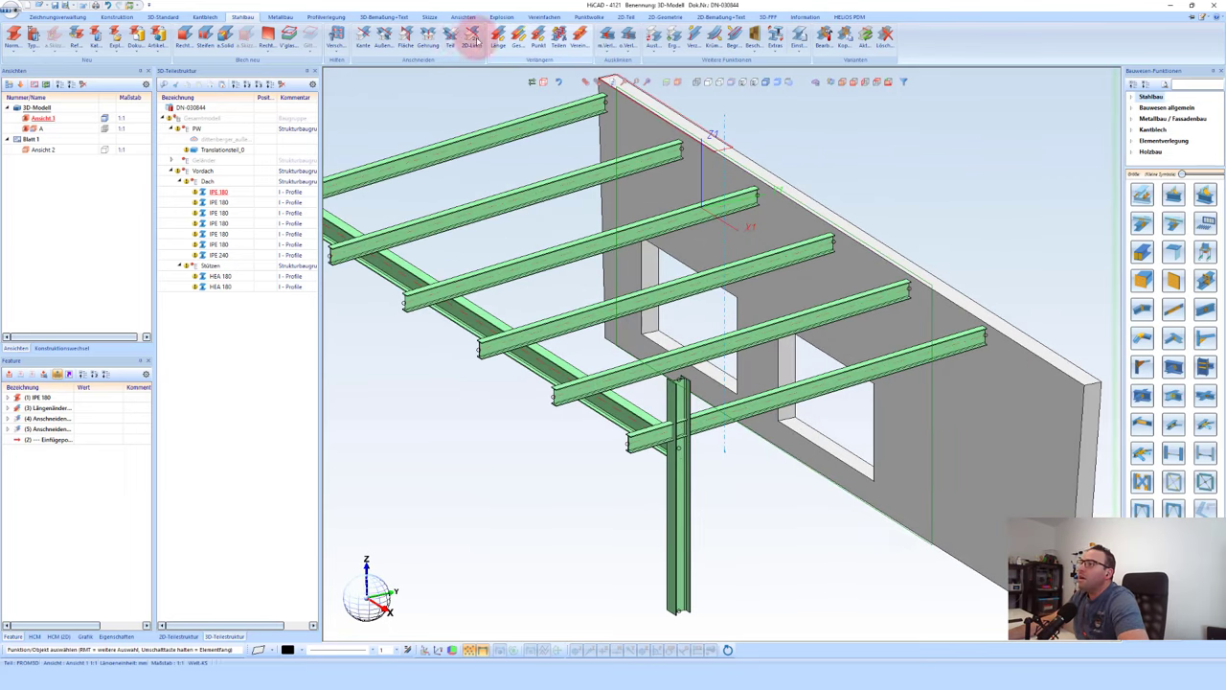
Step: Abandon a cut-to-surface attempt and select the IPE 180 roof purlins
click(408, 38)
click(739, 219)
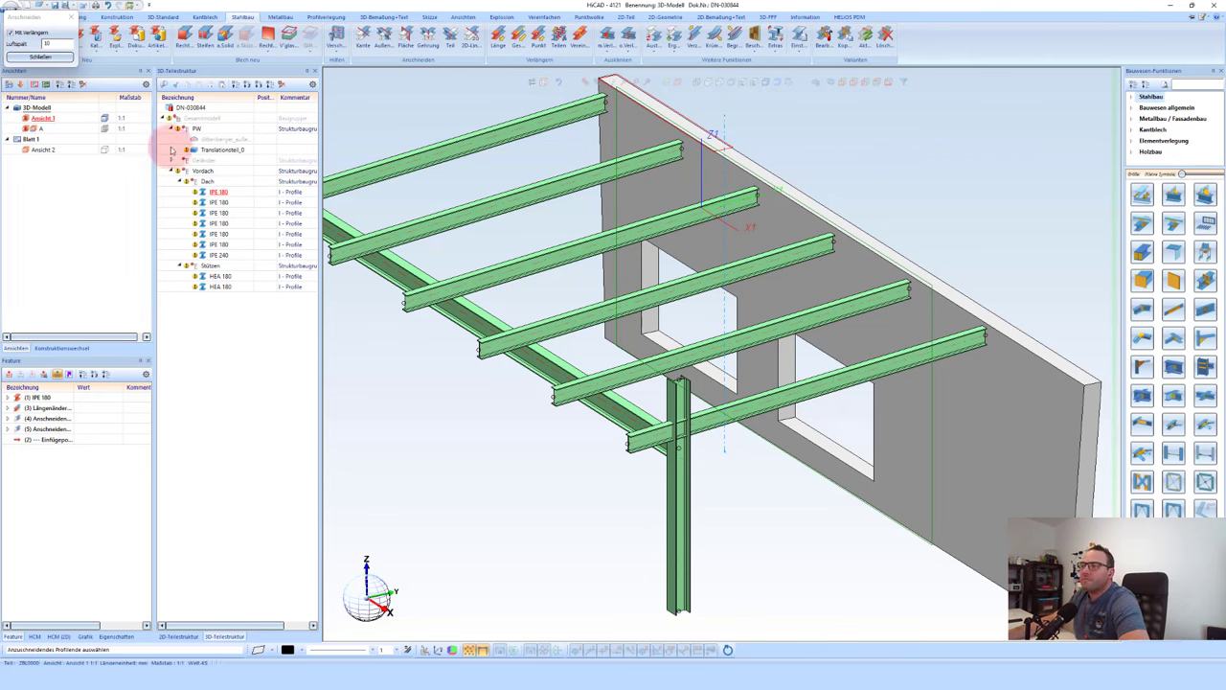
middle_click(348, 184)
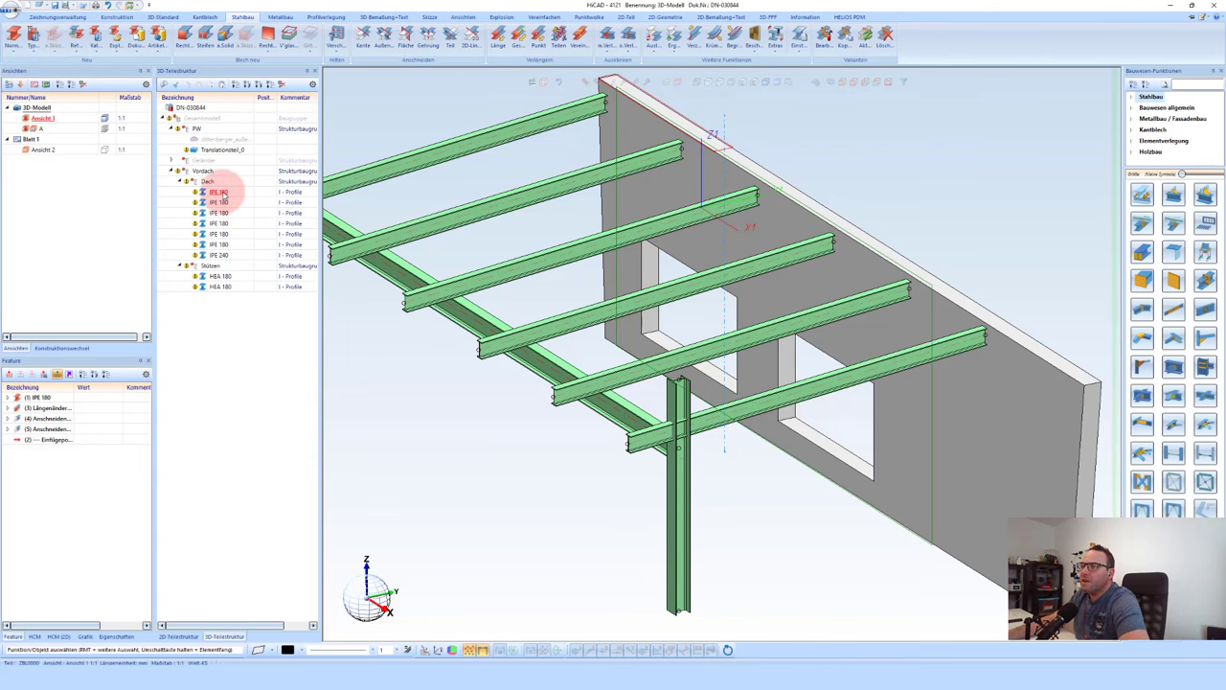
drag(218, 191, 223, 246)
click(574, 108)
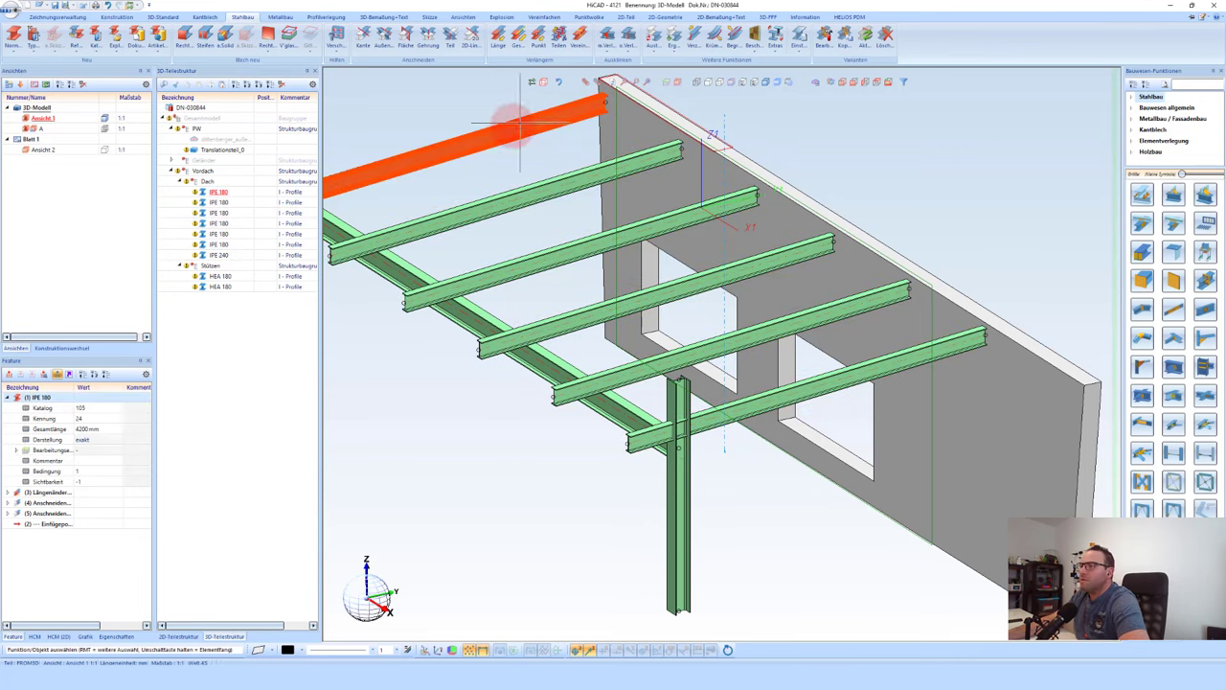
shift+click(238, 247)
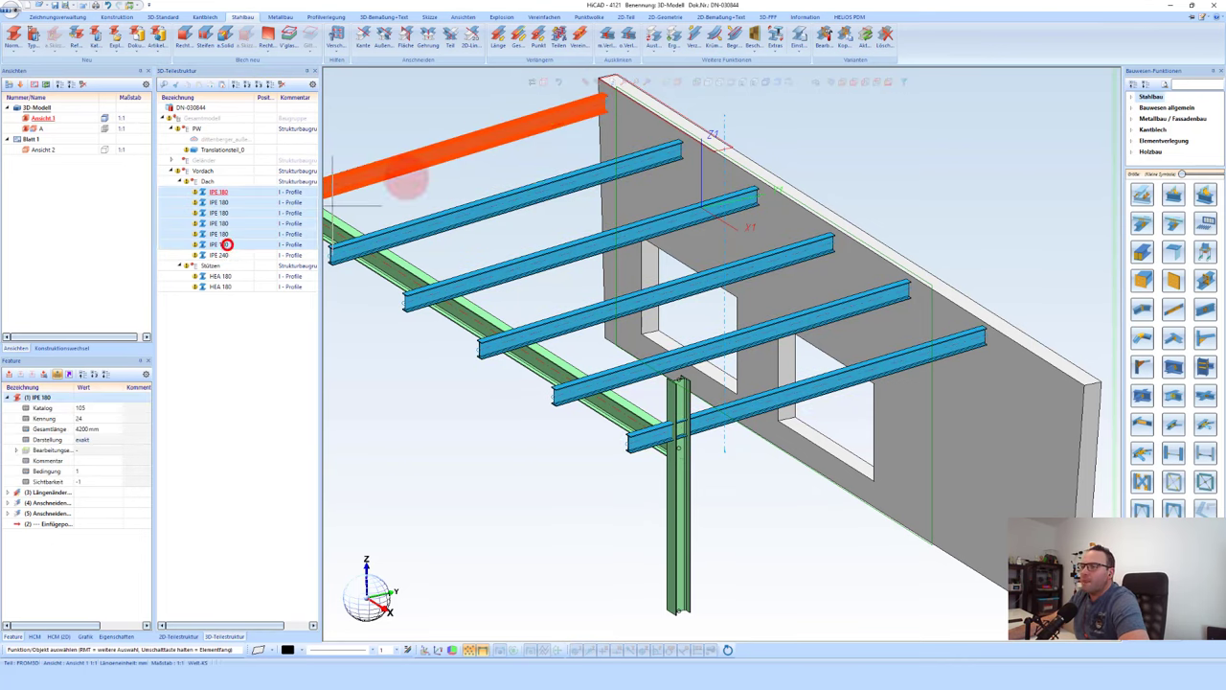
Step: Cut the purlins at the wall with a cut plane defined by two axis points
right_click(579, 96)
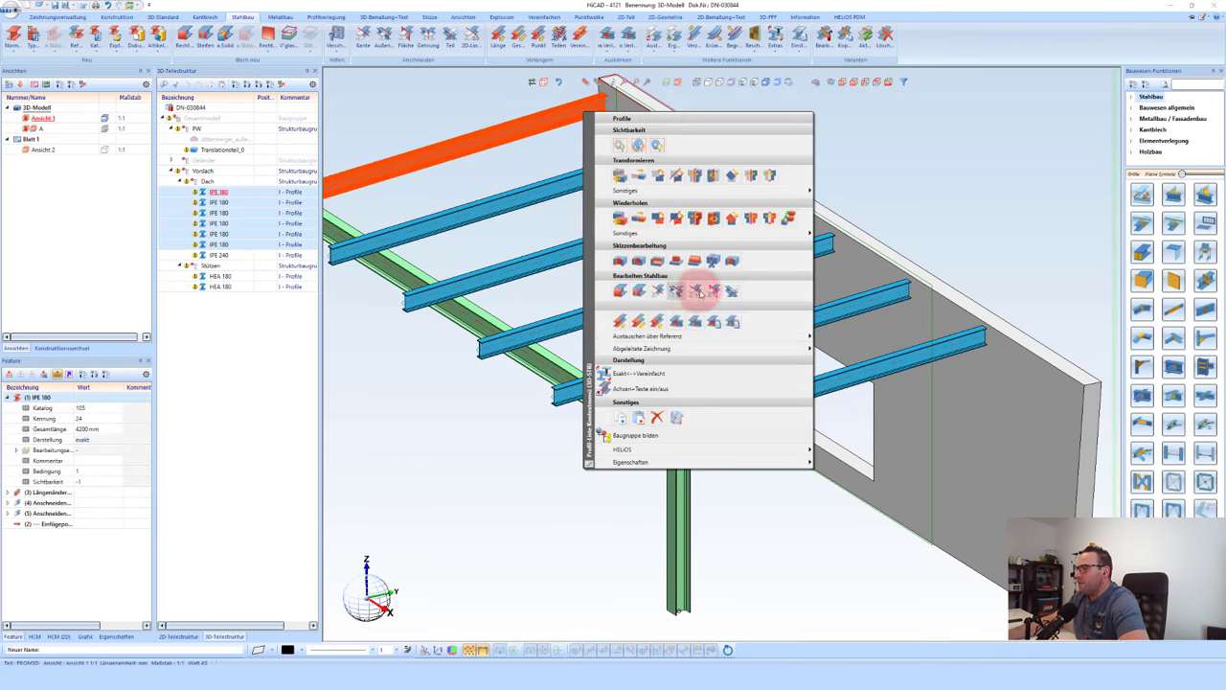
click(715, 292)
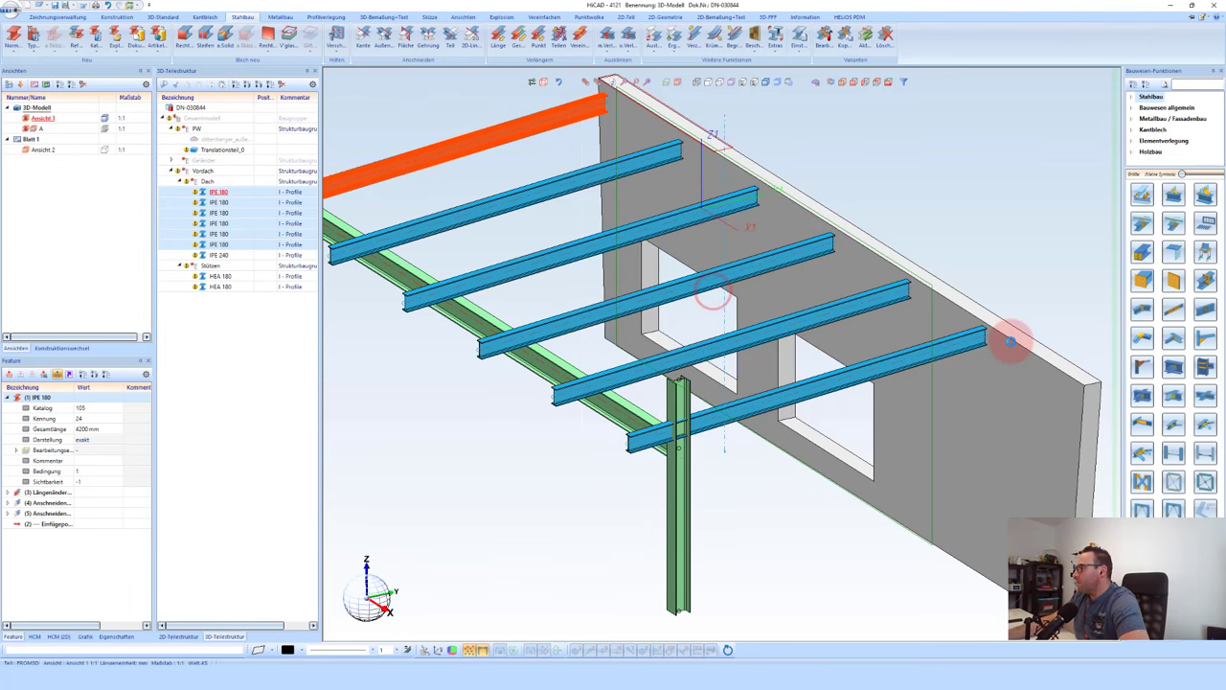
click(971, 348)
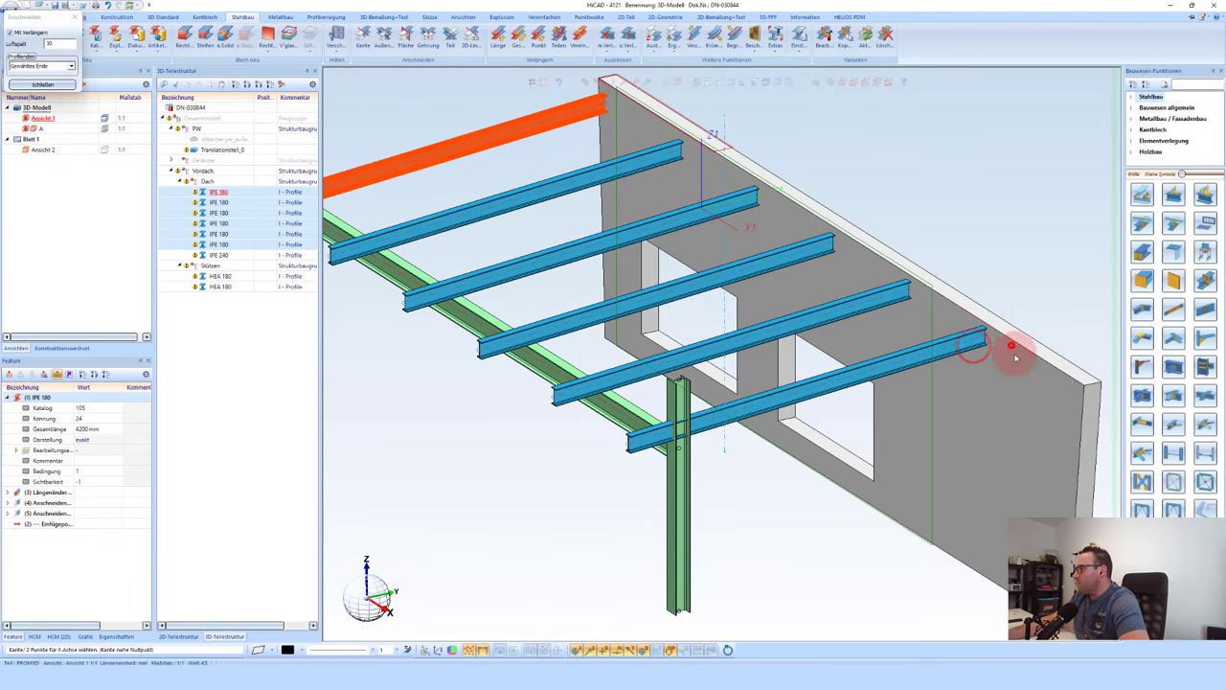
click(1075, 429)
click(964, 251)
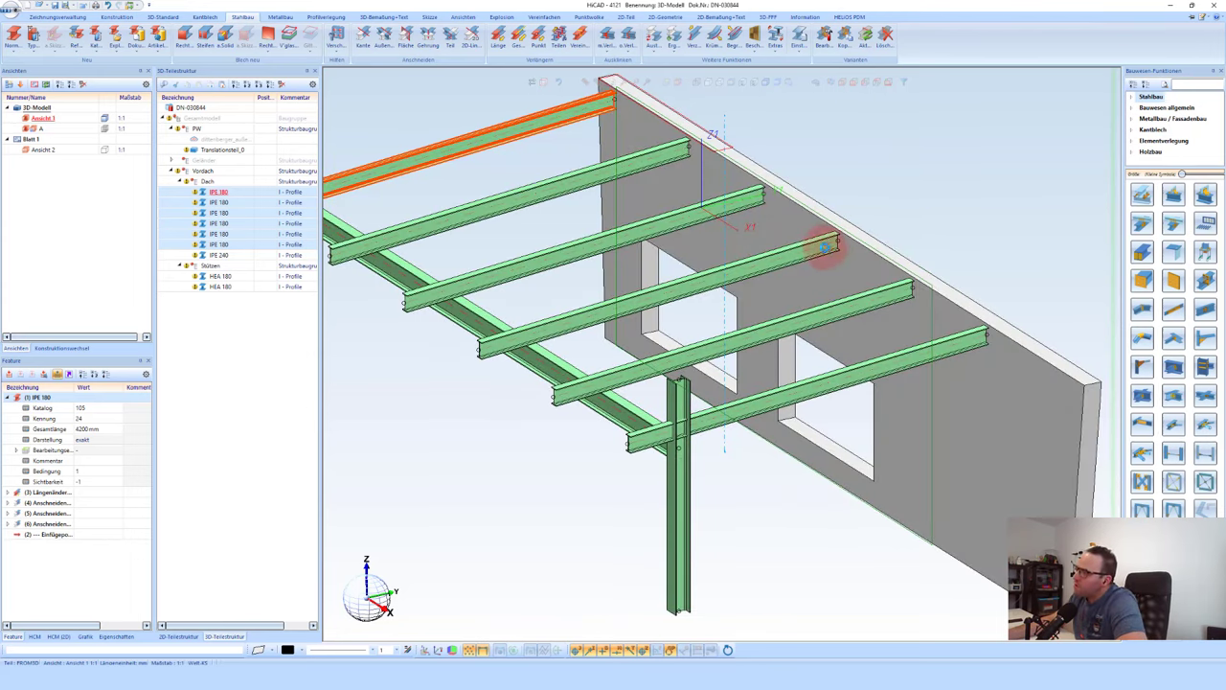
double_click(822, 247)
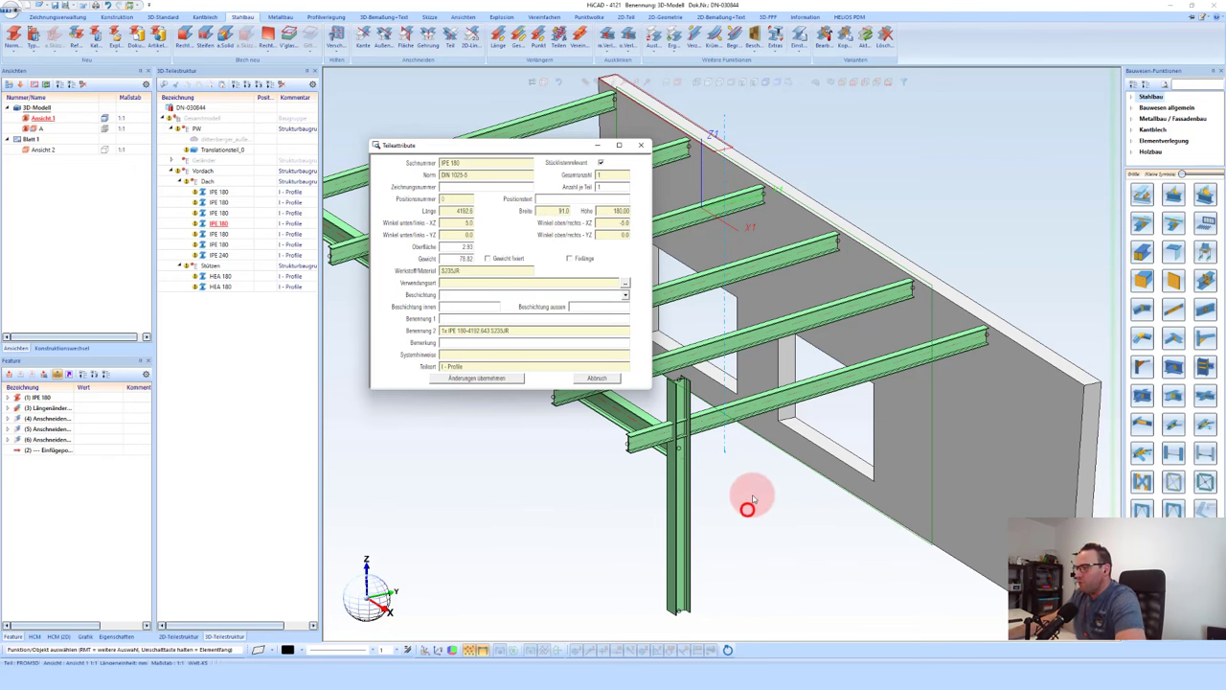
click(500, 379)
scroll(725, 356, down, 5)
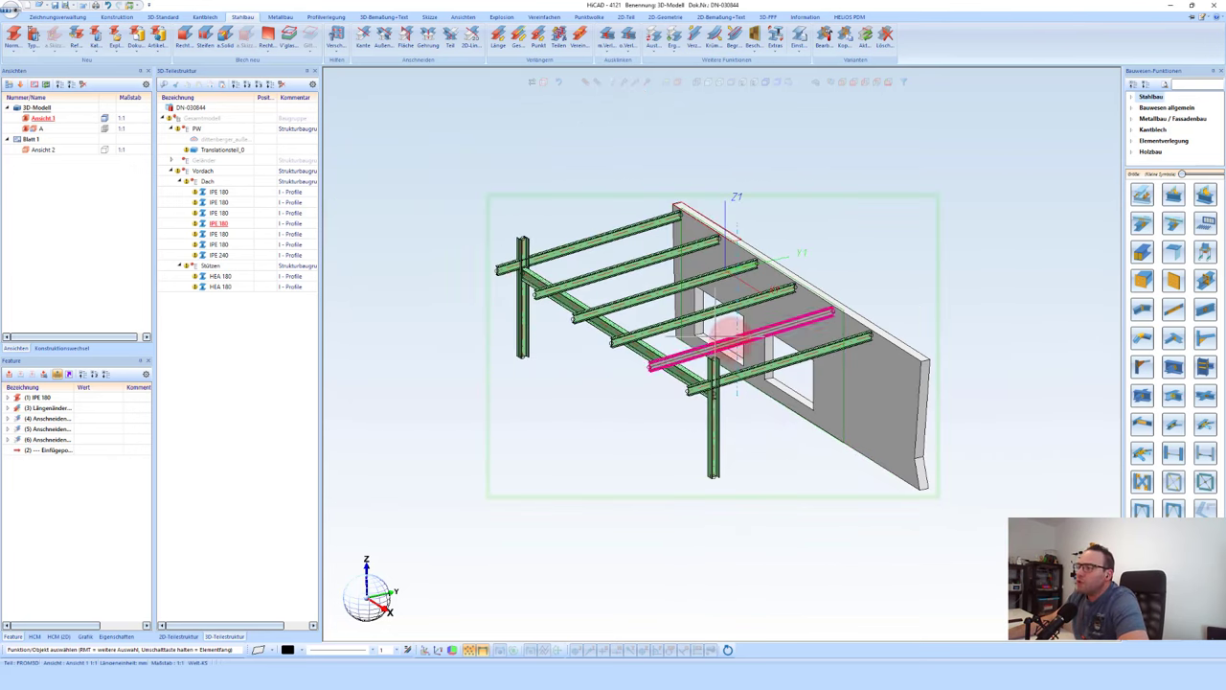
scroll(487, 241, up, 2)
scroll(540, 256, up, 4)
middle_drag(632, 330, 666, 278)
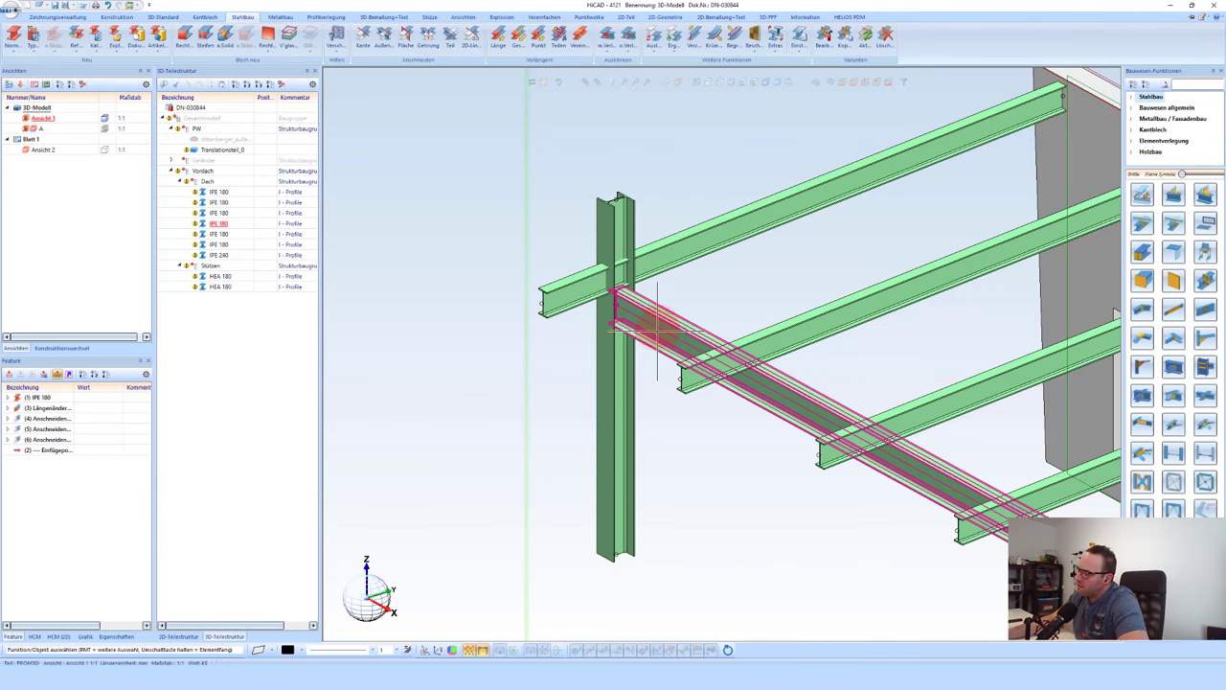
middle_drag(685, 330, 433, 203)
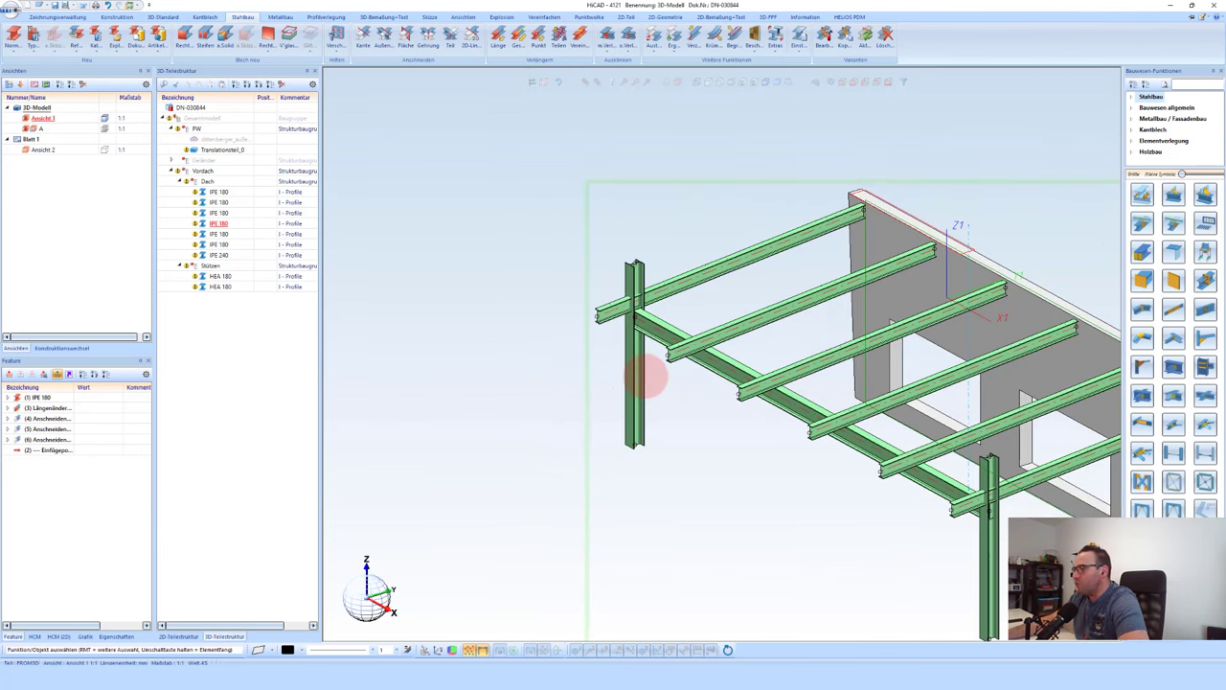
click(210, 142)
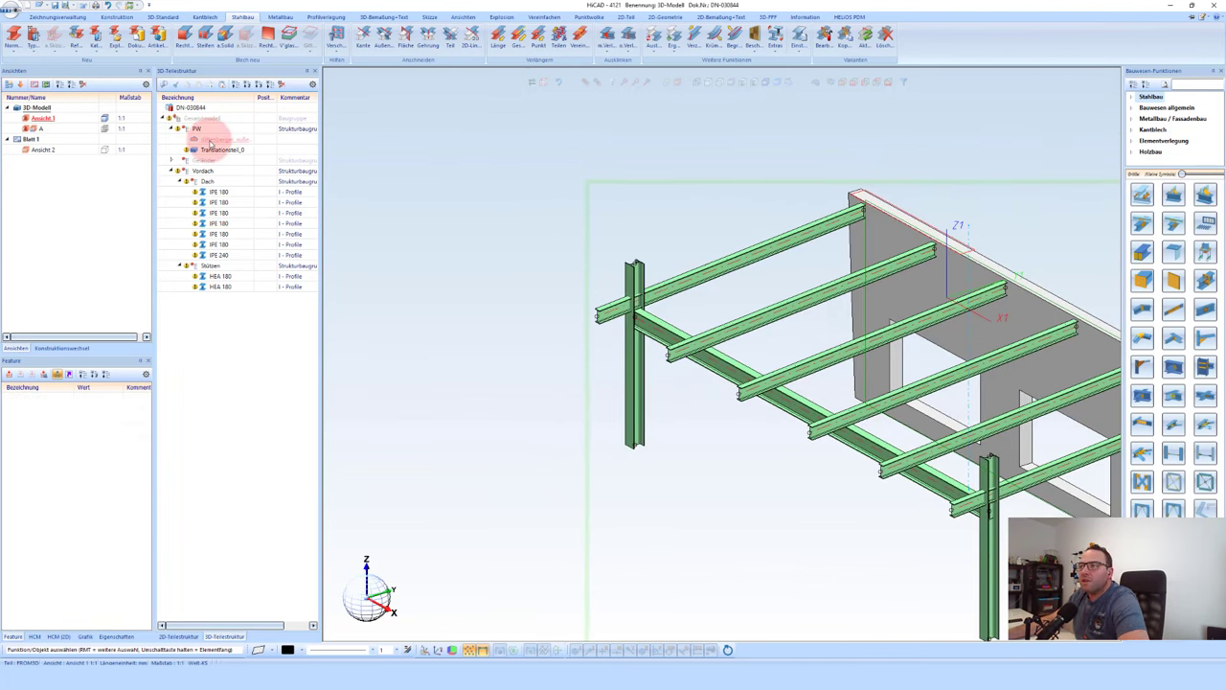
Step: Show the point cloud again and orbit to the column base
right_click(325, 165)
click(404, 220)
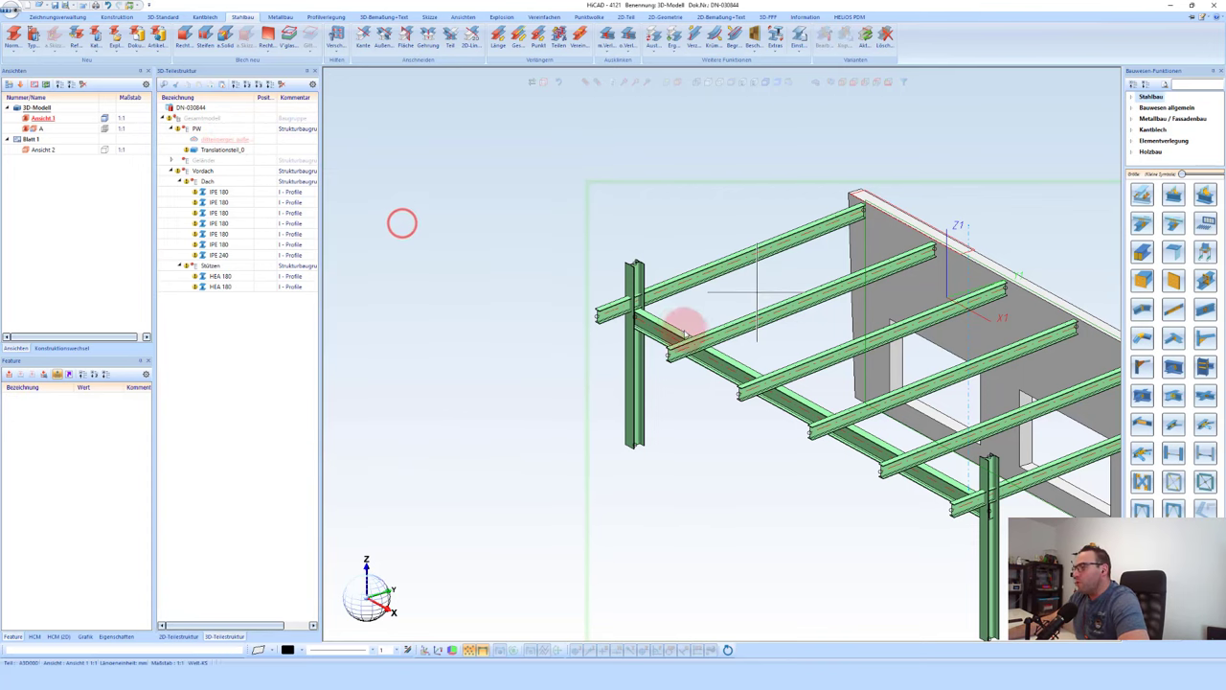
click(608, 254)
middle_drag(675, 406, 618, 441)
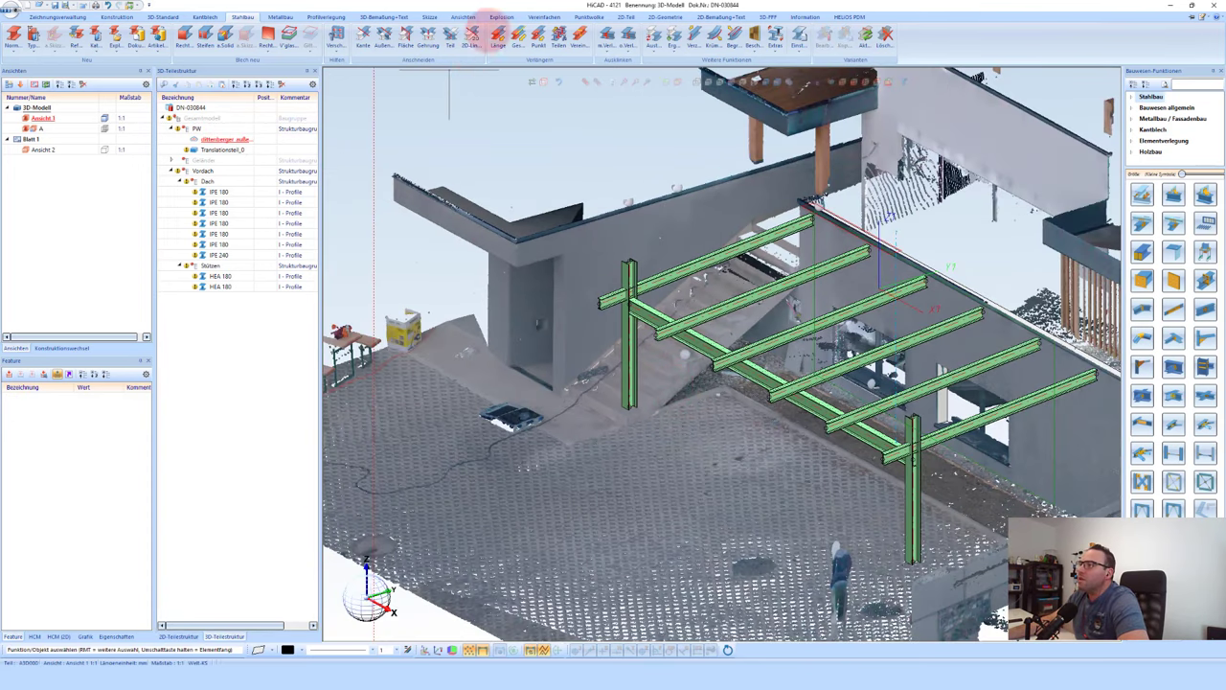
Step: Apply a 250 length change to a column end and pick the right column's end
click(494, 37)
click(633, 402)
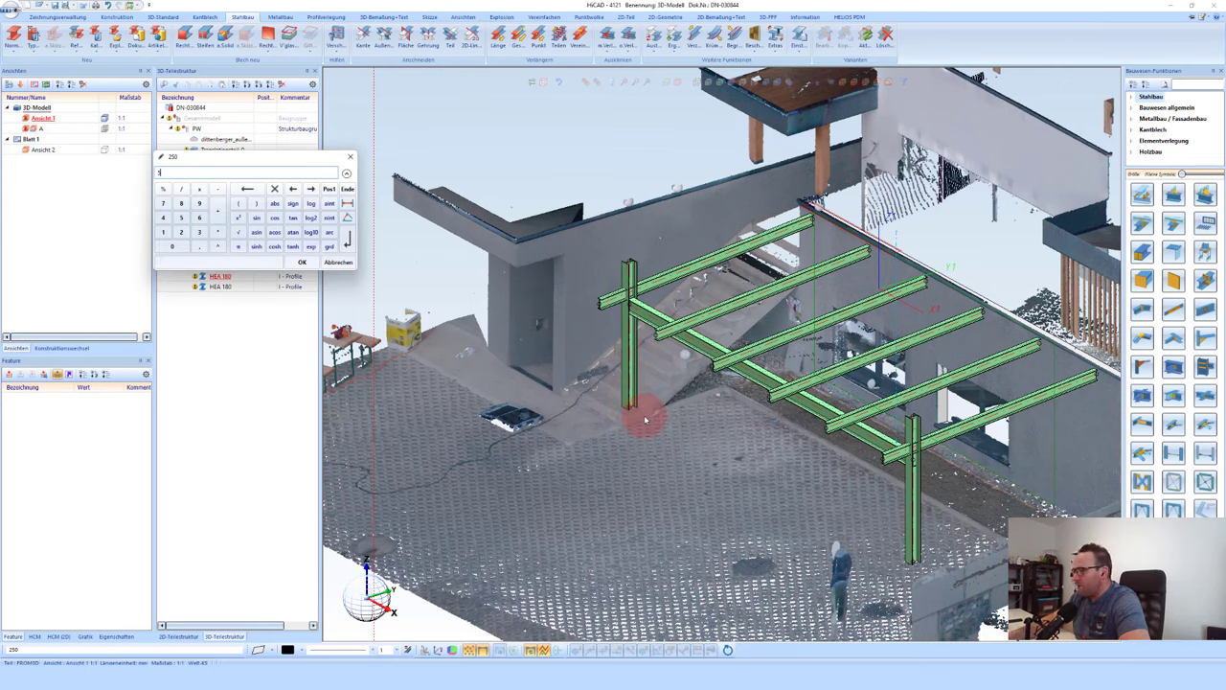
key(Return)
click(915, 548)
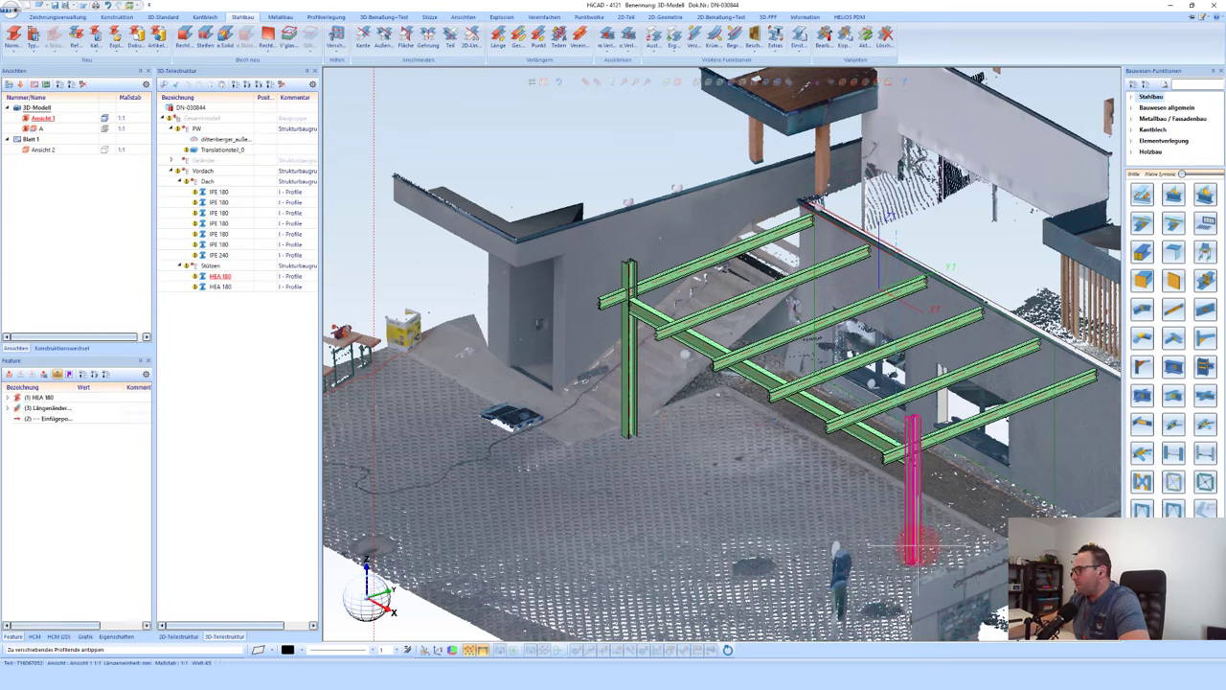
click(913, 559)
key(Return)
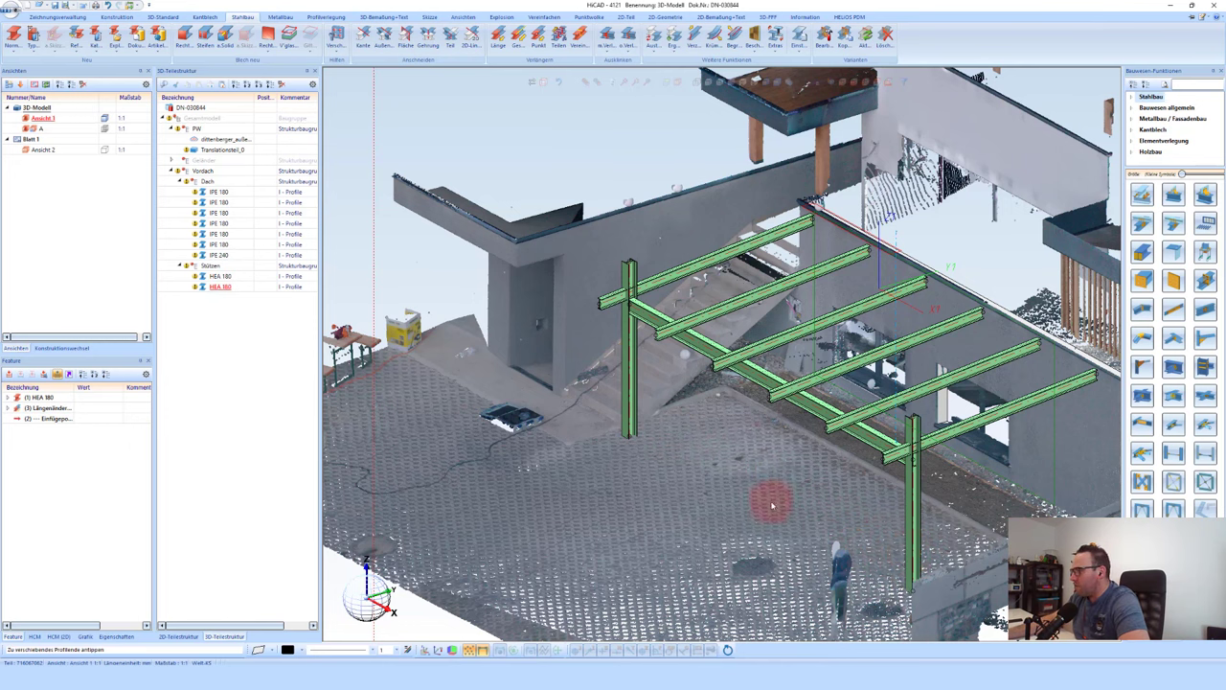
Step: Extend the first HEA 180 column's base down onto the scanned floor
scroll(628, 422, up, 3)
scroll(624, 450, up, 3)
scroll(638, 444, up, 3)
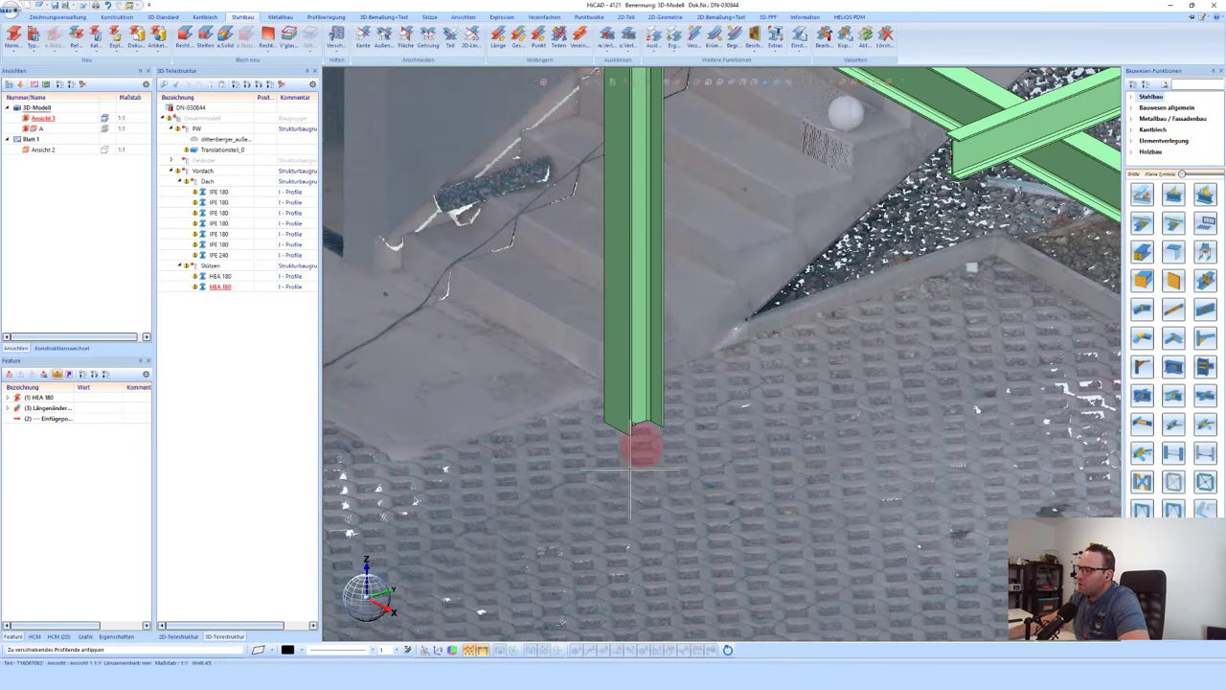
click(648, 391)
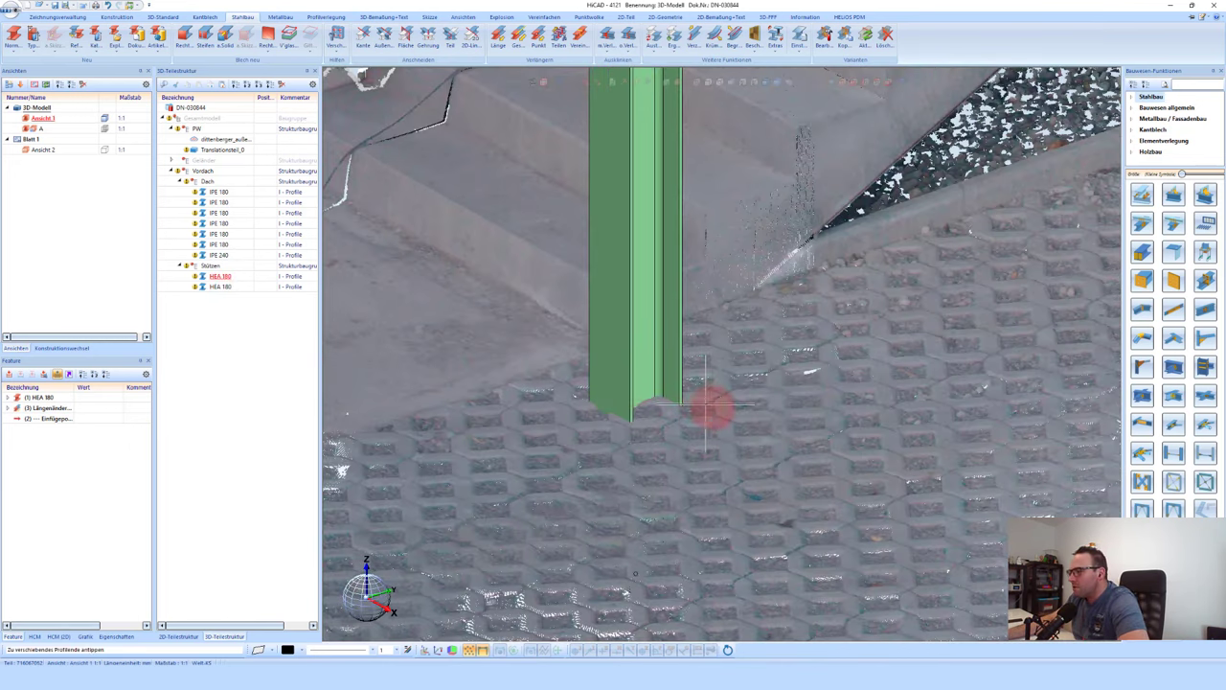
click(668, 404)
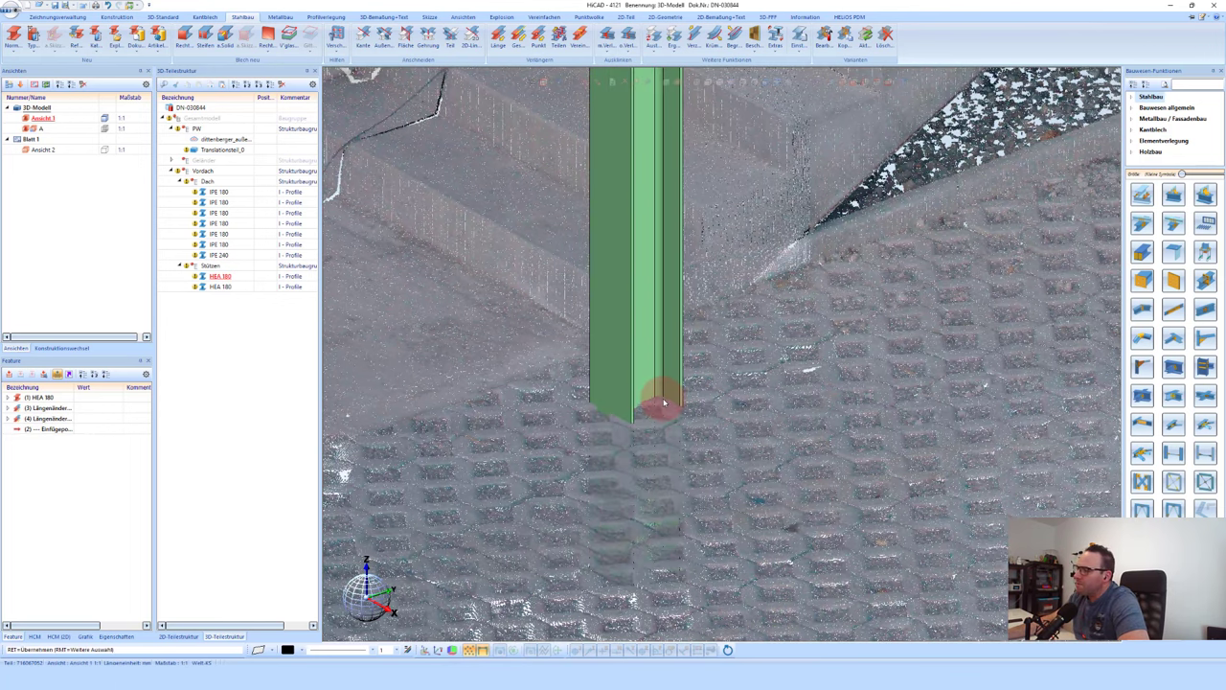
click(675, 410)
middle_drag(700, 400, 676, 419)
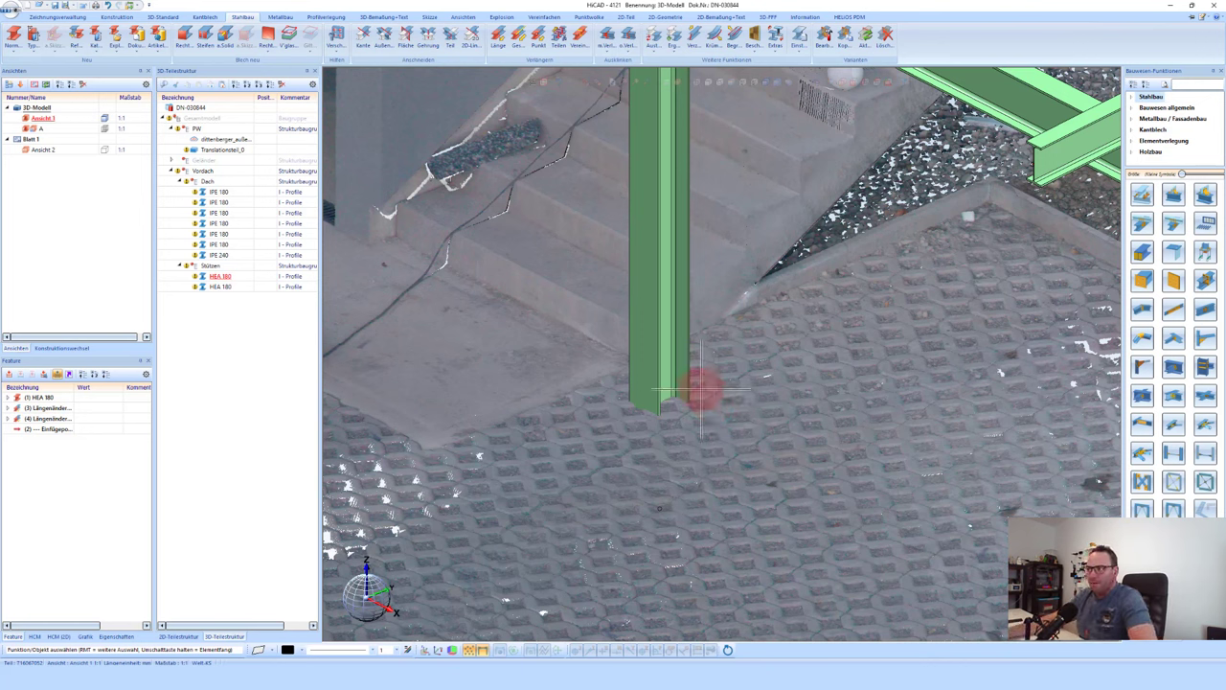
Step: Extend the column to a floor point, then lengthen it by a further 100
click(535, 37)
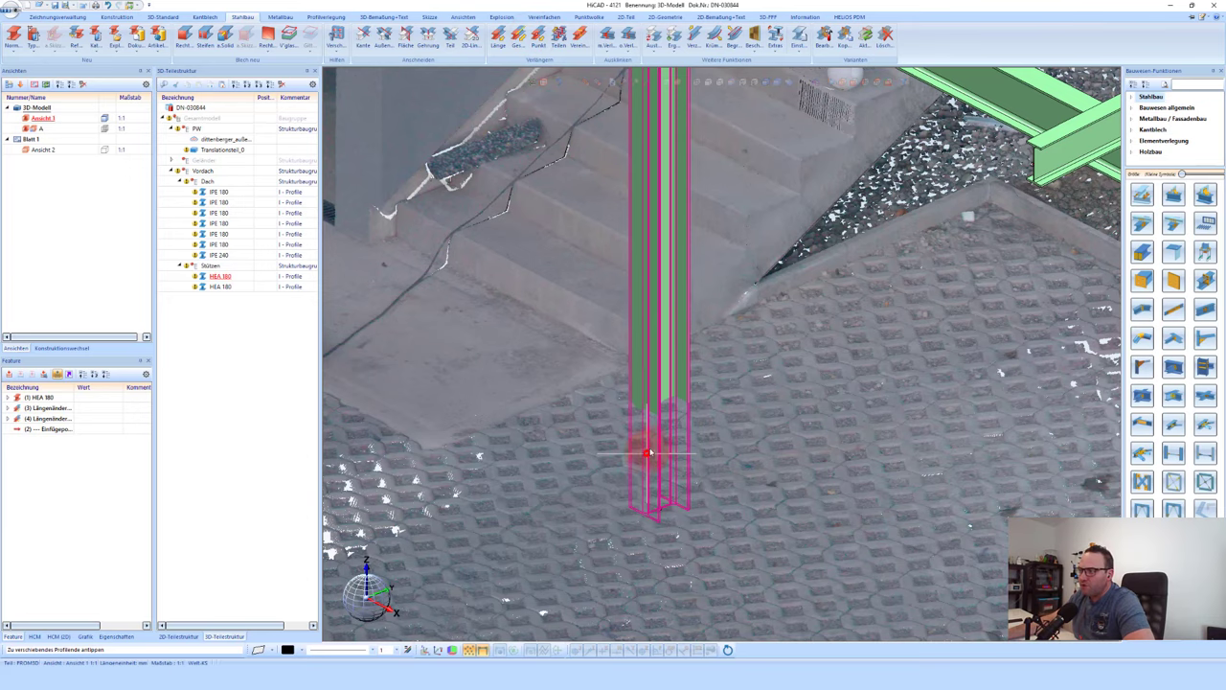
click(648, 452)
scroll(665, 410, up, 2)
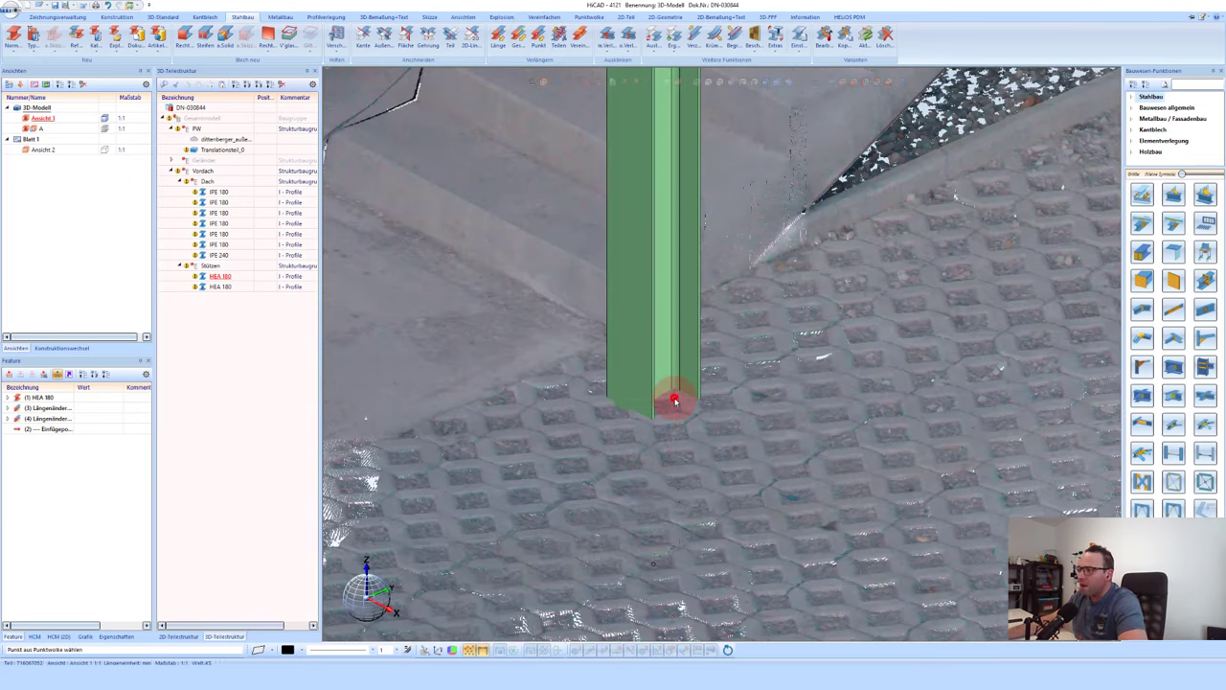
click(499, 36)
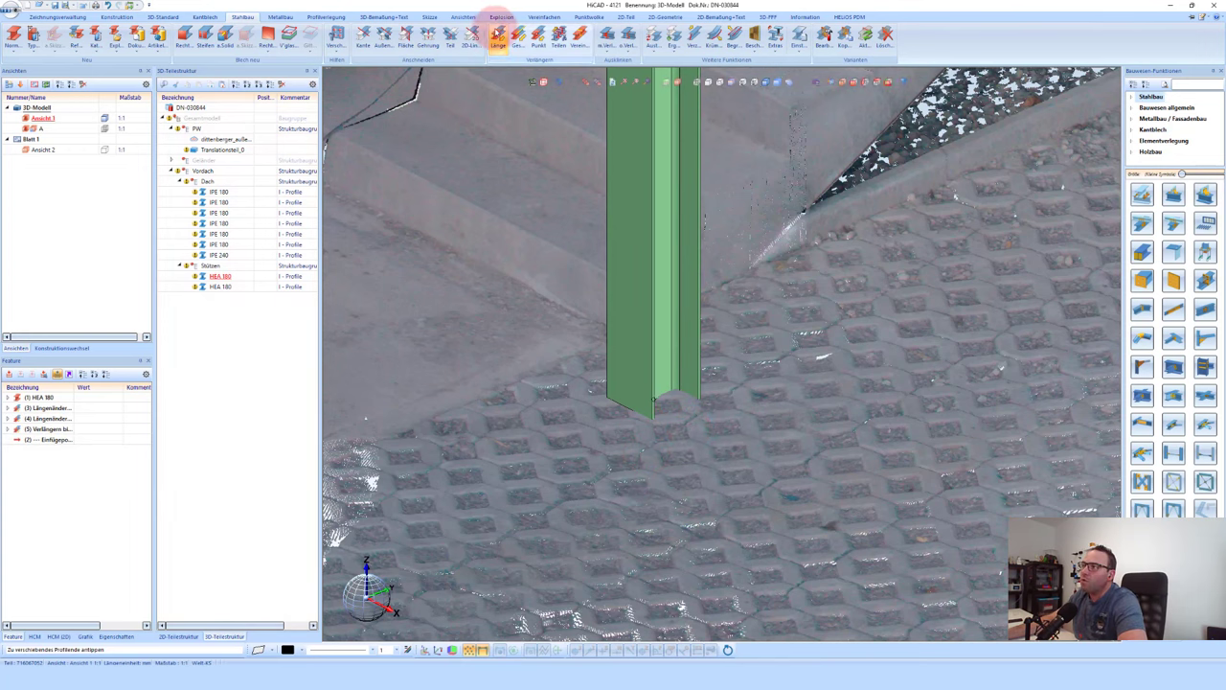
click(634, 385)
text(100)
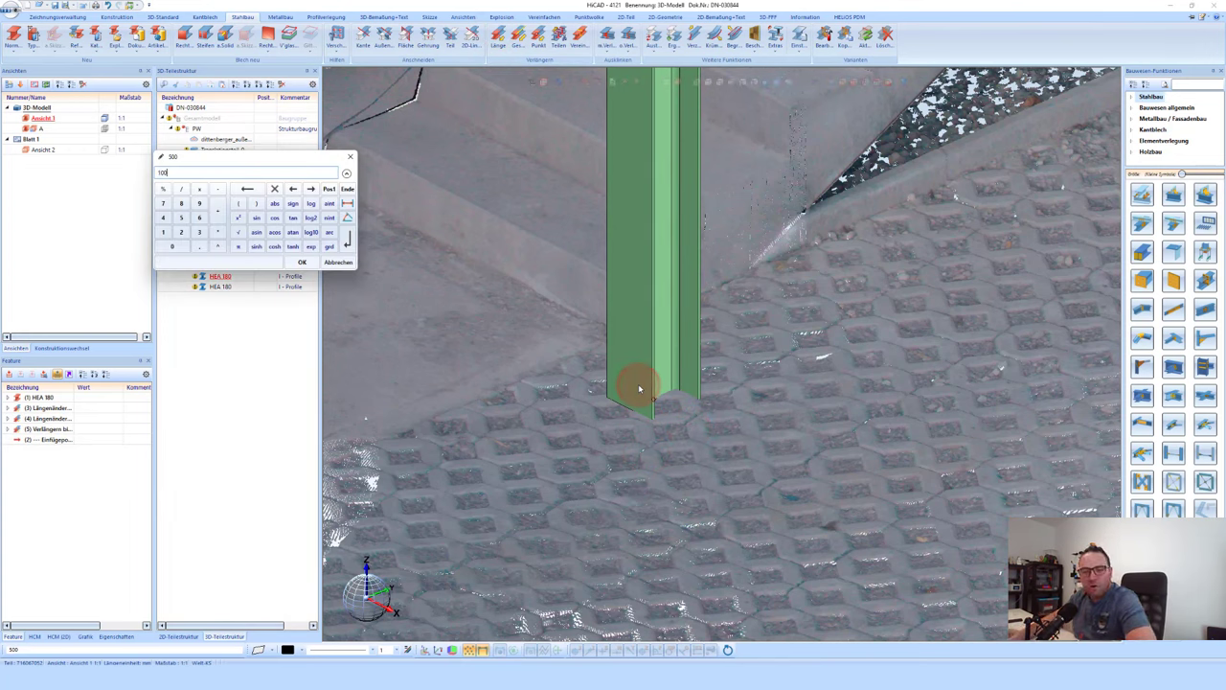
key(Return)
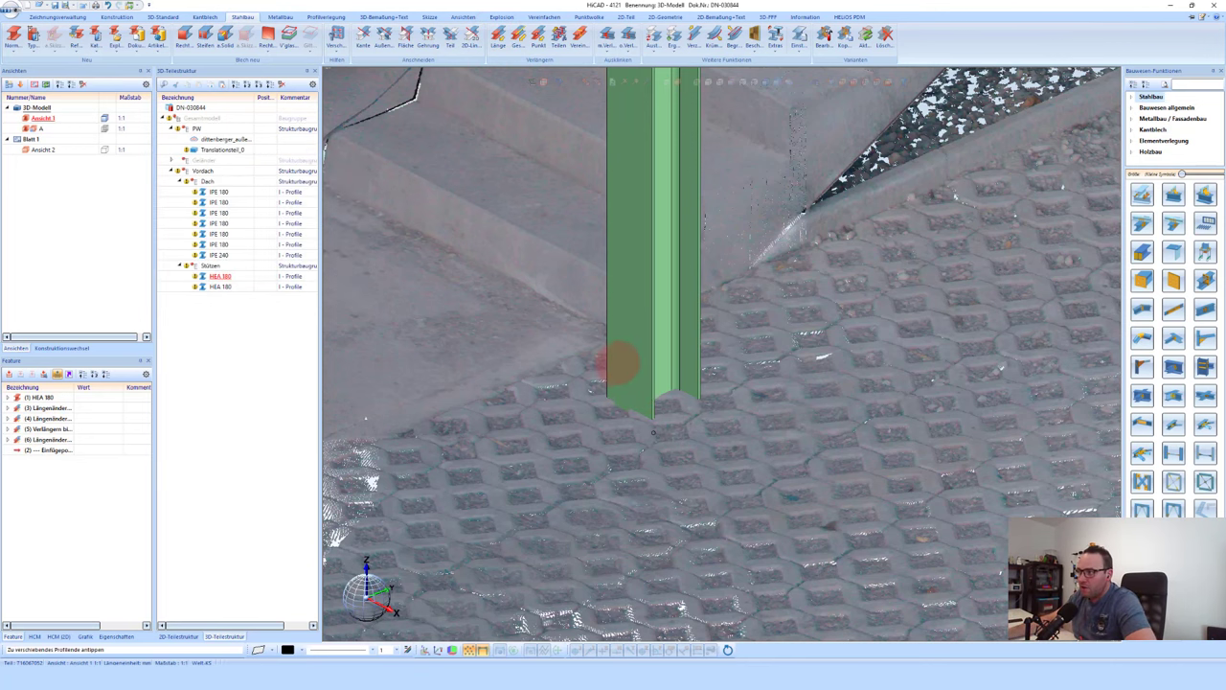
scroll(618, 362, down, 3)
scroll(581, 370, down, 3)
scroll(581, 369, down, 3)
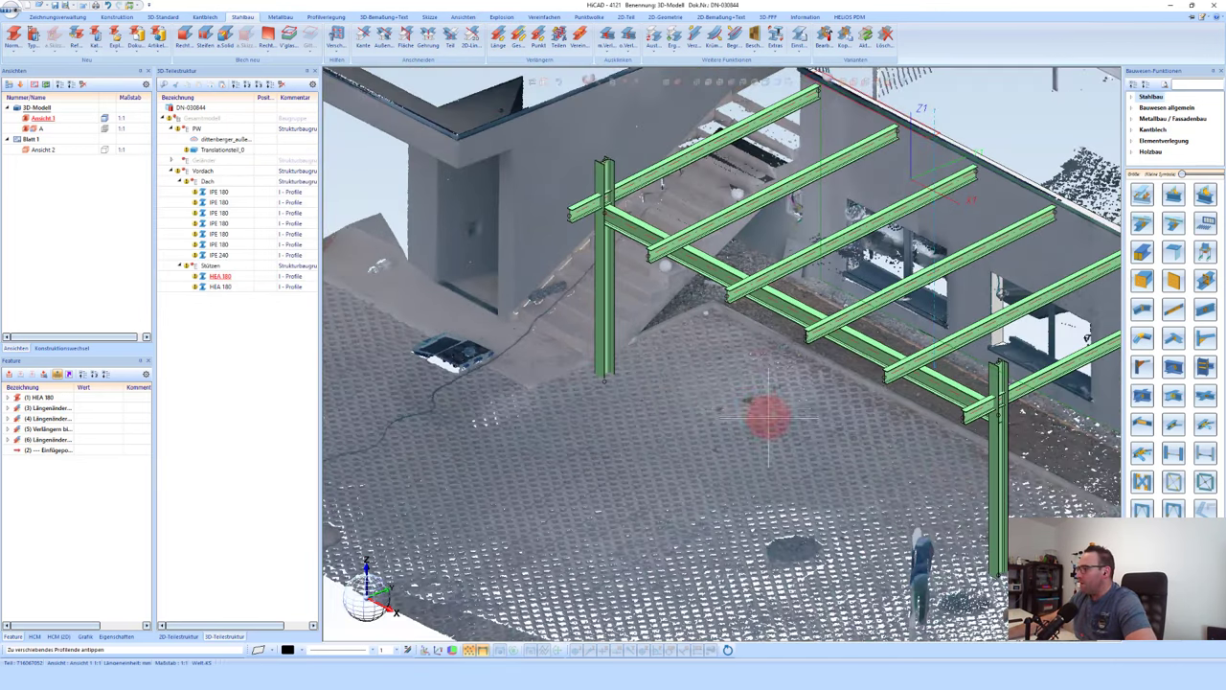
Step: Extend the second HEA 180 column's lower end down to the scanned floor point
scroll(906, 450, down, 2)
scroll(948, 508, up, 3)
scroll(891, 484, up, 3)
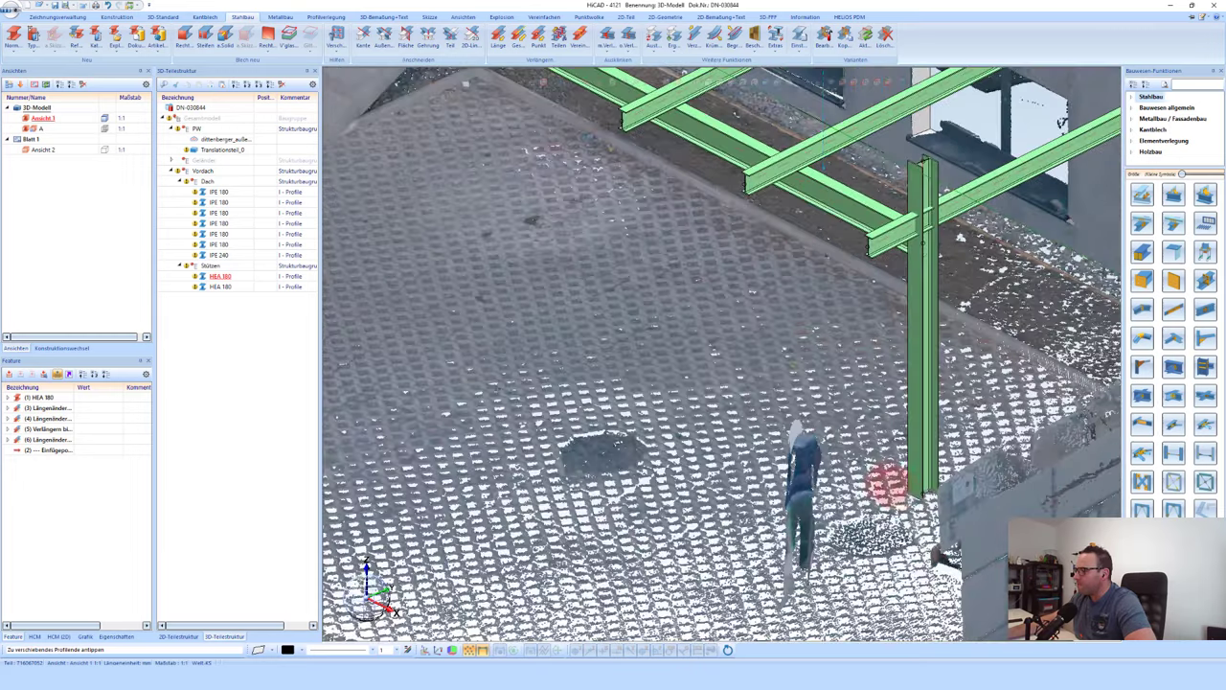
scroll(941, 507, up, 3)
scroll(941, 508, up, 3)
scroll(945, 499, up, 3)
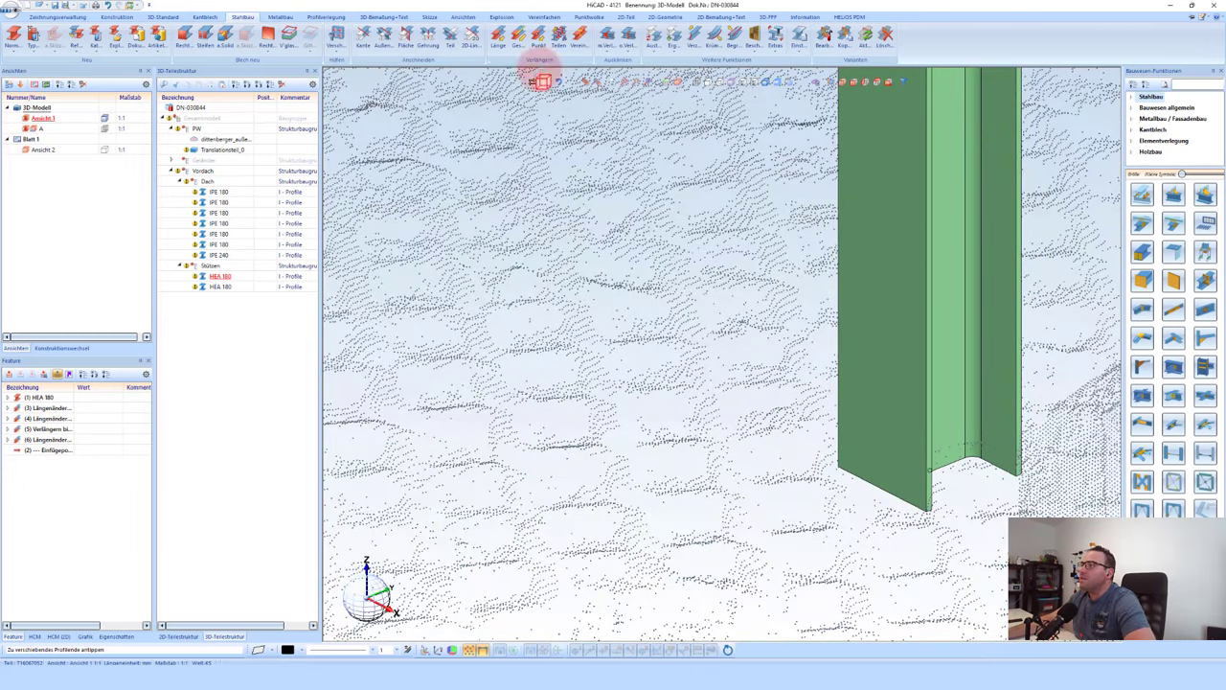
click(910, 433)
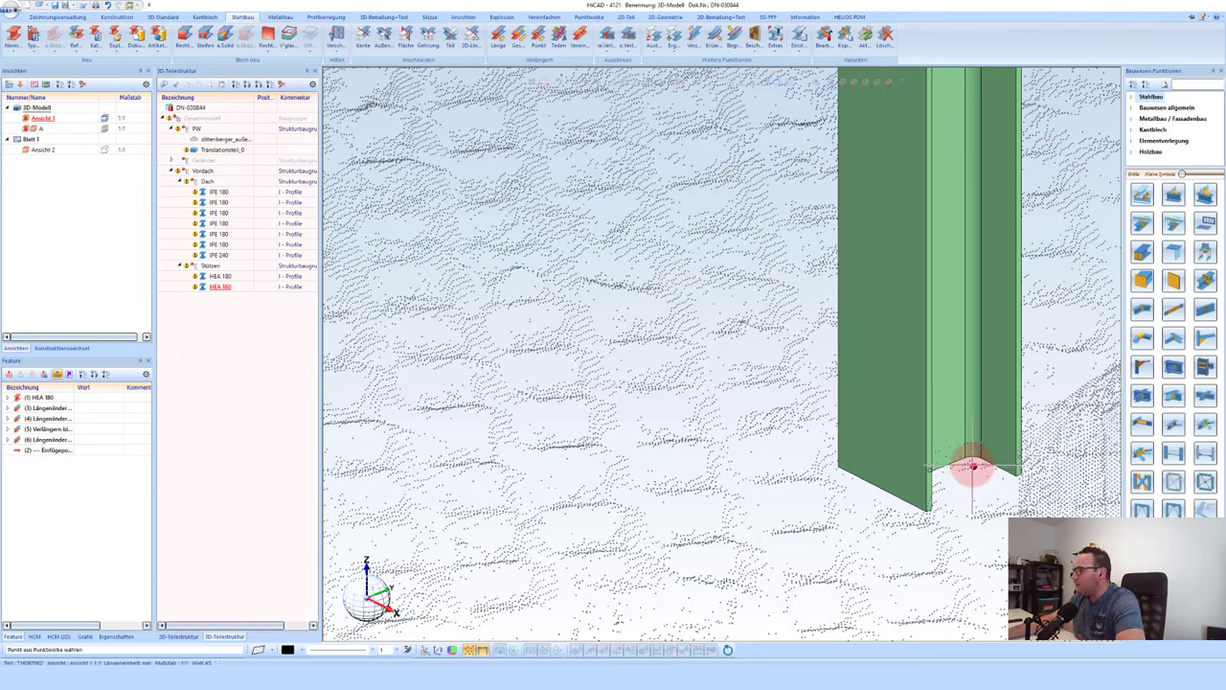
click(500, 36)
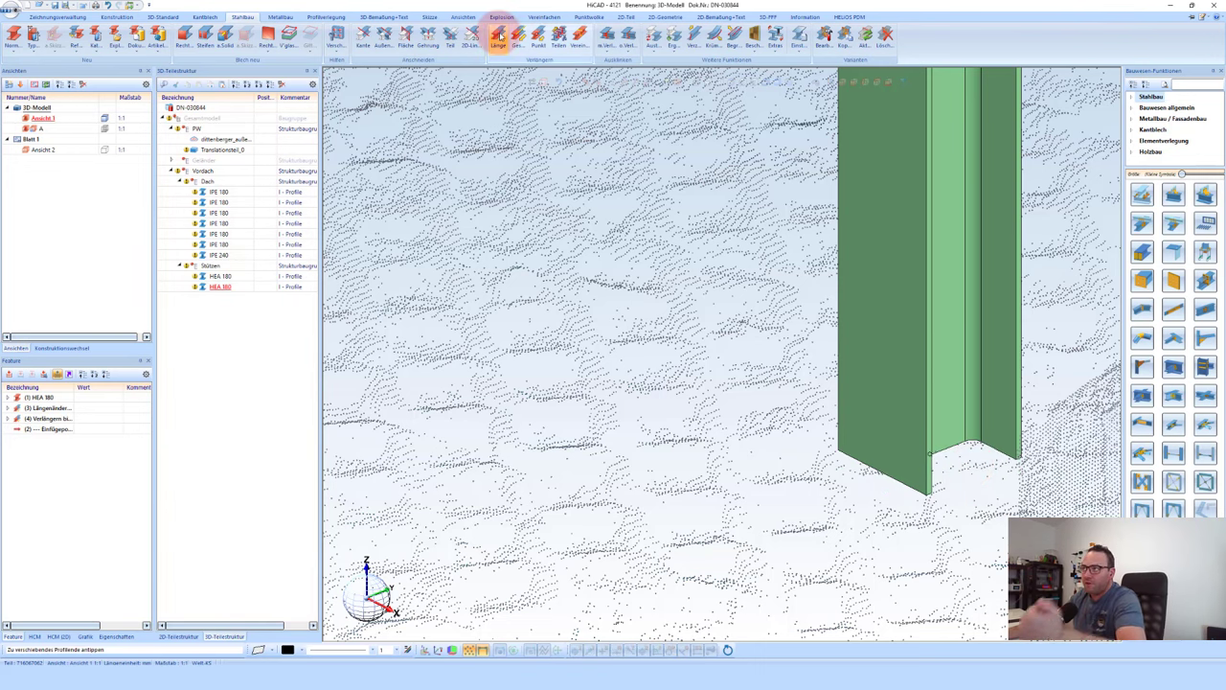
Step: Lengthen that column by a further 100, then reselect the right column
click(912, 418)
text(100)
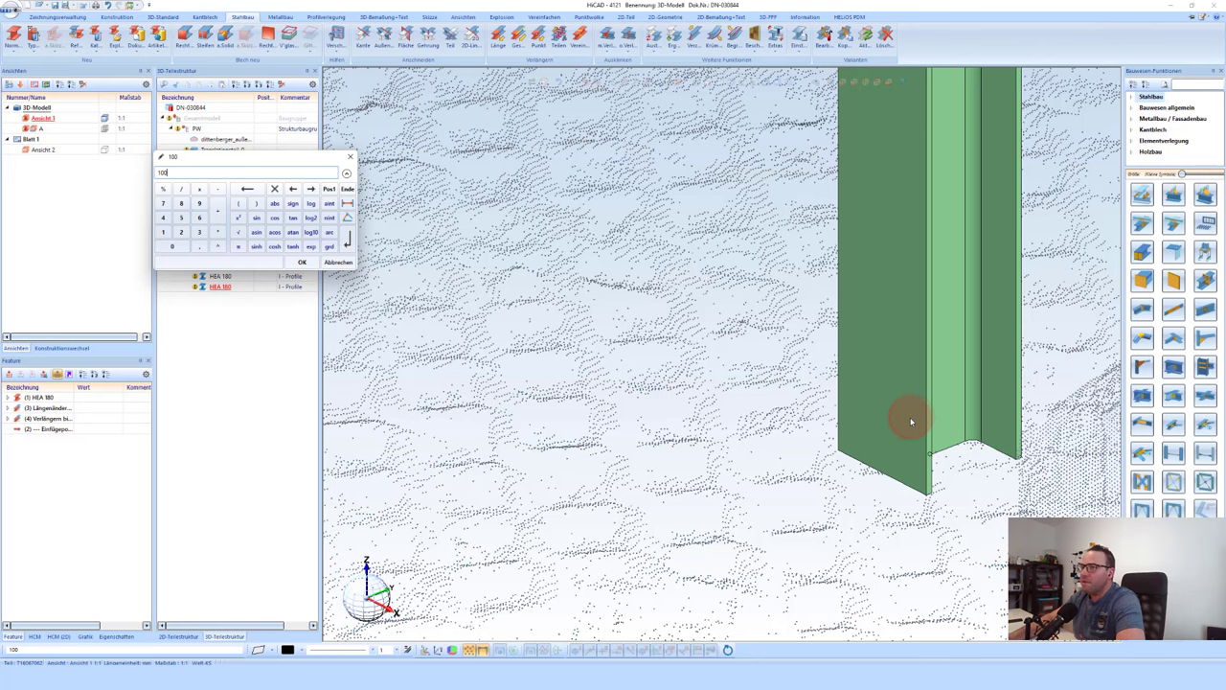
key(Return)
scroll(847, 426, down, 2)
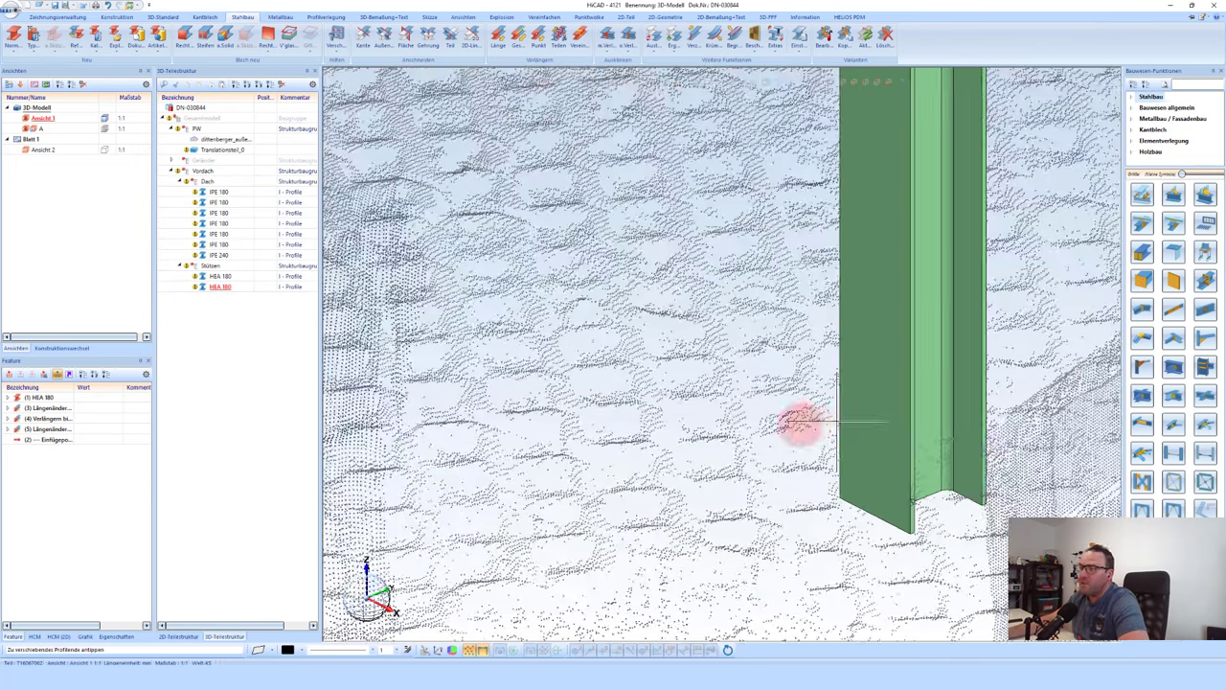
scroll(805, 421, down, 3)
scroll(814, 426, down, 3)
click(847, 393)
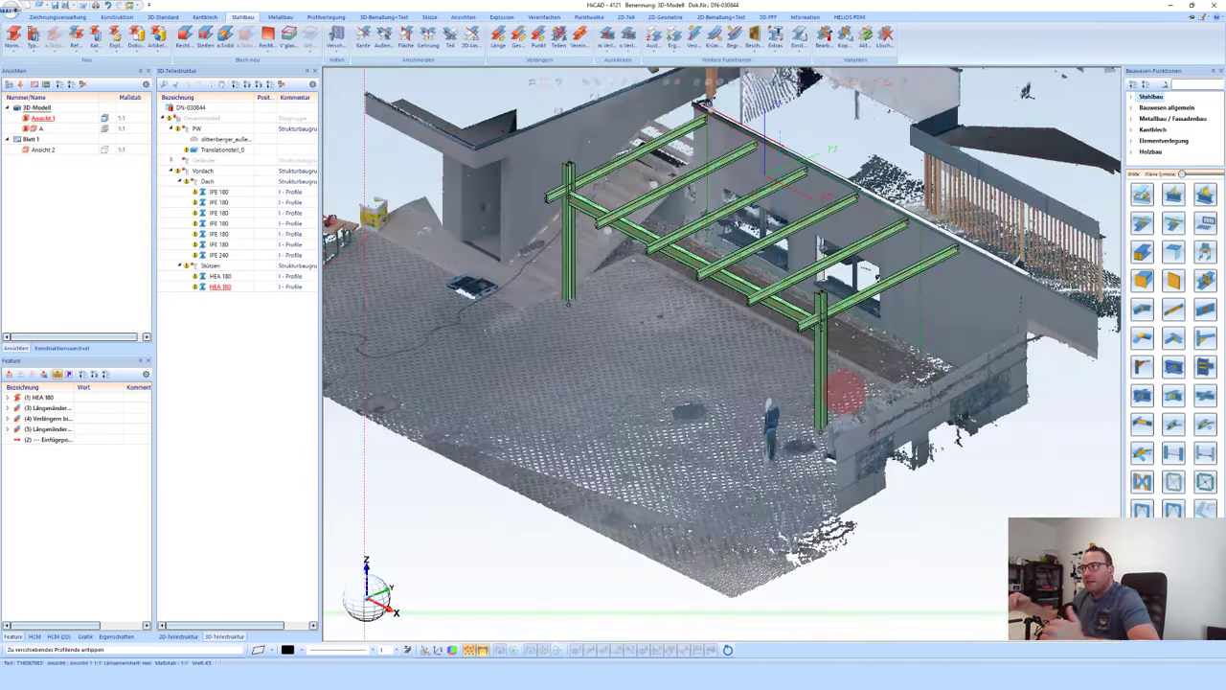
click(843, 391)
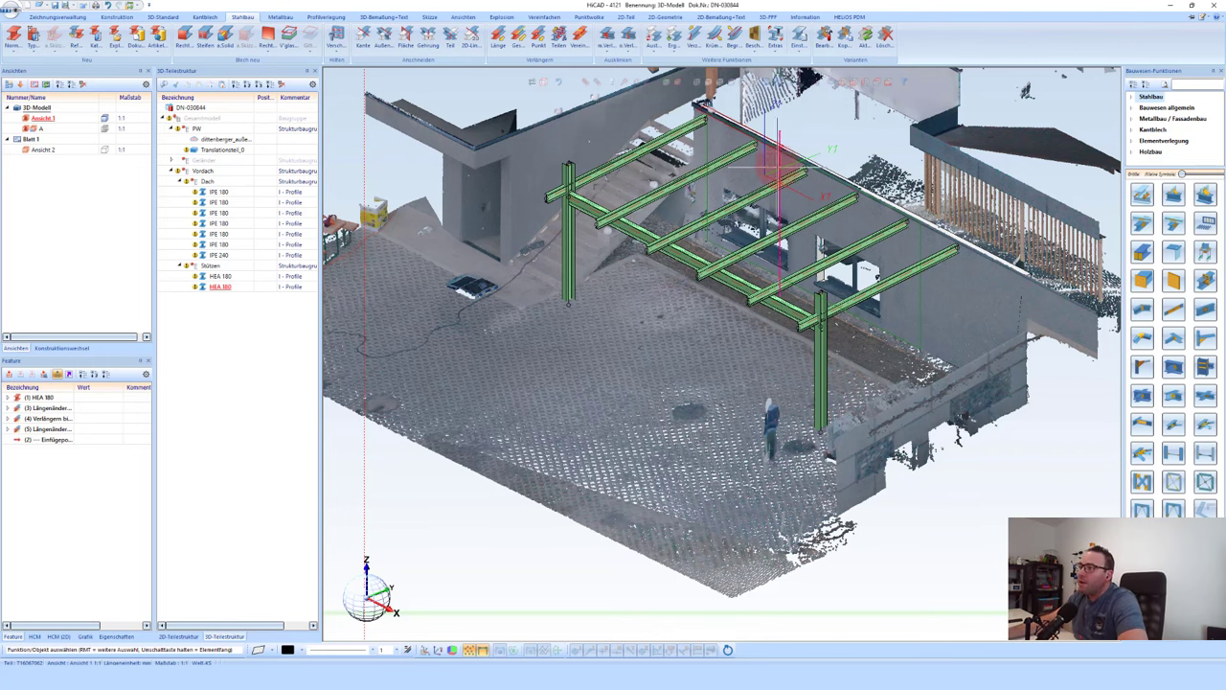
Step: Cut the IPE 240 beam end to the adjoining column with an air gap
scroll(580, 192, up, 3)
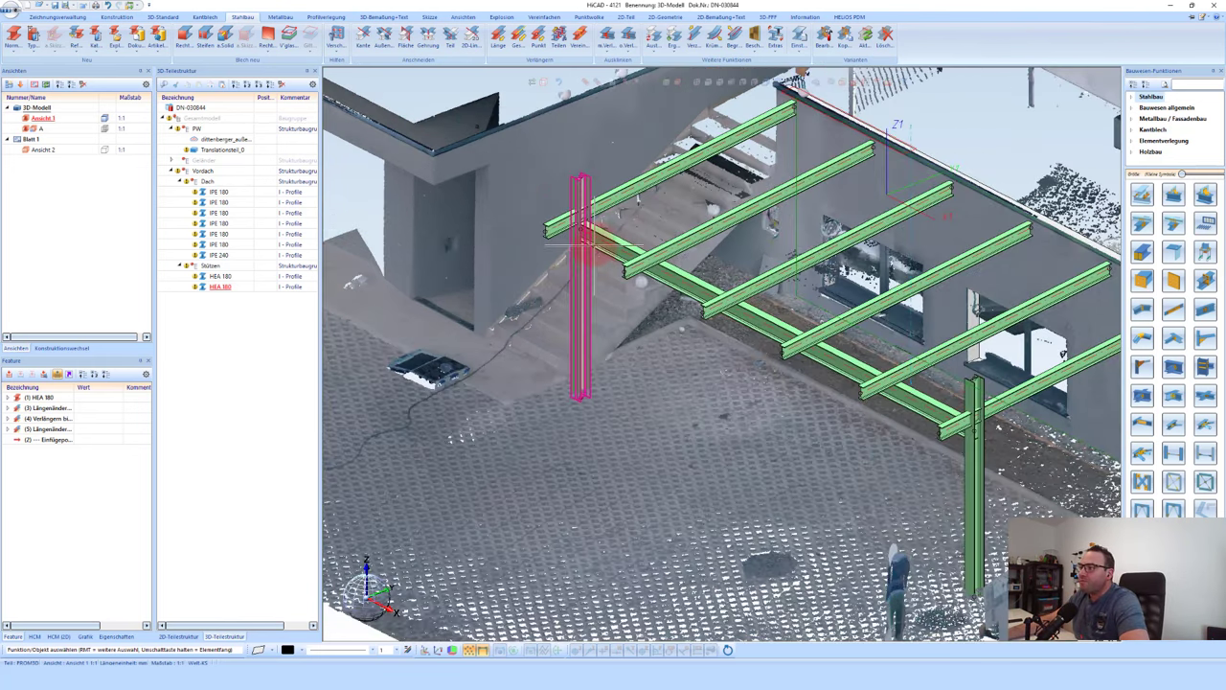
scroll(581, 246, up, 2)
scroll(579, 249, up, 2)
middle_drag(586, 251, 675, 245)
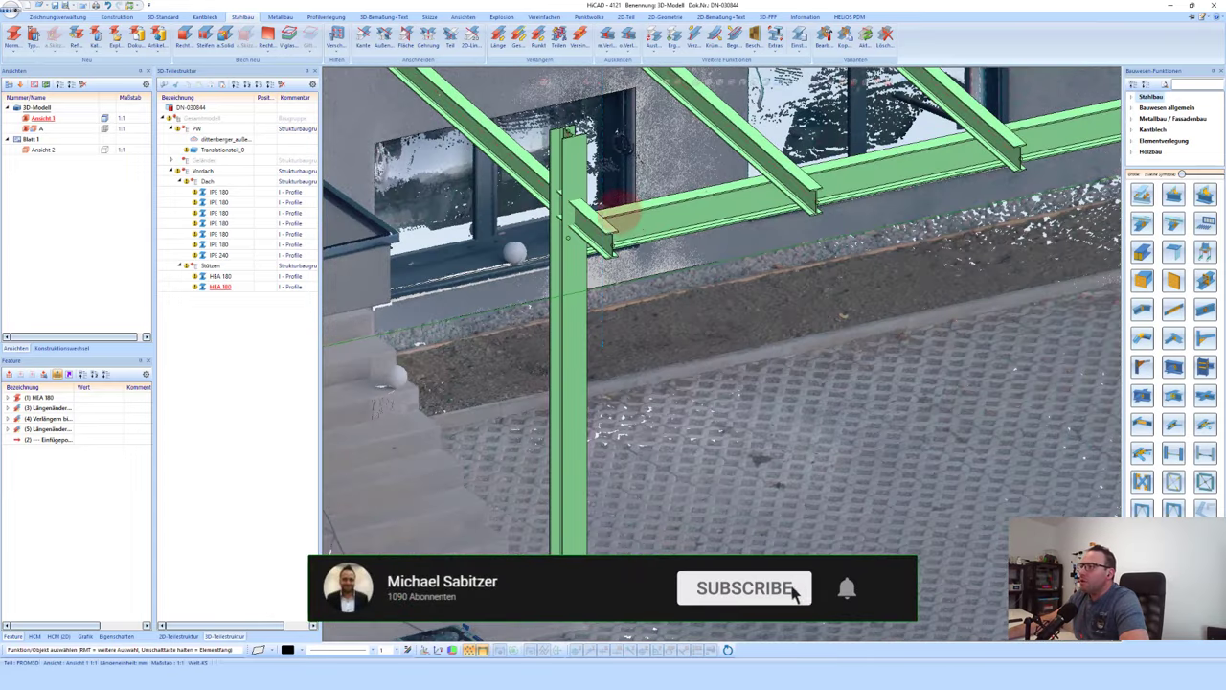
scroll(676, 247, up, 3)
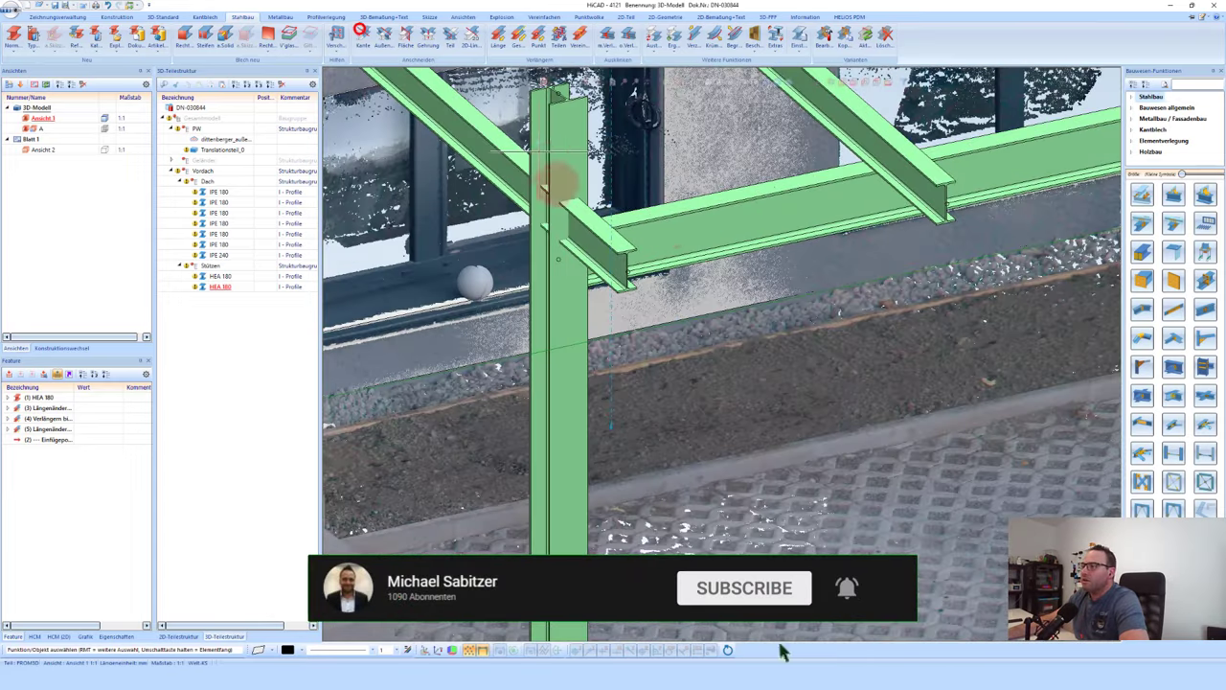
click(362, 40)
click(59, 42)
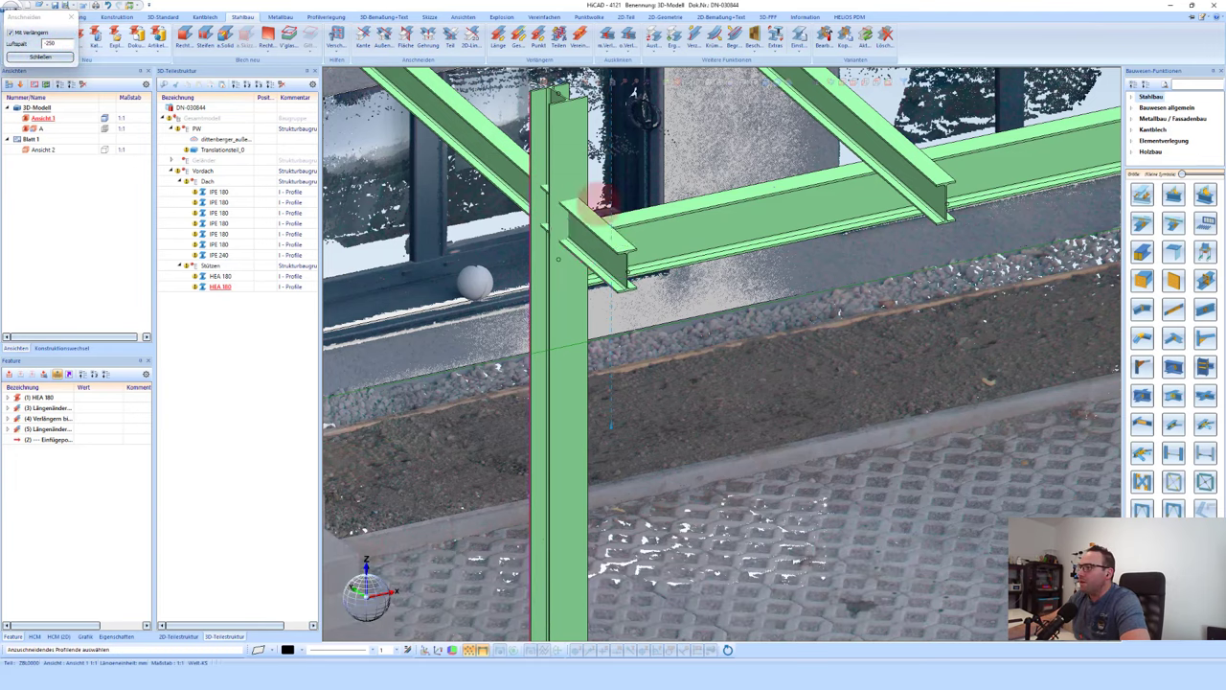
click(632, 223)
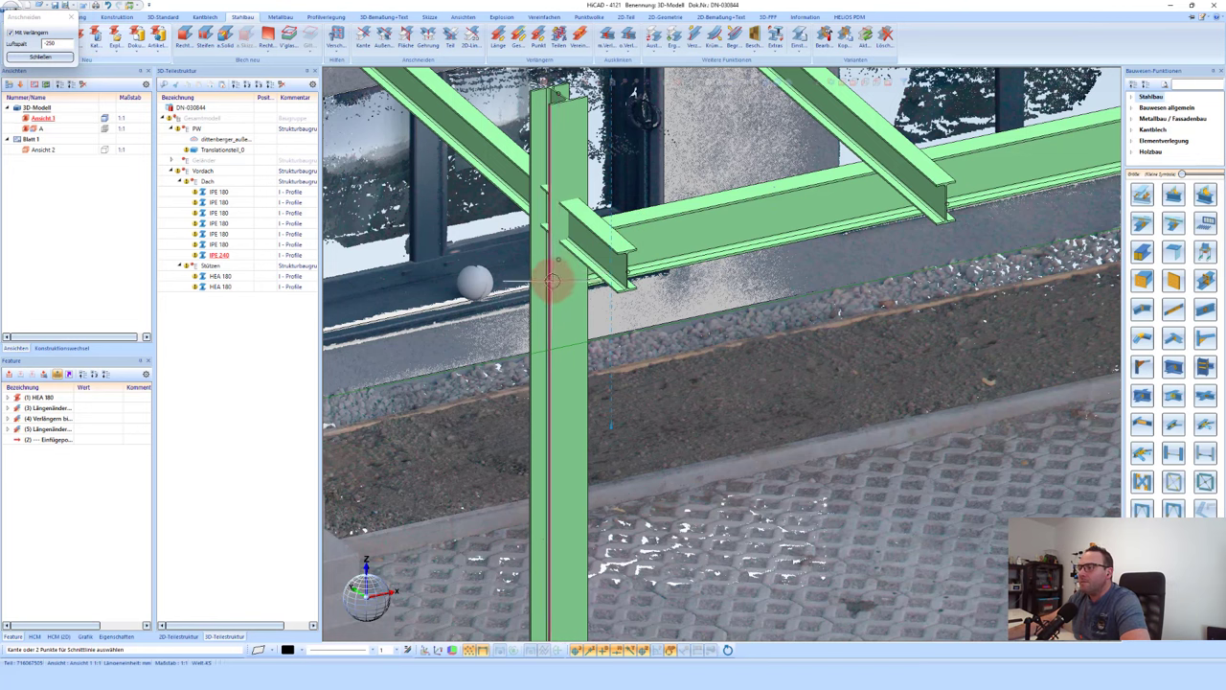
click(552, 280)
Step: Cut the IPE 240 beam's other end to the right column
scroll(533, 297, down, 3)
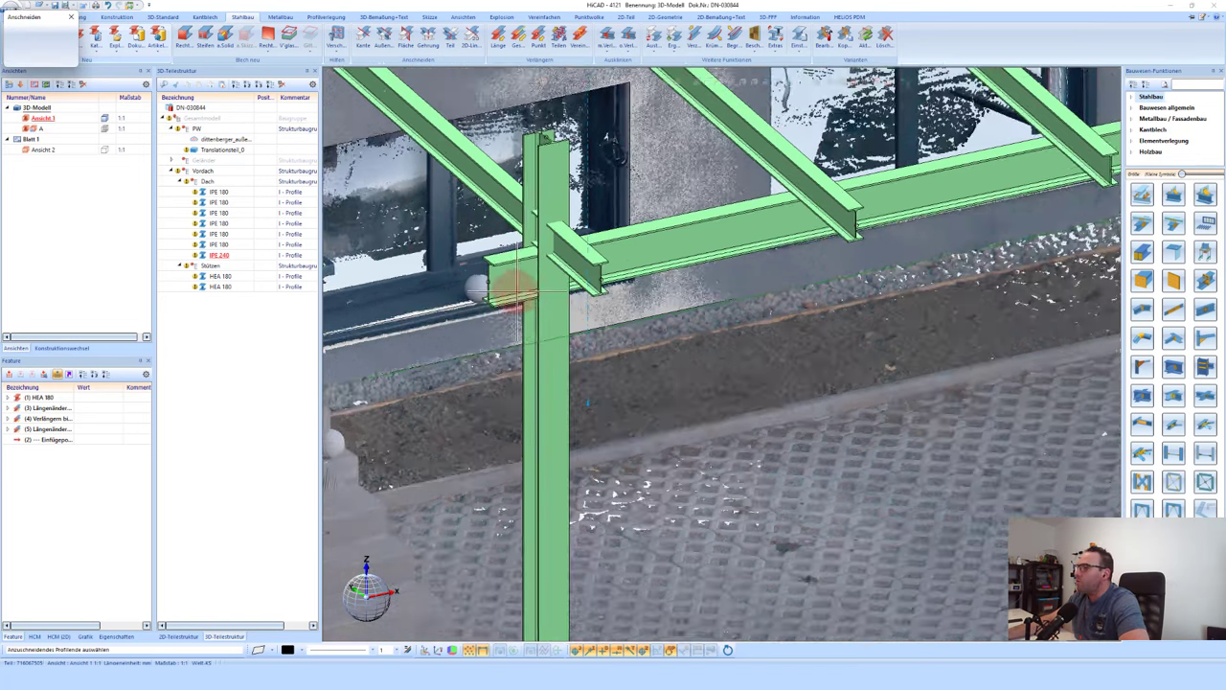
scroll(533, 297, down, 3)
scroll(532, 297, down, 3)
click(984, 169)
scroll(984, 169, up, 3)
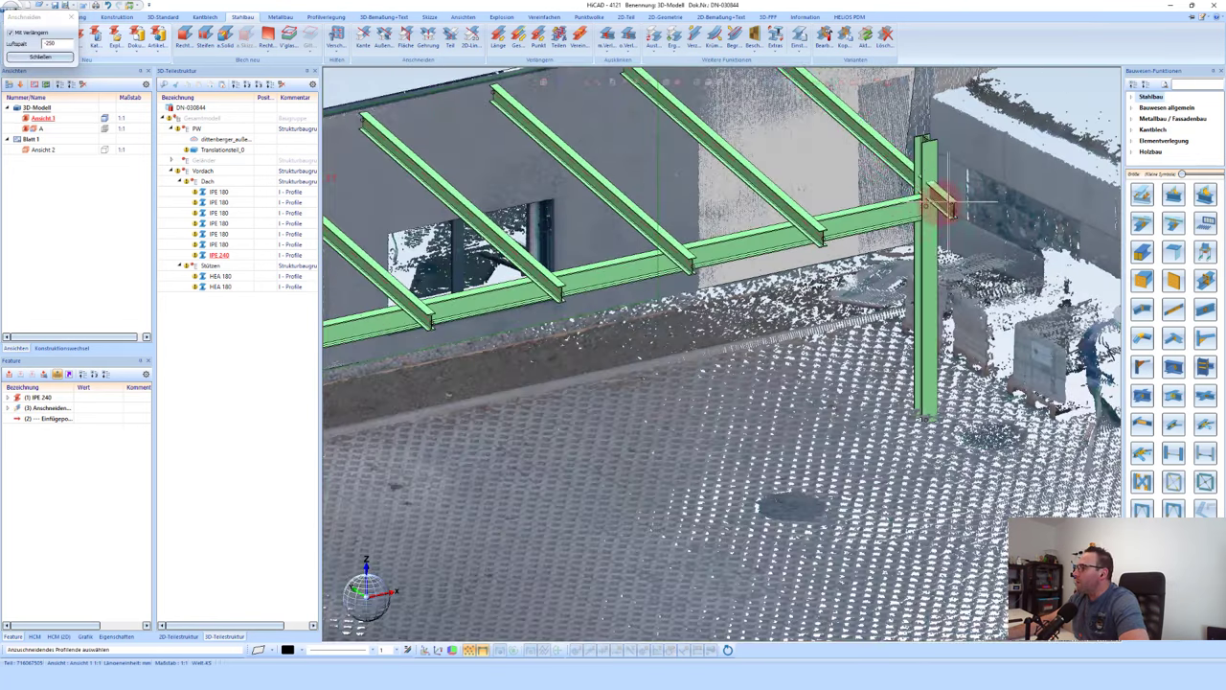
click(913, 211)
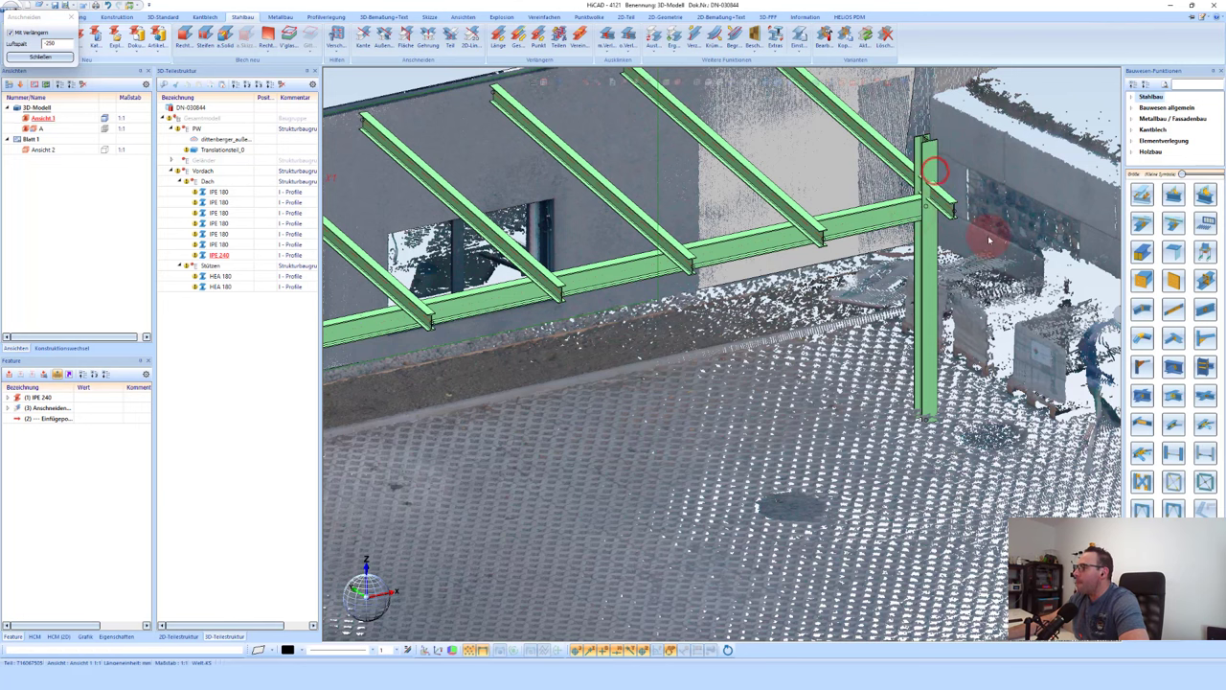
click(951, 245)
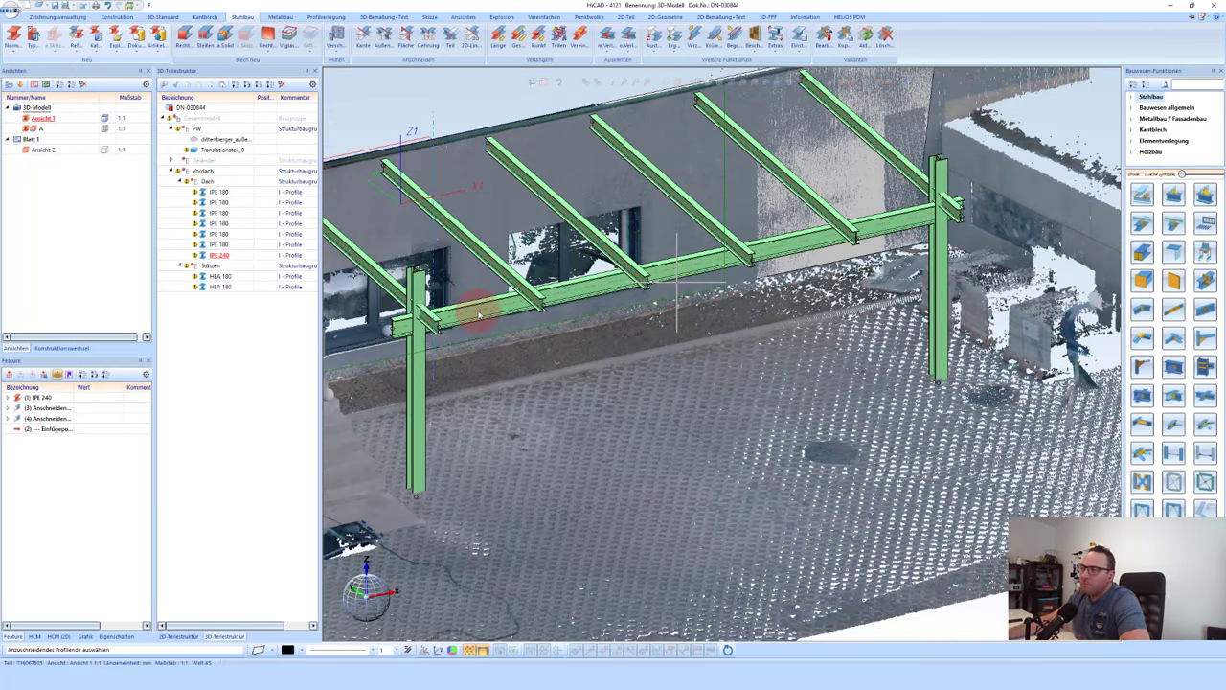
Step: Select the IPE 240 main beam and show its part attributes (DIN 1025-5, S235JR, height 240)
scroll(457, 307, up, 2)
scroll(457, 306, up, 2)
click(457, 306)
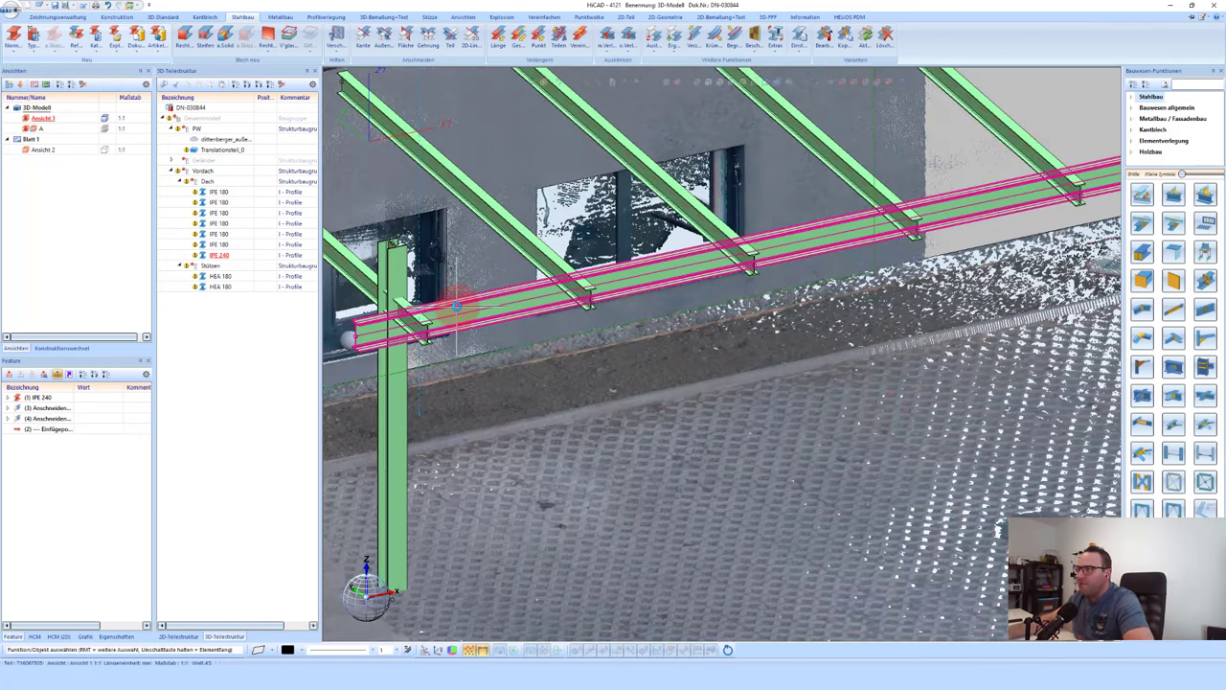
click(475, 303)
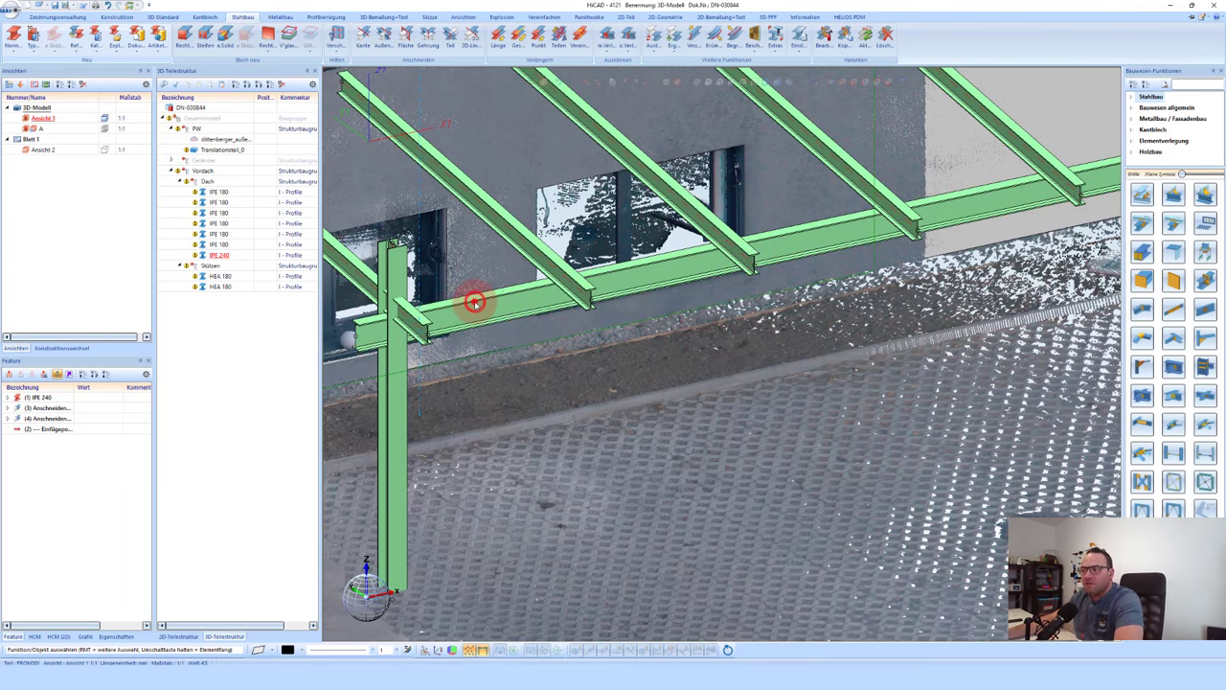
click(780, 356)
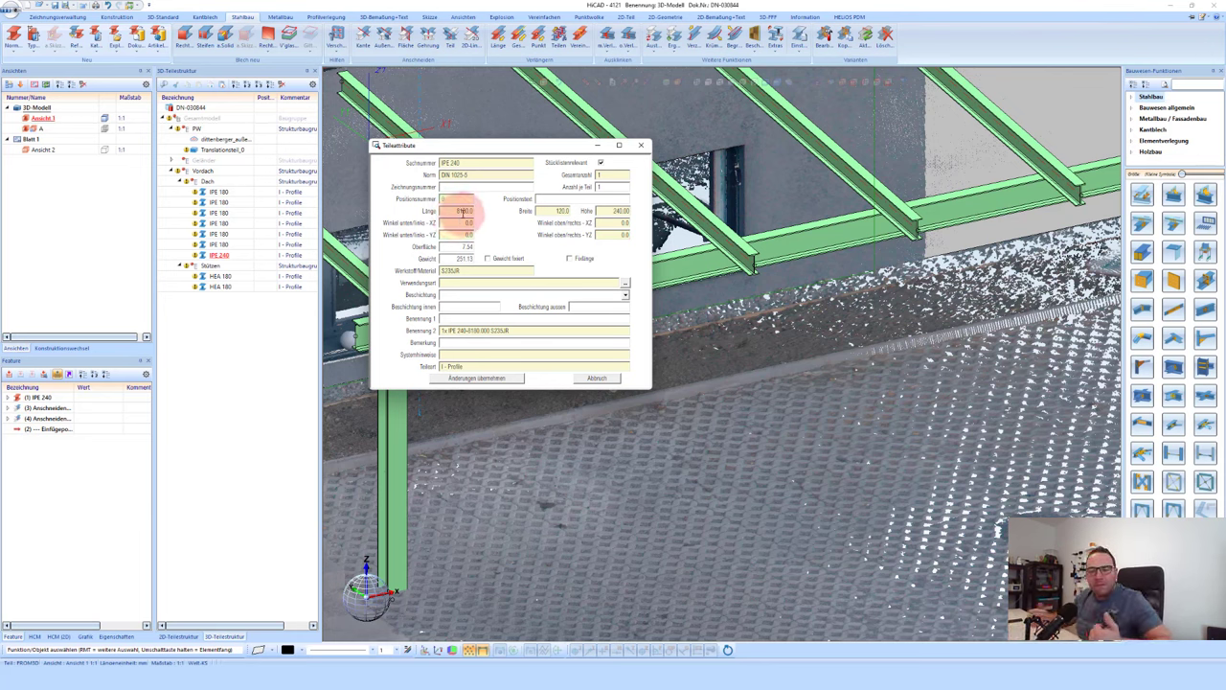
Step: Apply the IPE 240 attribute changes and zoom out to the whole canopy in the scan
click(506, 376)
scroll(657, 323, down, 3)
scroll(648, 336, down, 3)
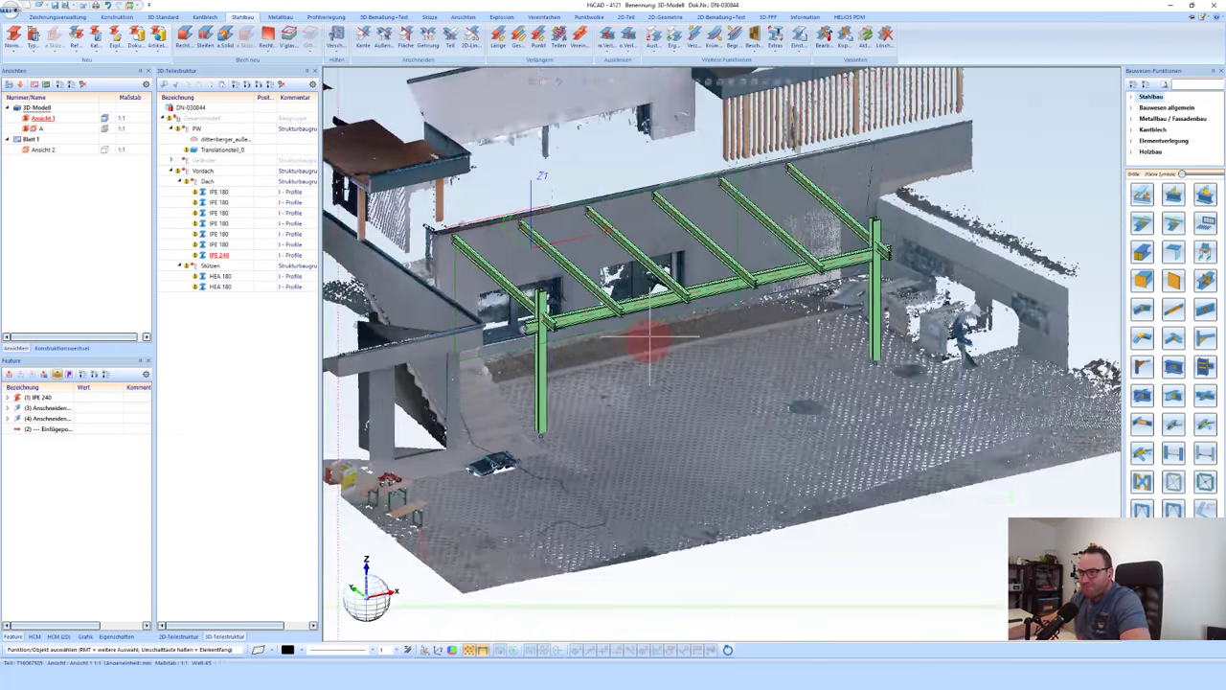
scroll(623, 259, down, 3)
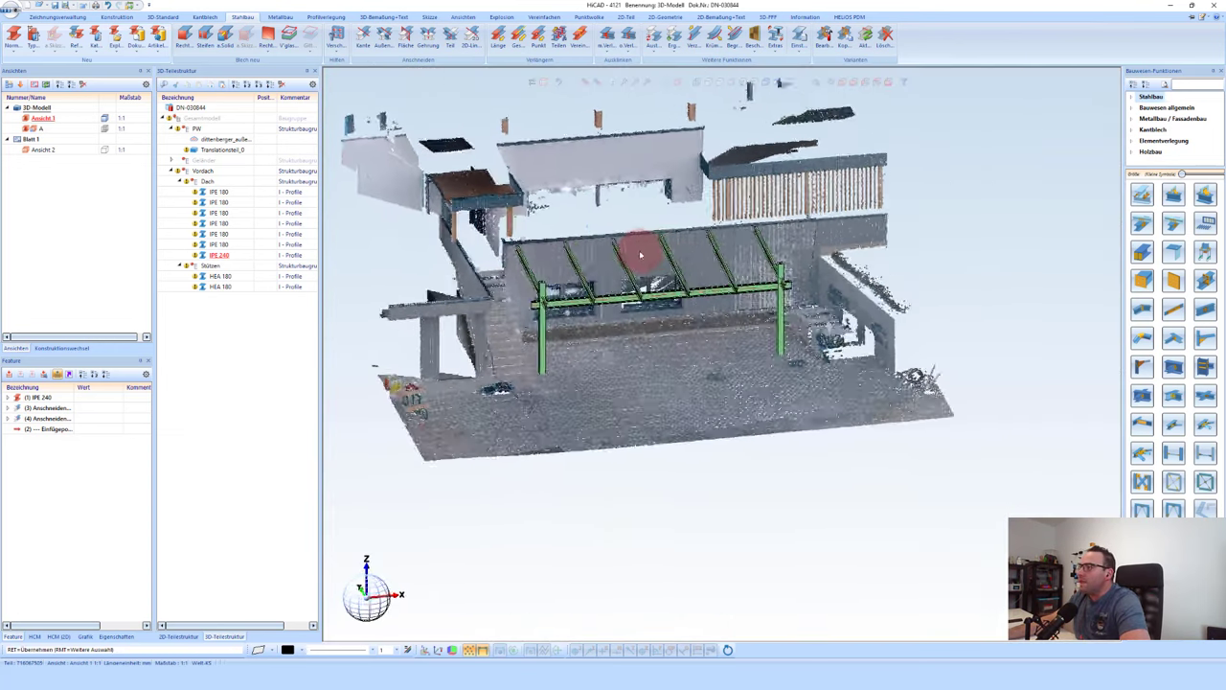
middle_drag(668, 256, 608, 241)
Step: Hide the point cloud and zoom in on the canopy frame
right_click(238, 140)
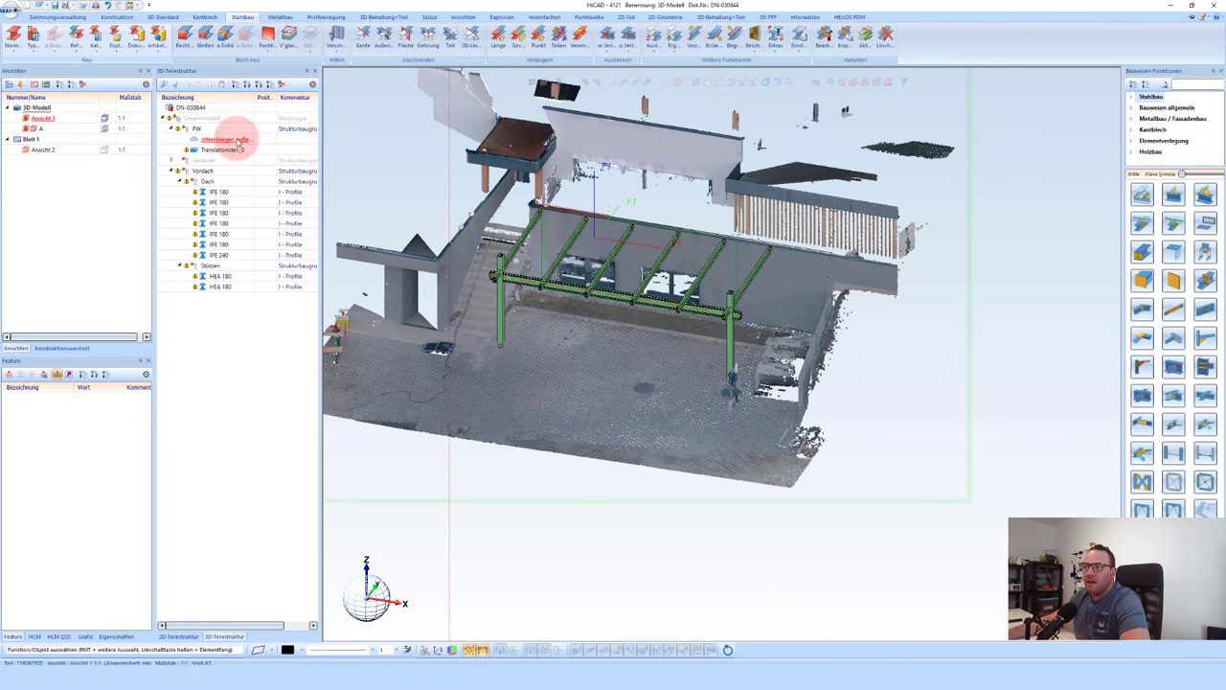
click(275, 200)
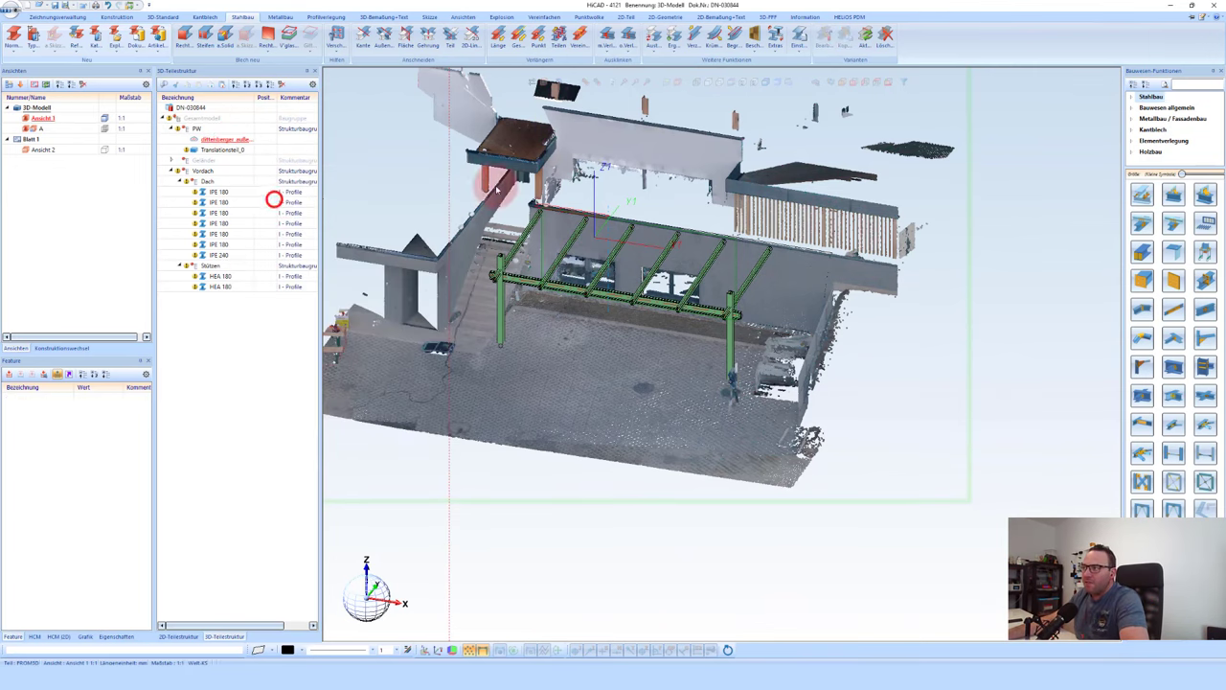
scroll(501, 358, up, 2)
scroll(490, 441, up, 3)
scroll(490, 441, up, 2)
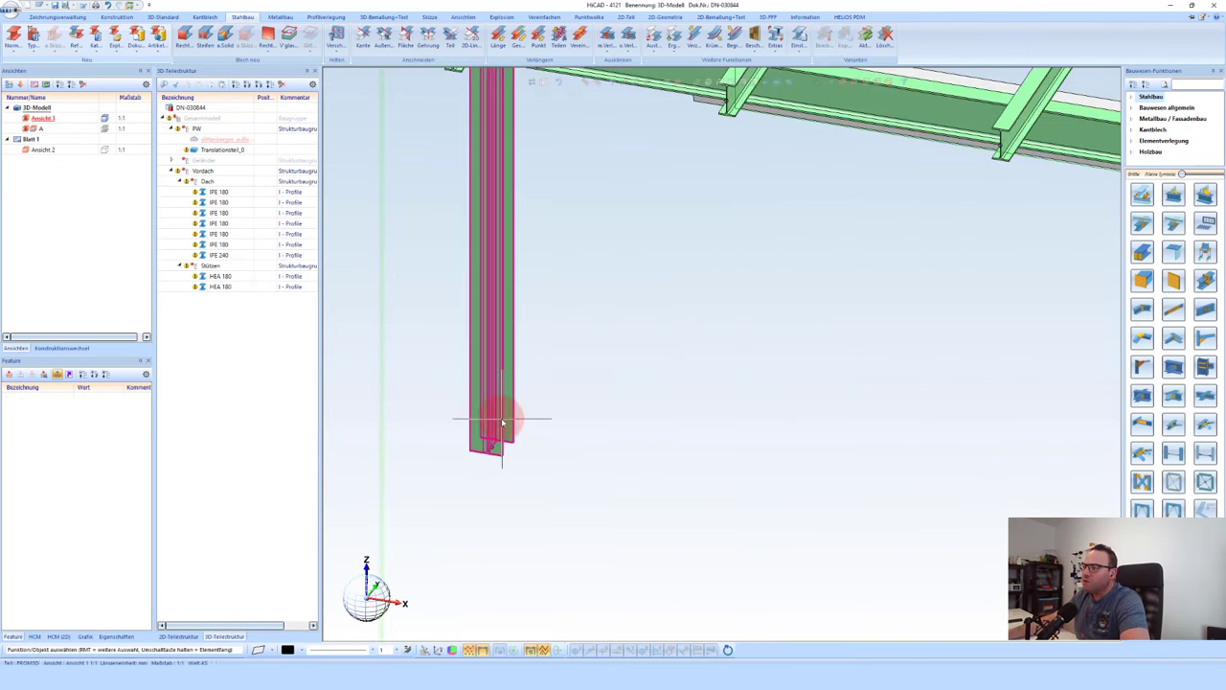
scroll(492, 419, up, 1)
scroll(493, 419, up, 1)
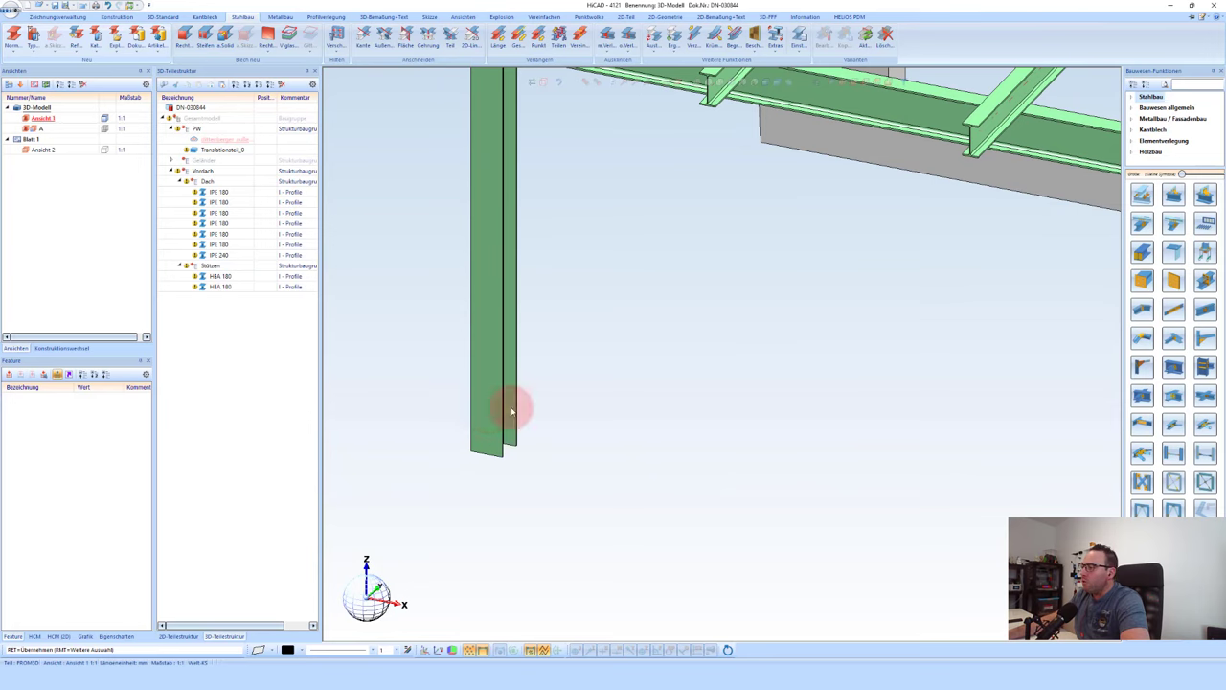
Step: Start an end plate at the column foot: BI 15 S235JR with 10 overhangs all round
click(1142, 281)
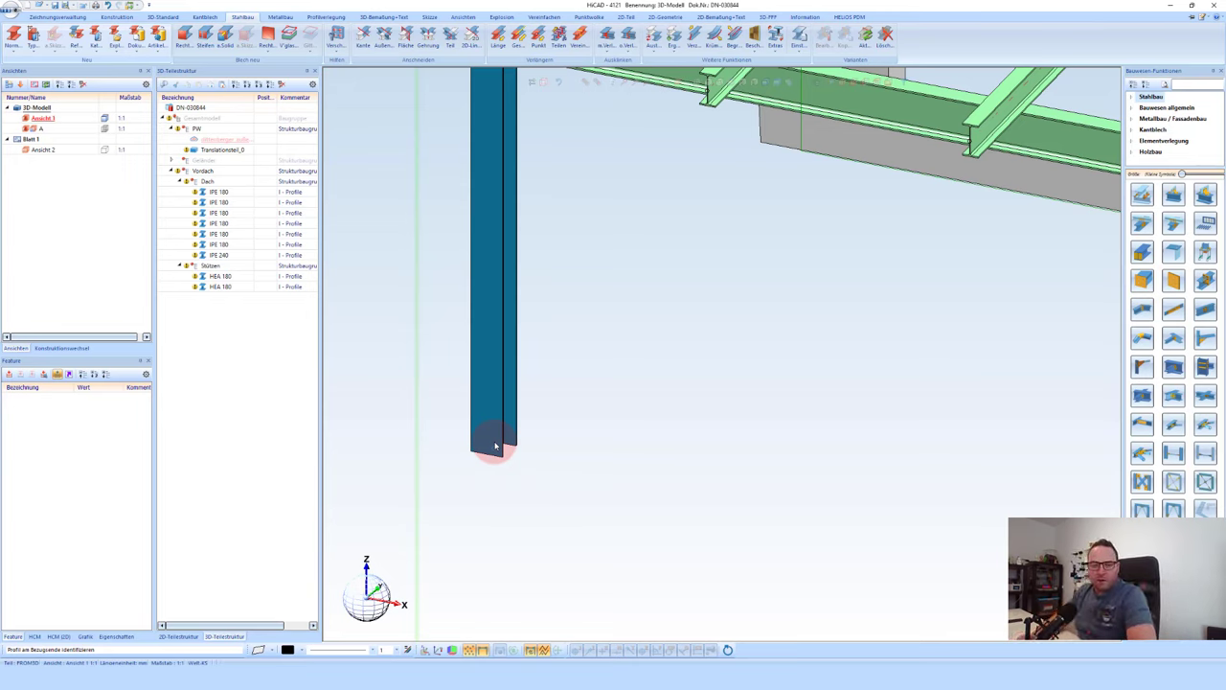
click(496, 446)
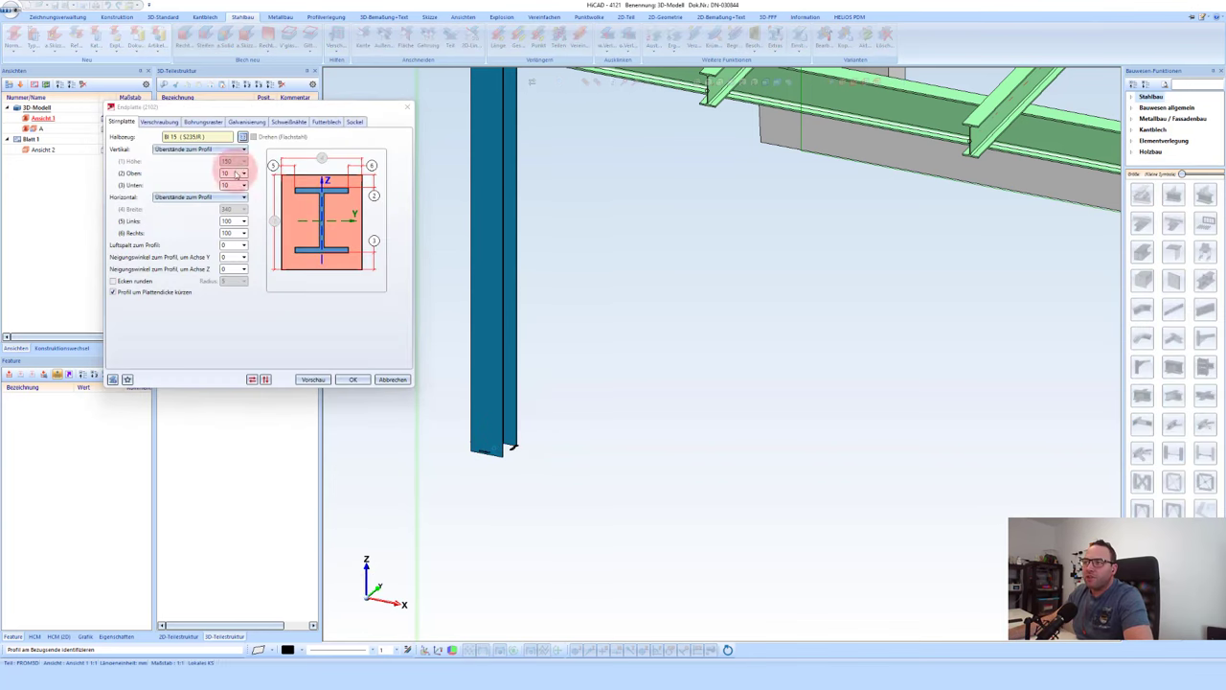
click(241, 135)
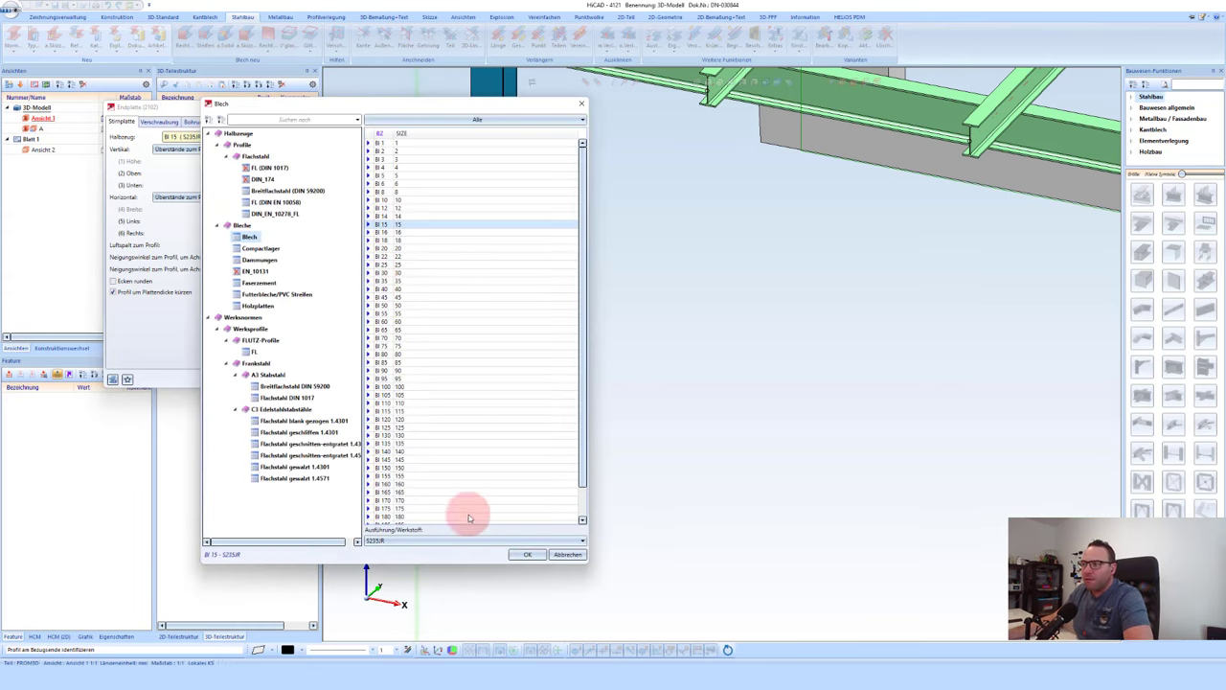
click(527, 554)
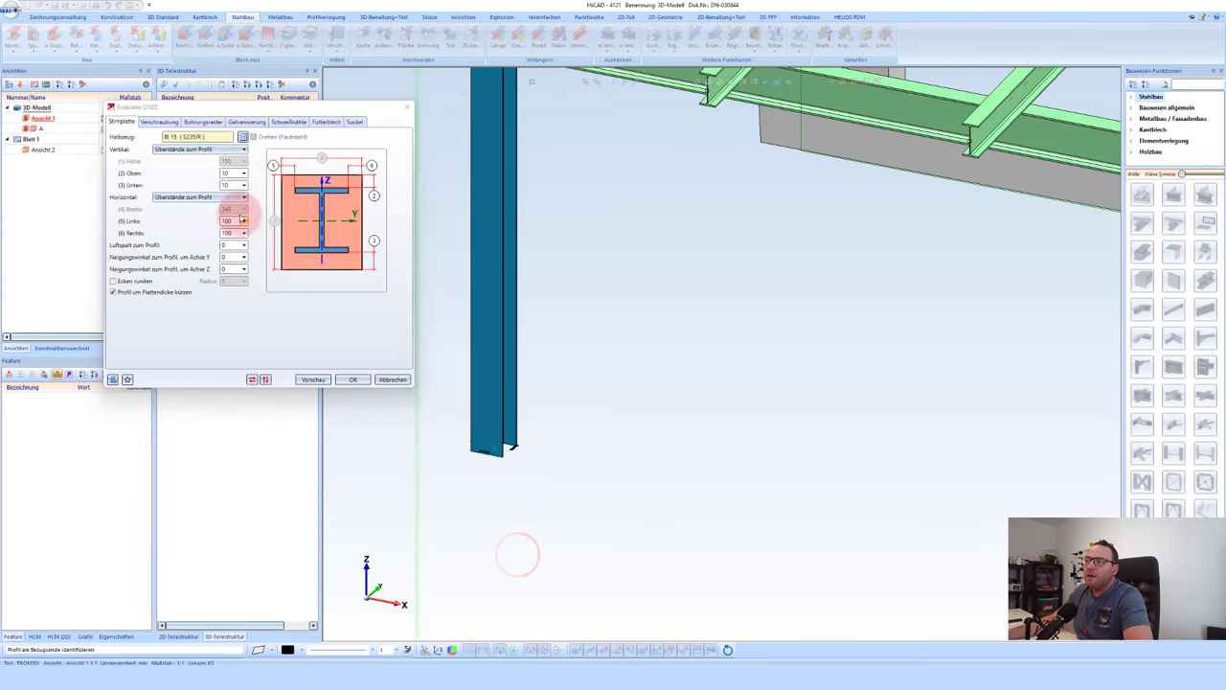
double_click(228, 172)
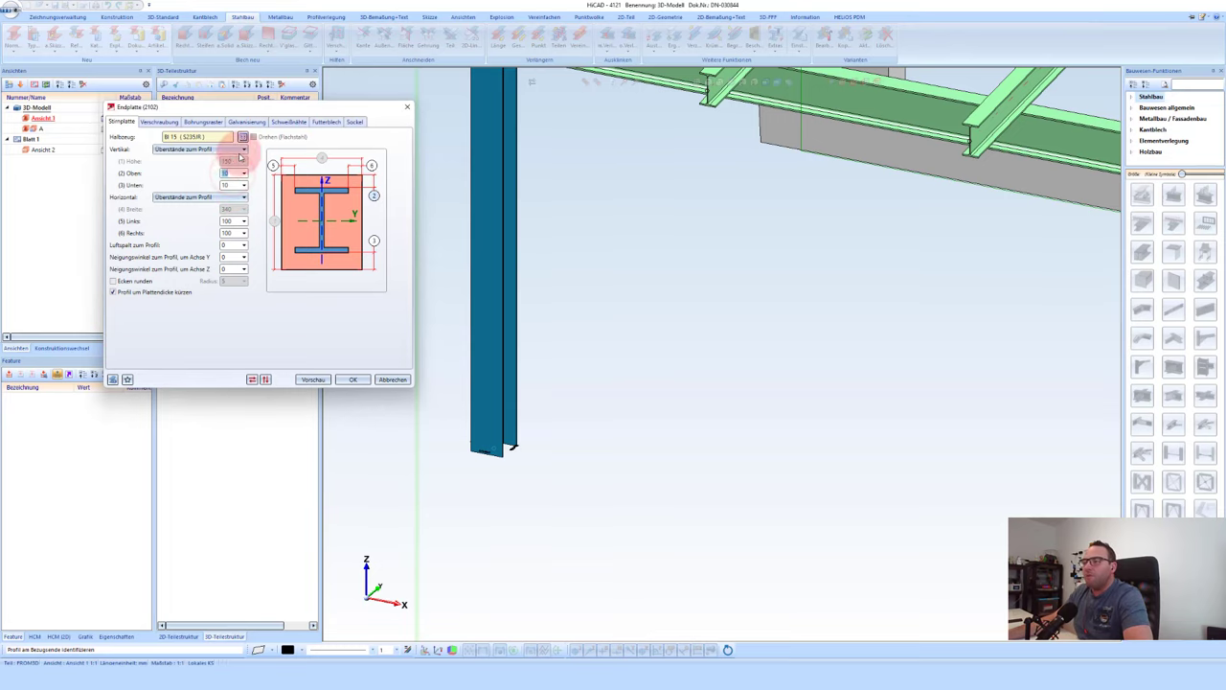
scroll(458, 479, up, 2)
scroll(526, 380, up, 3)
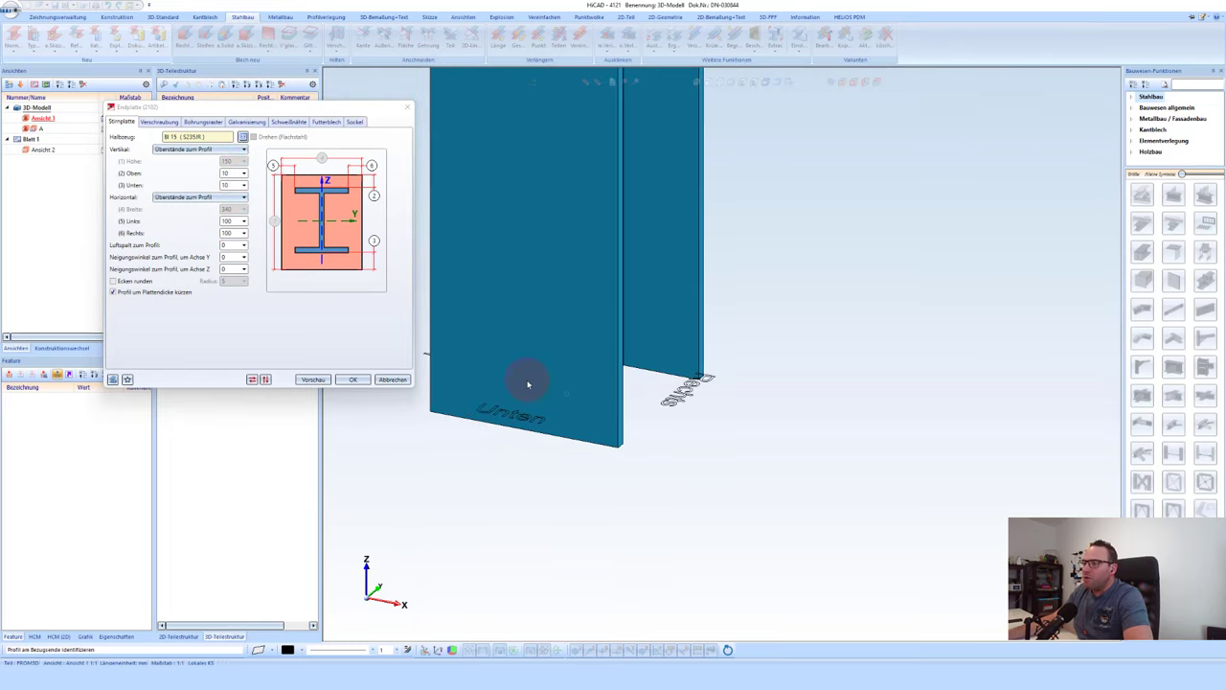
middle_drag(527, 384, 507, 400)
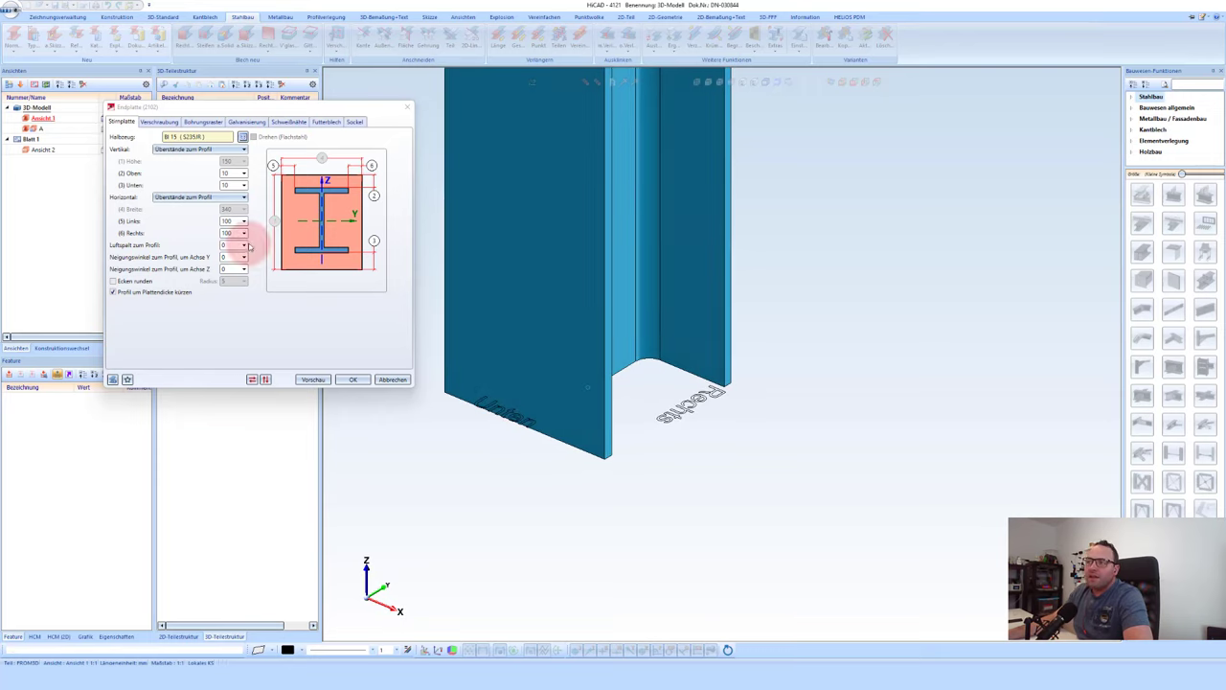
double_click(228, 221)
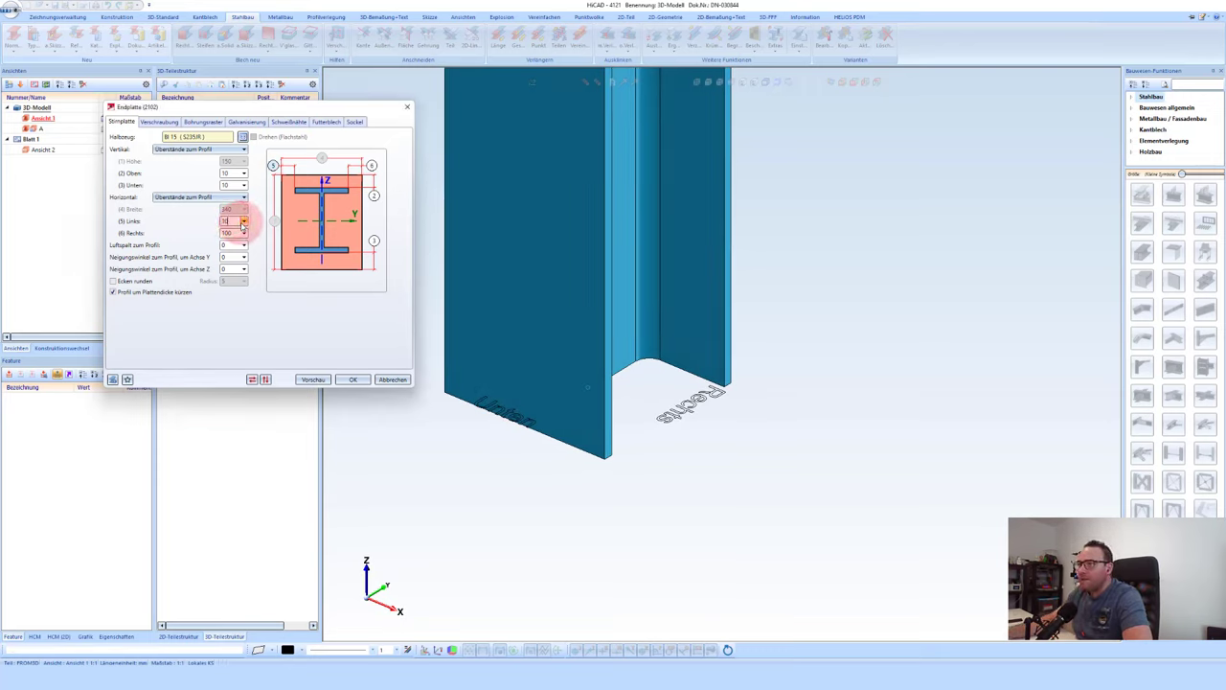
click(239, 234)
text(10)
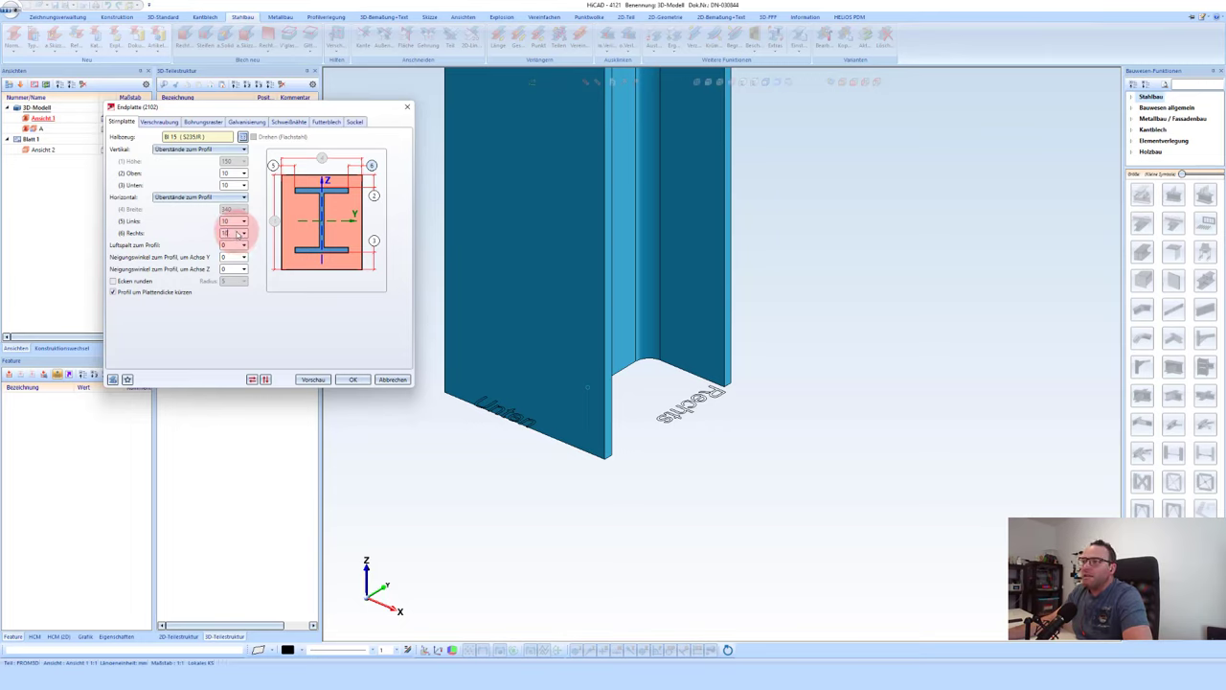
click(151, 122)
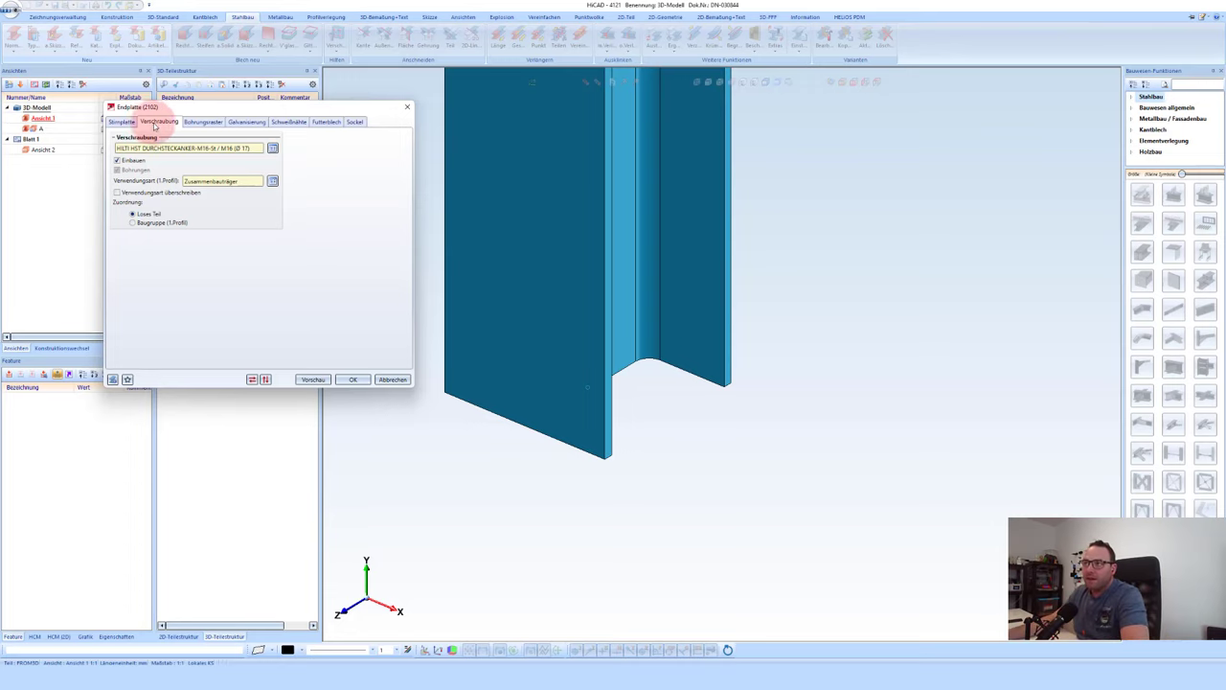
Step: Choose M16 HILTI HST through-anchors on a 50 mm hole grid
click(273, 150)
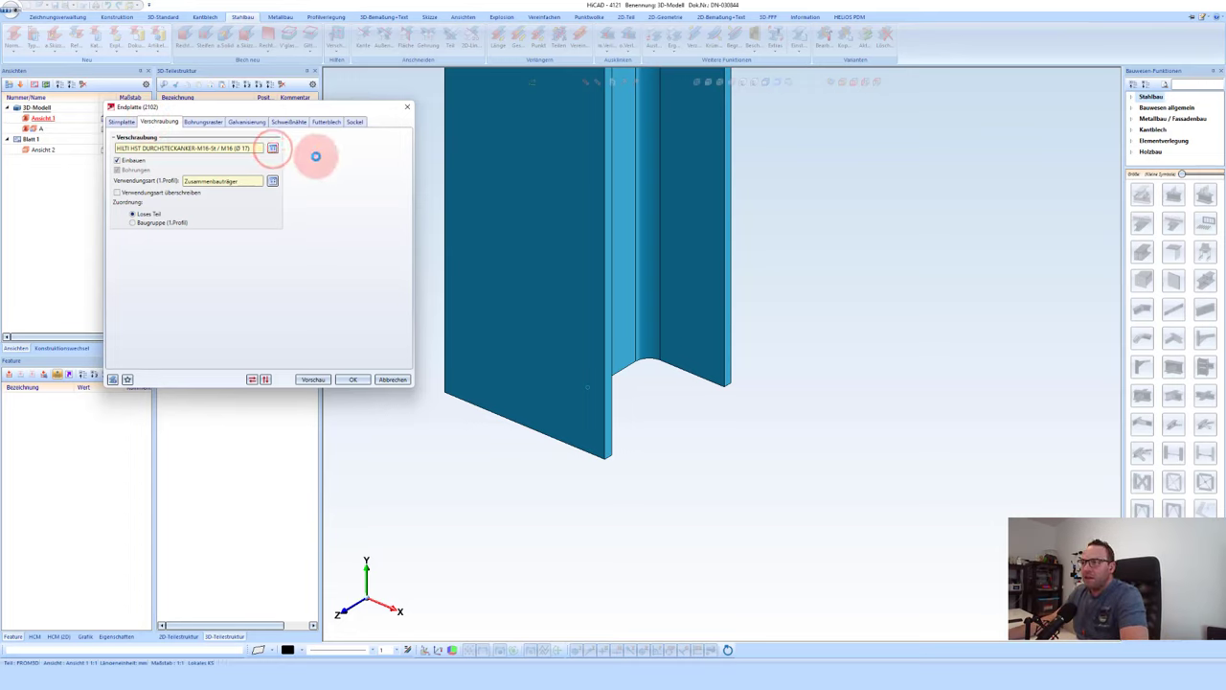
click(255, 438)
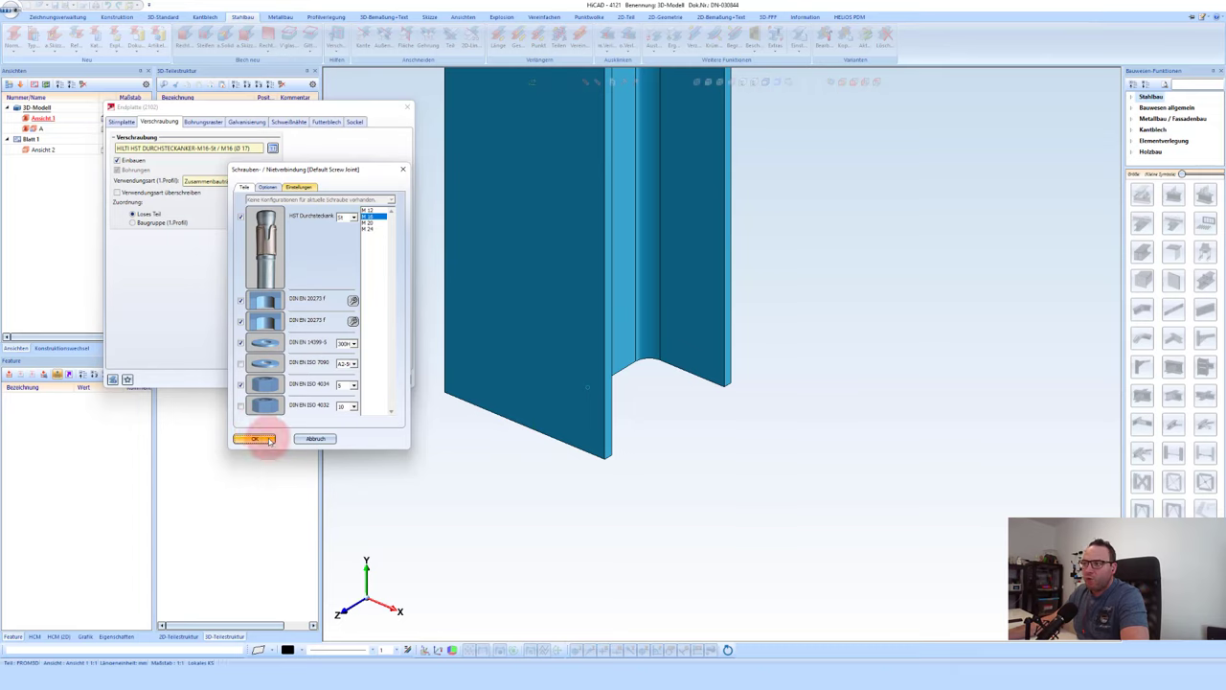
click(204, 125)
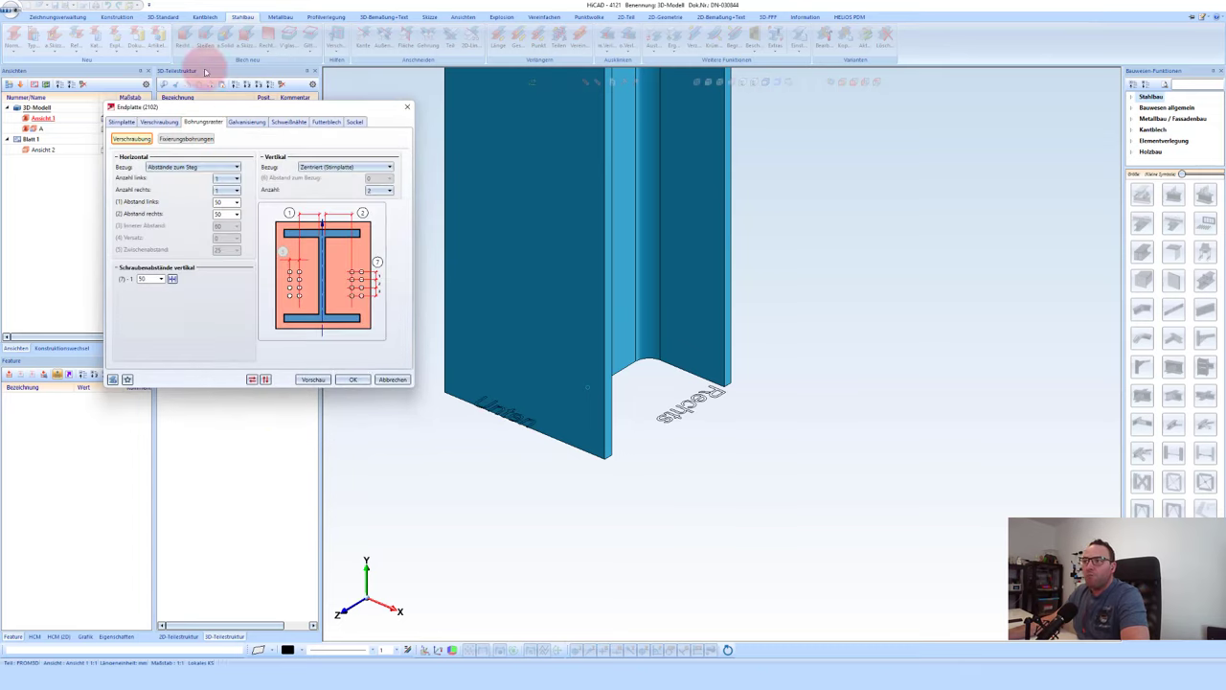
click(231, 205)
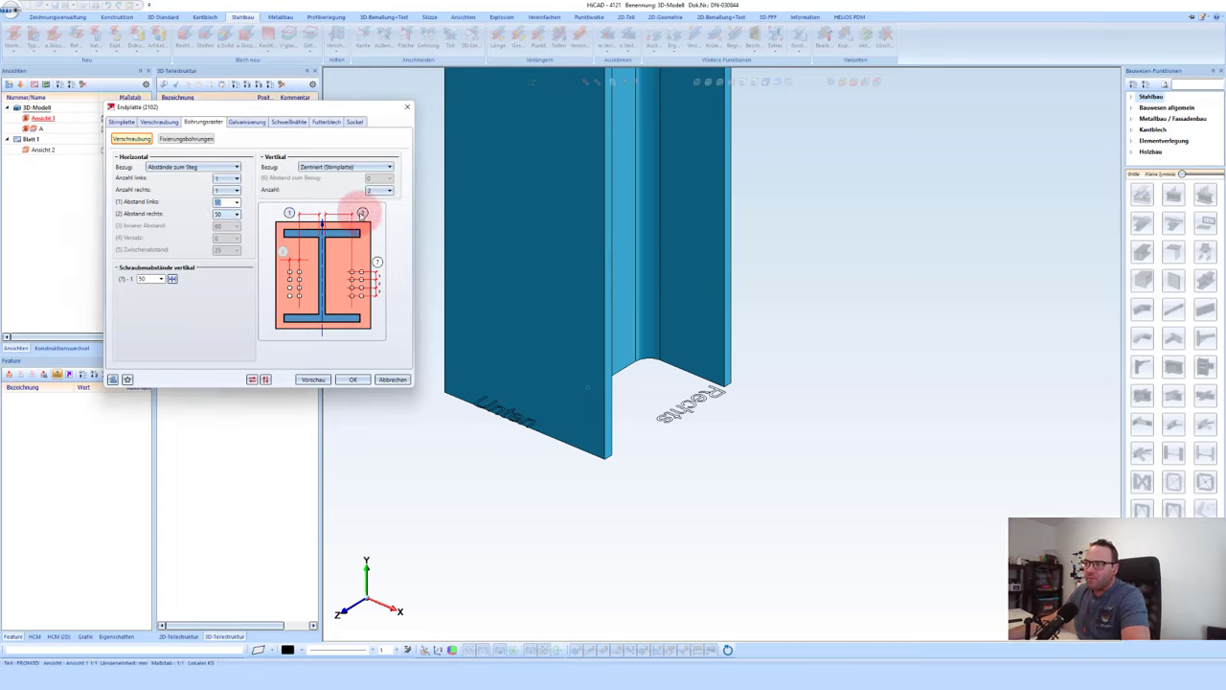
click(146, 279)
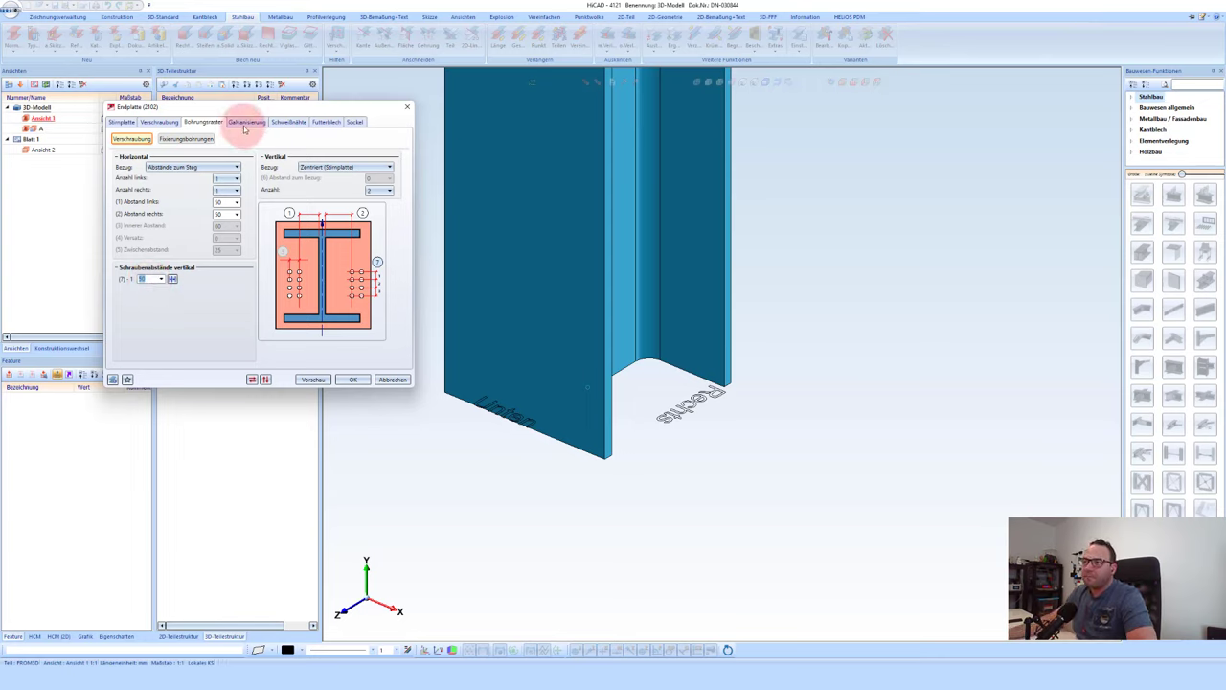
Step: Review the weld, shim plate and pedestal settings, then create the end plate
click(288, 122)
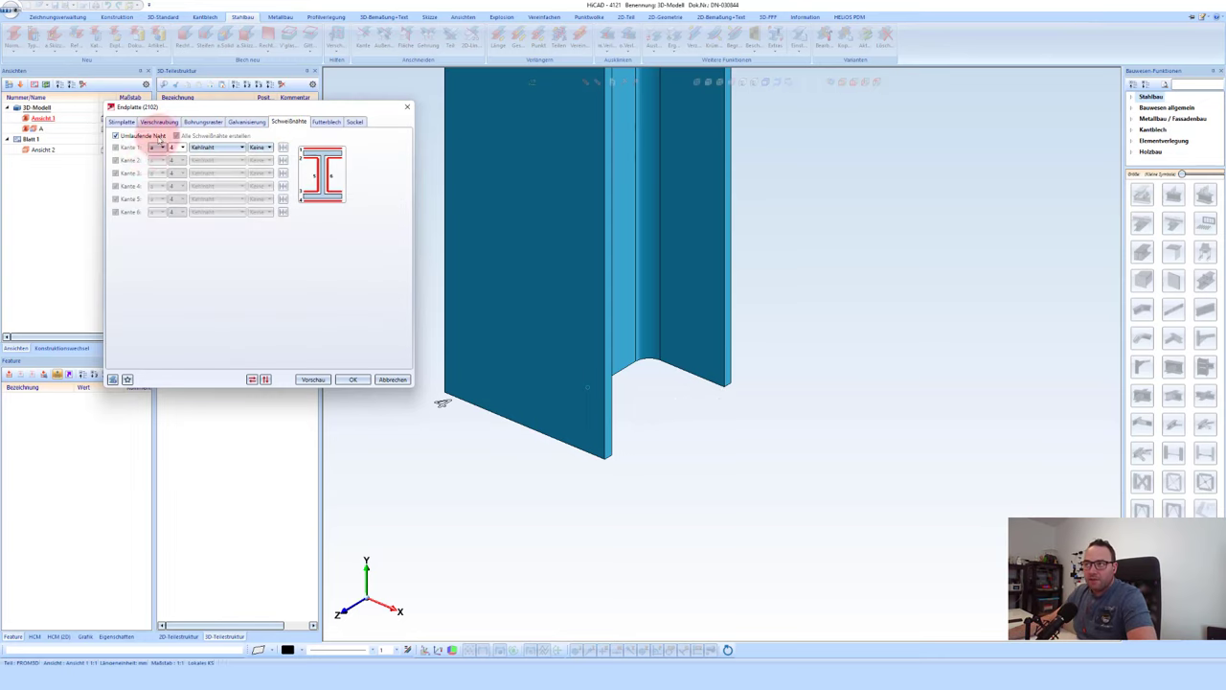
click(326, 121)
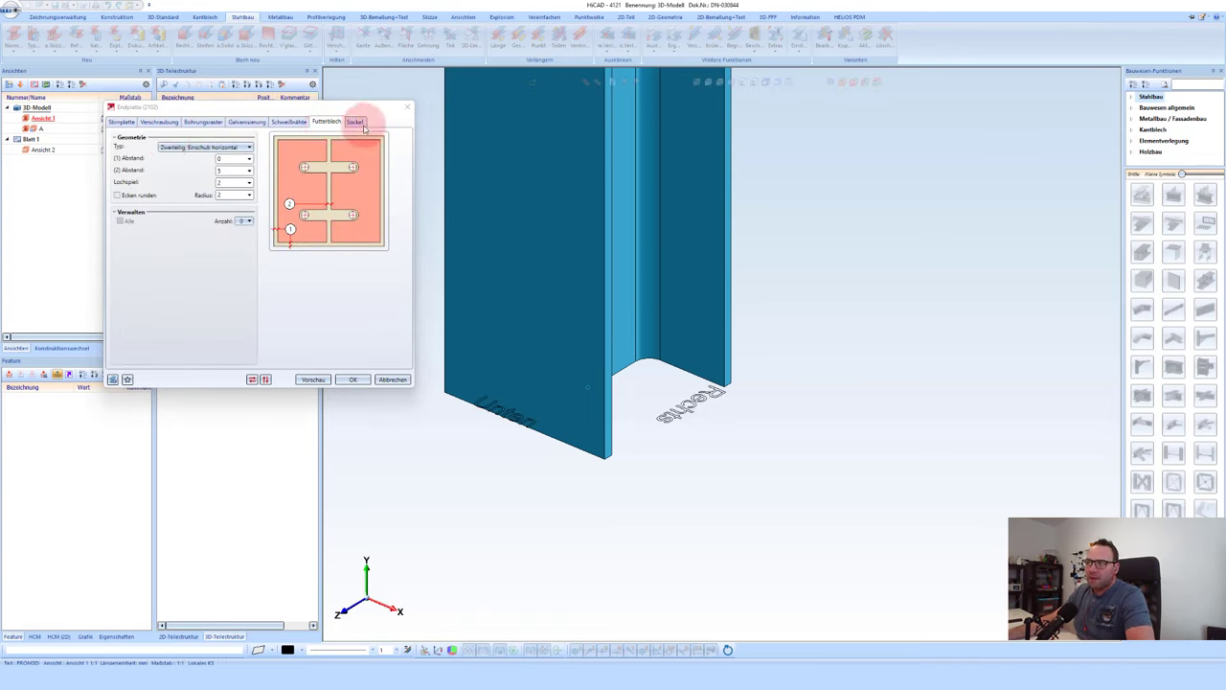
click(354, 121)
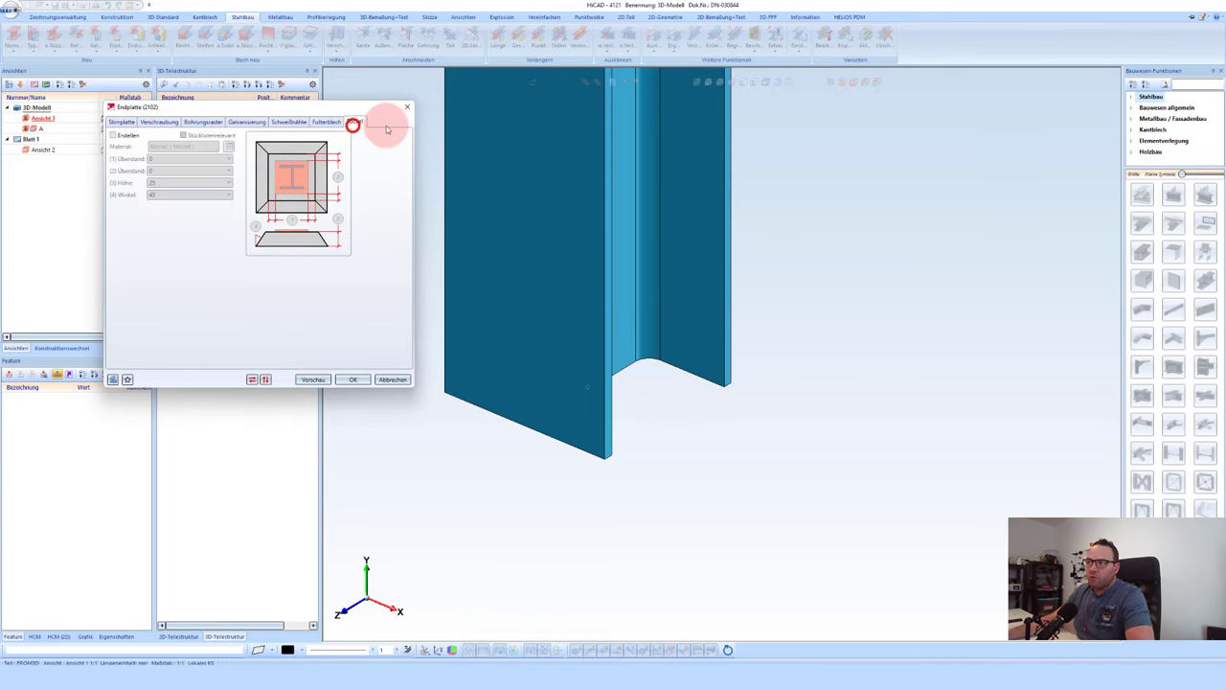
click(355, 380)
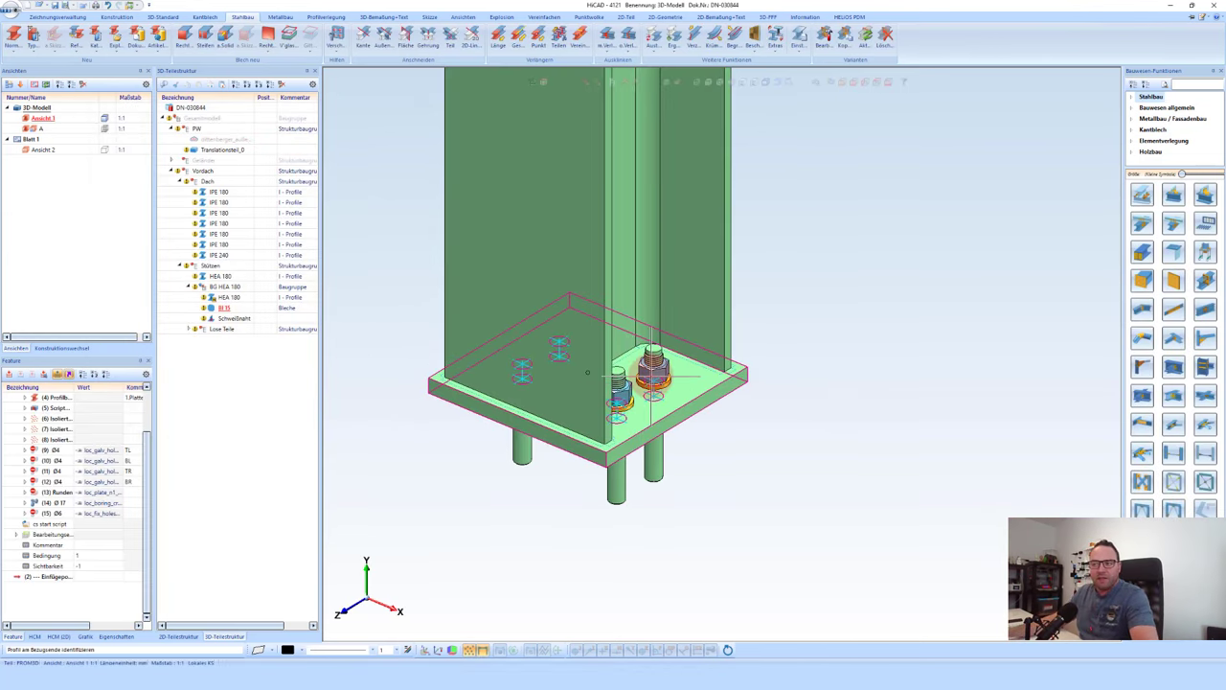
Step: Pick the new BI 15 column base plate as the source connection to copy
click(85, 375)
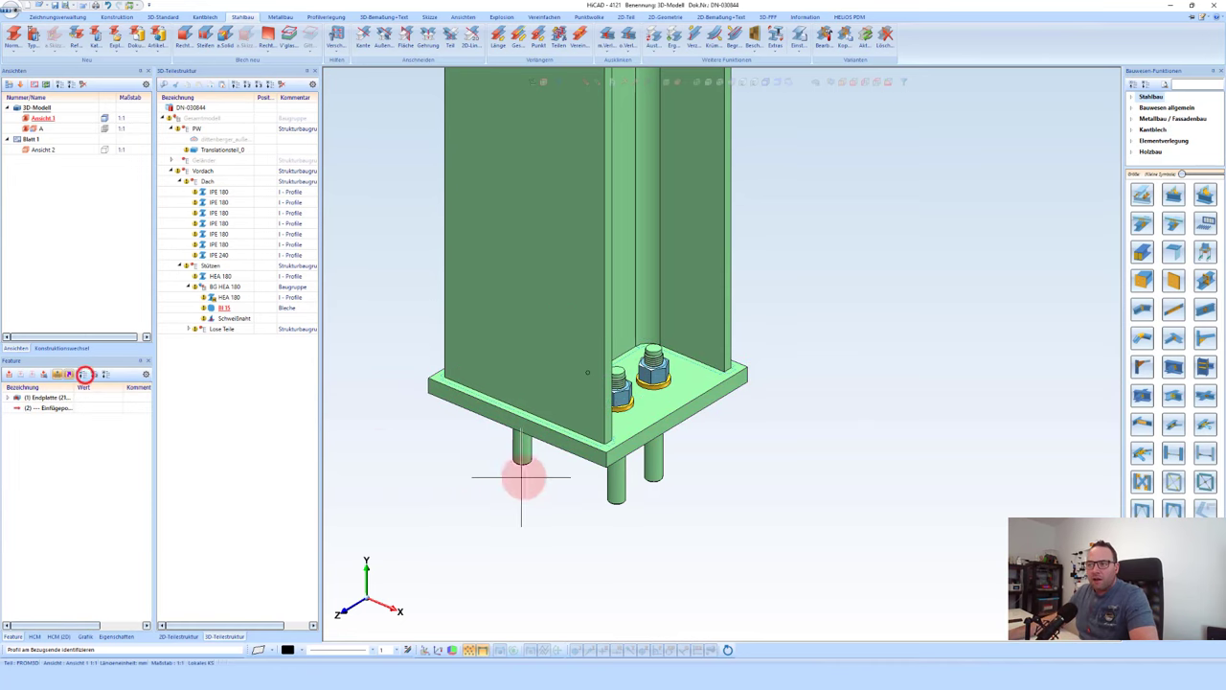
middle_drag(648, 443, 623, 436)
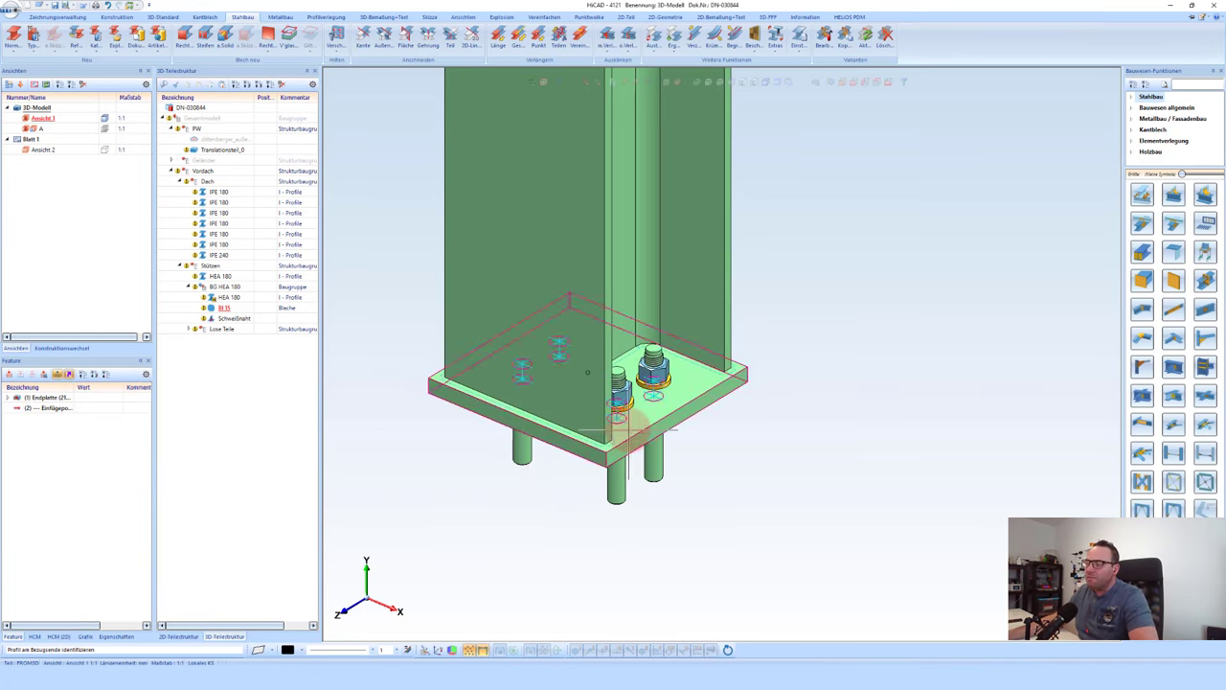
click(618, 433)
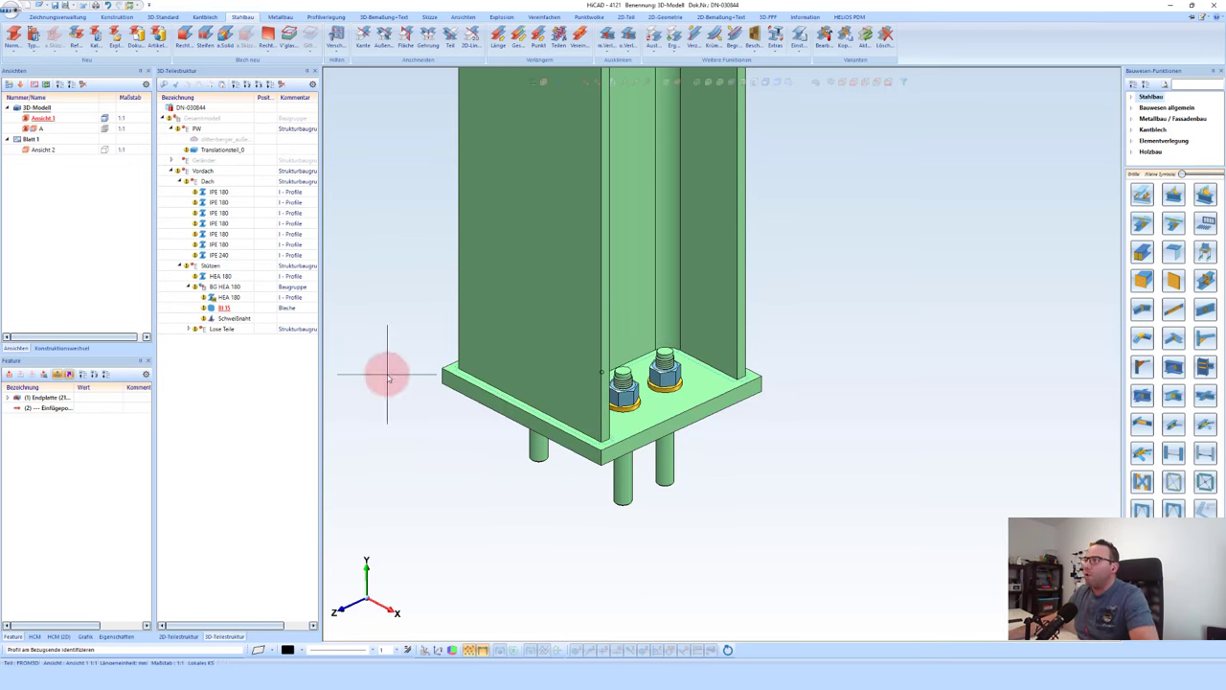
click(847, 36)
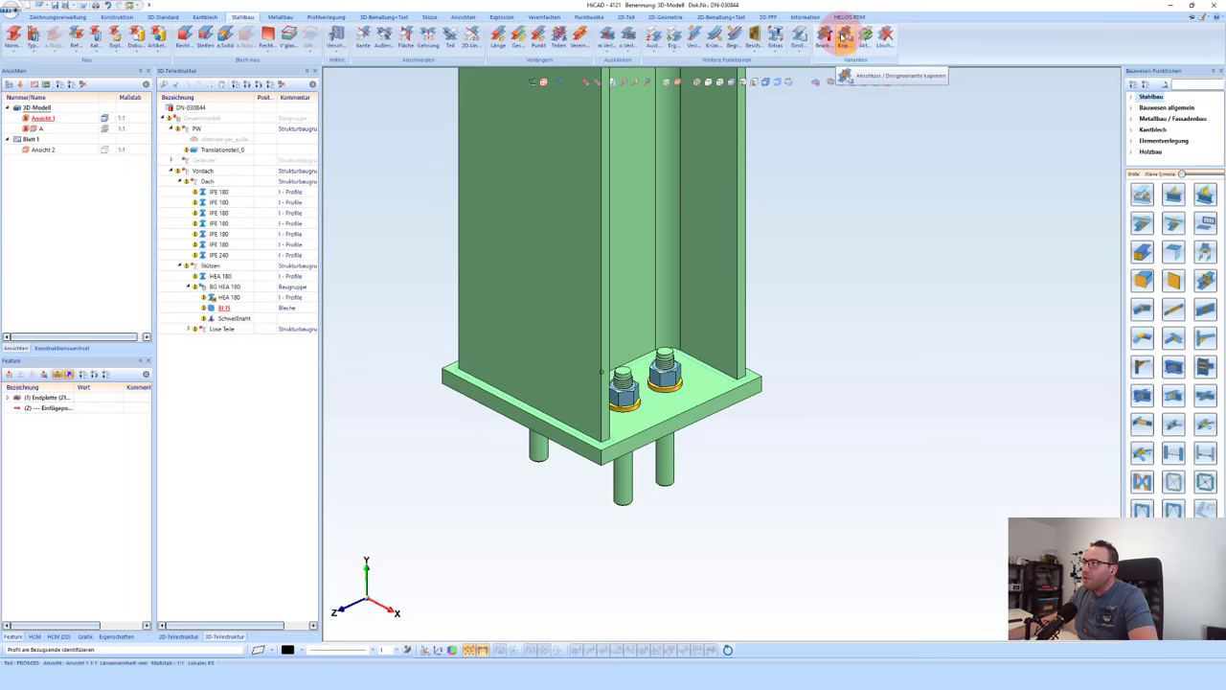
click(700, 409)
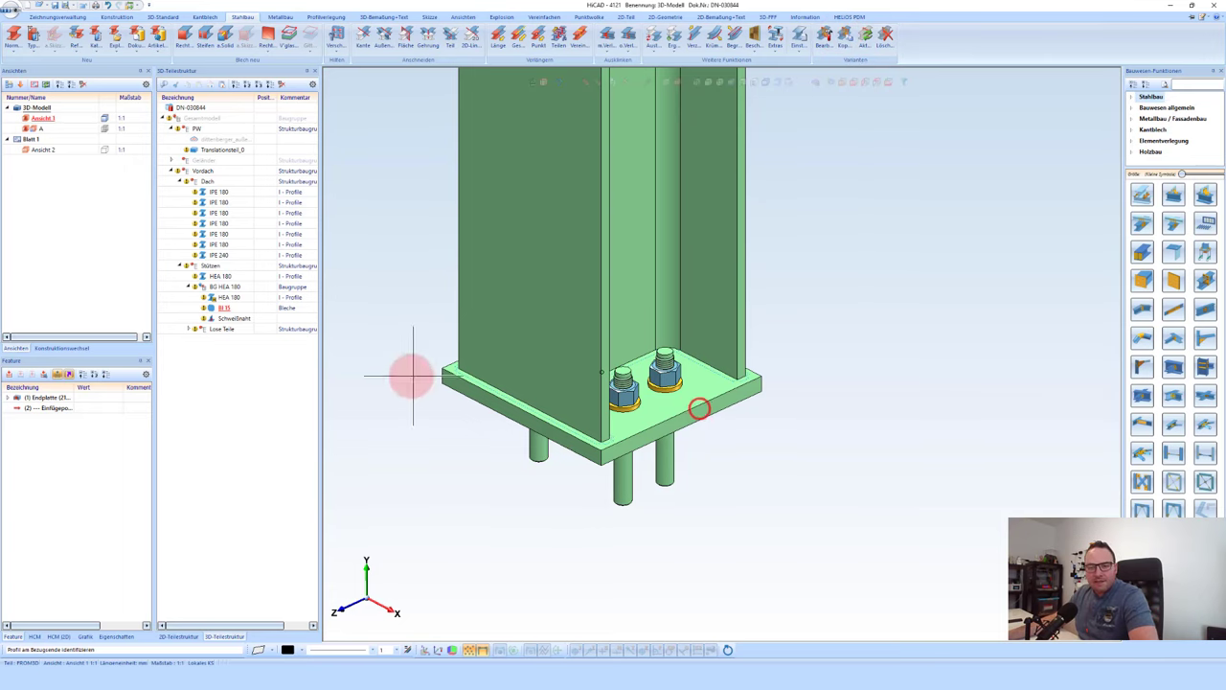
scroll(413, 376, down, 5)
scroll(520, 320, down, 5)
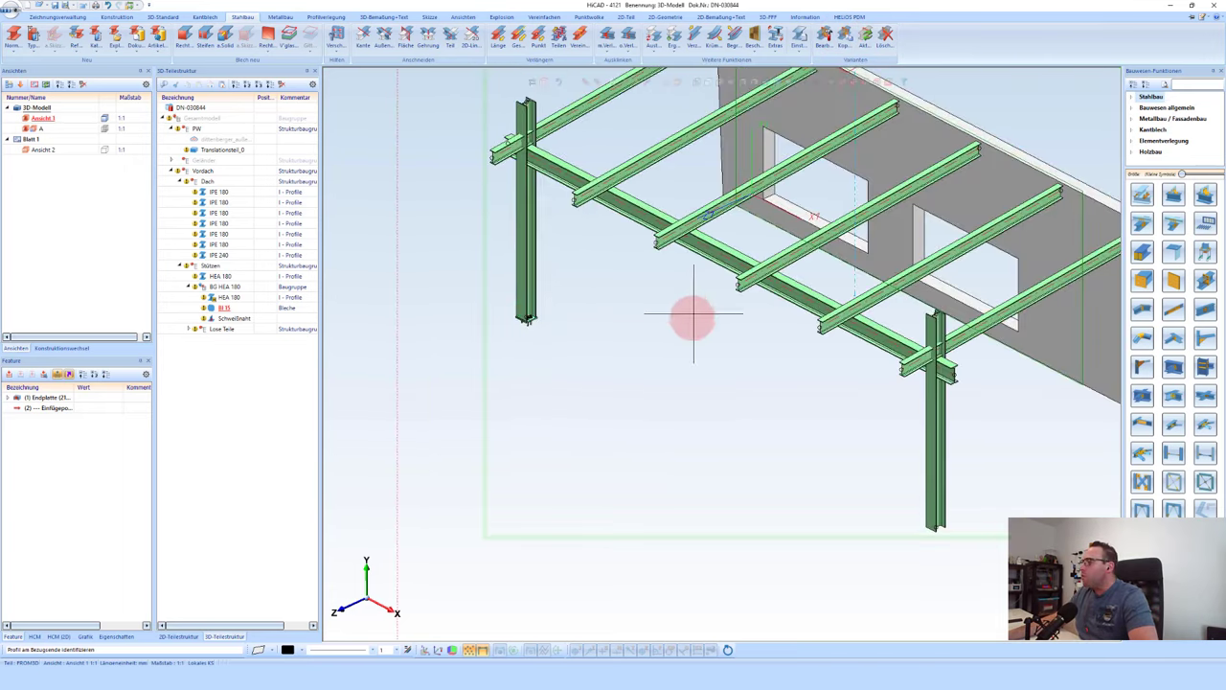
Step: Apply the copied base connection to the right HEA 180 column
click(934, 517)
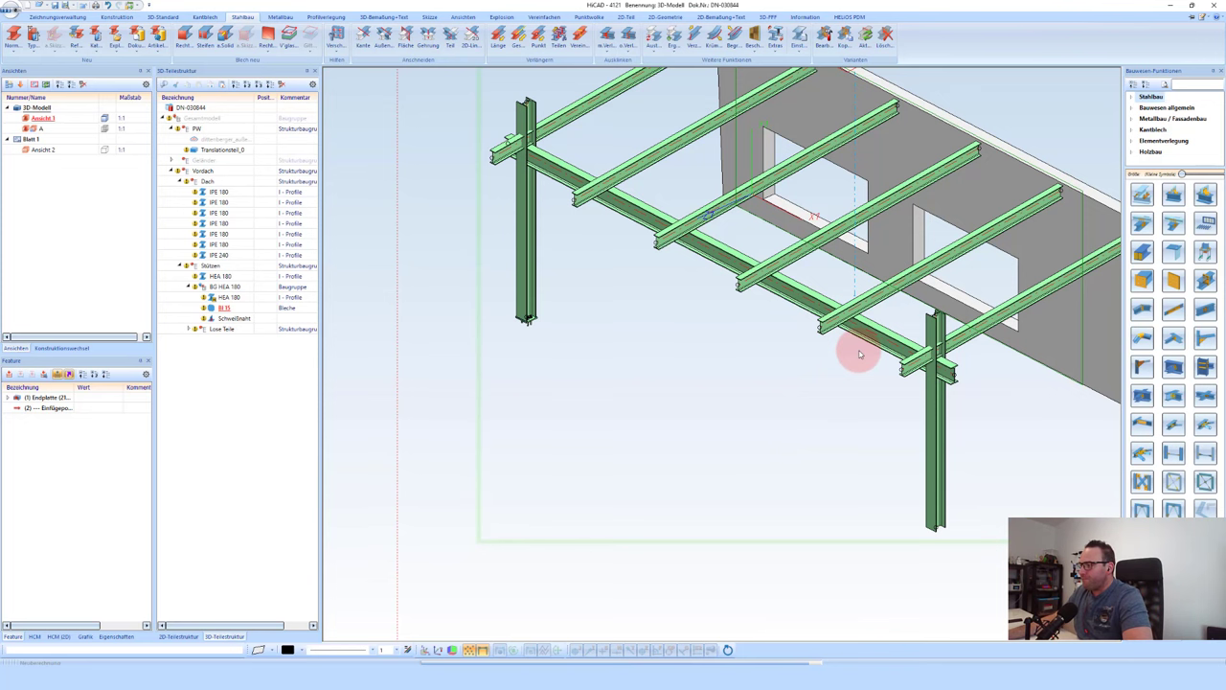
scroll(700, 345, down, 2)
scroll(1073, 244, up, 2)
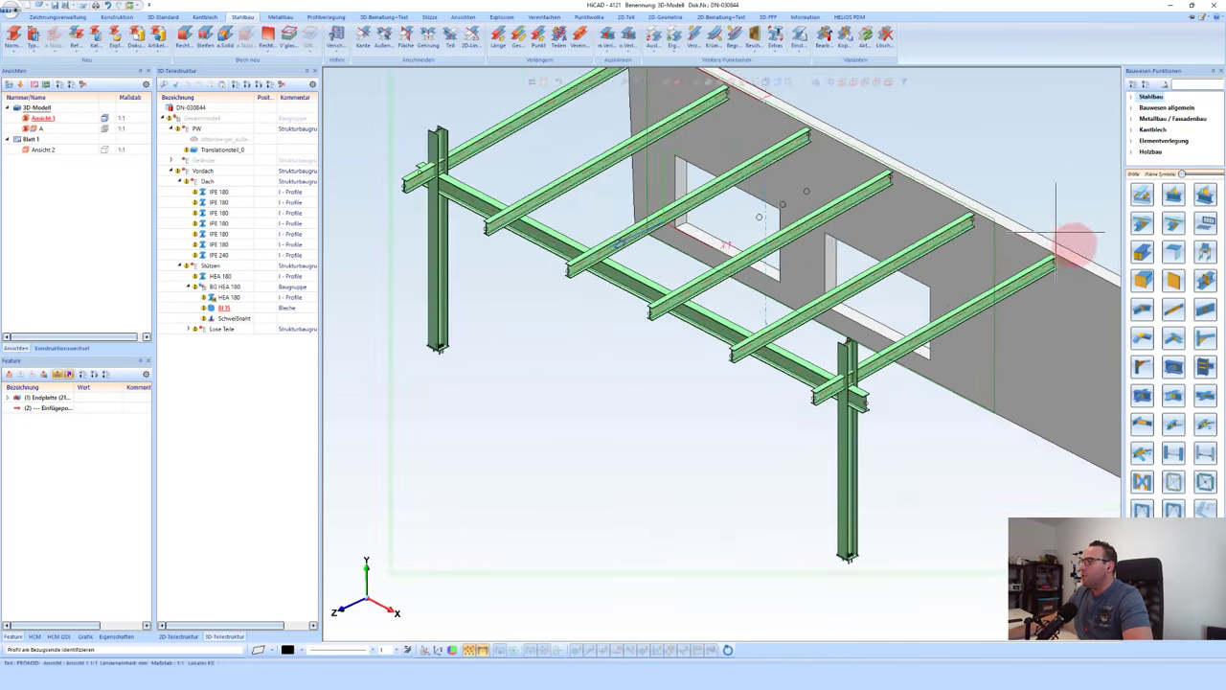
scroll(1073, 245, up, 2)
scroll(1102, 274, up, 3)
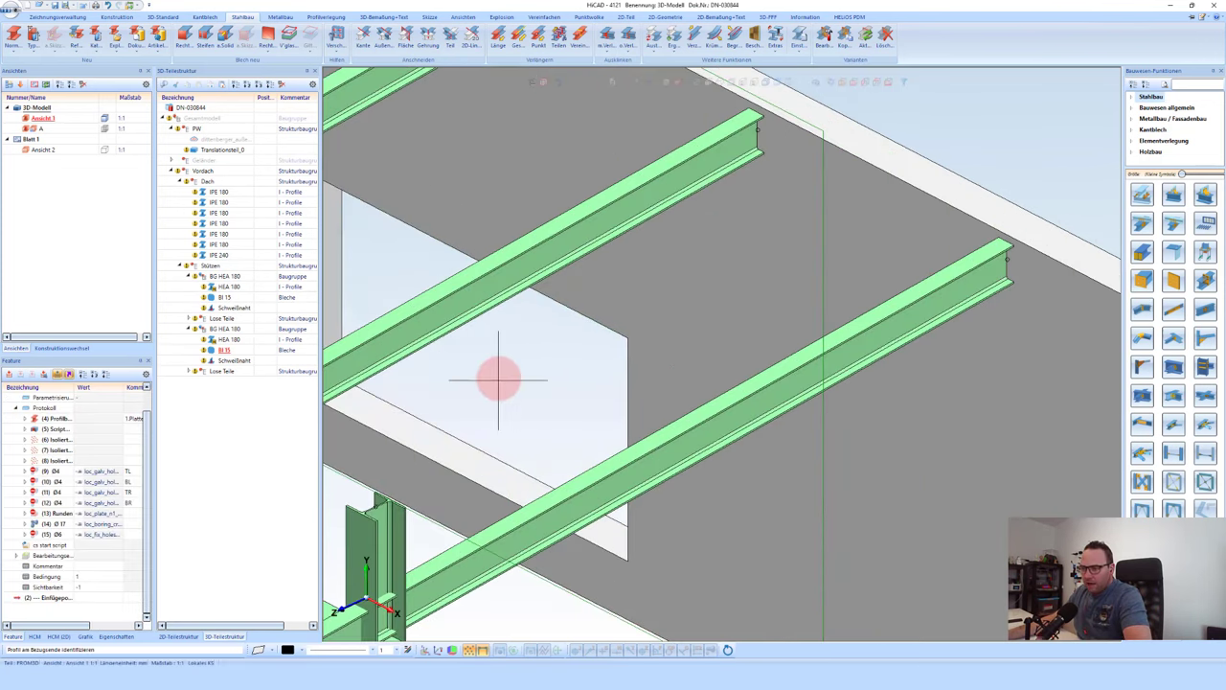
Step: Fit the lower IPE 180 roof beam end with a bolted BI 15 end plate
click(987, 286)
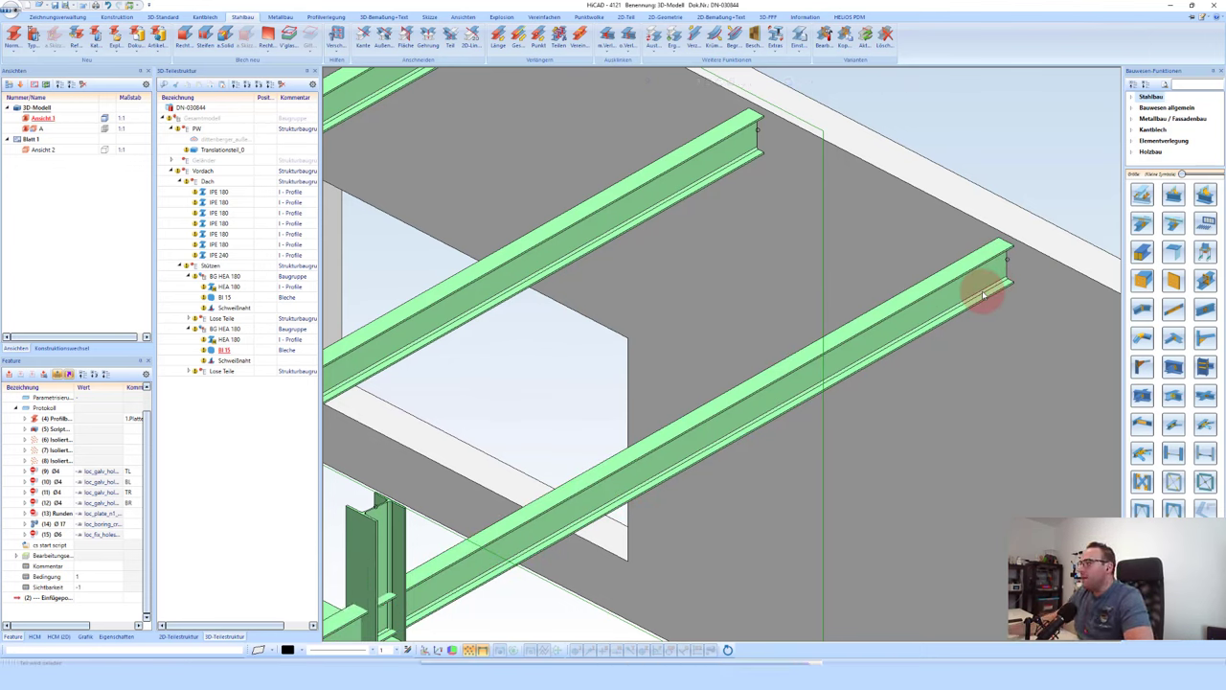
click(1066, 186)
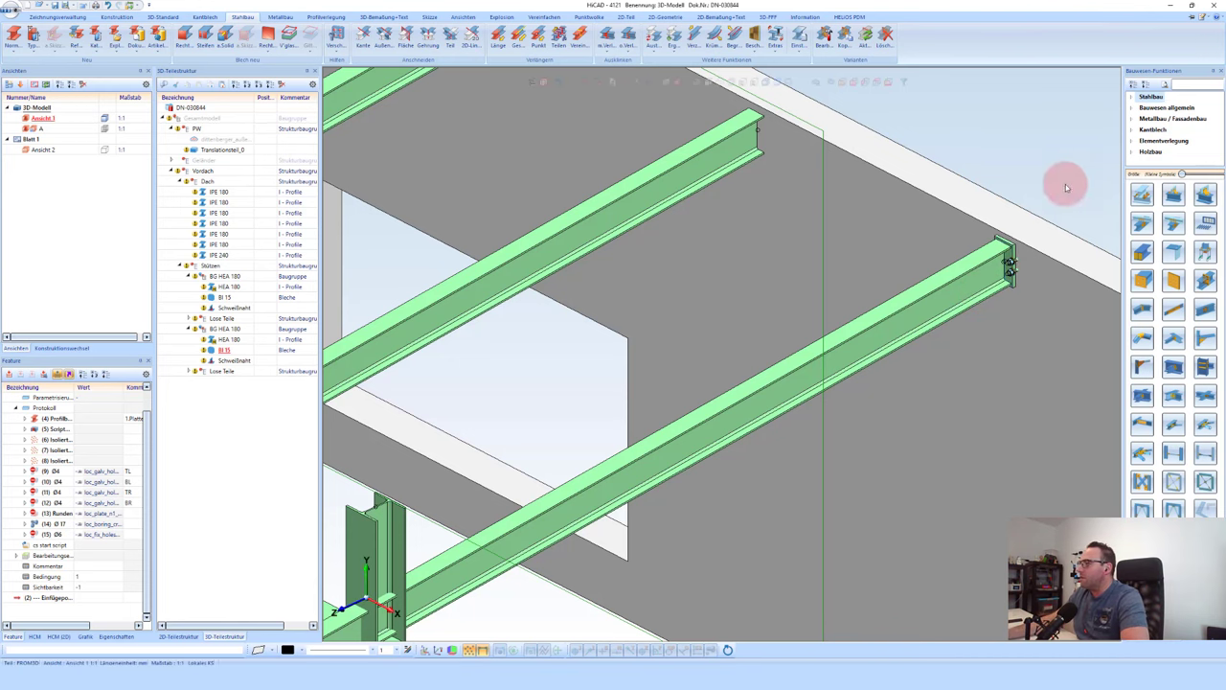
scroll(1054, 251, up, 2)
Step: Select the purlin's new end plate and inspect its Endplatte feature entry
scroll(1021, 203, up, 1)
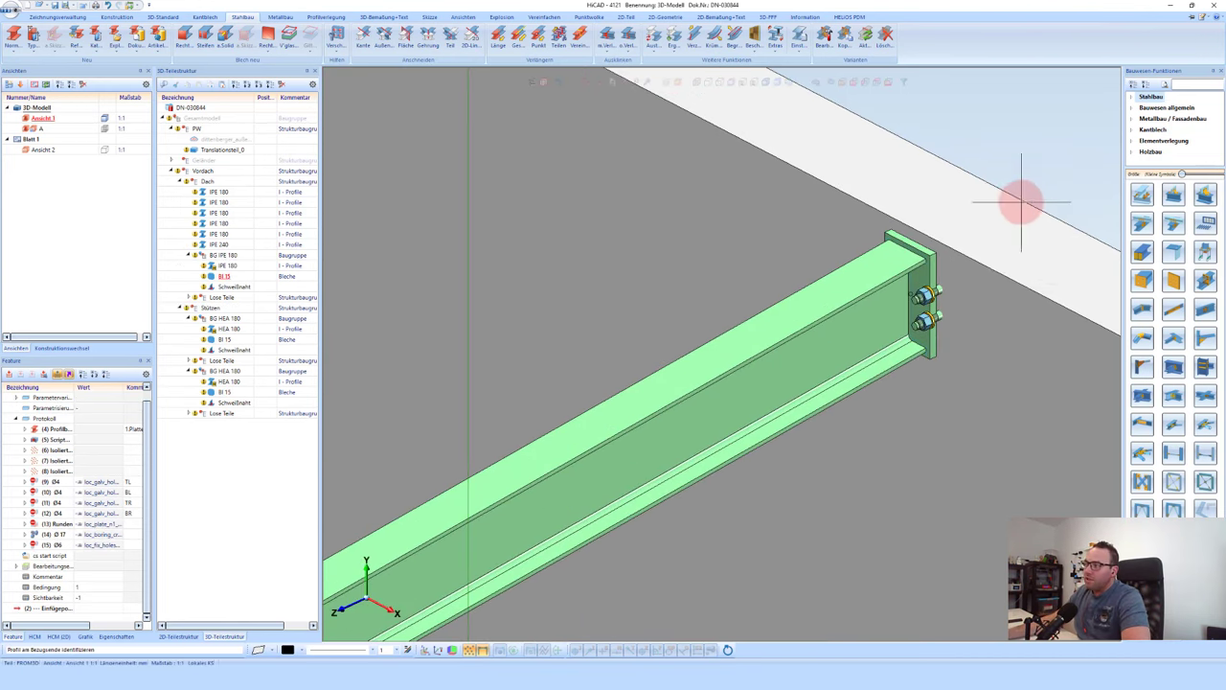
click(927, 276)
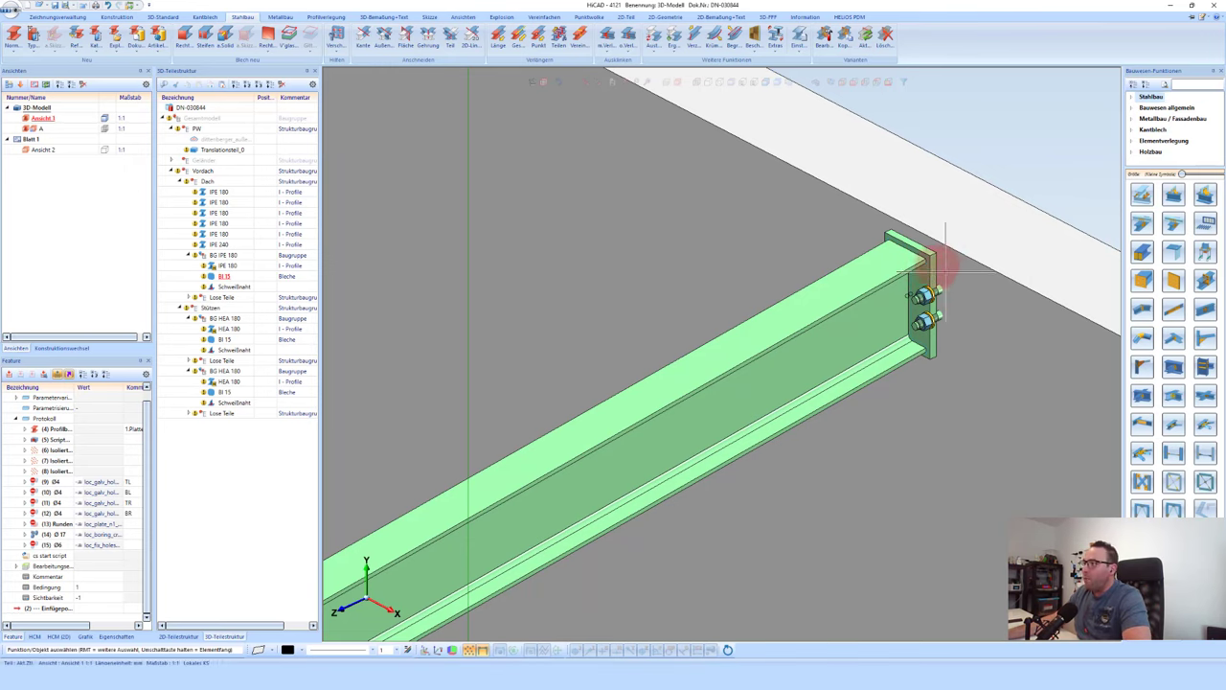
scroll(930, 280, up, 3)
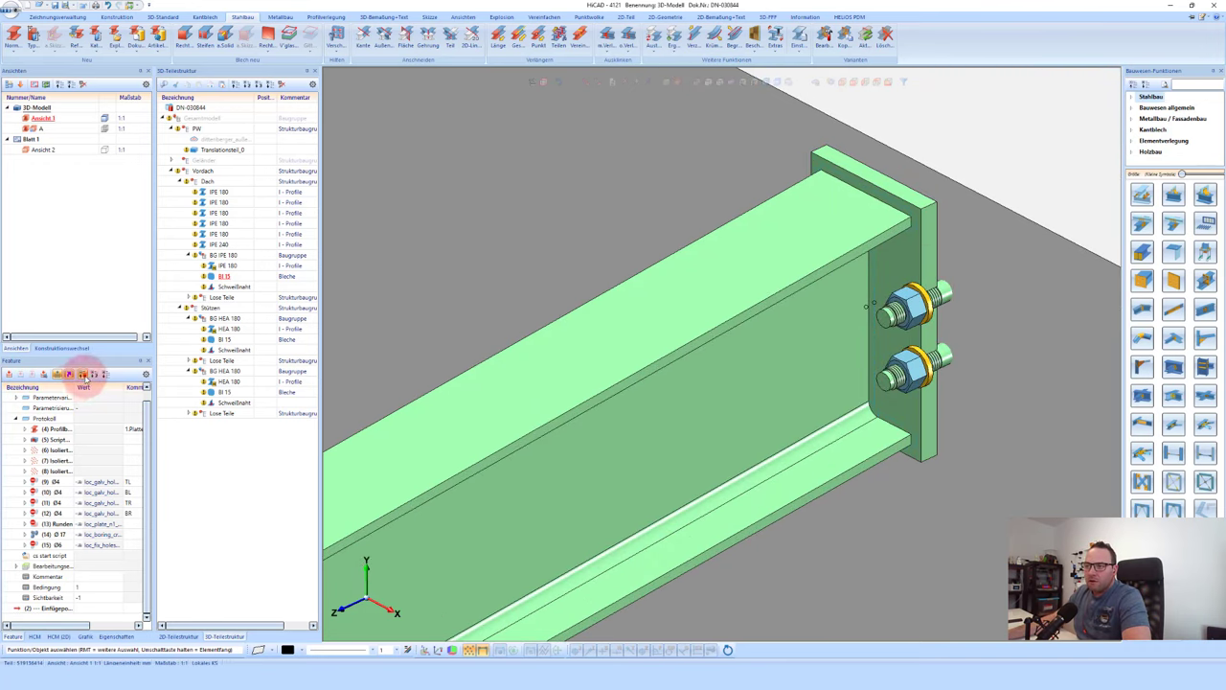
click(83, 373)
click(46, 397)
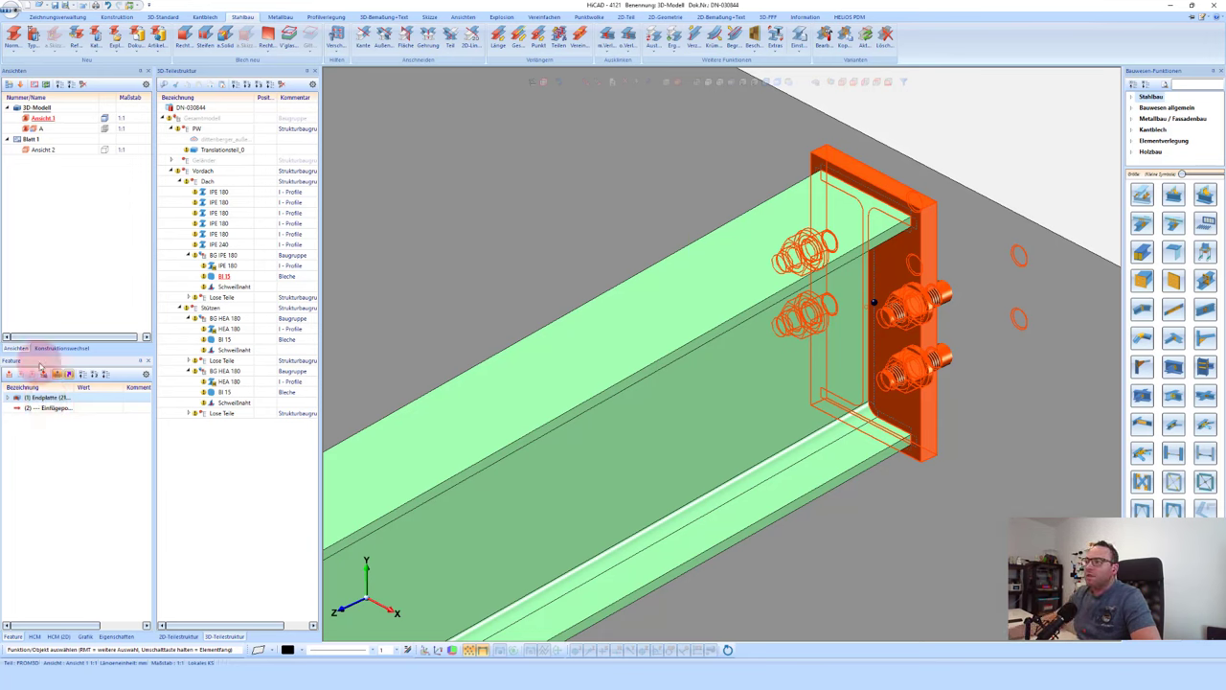
click(69, 393)
click(65, 396)
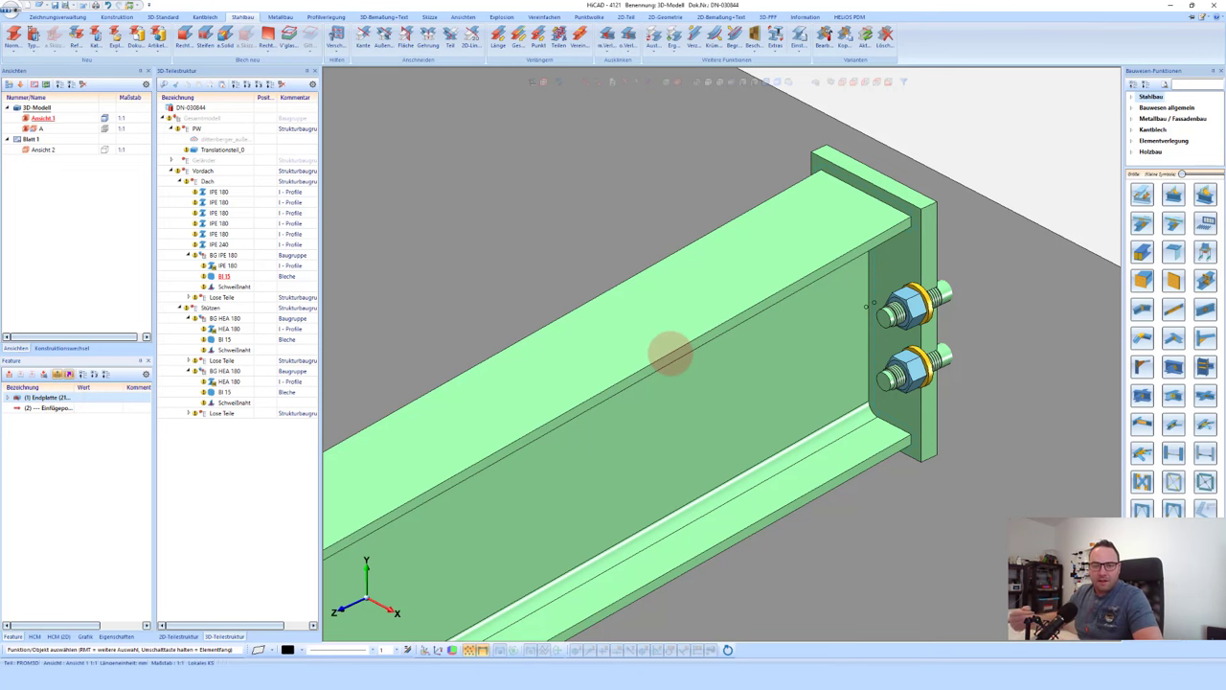
Step: Edit the purlin end plate: left overhang 50, plus new bolt spacing and edge distance
click(671, 355)
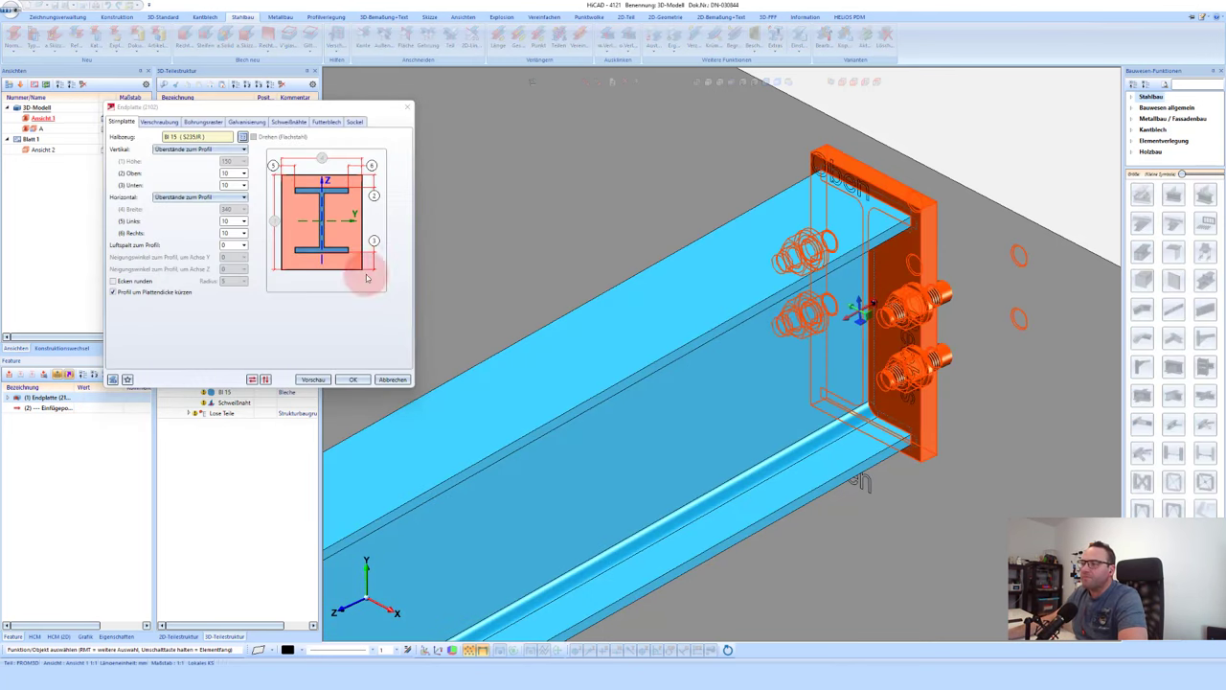
click(234, 221)
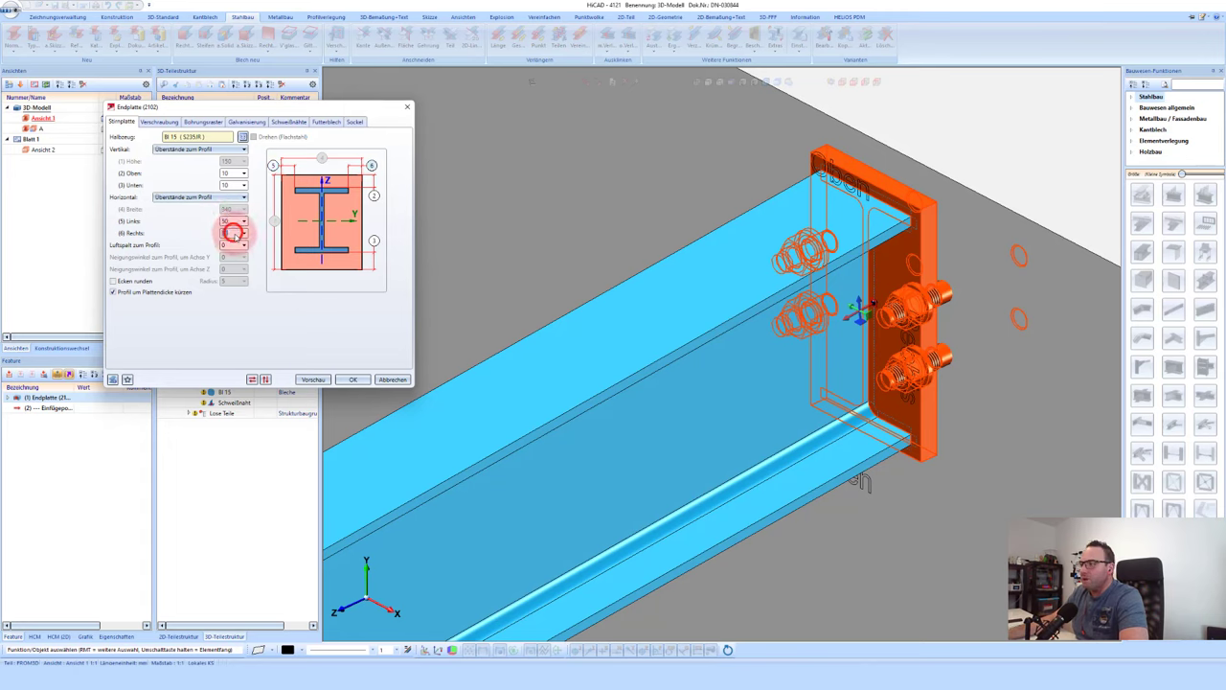
text(50)
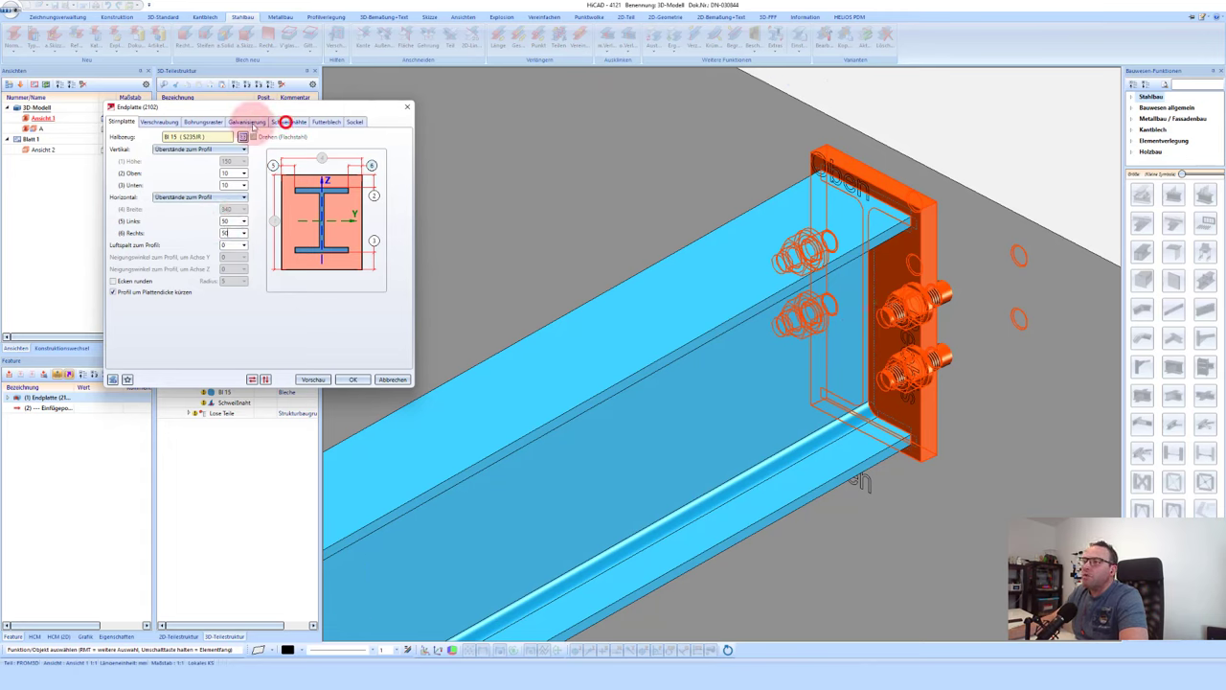
click(205, 123)
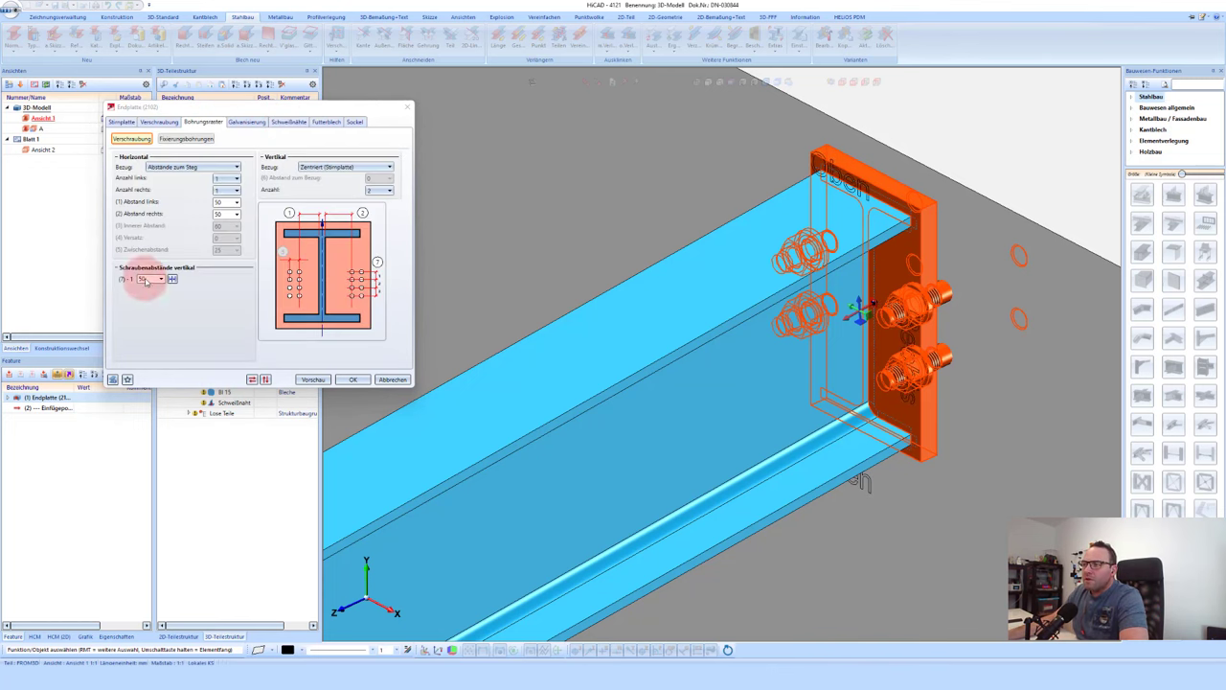
click(377, 261)
click(149, 279)
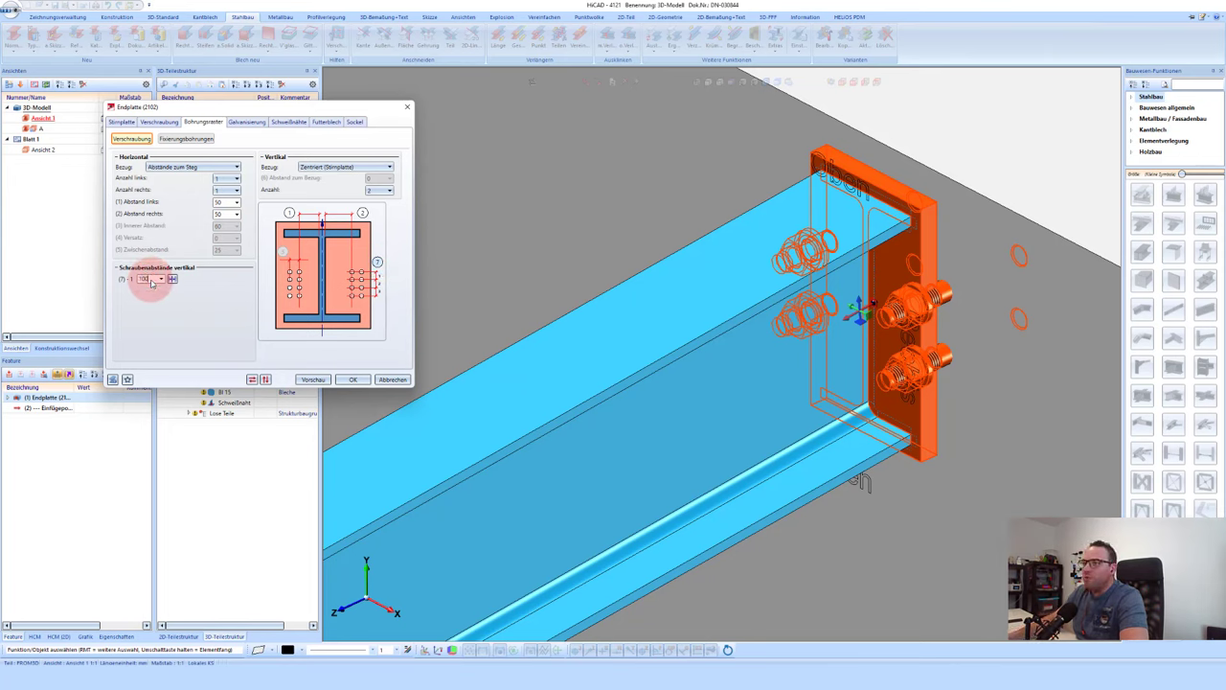
click(227, 202)
text(80)
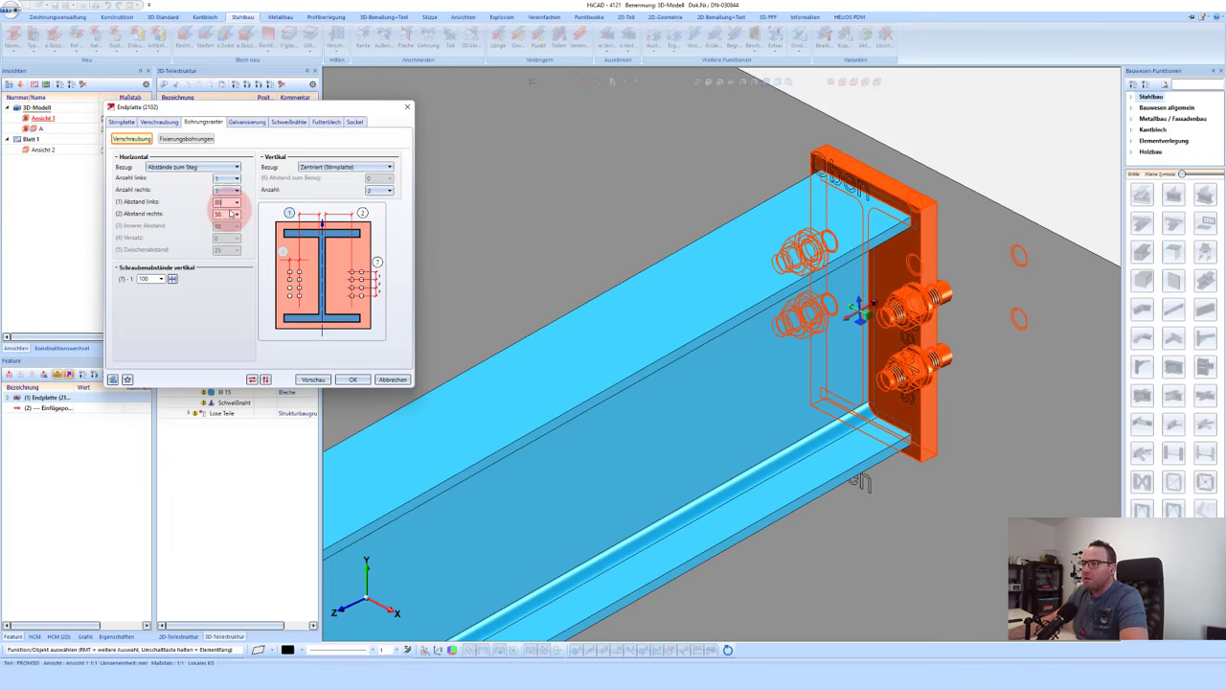
click(351, 379)
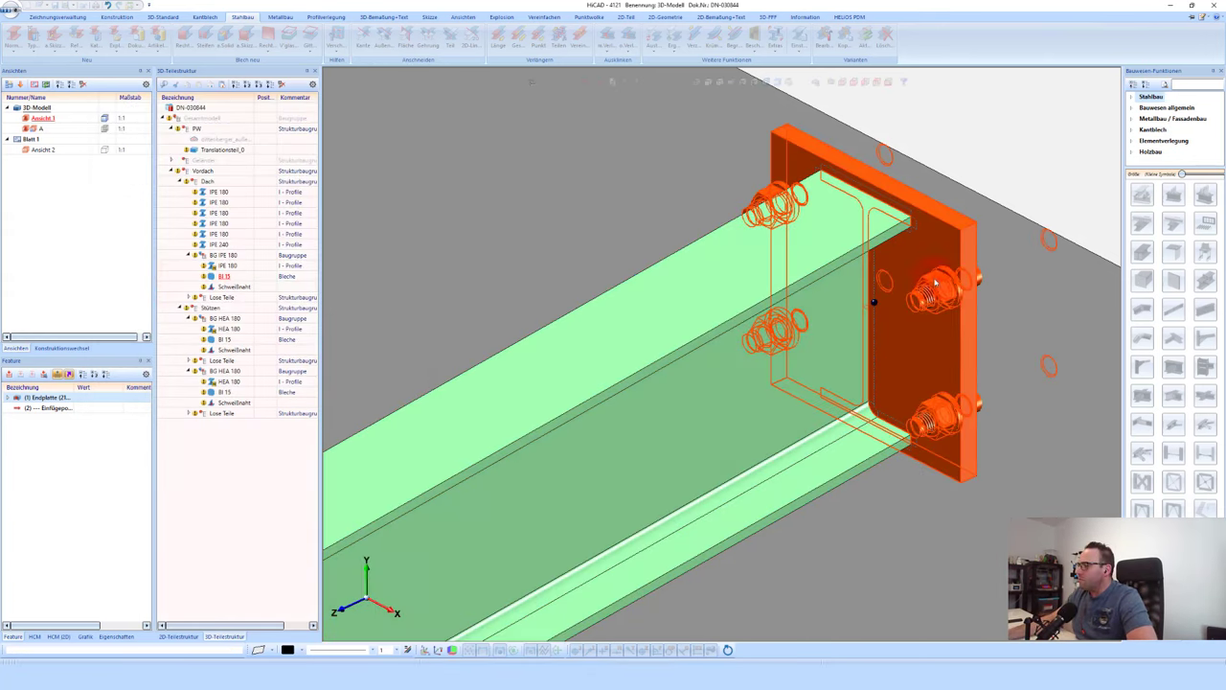
Step: Reopen the Endplatte feature and widen the left and right overhangs to 70 from the profile
scroll(954, 255, up, 2)
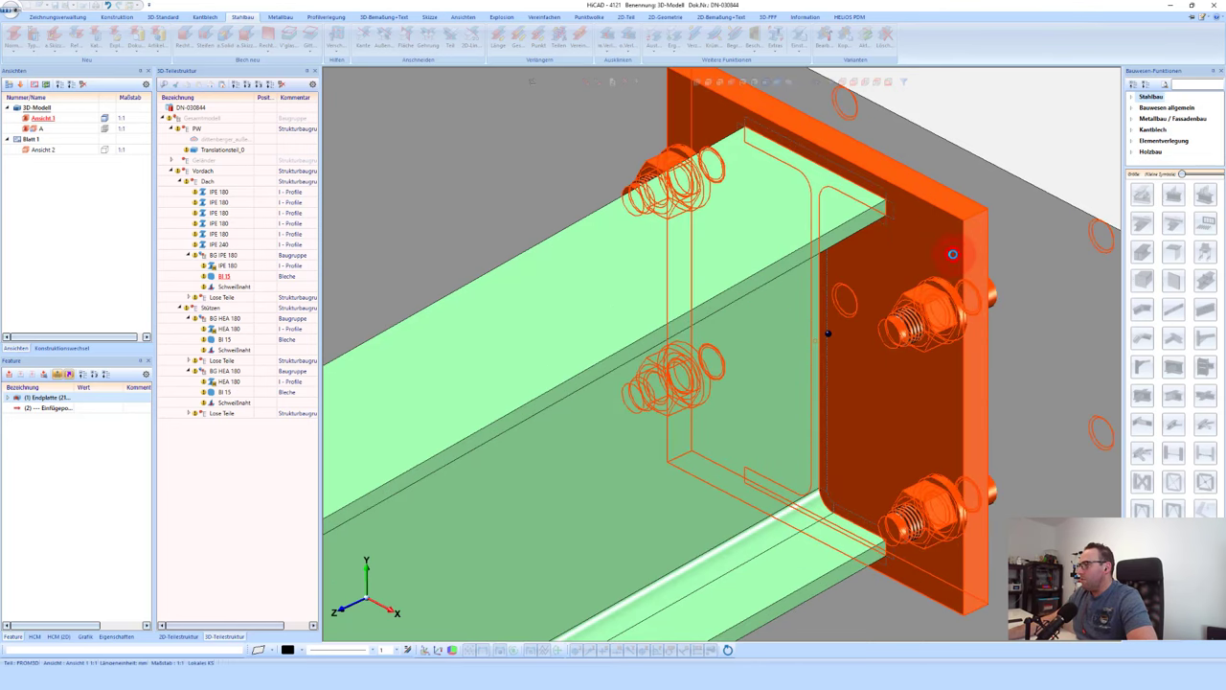
scroll(954, 255, down, 2)
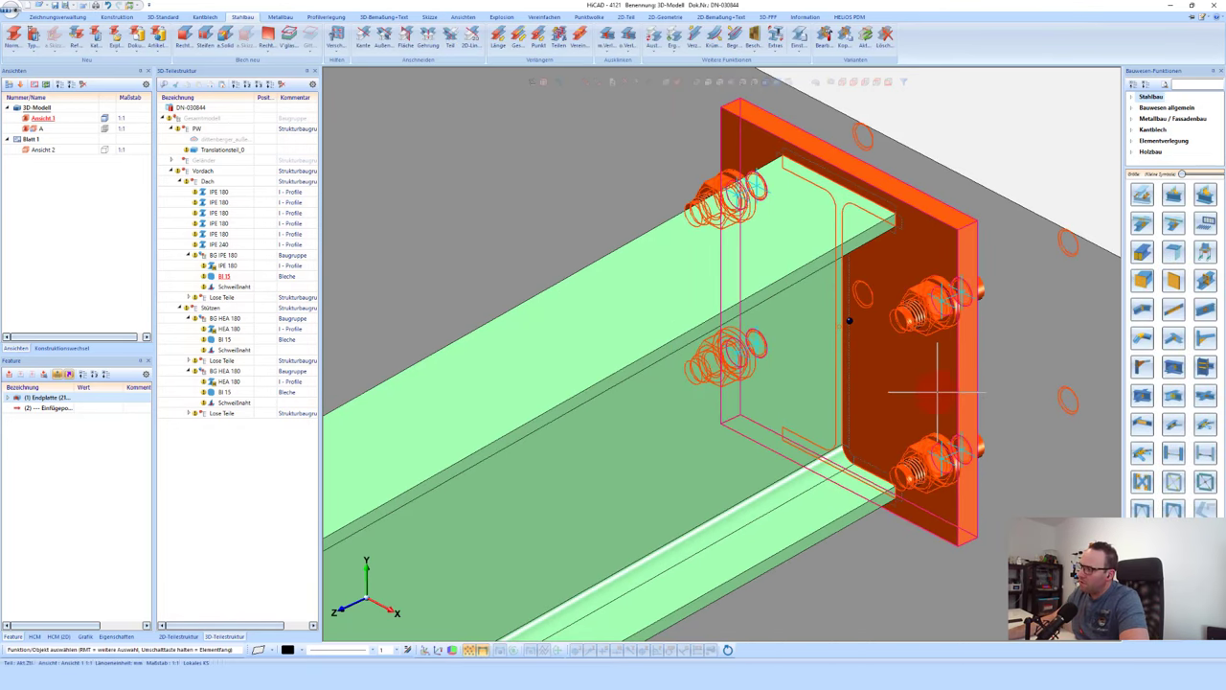
scroll(918, 399, up, 2)
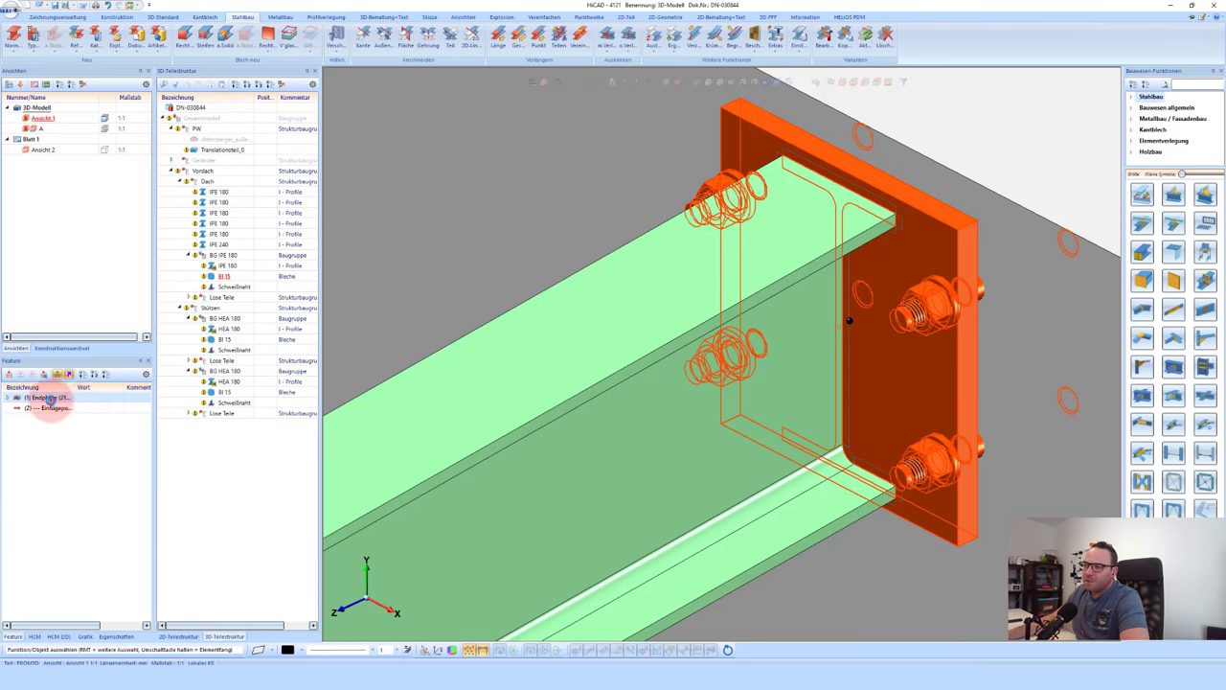
click(48, 397)
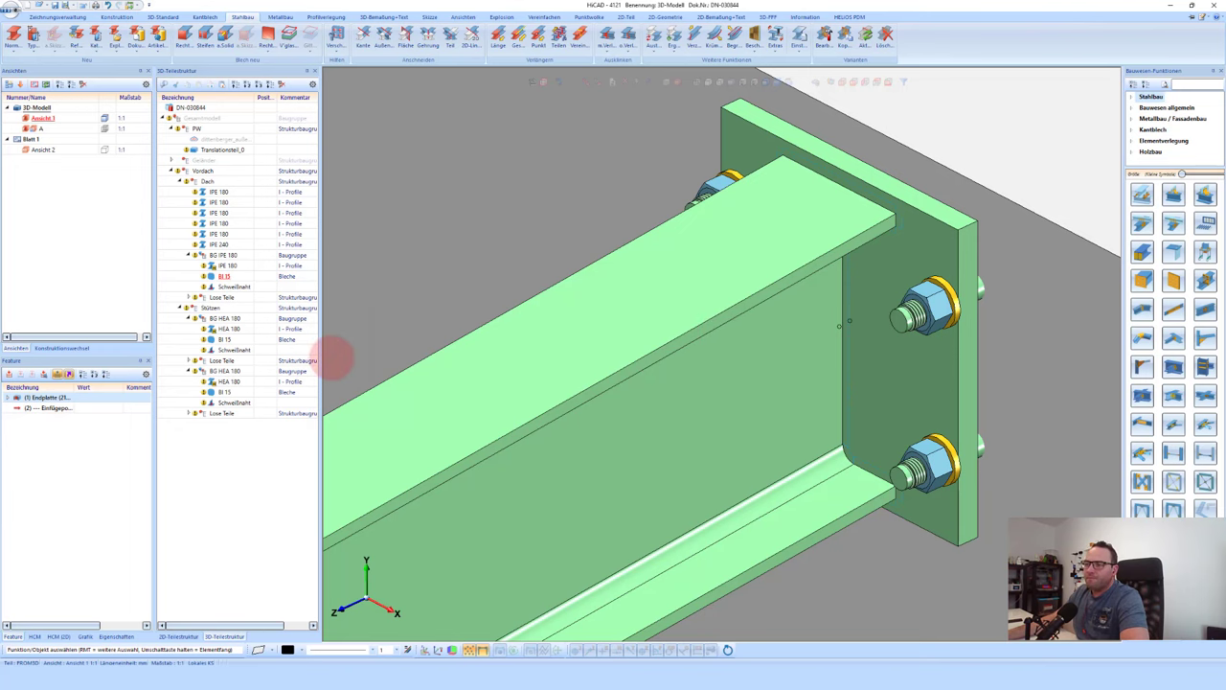
double_click(331, 356)
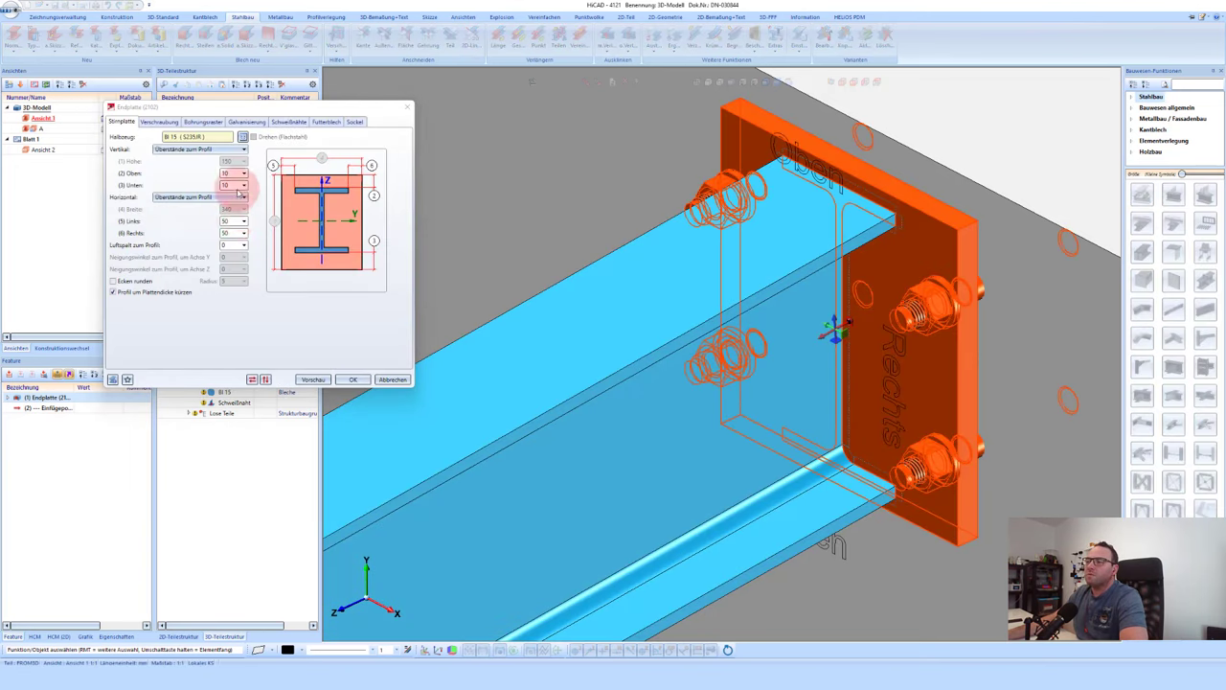
click(230, 220)
text(70)
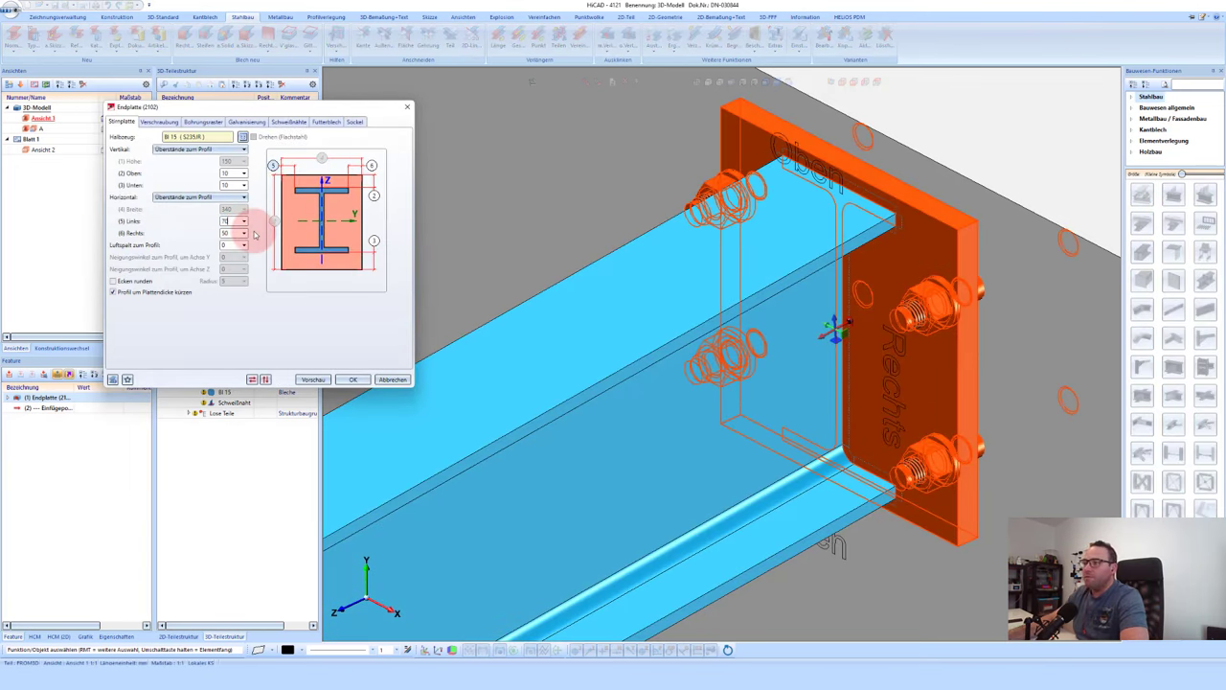
click(230, 233)
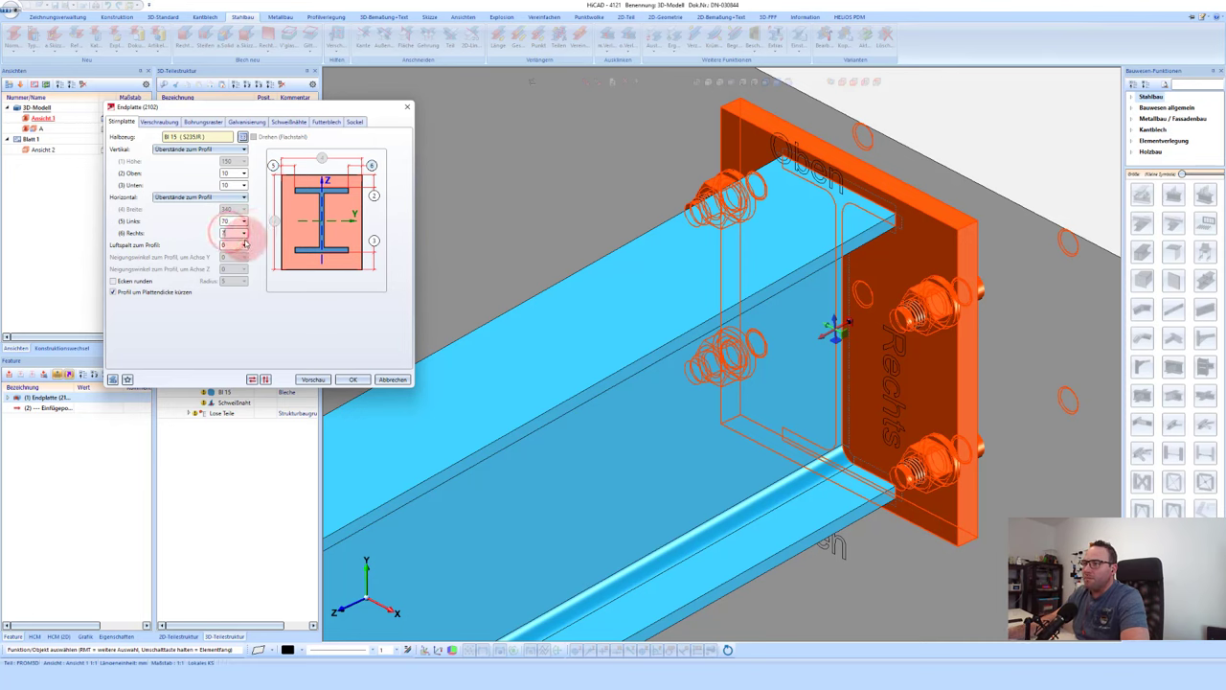
text(70)
click(207, 197)
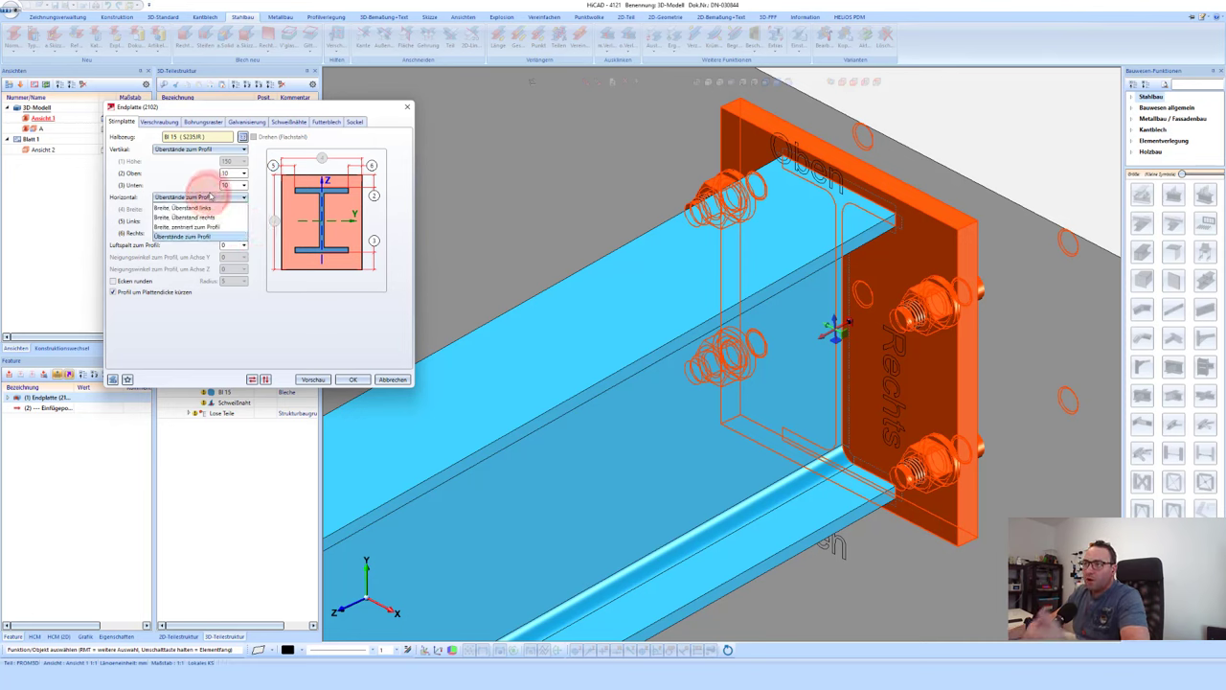
click(182, 236)
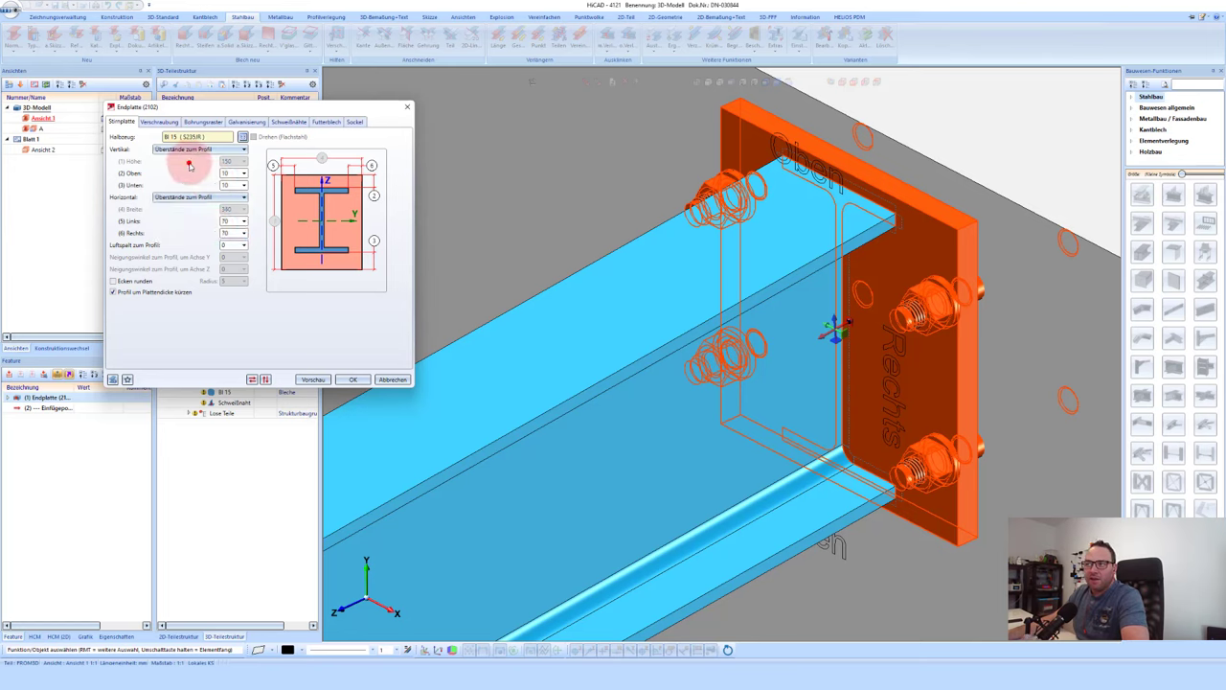
click(365, 382)
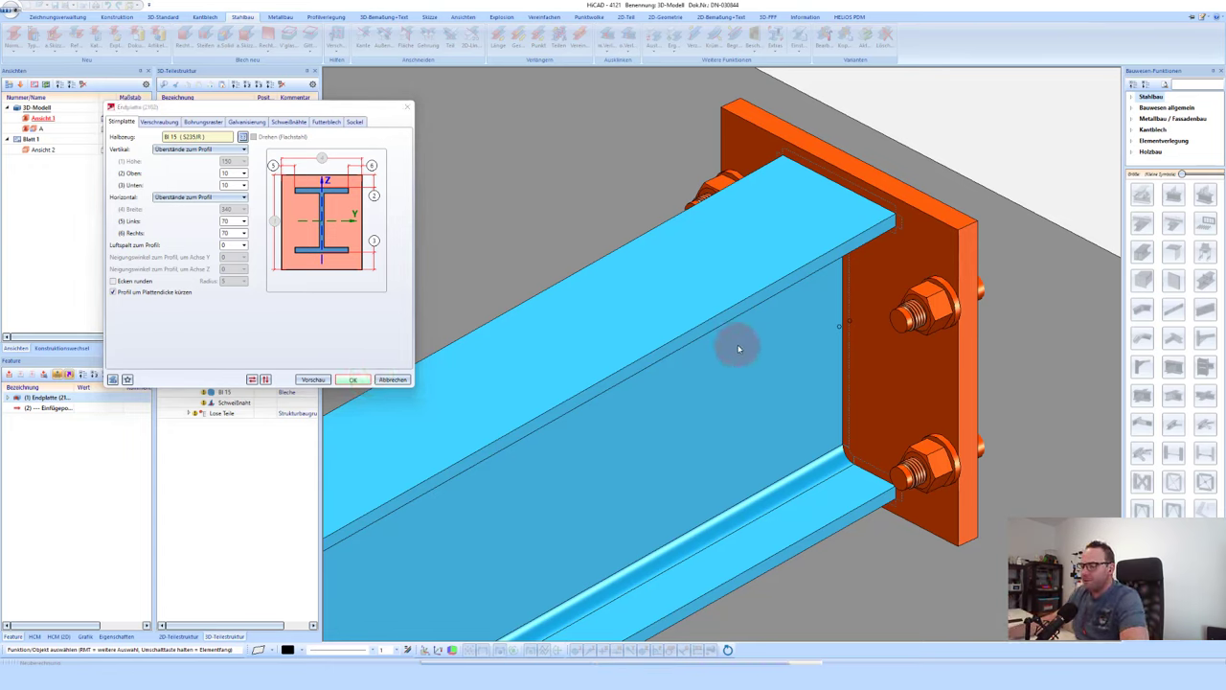
click(869, 323)
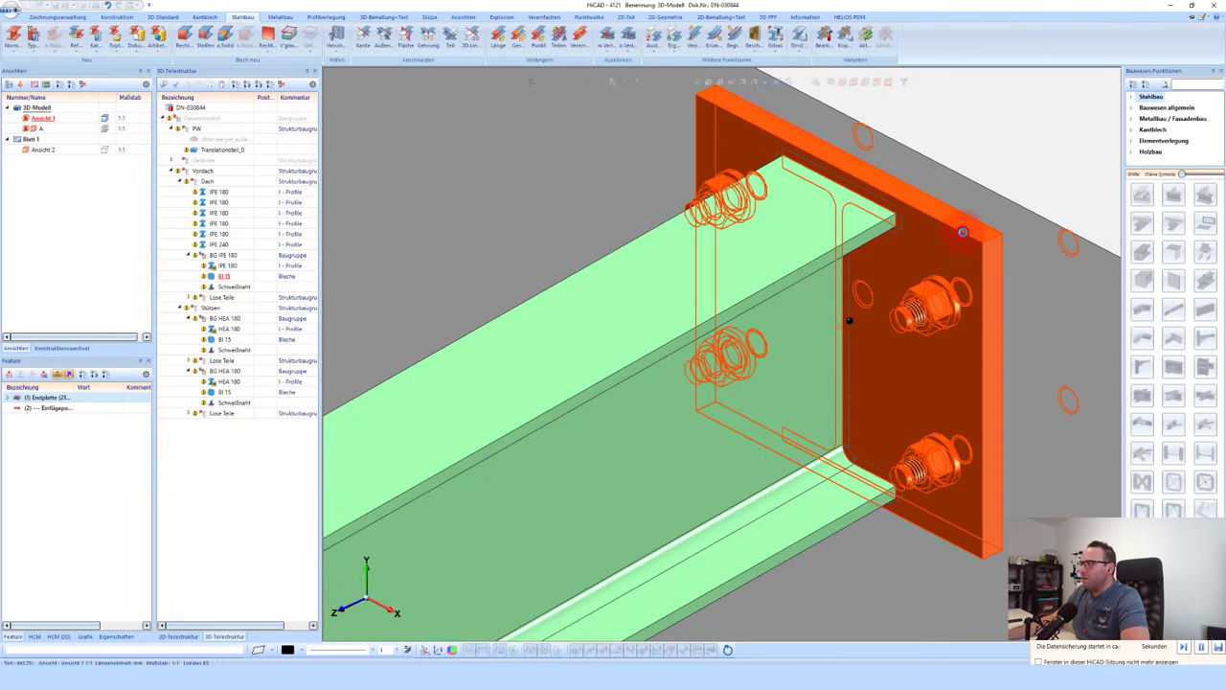
Step: Copy the purlin's end plate connection onto the four remaining IPE 180 roof beams
scroll(962, 232, down, 3)
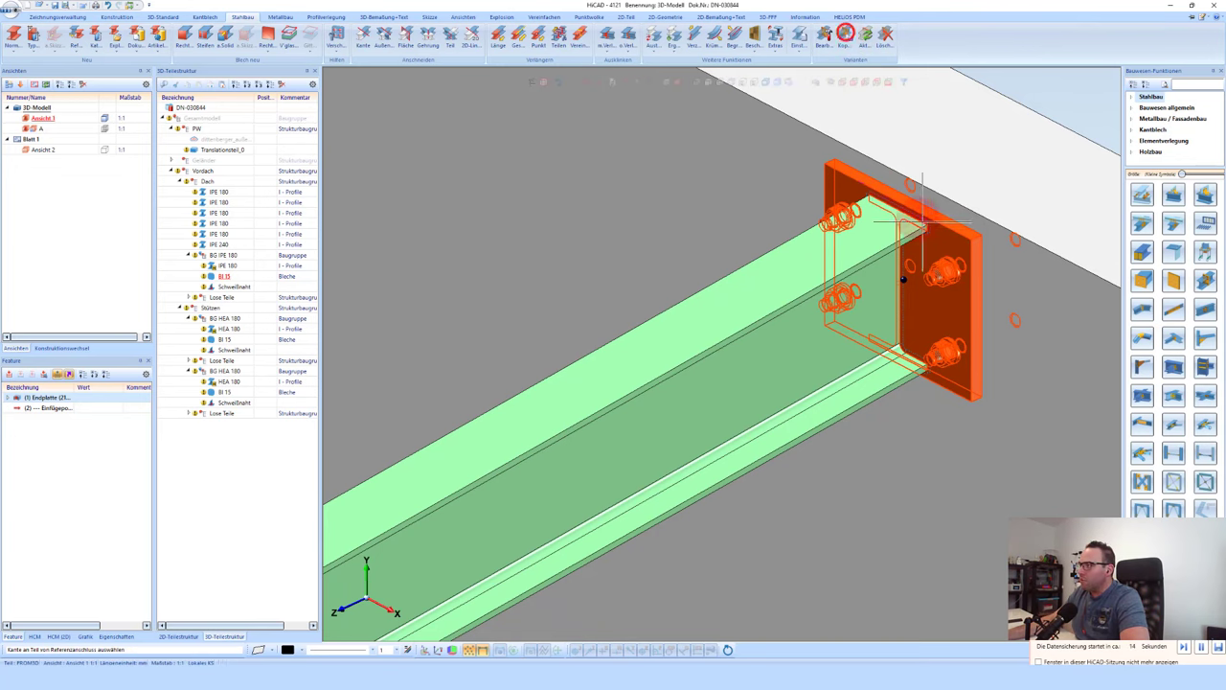
click(1015, 369)
scroll(955, 233, down, 5)
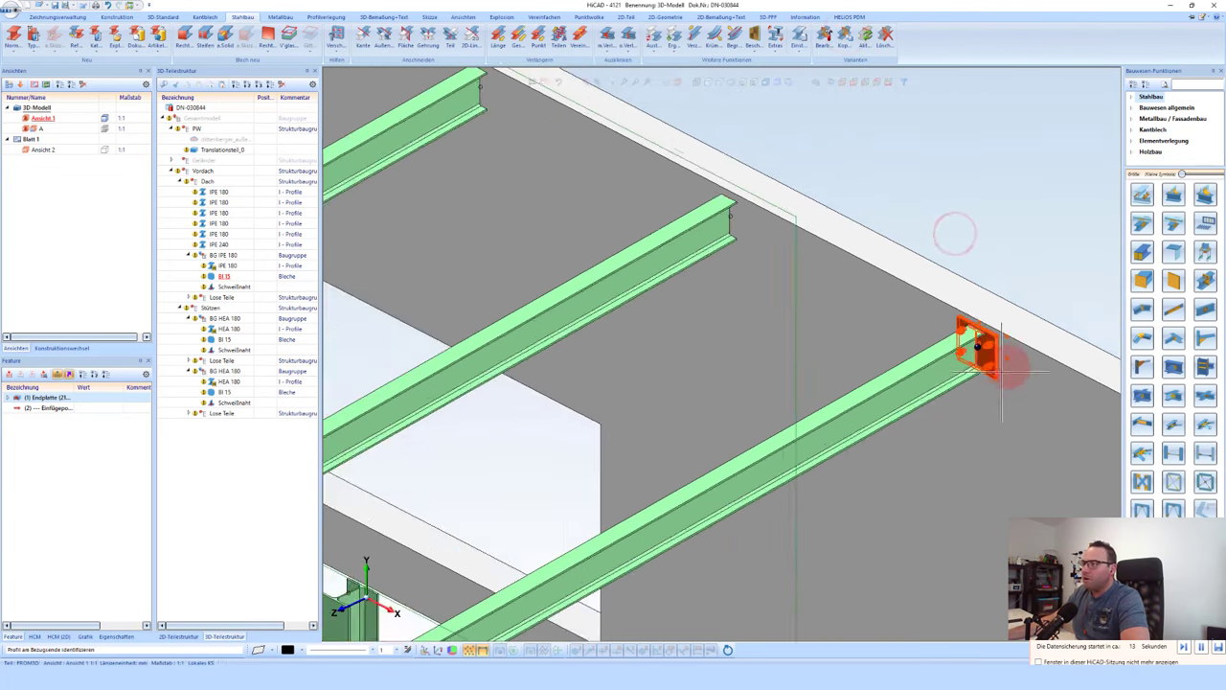
click(868, 305)
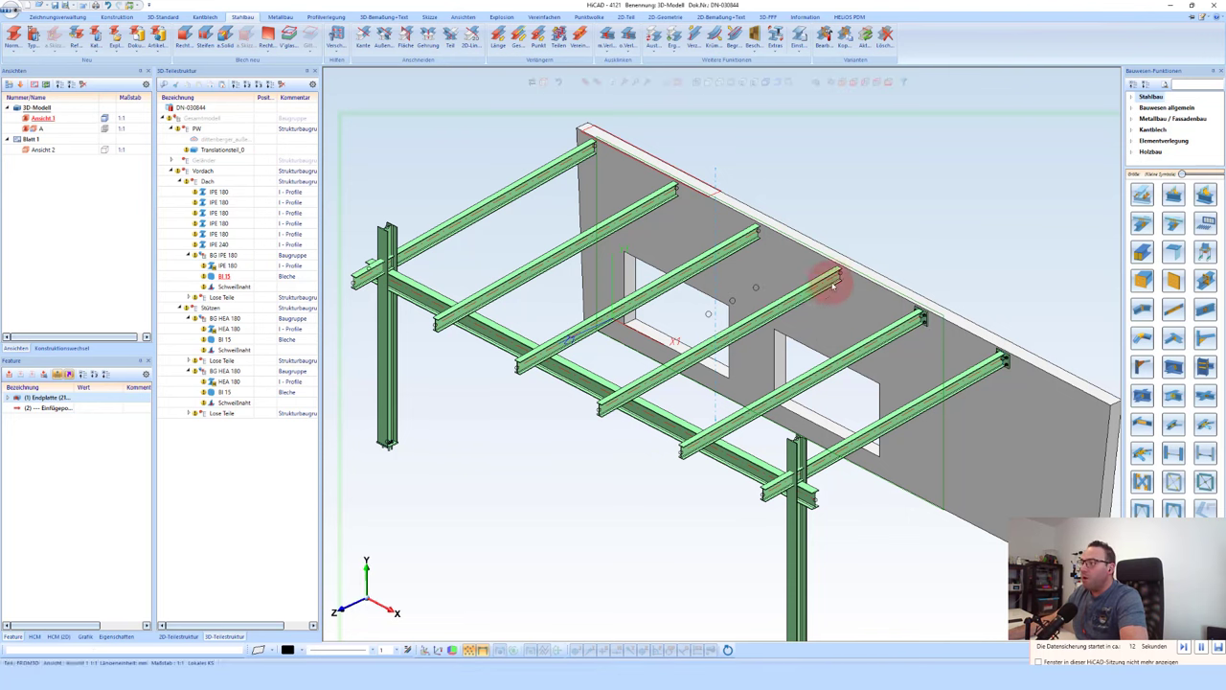
click(832, 284)
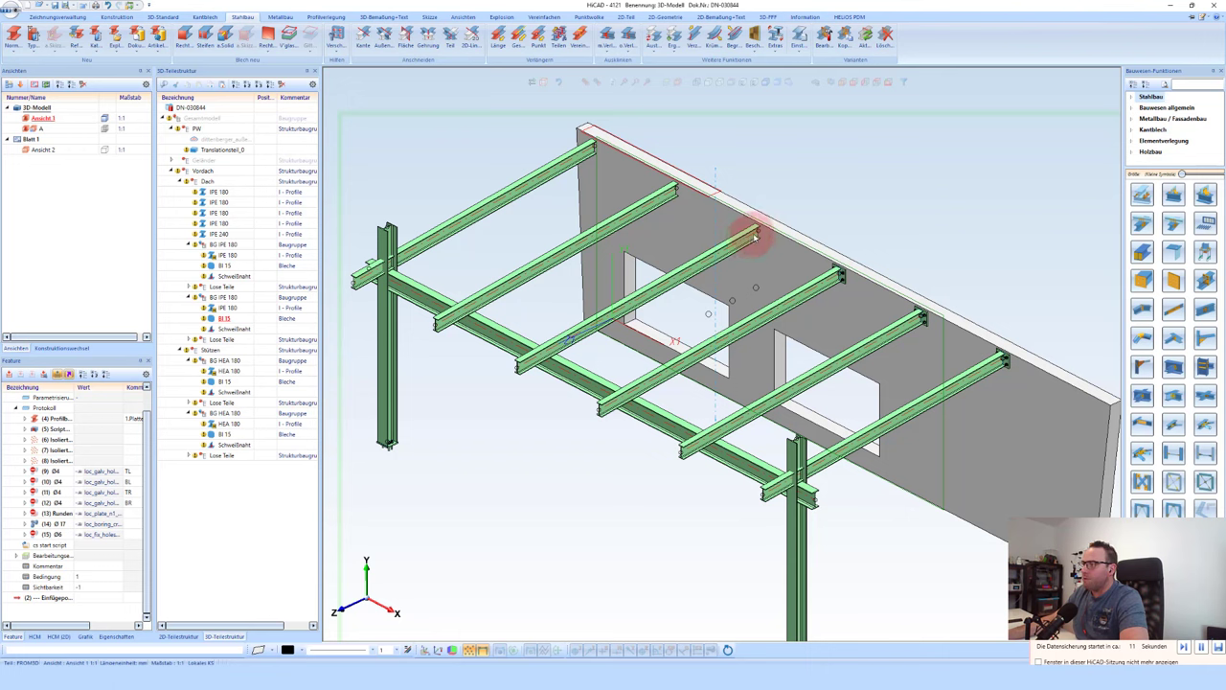
click(750, 247)
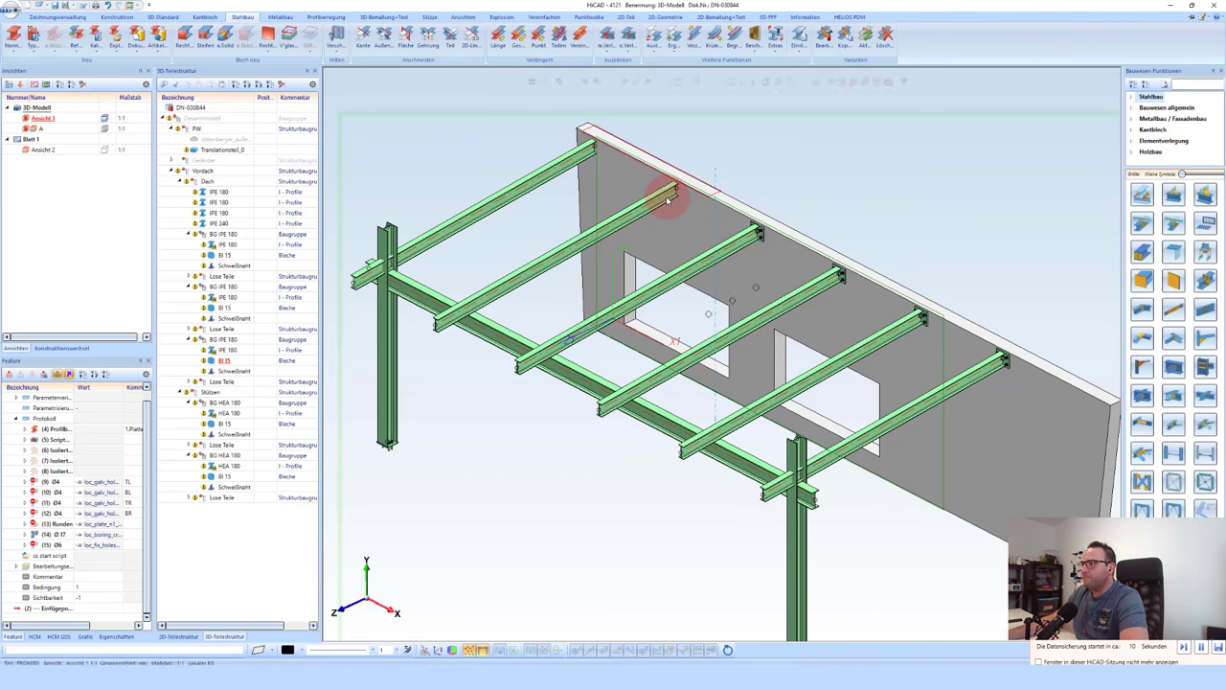
click(668, 199)
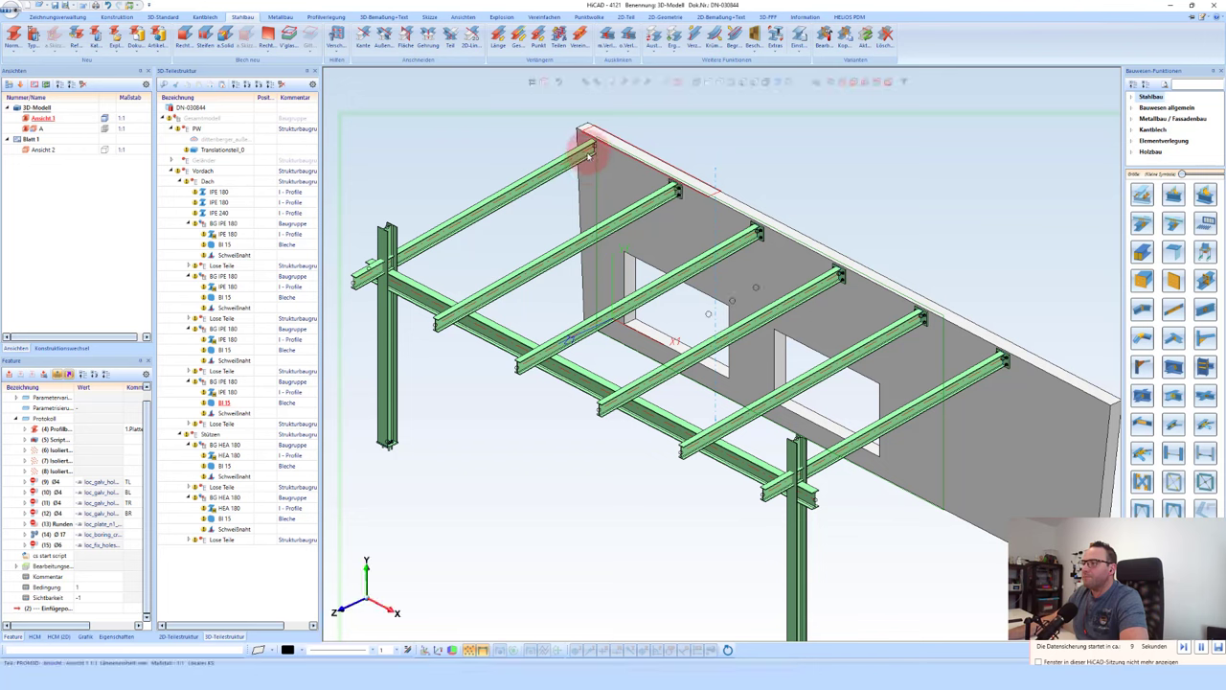
click(588, 153)
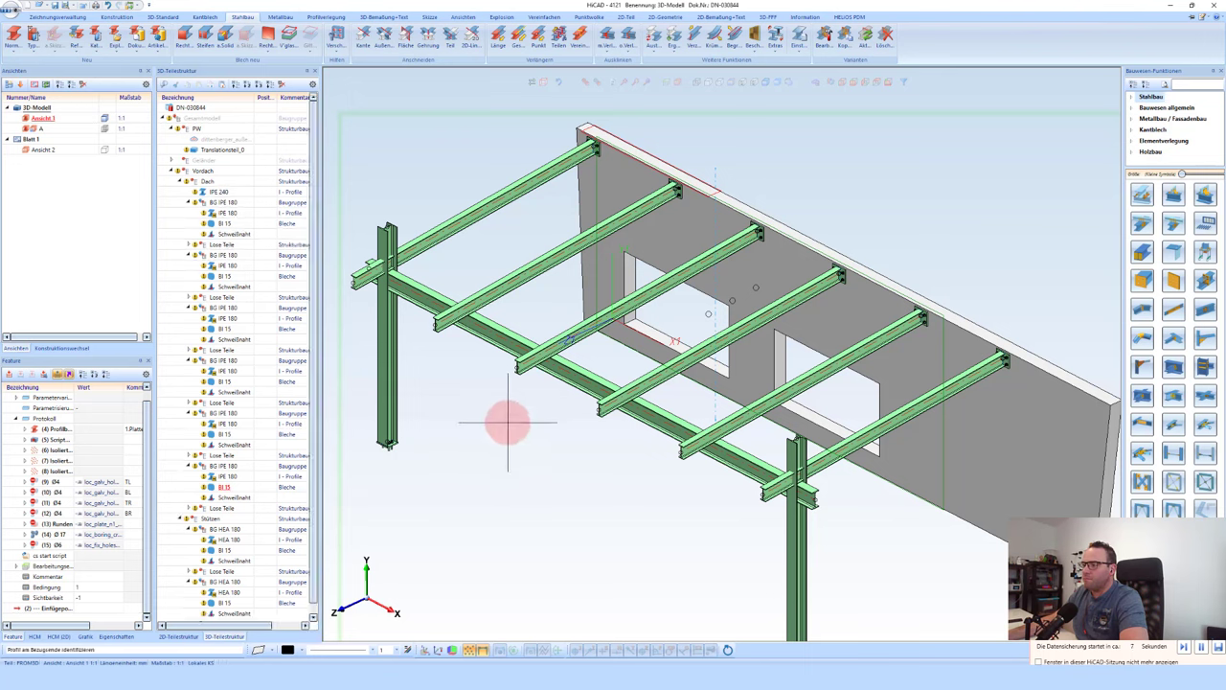
click(508, 421)
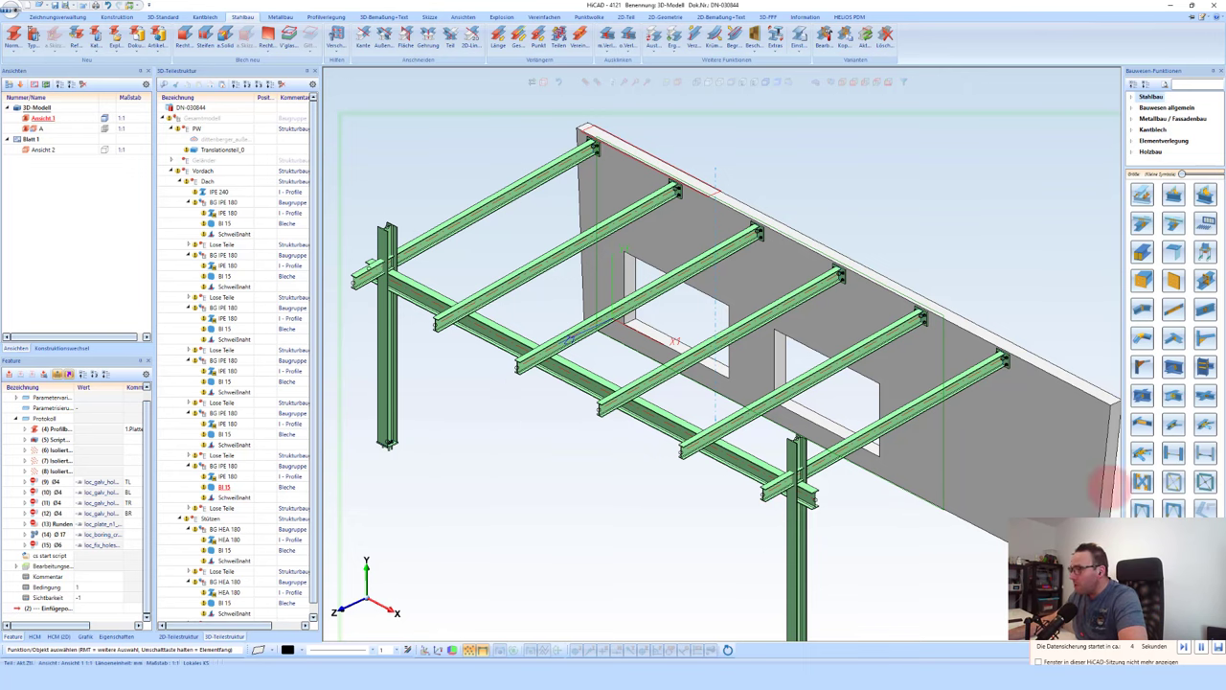
Step: Start a flange end plate connection between the front column and the long lower beam
scroll(801, 571, up, 3)
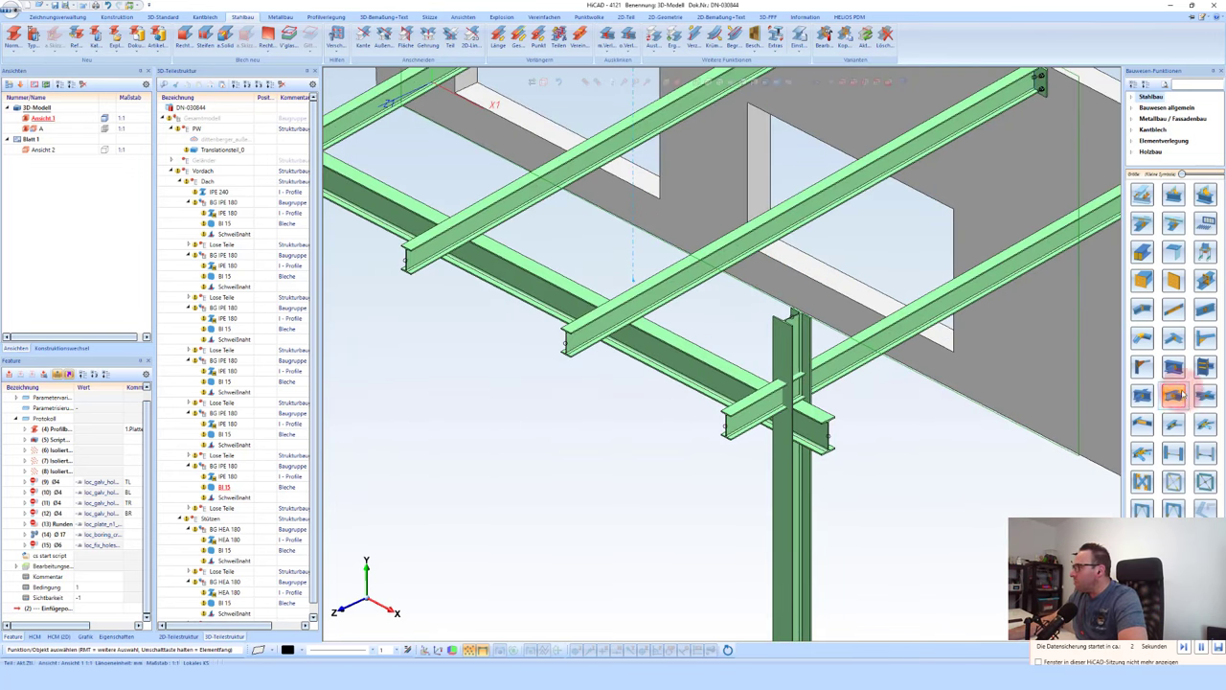
click(1206, 369)
click(805, 357)
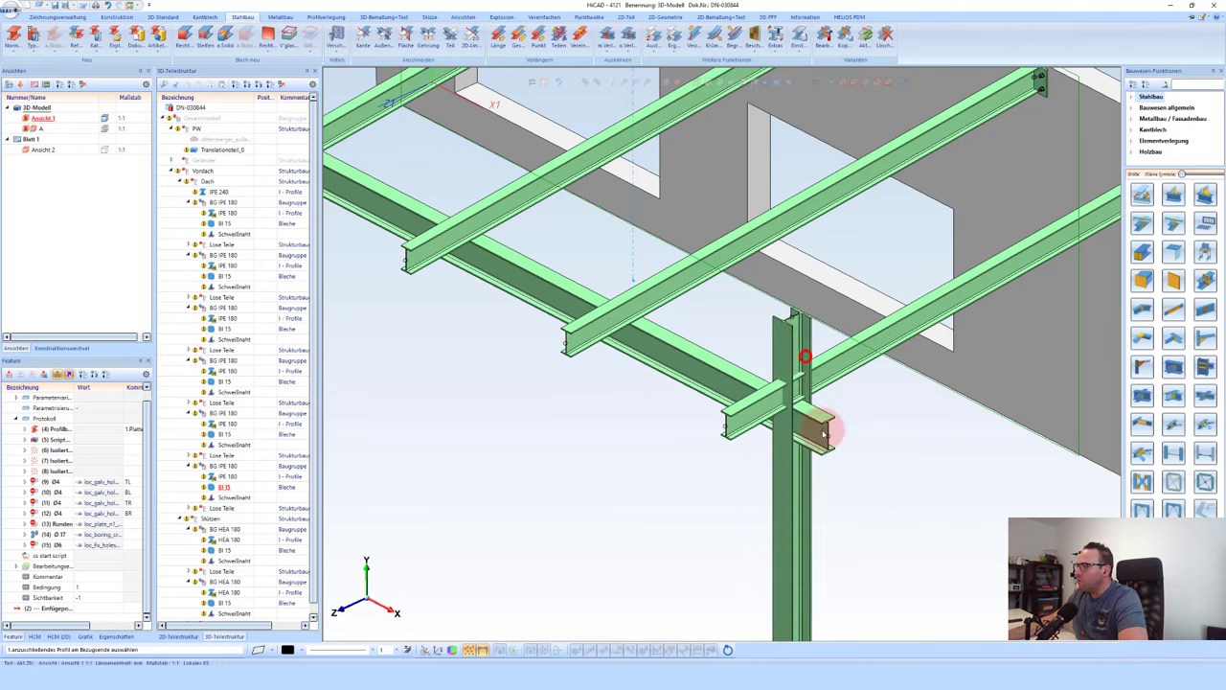
click(852, 446)
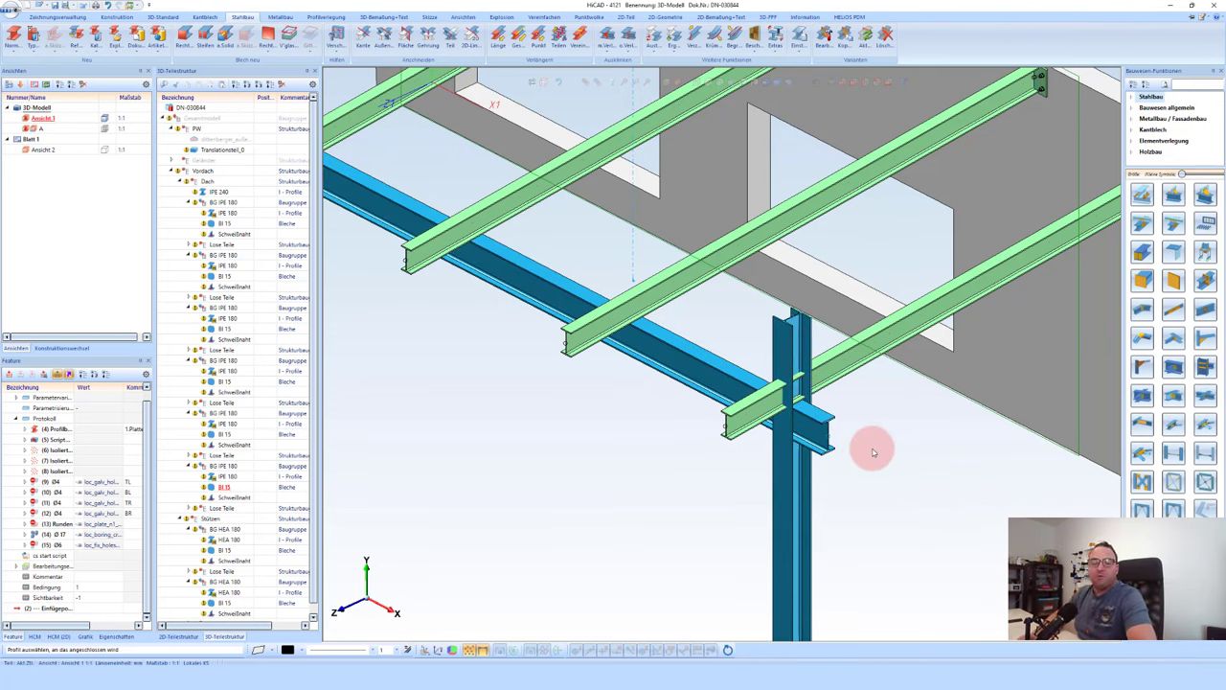
click(872, 452)
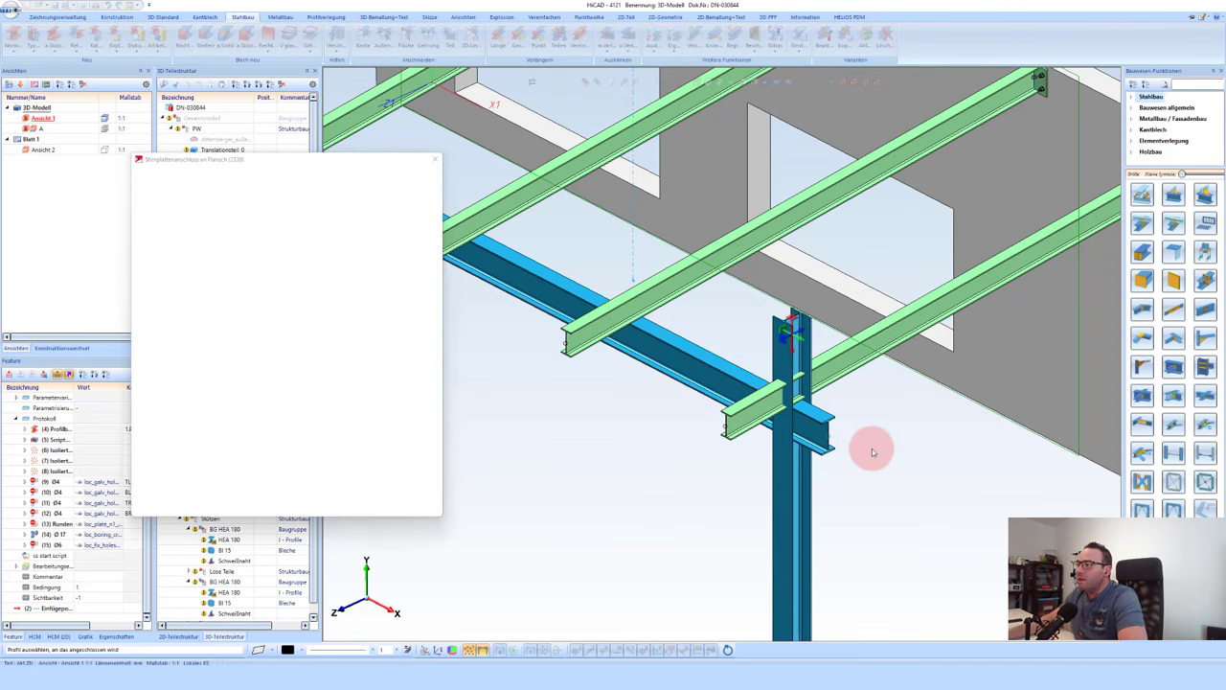
Step: Add a middle stiffener and select M16 bolts for the end plate connection
scroll(852, 455, up, 2)
scroll(847, 441, up, 1)
scroll(844, 432, up, 1)
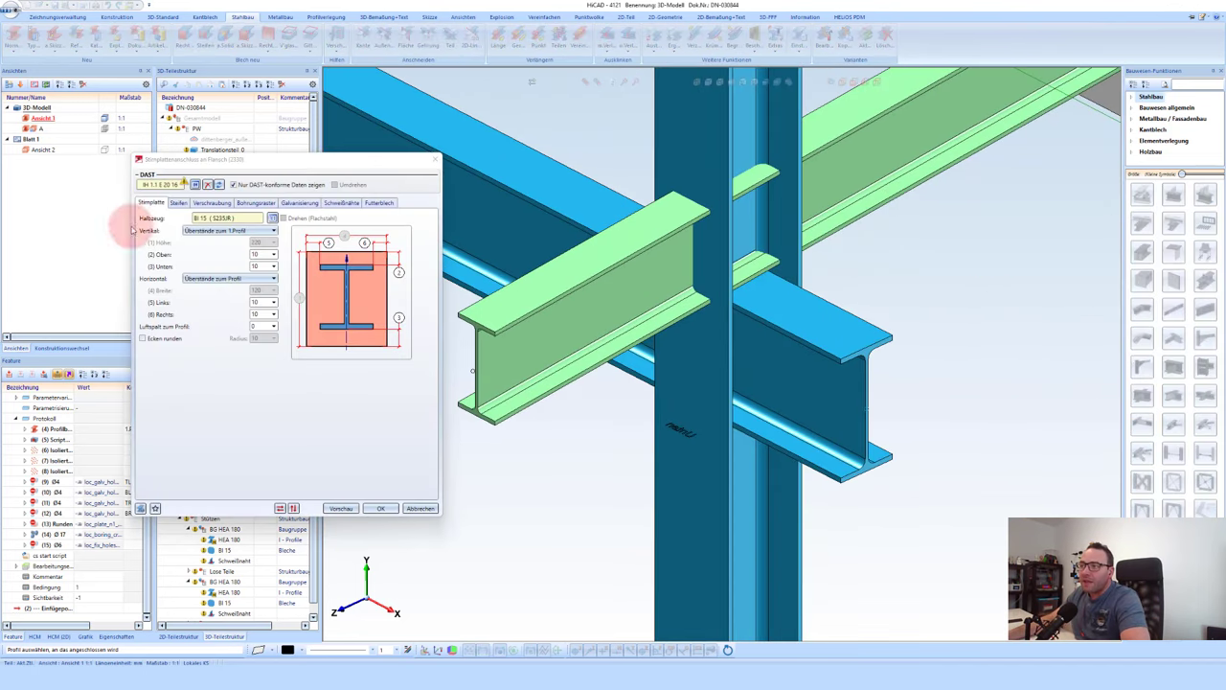
click(178, 203)
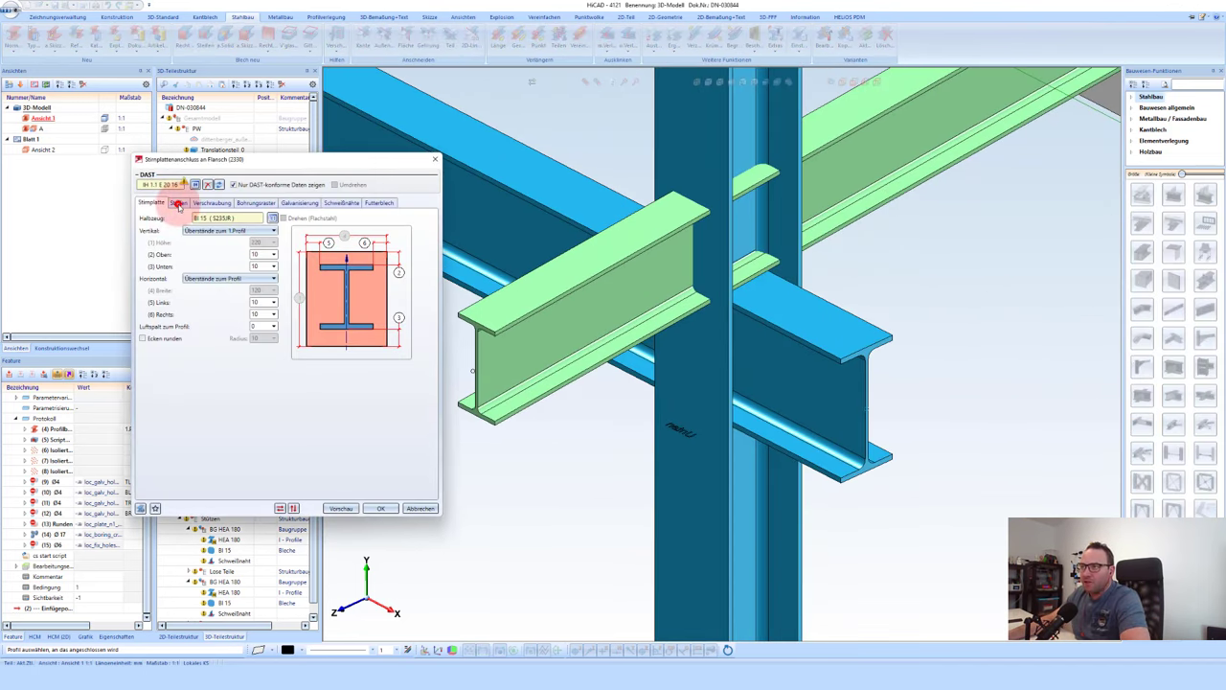
click(178, 203)
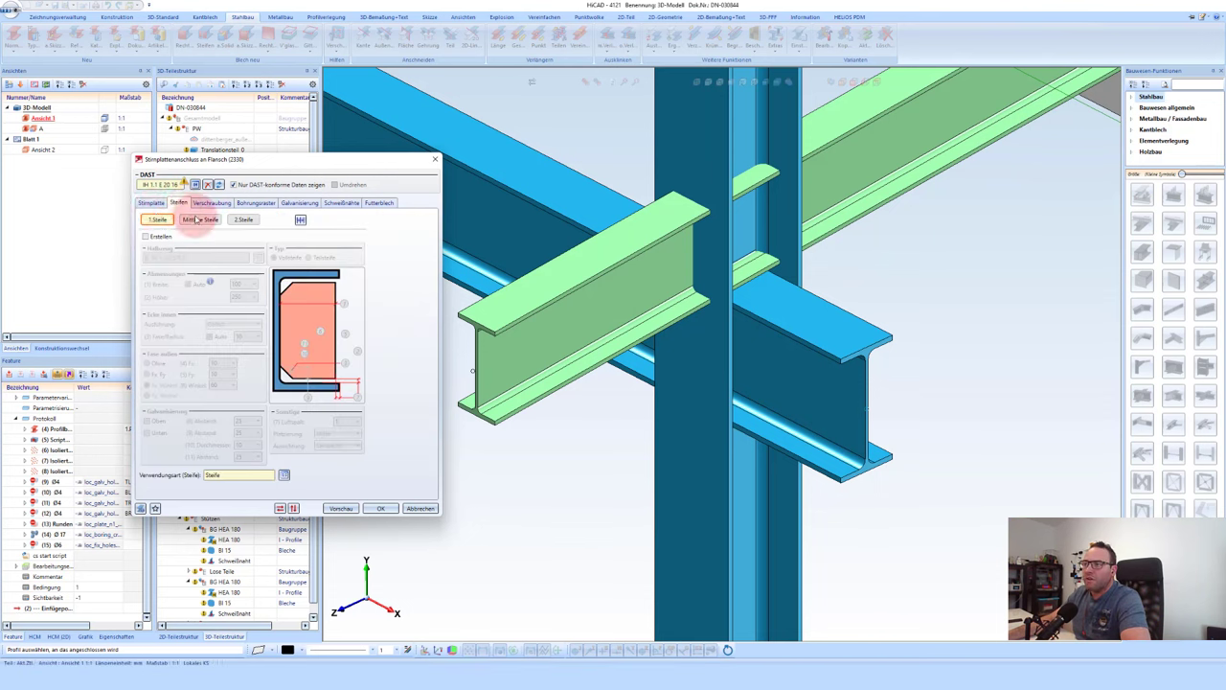
click(208, 223)
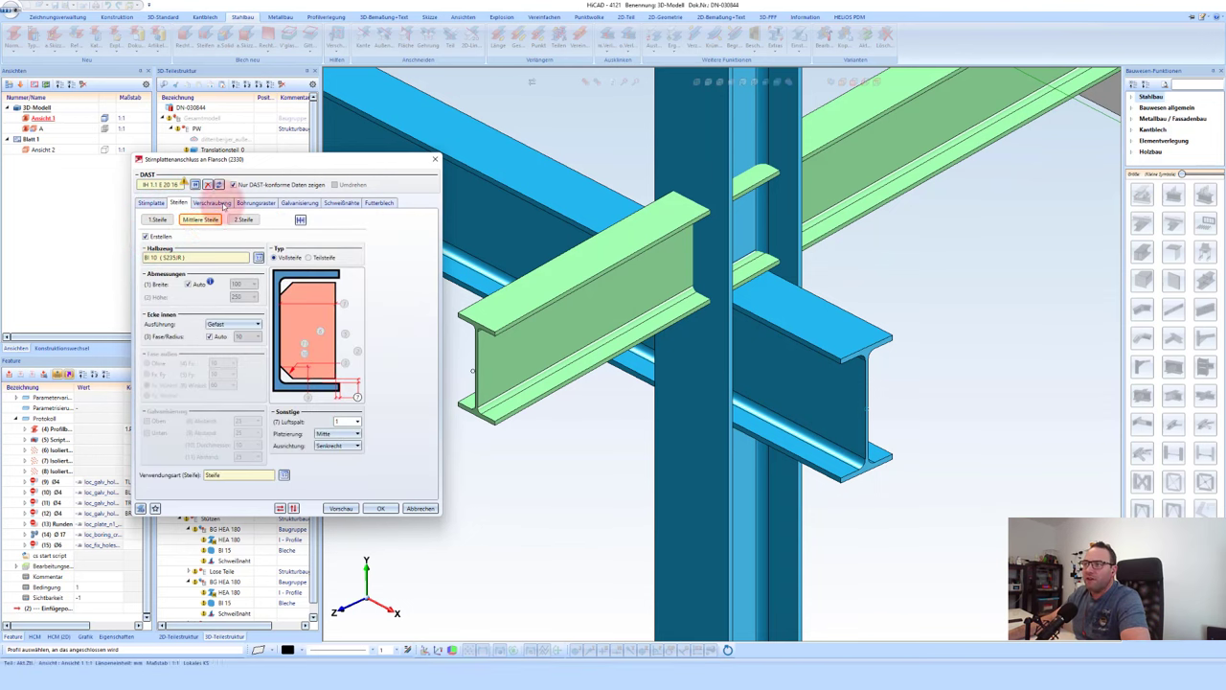
click(208, 204)
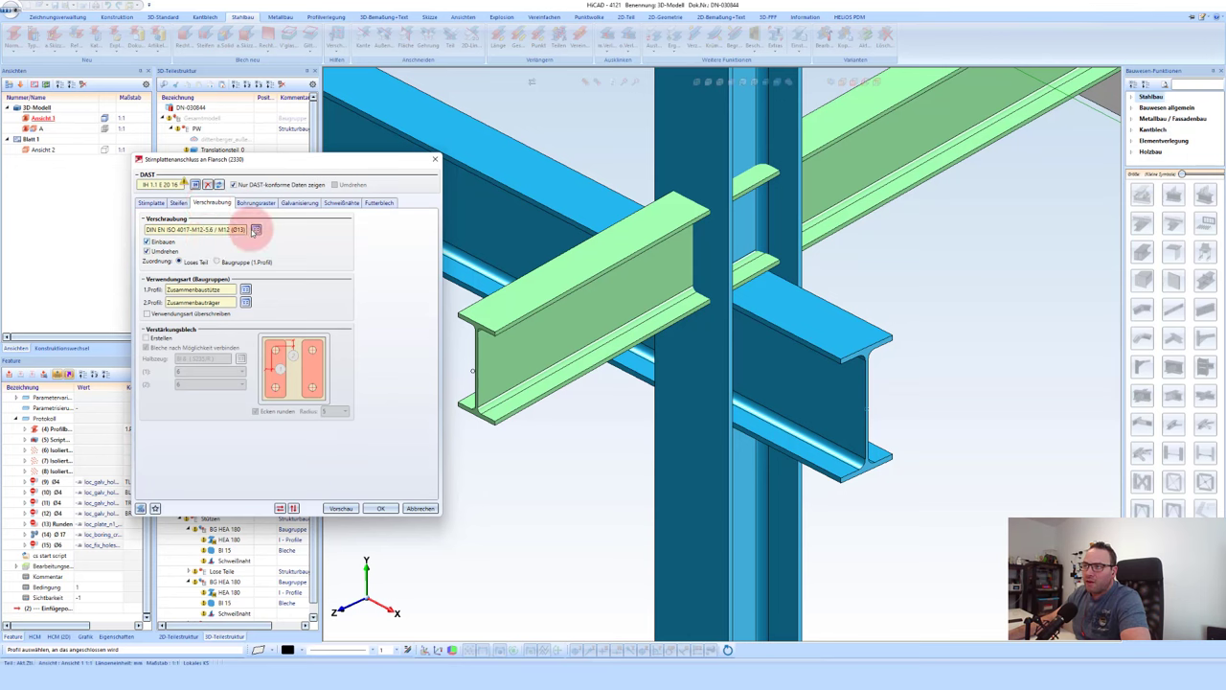
click(251, 230)
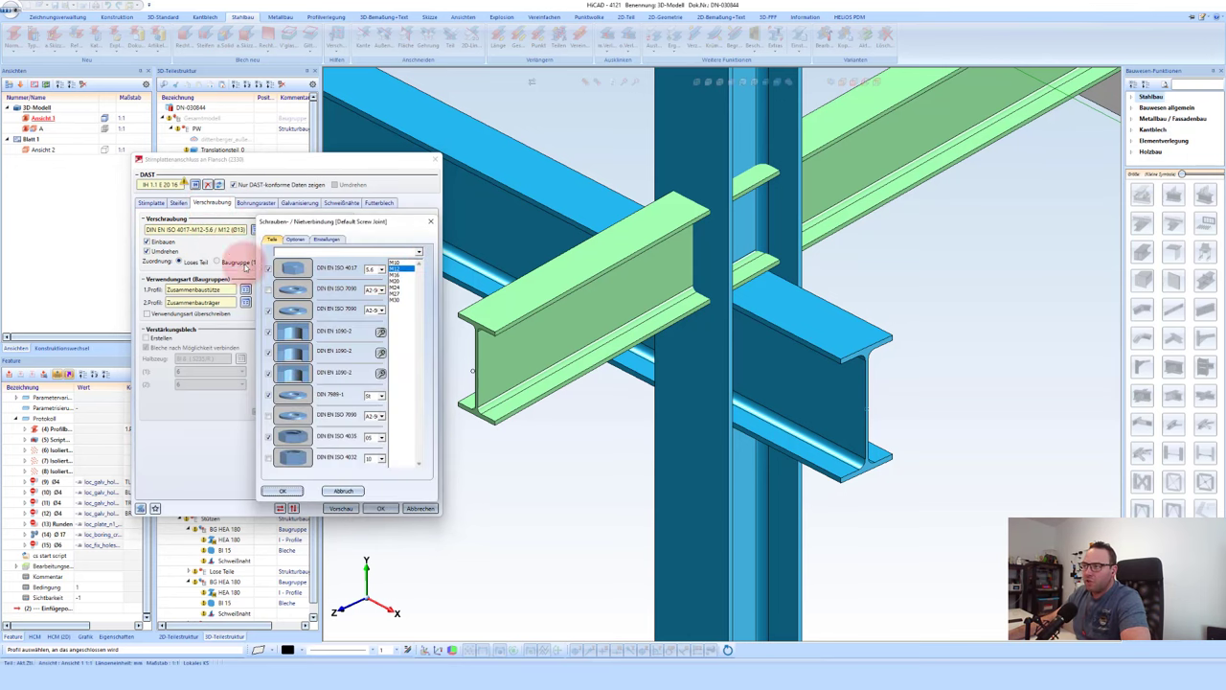
click(395, 275)
click(283, 490)
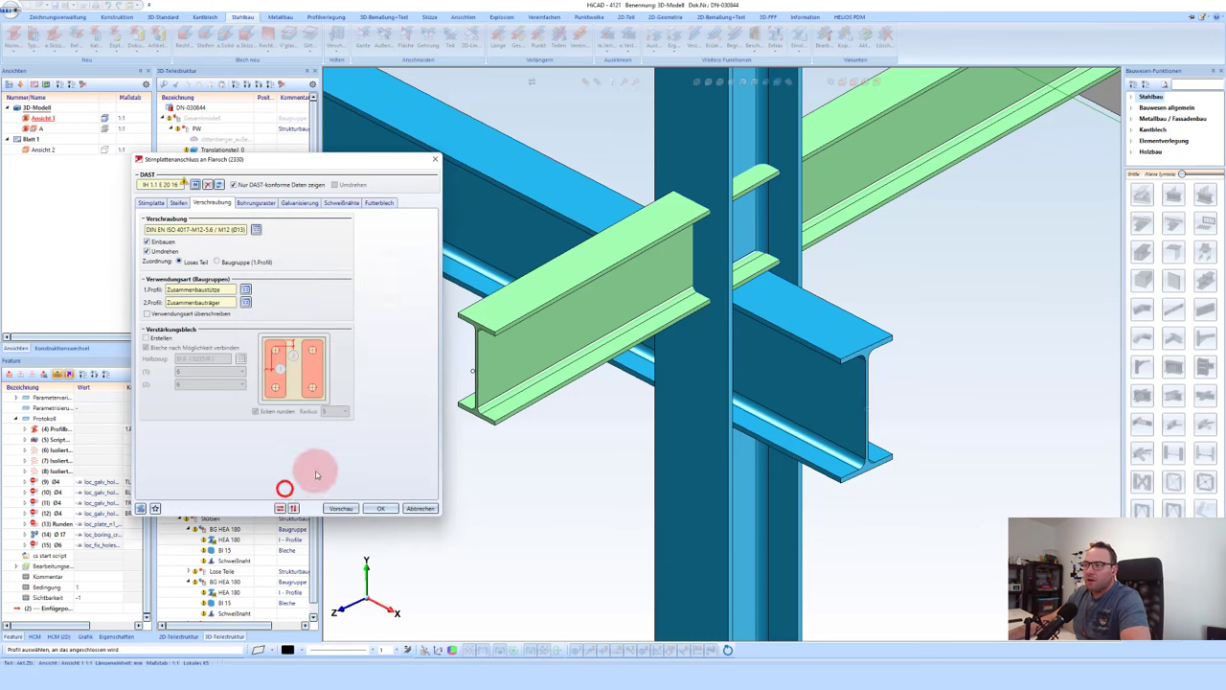
Step: Set the vertical bolt spacing to 68 by measuring it on the model, then confirm
click(256, 203)
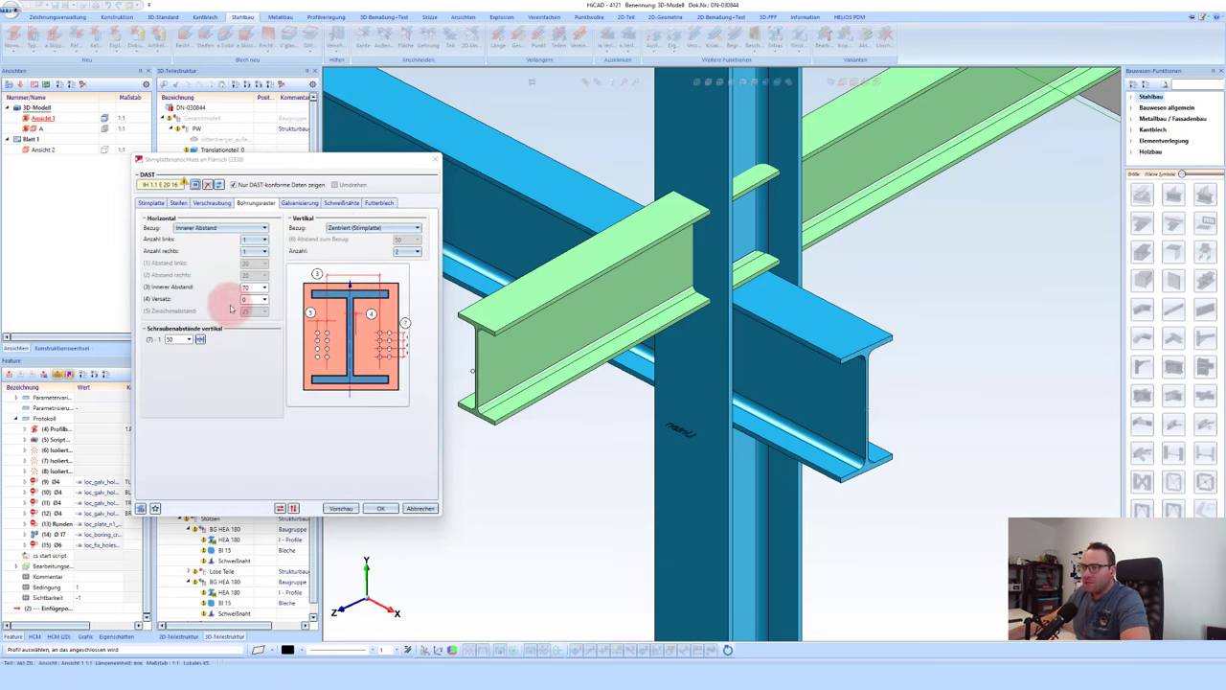
click(173, 340)
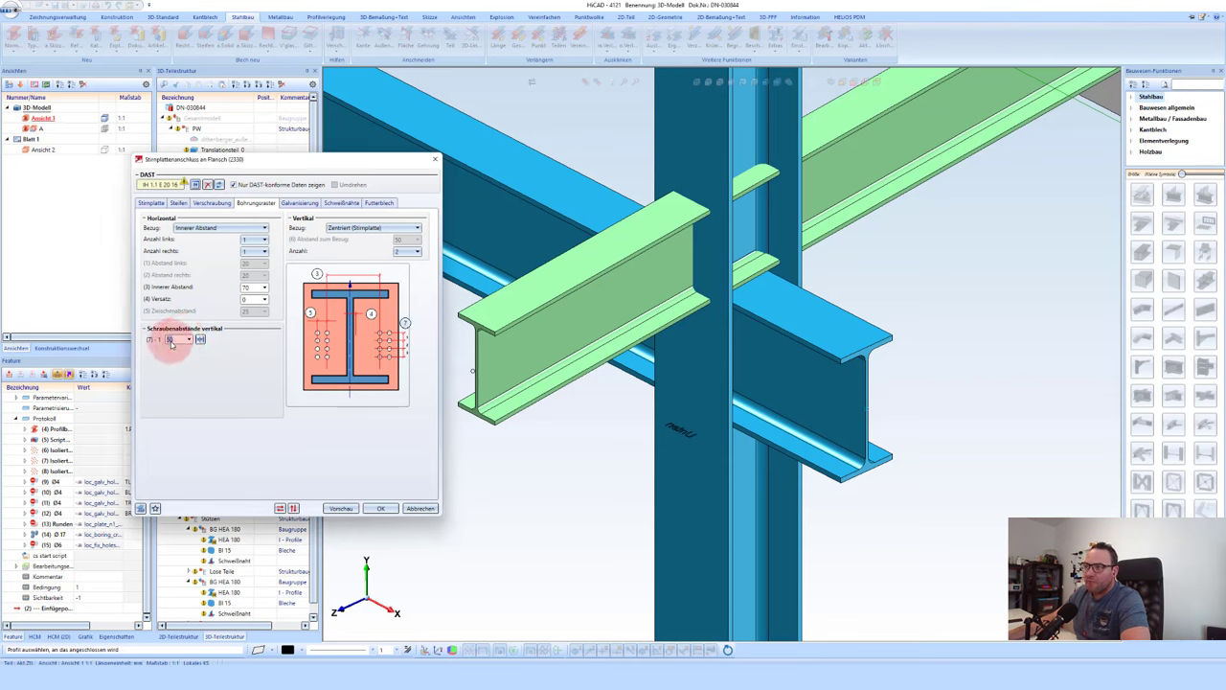
right_click(172, 342)
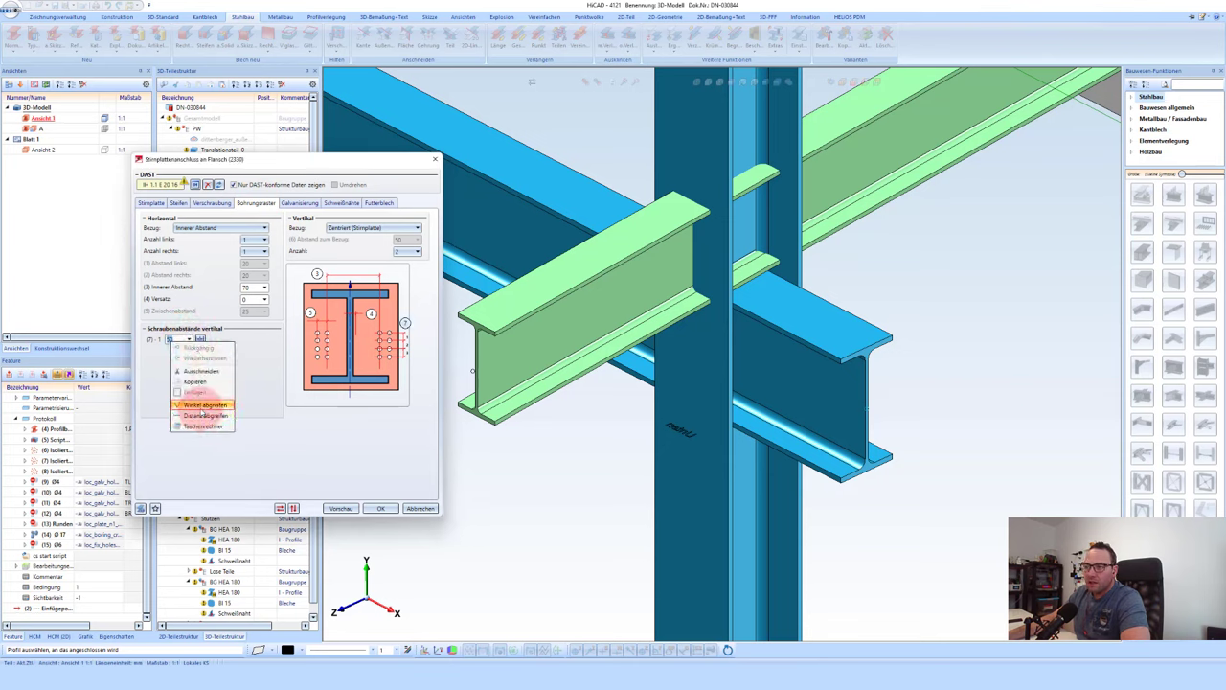
click(204, 415)
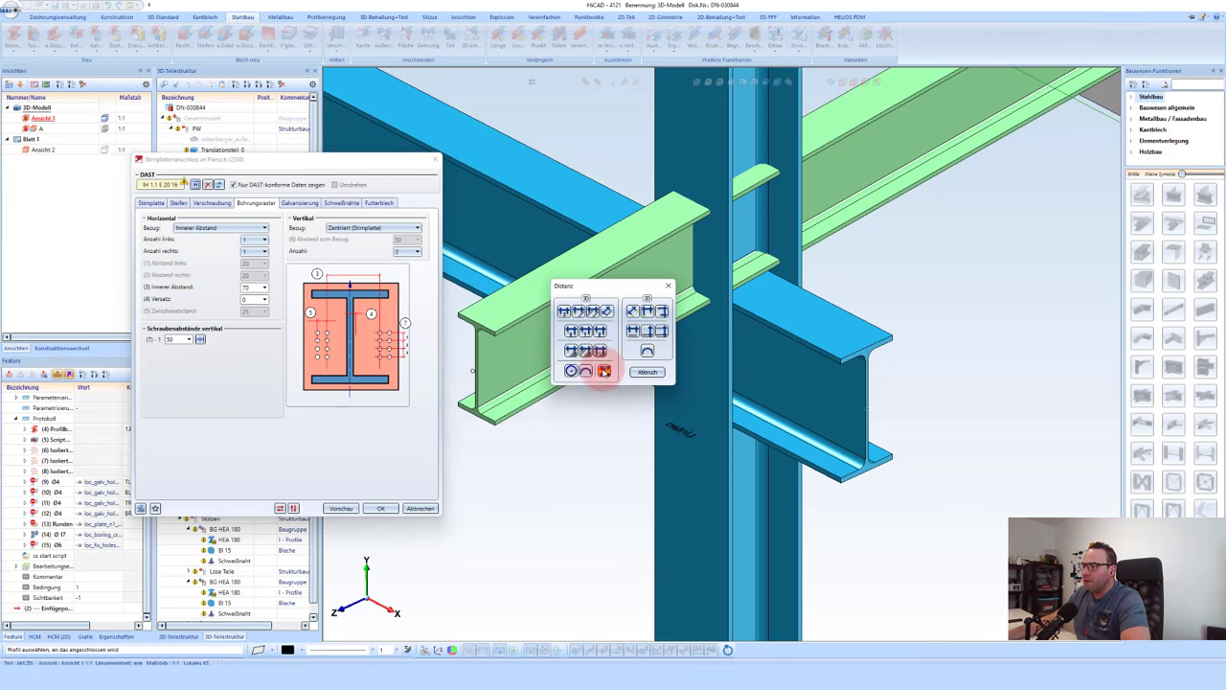
click(603, 371)
click(870, 460)
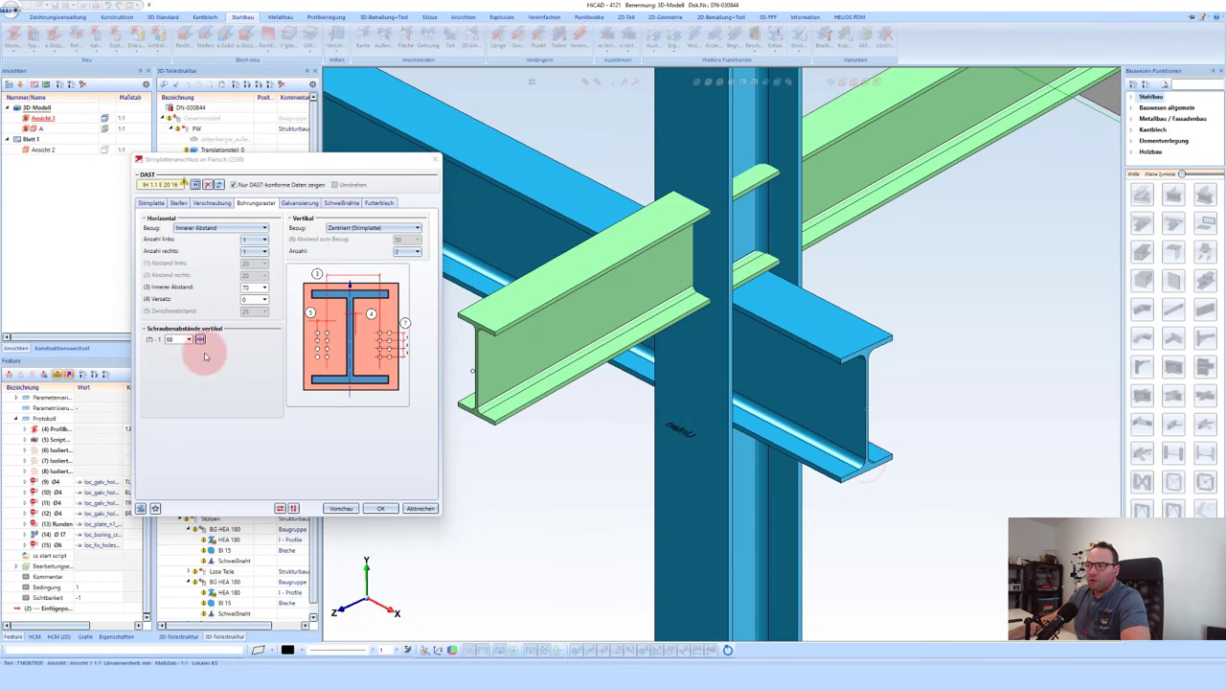
double_click(179, 339)
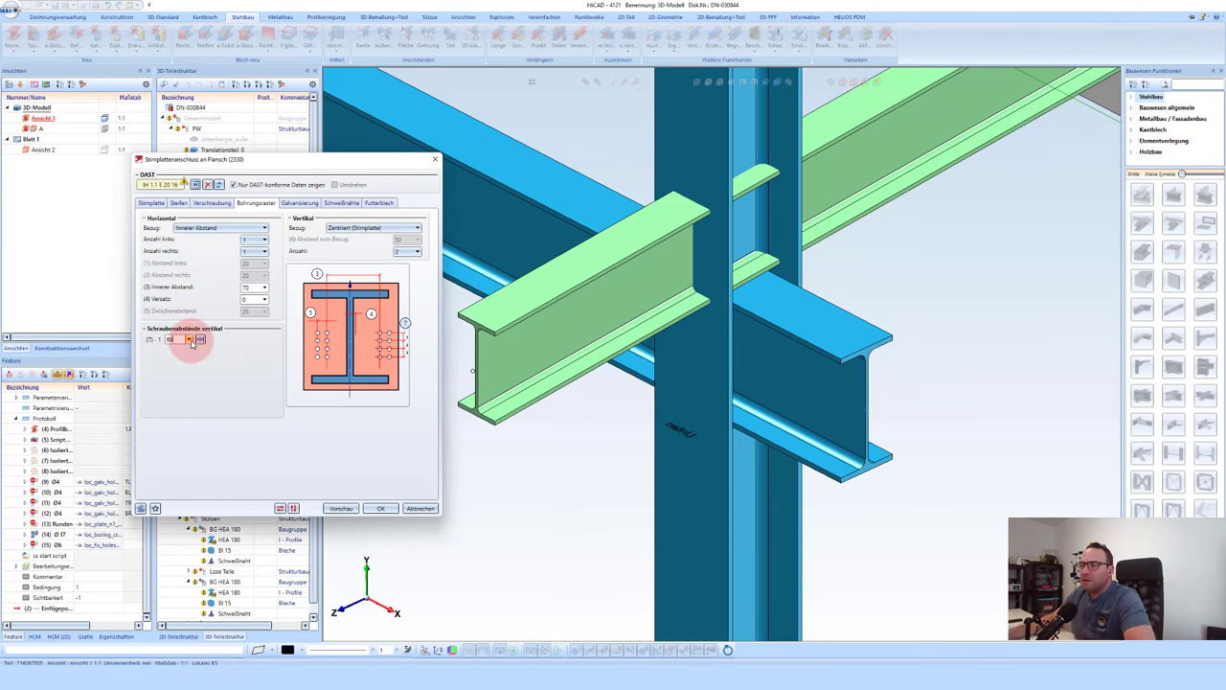
click(381, 509)
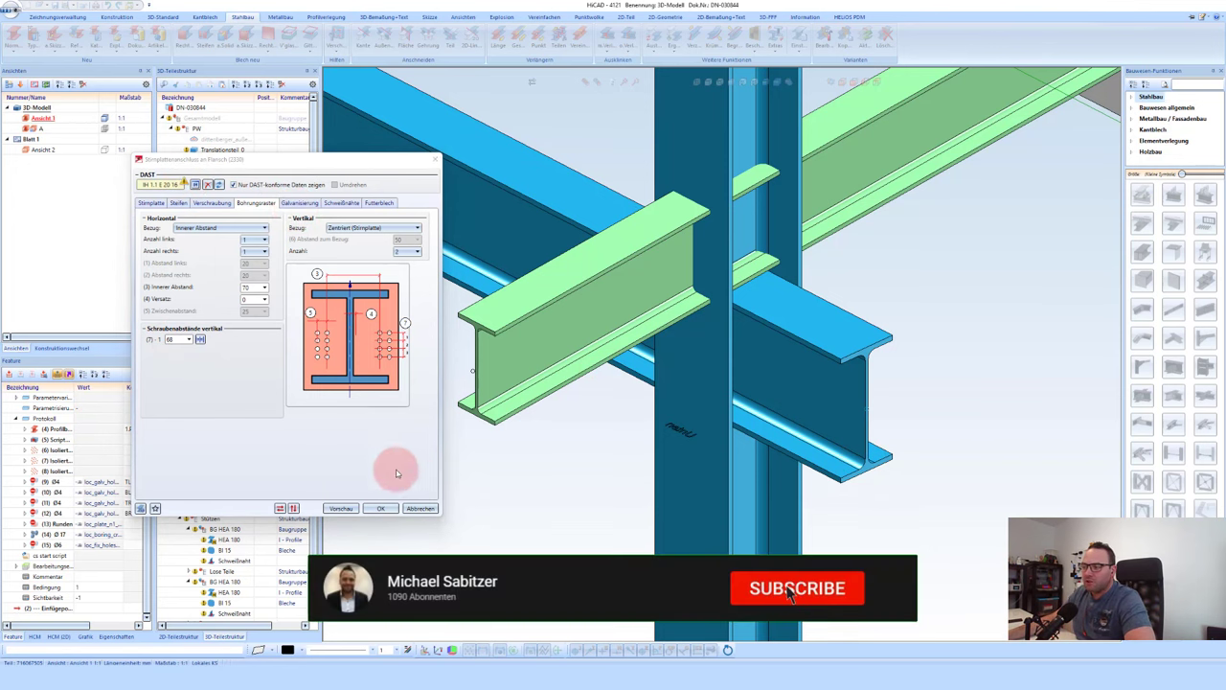
click(380, 508)
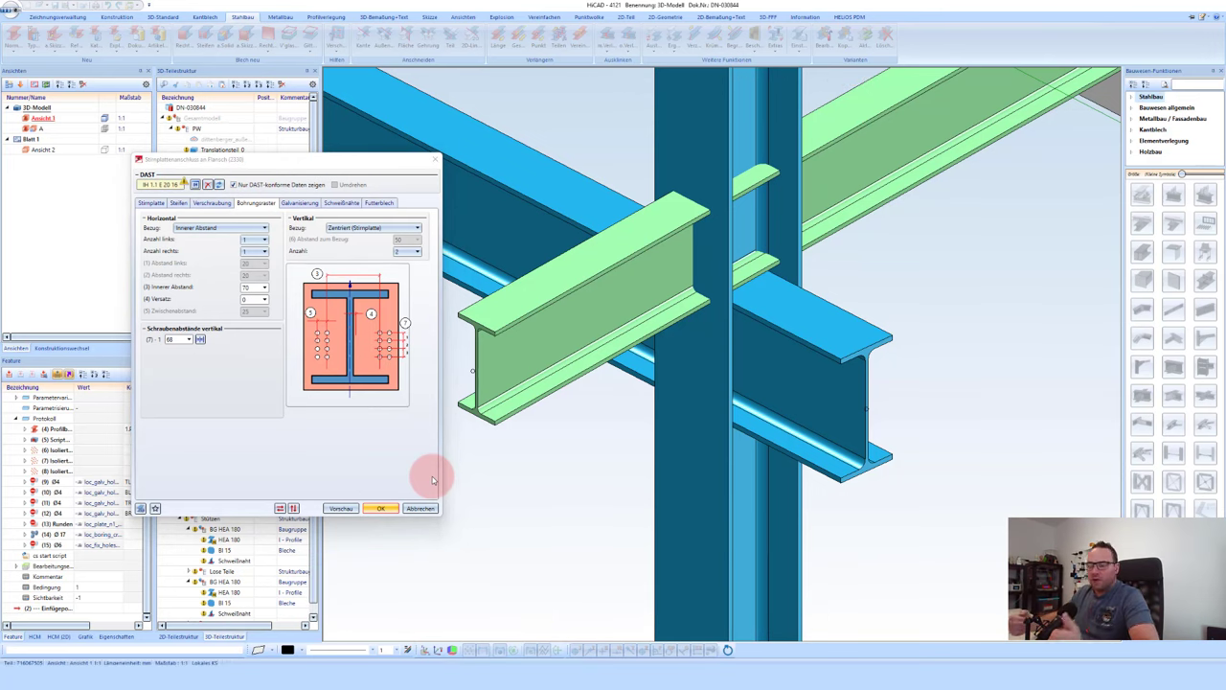
click(667, 473)
scroll(740, 422, up, 3)
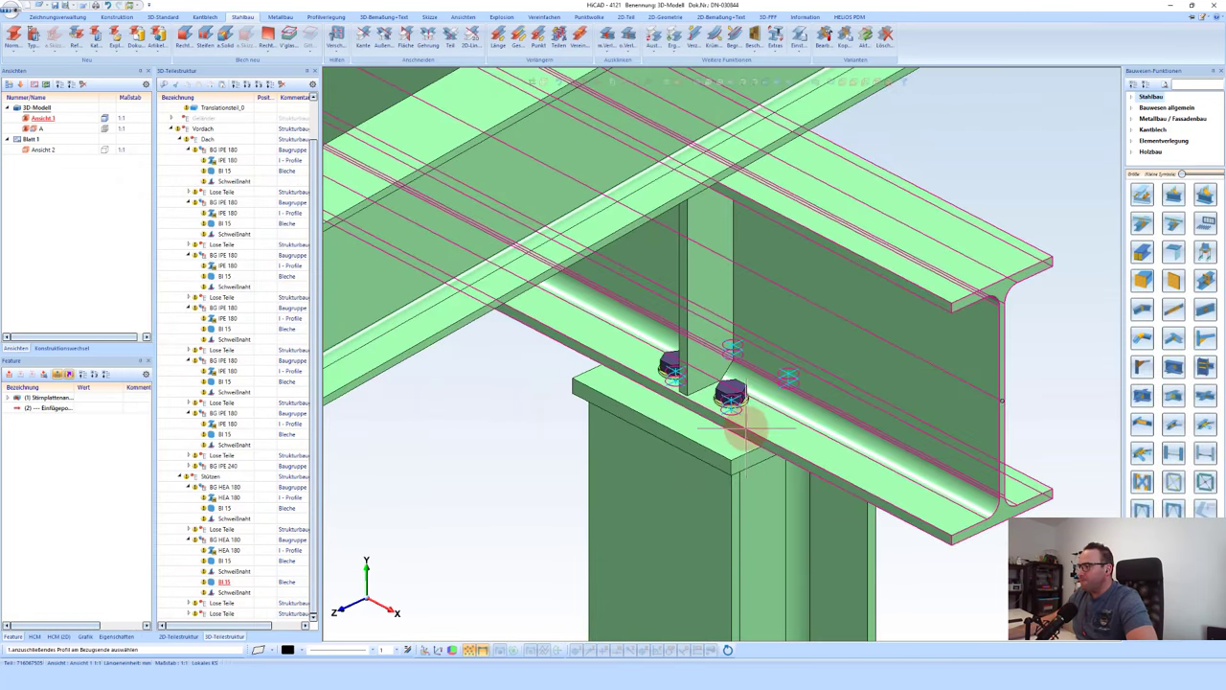
mouse_move(747, 433)
middle_down()
mouse_move(661, 435)
mouse_move(794, 260)
middle_up()
scroll(815, 239, down, 2)
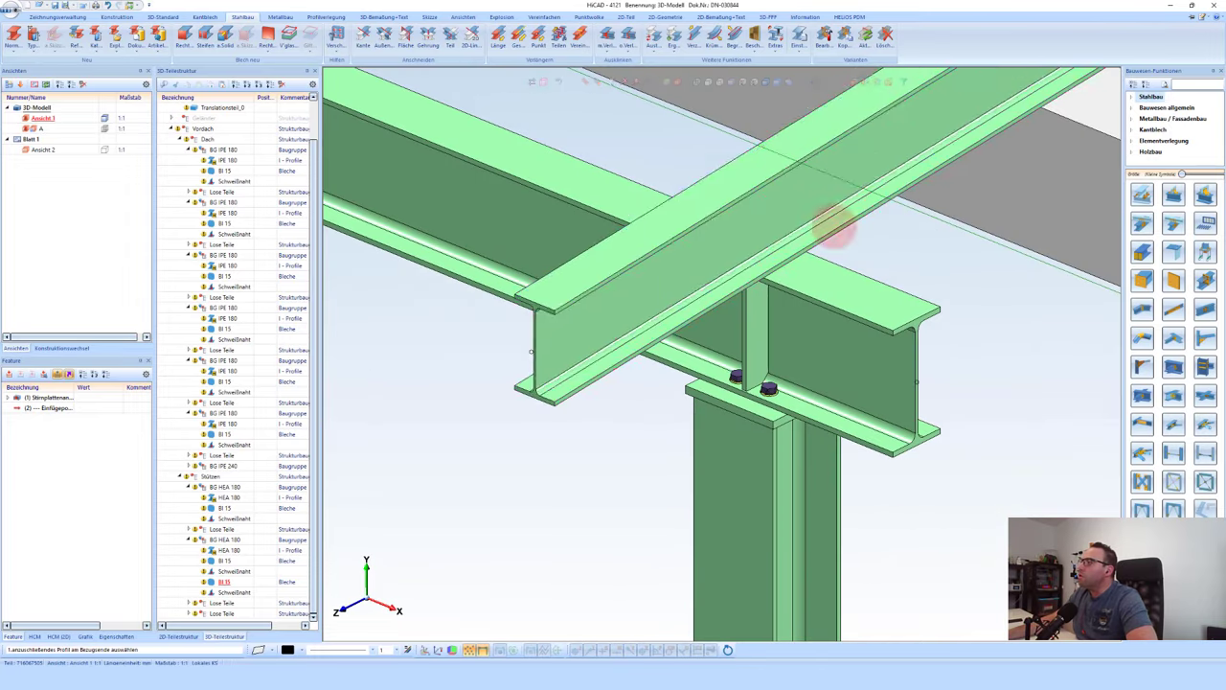
click(845, 39)
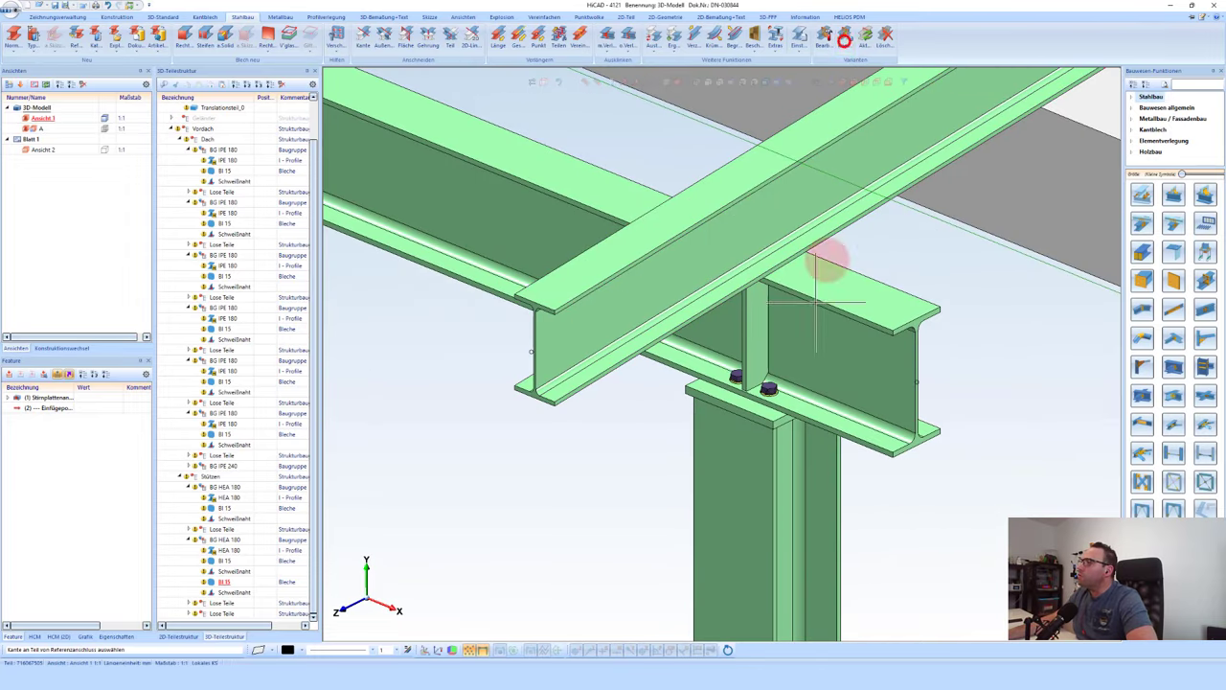
click(733, 403)
scroll(734, 405, down, 3)
scroll(1007, 424, down, 3)
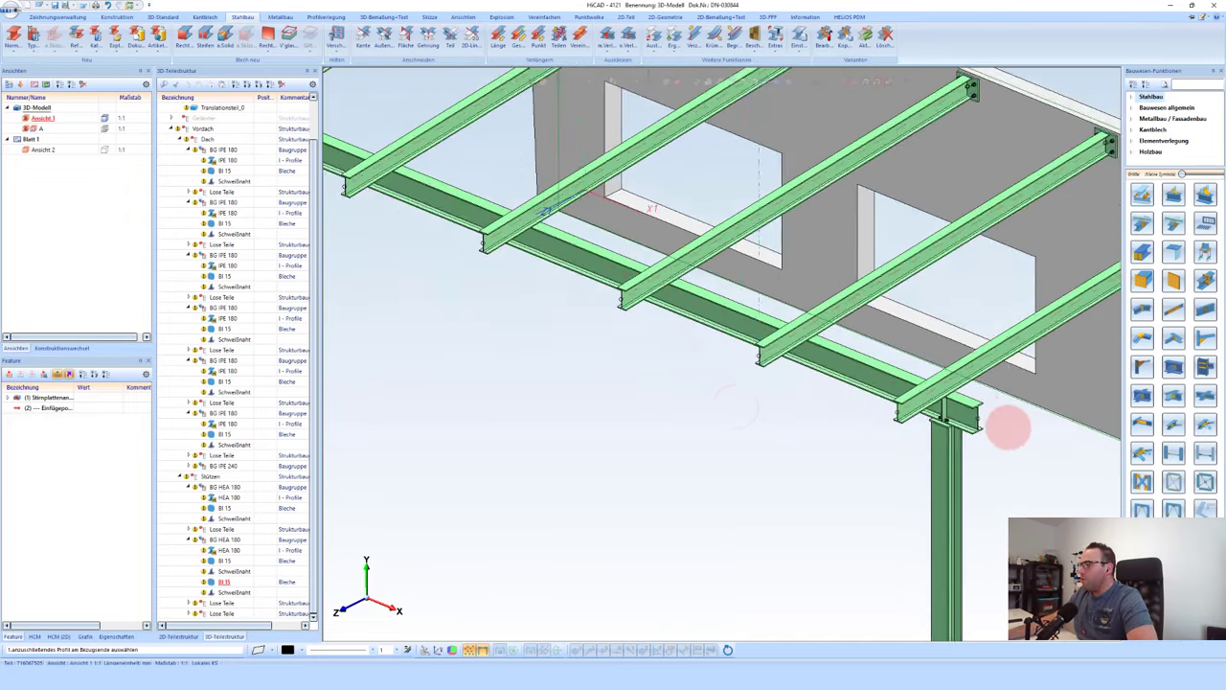
middle_drag(1007, 424, 747, 335)
scroll(624, 244, up, 2)
click(618, 227)
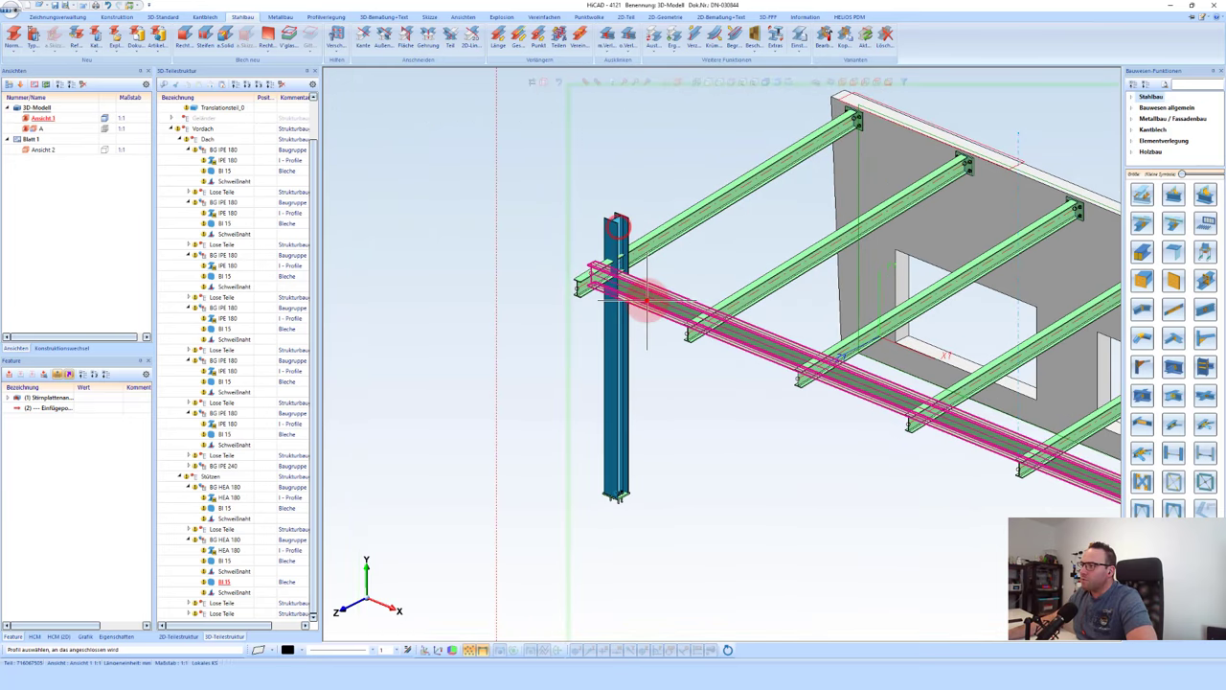
click(646, 300)
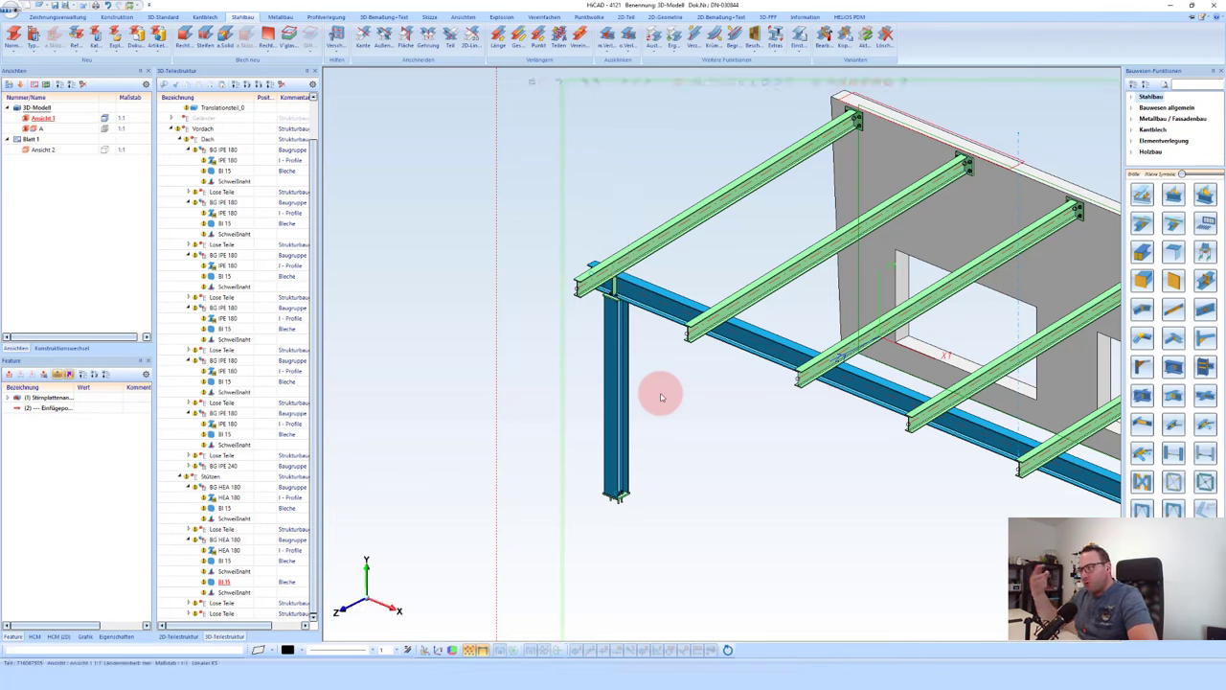
middle_click(724, 430)
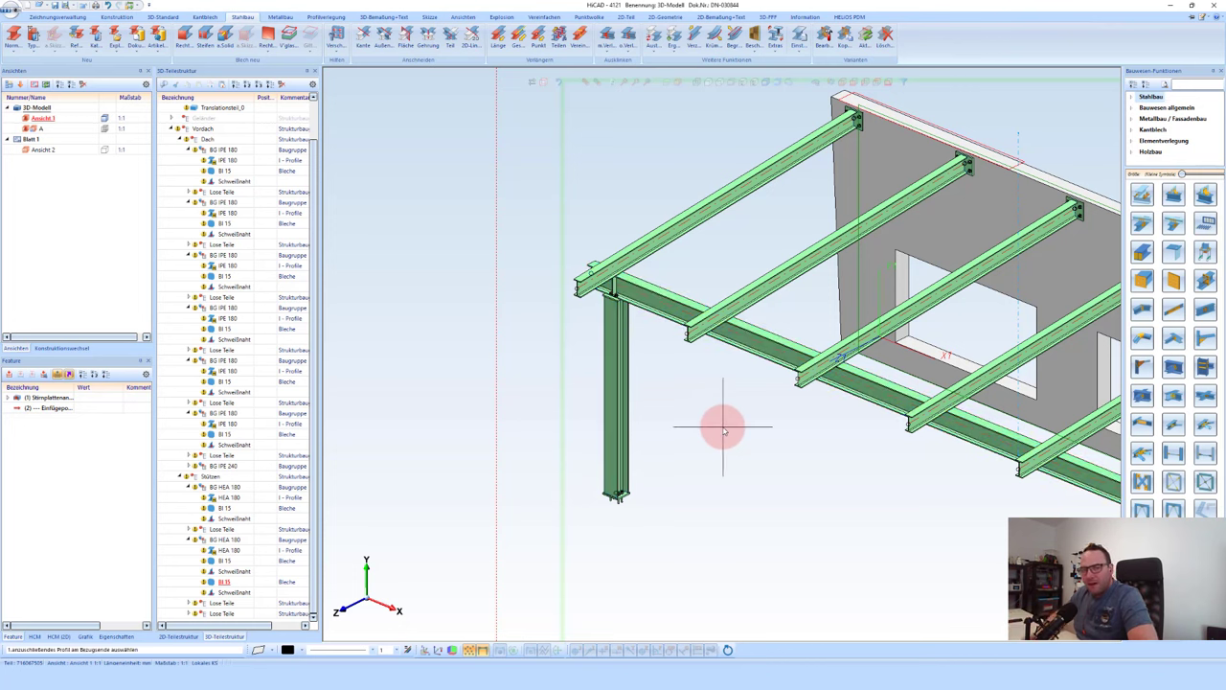
middle_click(720, 407)
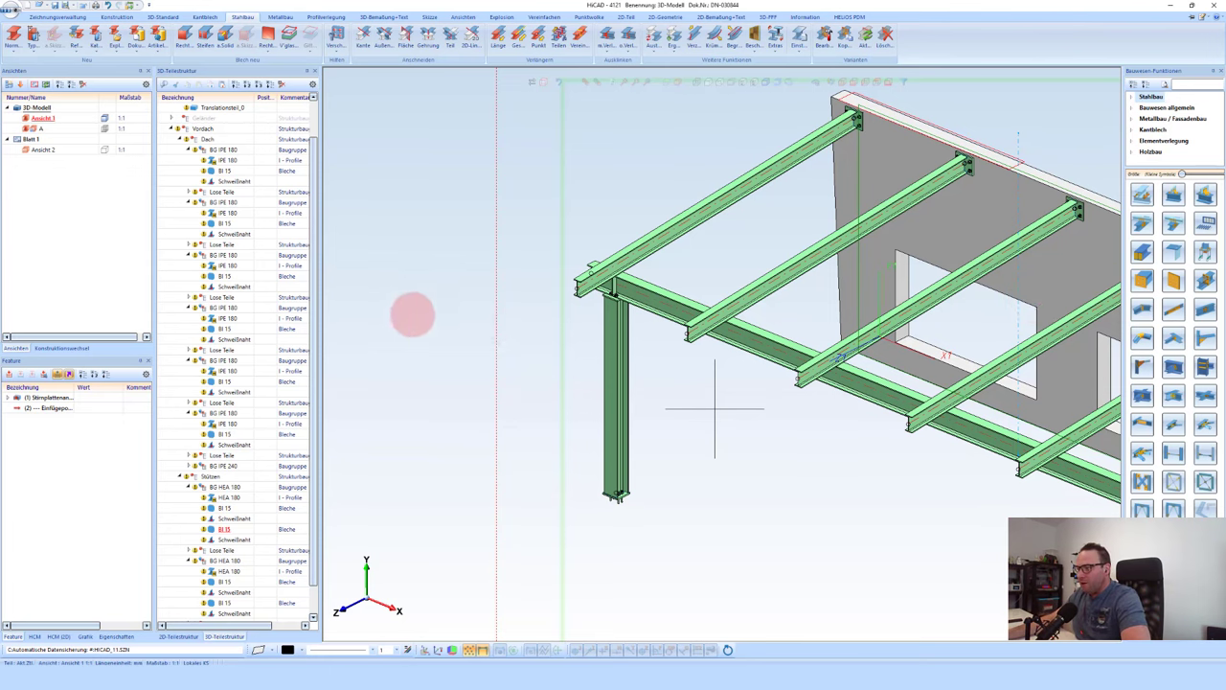
scroll(438, 338, down, 1)
scroll(438, 339, down, 2)
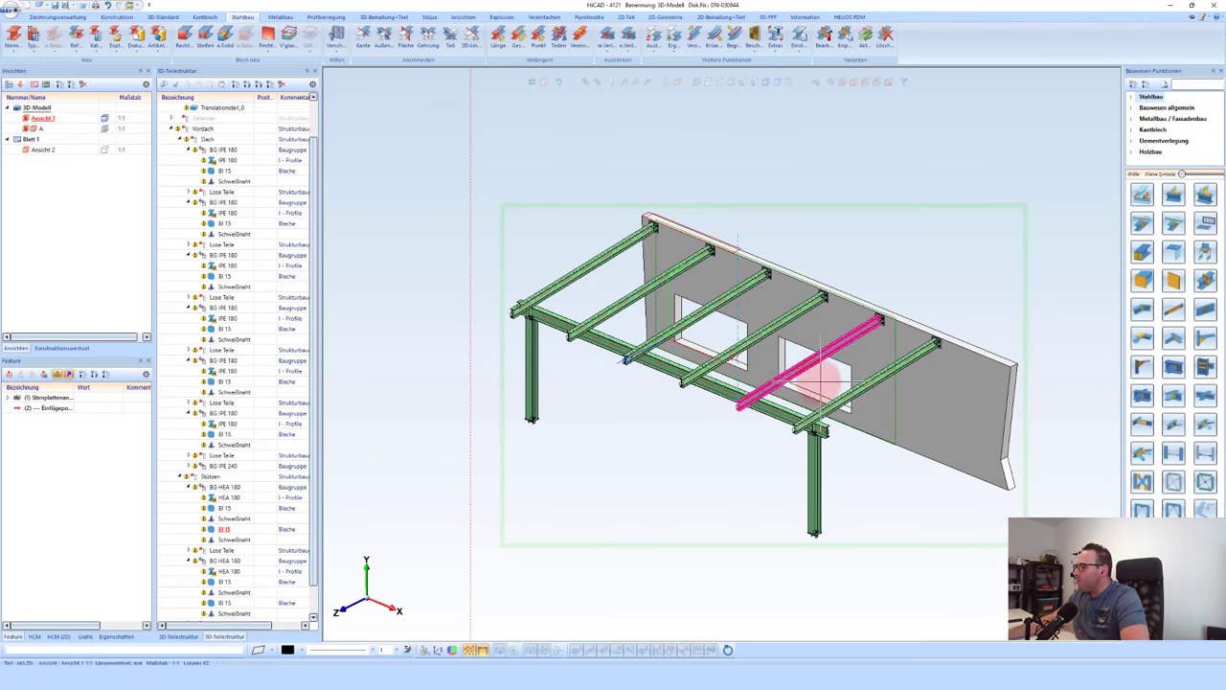
Step: Start a purlin plate connection, picking the main beam then the purlin
click(1142, 194)
click(1146, 222)
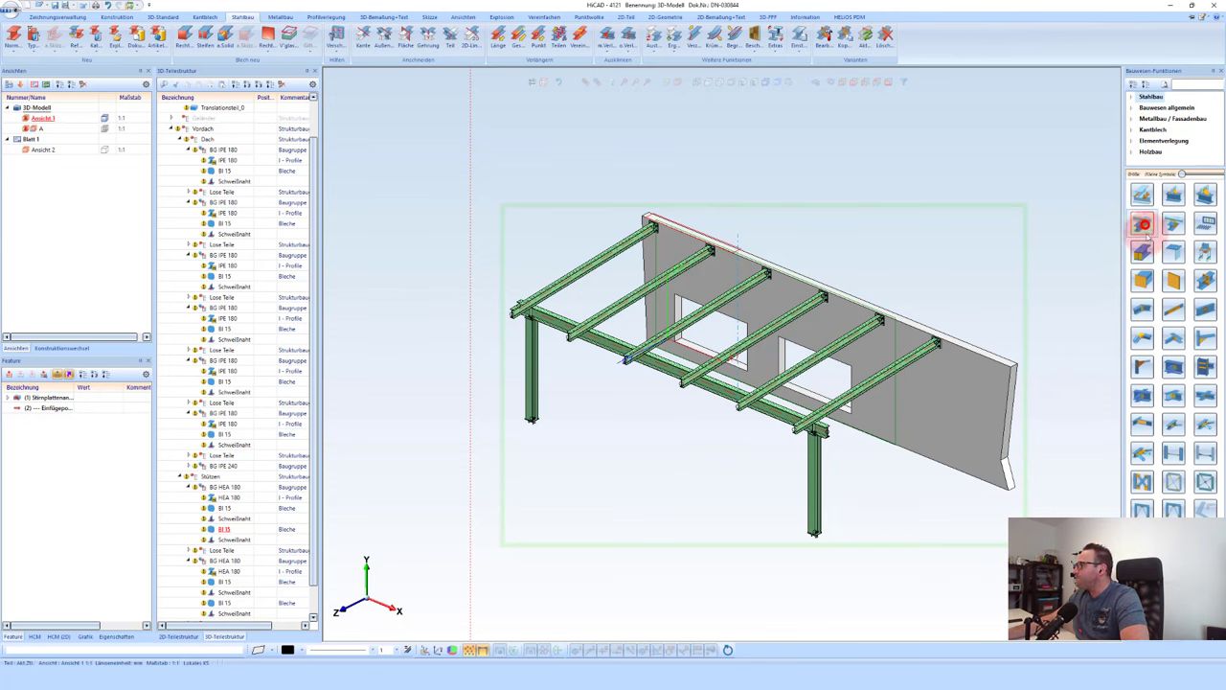
scroll(800, 431, up, 3)
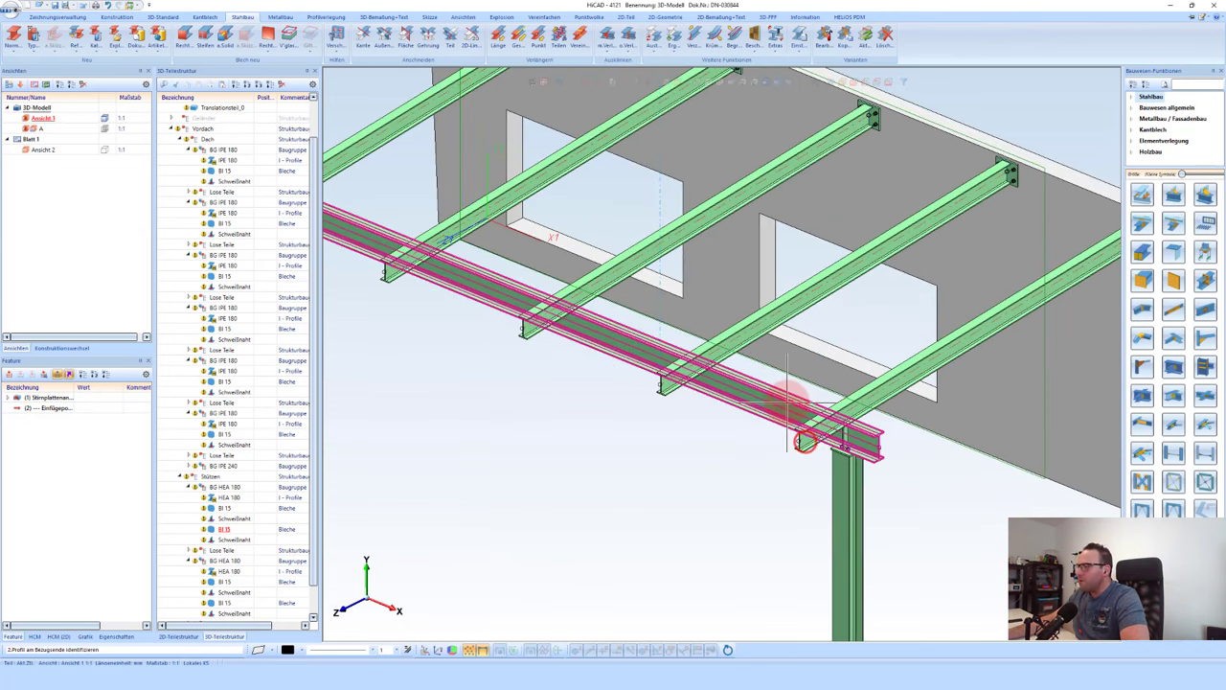
click(801, 439)
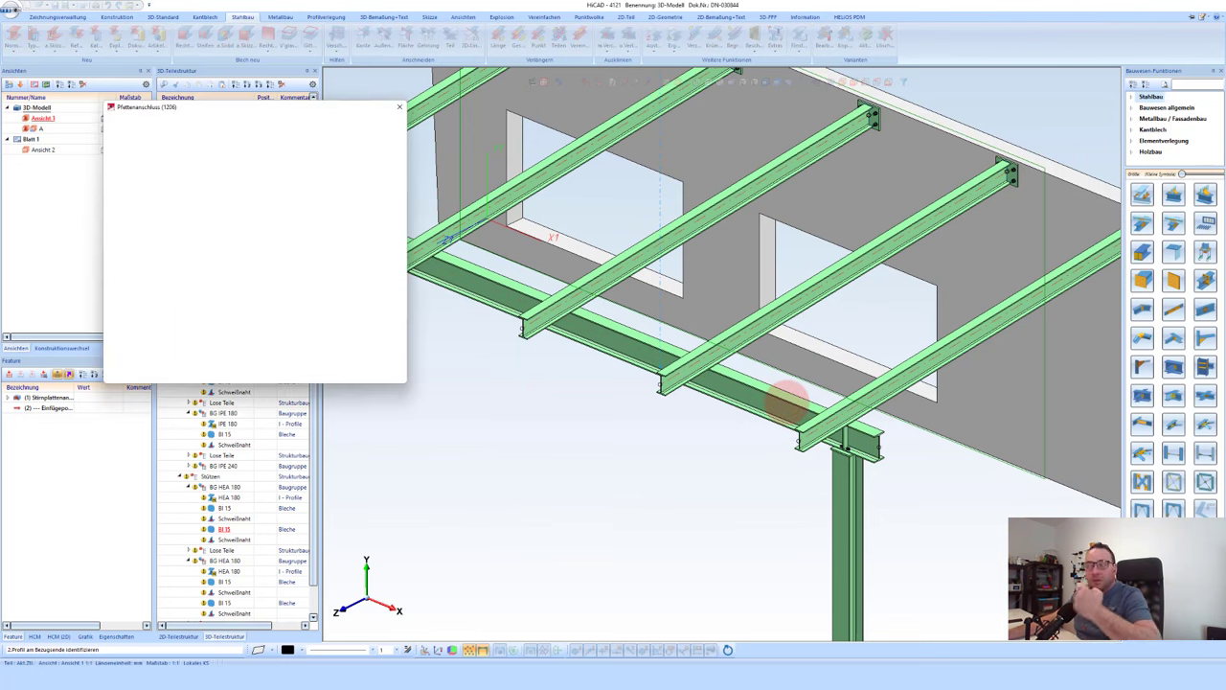
click(186, 132)
Step: Enable the second (middle) stiffener on the Steifen tab and confirm the connection
click(156, 121)
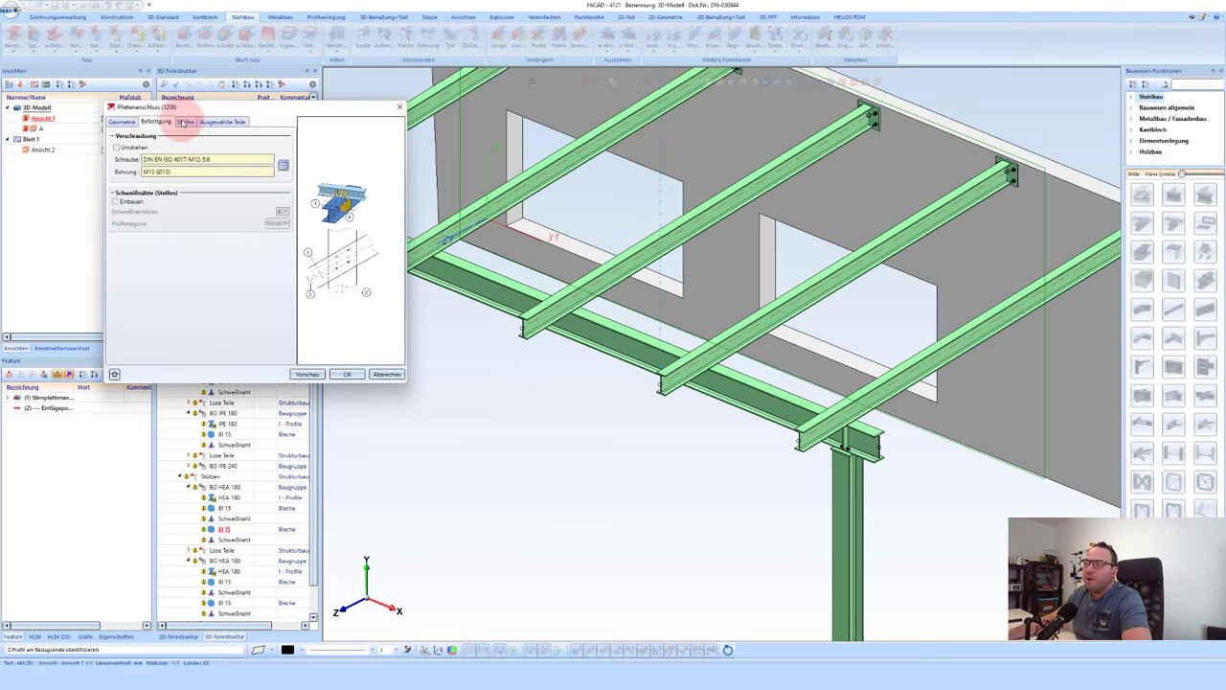
click(184, 121)
click(157, 176)
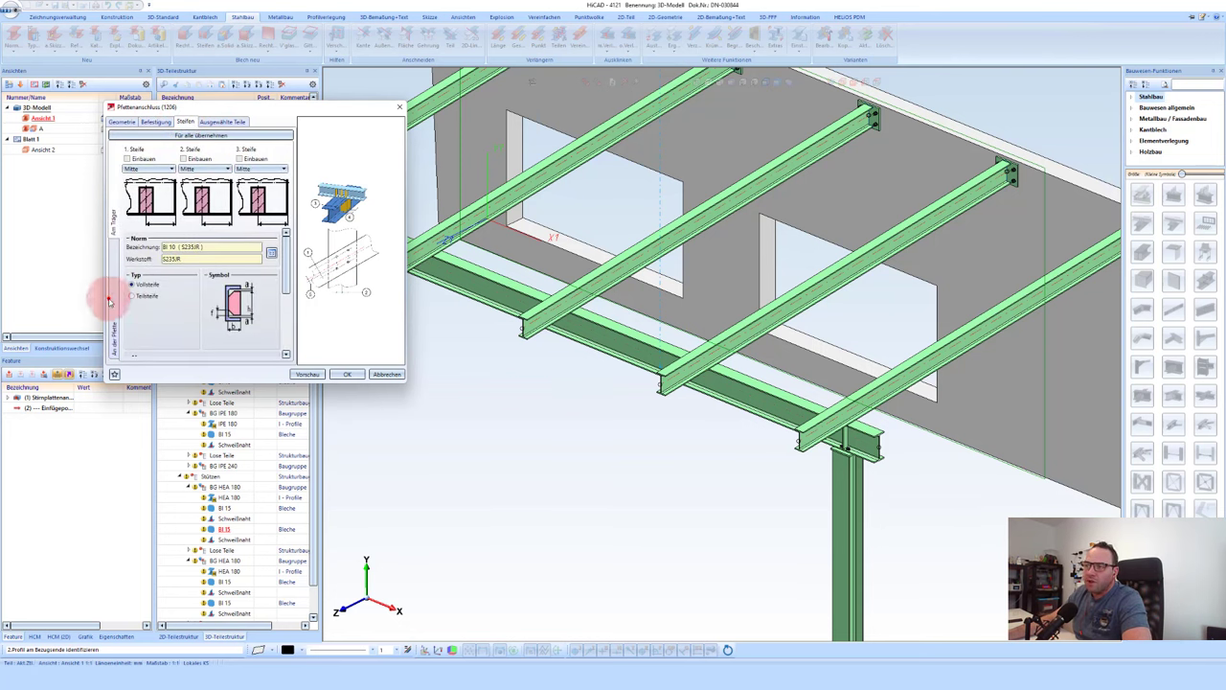
click(184, 158)
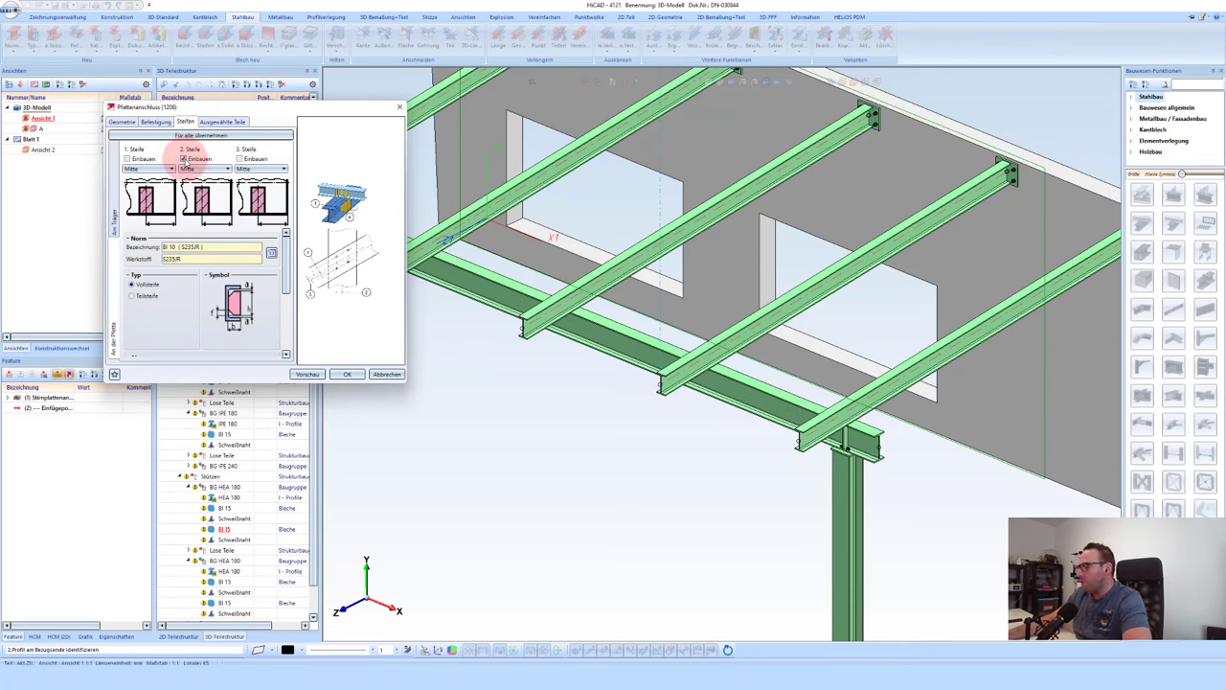
click(334, 372)
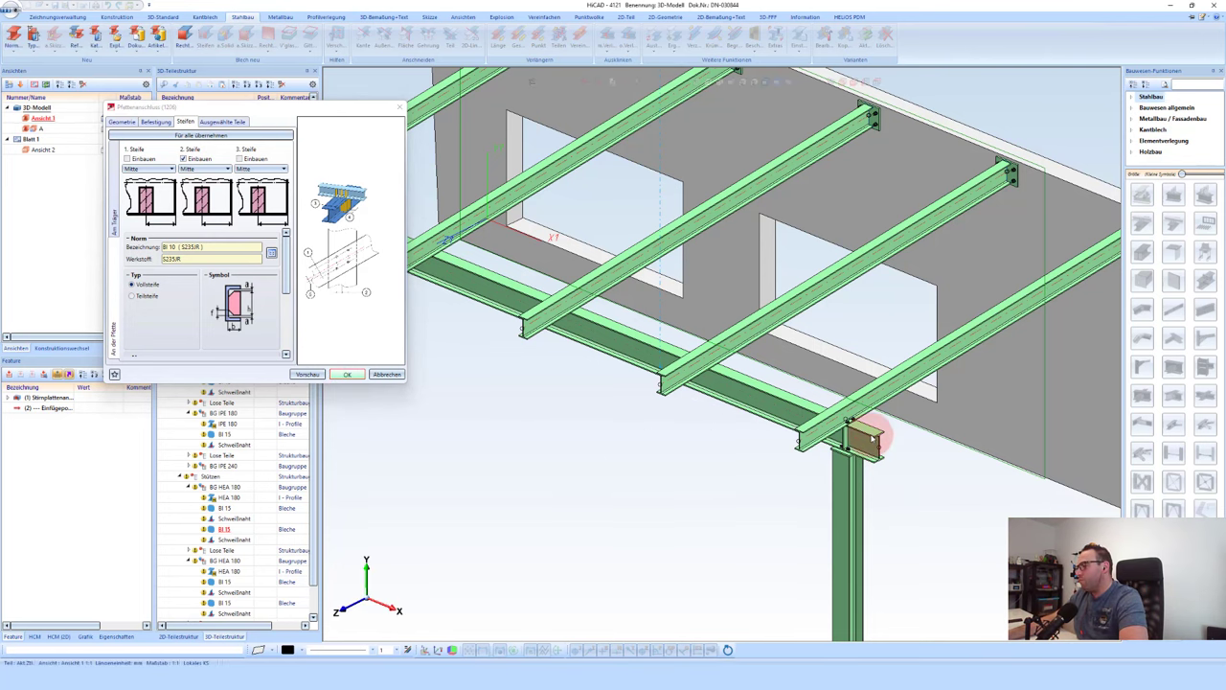
scroll(868, 431, up, 3)
scroll(829, 422, up, 3)
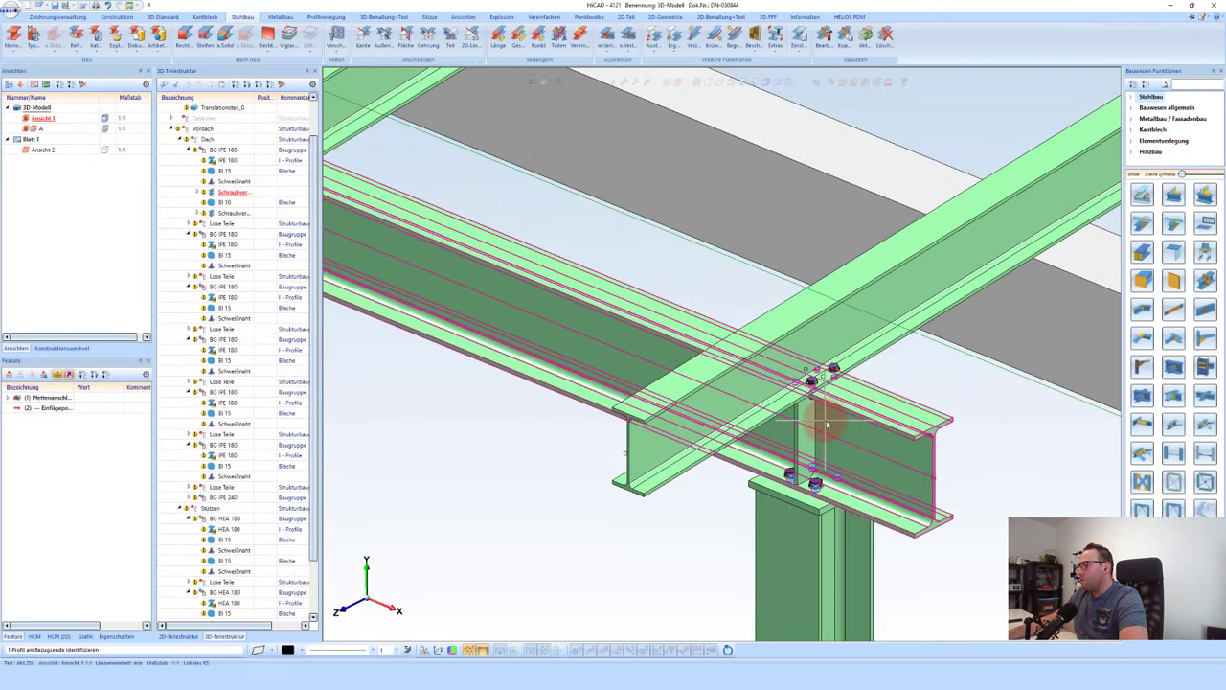
Step: Reopen the Pfettenanschluss connection settings from the feature history
middle_drag(828, 422, 934, 412)
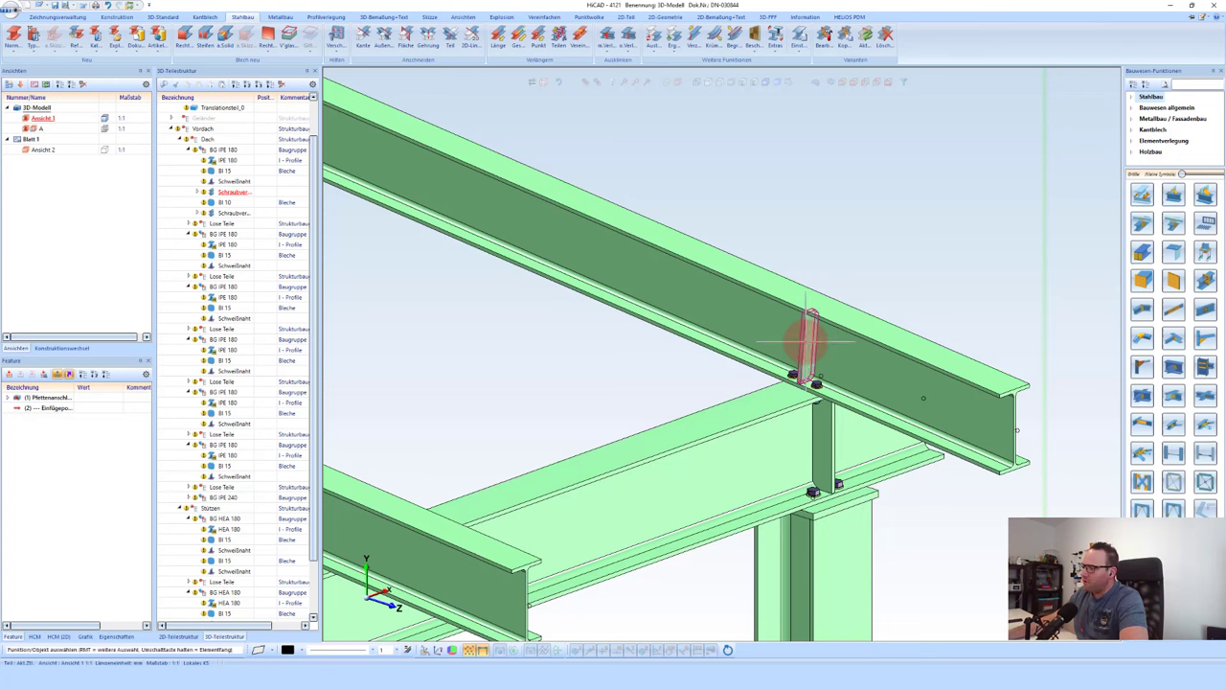
click(810, 342)
click(54, 397)
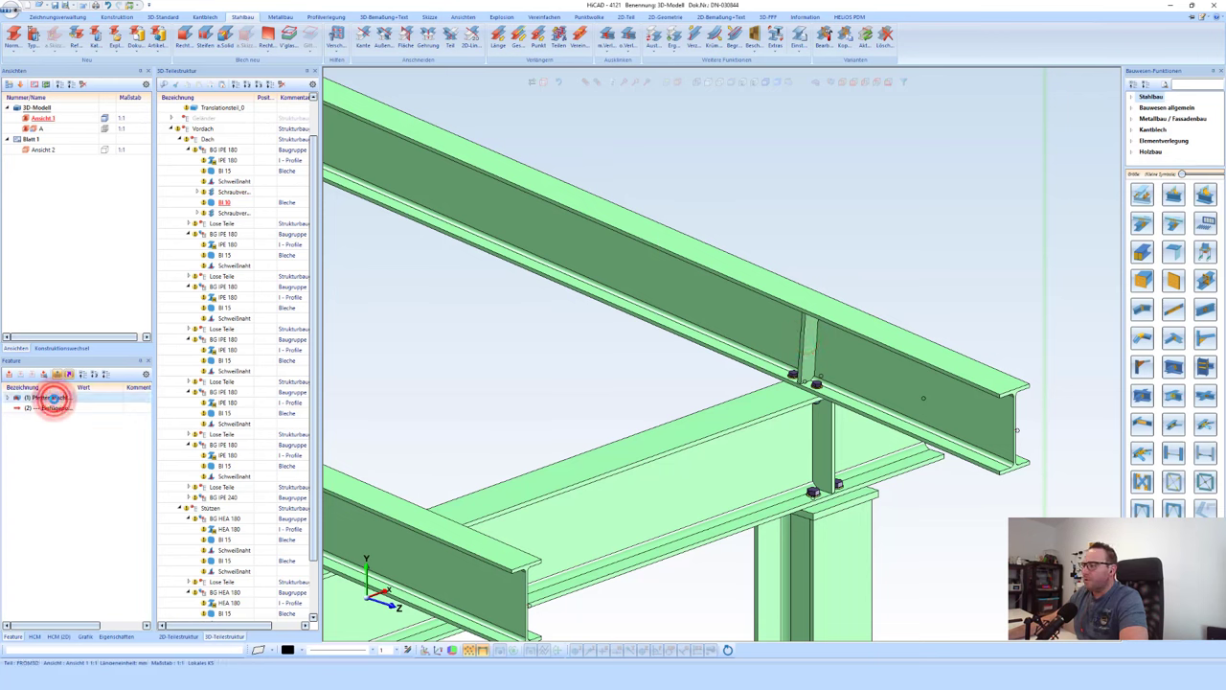
double_click(55, 398)
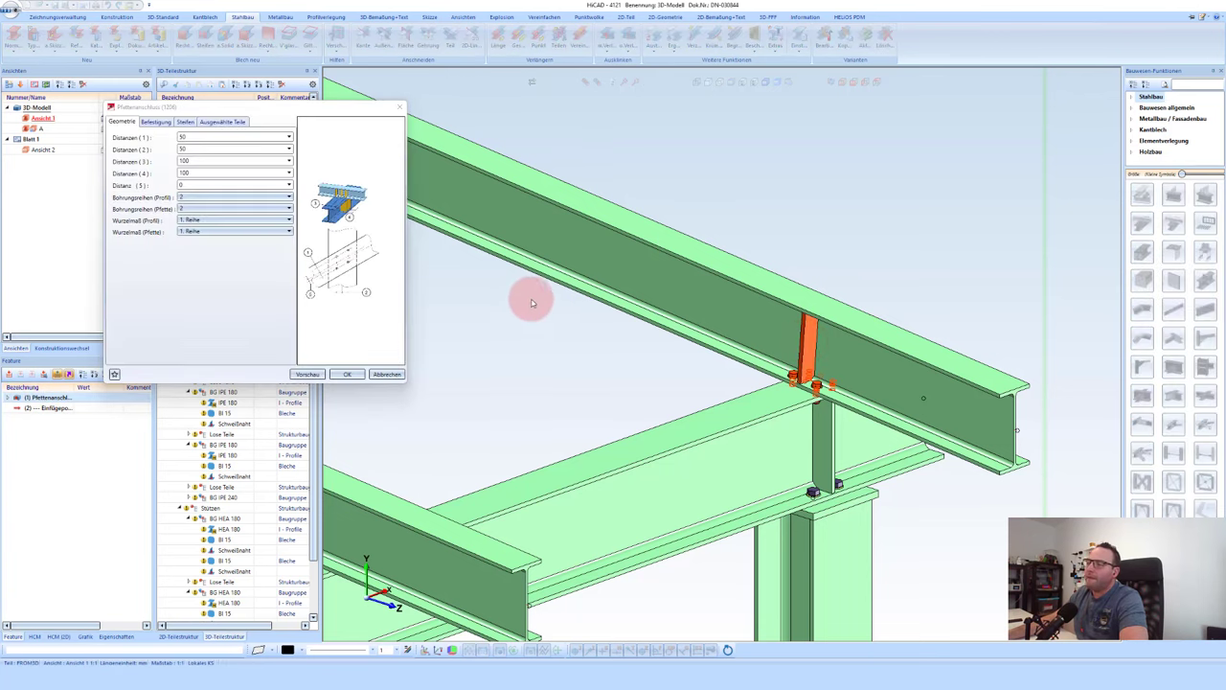
Step: Untick Einbauen for the second stiffener on the Steifen tab and apply
click(185, 122)
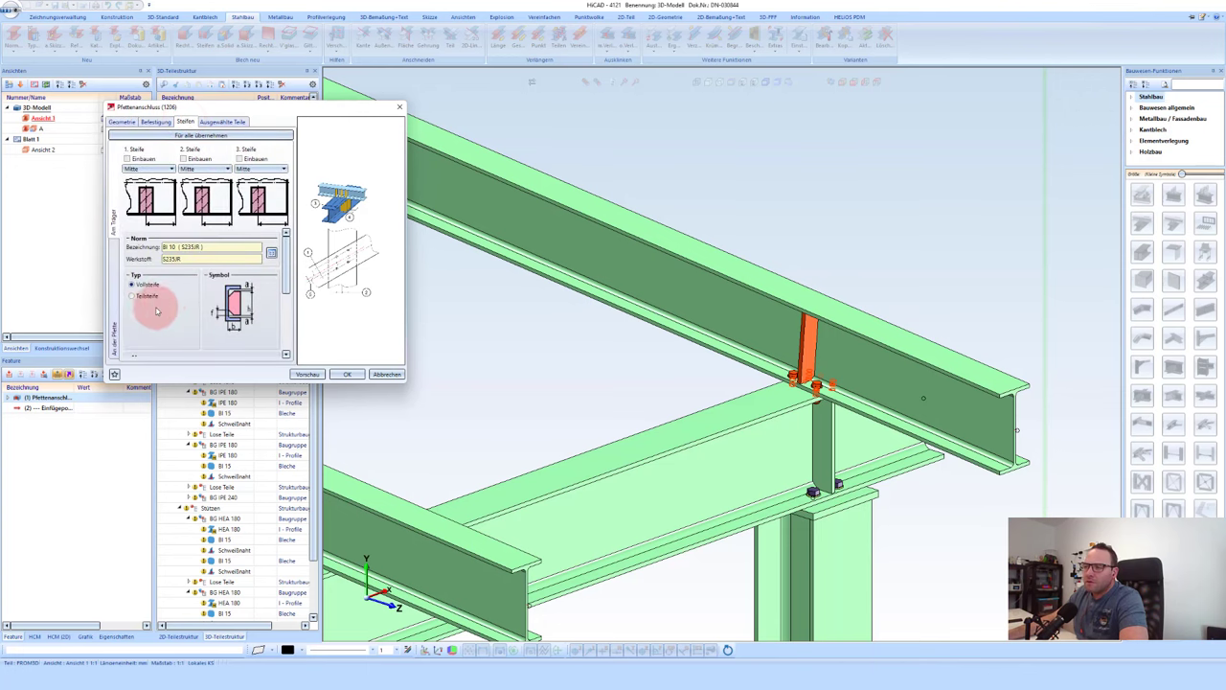
scroll(165, 288, down, 3)
scroll(198, 307, down, 2)
scroll(233, 335, down, 2)
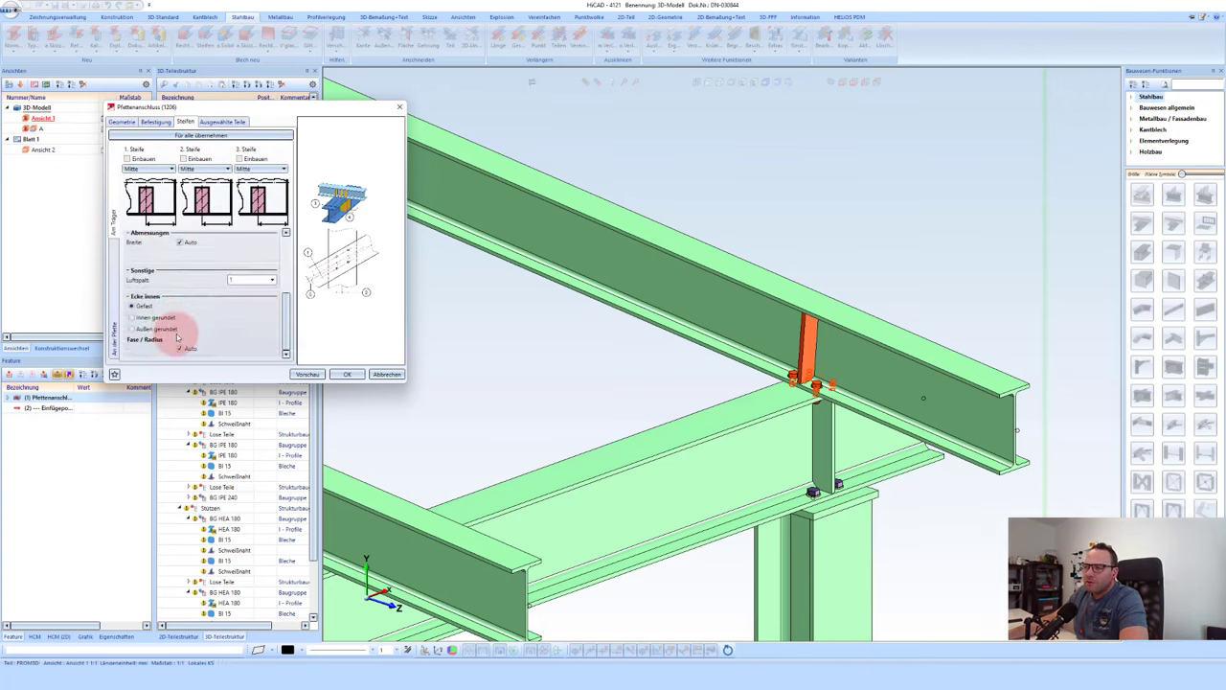
drag(210, 381, 241, 518)
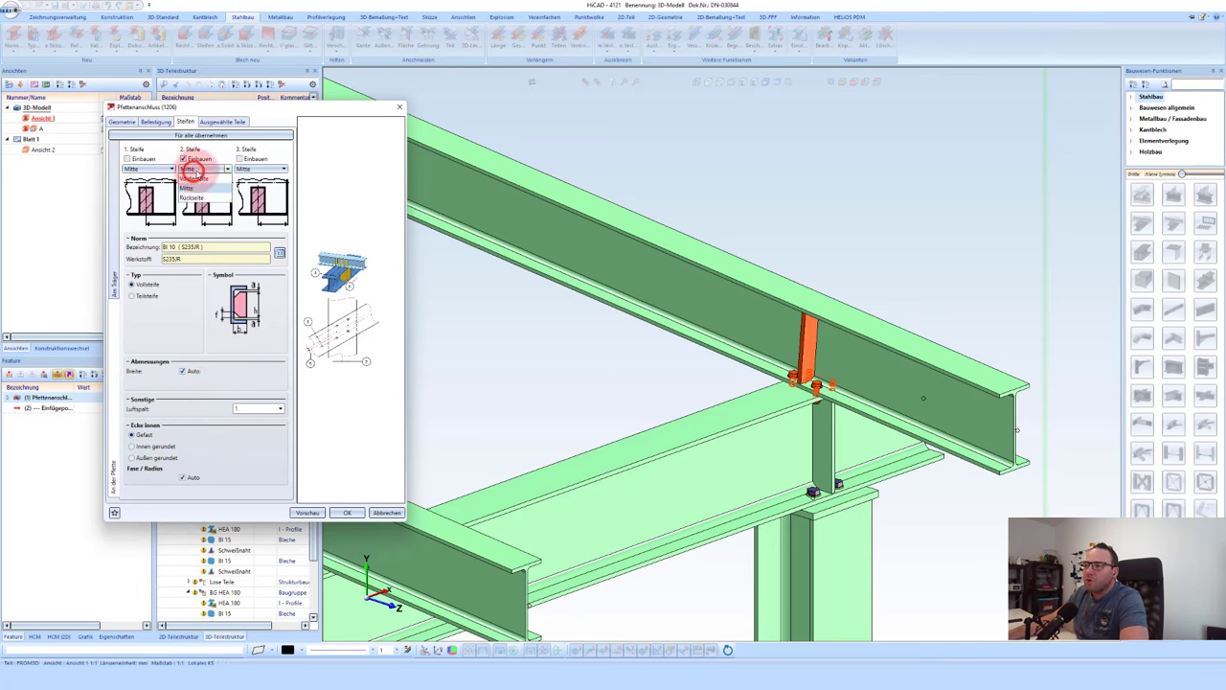
click(194, 170)
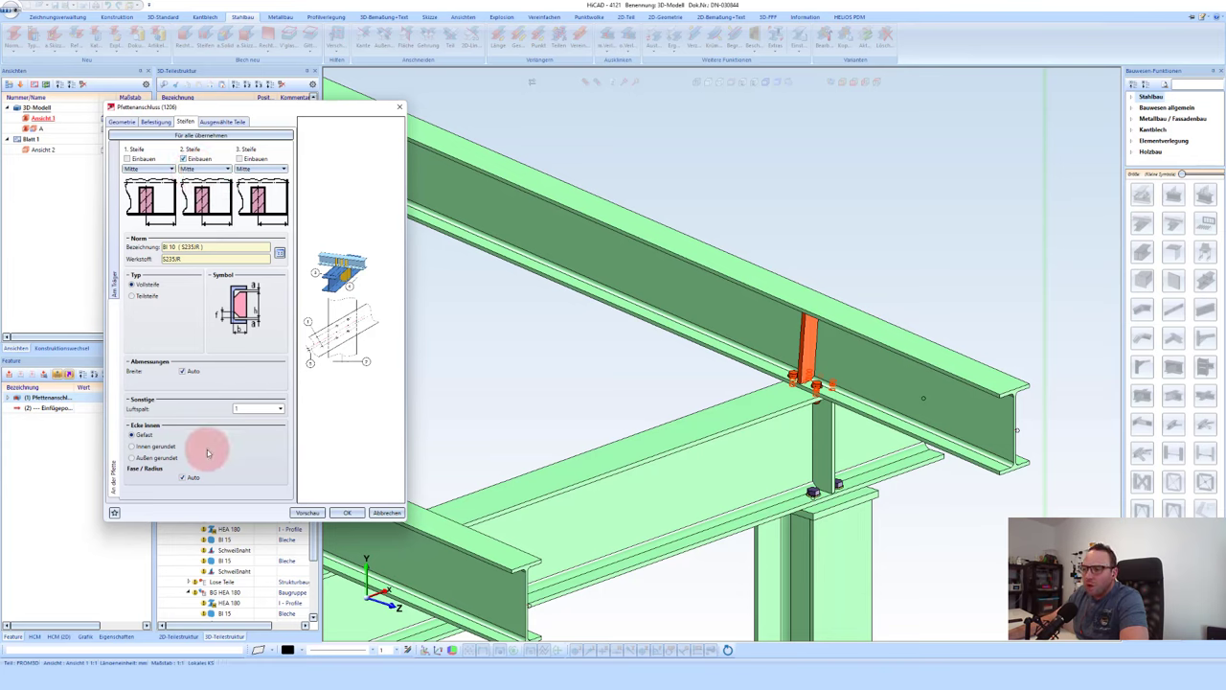
click(347, 512)
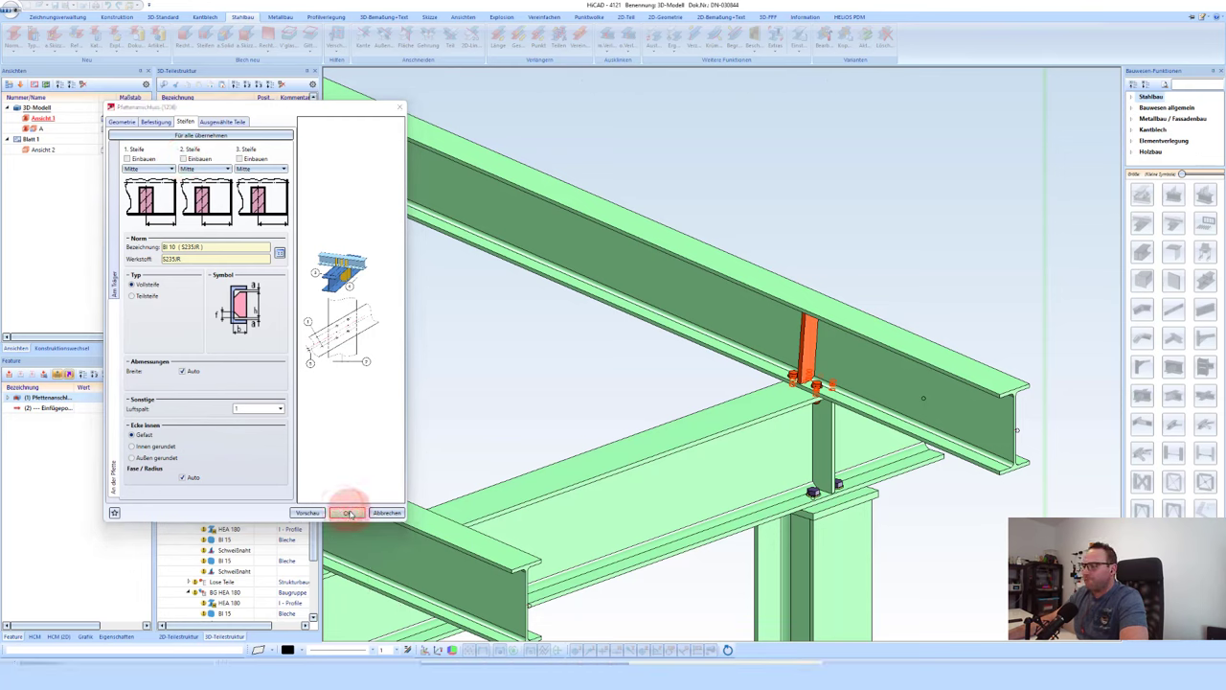
click(776, 297)
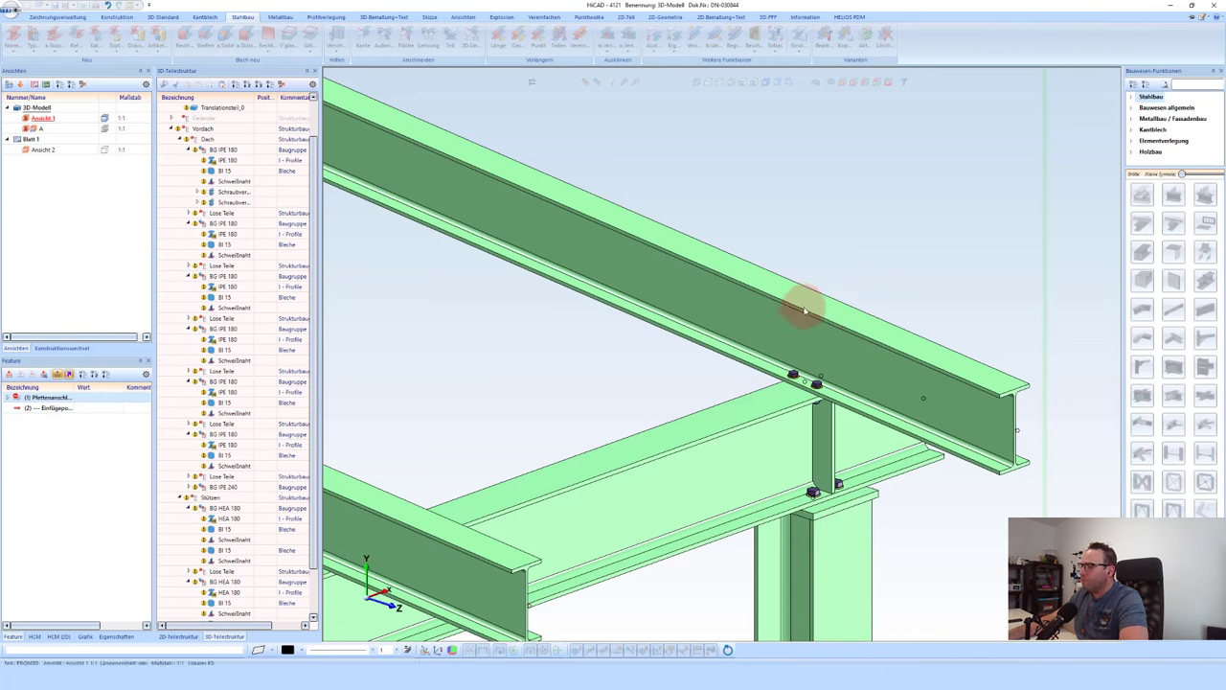
Step: Reuse the existing connection on two more purlin-to-main-beam joints
middle_click(893, 243)
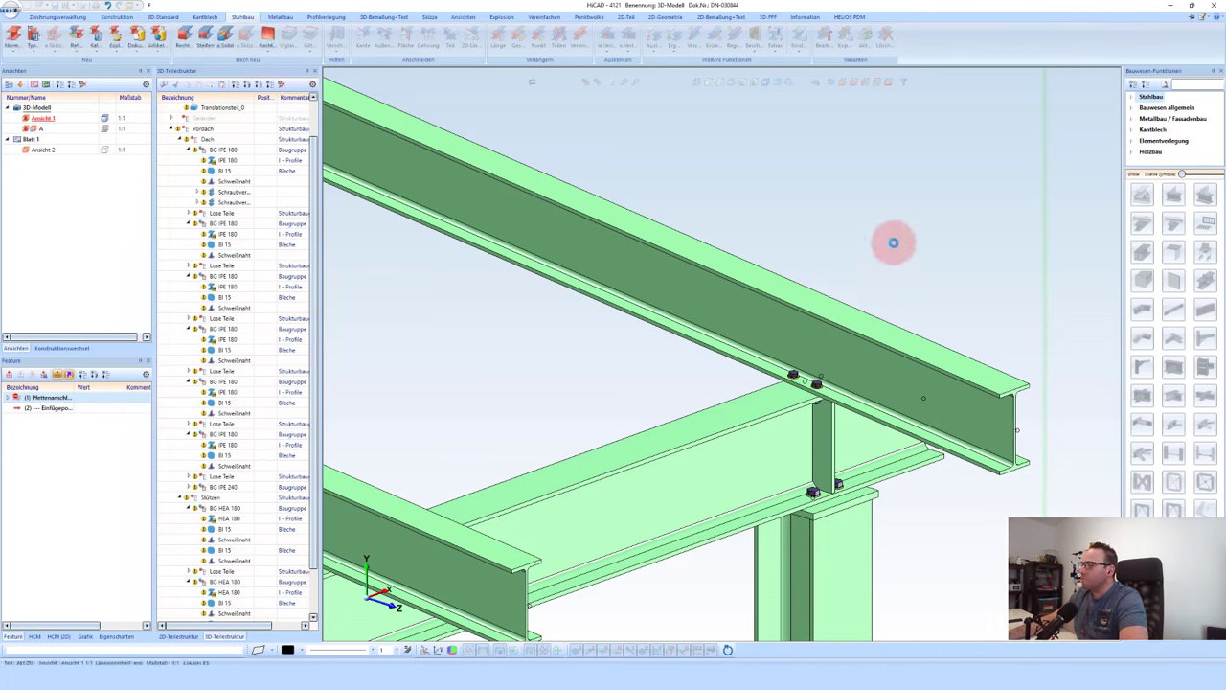
click(843, 35)
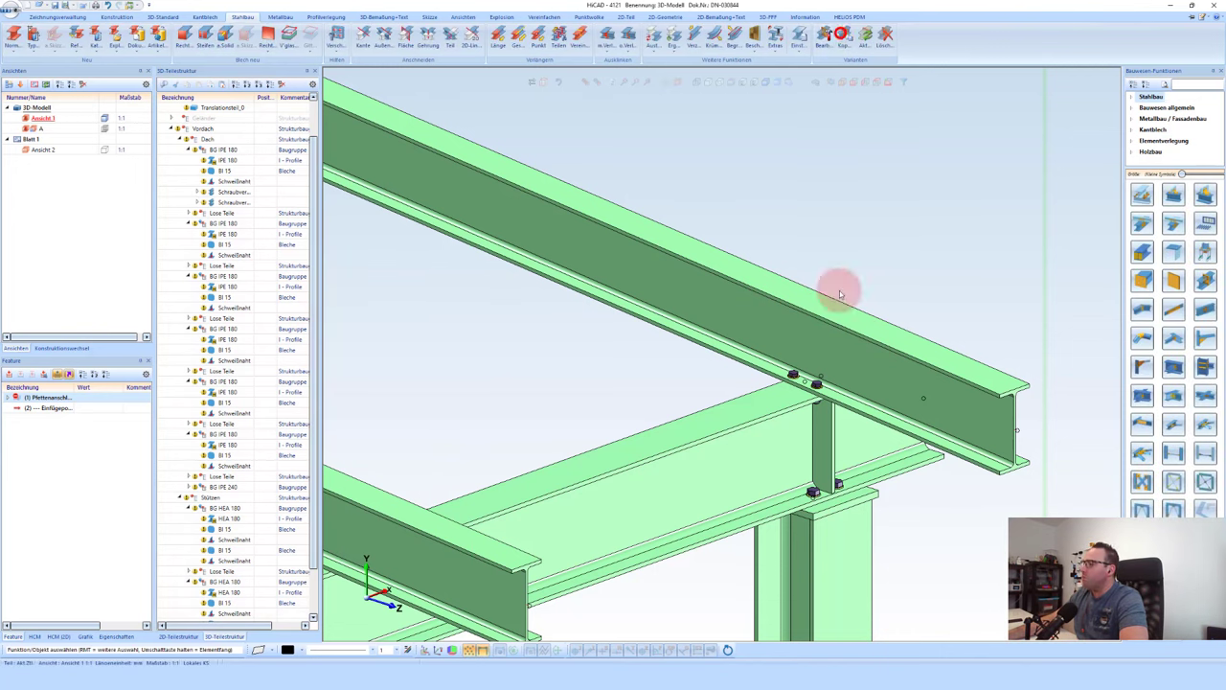
click(815, 384)
mouse_move(903, 274)
middle_down()
mouse_move(897, 249)
mouse_move(911, 249)
middle_up()
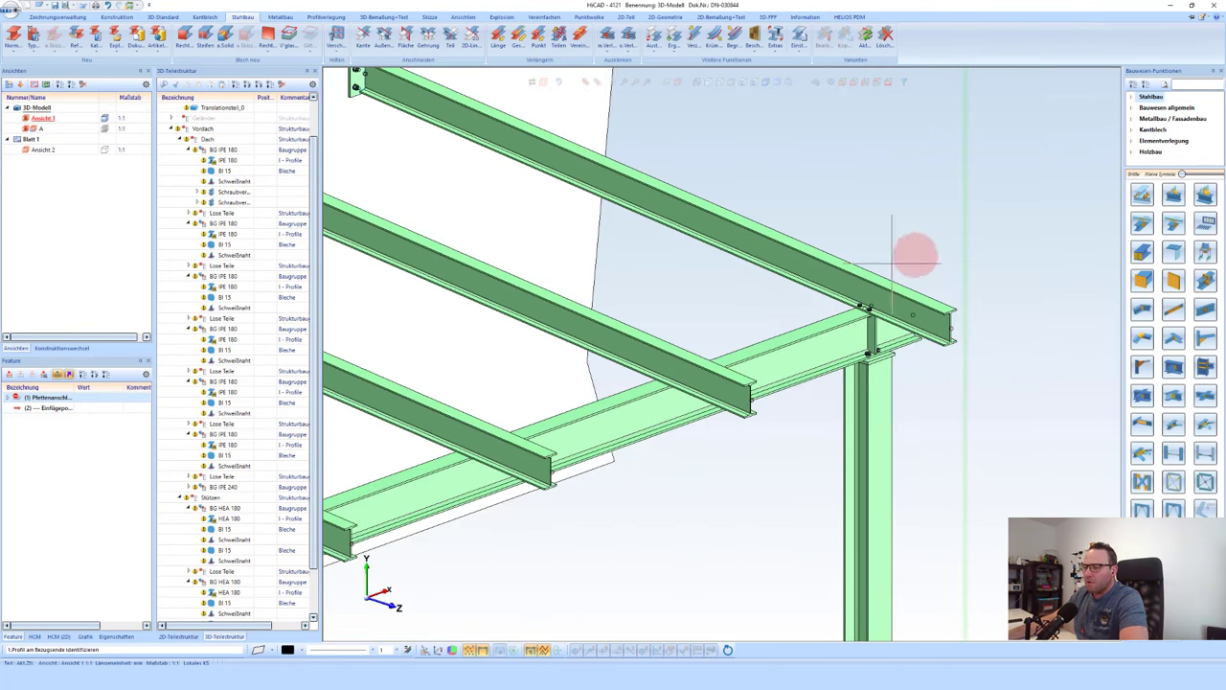
click(684, 359)
click(662, 409)
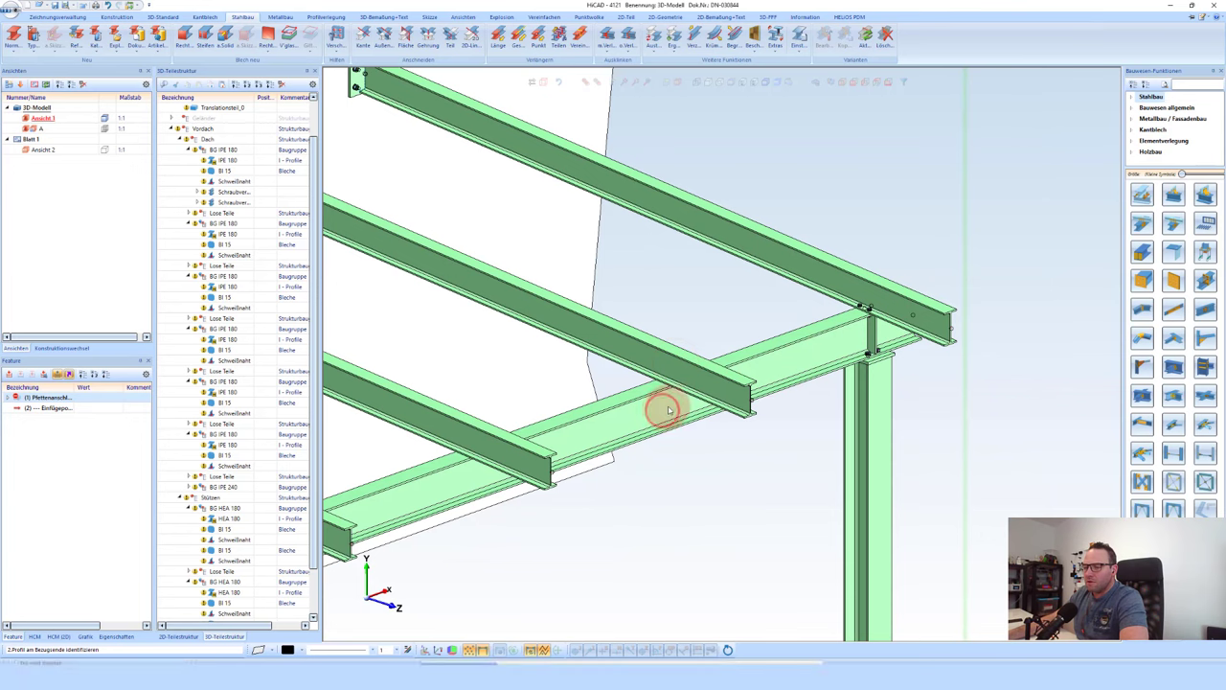
click(449, 418)
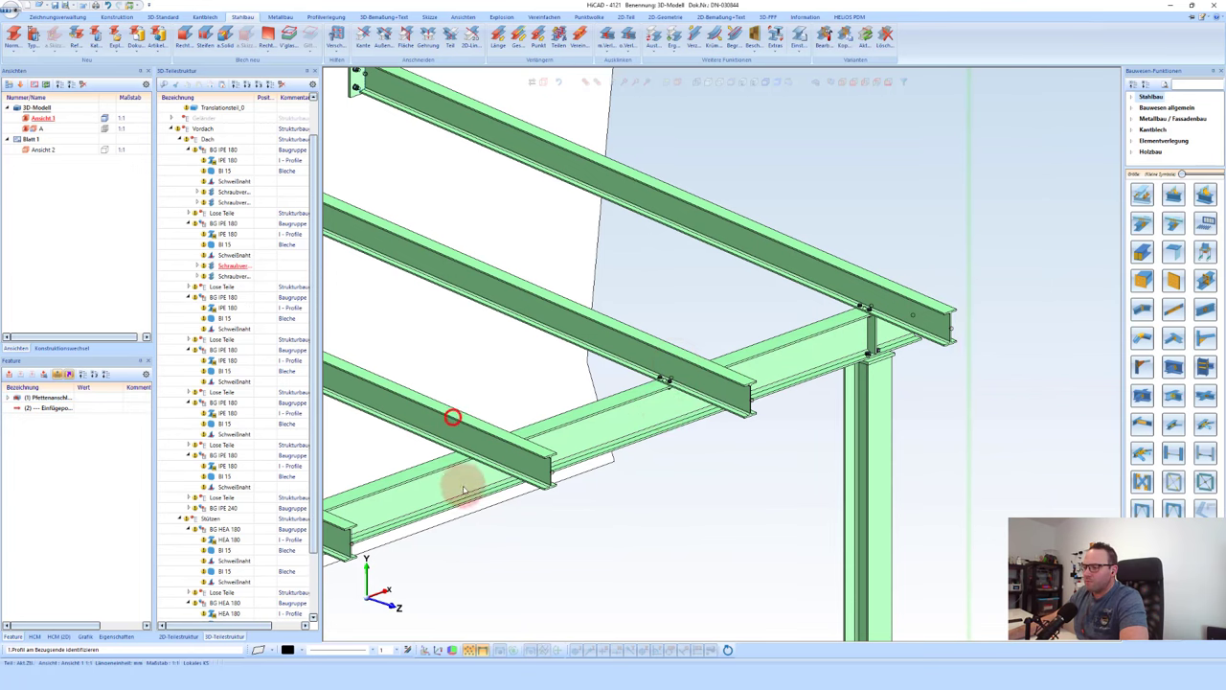
click(440, 486)
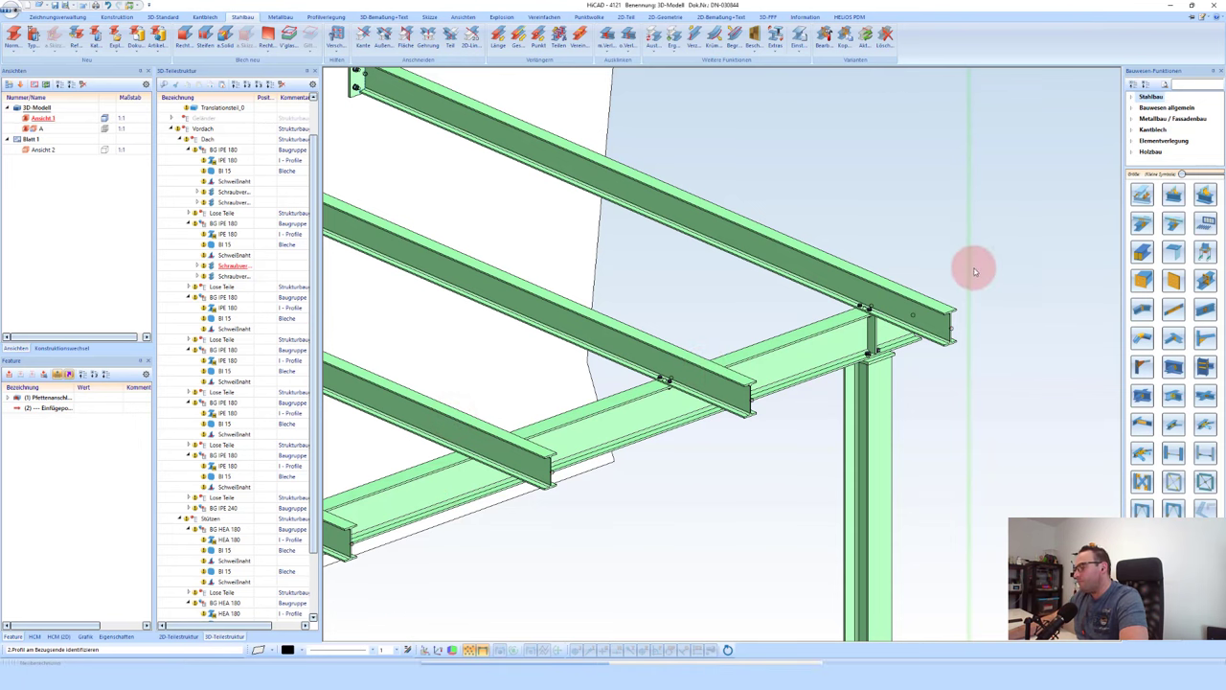
Step: Pick further roof beams as profile 1 and the main beam as profile 2
scroll(963, 239, down, 4)
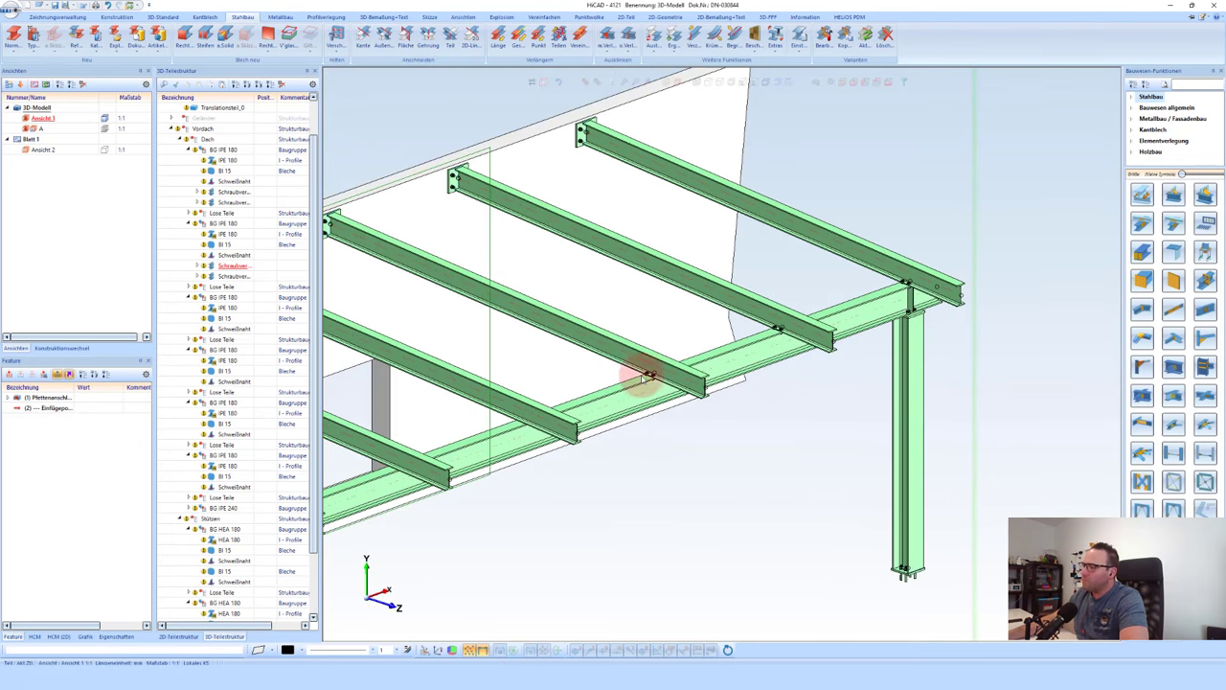
scroll(515, 419, up, 3)
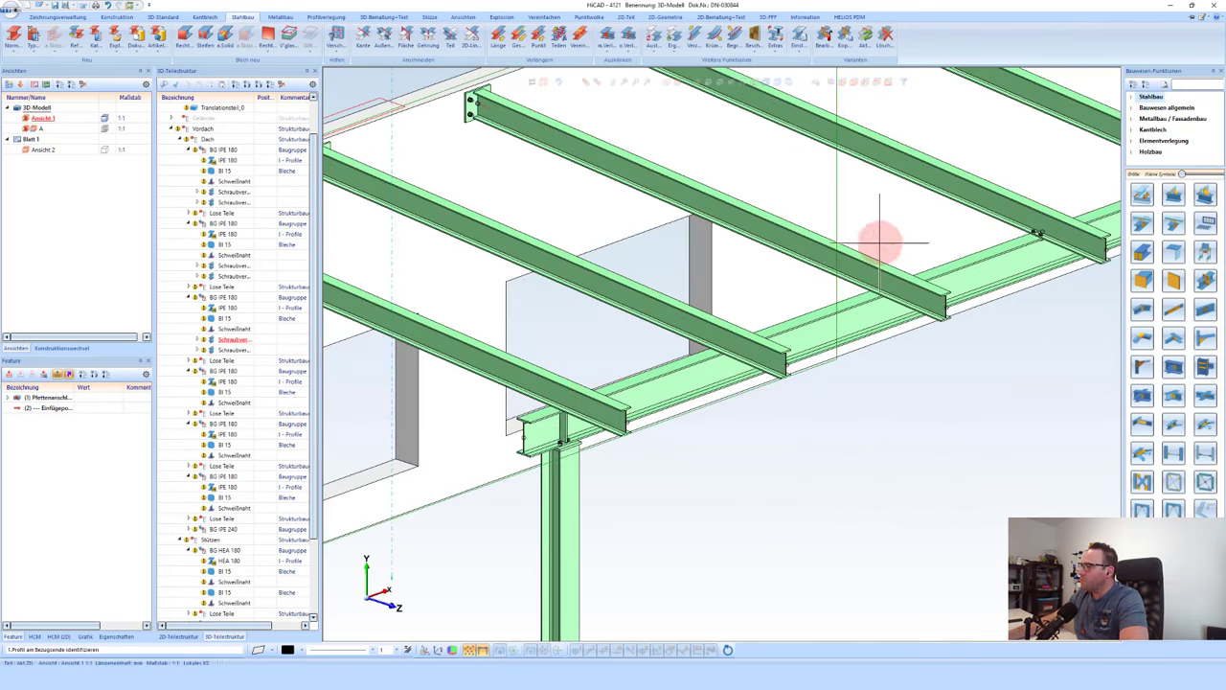
click(872, 271)
click(854, 317)
click(709, 359)
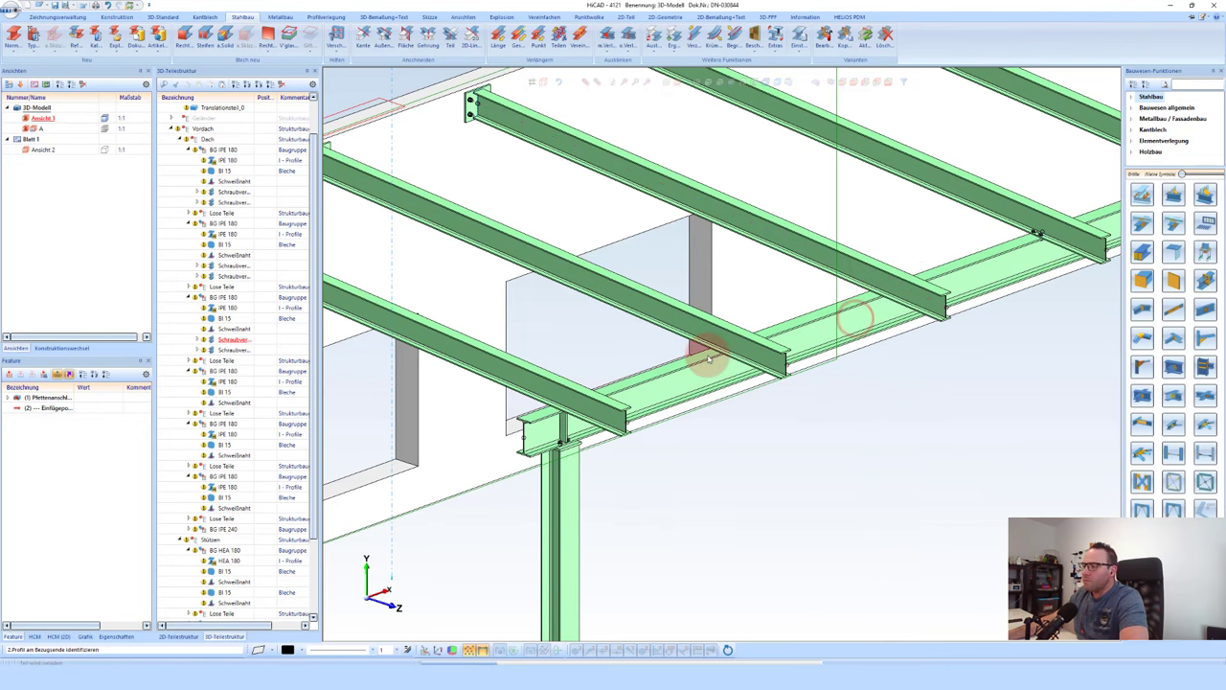
click(707, 343)
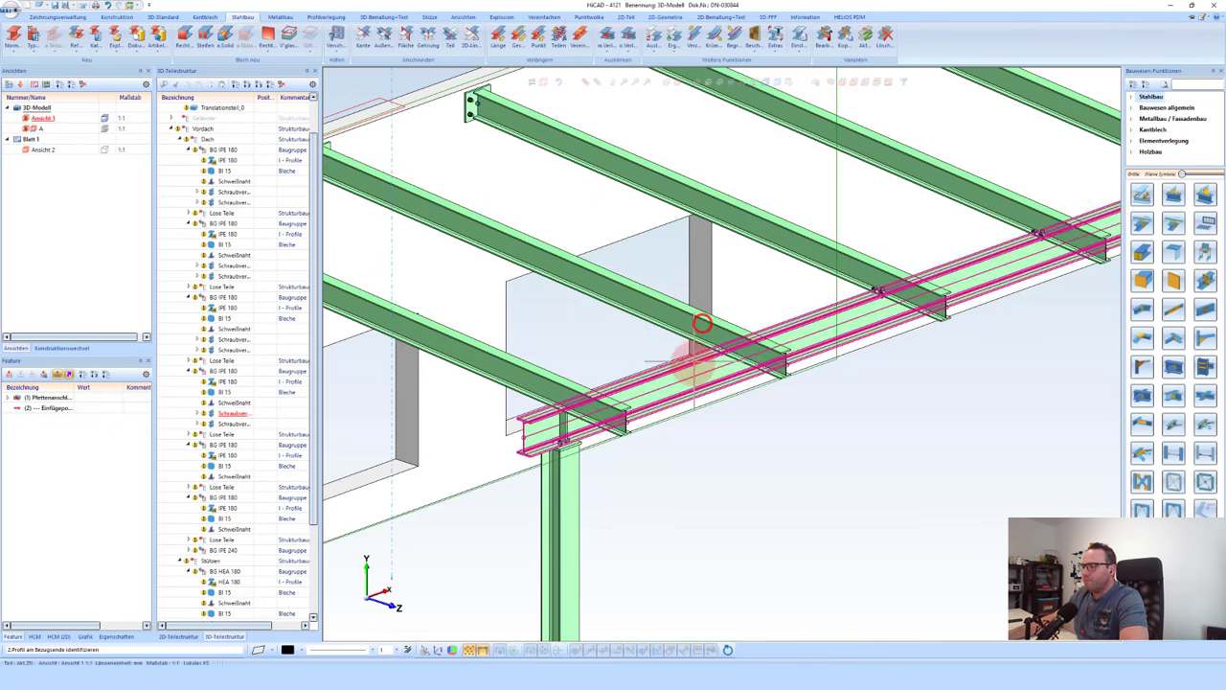
click(691, 369)
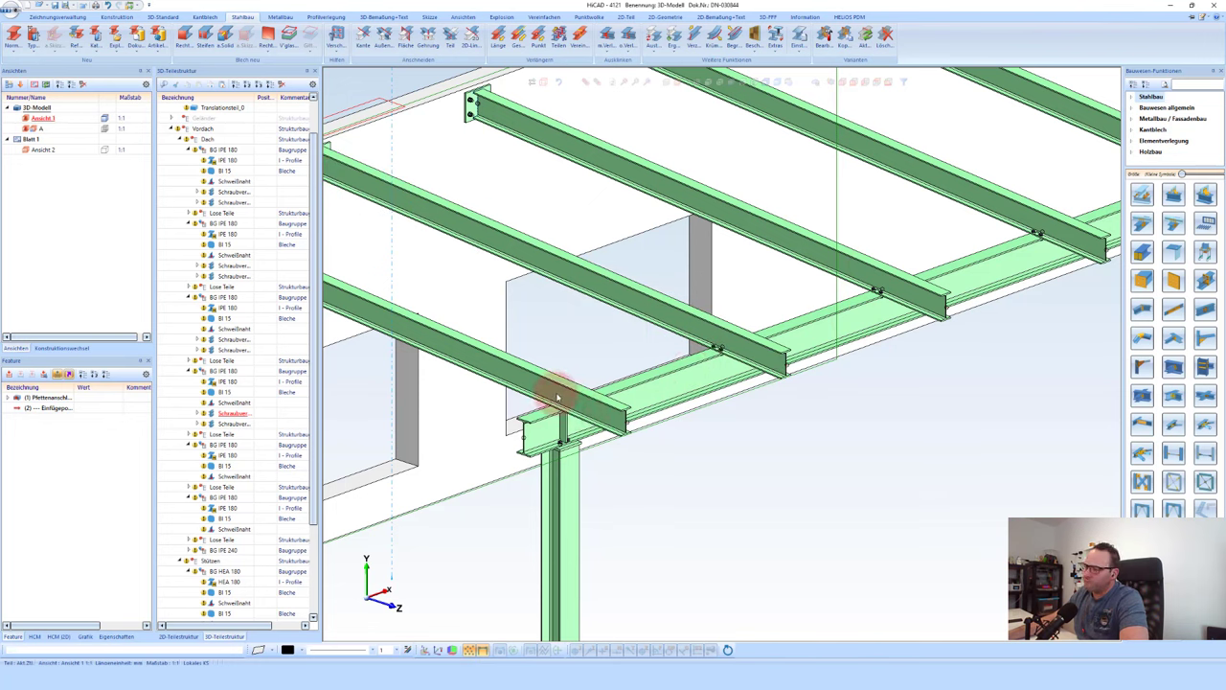
click(541, 421)
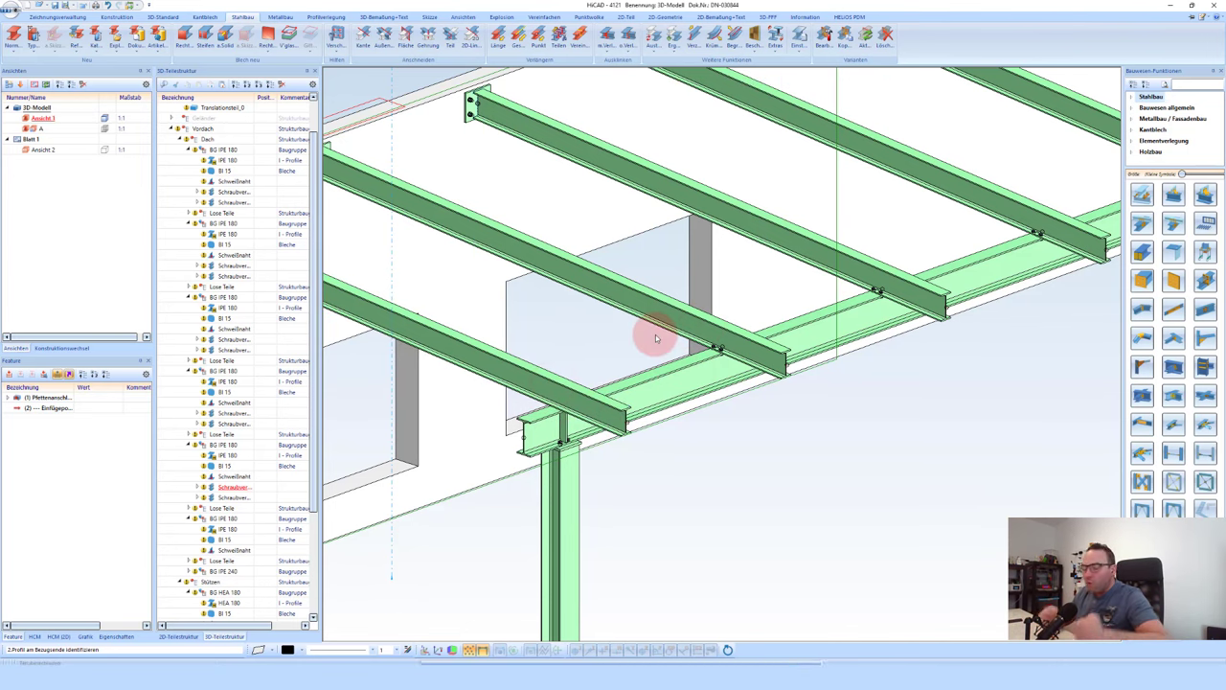
click(685, 361)
scroll(696, 380, down, 2)
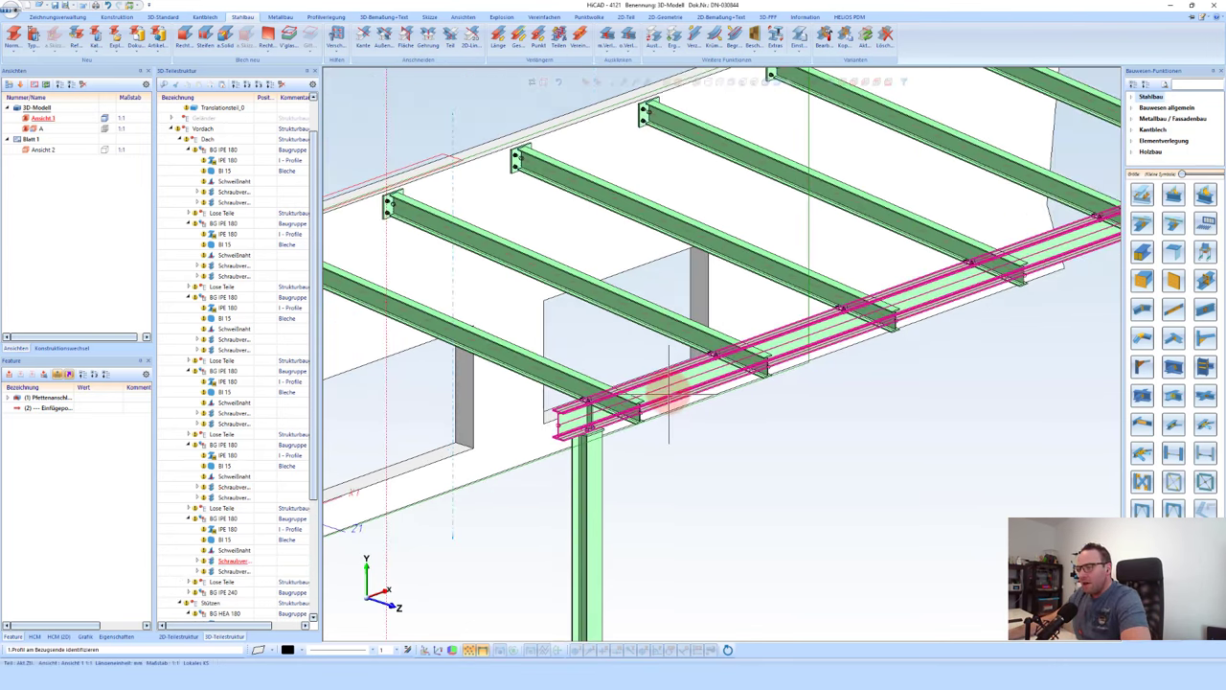
scroll(695, 378, down, 2)
scroll(695, 376, down, 1)
mouse_move(692, 376)
middle_down()
mouse_move(624, 383)
mouse_move(607, 370)
middle_up()
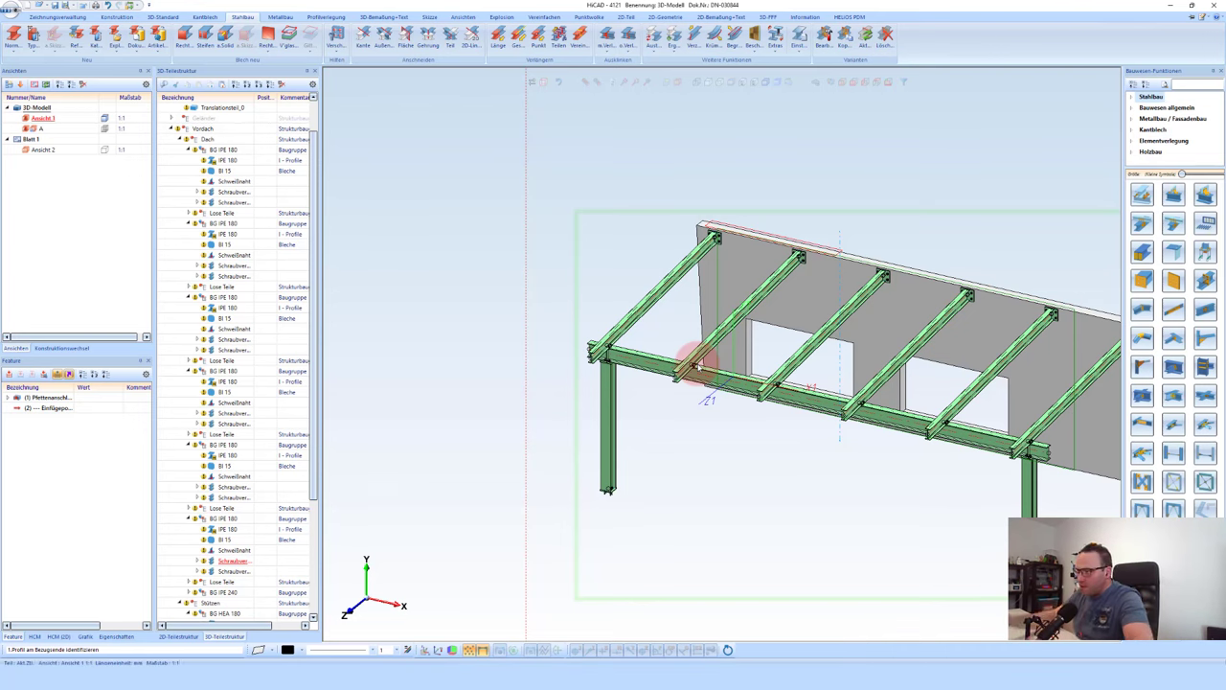
Step: Pick the upper rear roof beam, then show all hidden parts of the main assembly
click(698, 367)
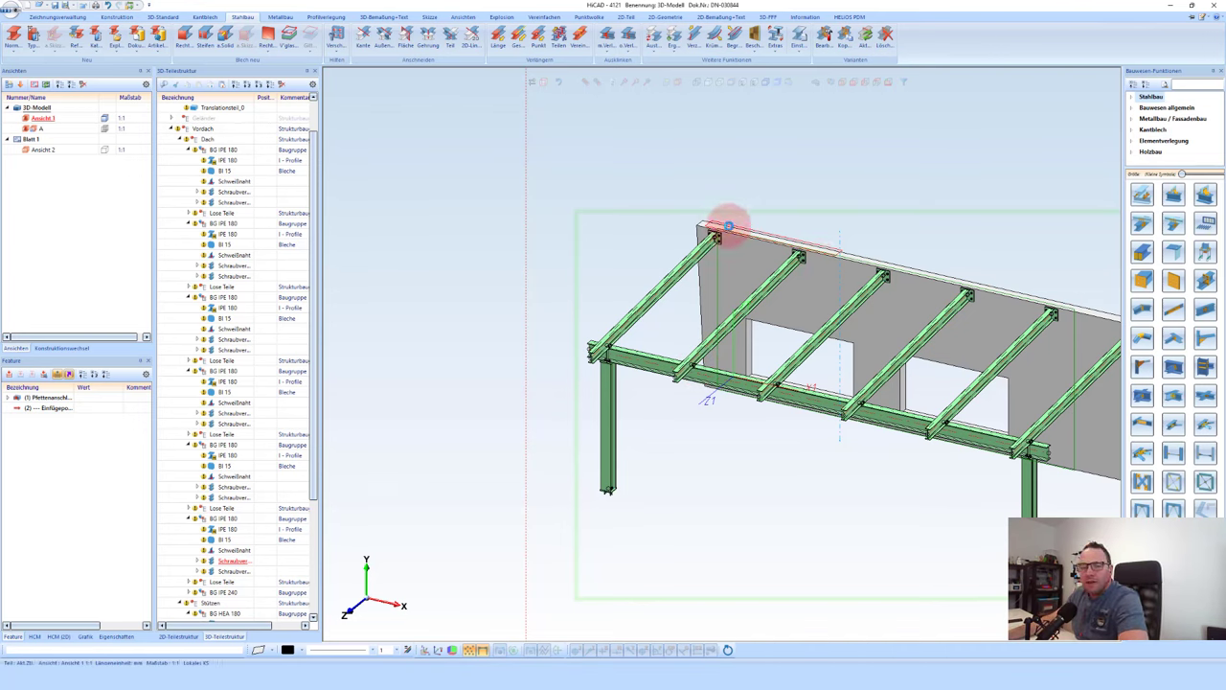
click(728, 226)
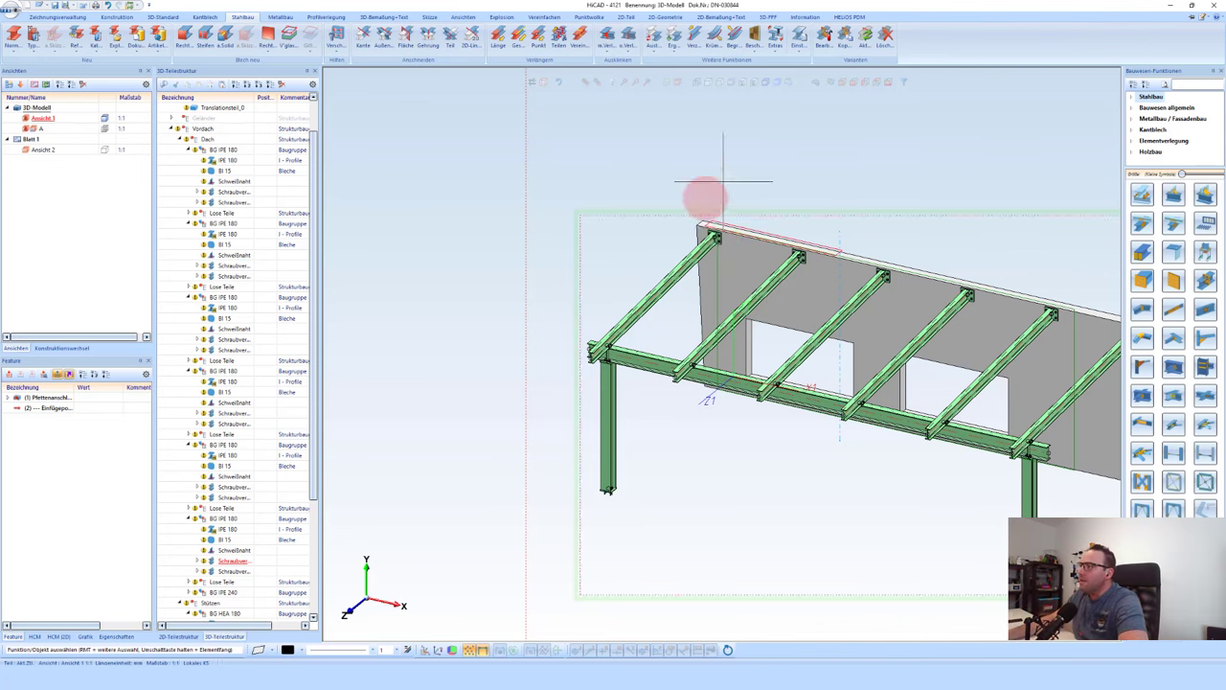
click(817, 83)
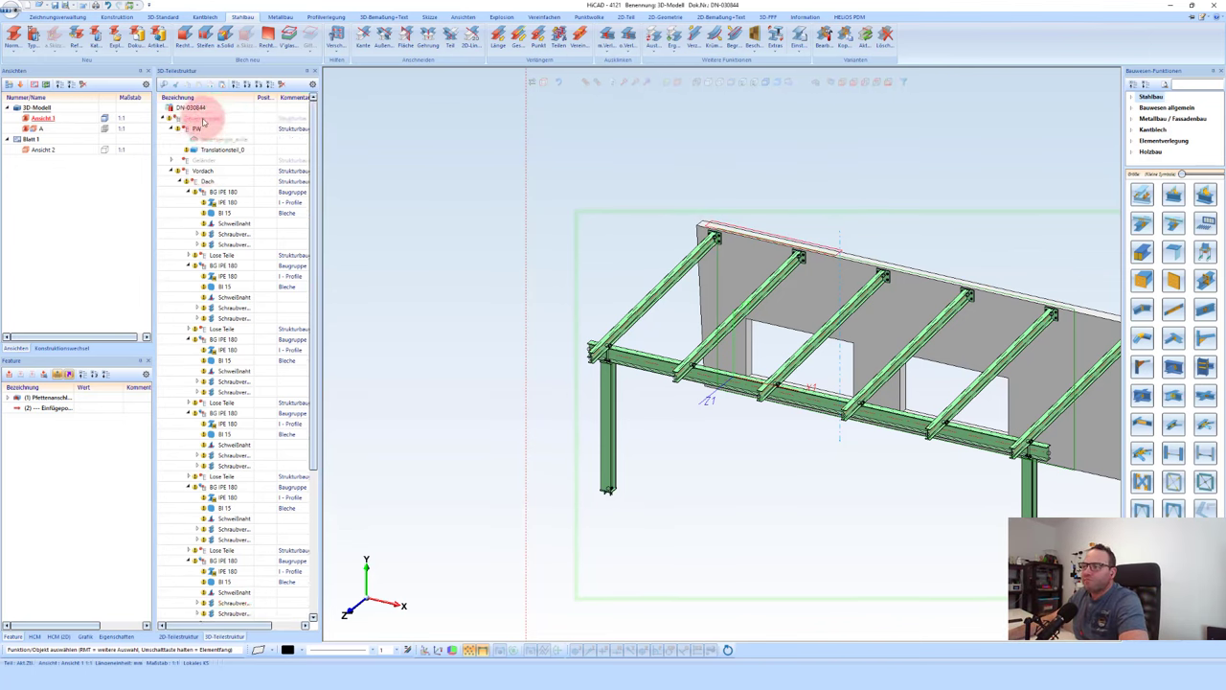
right_click(203, 120)
click(278, 182)
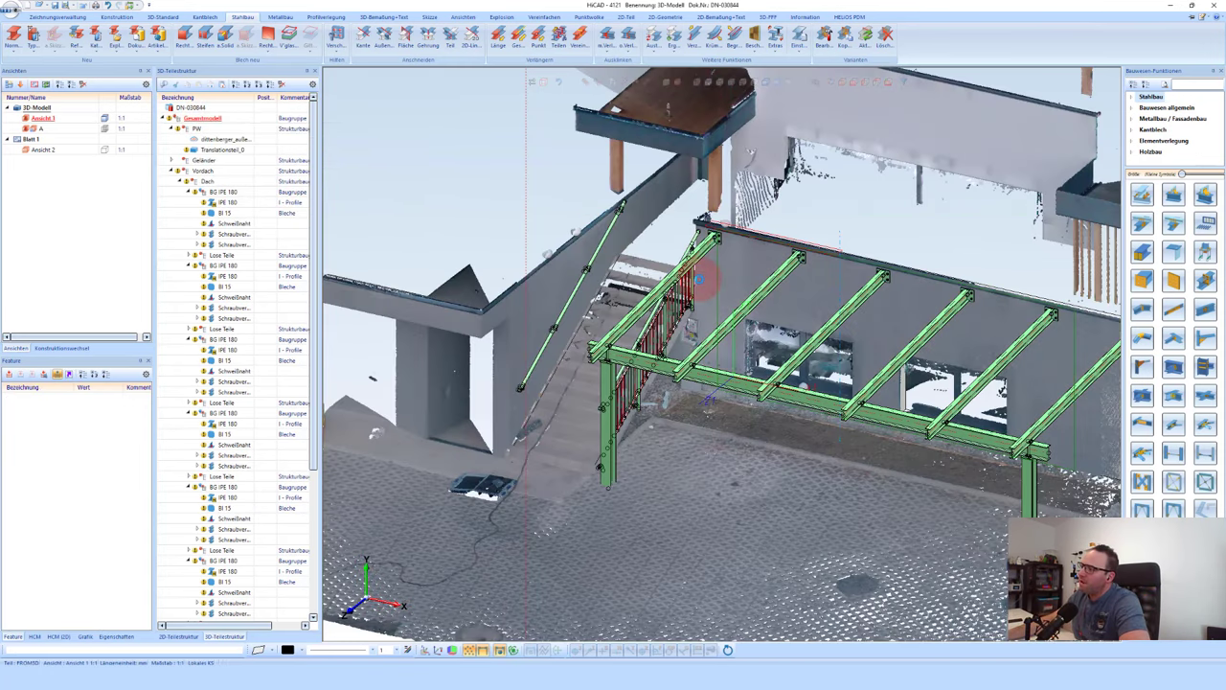
Step: Orbit the view to see the canopy within the point-cloud scan
mouse_move(727, 261)
middle_down()
mouse_move(728, 292)
mouse_move(711, 242)
middle_up()
scroll(728, 295, down, 3)
scroll(709, 237, up, 1)
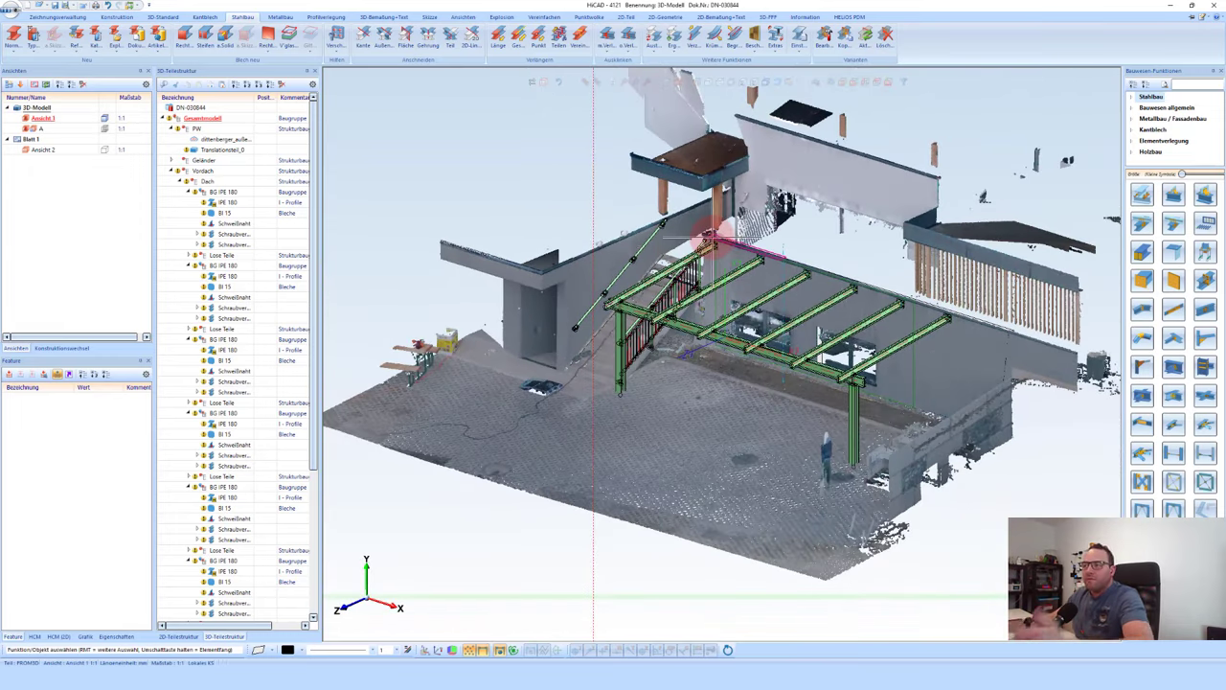
click(118, 18)
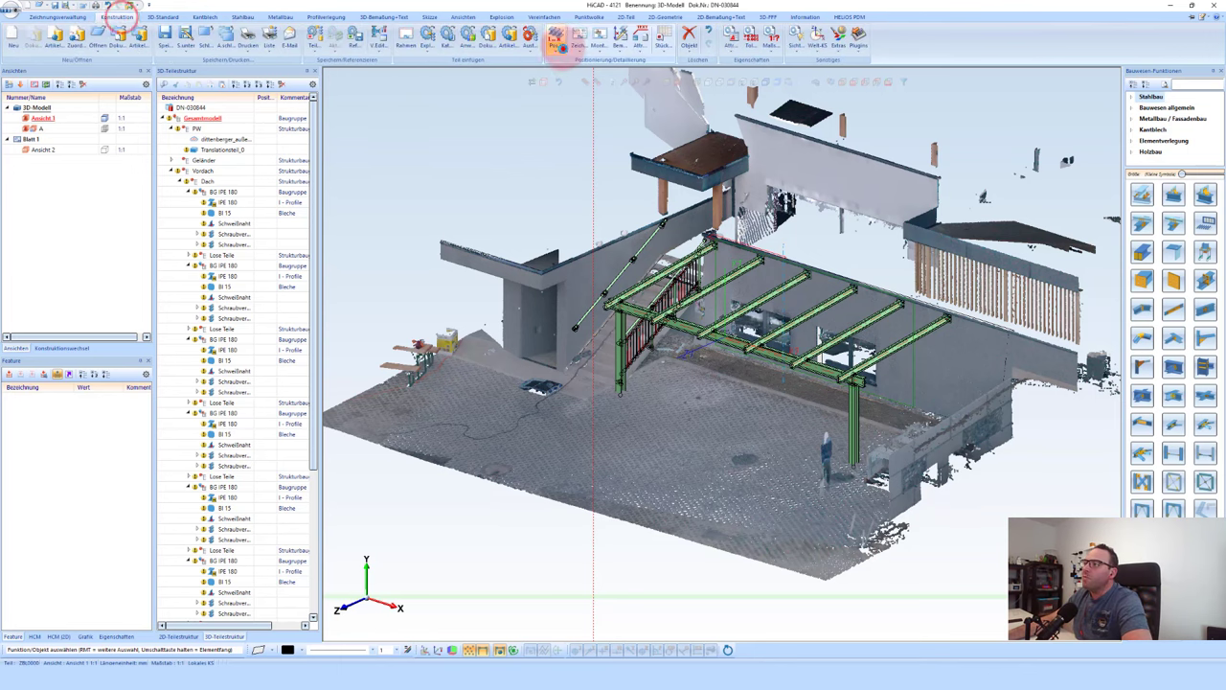
Step: Number all parts with the Stahlbau favourite: assemblies 4, IPE profiles 107, plates 202
click(555, 45)
click(575, 85)
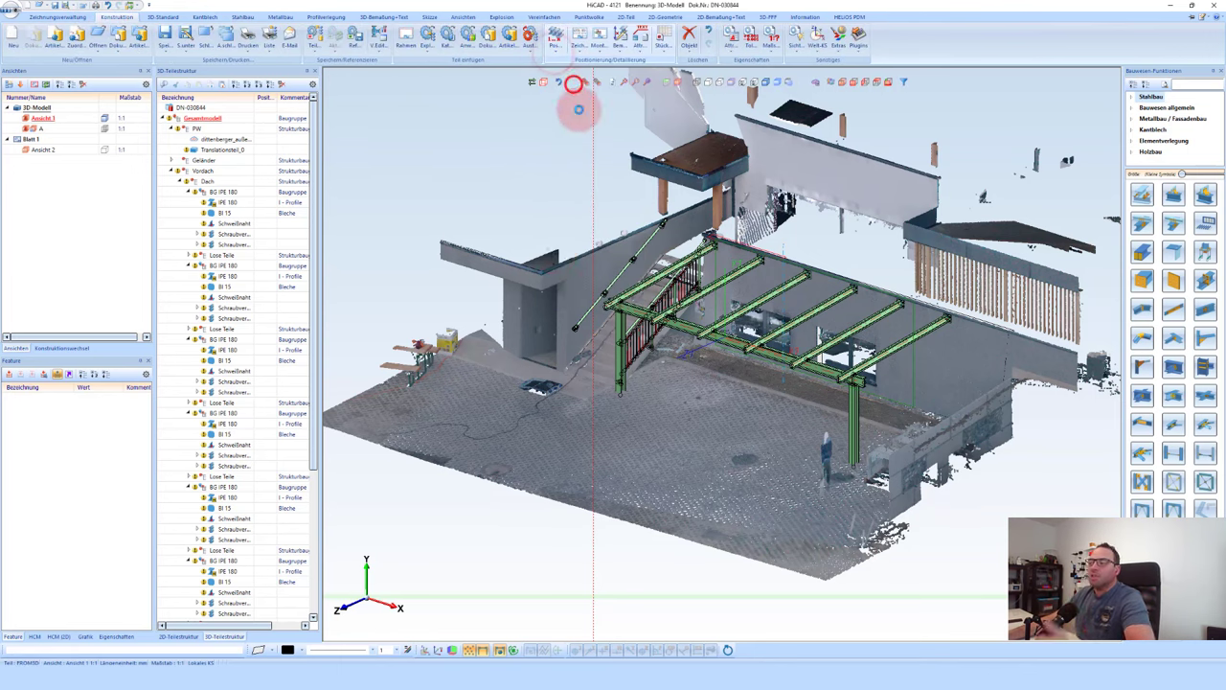
click(219, 208)
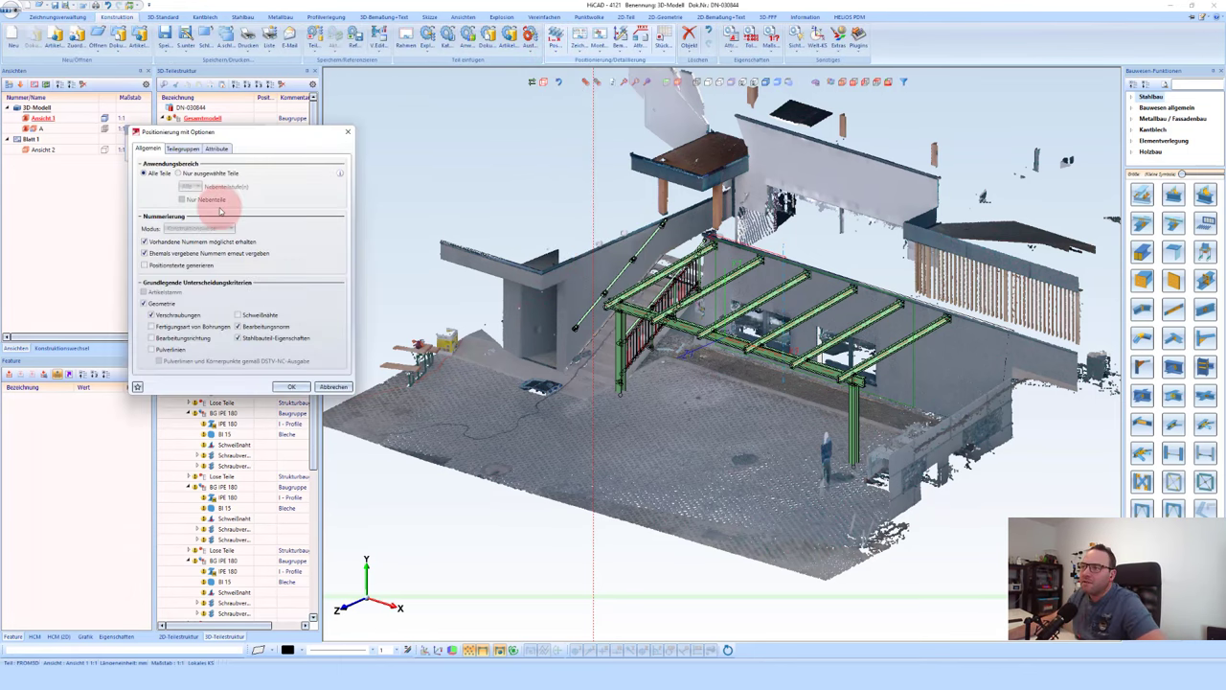
click(186, 151)
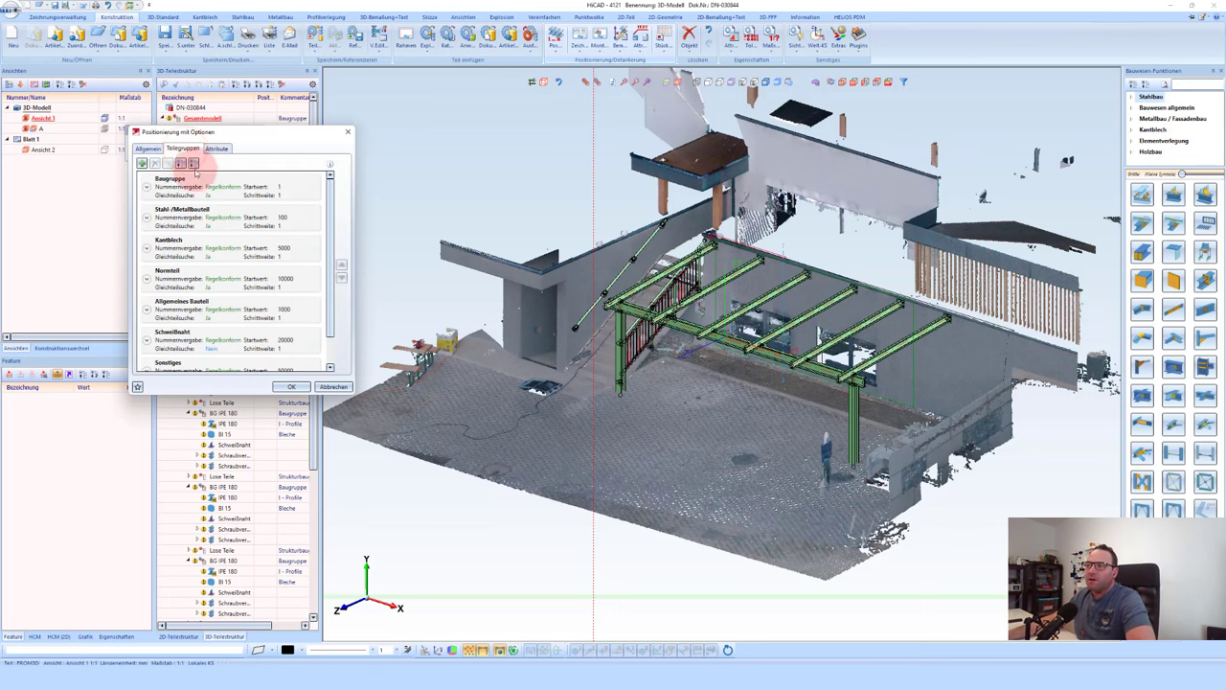
scroll(205, 240, down, 1)
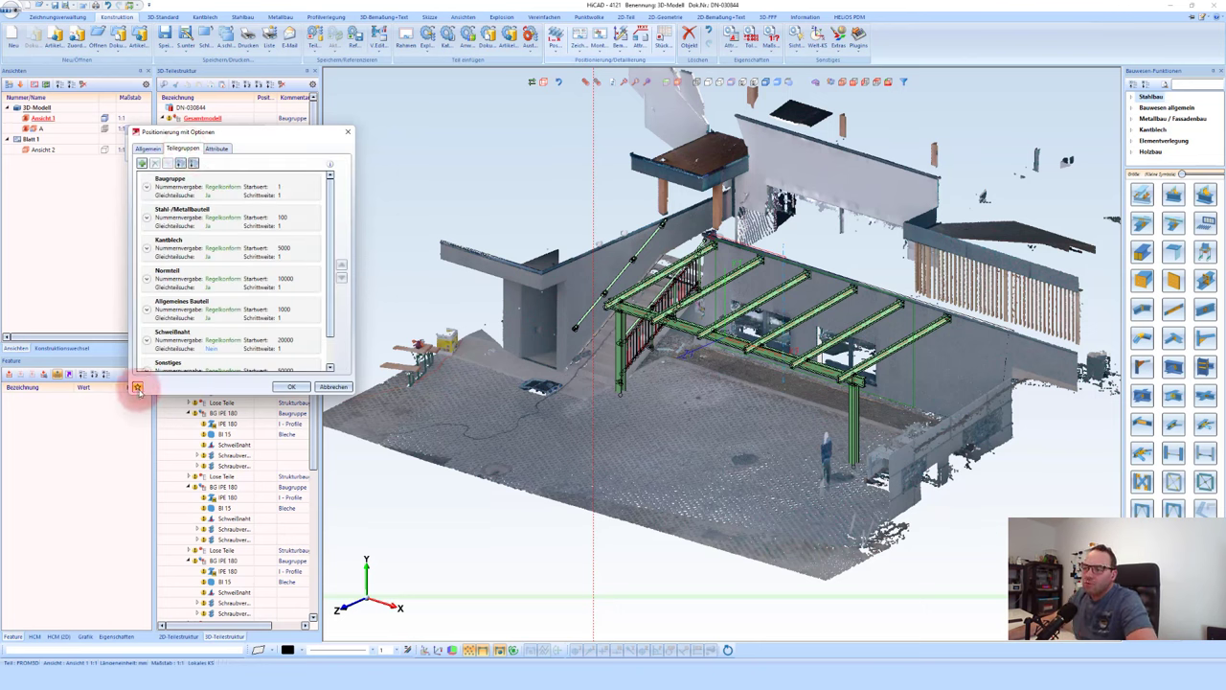
click(137, 386)
click(203, 486)
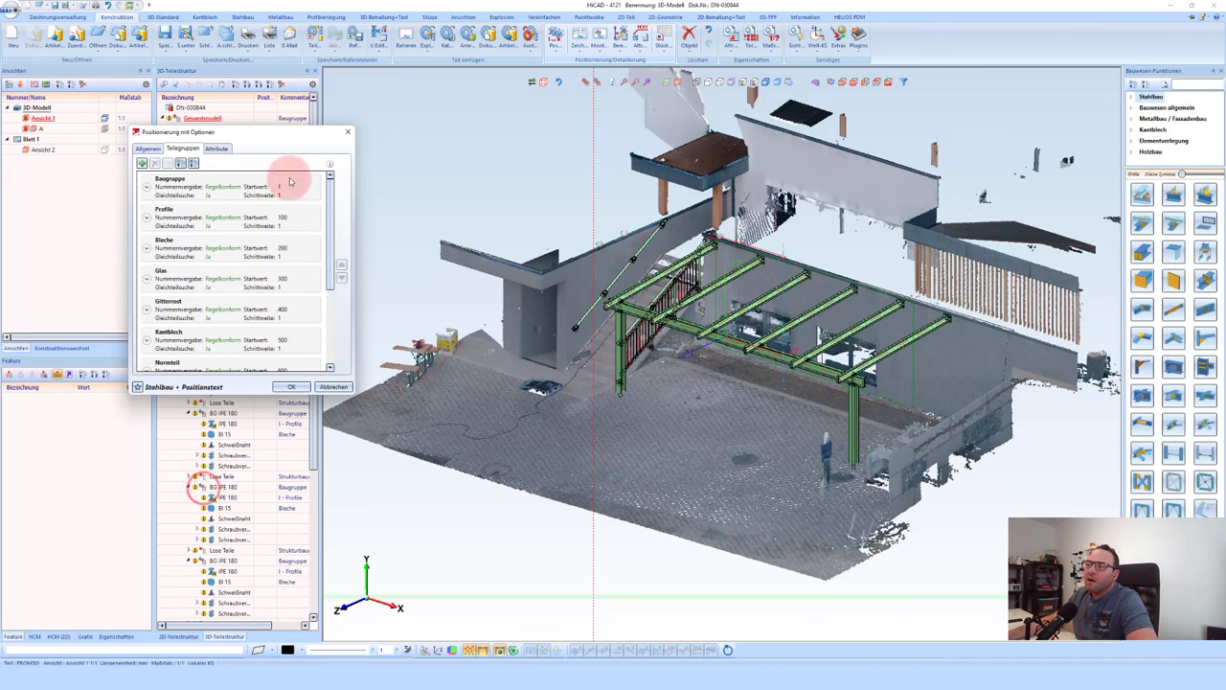
click(278, 387)
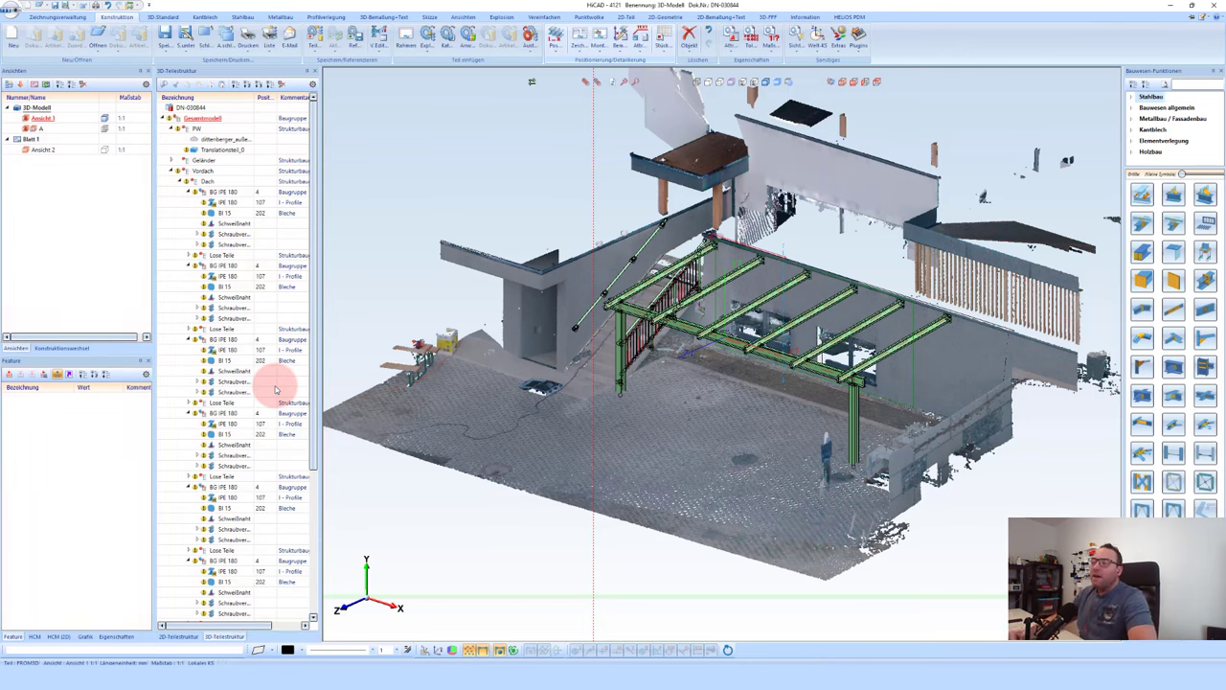
Step: Open the Stückliste dialog from the Konstruktion ribbon
click(454, 196)
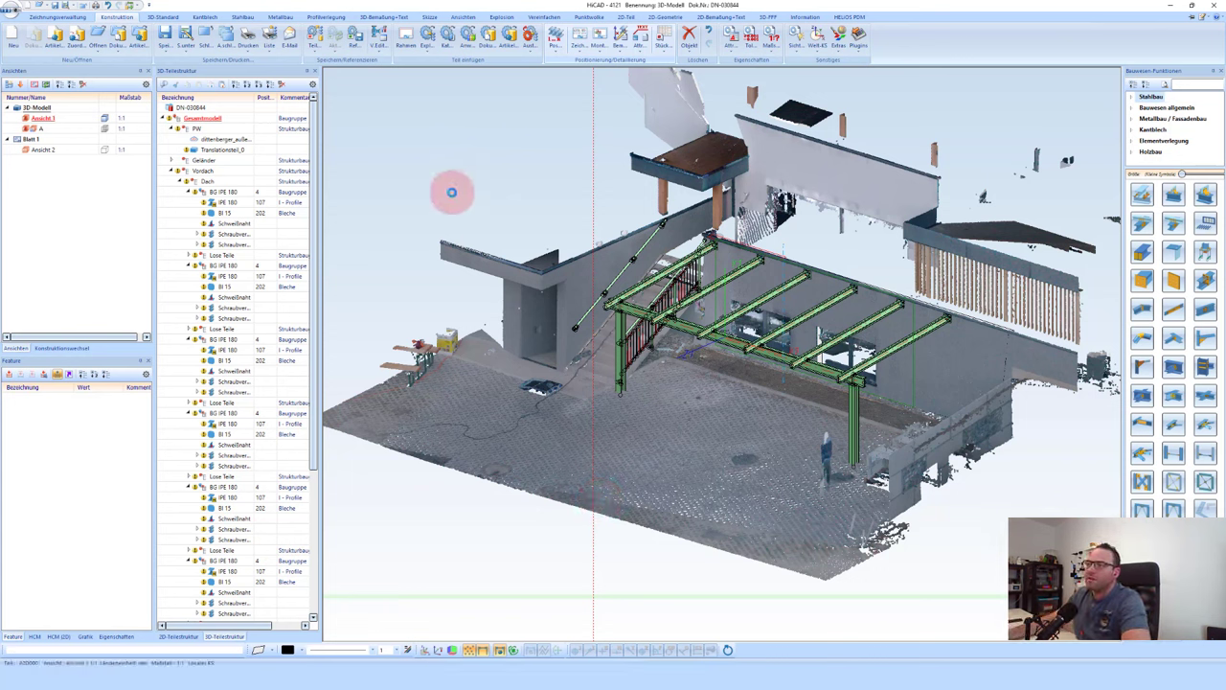
mouse_move(657, 60)
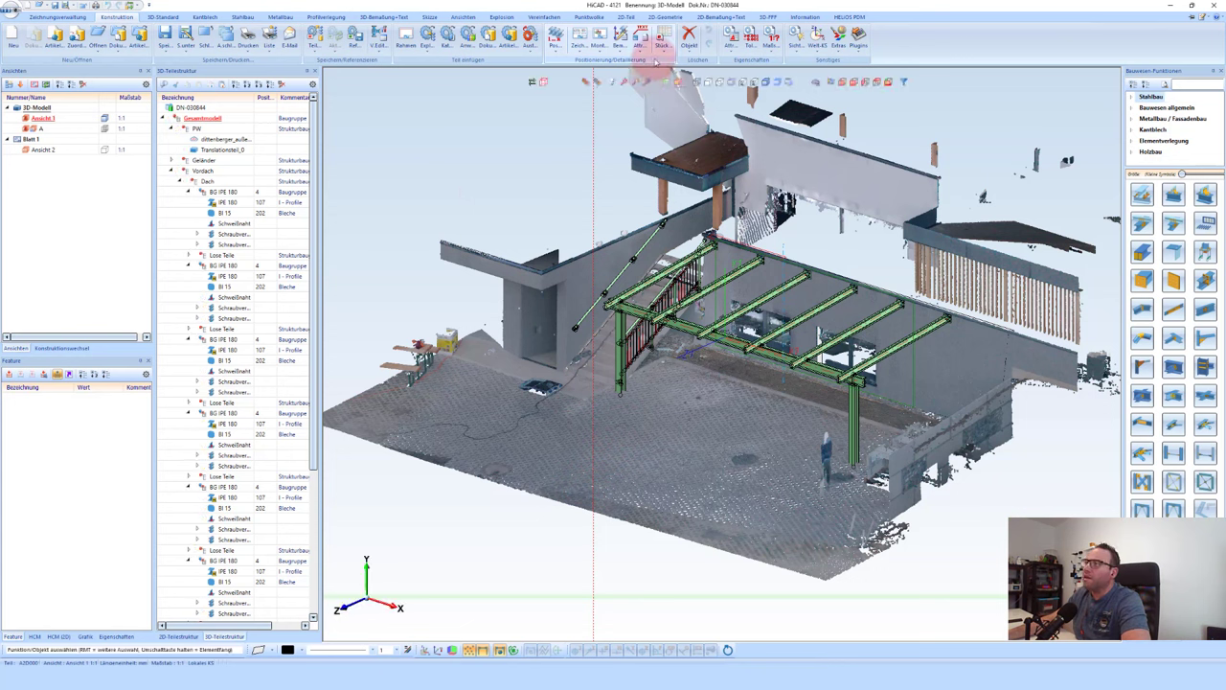
click(663, 36)
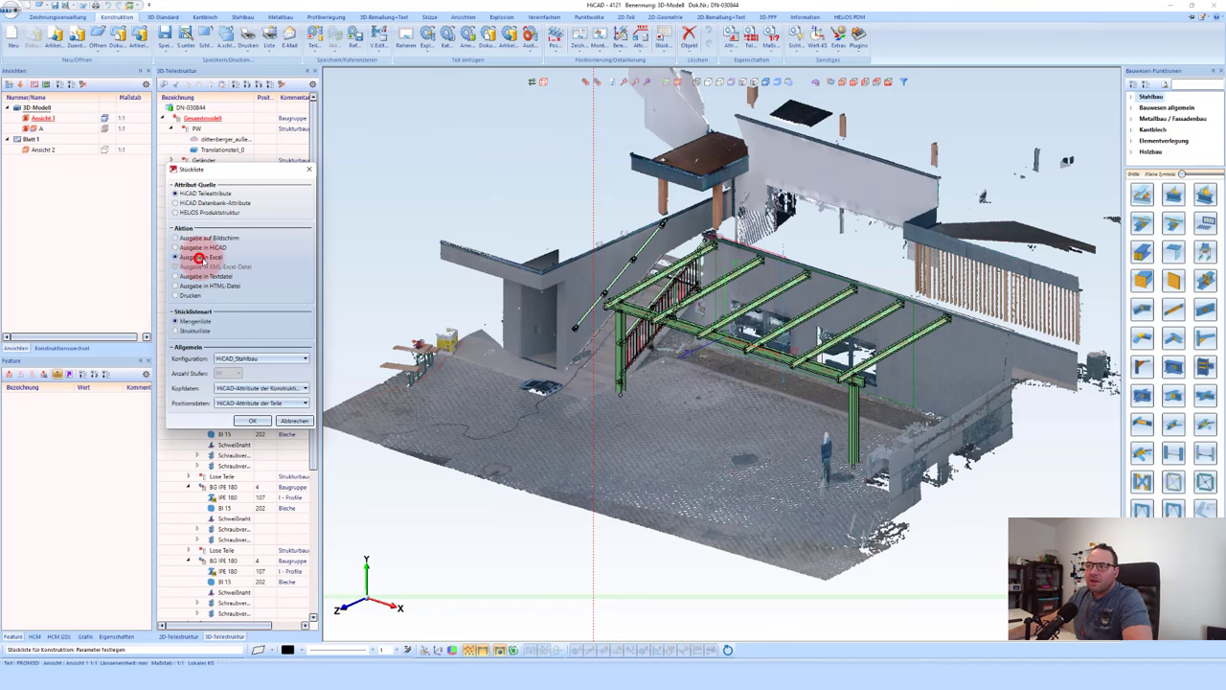
Step: Choose Ausgabe in Excel and confirm the bill of materials export
click(250, 421)
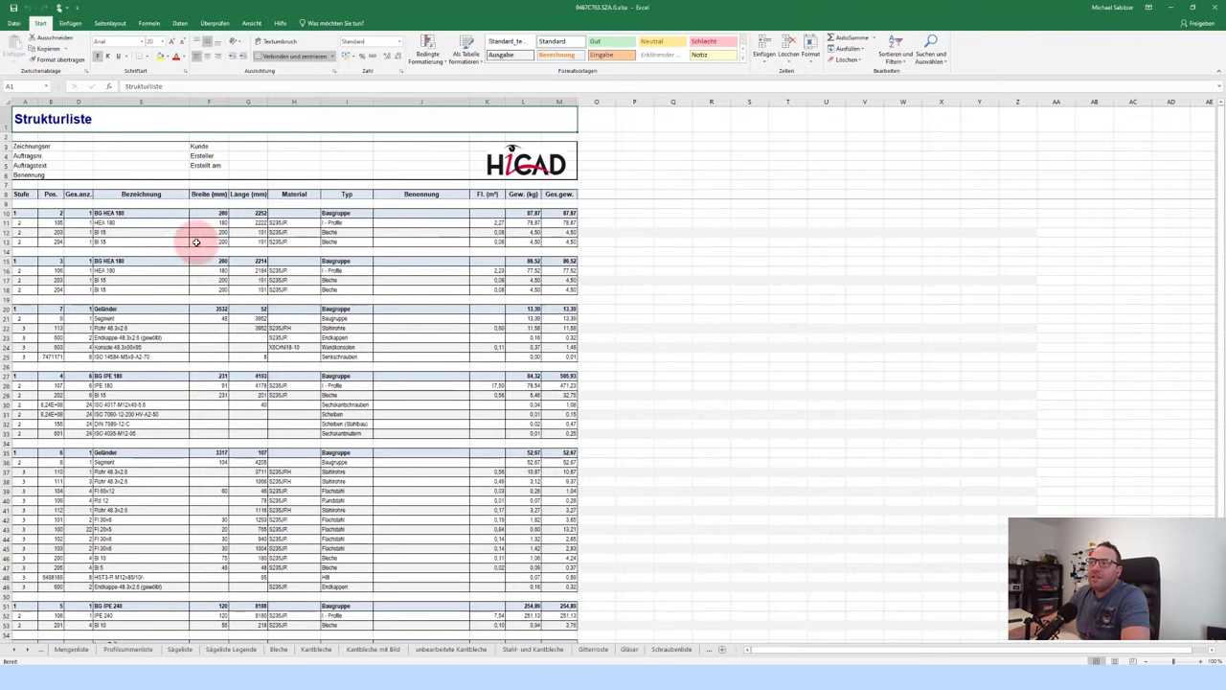
Step: Browse the Mengenliste, Profilsummenliste, Sägeliste and Kantbleche sheets
scroll(163, 274, down, 5)
scroll(186, 402, down, 2)
scroll(167, 425, up, 7)
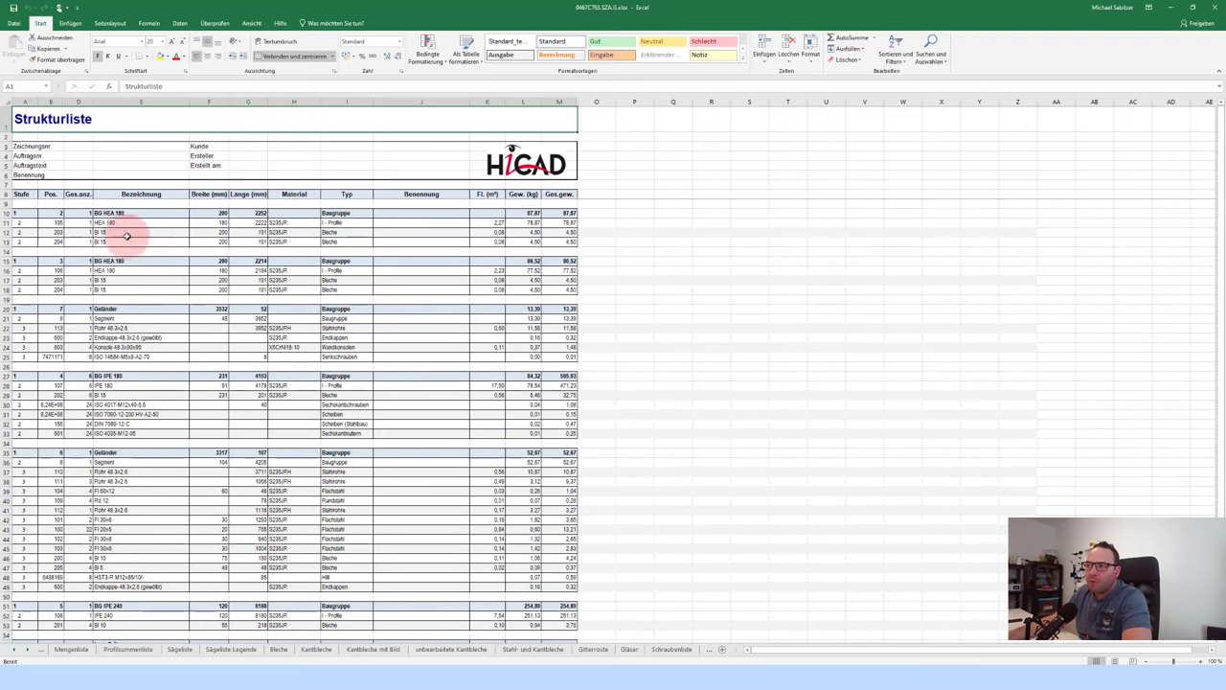
click(70, 651)
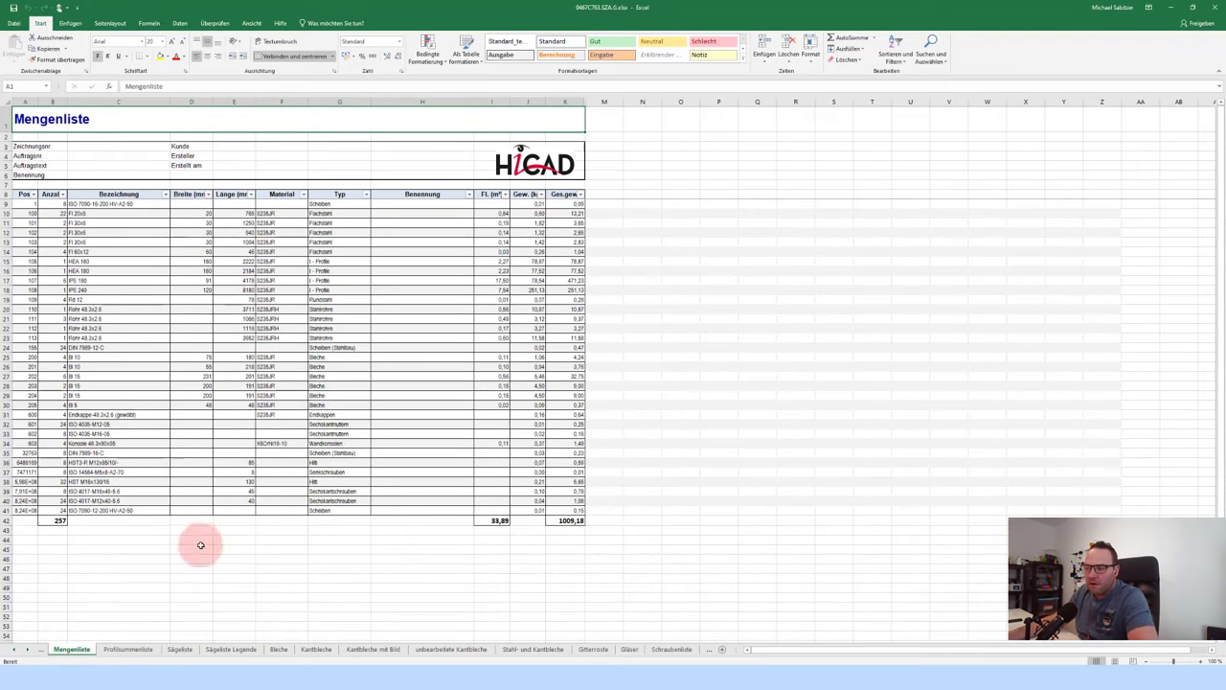
click(139, 651)
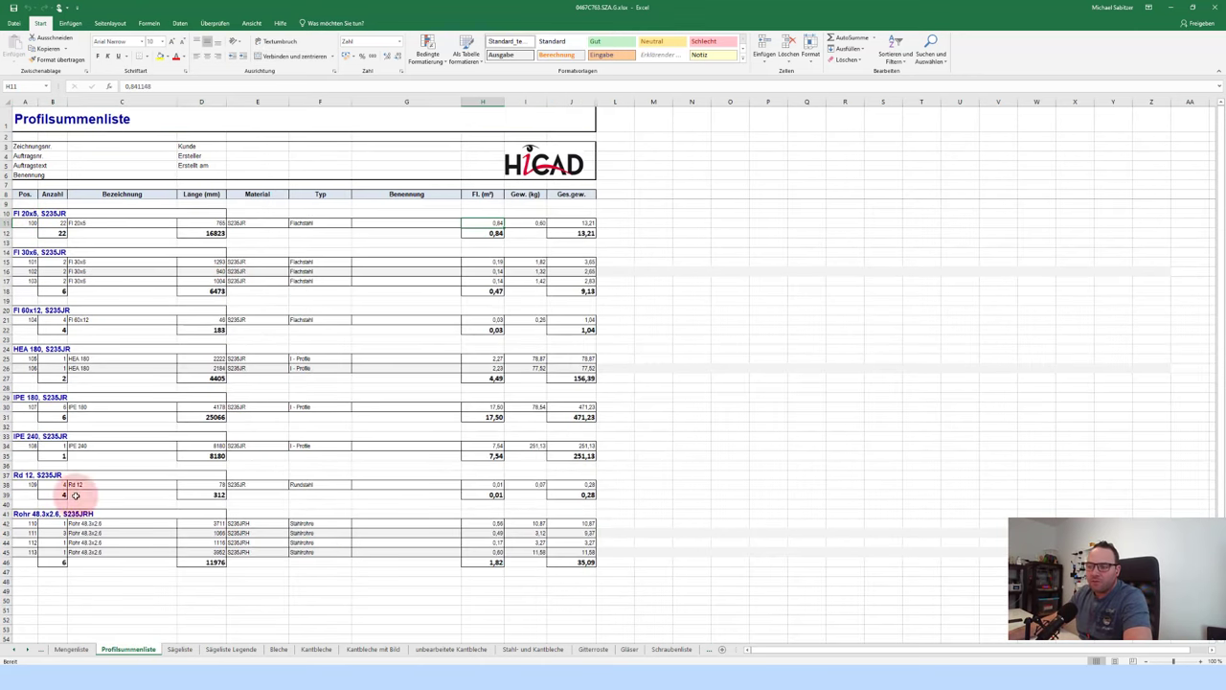
click(180, 651)
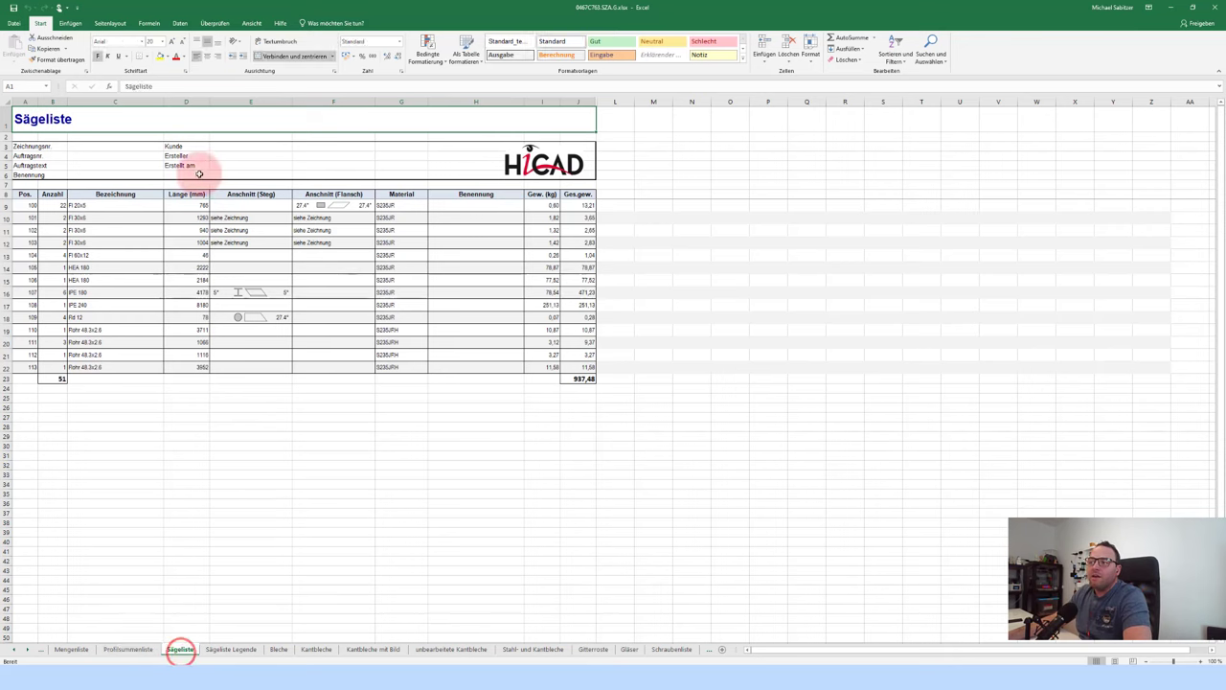
click(258, 296)
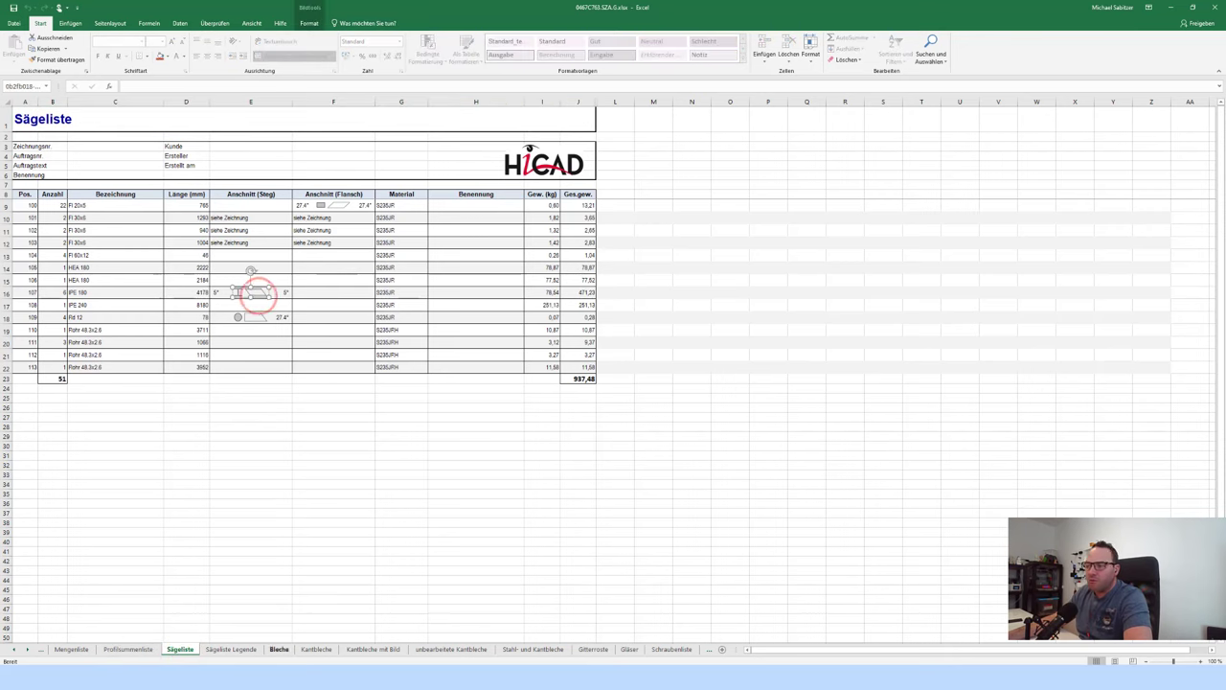
click(299, 651)
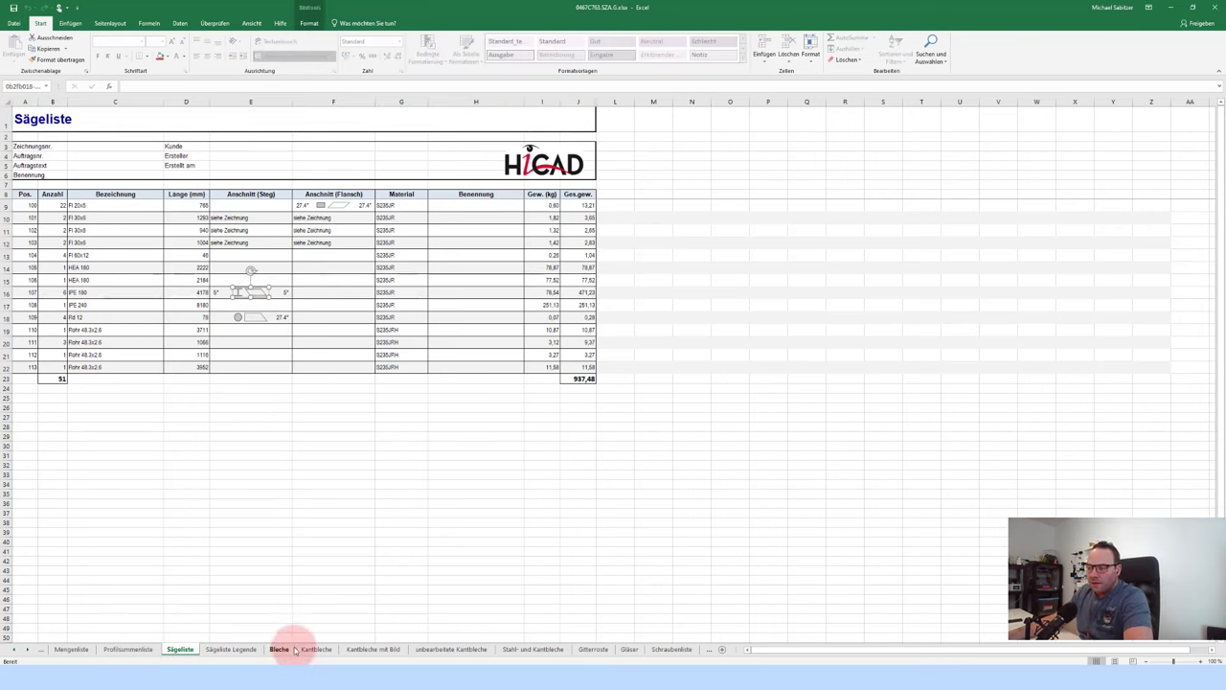
click(398, 651)
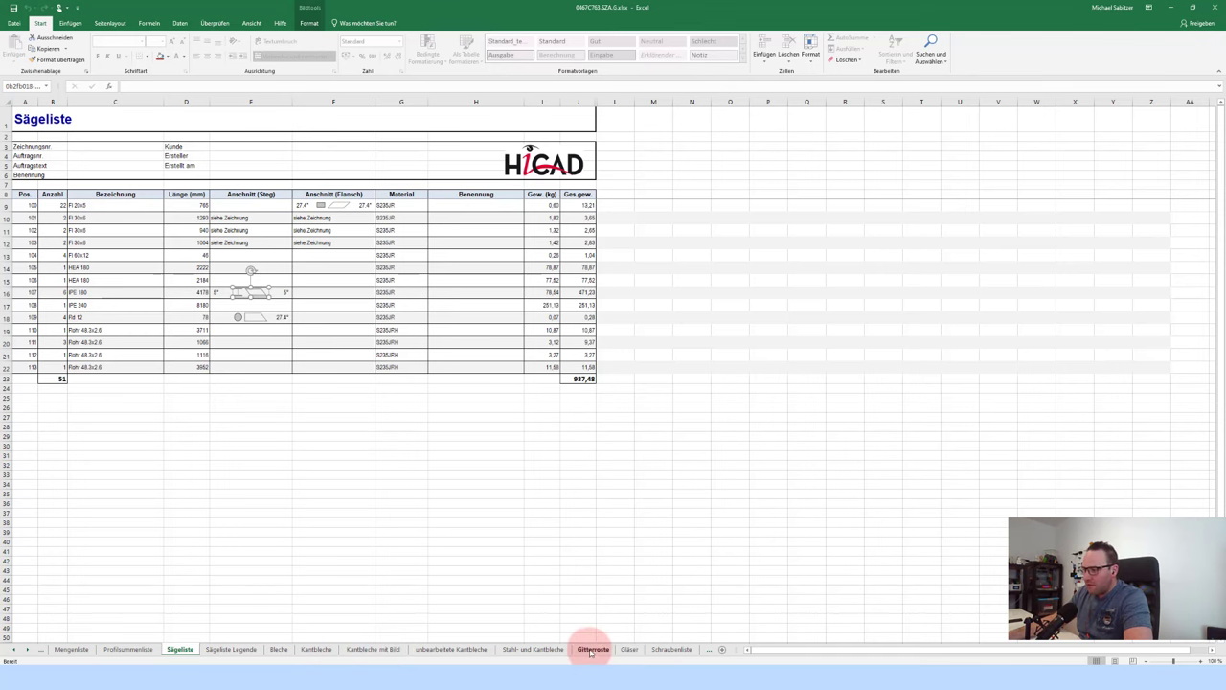
Step: Widen column A of the Schraubenliste so Pos. numbers show fully, then view Versandliste
click(671, 649)
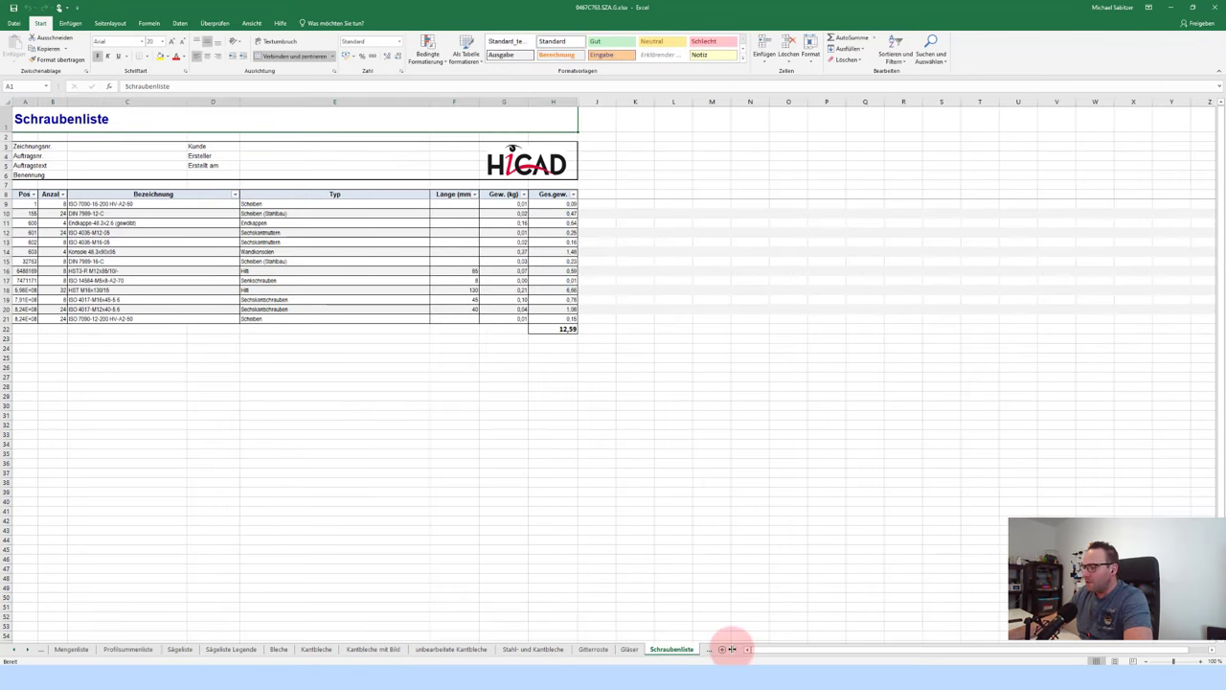
drag(735, 648, 915, 649)
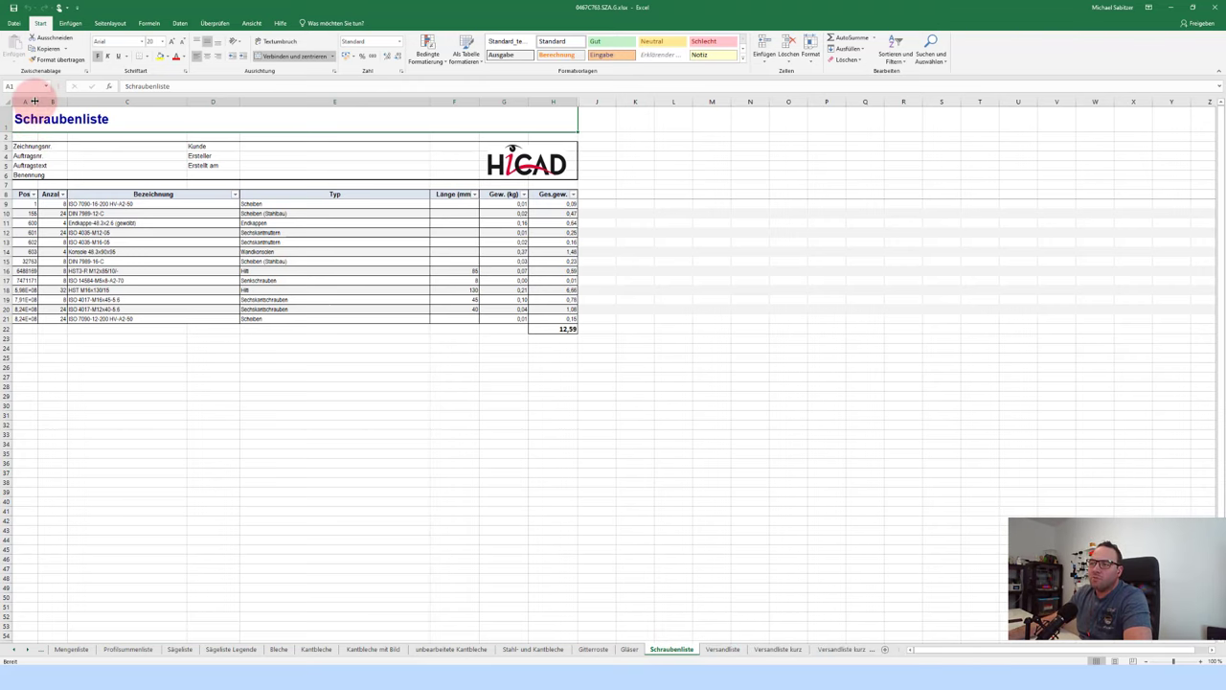
drag(34, 101, 59, 101)
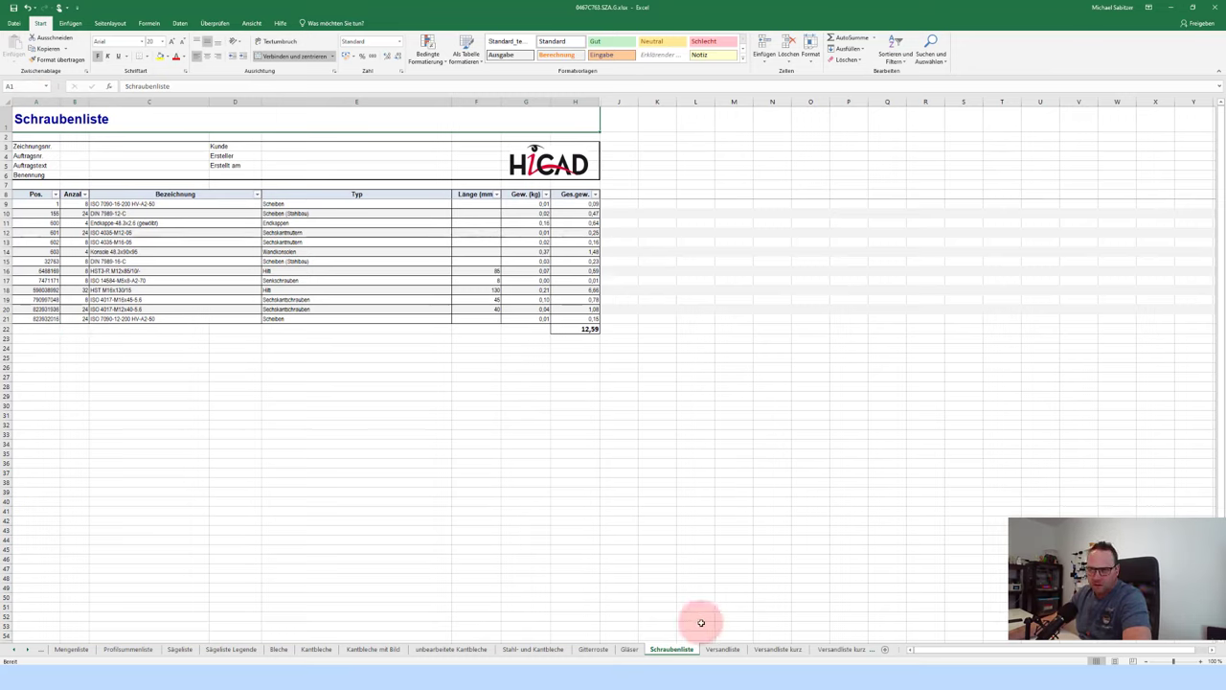
click(723, 648)
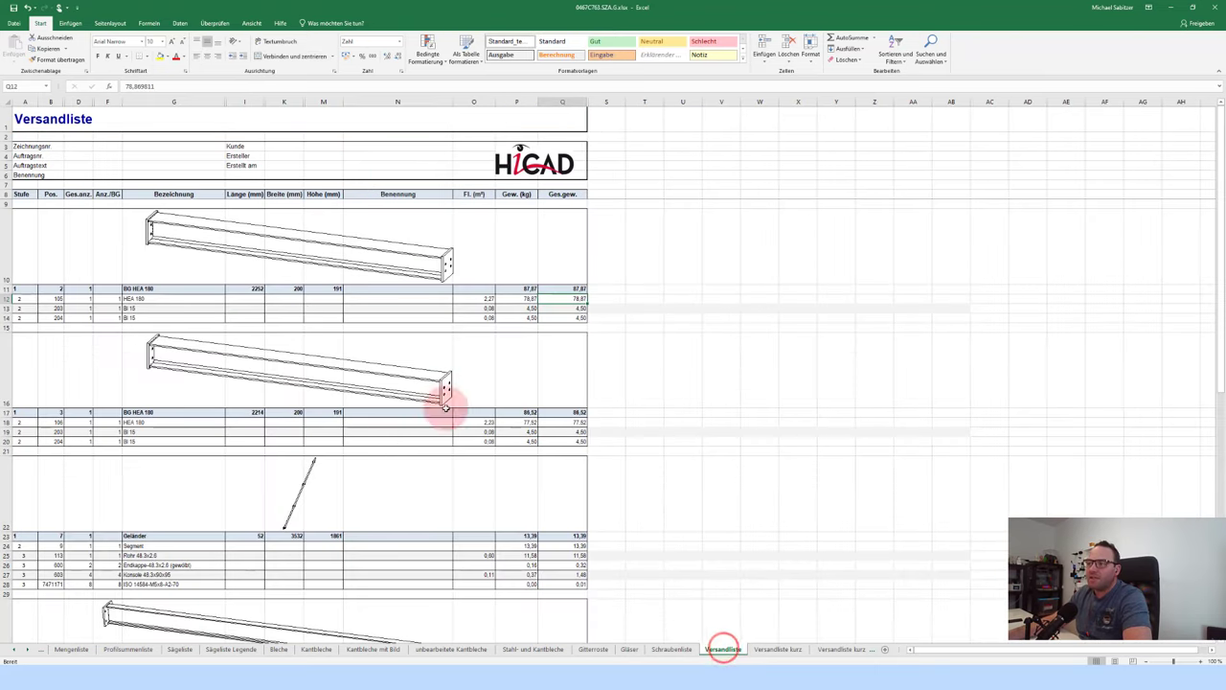
Step: Review the Versandliste, Versandliste kurz, kurz mit Bild and Profilstabliste sheets
scroll(304, 276, down, 1)
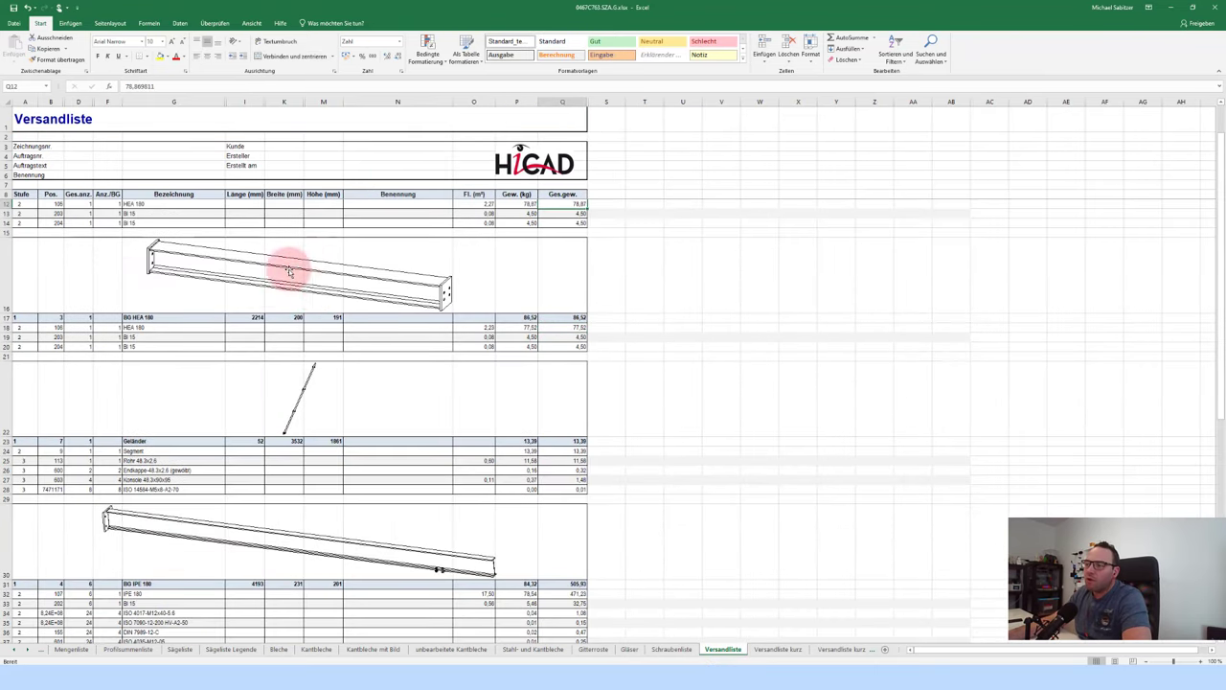
scroll(288, 265, down, 1)
scroll(309, 282, down, 1)
scroll(315, 309, down, 2)
scroll(314, 326, down, 2)
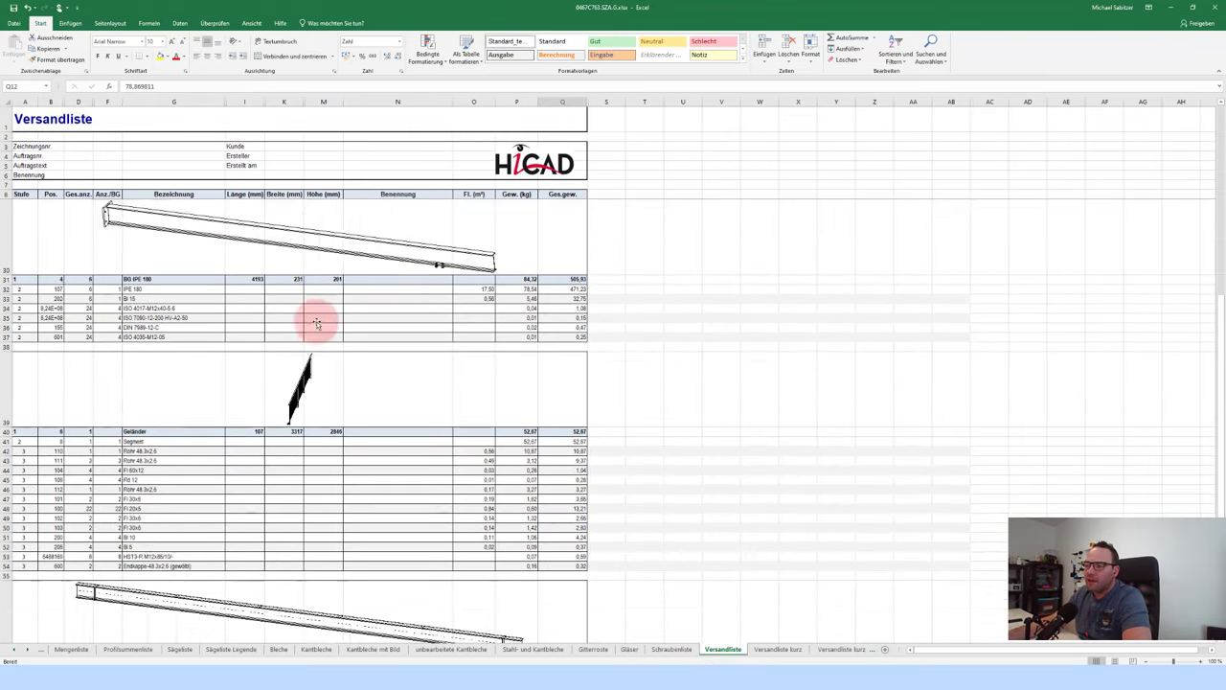
scroll(316, 323, down, 2)
click(781, 651)
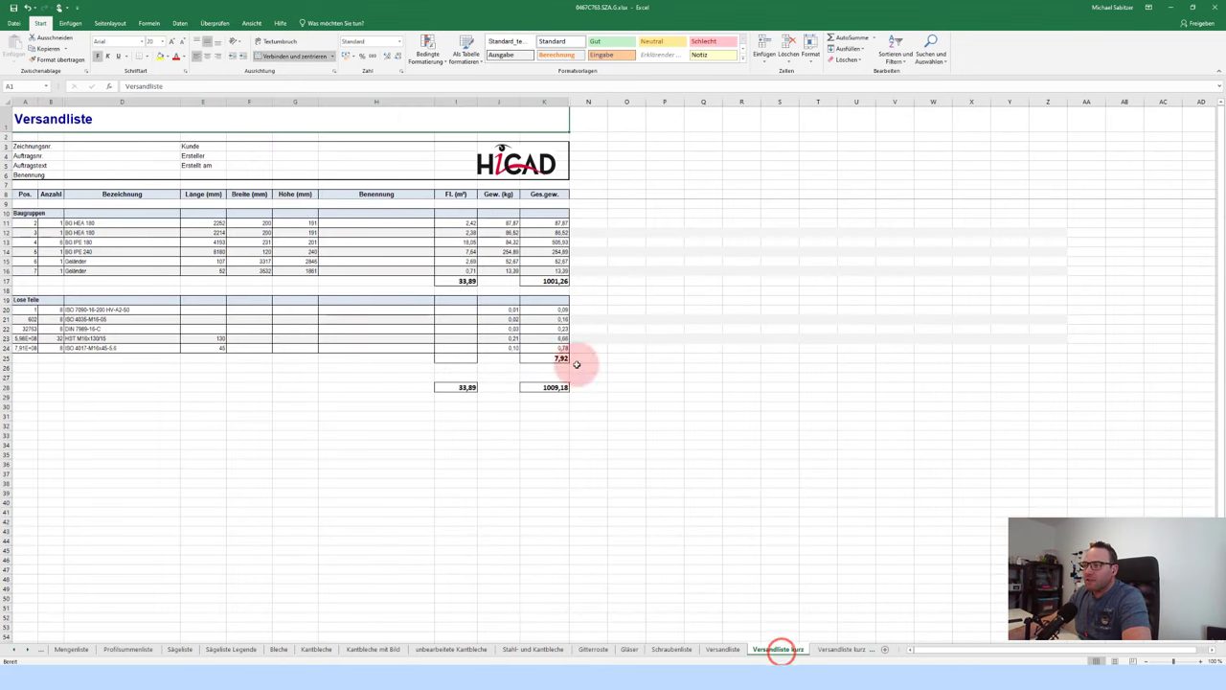
click(828, 651)
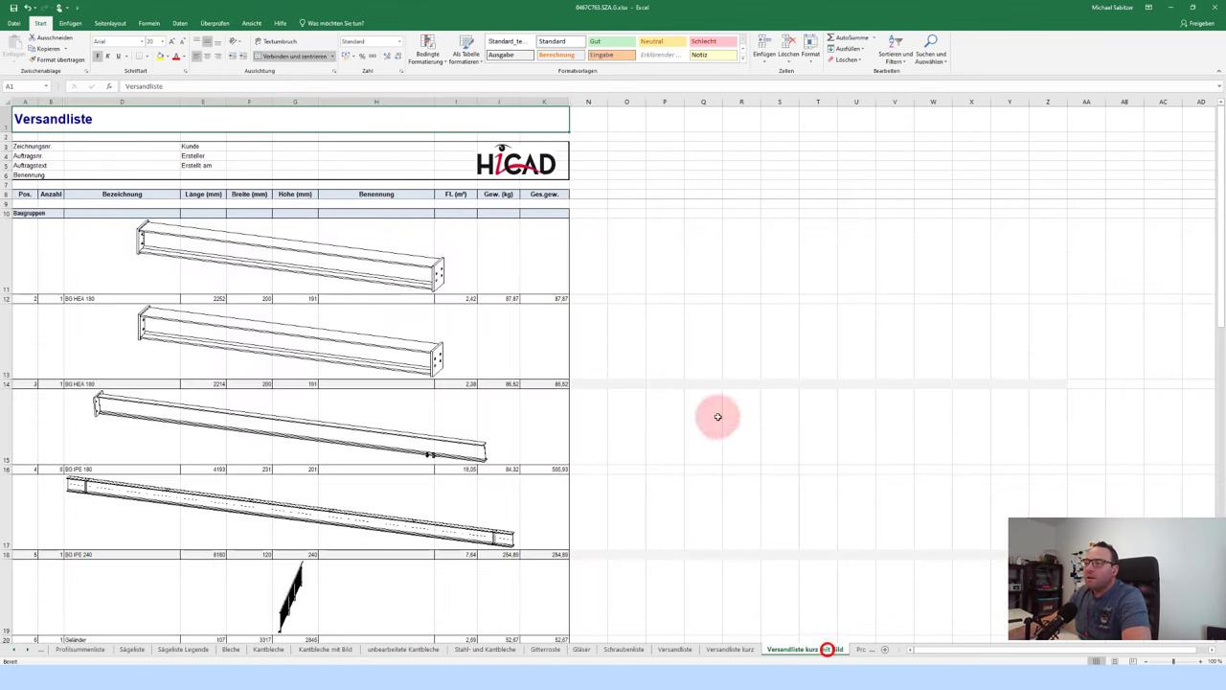
scroll(364, 374, down, 2)
scroll(351, 399, down, 3)
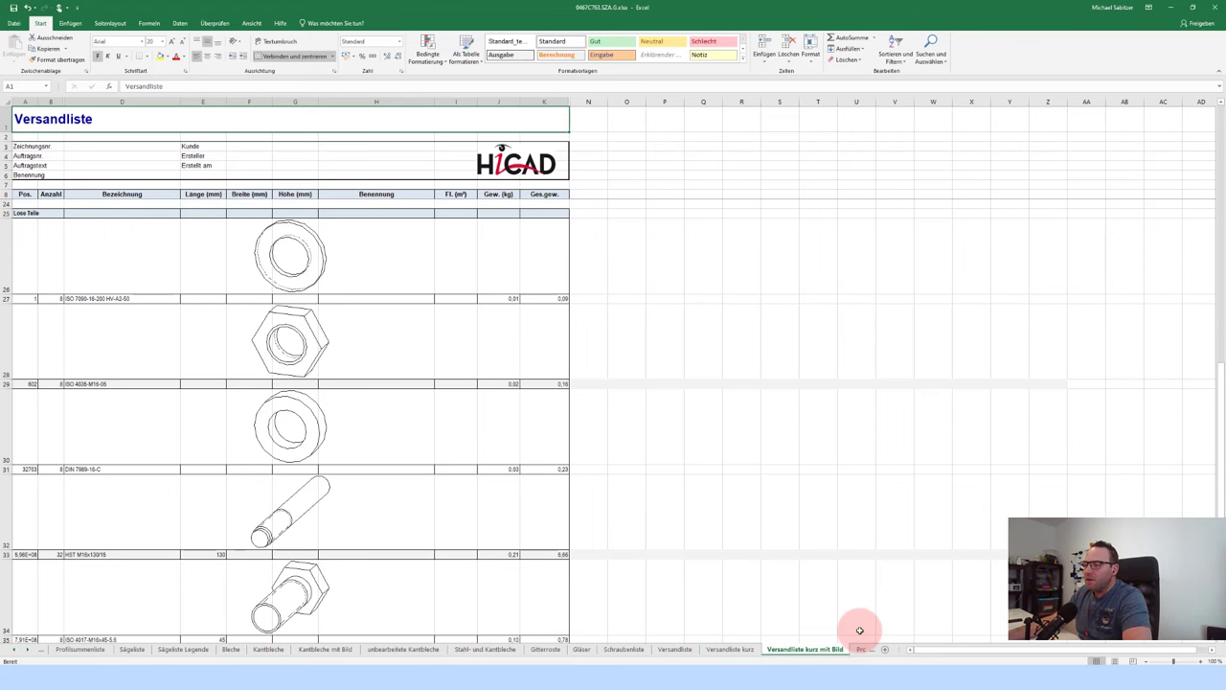
double_click(910, 650)
click(877, 650)
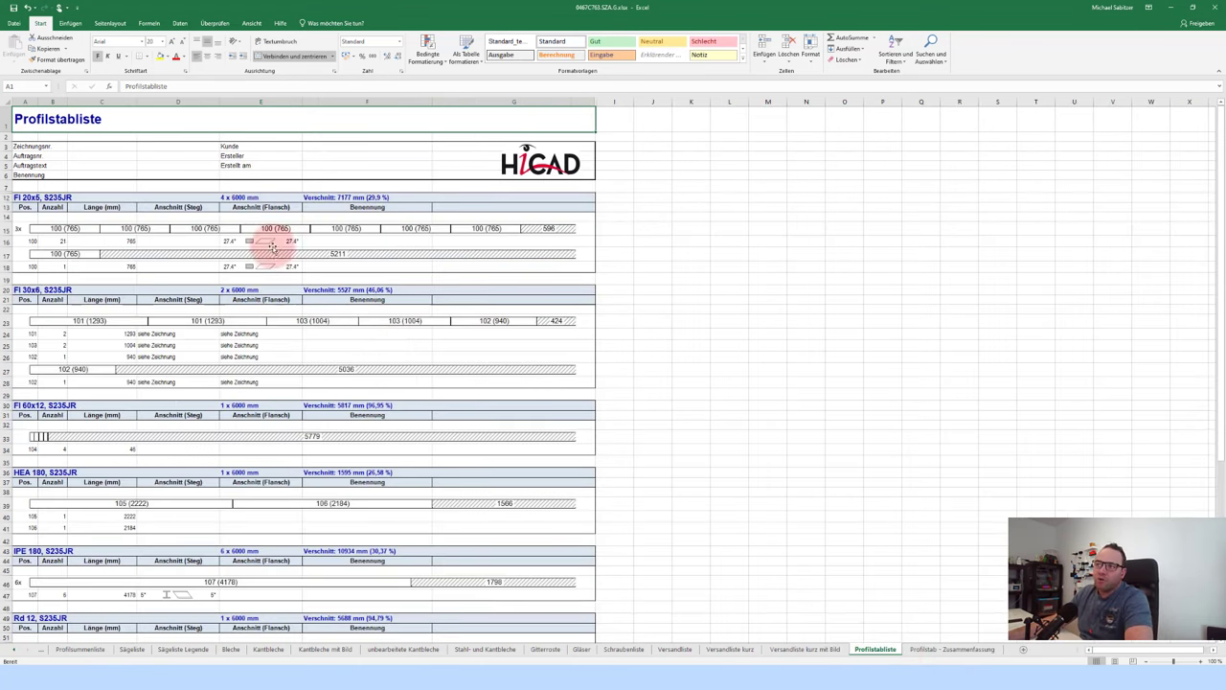
Step: Review the Profilstab summary and Mengenliste sheets, then close Excel, answering the save prompt
scroll(146, 268, down, 1)
scroll(168, 403, down, 1)
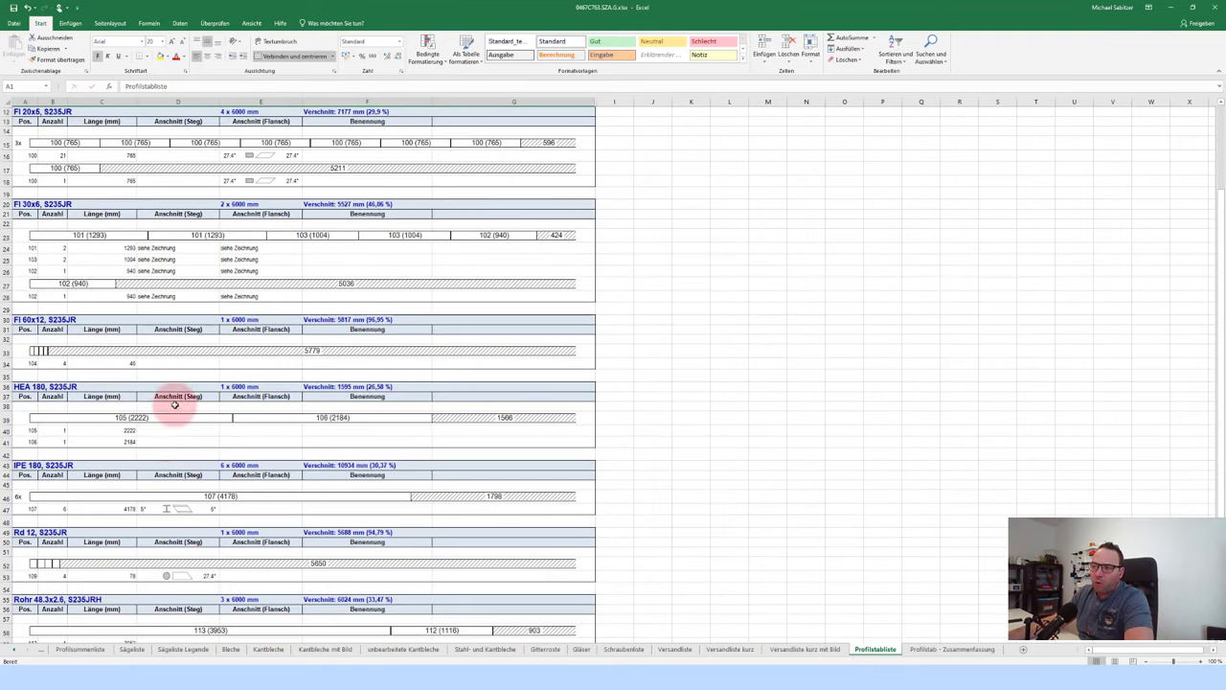
scroll(173, 413, down, 4)
scroll(178, 424, down, 2)
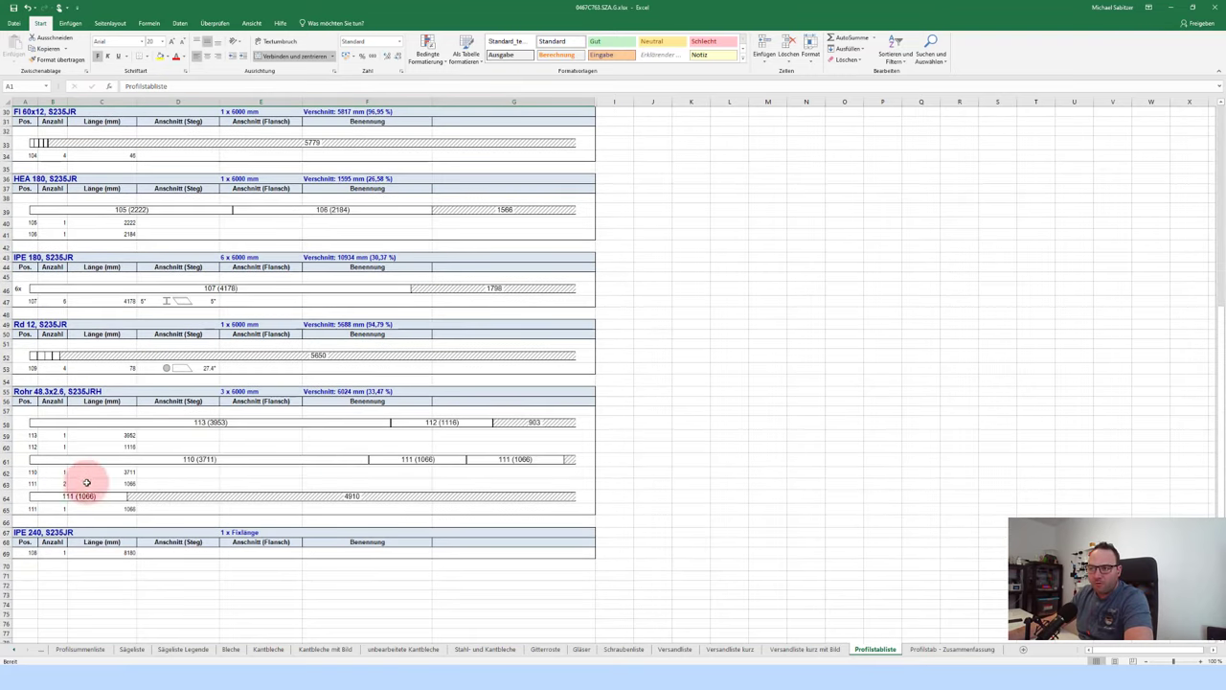
click(936, 649)
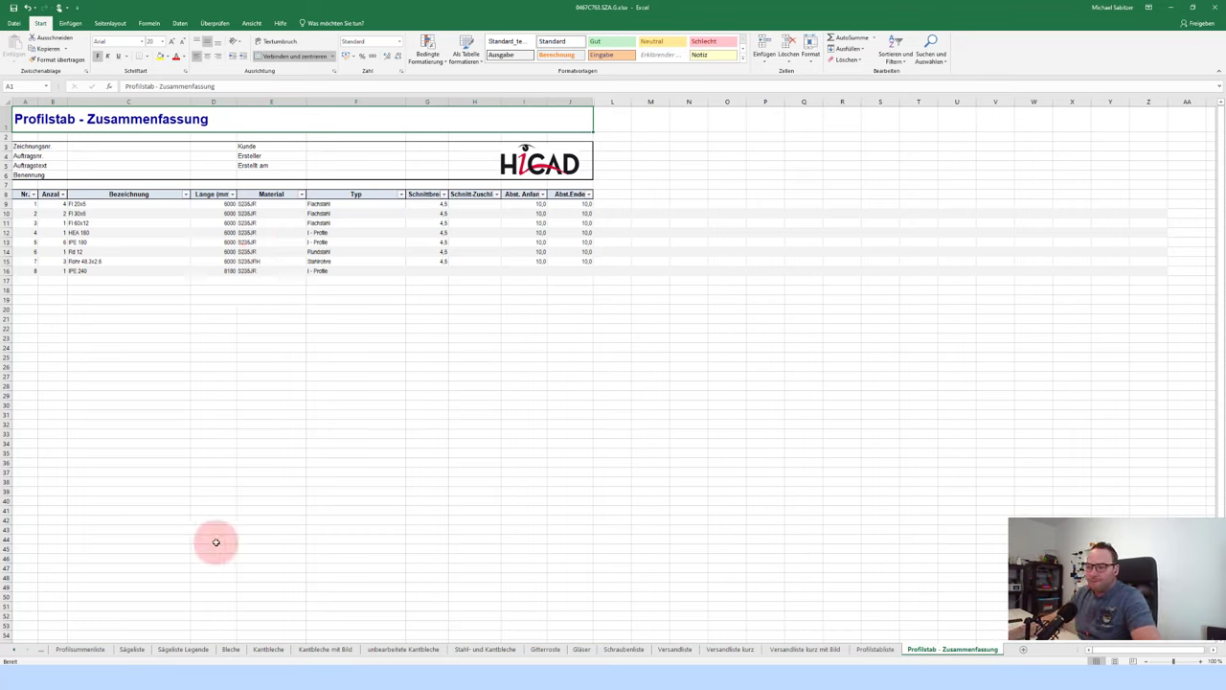
click(16, 653)
click(72, 650)
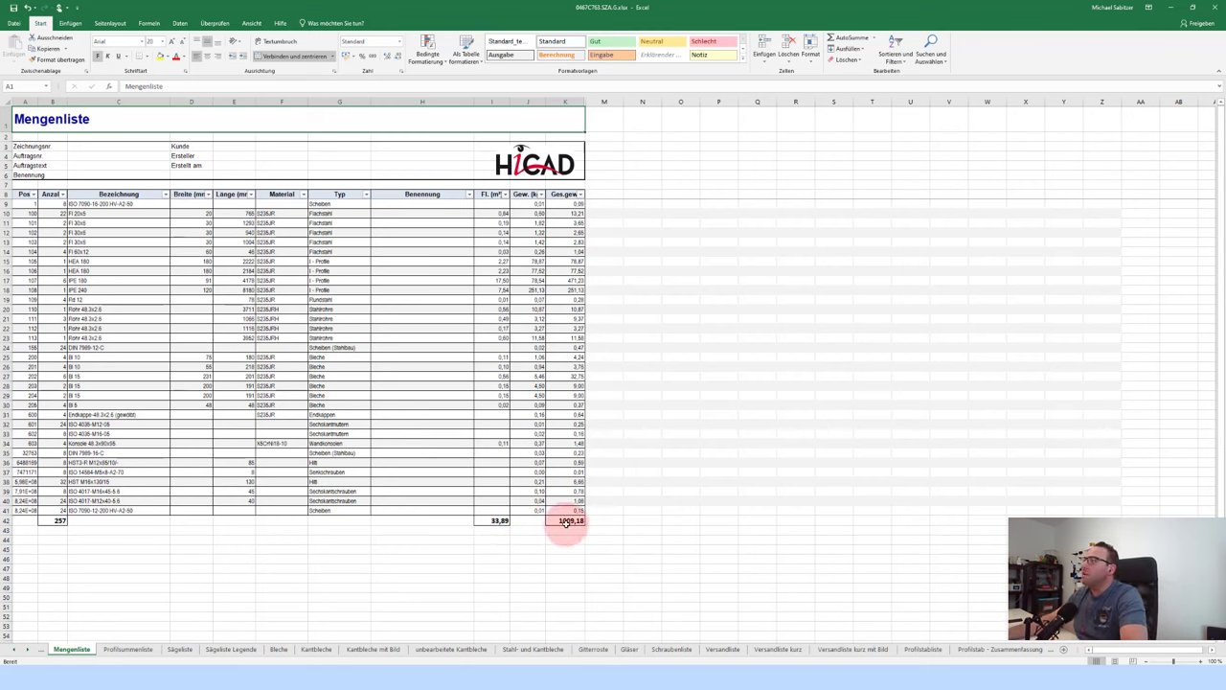
click(1217, 5)
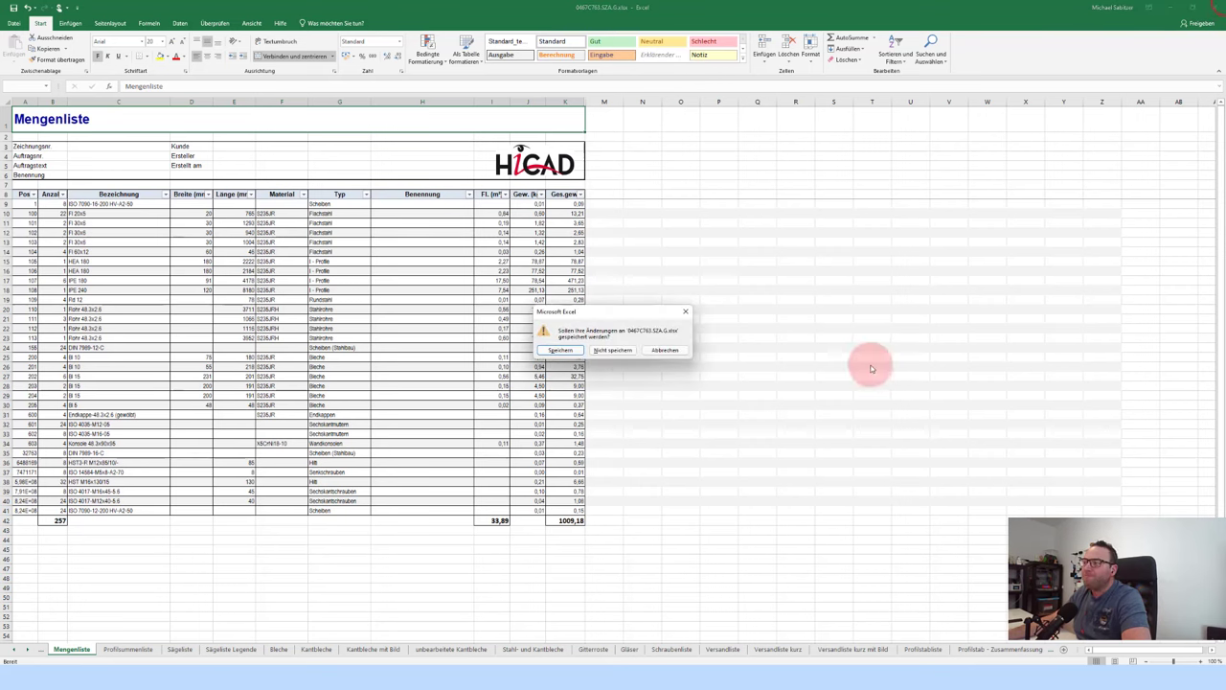
click(619, 348)
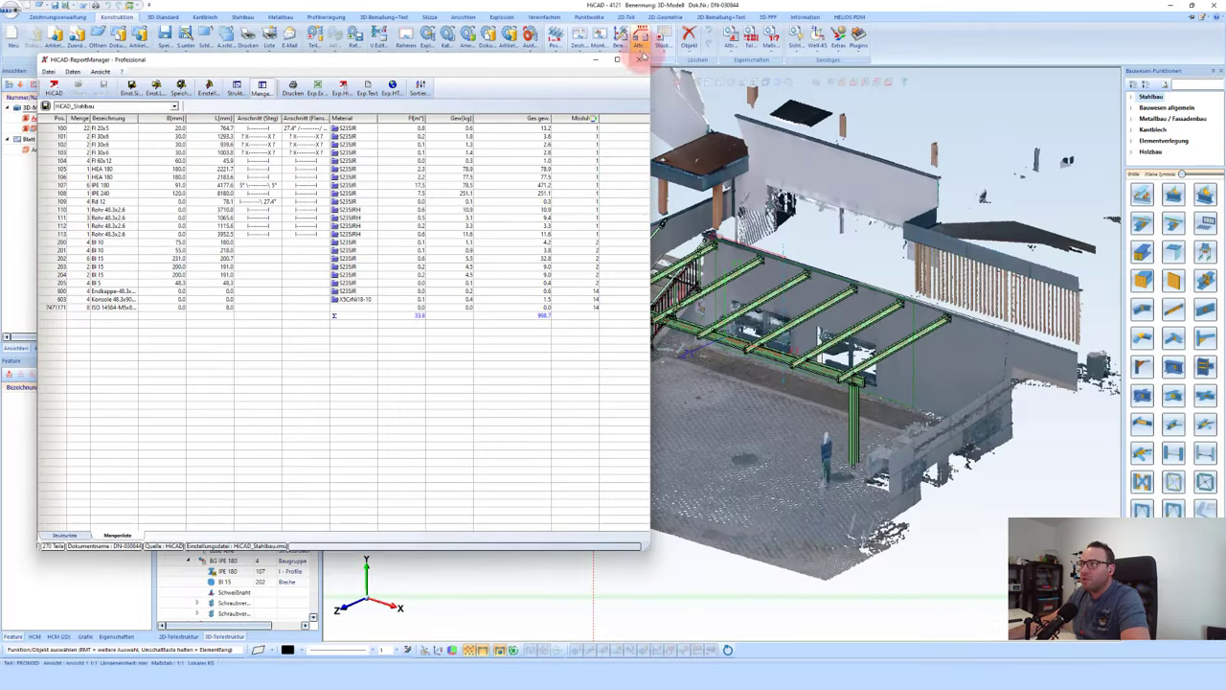
Step: Close the ReportManager and start a workshop drawing from the canopy model
click(639, 59)
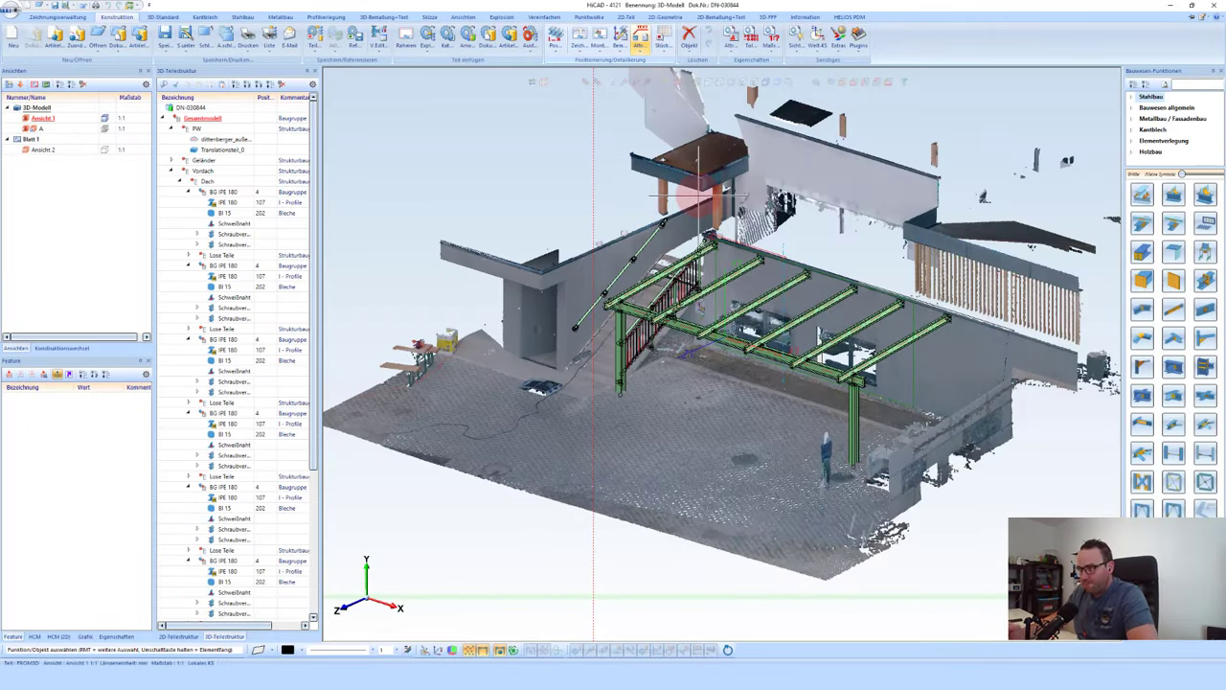
middle_click(740, 280)
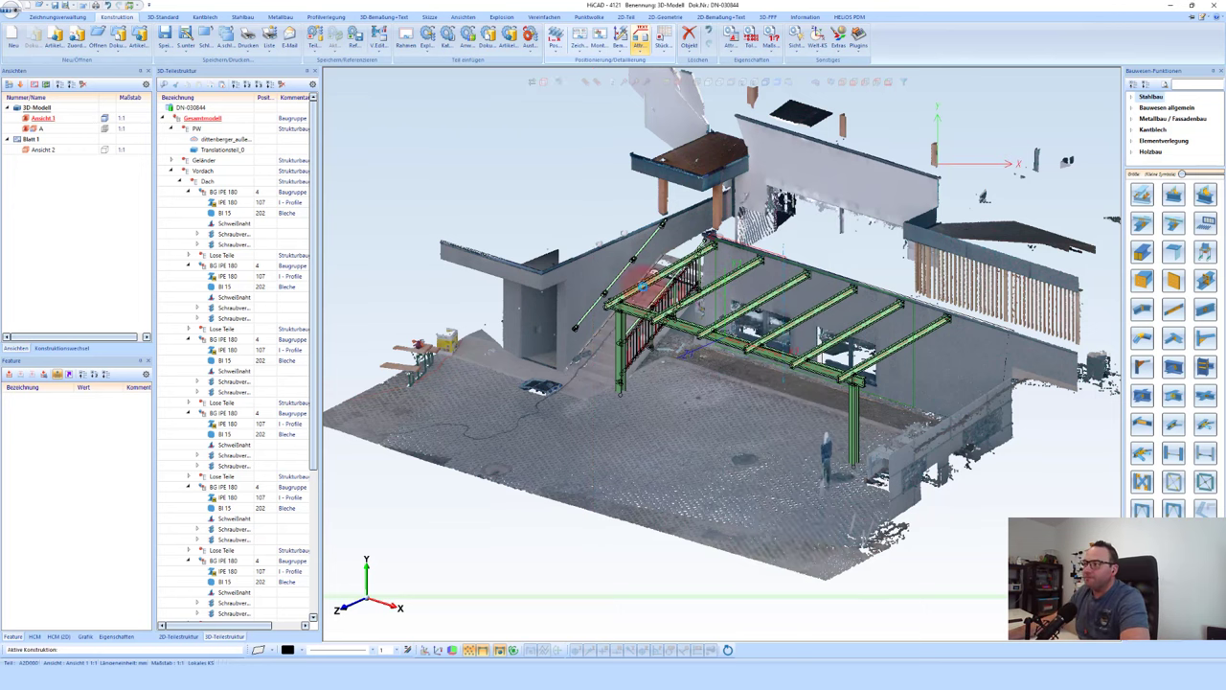
click(65, 17)
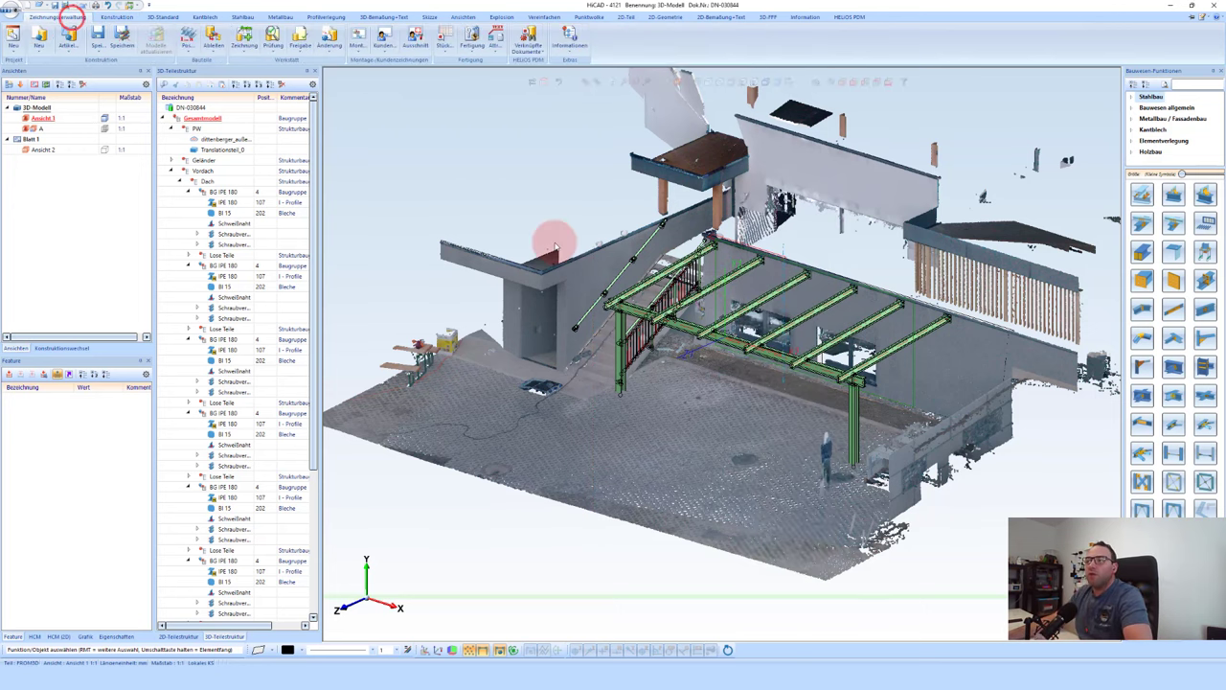
click(247, 35)
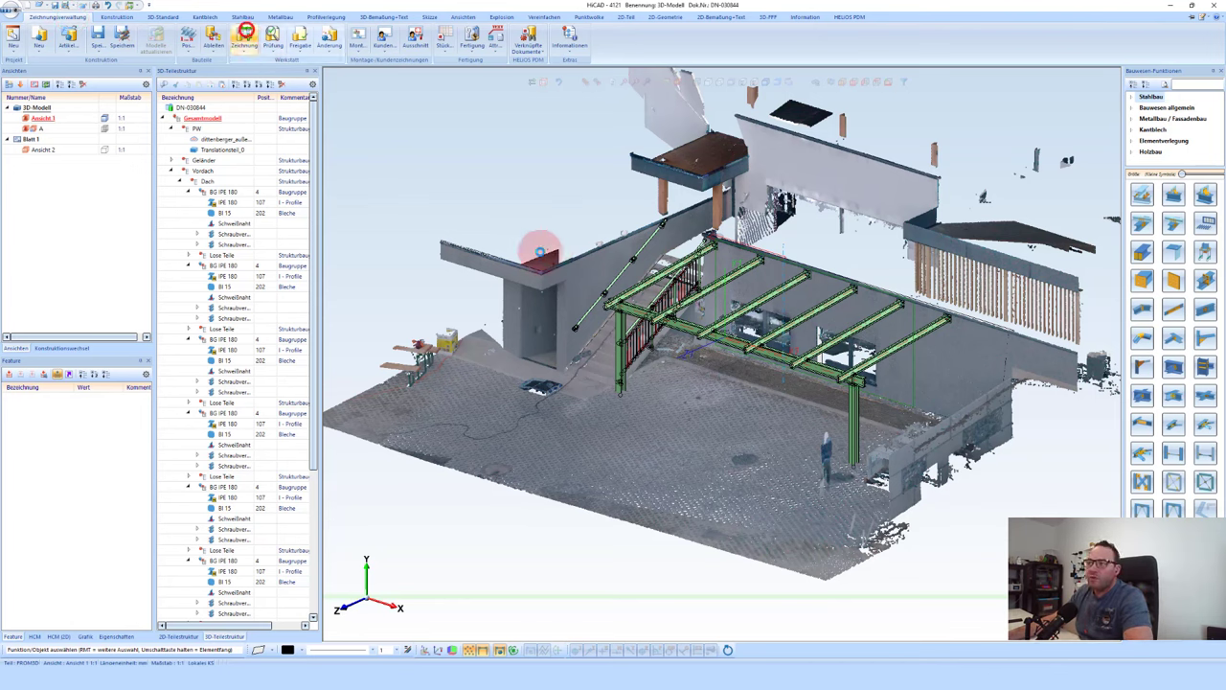
click(576, 285)
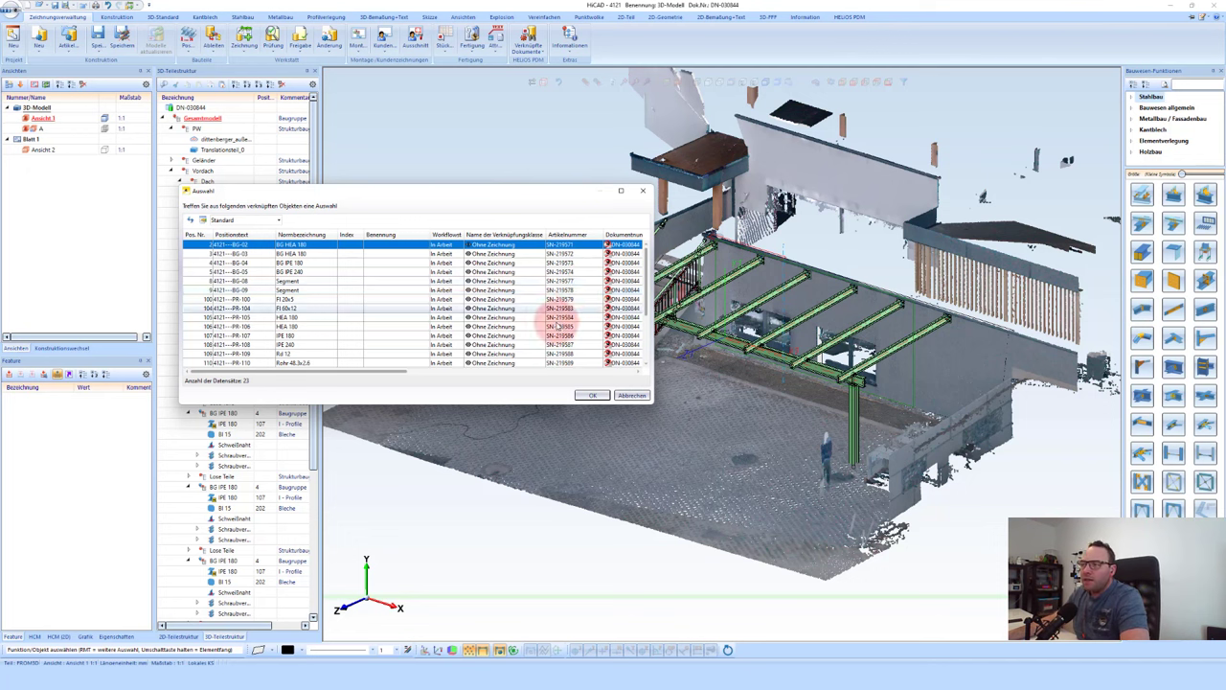
Step: Select profile parts PR-100 through PR-109 and confirm creating their drawings
click(288, 299)
shift+click(290, 353)
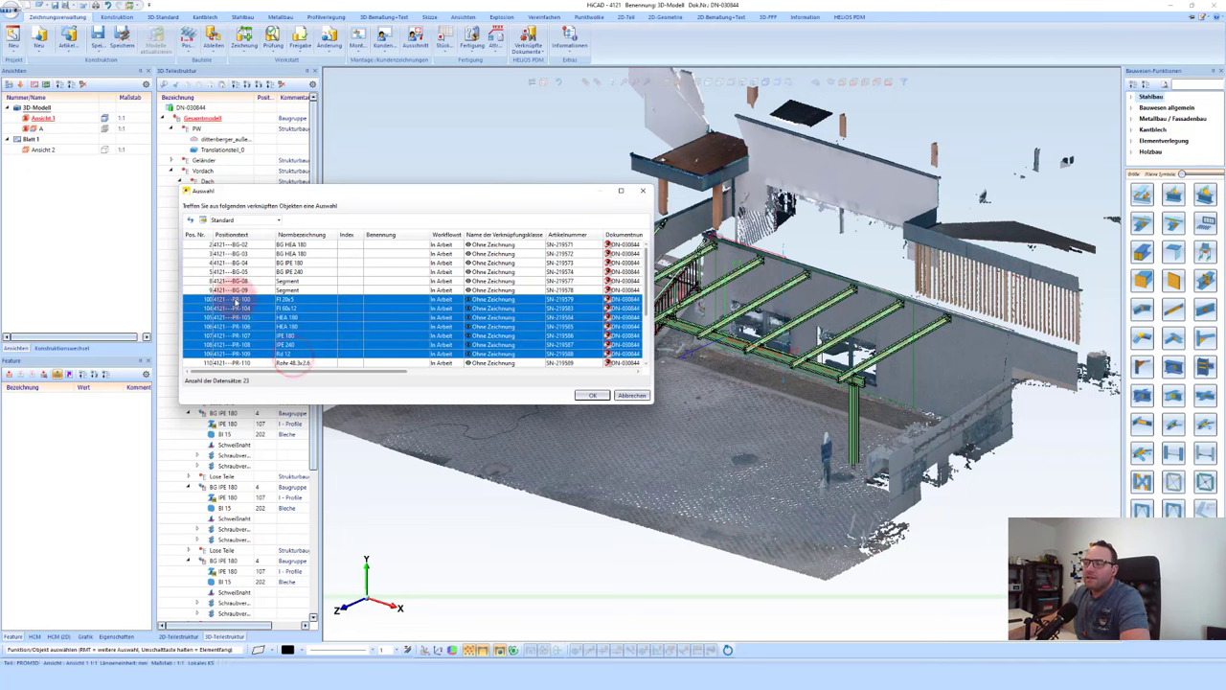
click(592, 394)
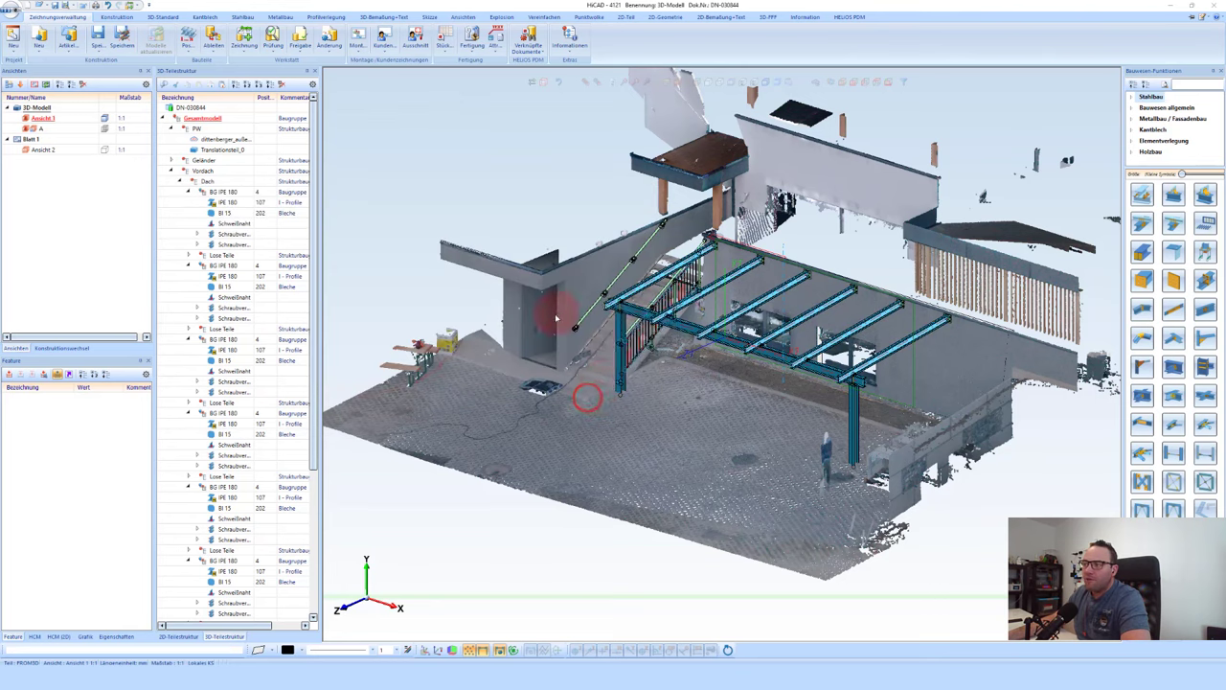
click(567, 350)
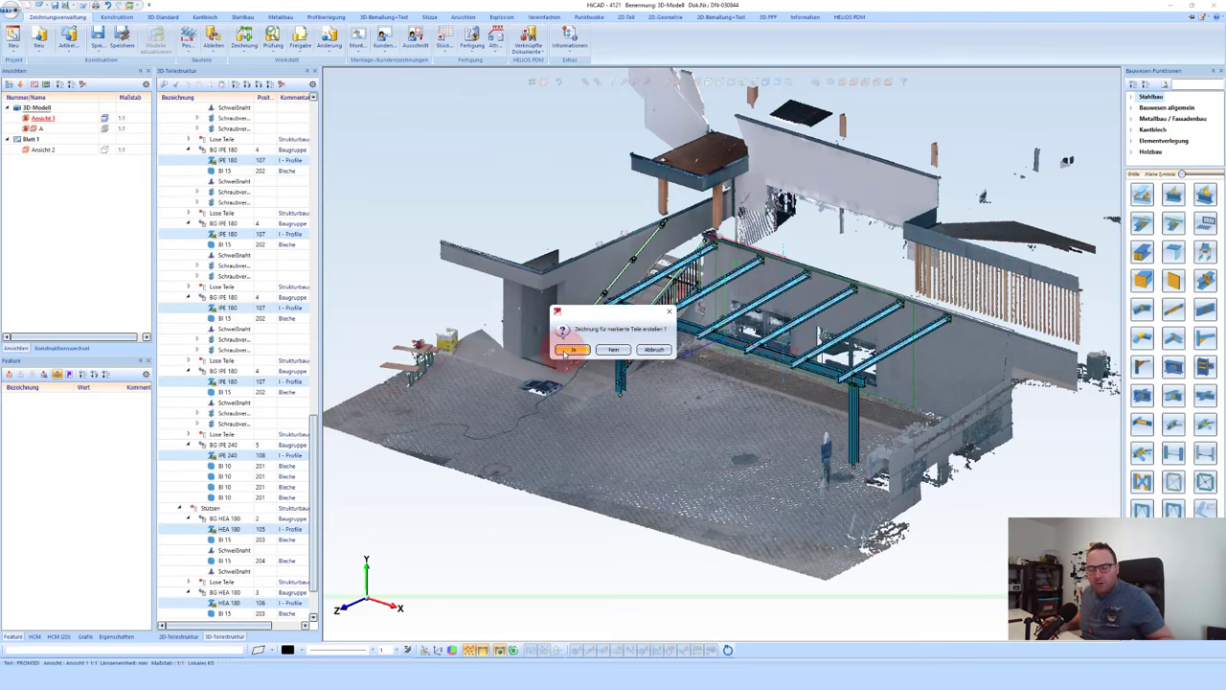
click(567, 351)
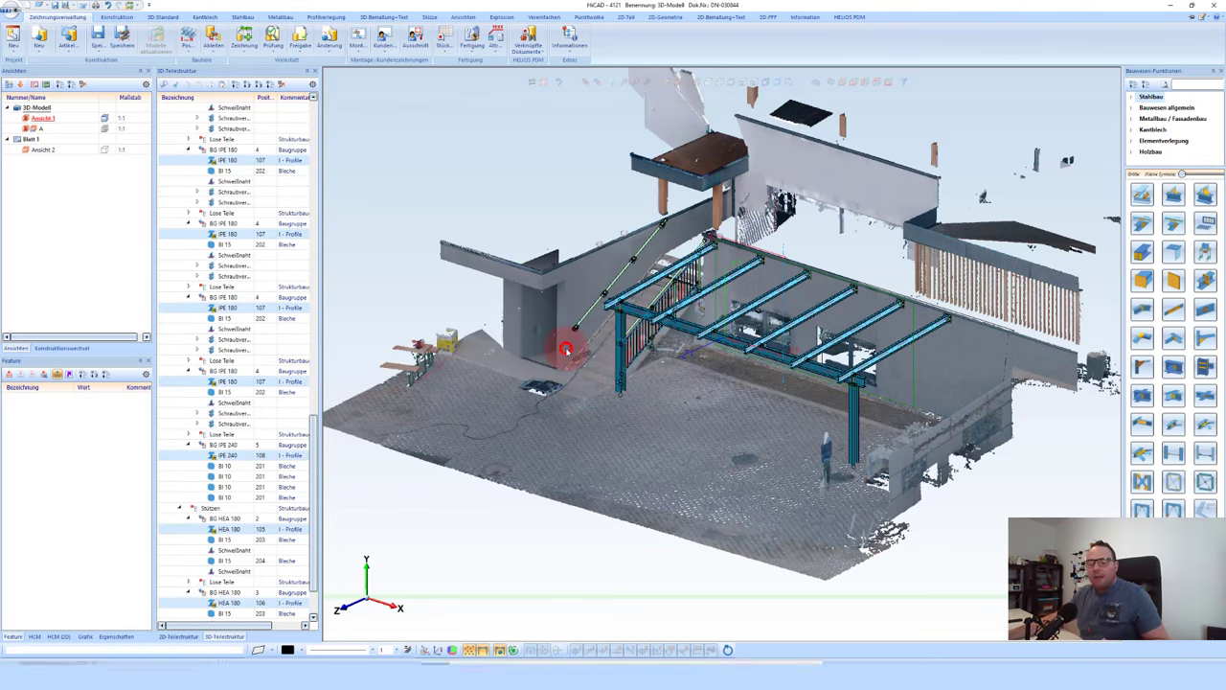
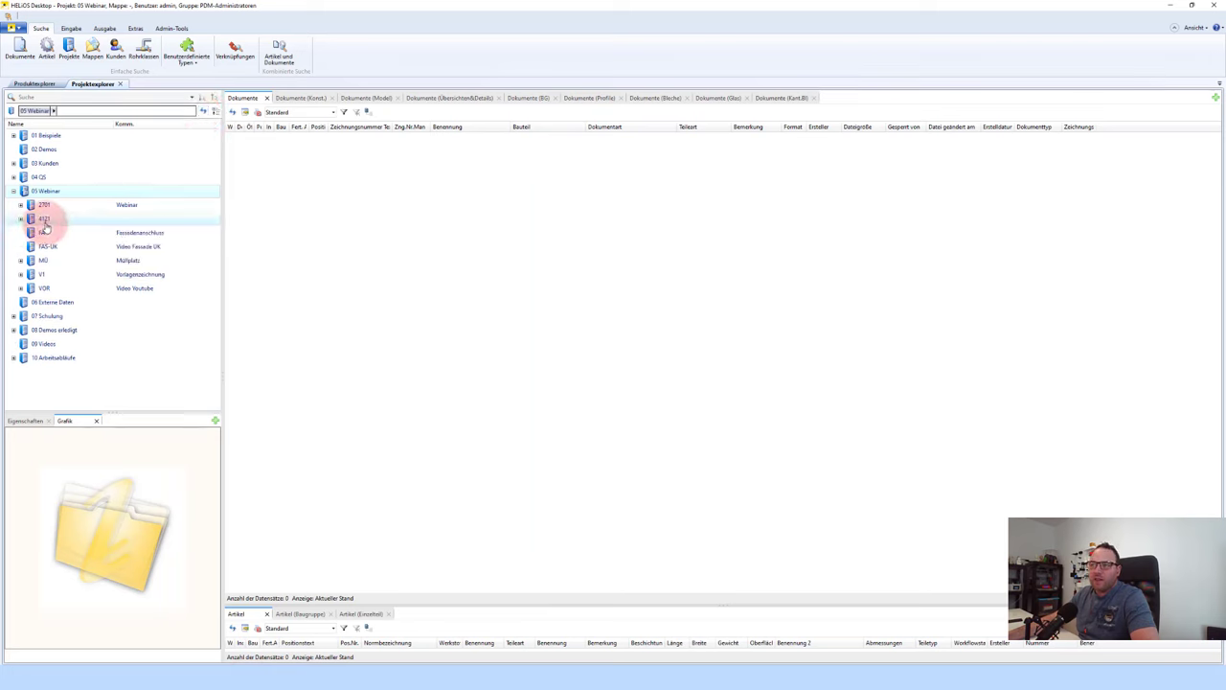
Step: Show project 4121's refreshed document list and review the position 105 drawing sheet
click(45, 219)
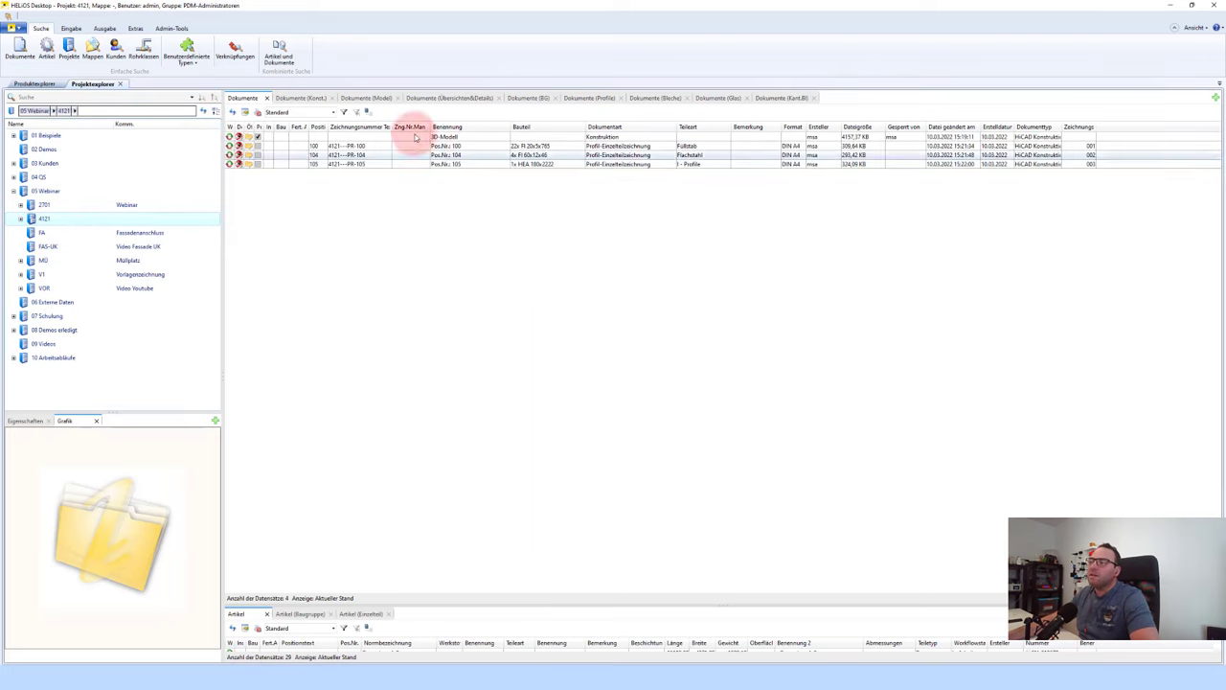
click(233, 112)
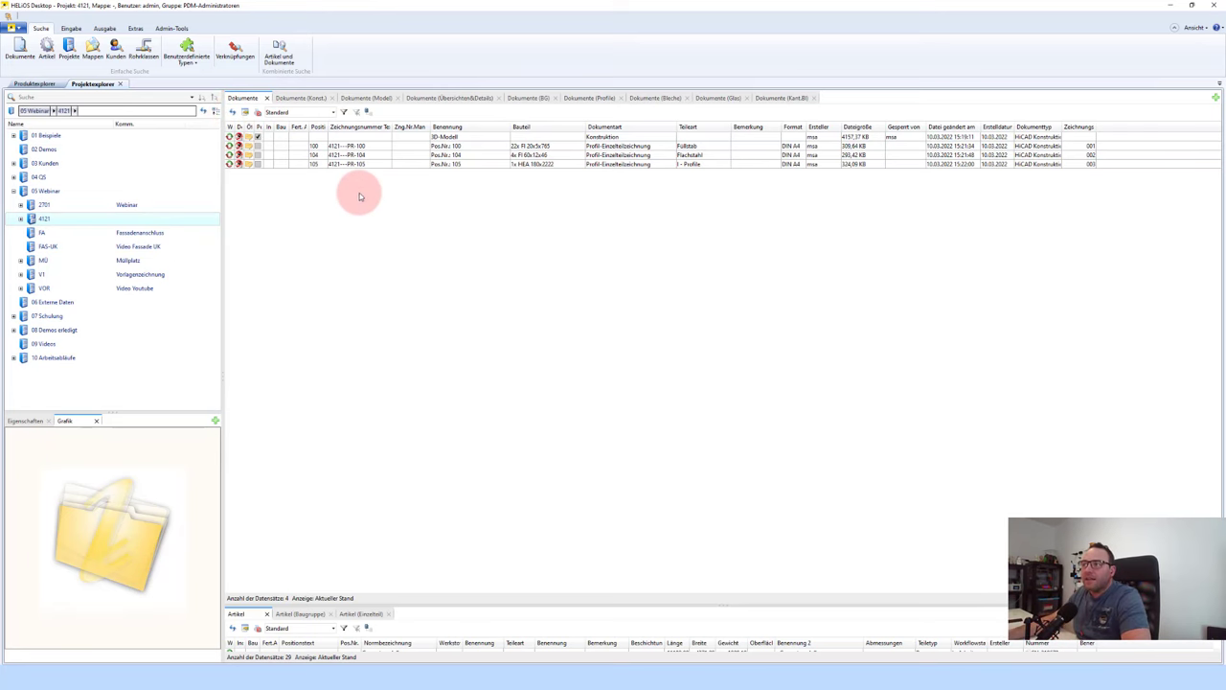
click(355, 164)
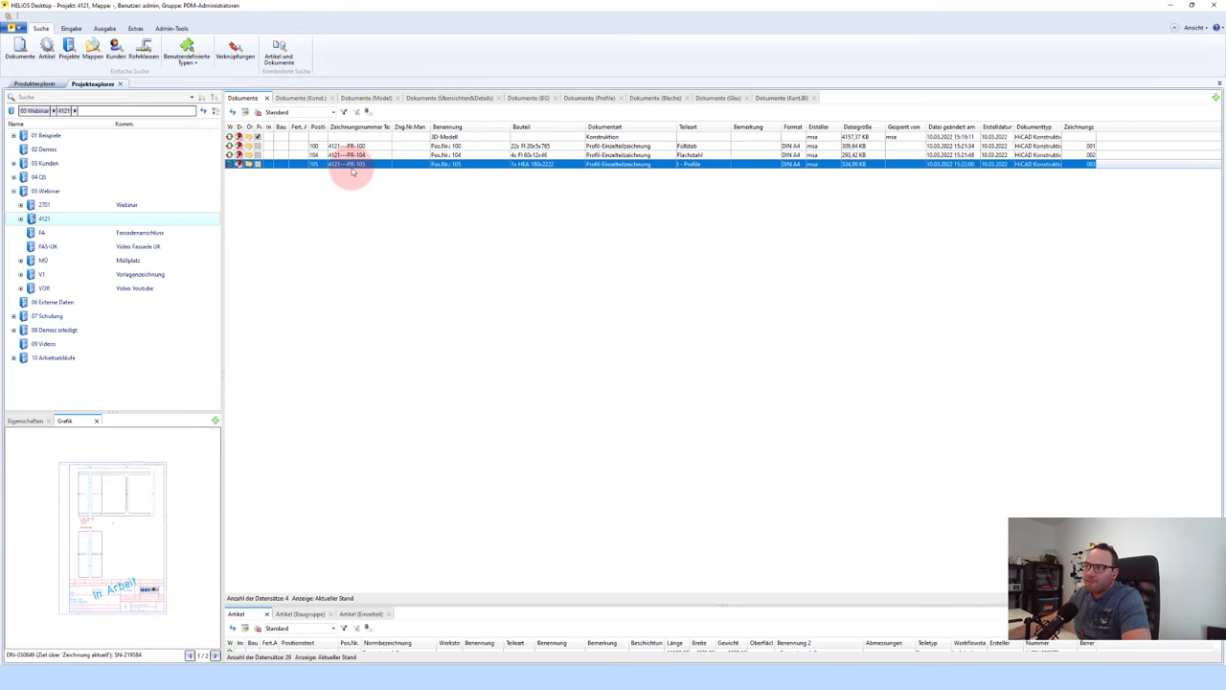
double_click(352, 165)
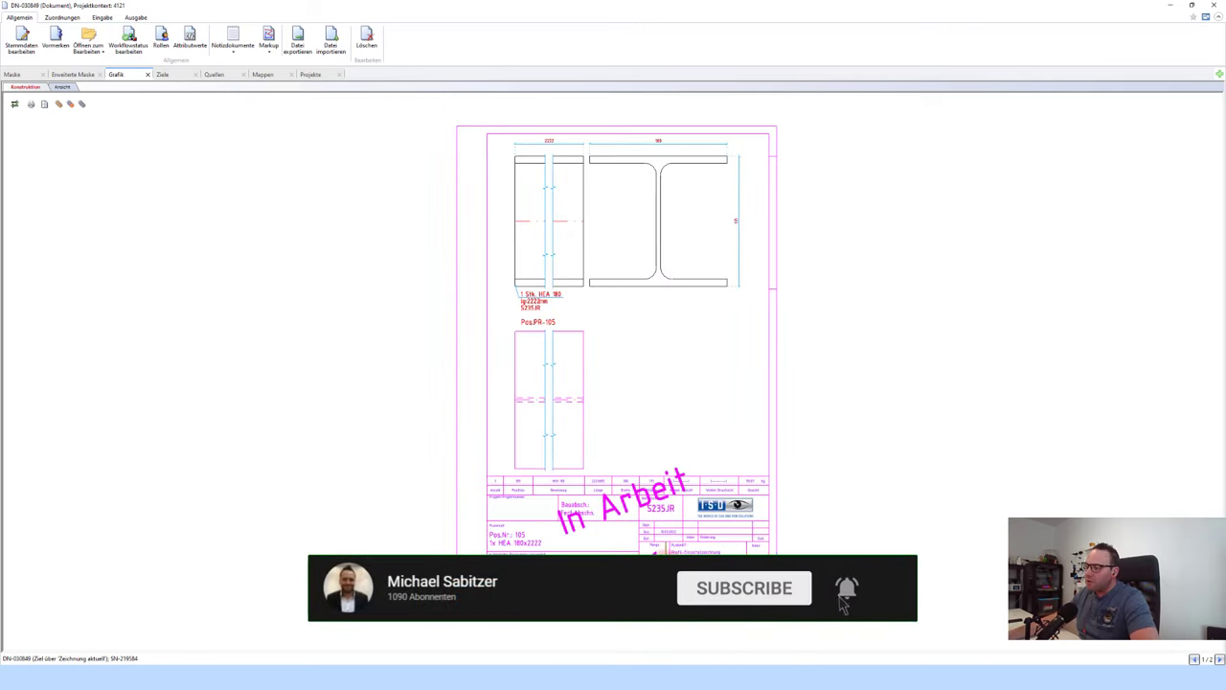
scroll(752, 539, down, 2)
scroll(753, 538, down, 2)
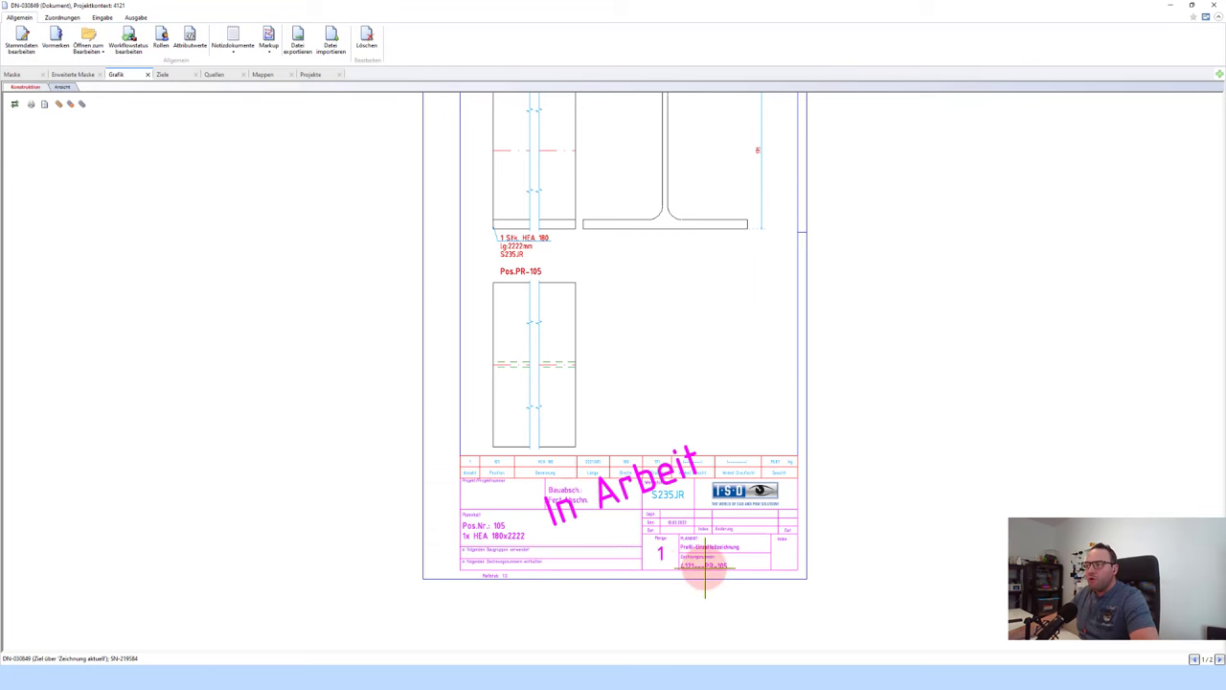
click(1214, 5)
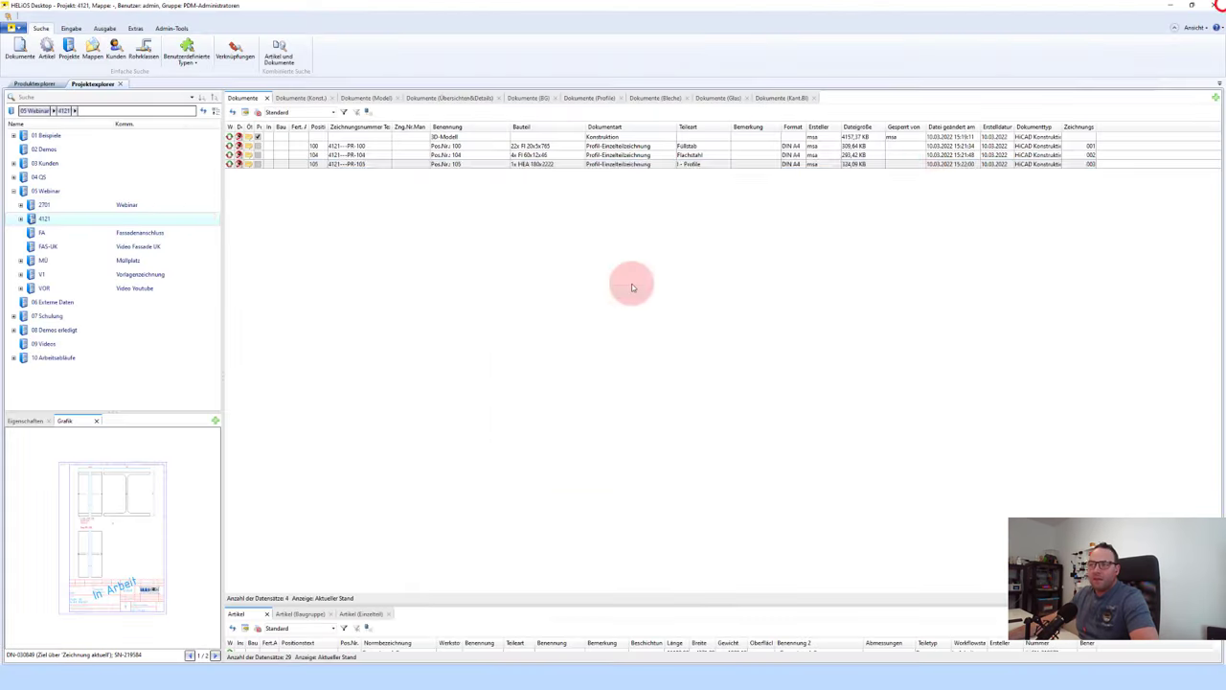
Step: Expand project 4121 into its PDF-Daten folder and open the position 107 PDF
click(232, 112)
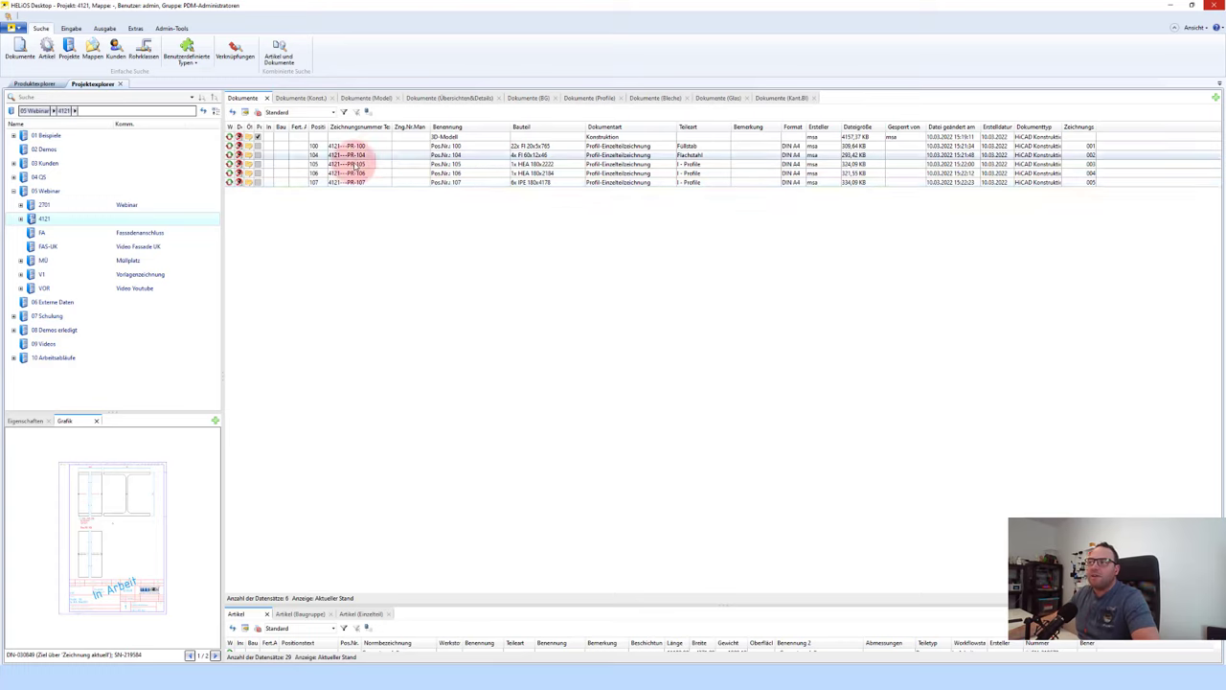
click(20, 218)
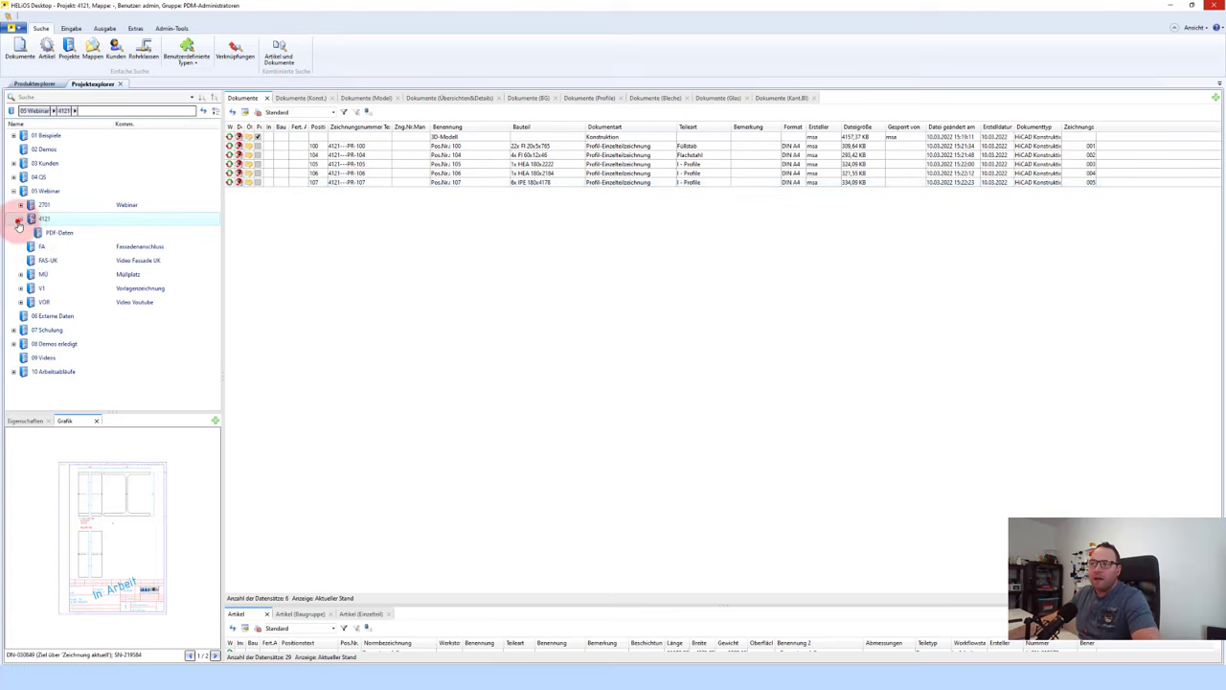
click(63, 232)
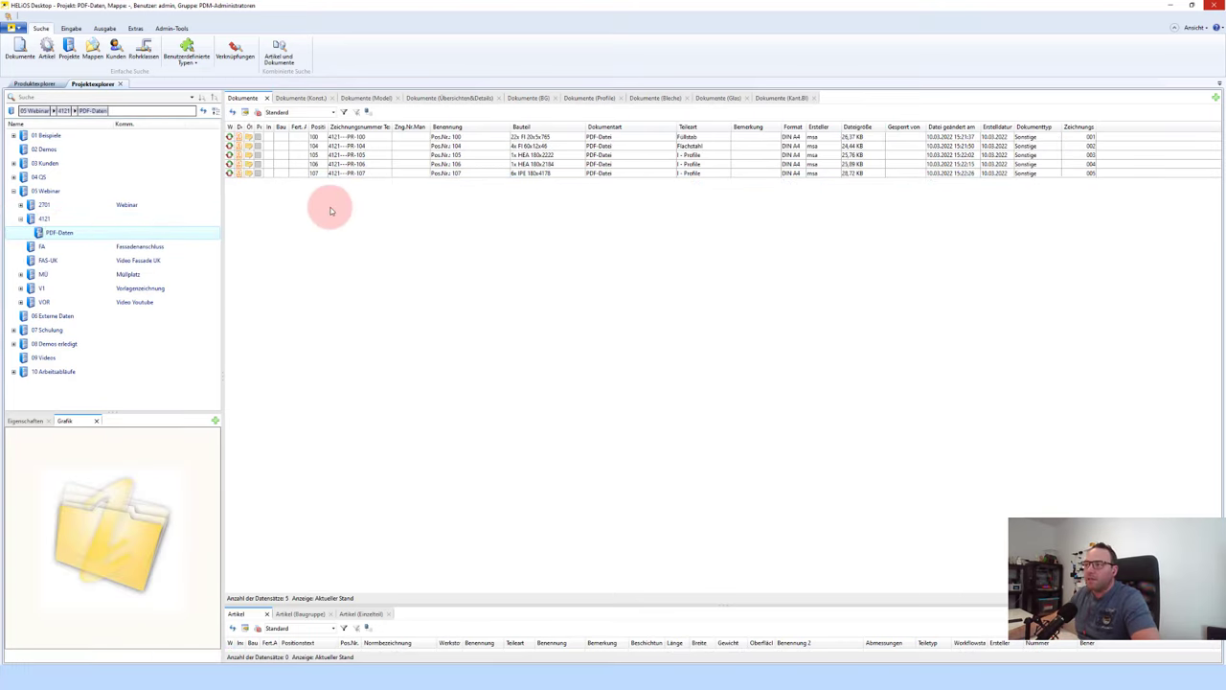
click(362, 166)
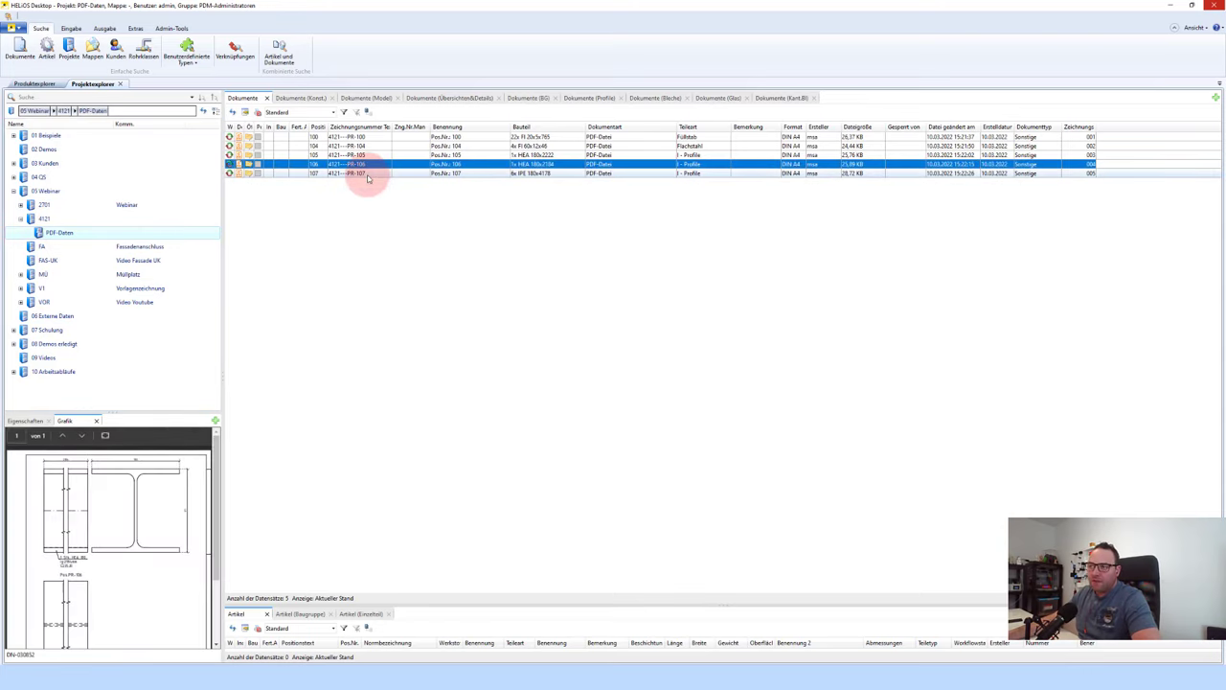
click(368, 174)
double_click(368, 173)
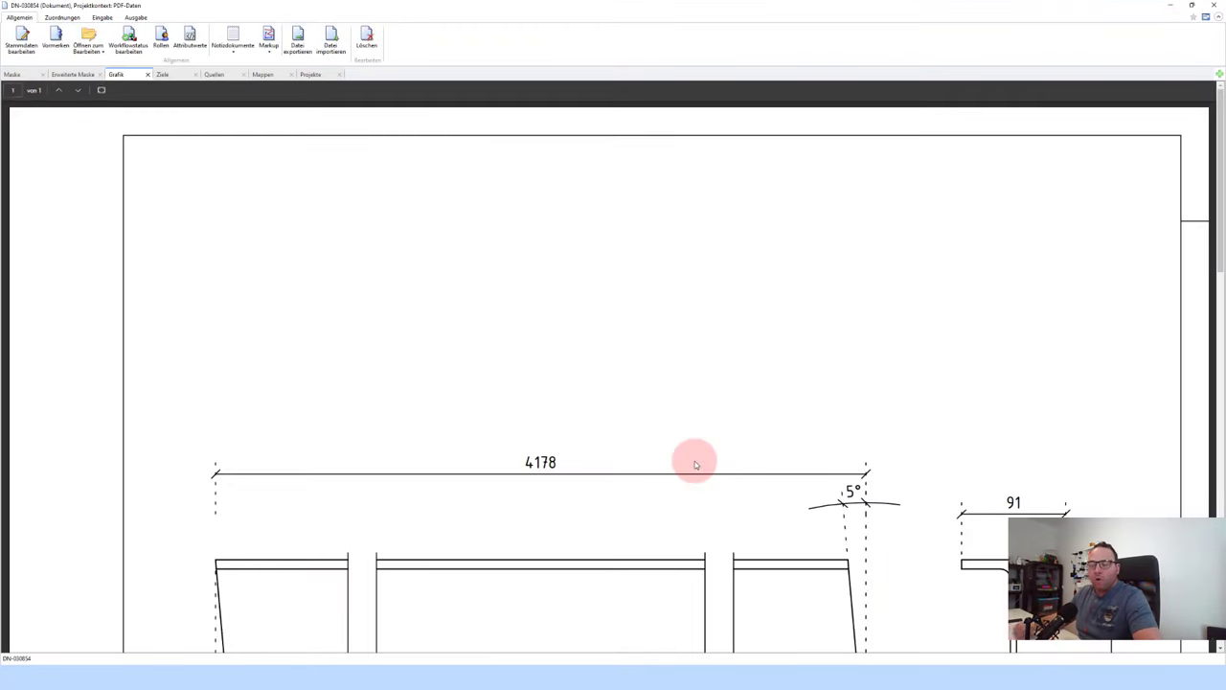
Step: Scroll through the position 107 PDF, close it, and switch to HiCAD
scroll(607, 345, down, 3)
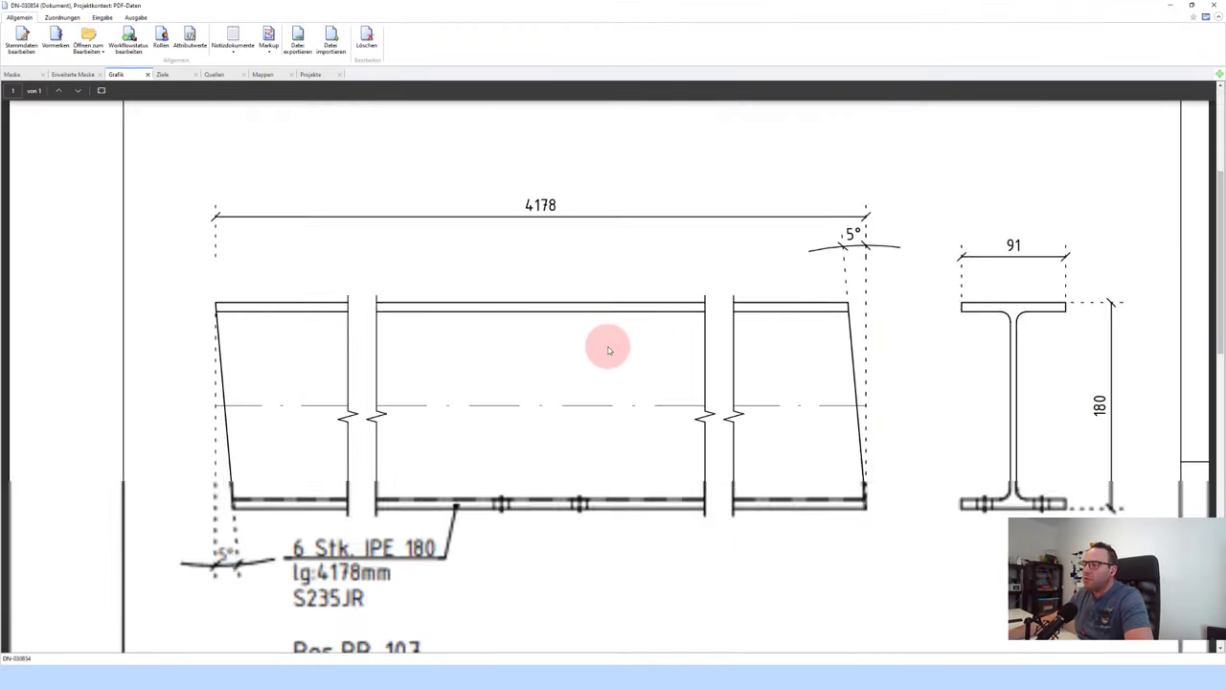
scroll(612, 365, down, 5)
scroll(612, 365, down, 2)
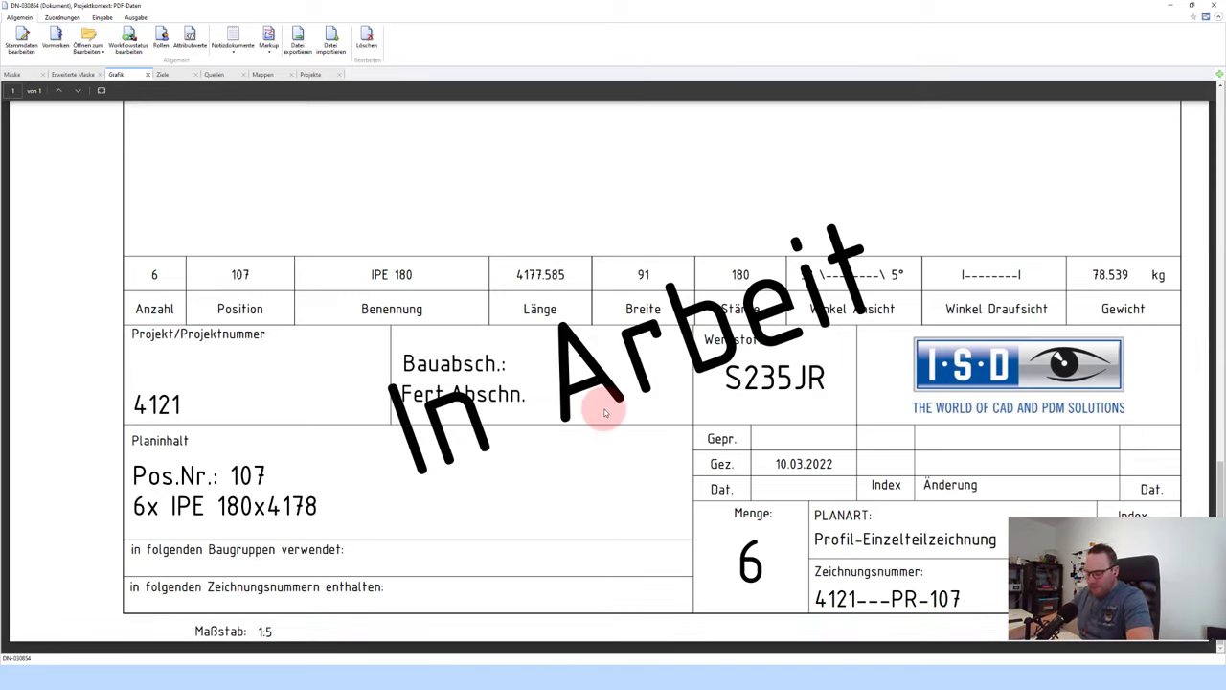
scroll(603, 406, up, 6)
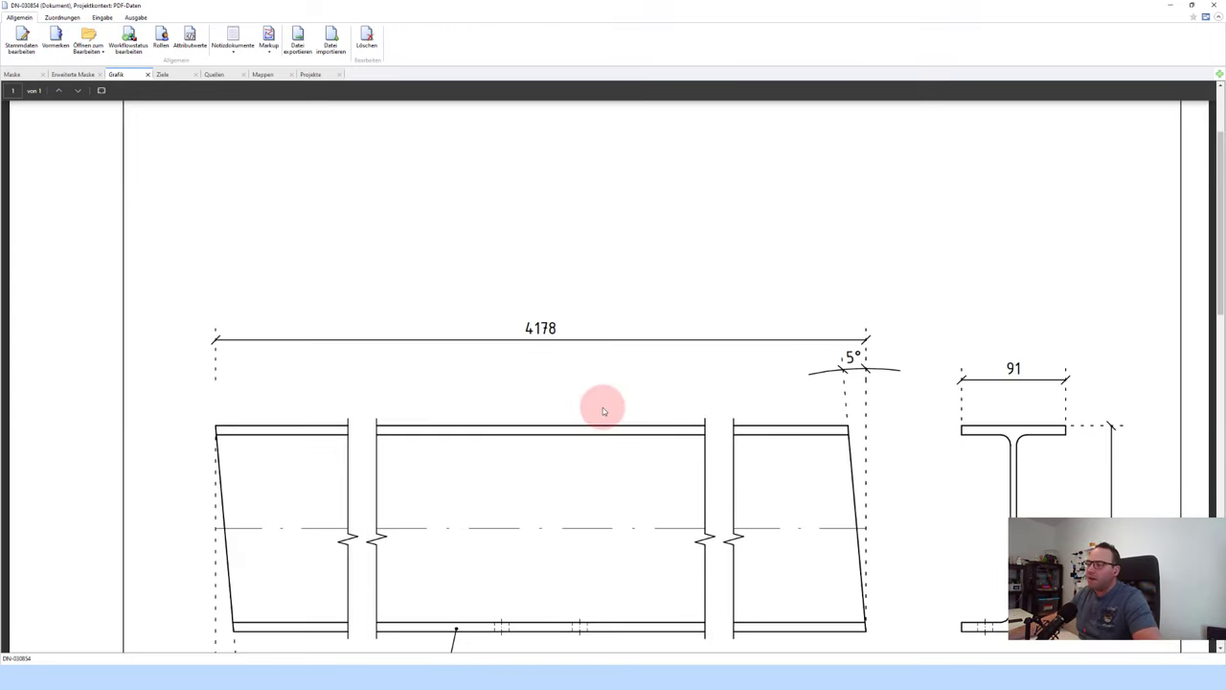
scroll(603, 407, down, 5)
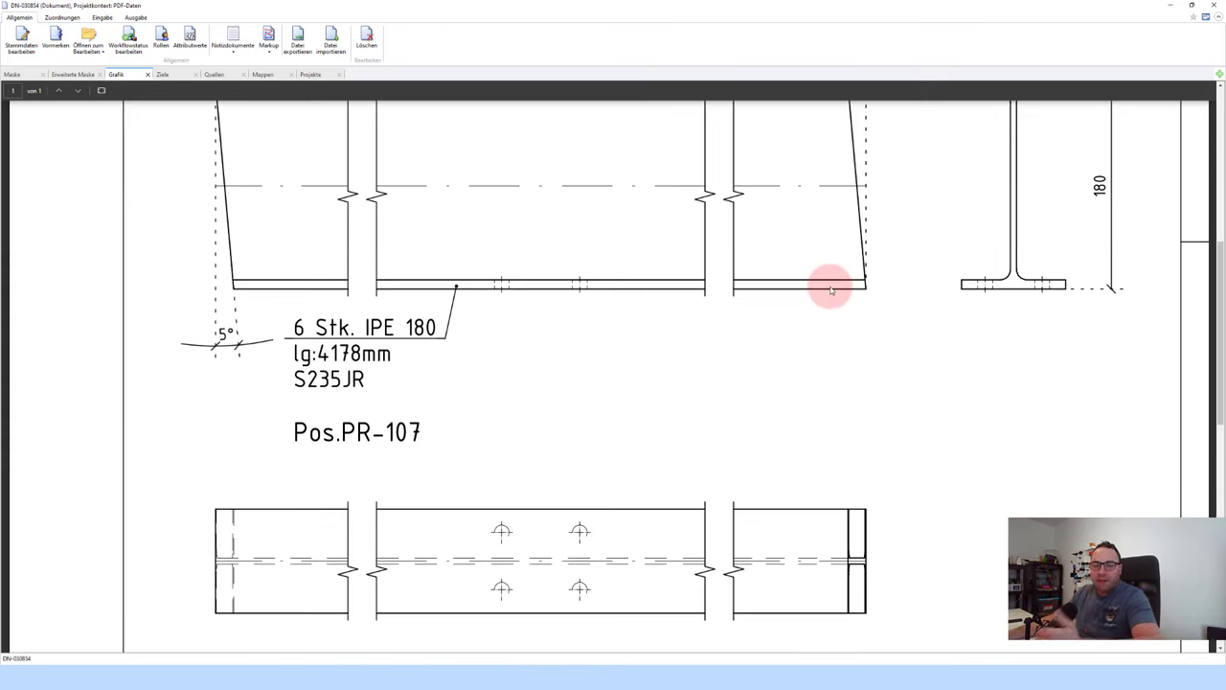
click(1214, 5)
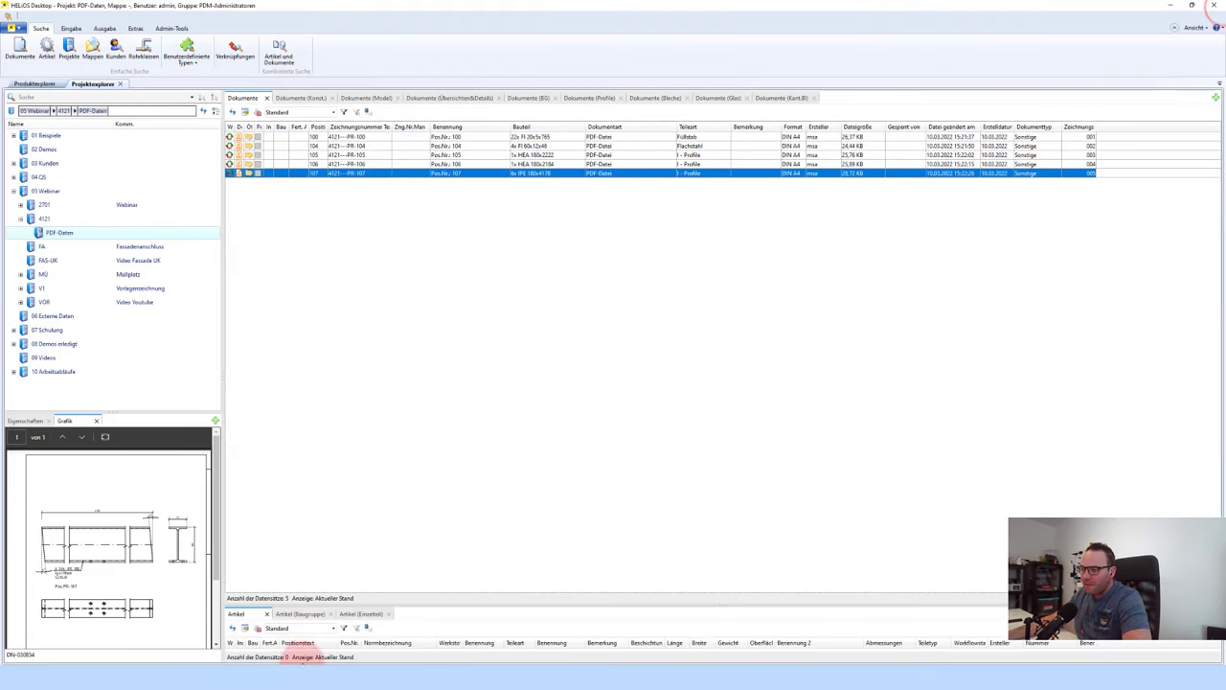
click(305, 657)
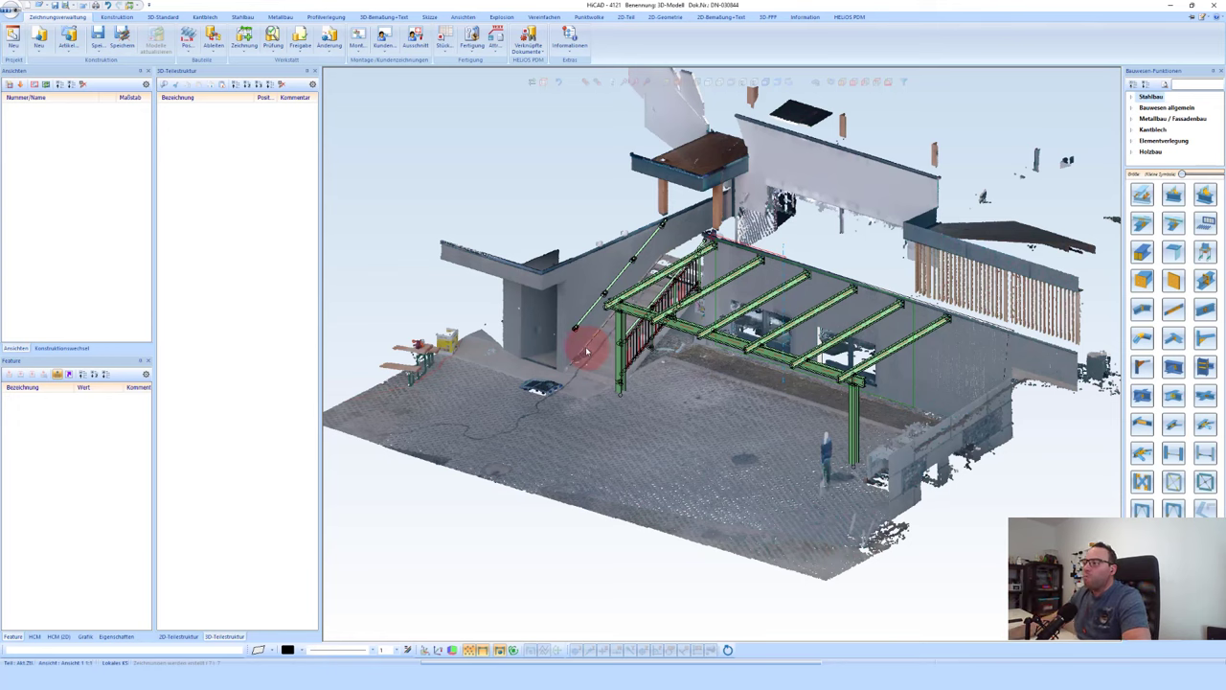
Step: Generate Zeichnung assembly drawings for BG-04 and BG-05, close them, and return to HELiOS
click(244, 38)
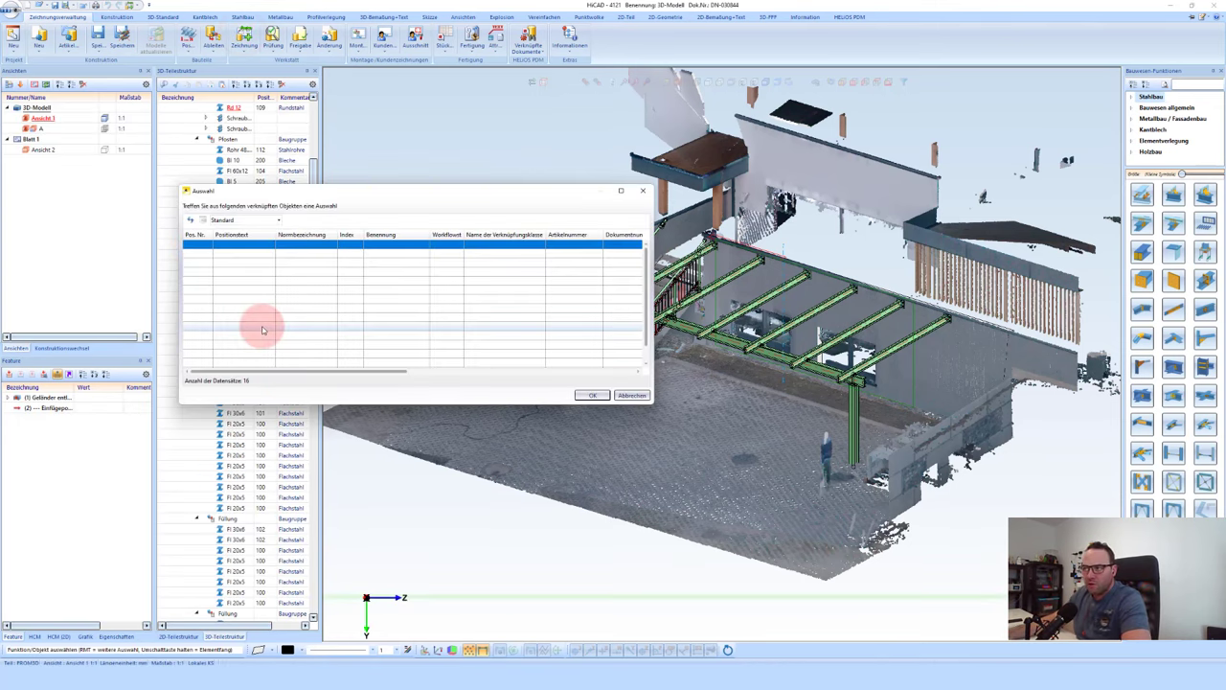
click(291, 262)
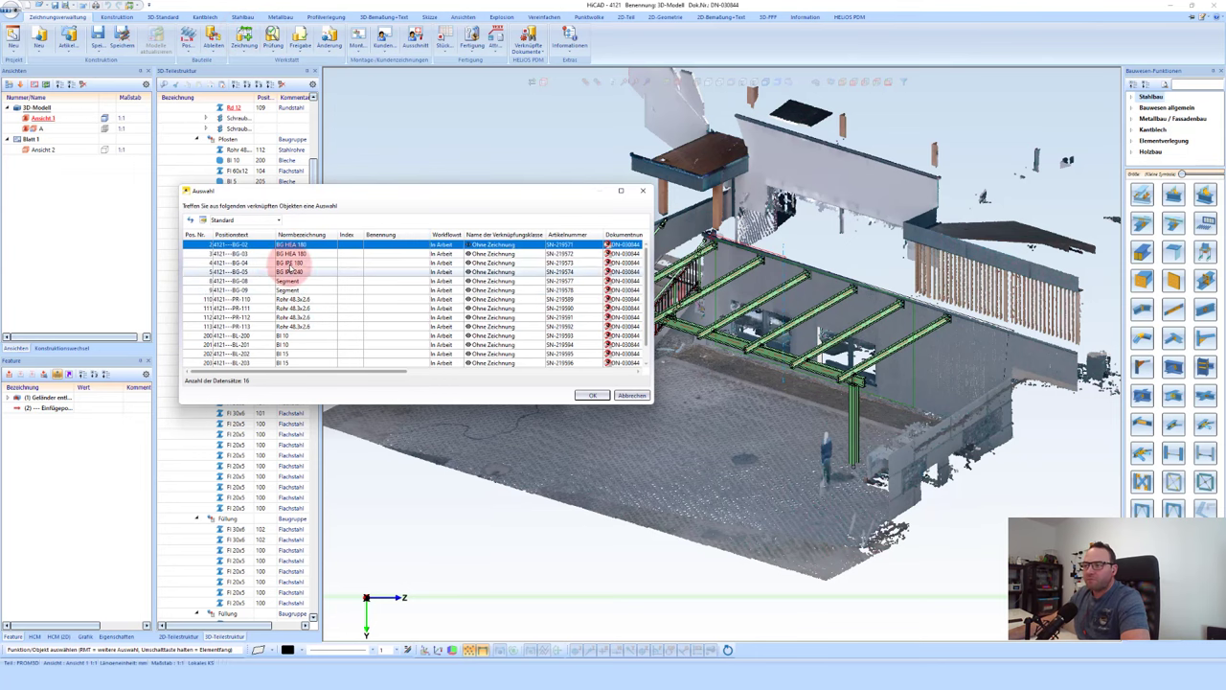
shift+click(297, 273)
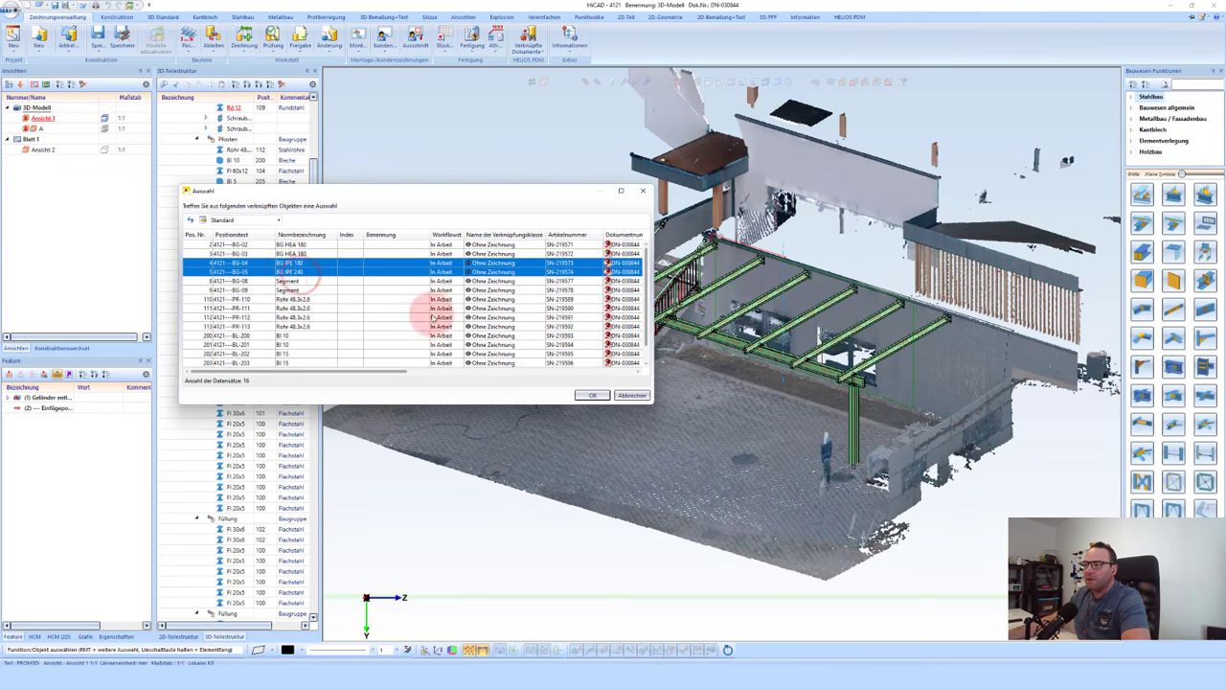
click(593, 396)
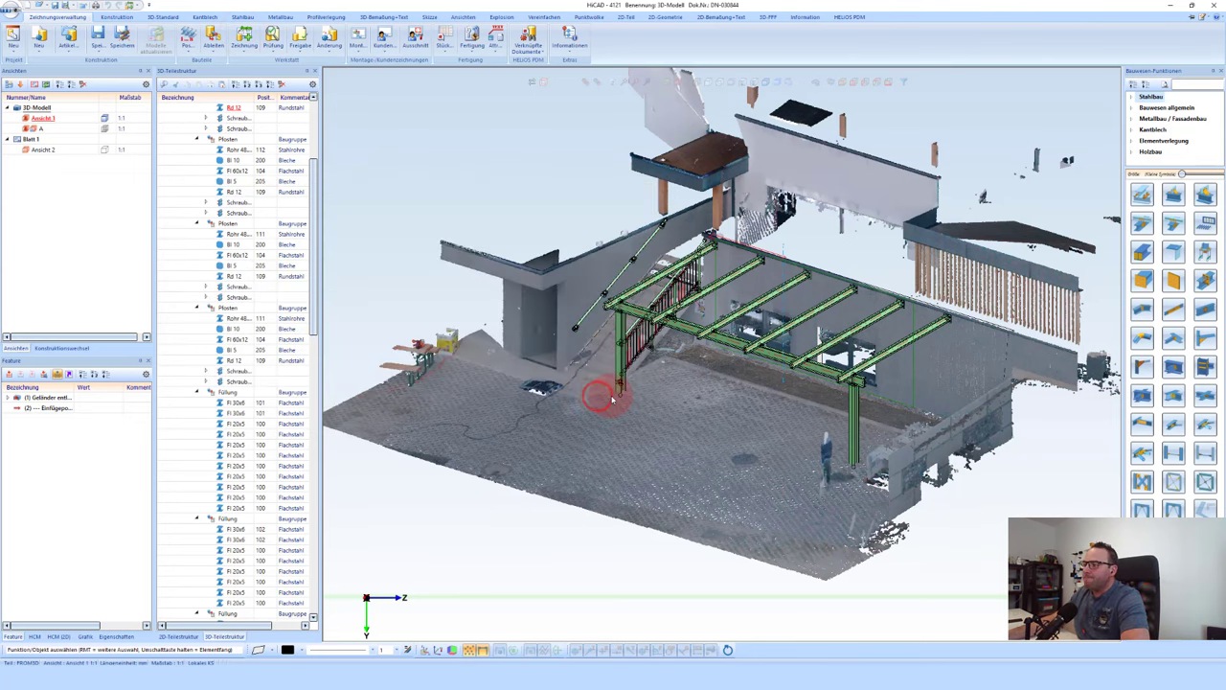
click(578, 350)
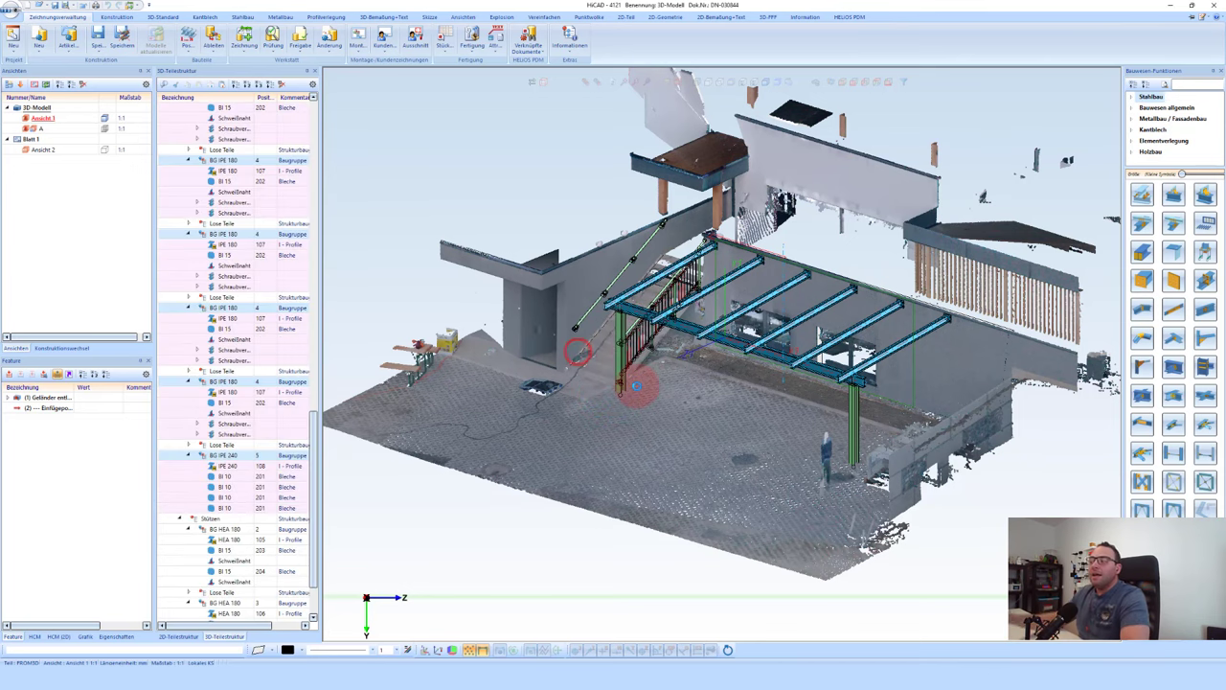
click(635, 385)
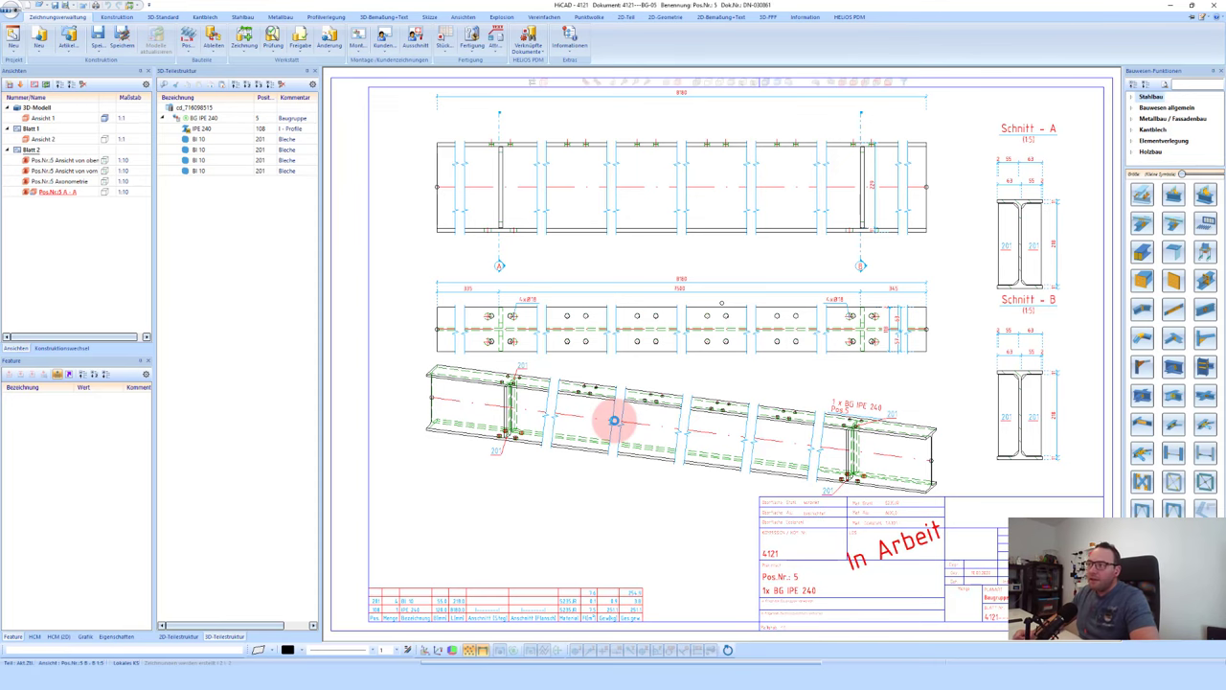
key(ctrl+F4)
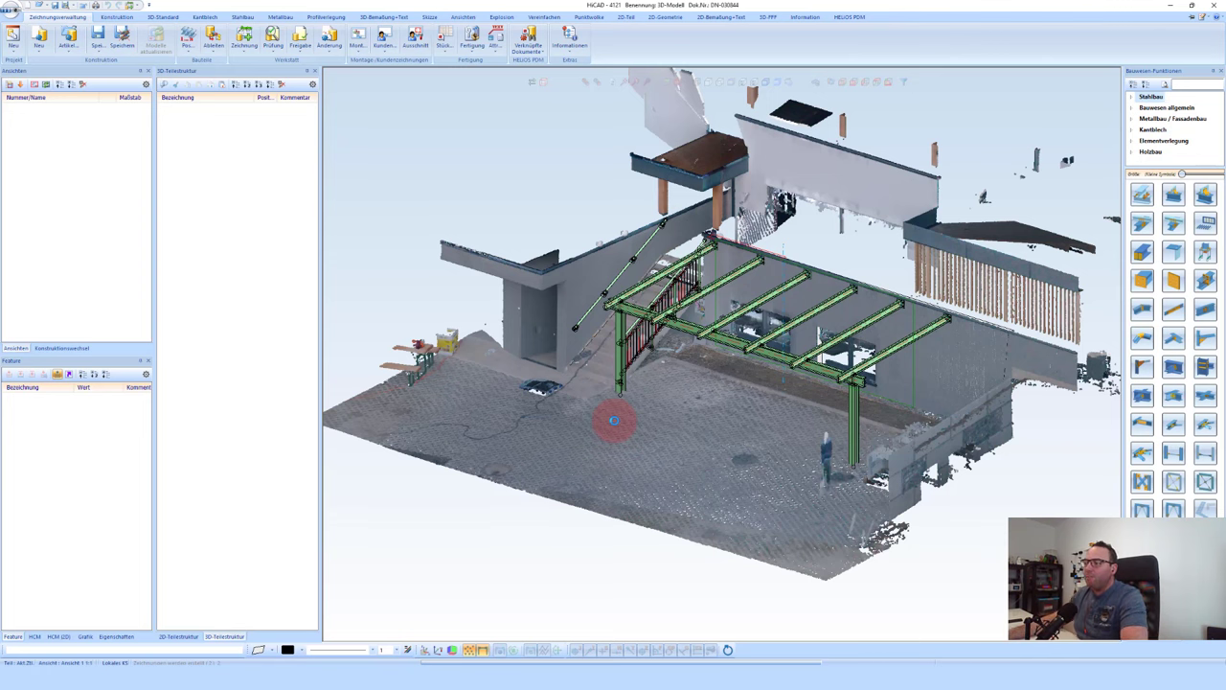
key(alt+Tab)
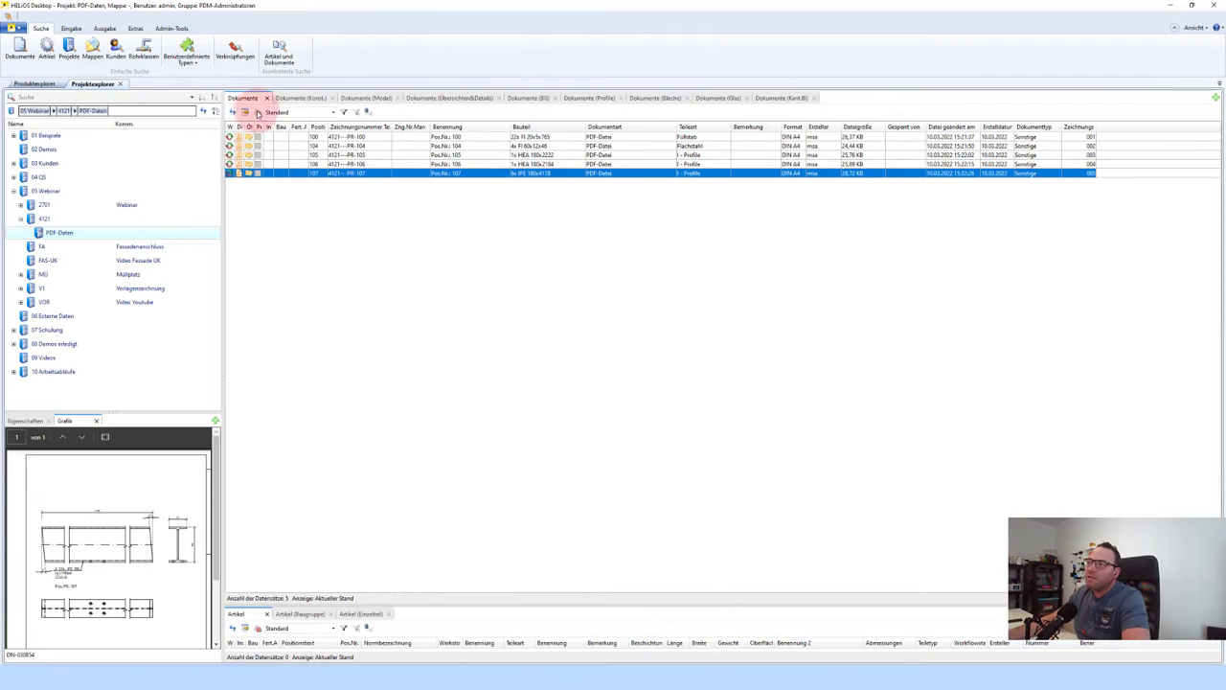
Step: Refresh project 4121's Dokumente list and open the new BG-04 assembly drawing
click(44, 219)
click(247, 98)
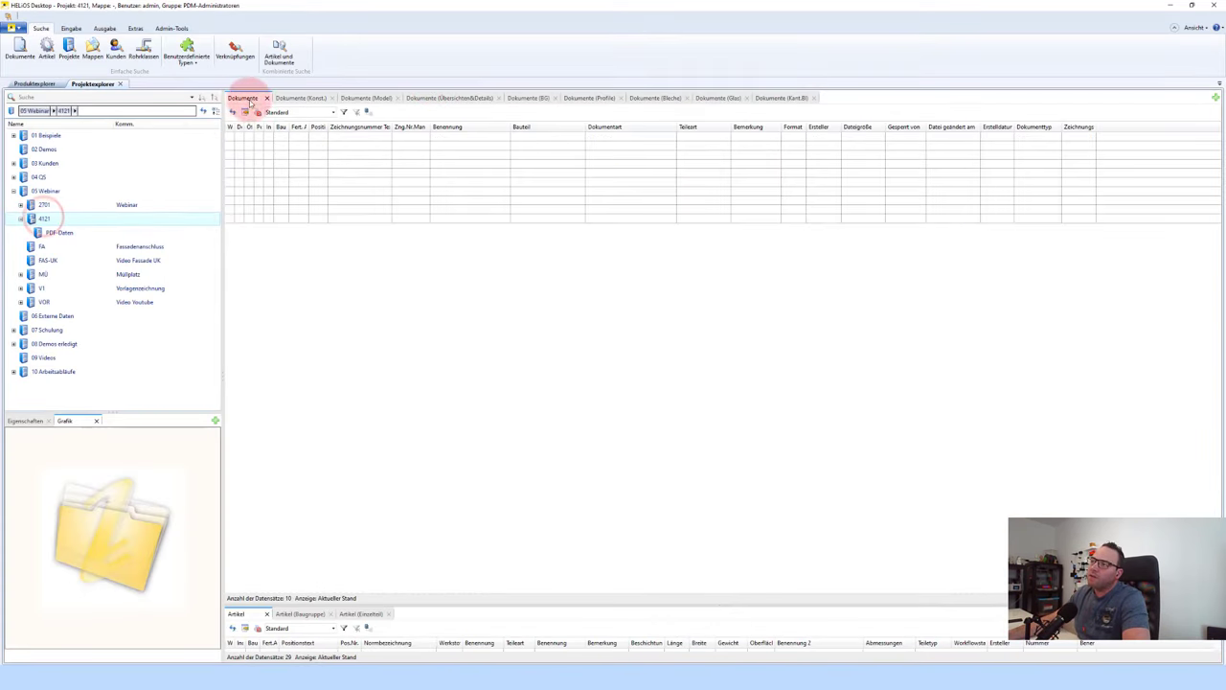
click(232, 112)
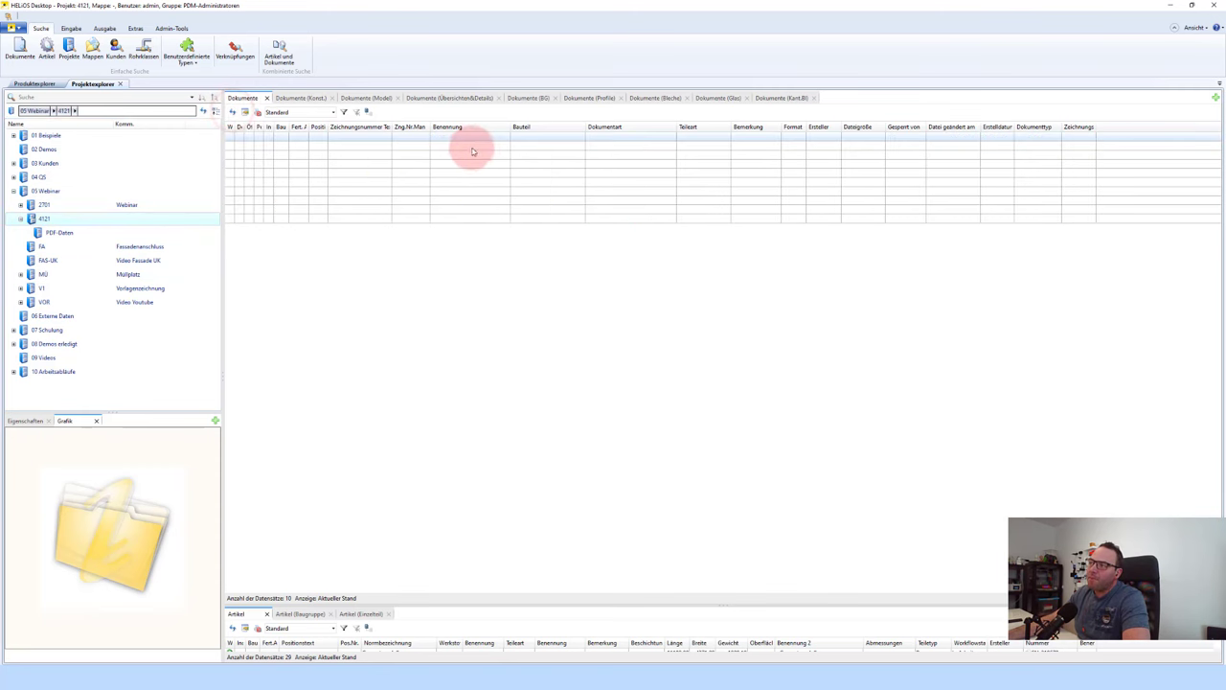
double_click(458, 151)
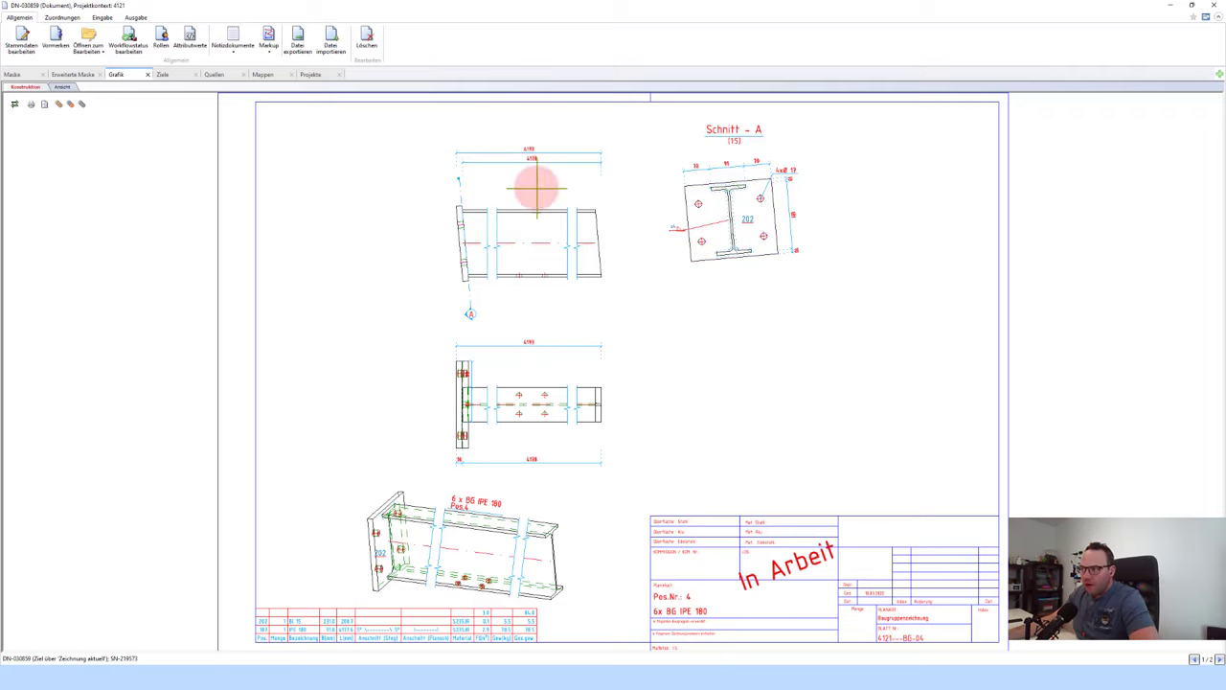
Step: Rotate the BG-04 beam in the 3D Ansicht view, then close the document
click(62, 87)
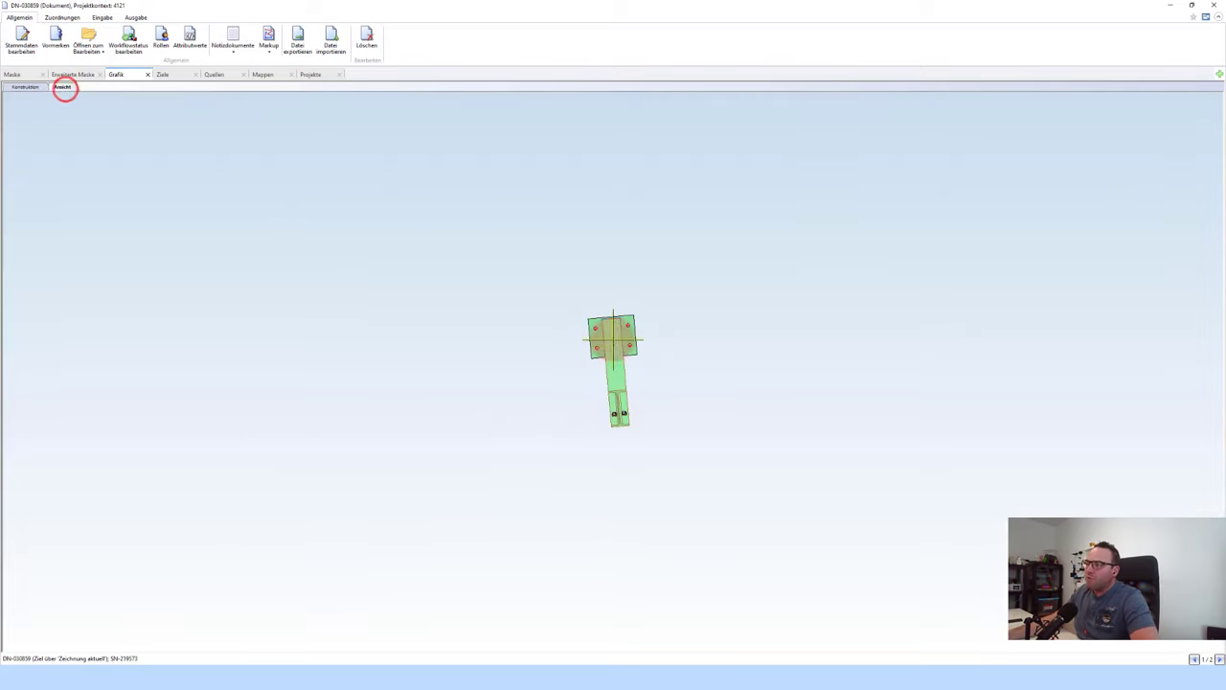
drag(637, 353, 819, 482)
click(582, 330)
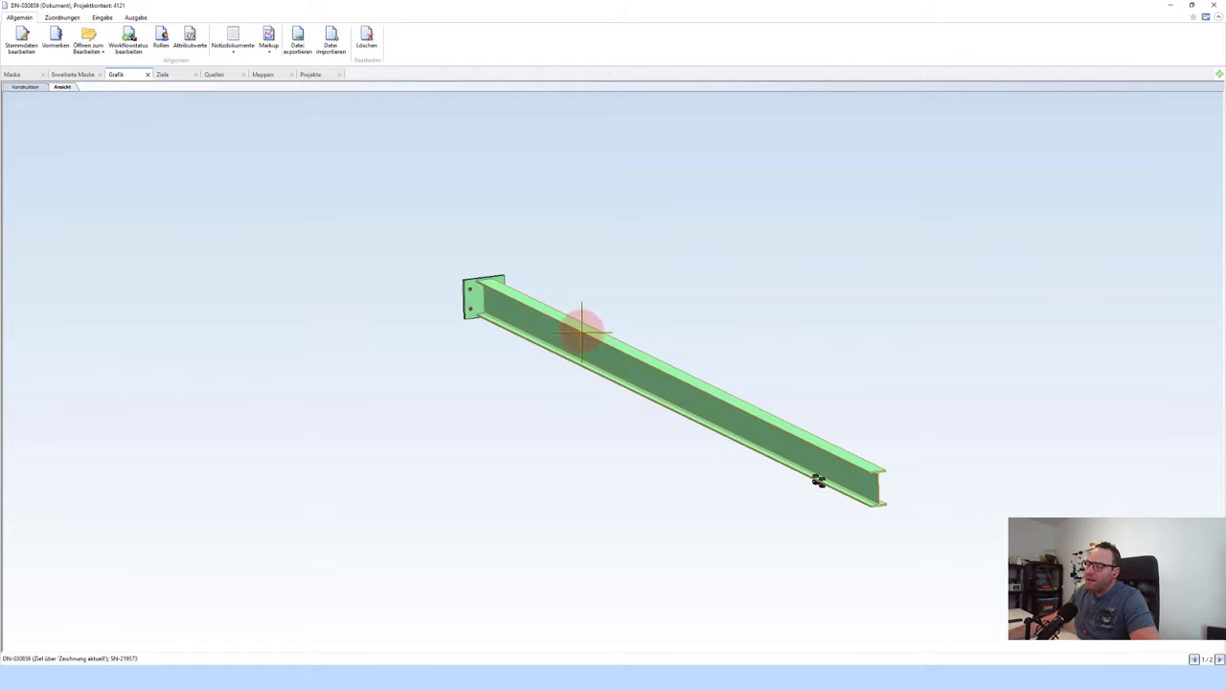
mouse_move(580, 331)
mouse_down()
mouse_move(621, 365)
mouse_move(579, 375)
mouse_up()
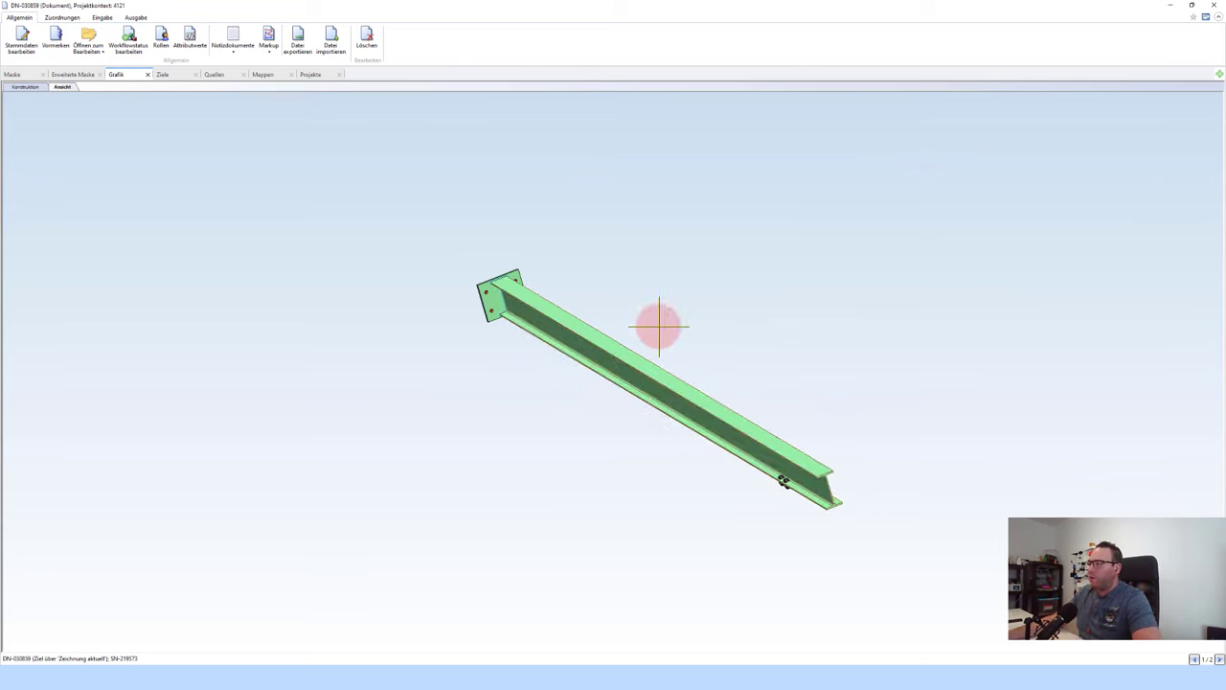
click(1214, 5)
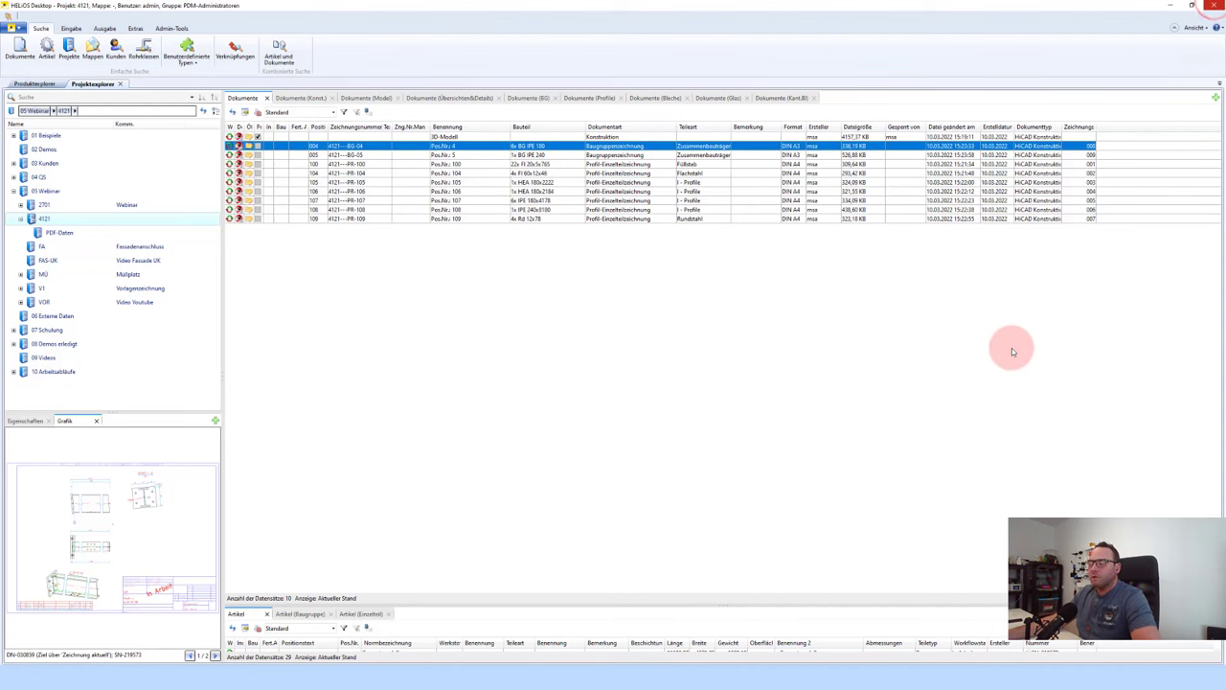